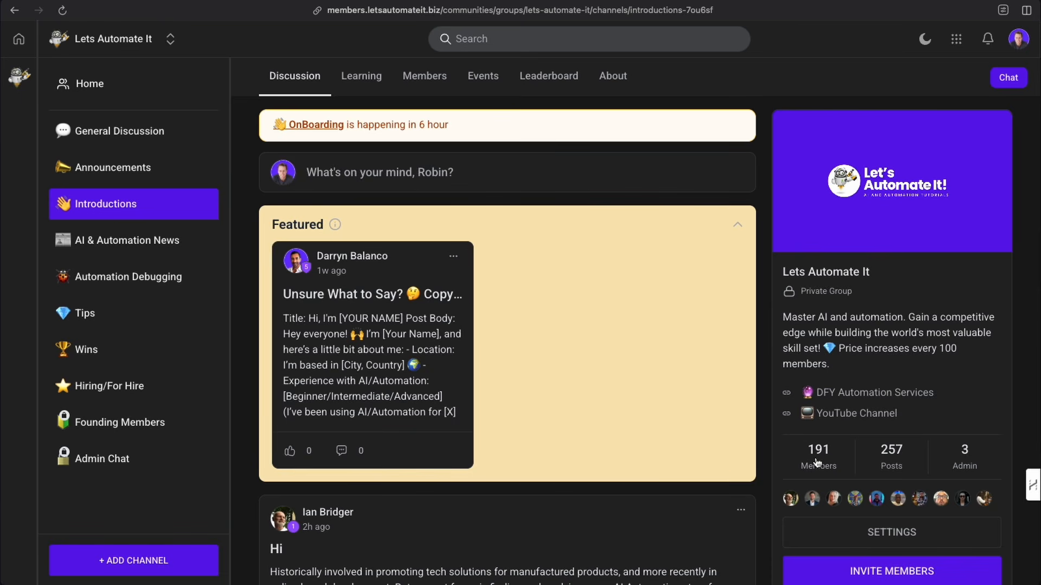
- Browse the community's Introductions posts and the courses in the Learning section
scroll(567, 432, down, 2)
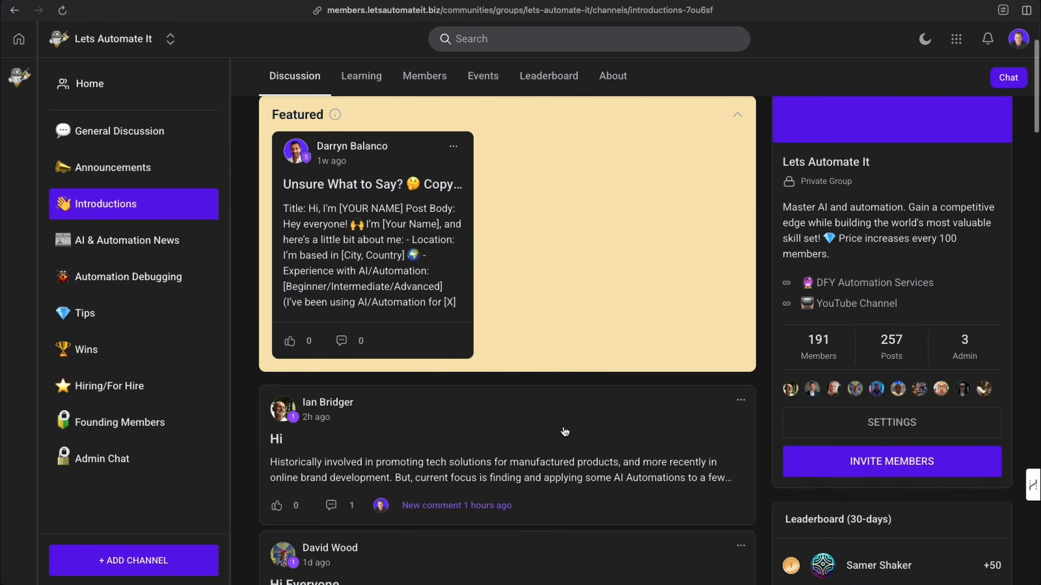
scroll(564, 432, down, 2)
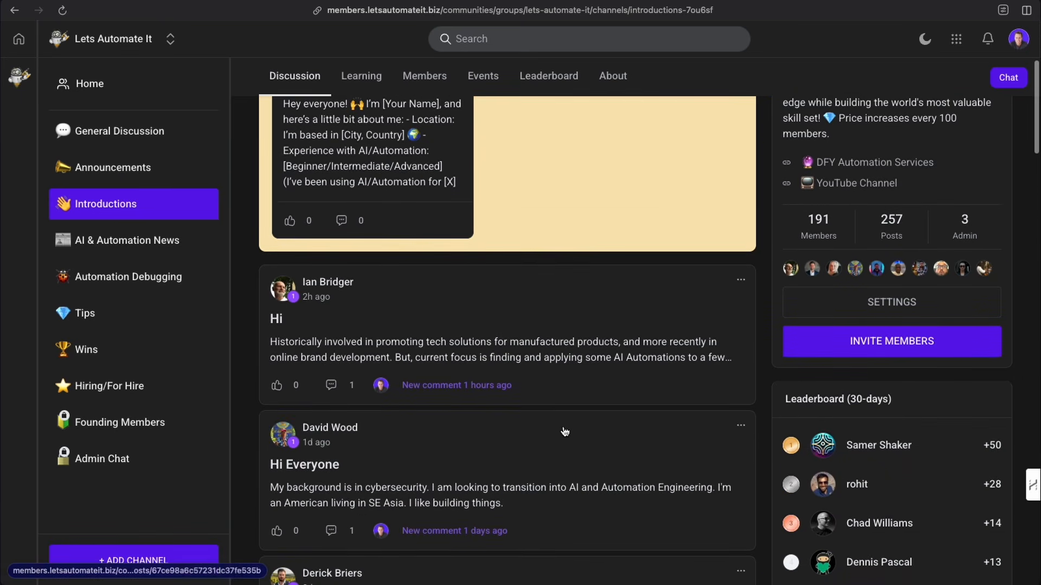
click(361, 76)
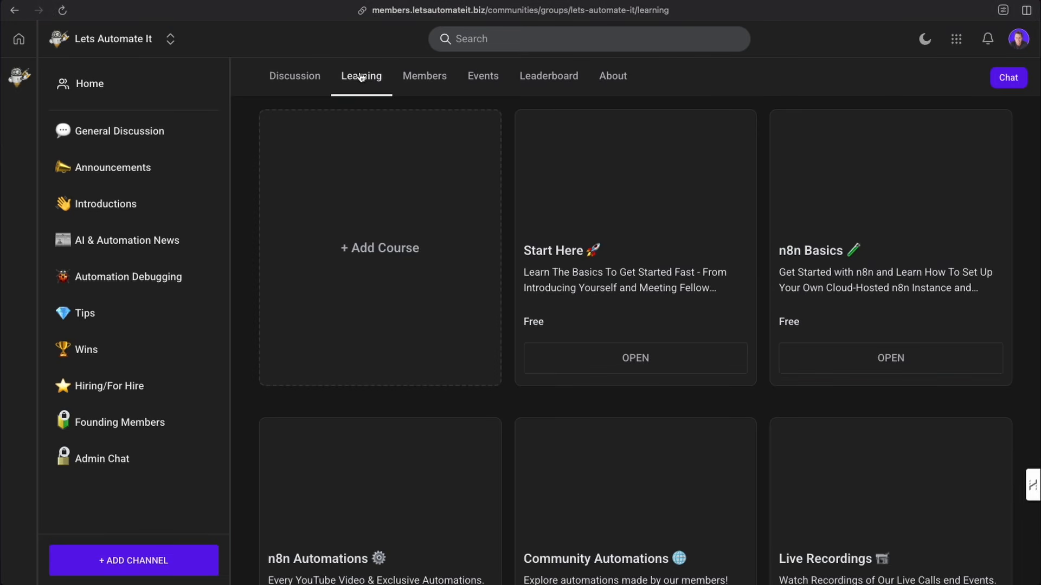
scroll(736, 193, down, 1)
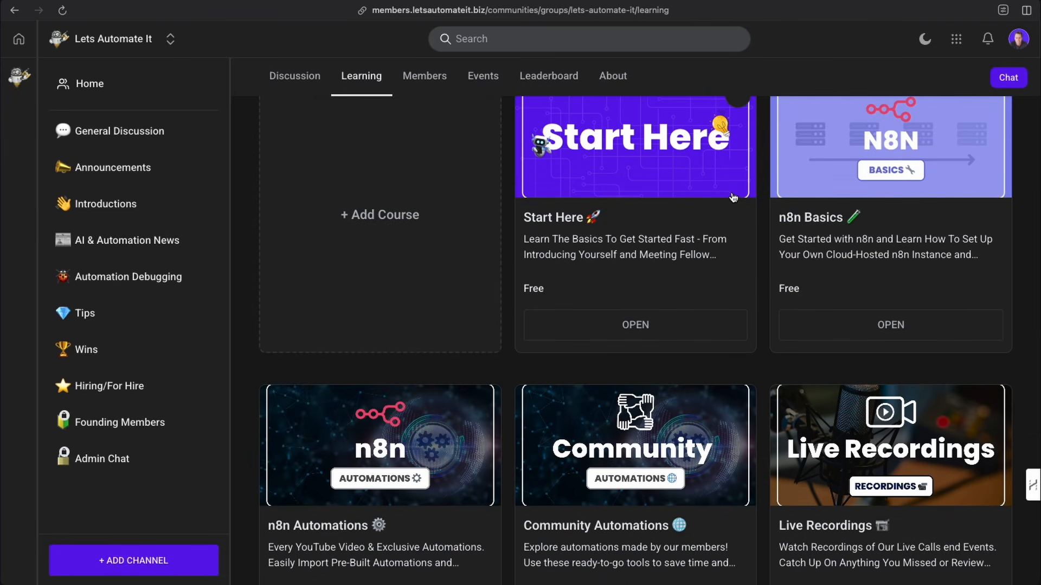
scroll(705, 199, down, 5)
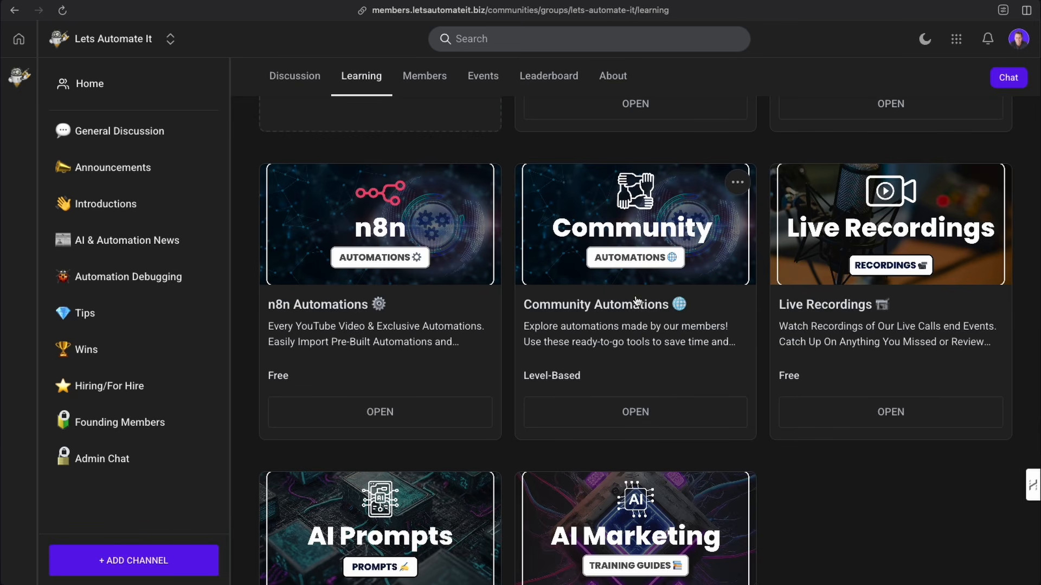
scroll(637, 301, down, 3)
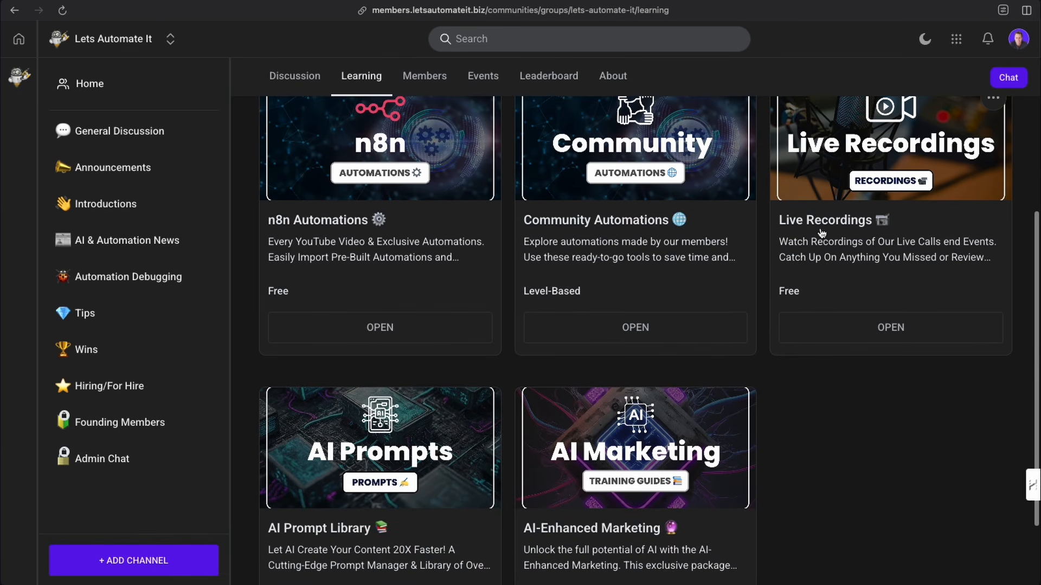
scroll(835, 253, up, 3)
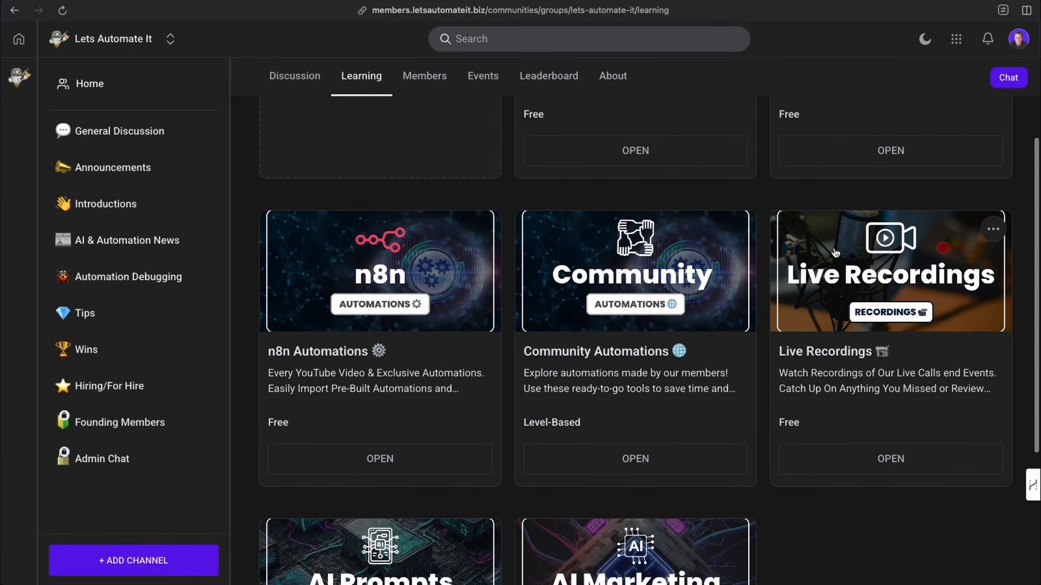
scroll(833, 257, down, 5)
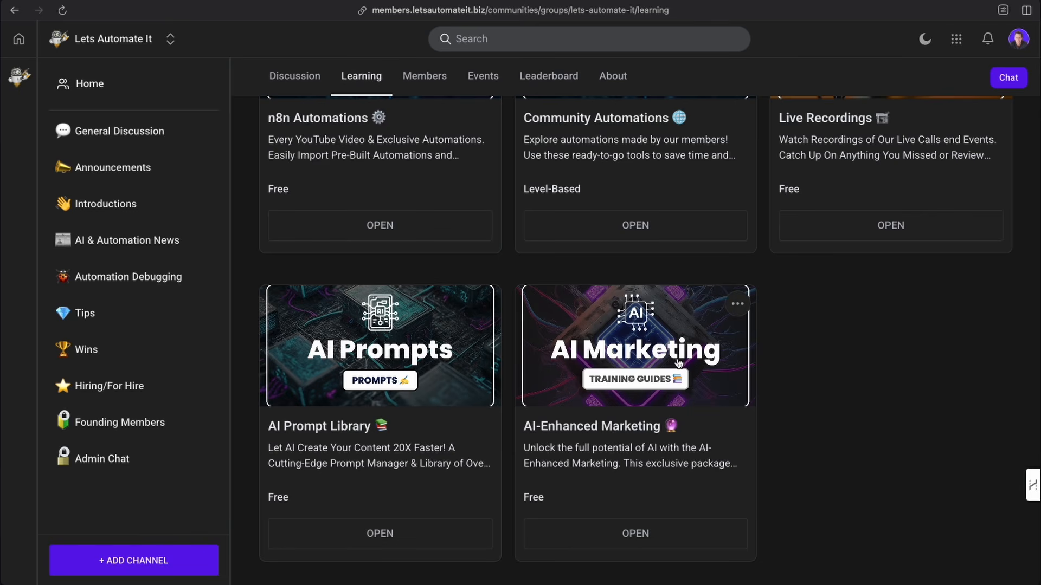
click(307, 81)
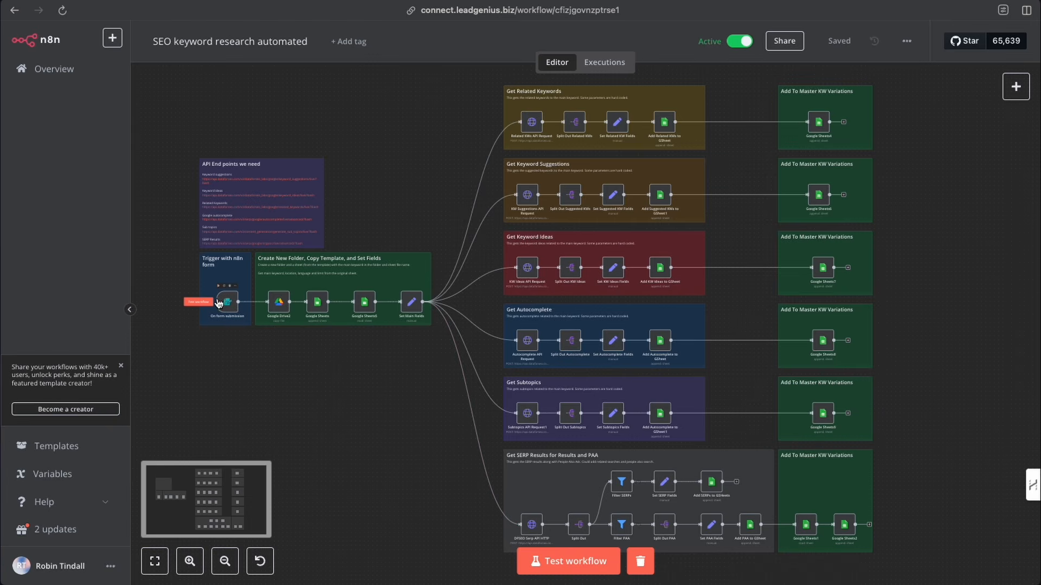
- Zoom in on the form trigger node of the SEO keyword workflow and open its test form
click(192, 567)
click(192, 567)
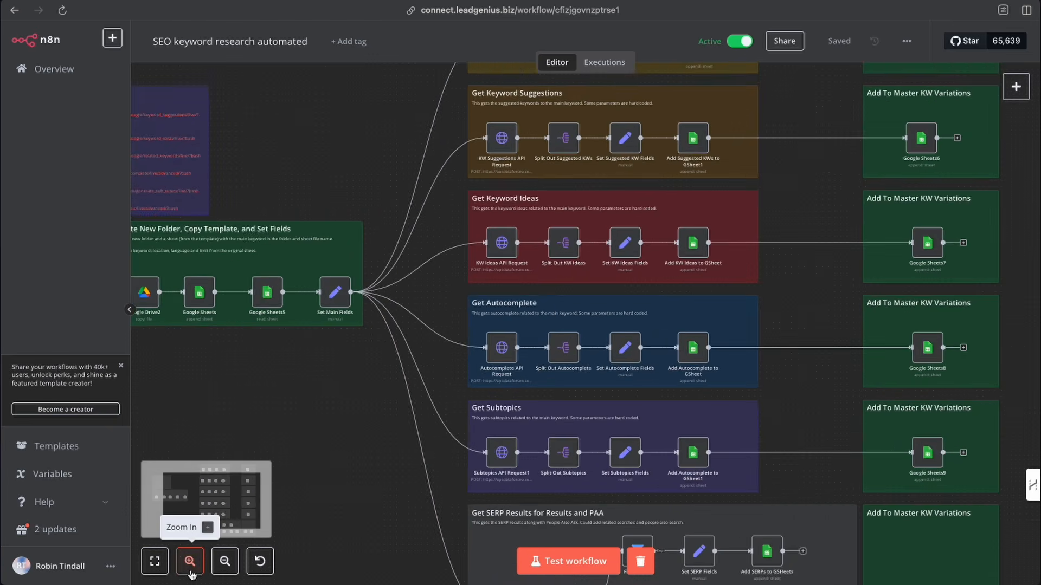
click(191, 568)
scroll(211, 433, left, 7)
click(189, 561)
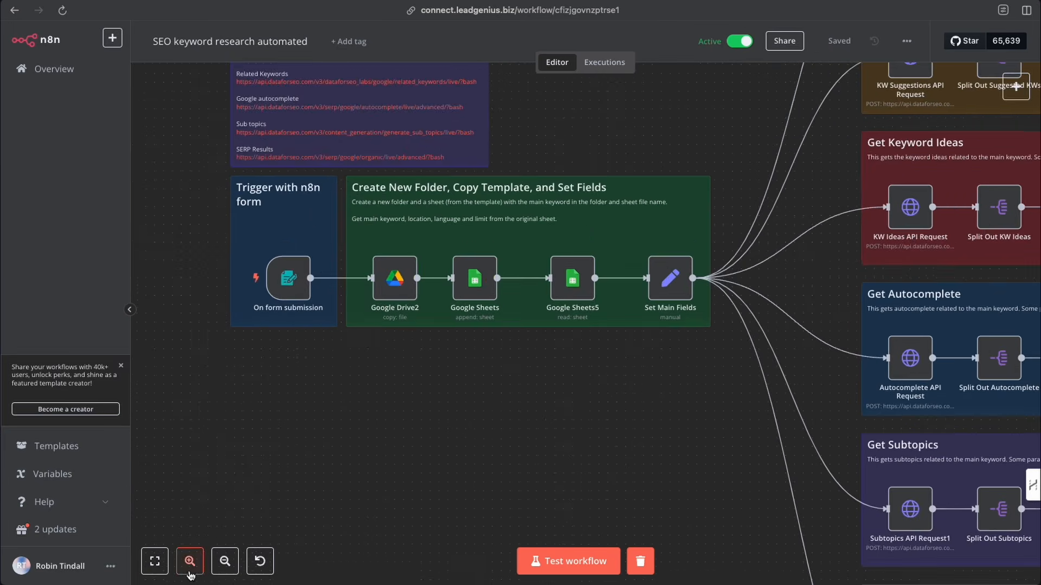
click(190, 561)
scroll(232, 411, left, 4)
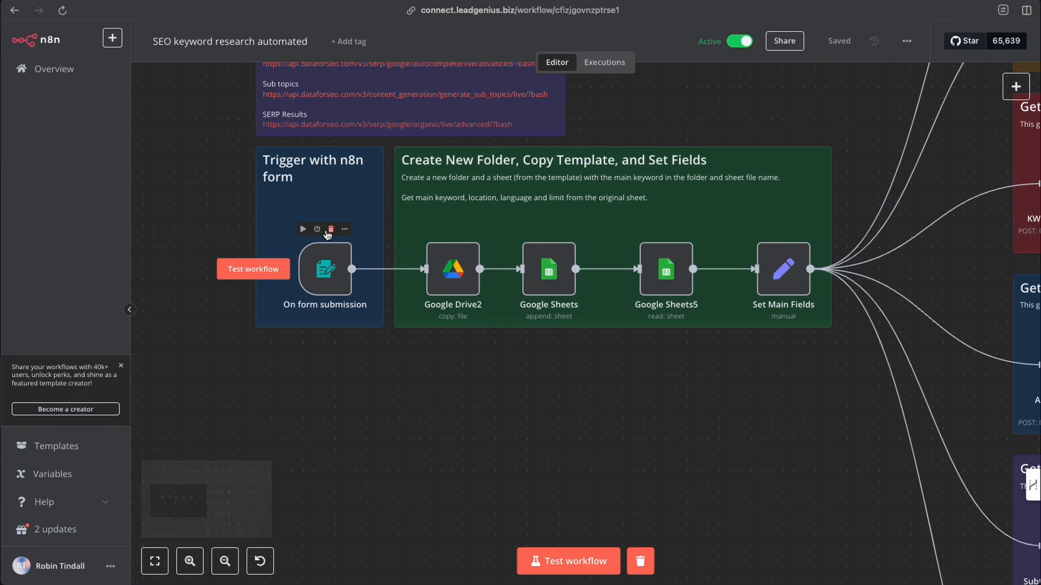
double_click(324, 273)
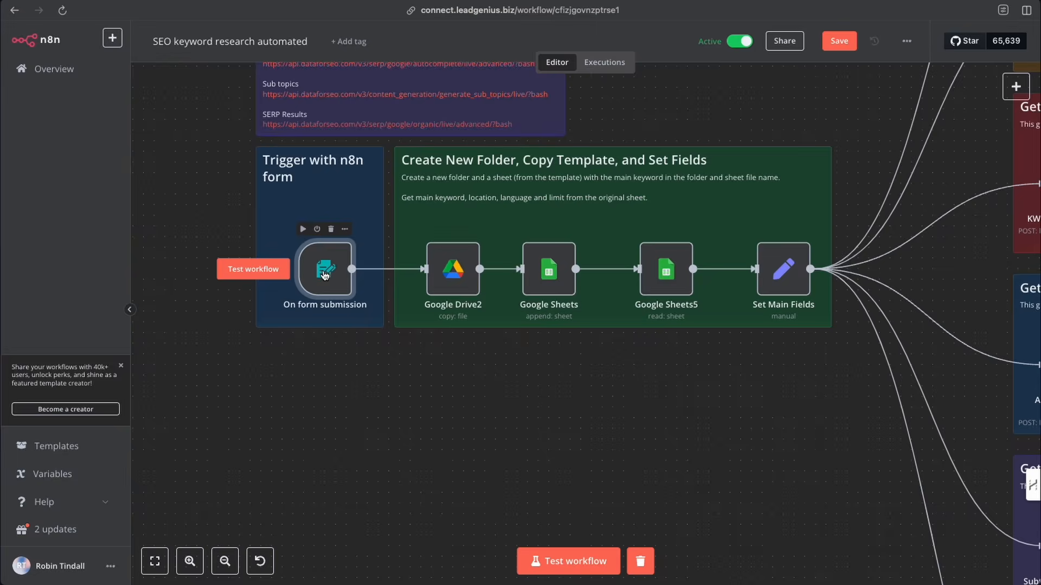
click(450, 60)
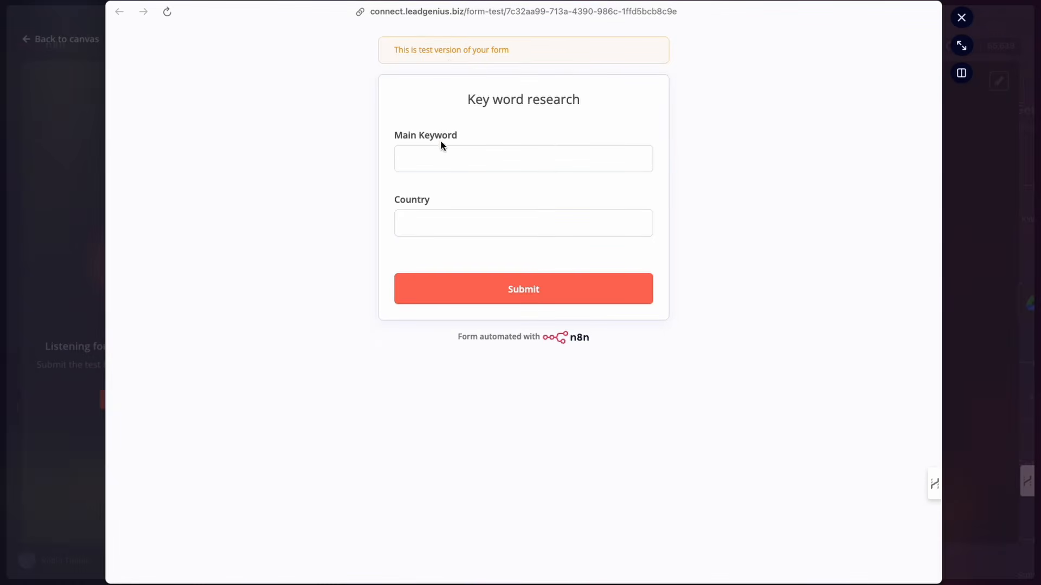
- Submit the test form with main keyword AI Agents and country United States
click(435, 156)
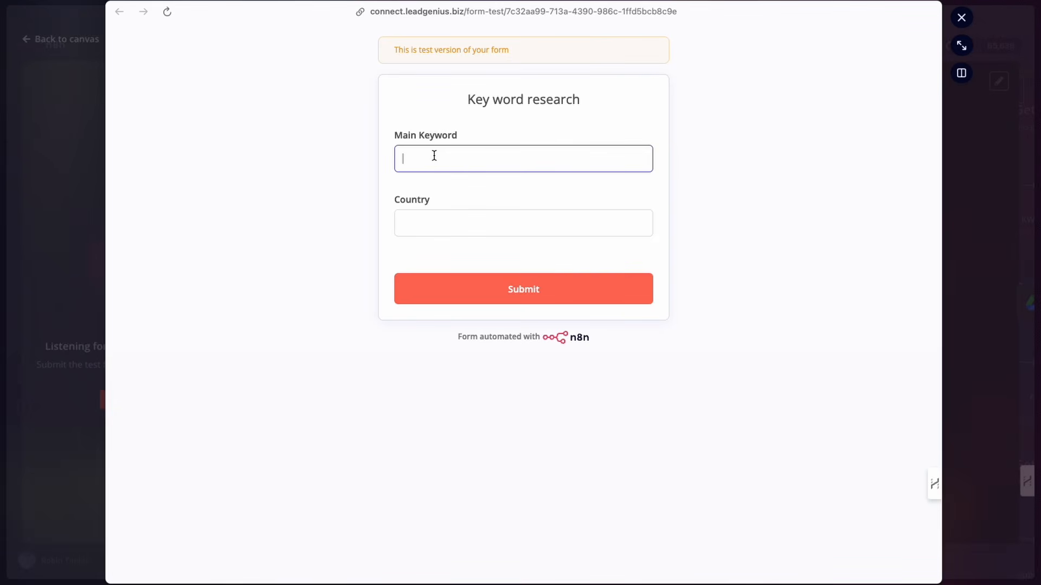
text(Ai Agents)
click(434, 227)
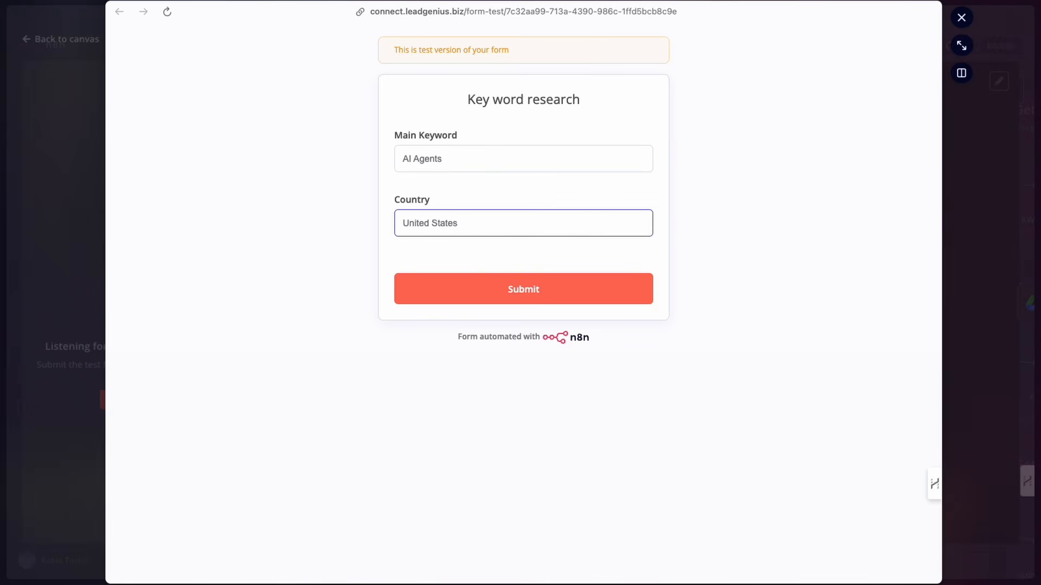
click(513, 291)
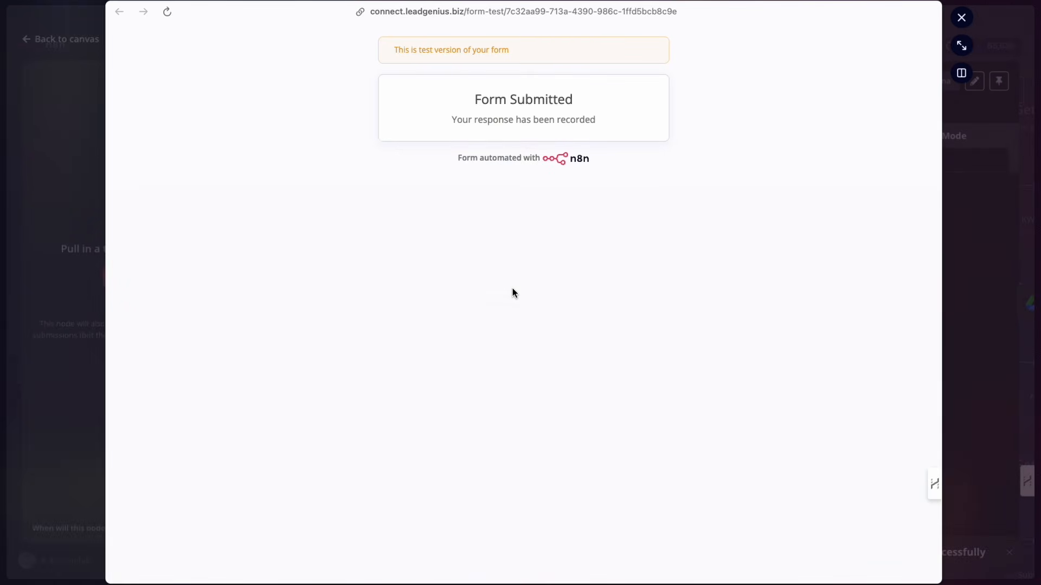
- Close the form, pin the trigger's output data, and return to the canvas
click(962, 20)
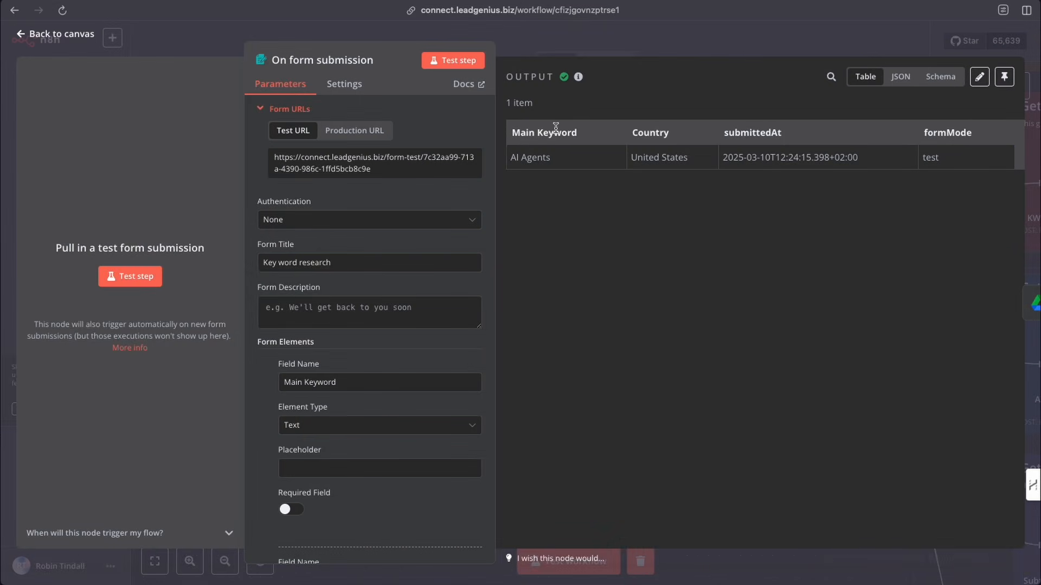
click(1004, 76)
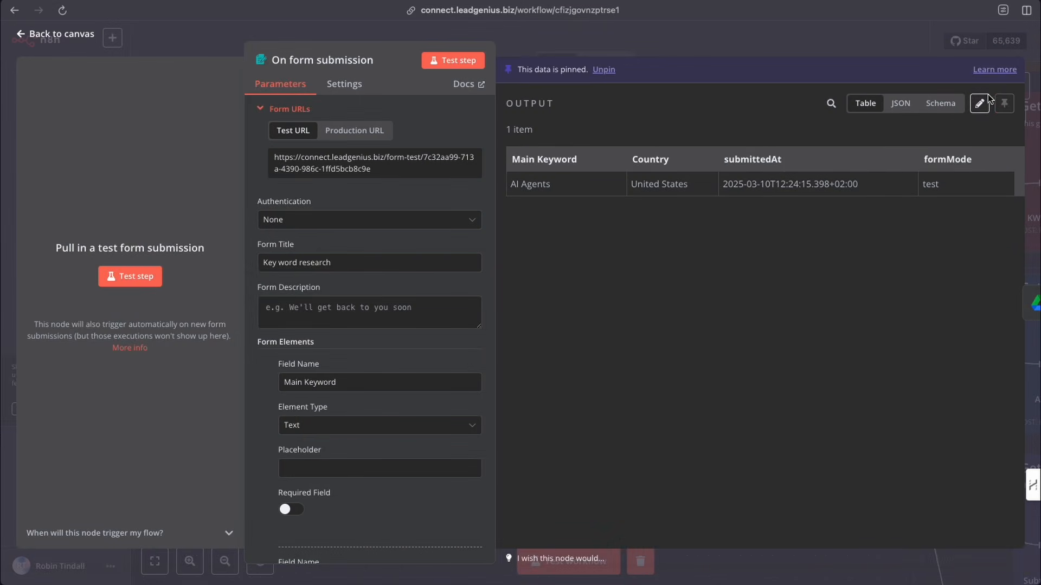
click(789, 40)
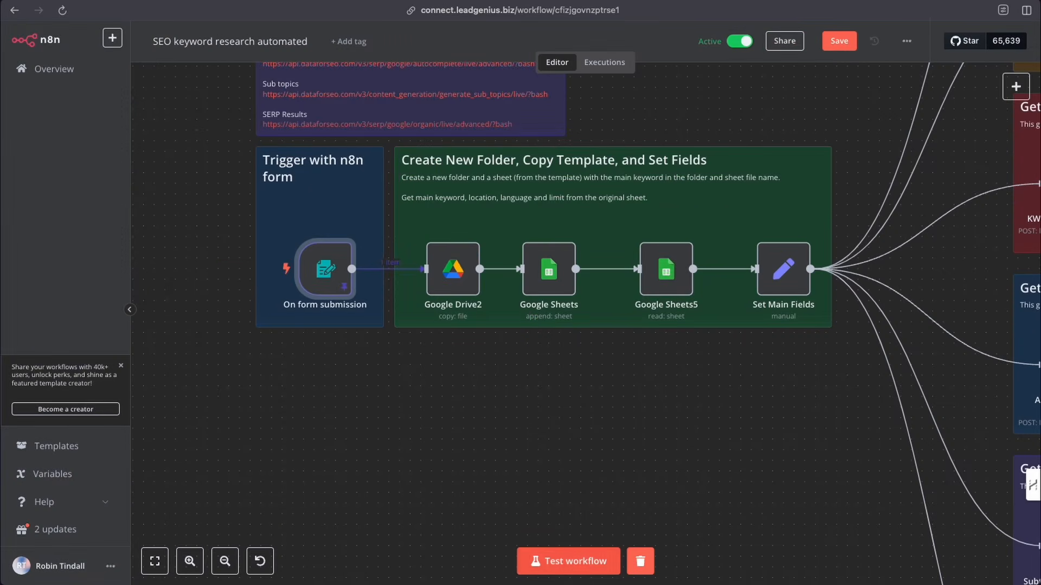
- Reset the canvas zoom and start a test run of the whole workflow
click(255, 564)
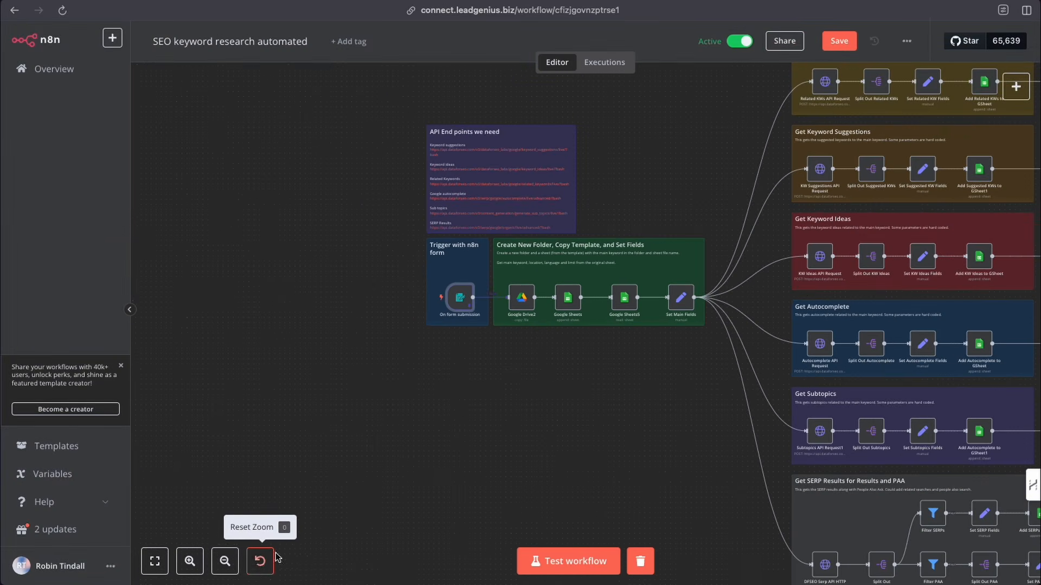
scroll(561, 433, right, 2)
scroll(561, 433, down, 2)
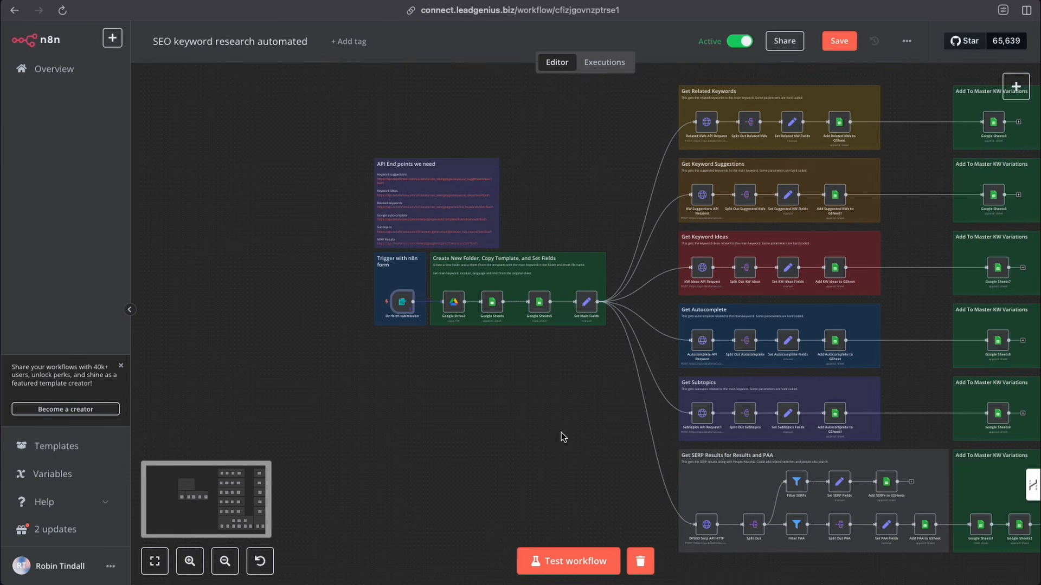
scroll(564, 437, right, 2)
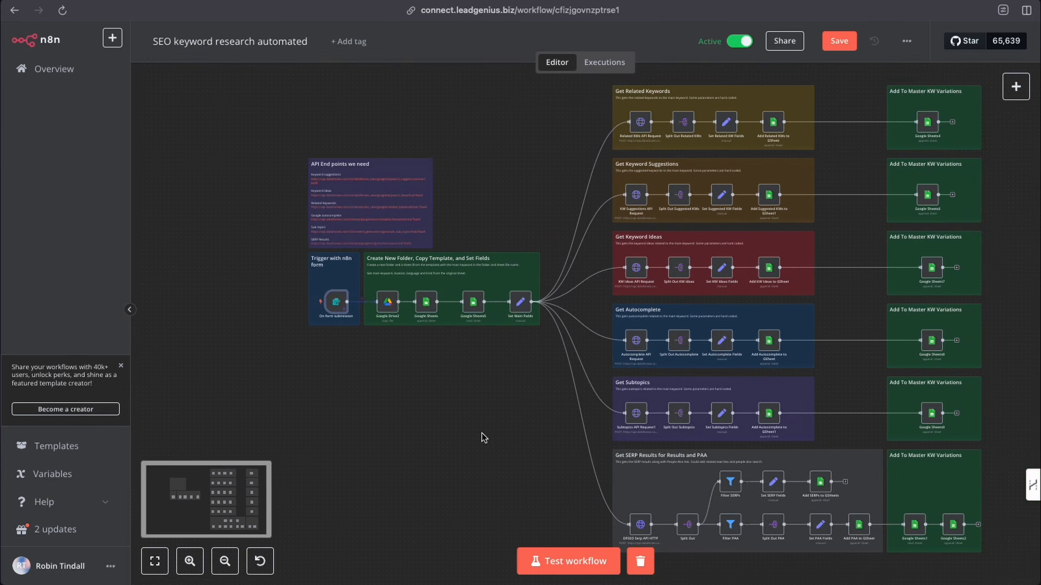
scroll(482, 438, right, 3)
mouse_move(243, 308)
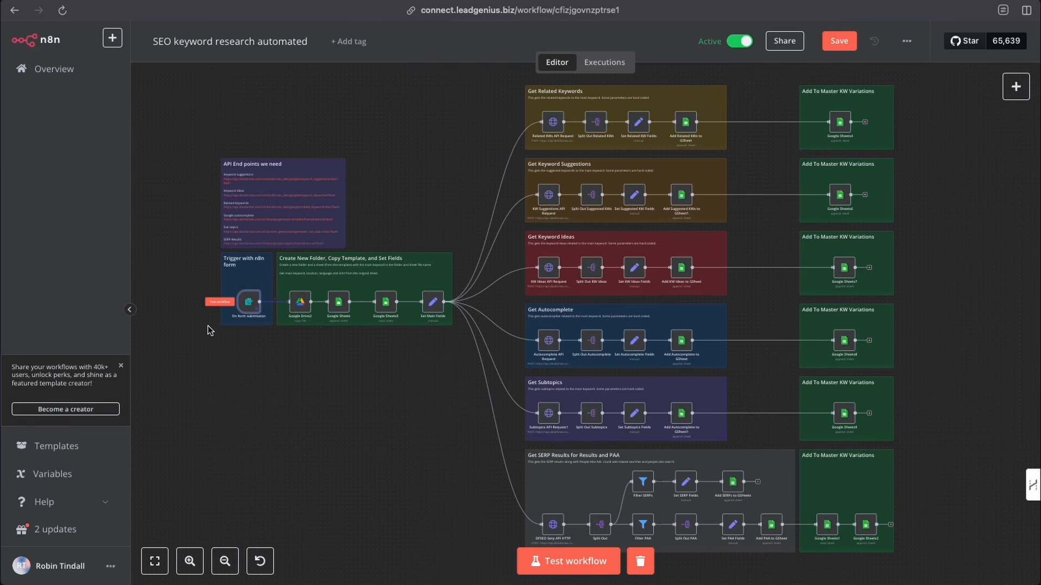
click(578, 567)
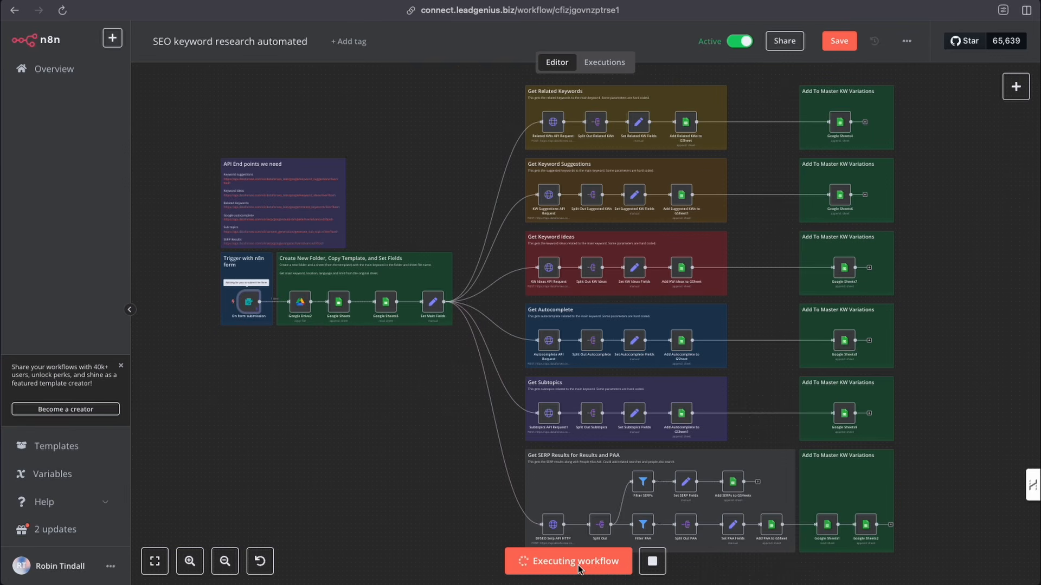
- Follow the running workflow through the setup group and the related and suggested keyword branches on the canvas
click(190, 561)
click(189, 561)
click(190, 561)
scroll(222, 421, left, 3)
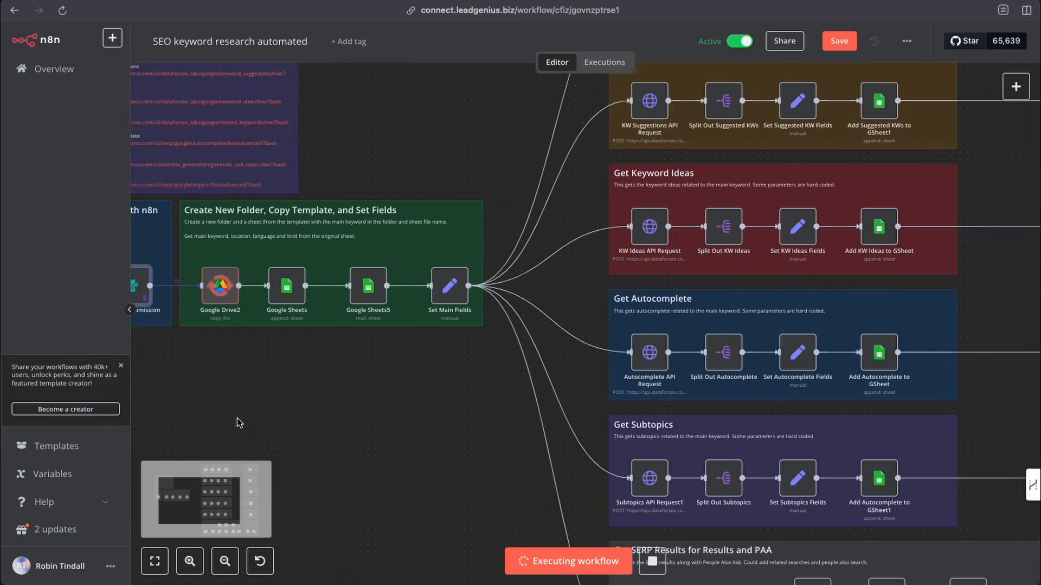
scroll(237, 418, left, 1)
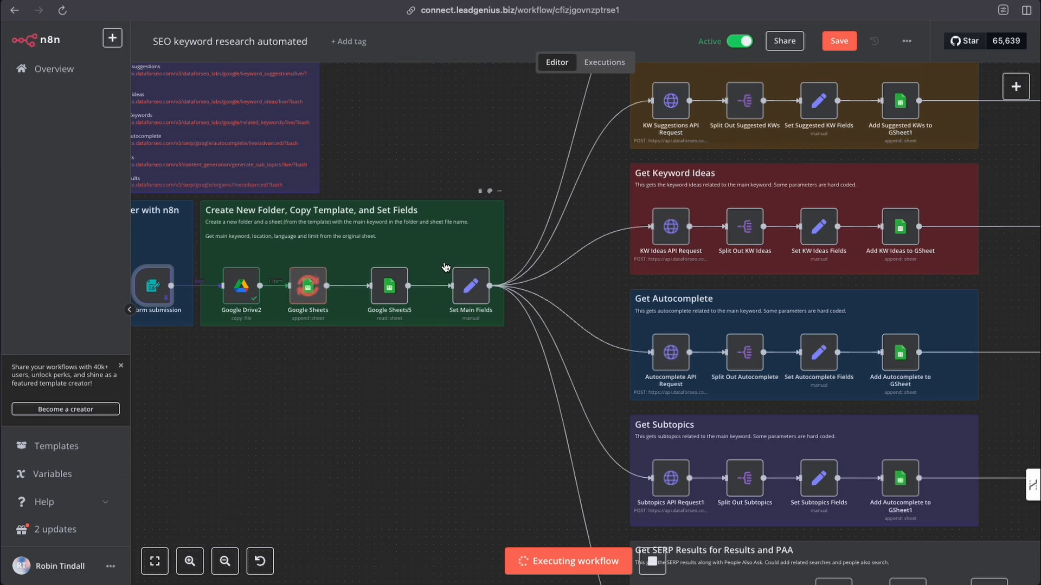
click(190, 562)
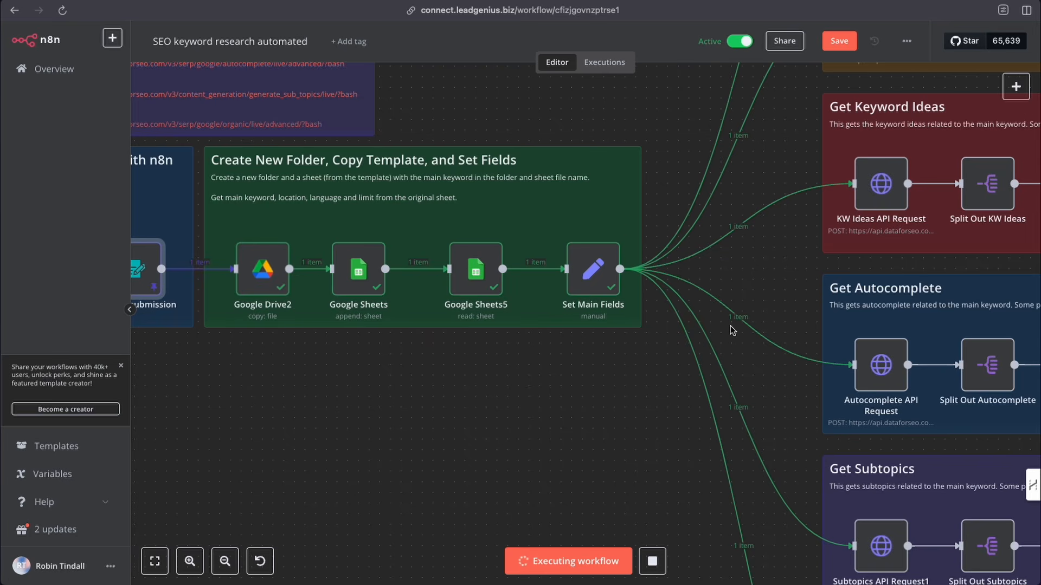
scroll(731, 330, up, 5)
scroll(731, 330, right, 3)
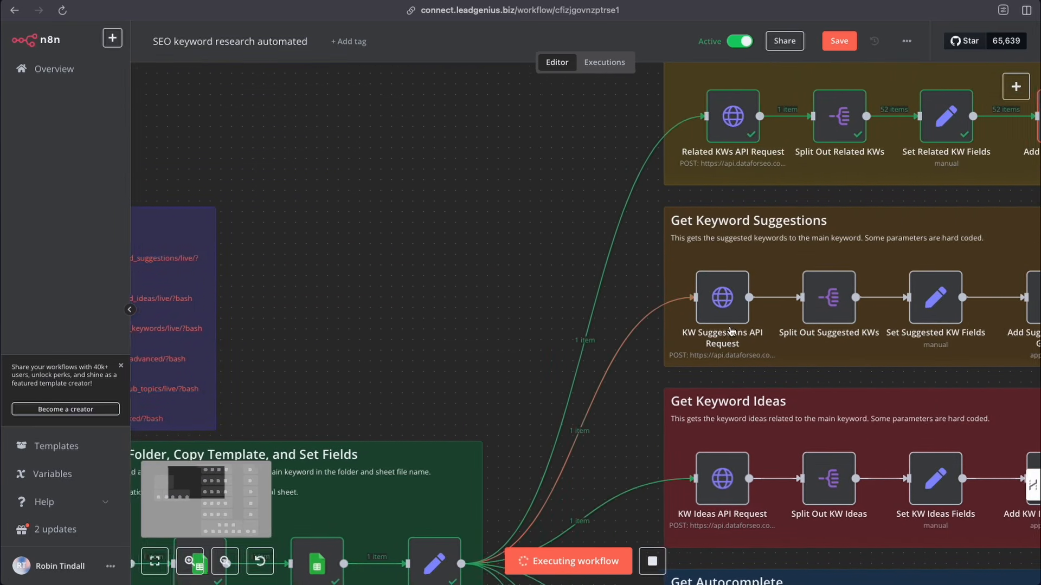
scroll(730, 330, right, 3)
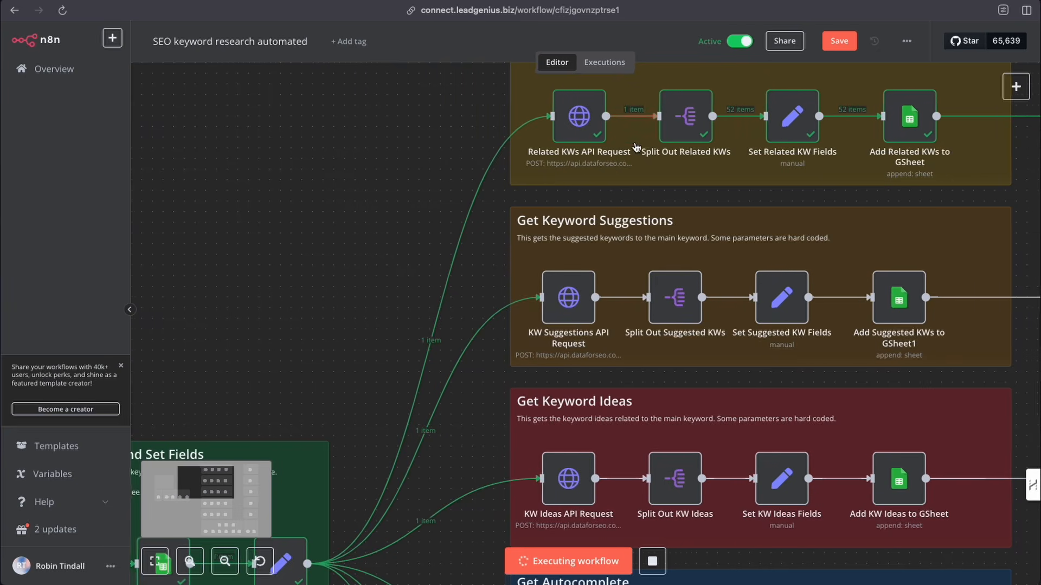
scroll(636, 147, right, 5)
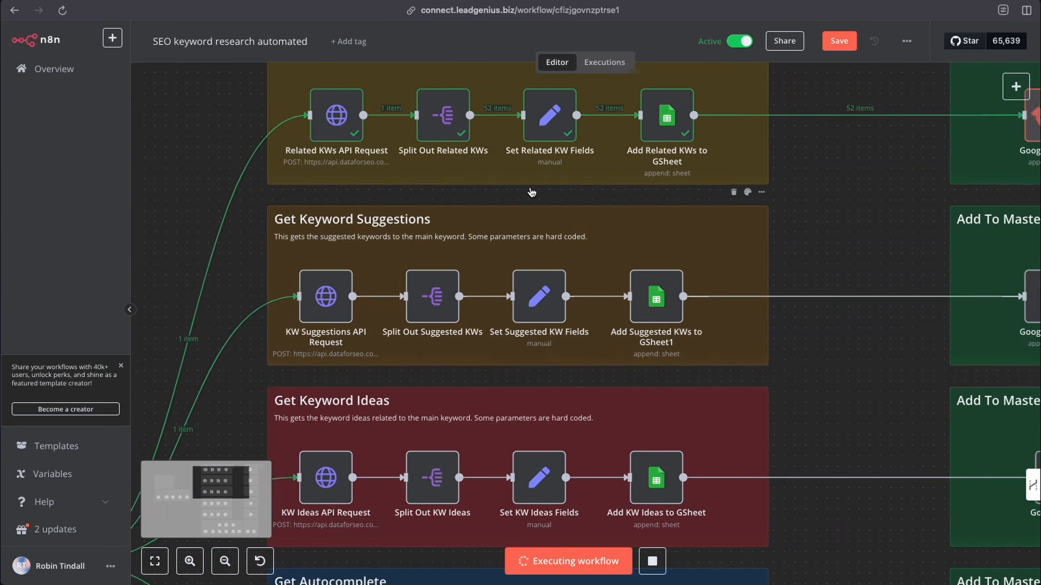
scroll(531, 192, right, 2)
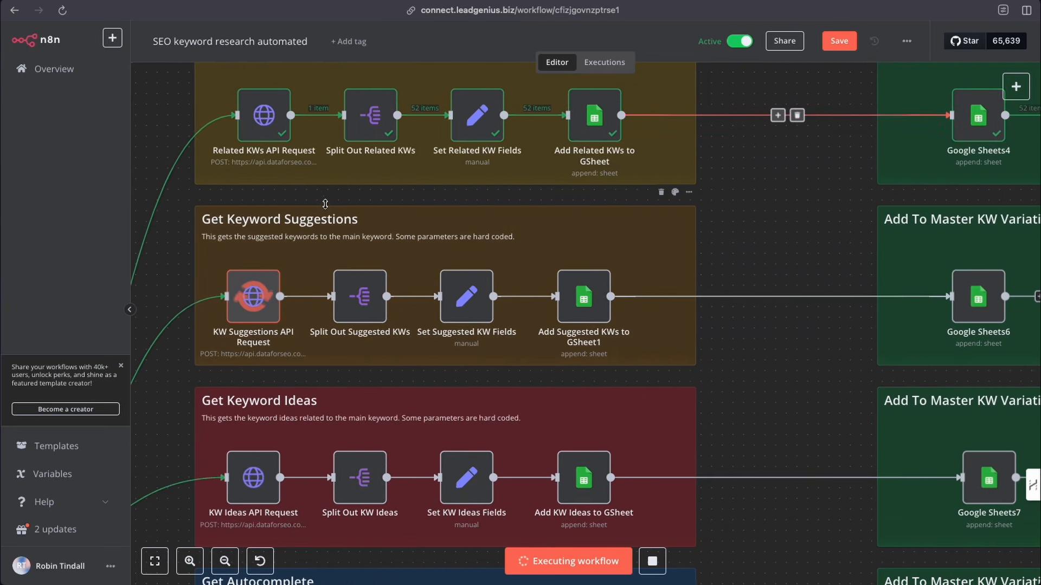
scroll(255, 269, right, 1)
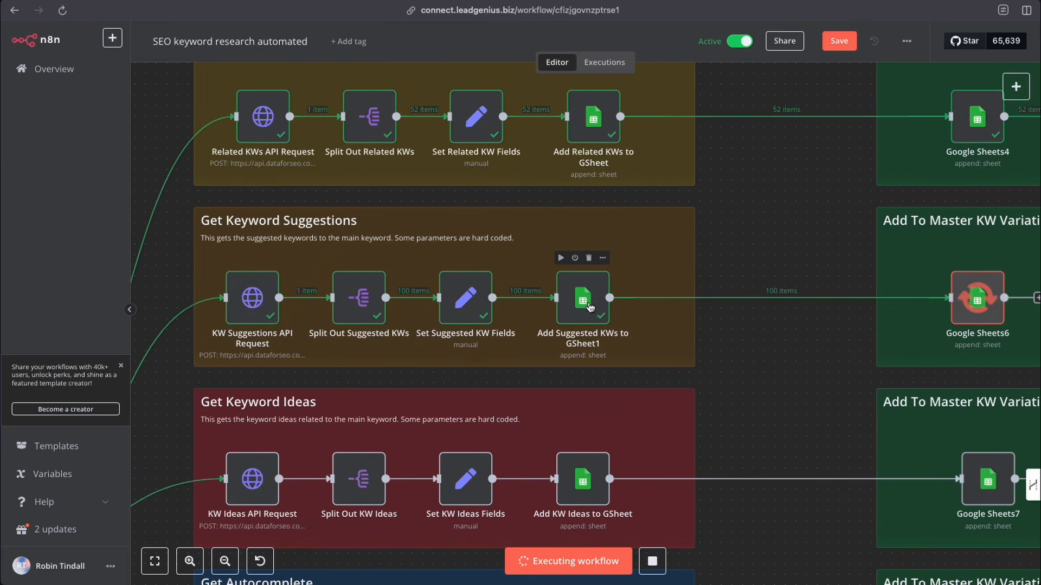
- Follow the execution through the keyword ideas, autocomplete, subtopics and SERP branches until the whole workflow finishes
scroll(624, 353, down, 3)
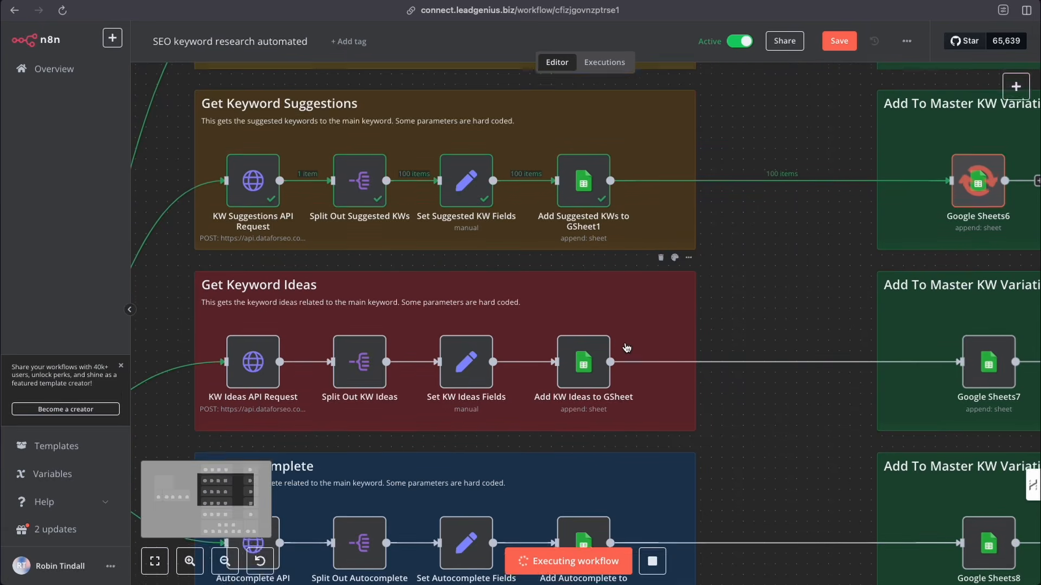
scroll(627, 348, down, 2)
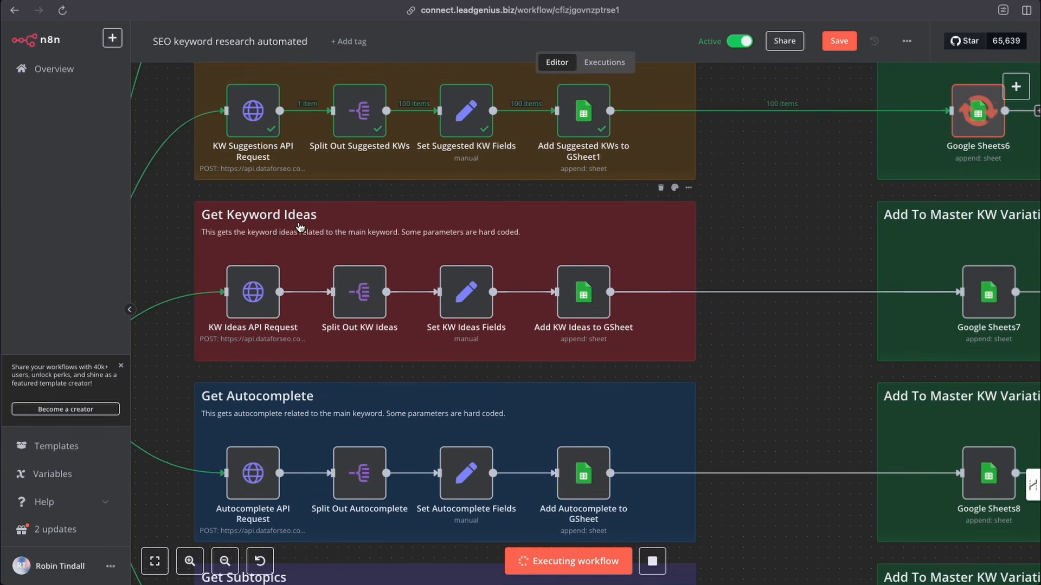
scroll(252, 220, down, 1)
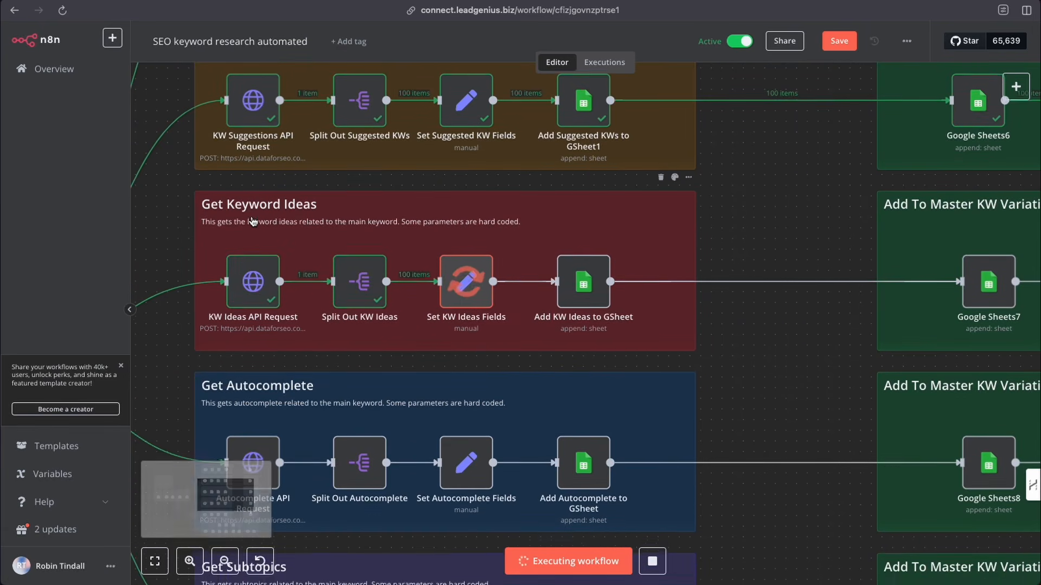
scroll(978, 222, down, 2)
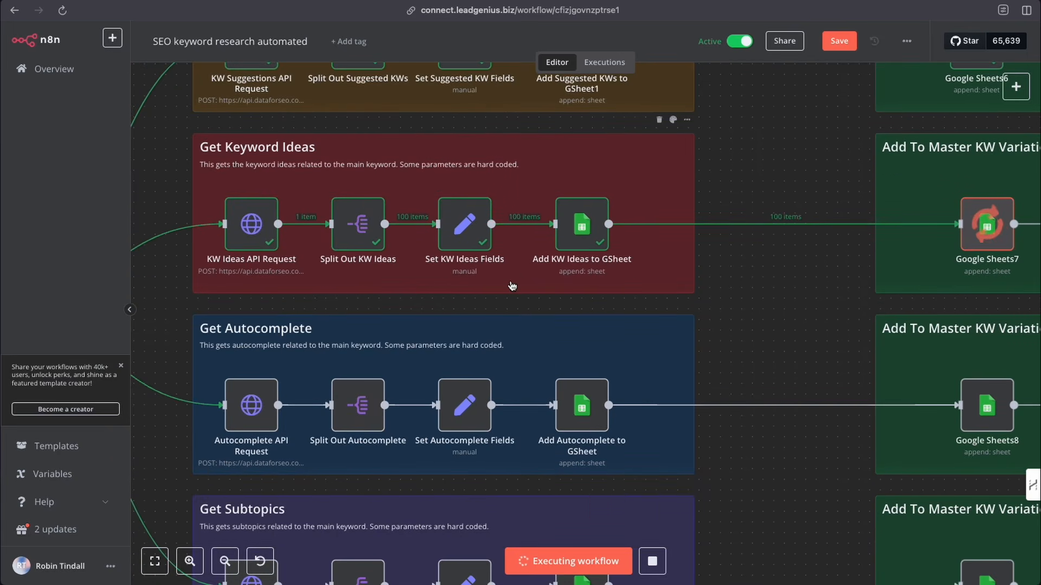
scroll(513, 286, down, 5)
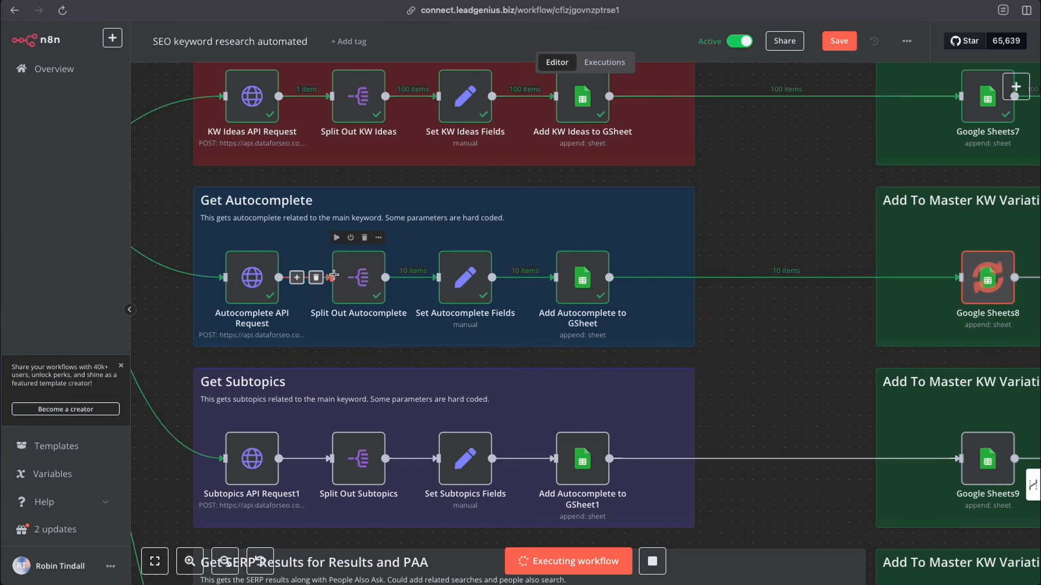
scroll(249, 247, down, 3)
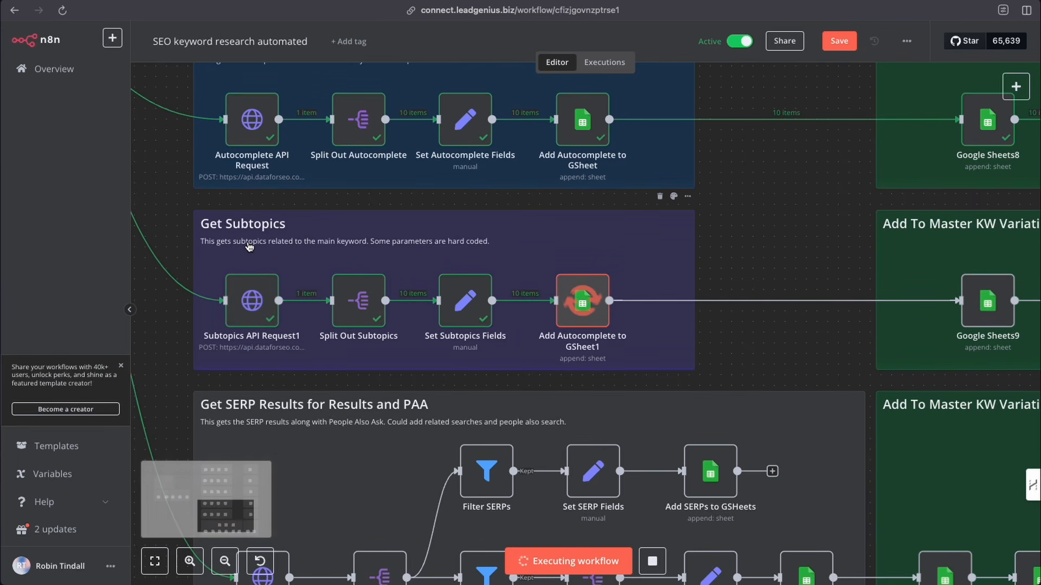
scroll(309, 272, down, 3)
scroll(309, 273, down, 2)
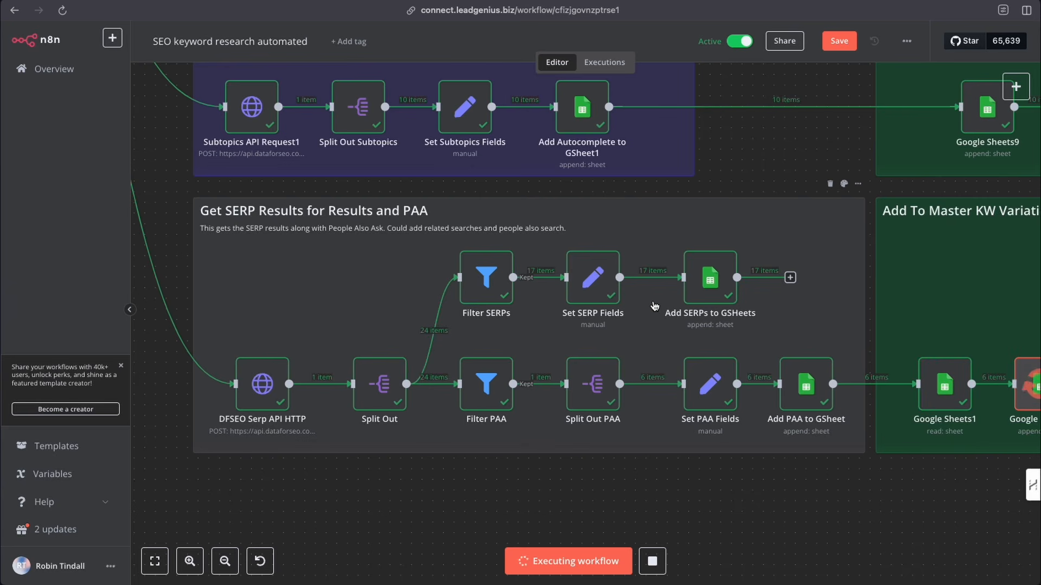
scroll(758, 293, right, 5)
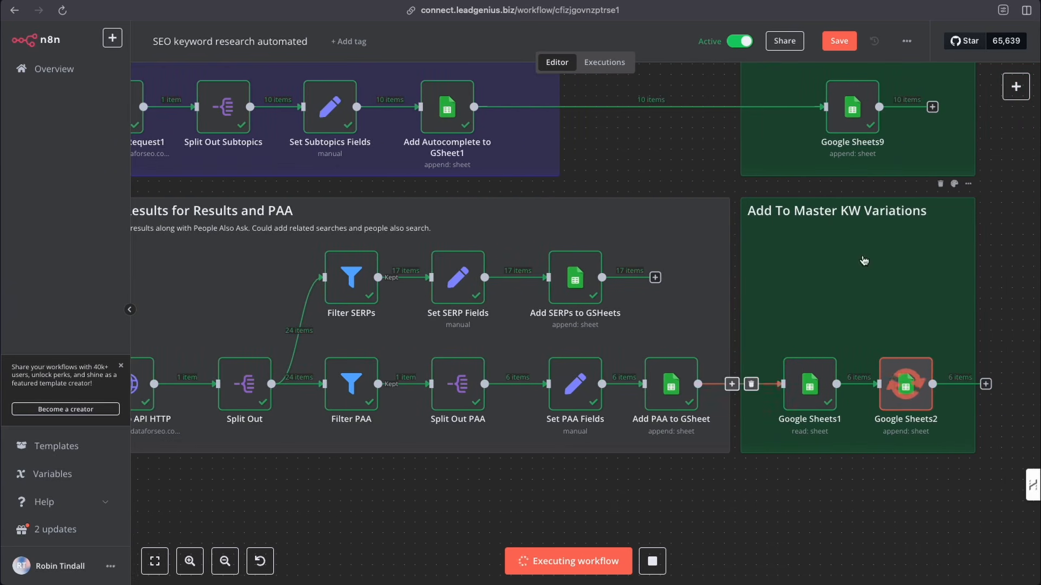
scroll(876, 292, up, 2)
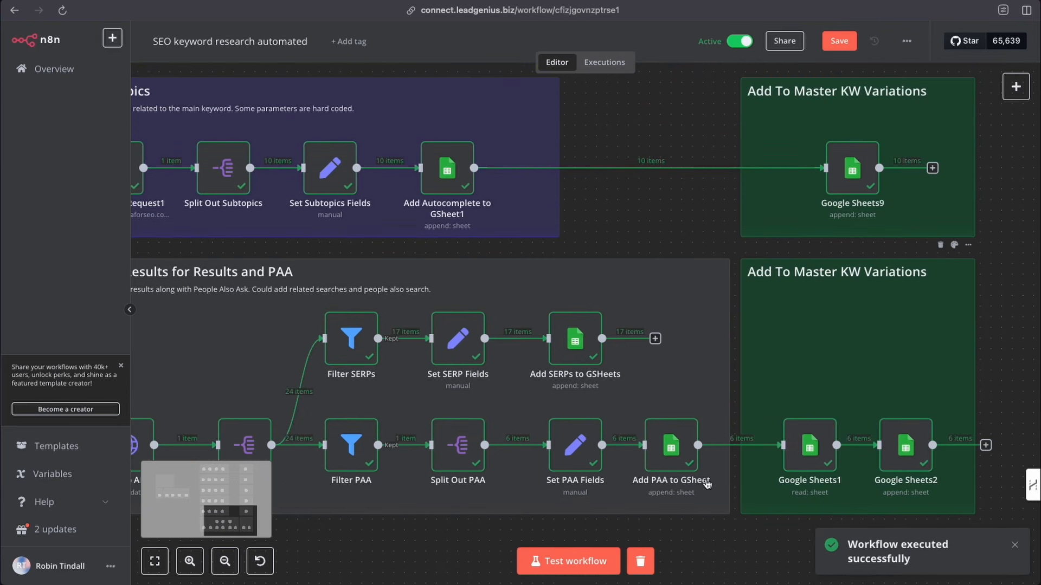
click(225, 562)
click(225, 561)
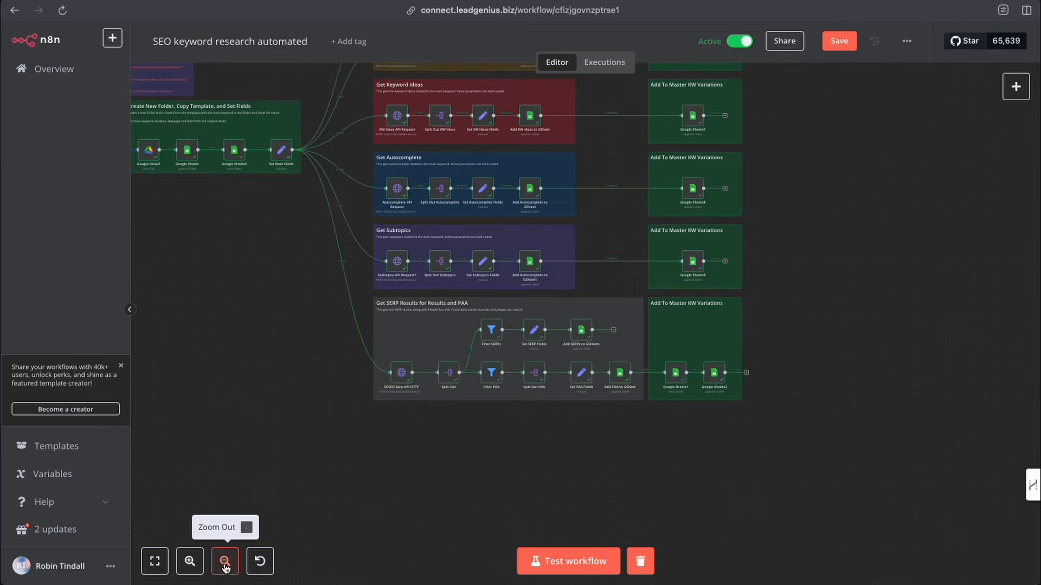
click(225, 562)
scroll(273, 447, up, 3)
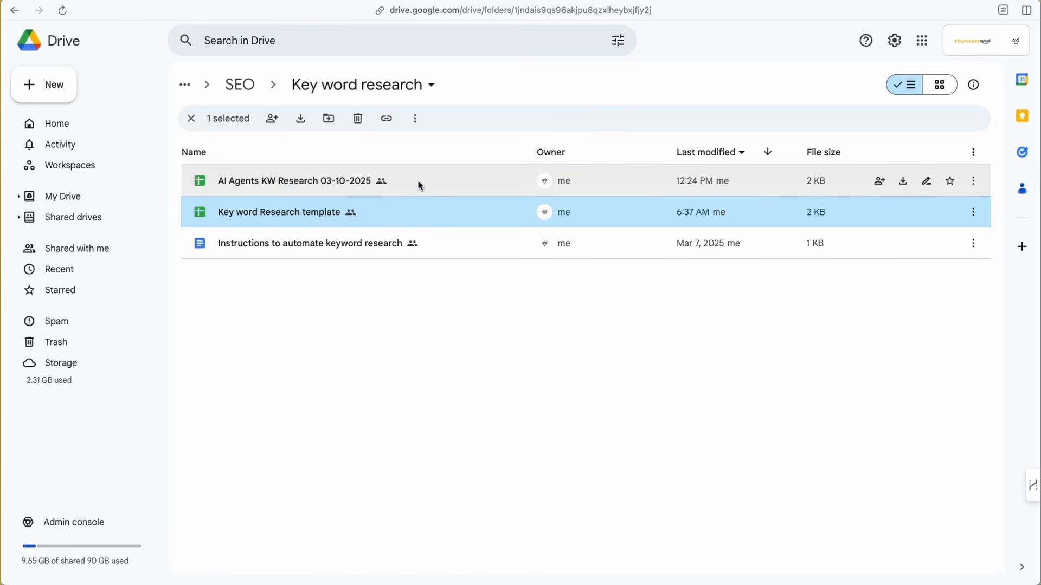
- Open the AI Agents KW Research 03-10-2025 spreadsheet from Drive and inspect each column of the first data row
double_click(279, 181)
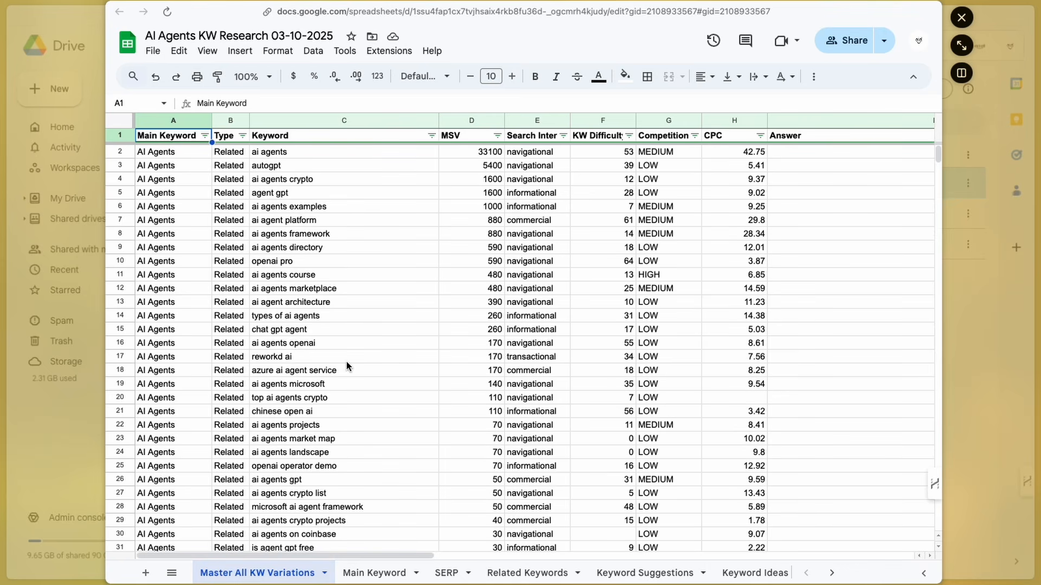
click(150, 151)
click(228, 156)
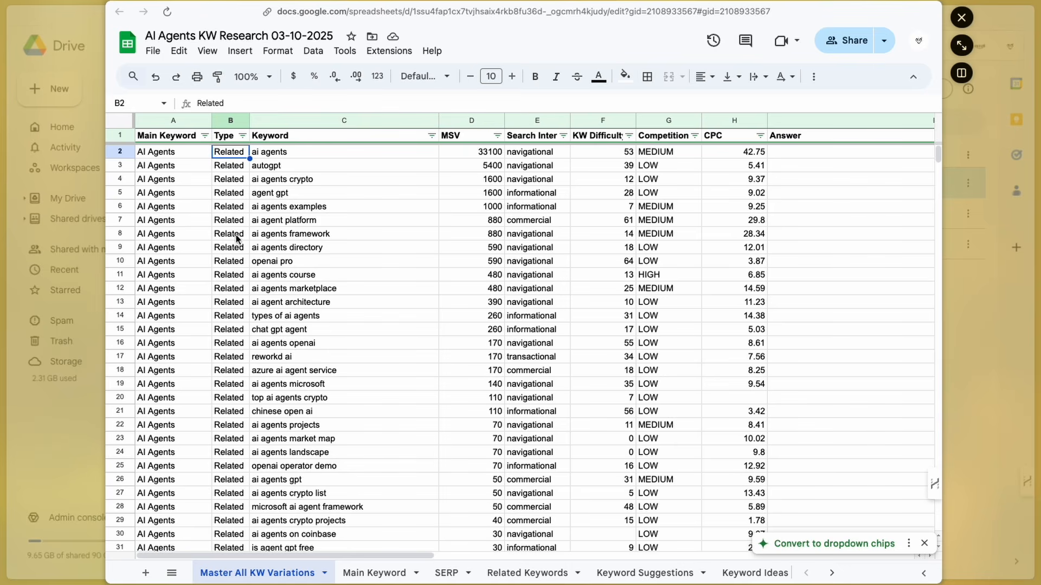
click(268, 156)
click(471, 155)
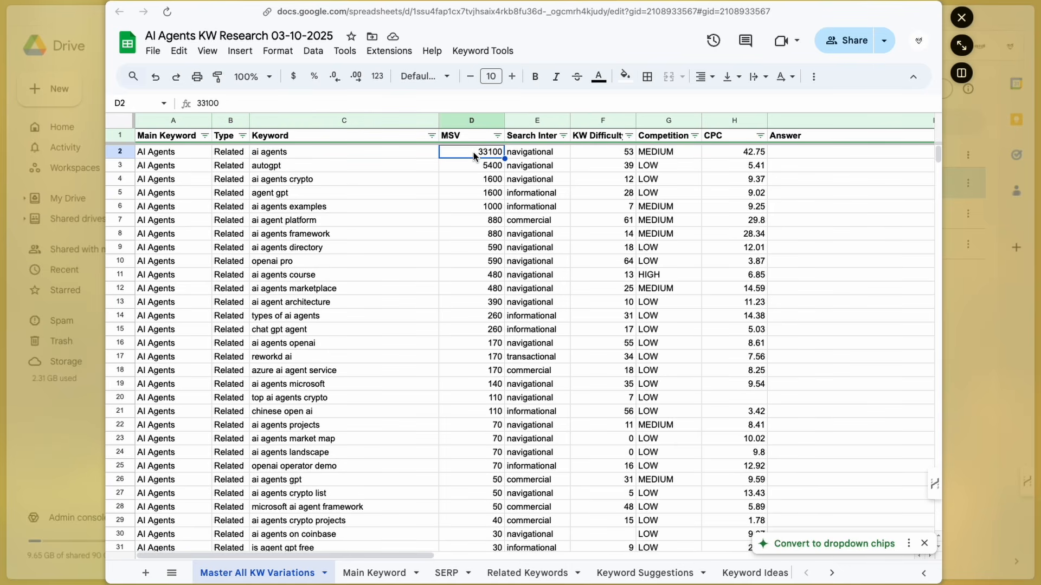
click(521, 156)
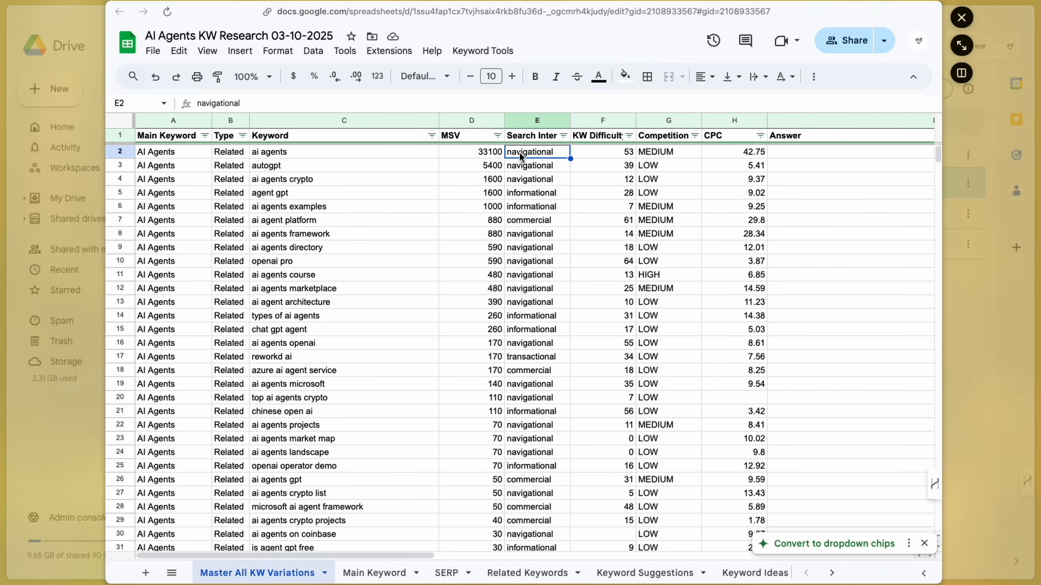
click(589, 152)
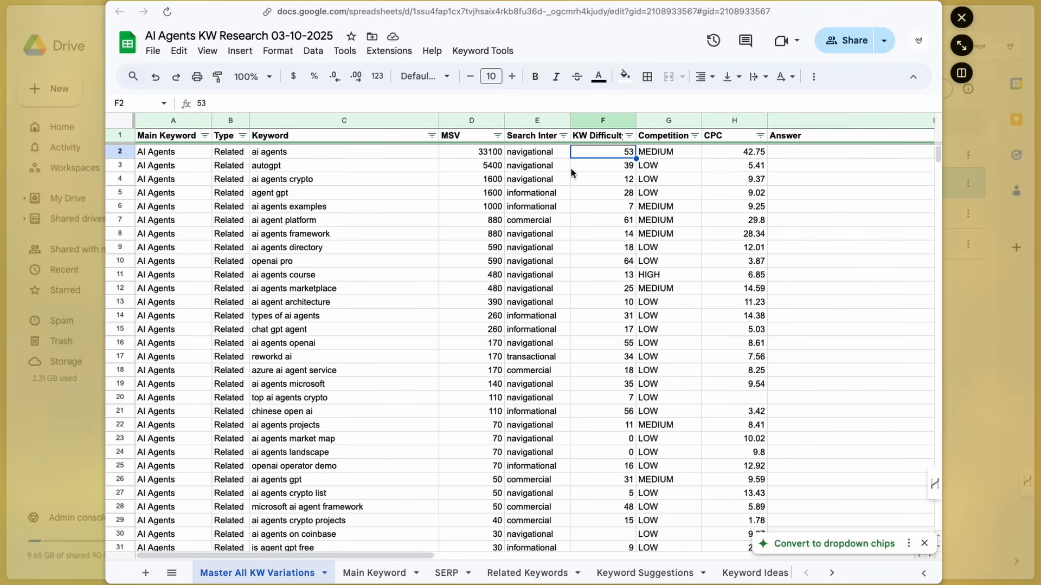
click(686, 155)
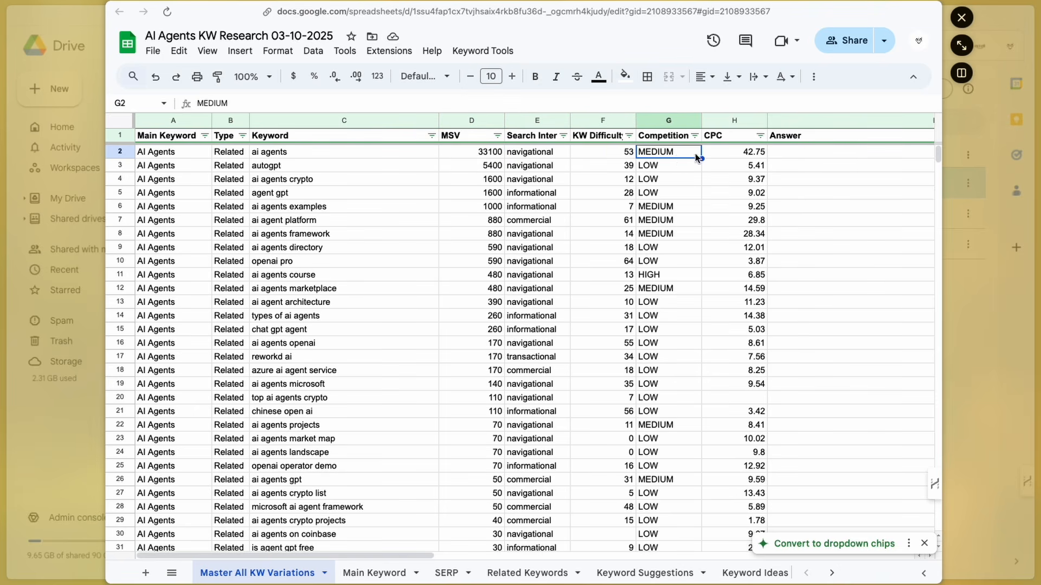
click(731, 156)
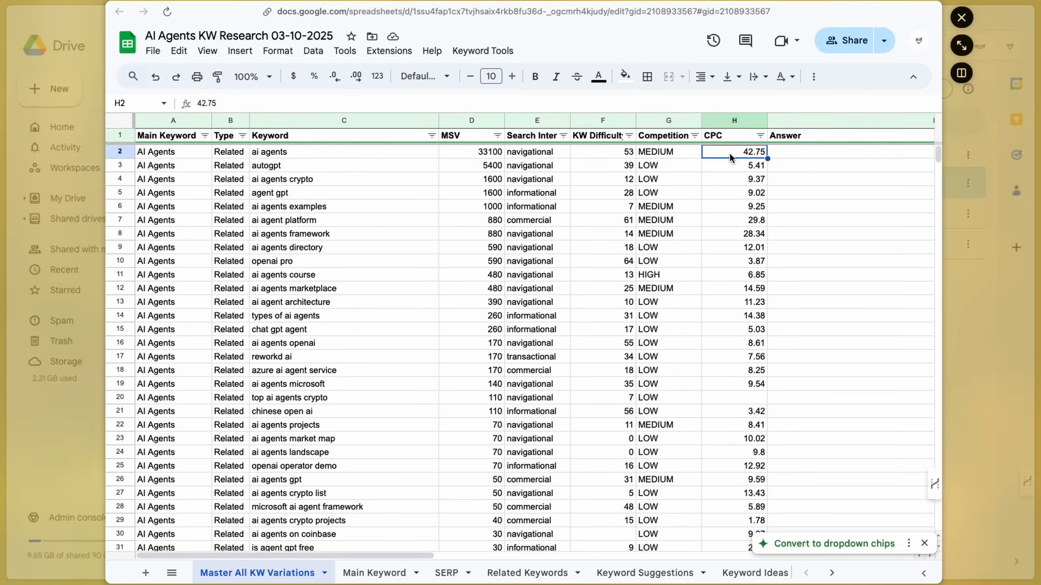
- Scroll through the Master All KW Variations sheet down to the last rows and auto-fit the Type column's width
scroll(759, 162, right, 5)
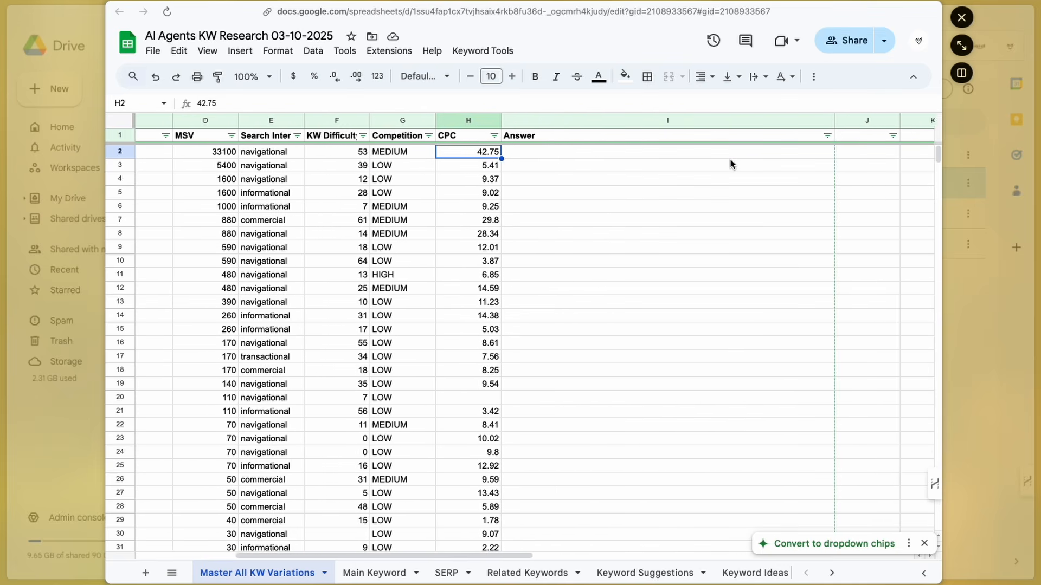
scroll(488, 184, left, 2)
scroll(503, 208, left, 3)
scroll(502, 208, down, 15)
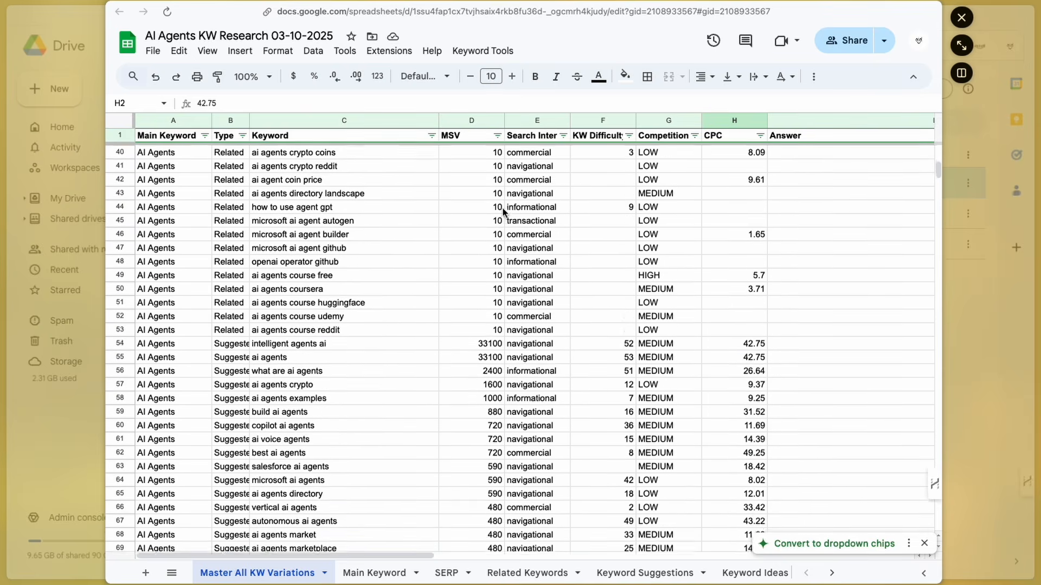
scroll(502, 211, up, 5)
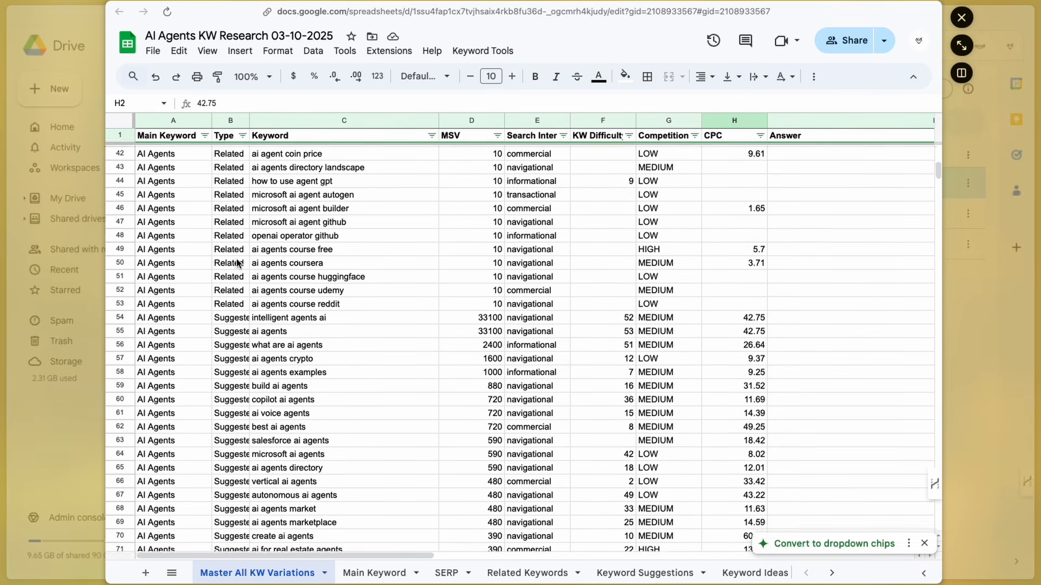
scroll(301, 367, down, 20)
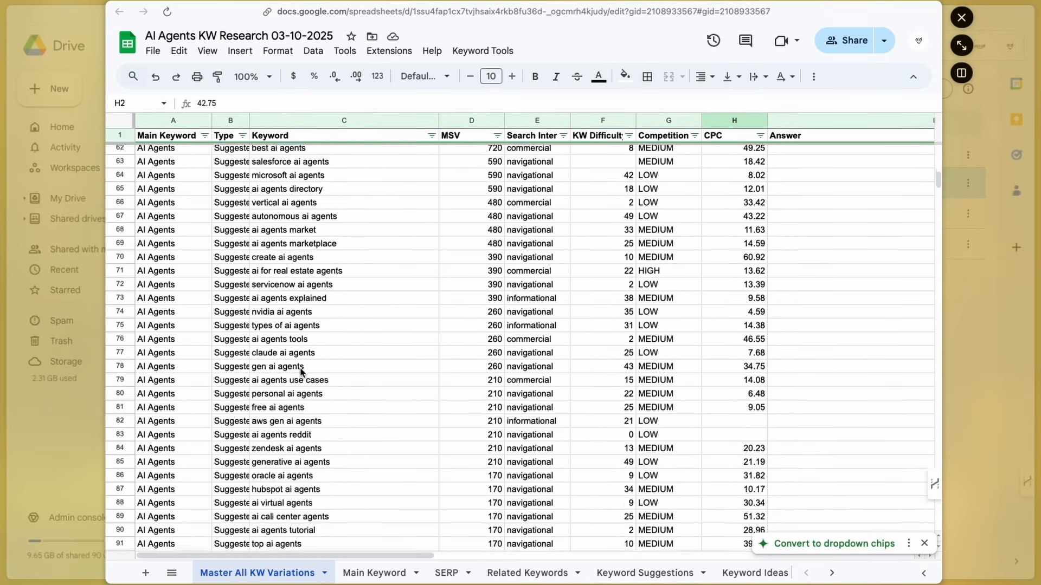
scroll(305, 370, down, 5)
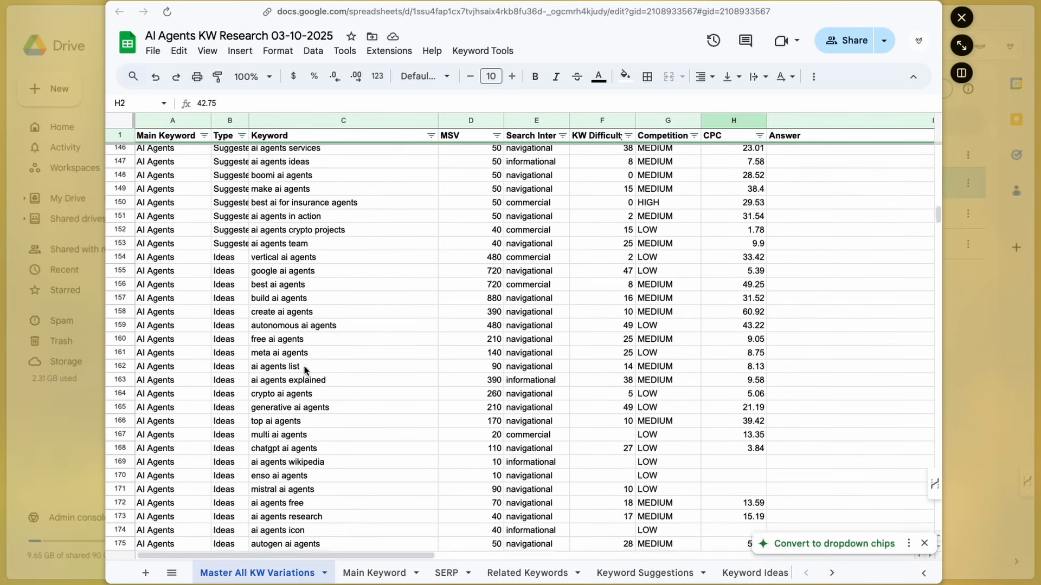
scroll(293, 326, down, 20)
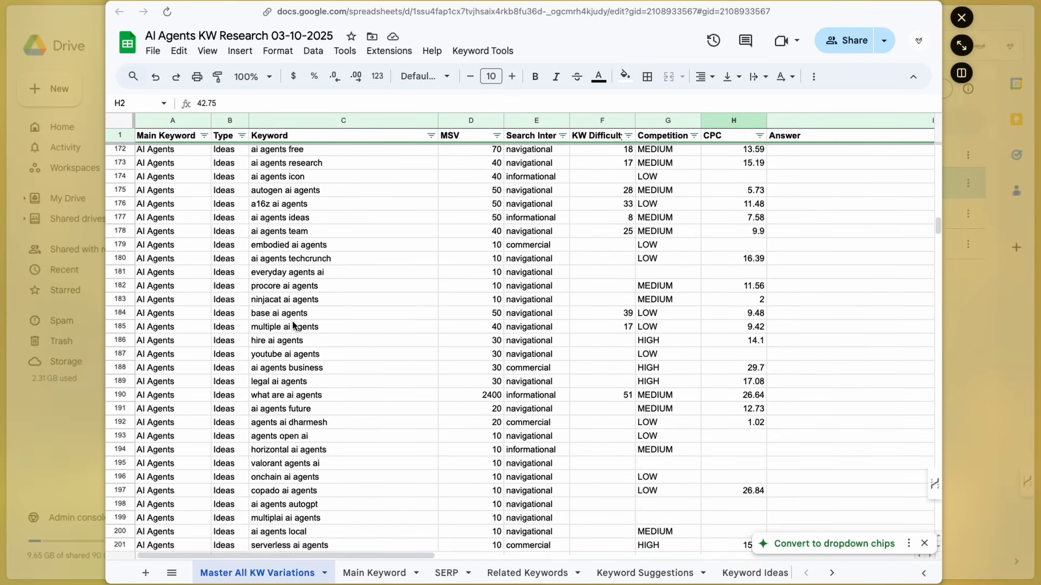
scroll(296, 324, down, 2)
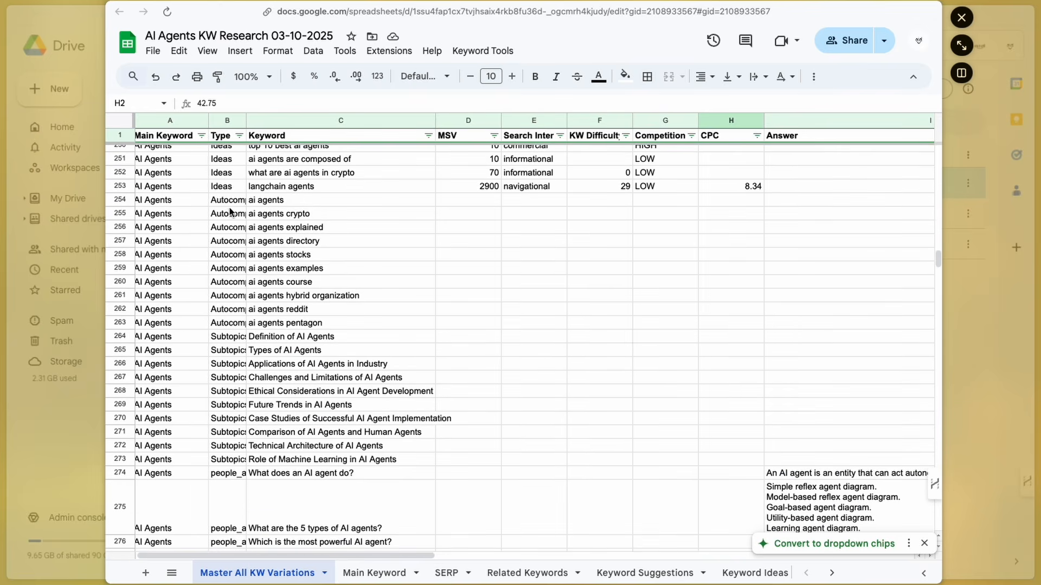
scroll(324, 384, down, 4)
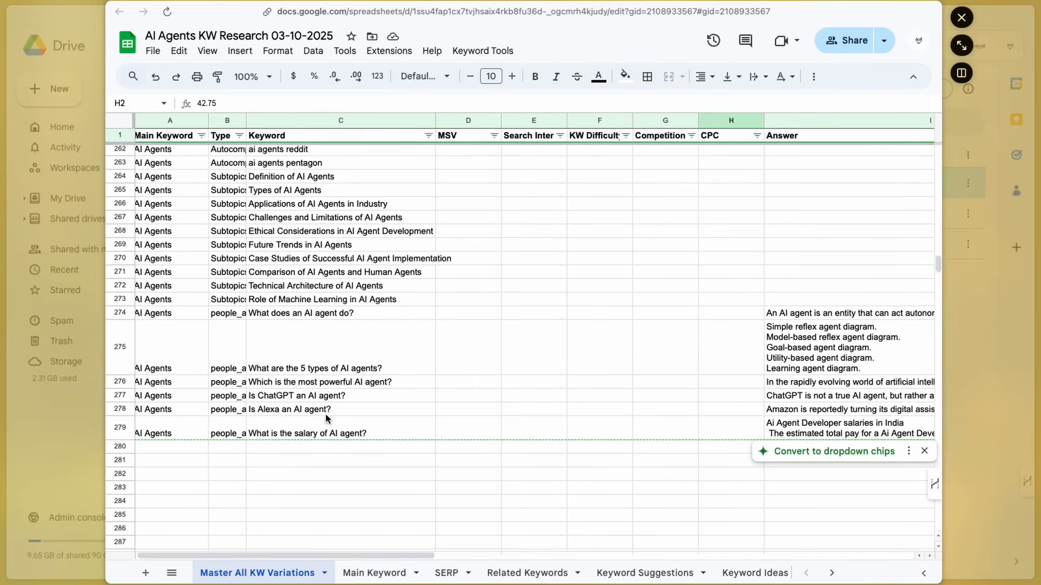
double_click(246, 121)
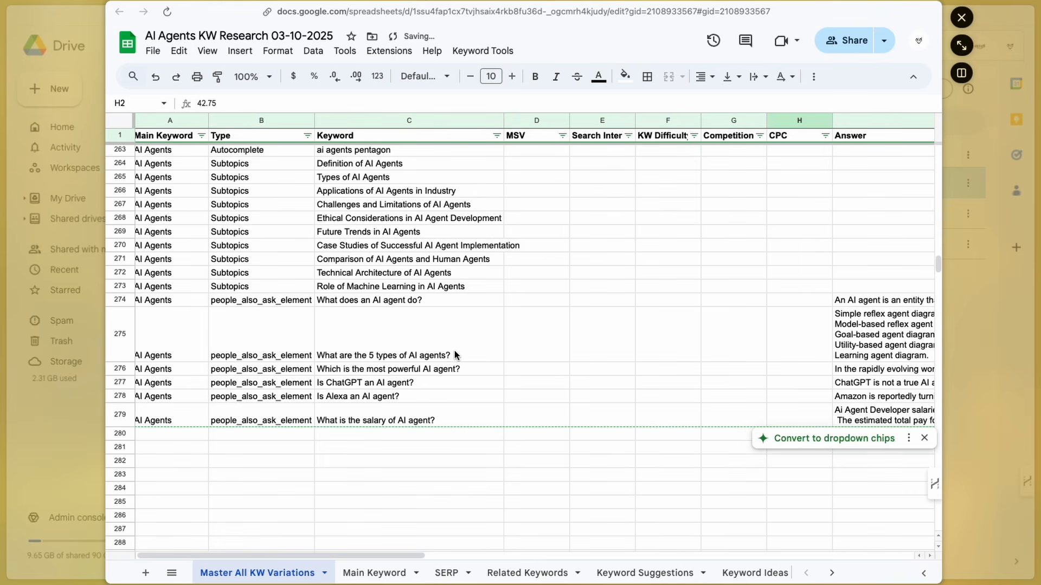
- Review the results in the SERP, Related Keywords, Keyword Suggestions and Keyword Ideas sheets of the spreadsheet
scroll(597, 315, right, 5)
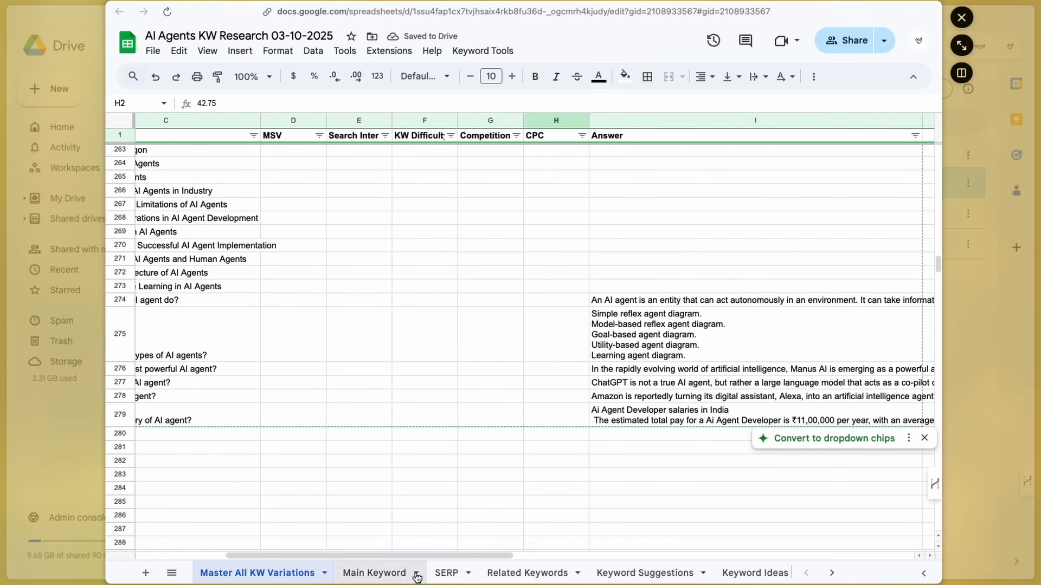
click(447, 574)
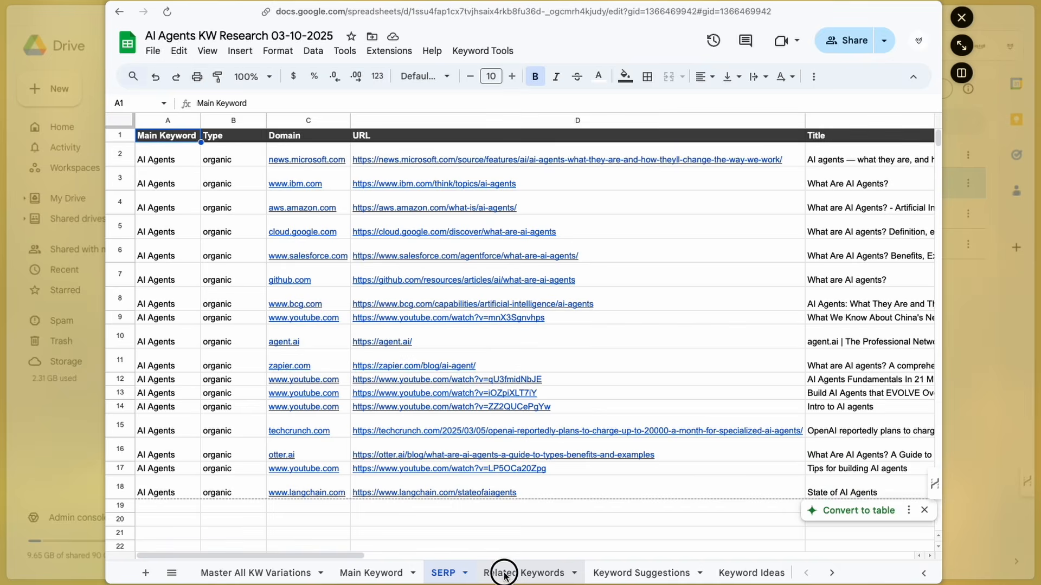
click(503, 574)
click(617, 576)
click(751, 573)
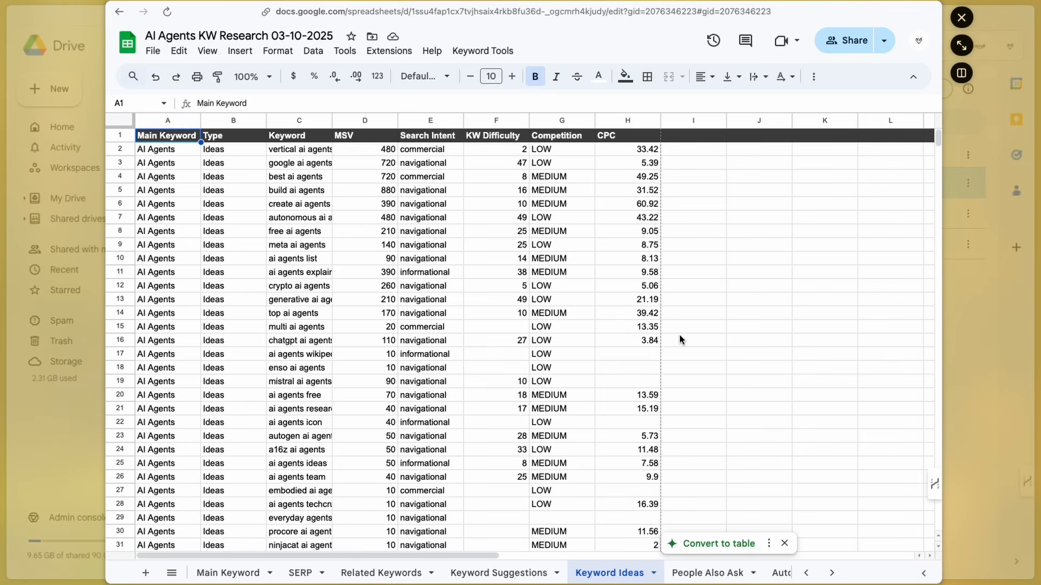
click(255, 571)
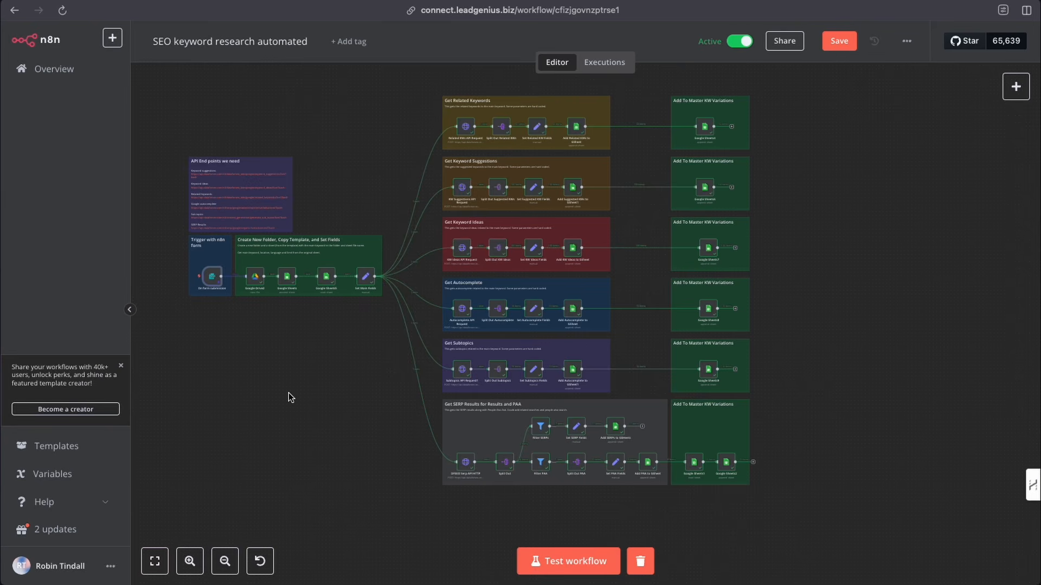
scroll(347, 415, left, 3)
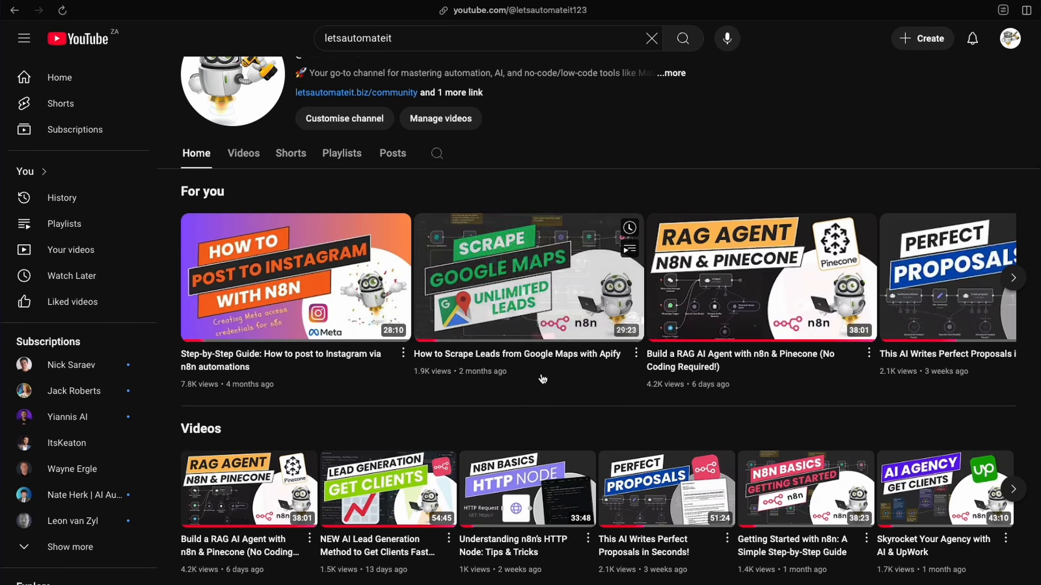
scroll(344, 139, up, 3)
scroll(547, 342, down, 5)
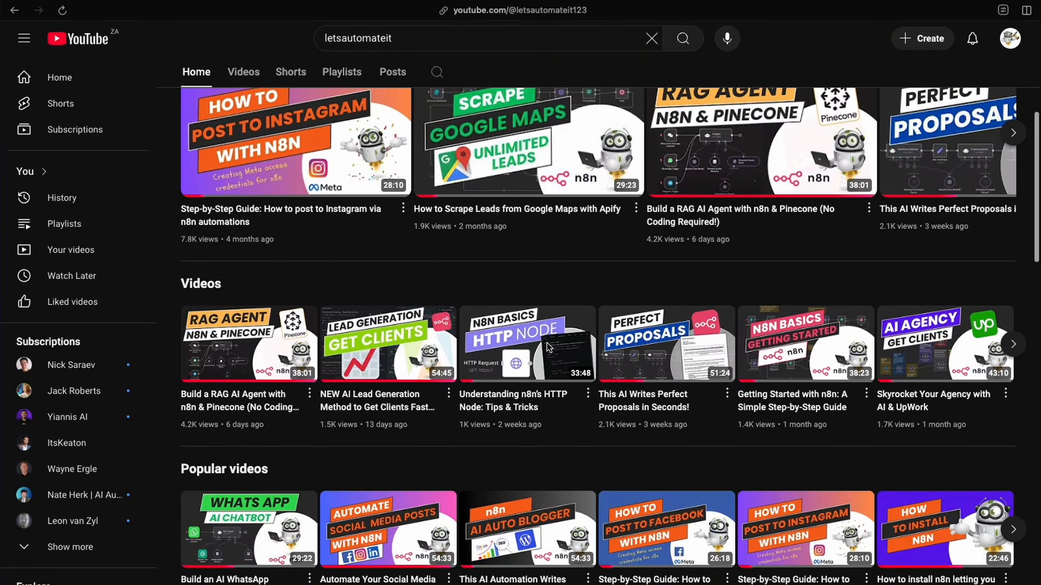
scroll(547, 345, down, 6)
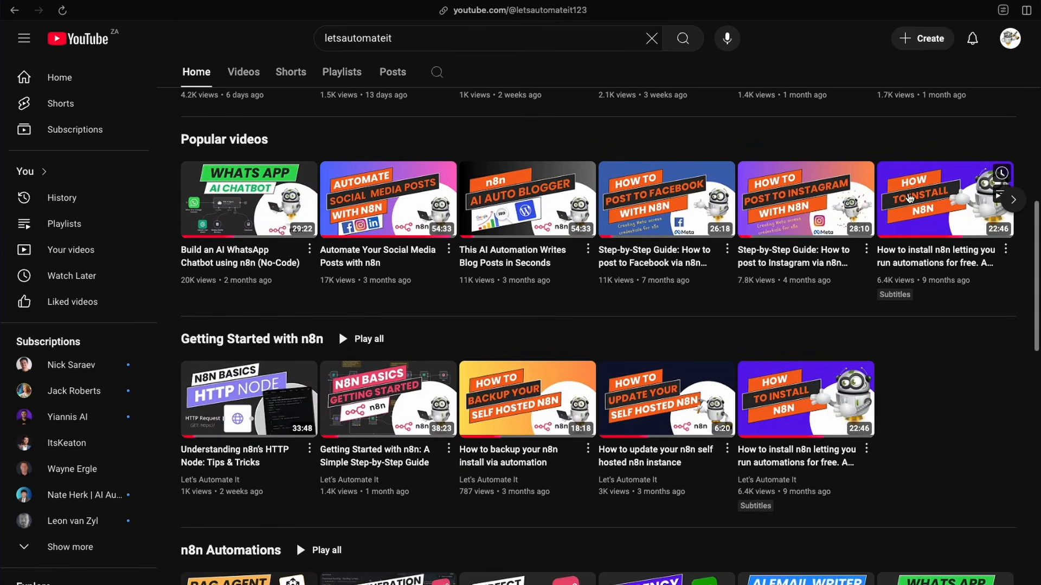
mouse_move(932, 229)
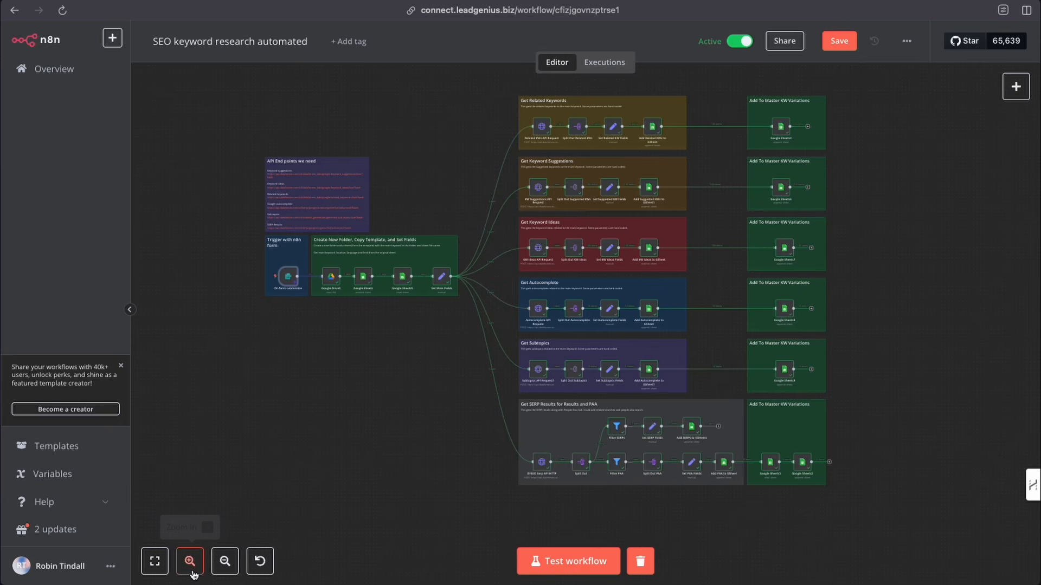
- Zoom in on the form trigger and the folder and template setup group on the workflow canvas
key(plus)
key(plus)
scroll(242, 359, left, 2)
scroll(243, 359, left, 1)
key(plus)
key(plus)
scroll(263, 348, left, 2)
key(plus)
key(plus)
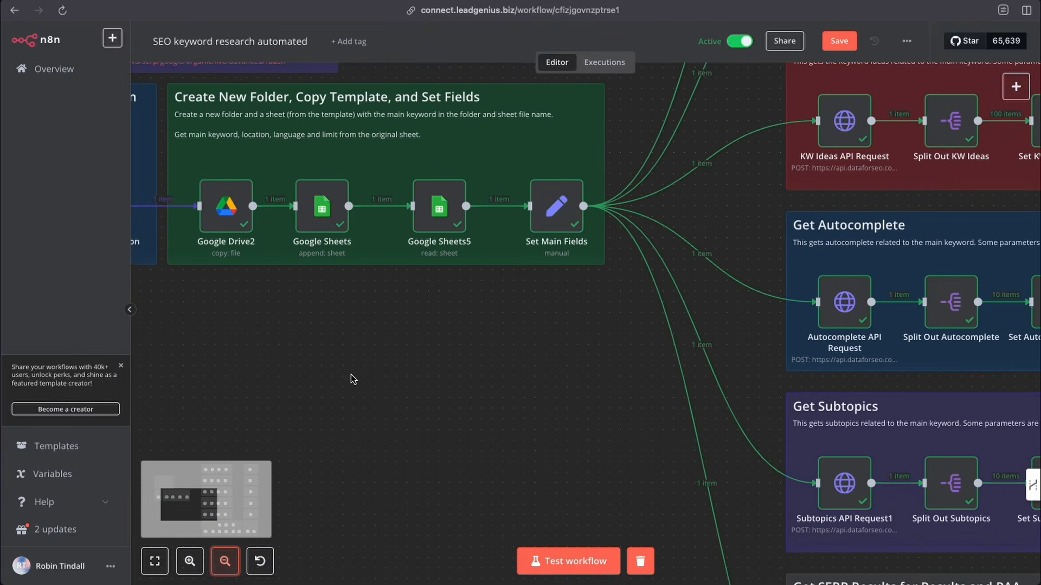
scroll(353, 376, left, 3)
key(plus)
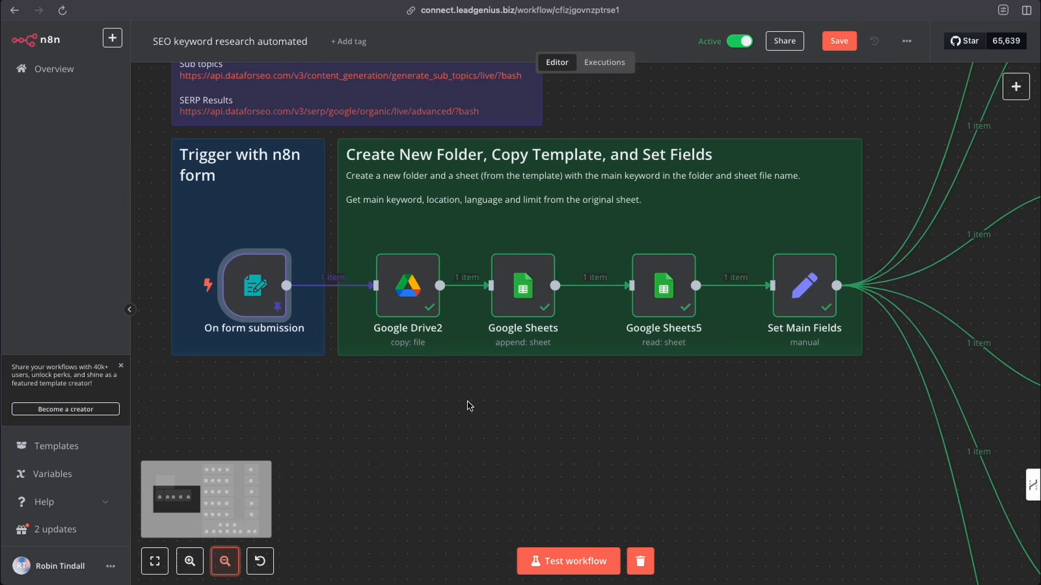
scroll(468, 401, left, 3)
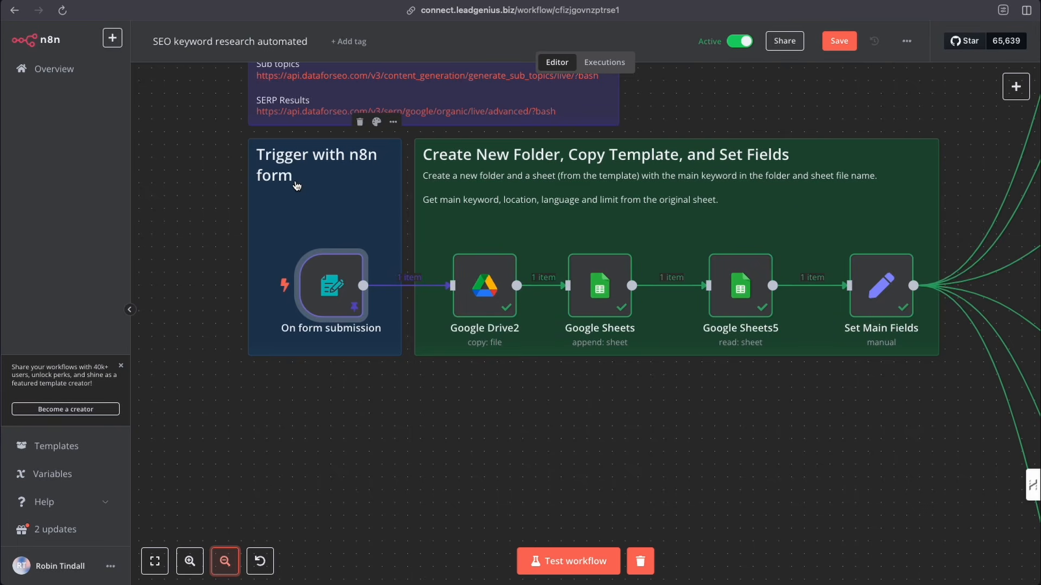
mouse_move(327, 304)
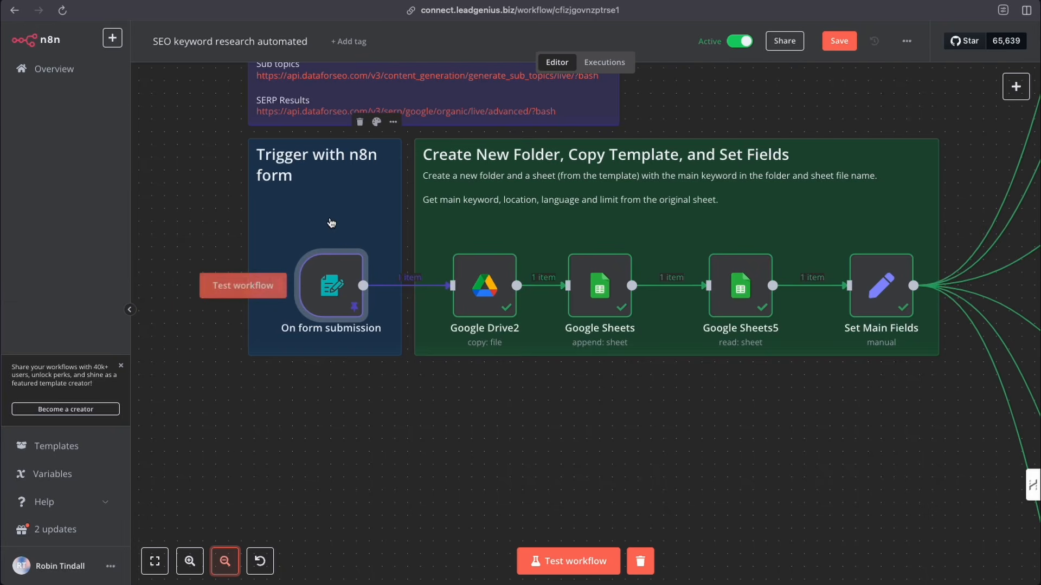
- Search the node panel for form and view the n8n Form node's actions without adding it
click(1016, 86)
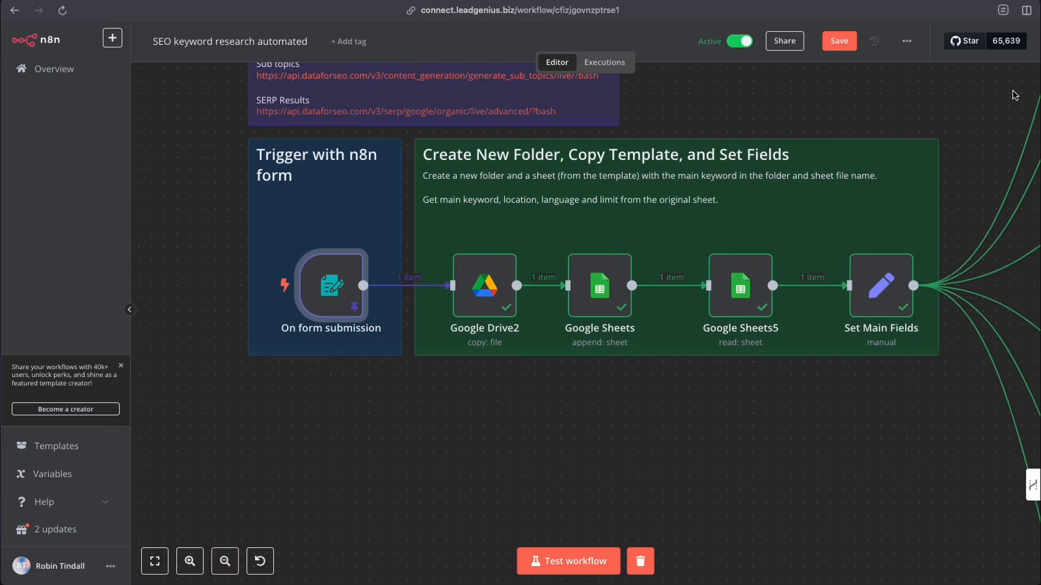
text(form)
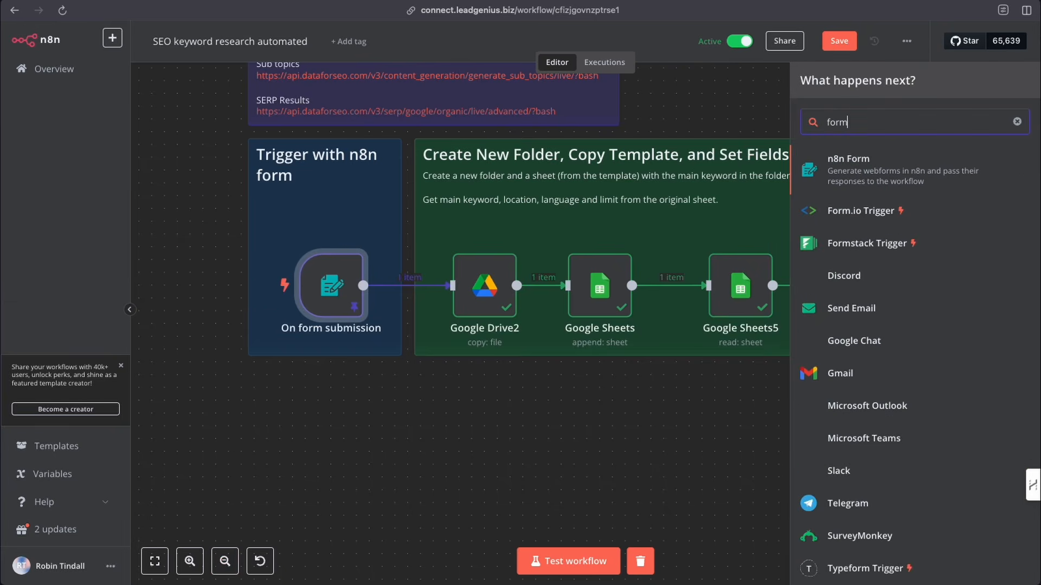
click(880, 172)
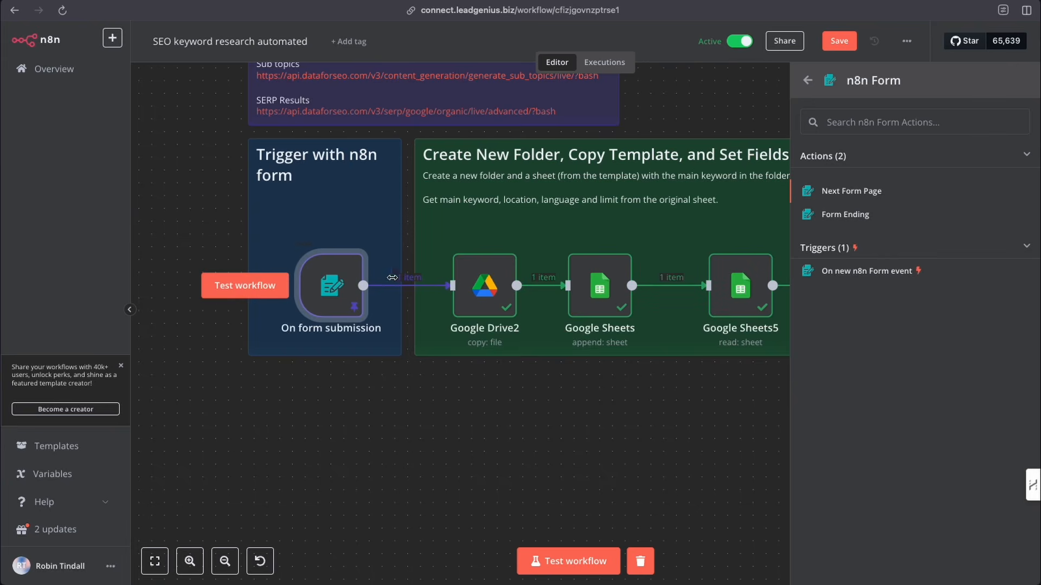
click(684, 106)
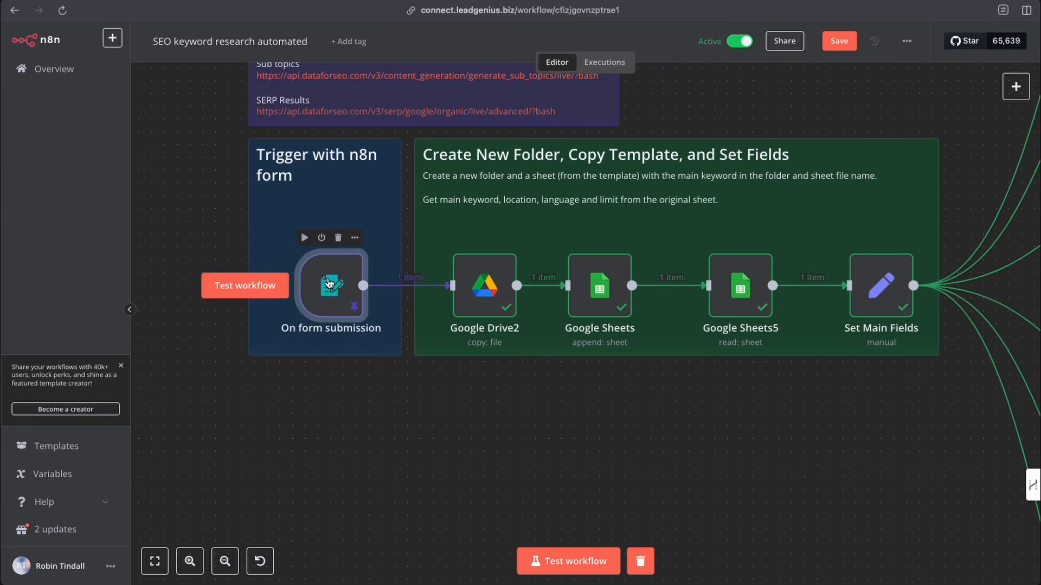
- Open the On form submission node and examine its form title, form elements and production form URL
double_click(329, 283)
scroll(338, 187, down, 1)
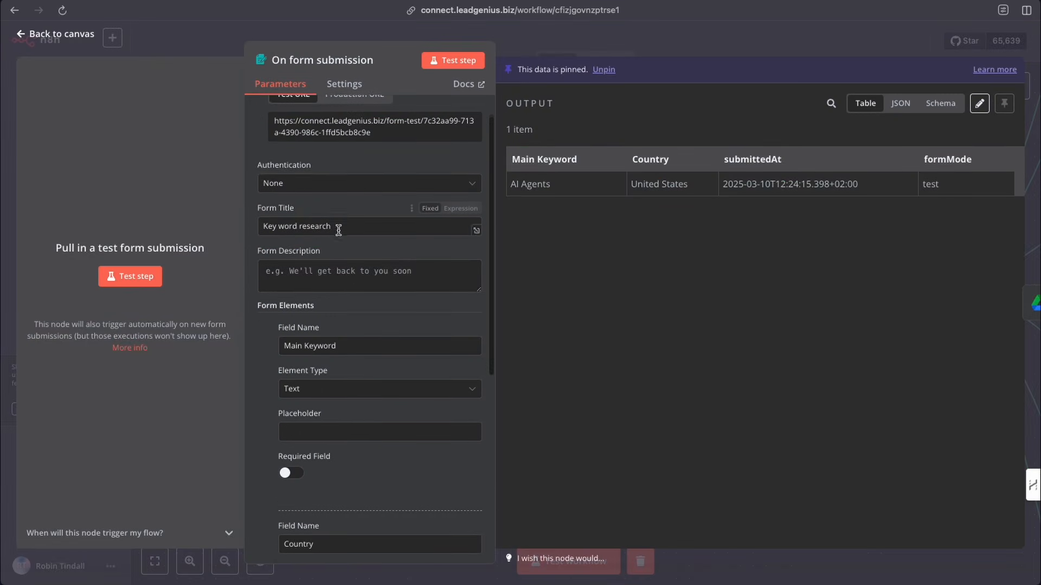
drag(347, 205, 259, 204)
click(266, 248)
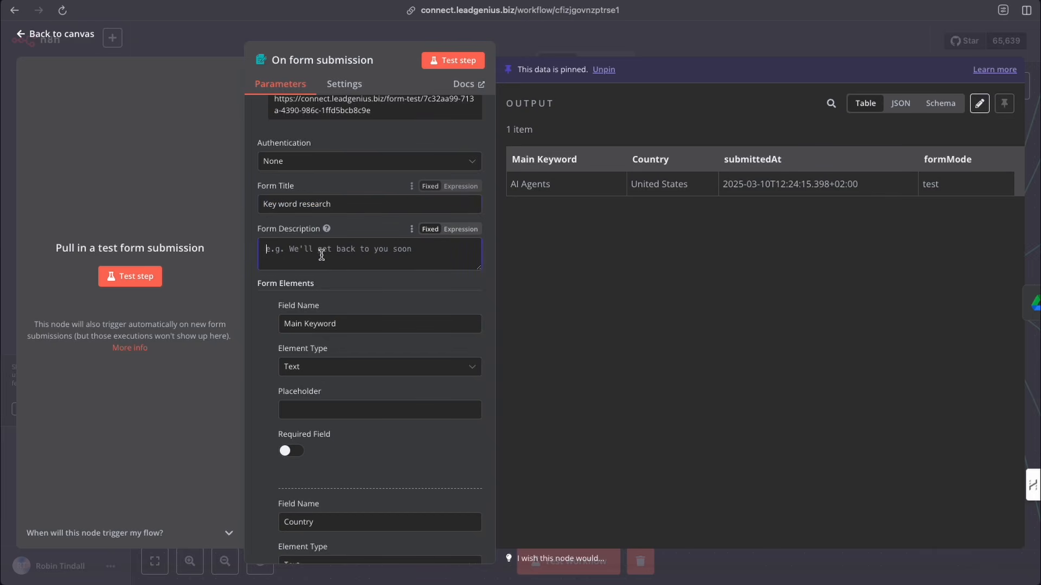
scroll(332, 196, down, 2)
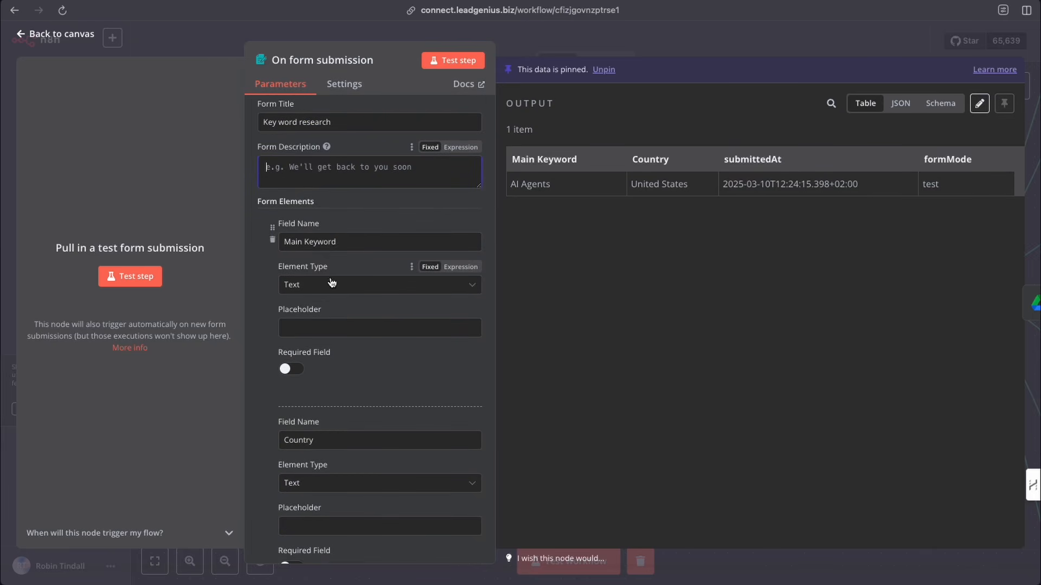
click(352, 243)
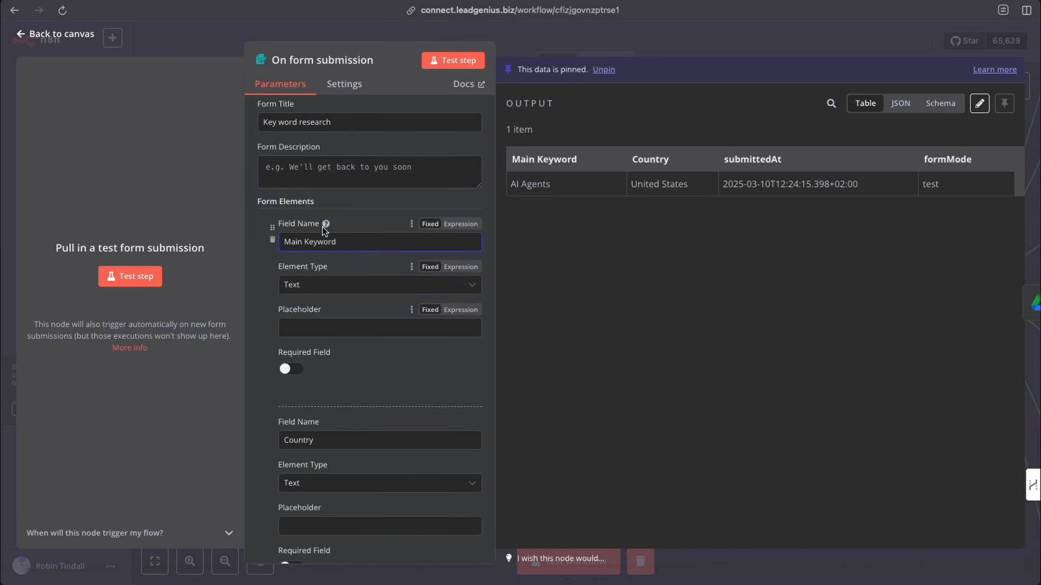
scroll(324, 251, down, 2)
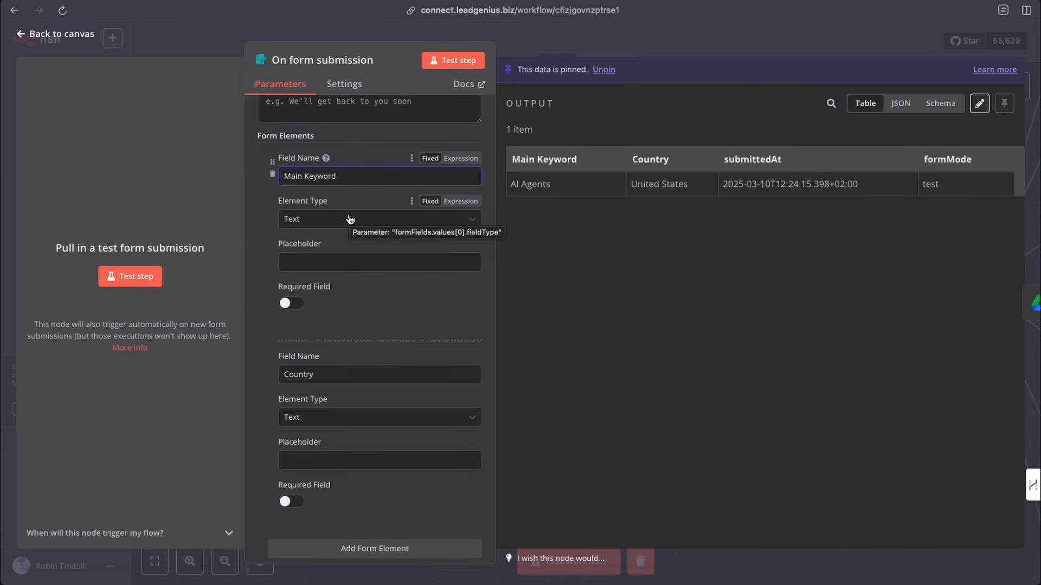
drag(344, 176, 282, 176)
drag(320, 374, 282, 374)
click(262, 419)
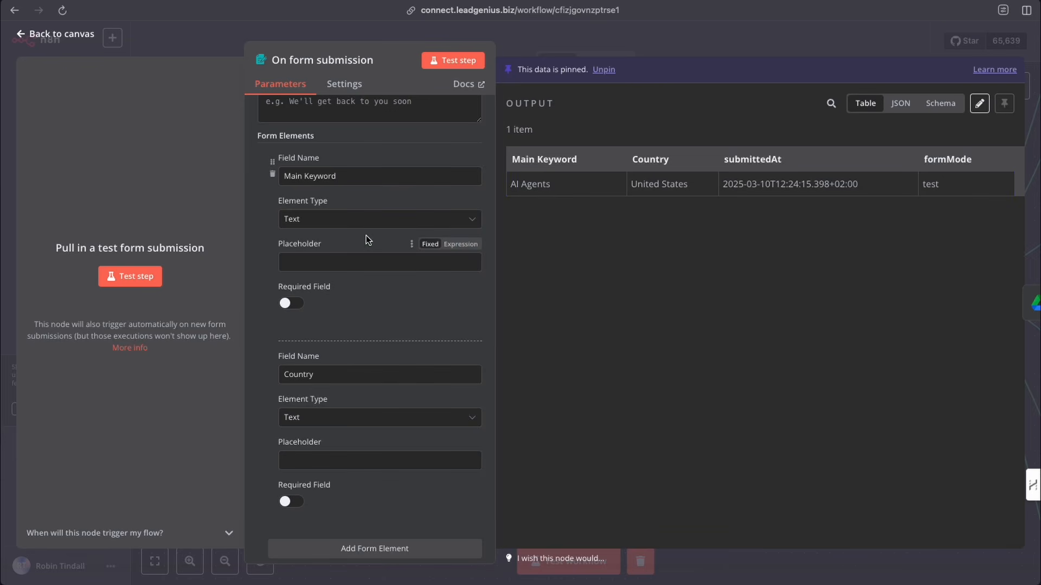
scroll(366, 236, up, 5)
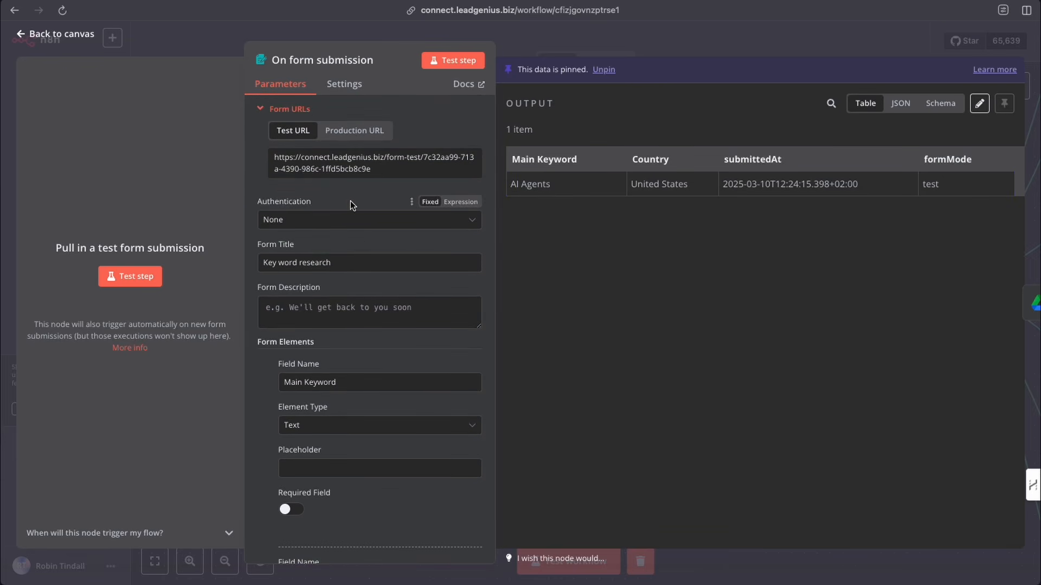
click(353, 137)
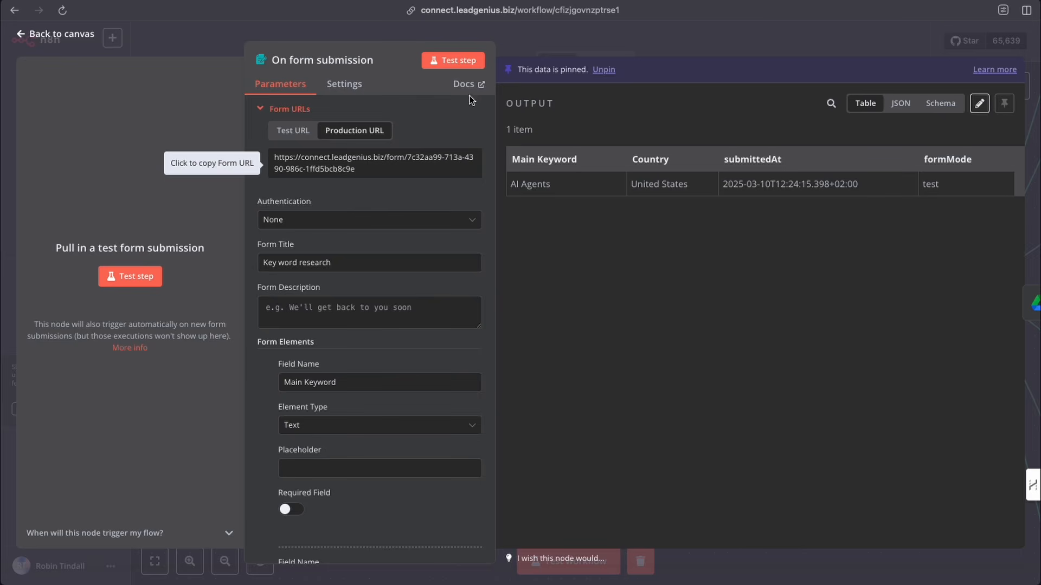
click(506, 40)
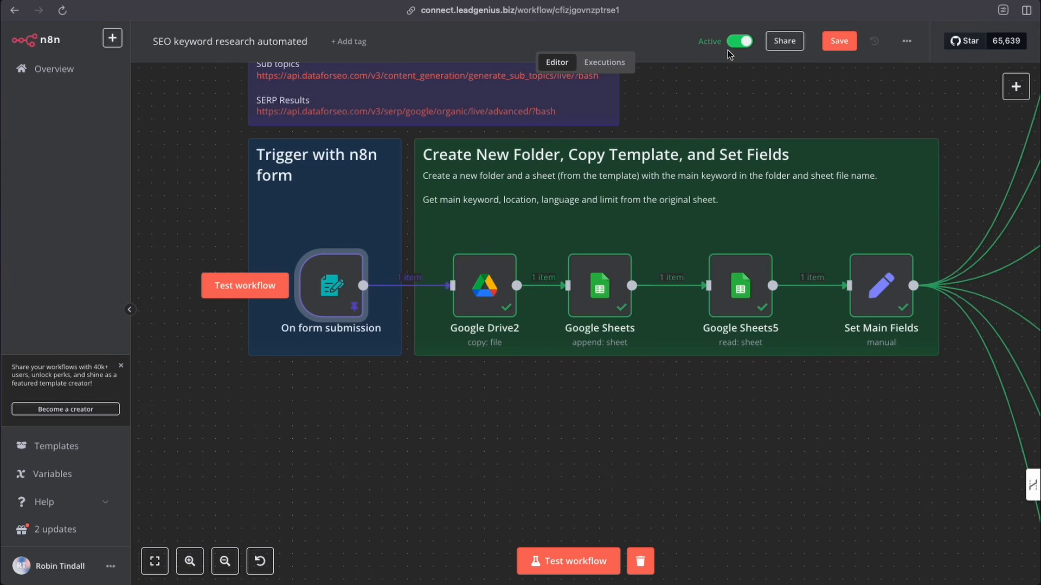
- Reopen the form trigger node and compare its test and production form URLs
mouse_move(326, 290)
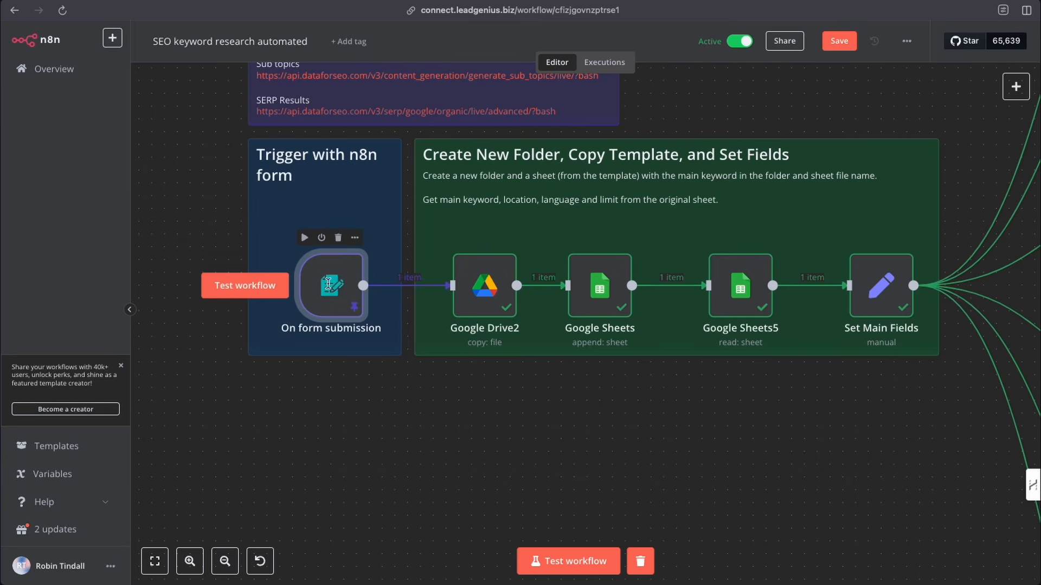
double_click(329, 289)
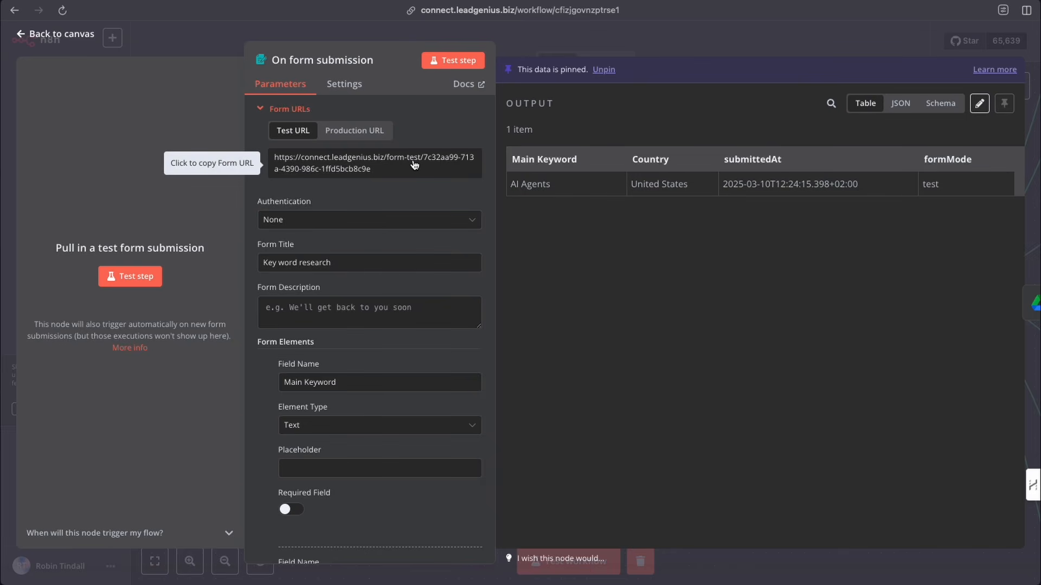
click(351, 135)
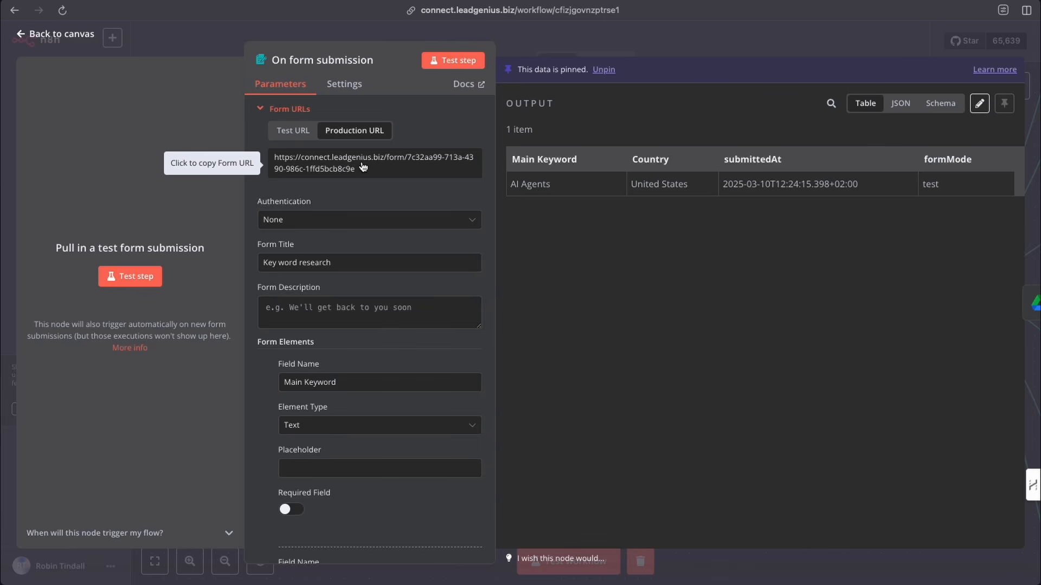
click(513, 40)
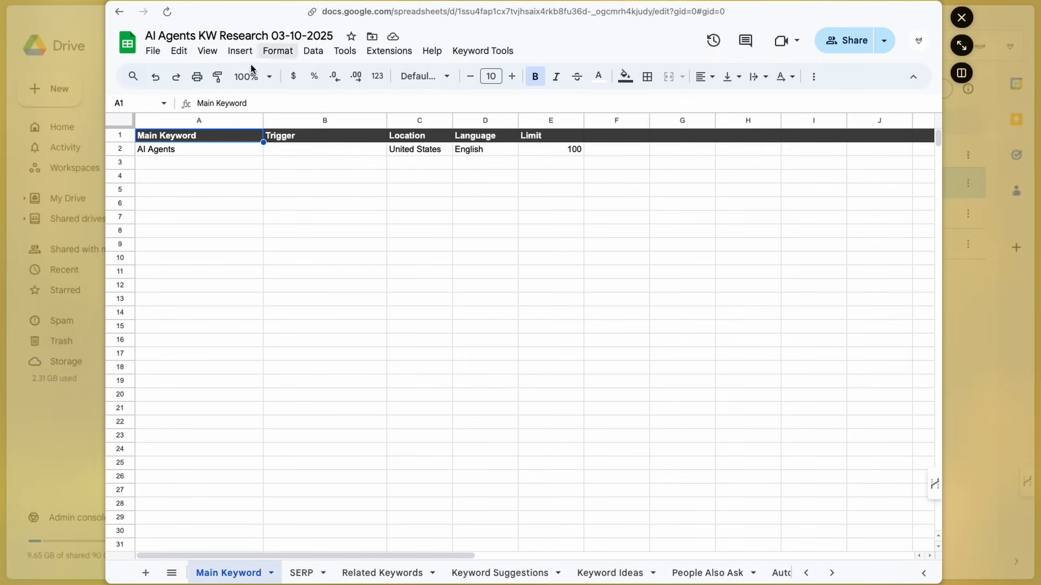
- Move the AI Agents KW Research 03-10-2025 spreadsheet to the trash
click(961, 17)
right_click(290, 181)
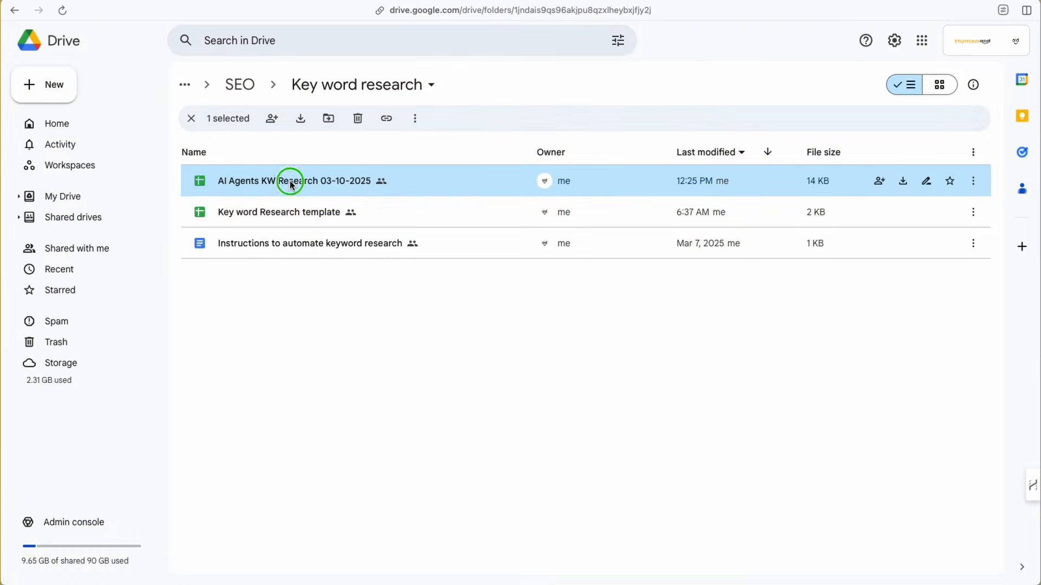
click(360, 394)
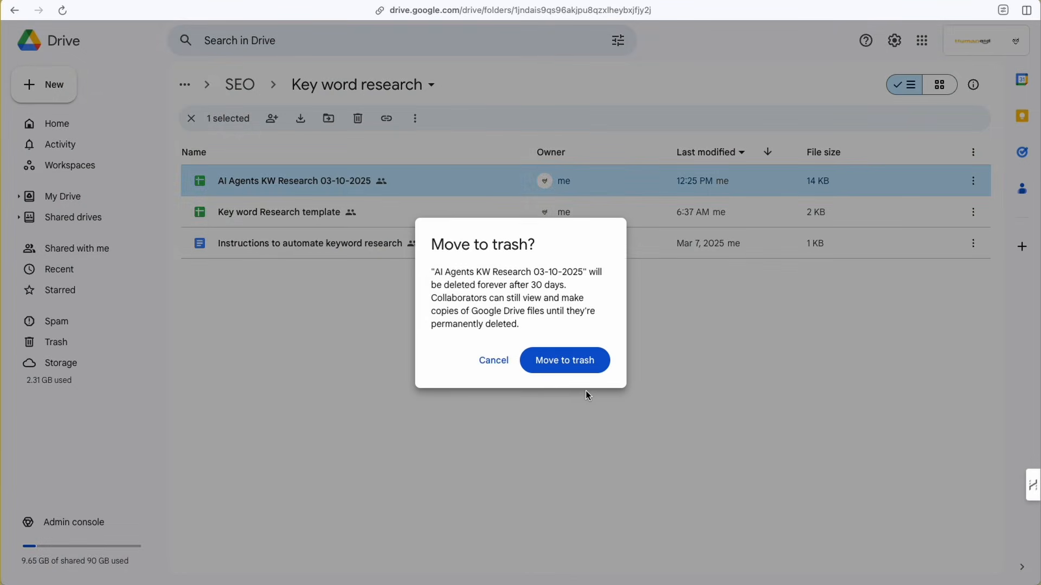
click(585, 366)
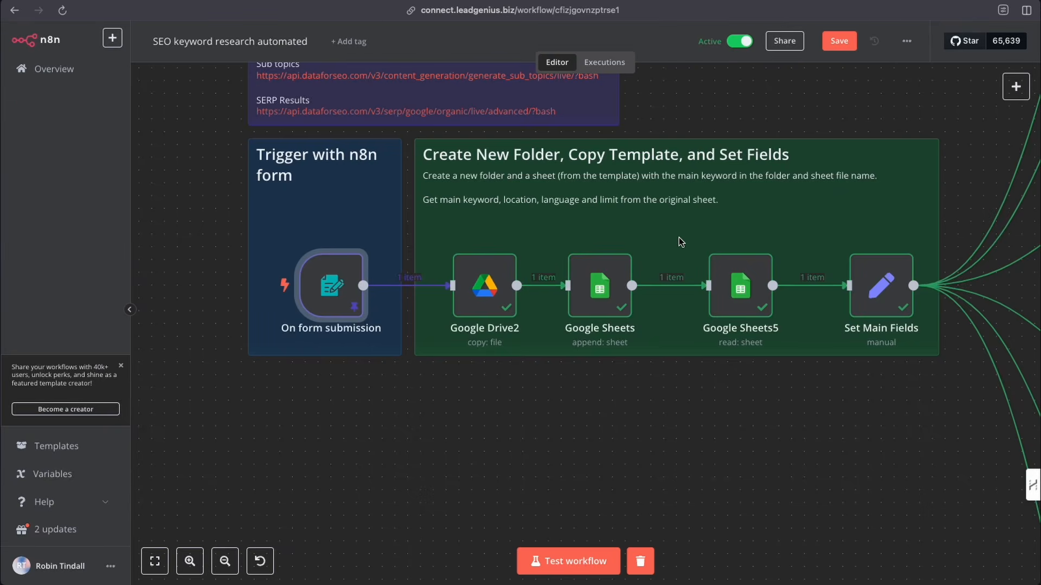
- Pin the data of the Related KWs API Request node
scroll(731, 324, right, 10)
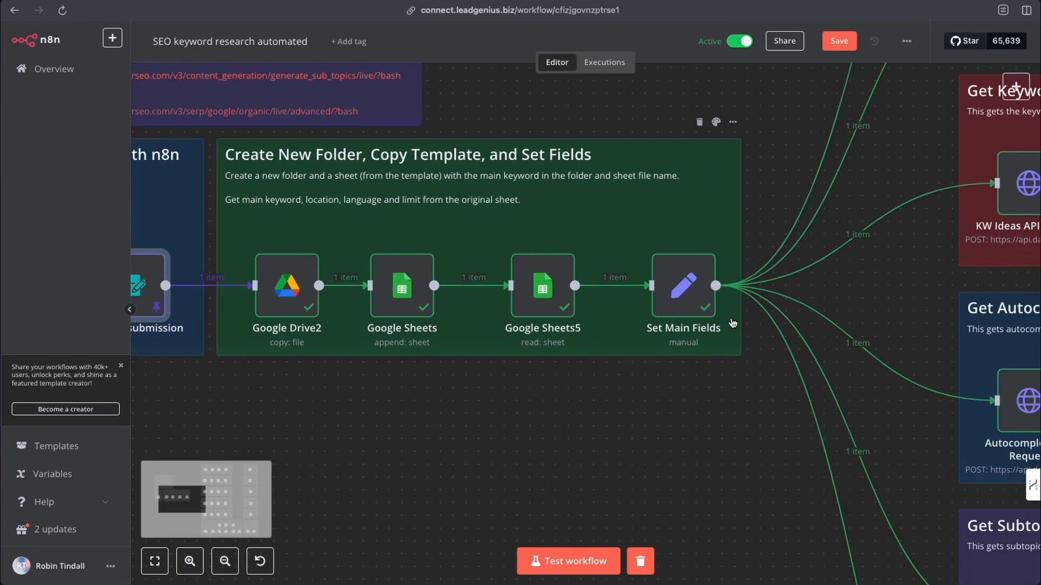
scroll(731, 324, up, 8)
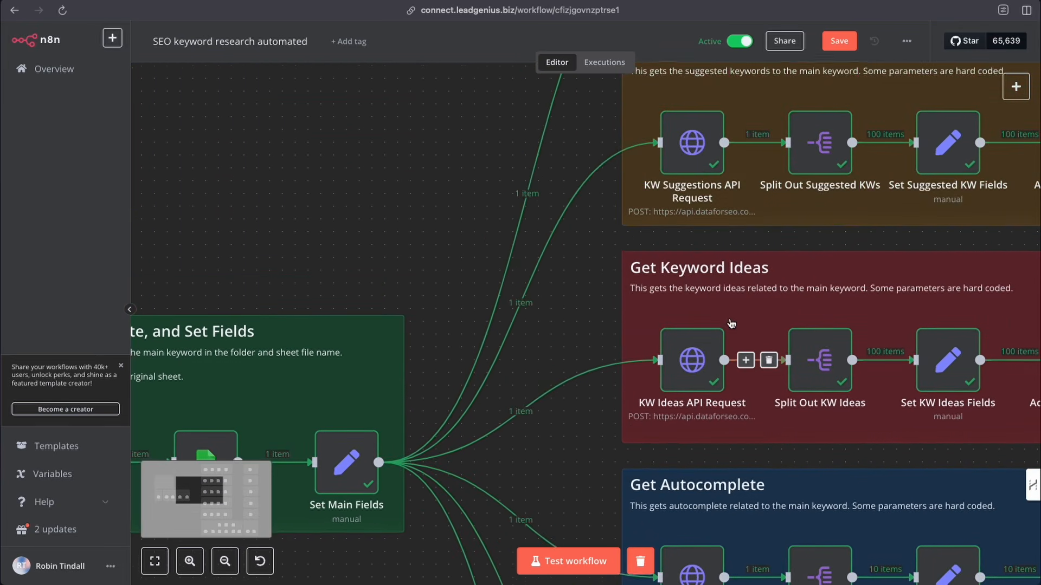
right_click(695, 204)
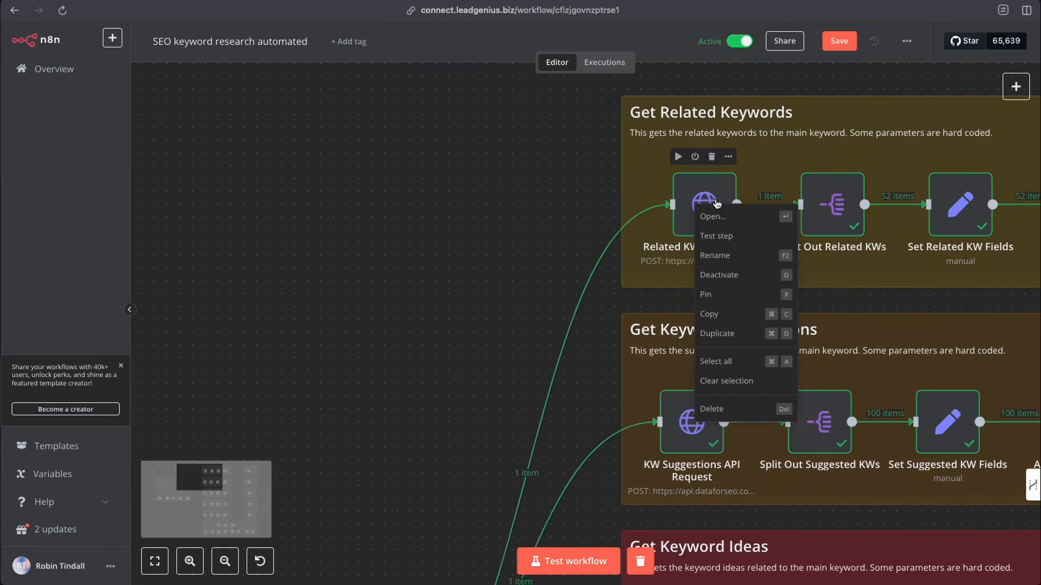
click(714, 301)
scroll(694, 314, down, 3)
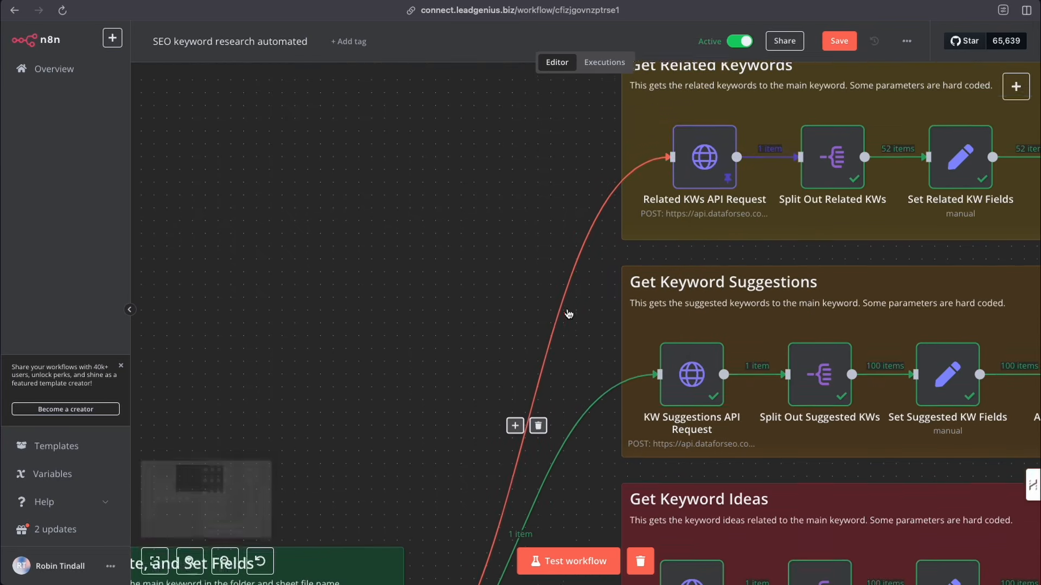
- Pin the data of the KW Suggestions API Request node
right_click(694, 315)
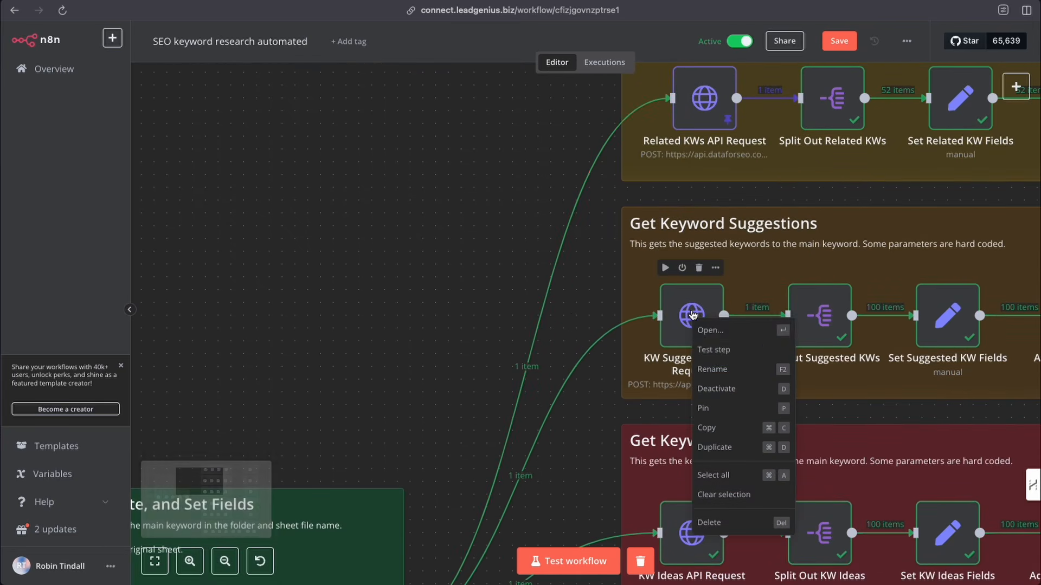
click(701, 408)
scroll(623, 381, down, 6)
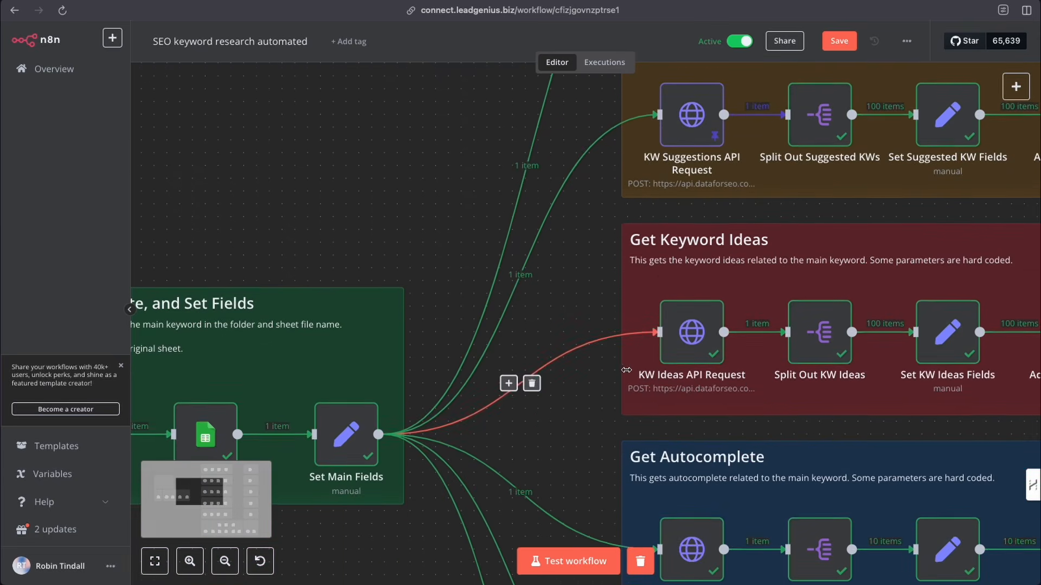
- Pin the data of the KW Ideas API Request node
right_click(689, 335)
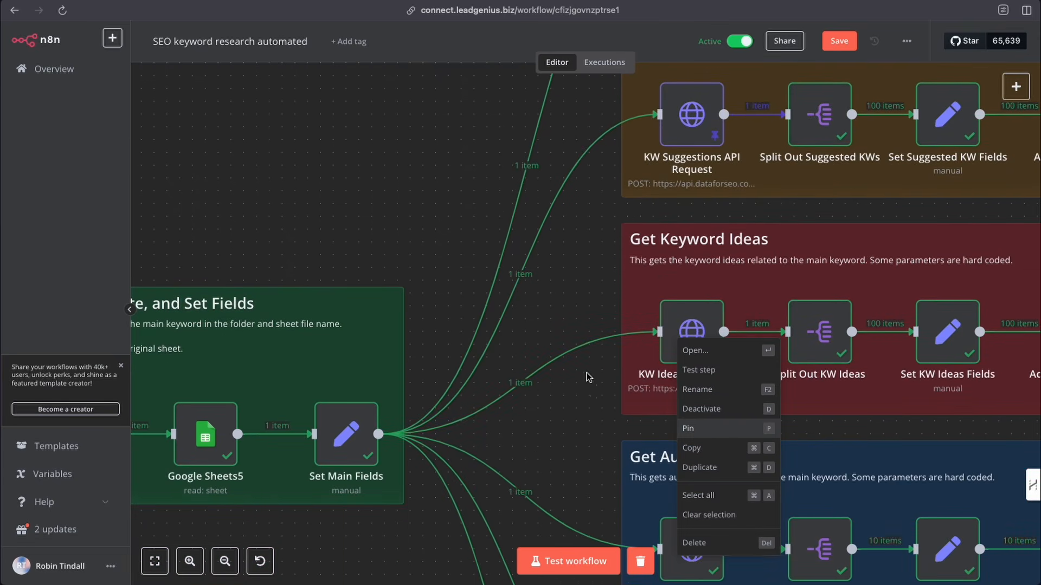
key(p)
scroll(572, 368, down, 6)
- Pin the data of the Autocomplete API Request node
right_click(702, 368)
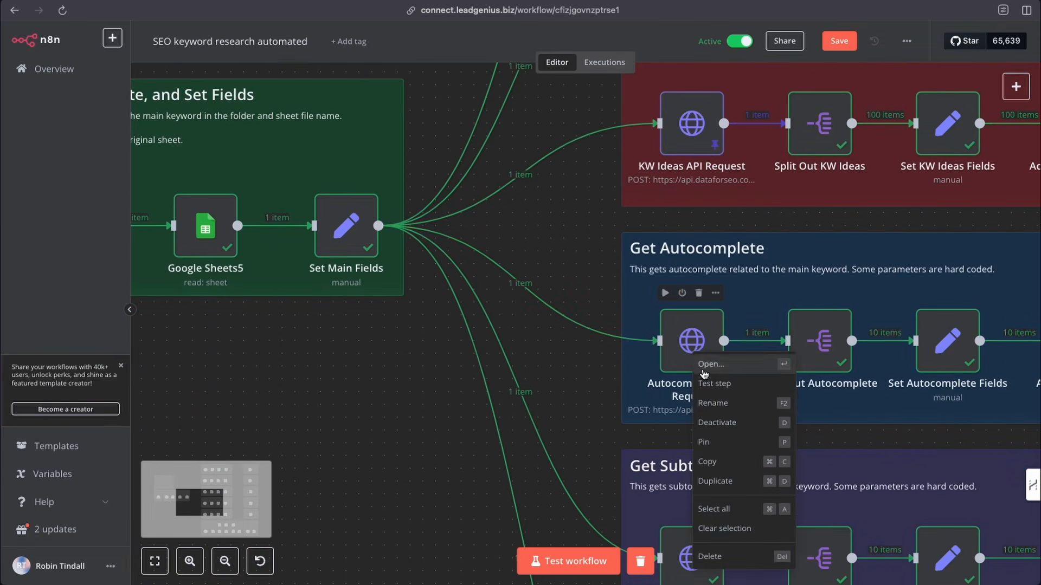
click(706, 443)
scroll(557, 360, down, 6)
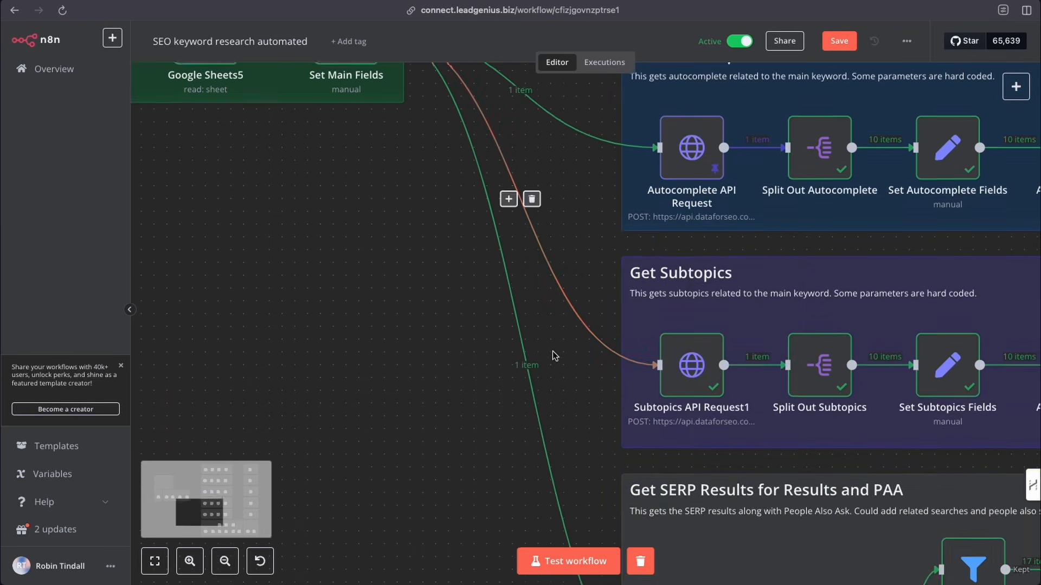
- Pin the data of the Subtopics API Request1 node
right_click(688, 334)
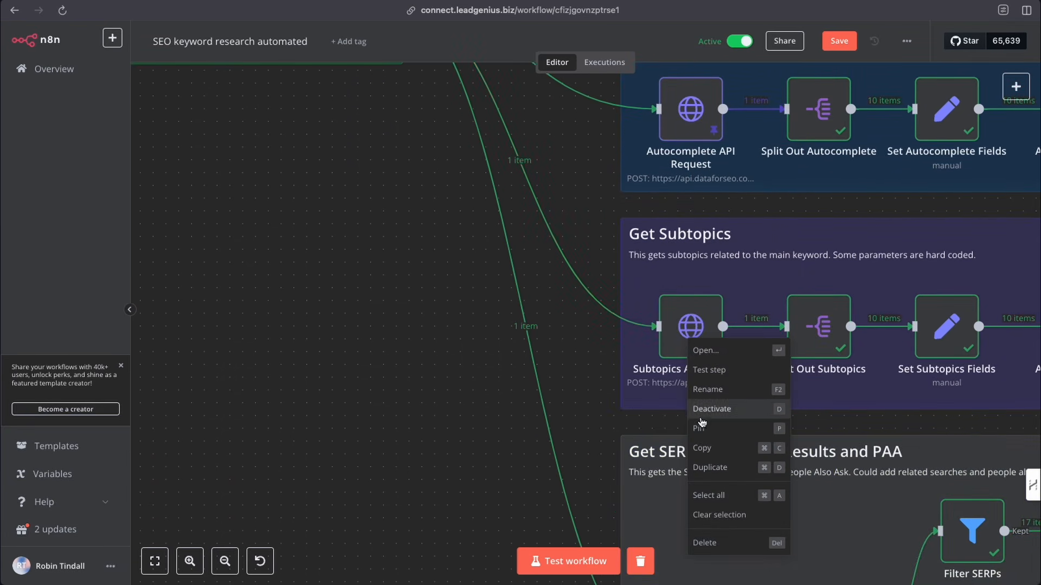
click(701, 423)
scroll(581, 352, down, 7)
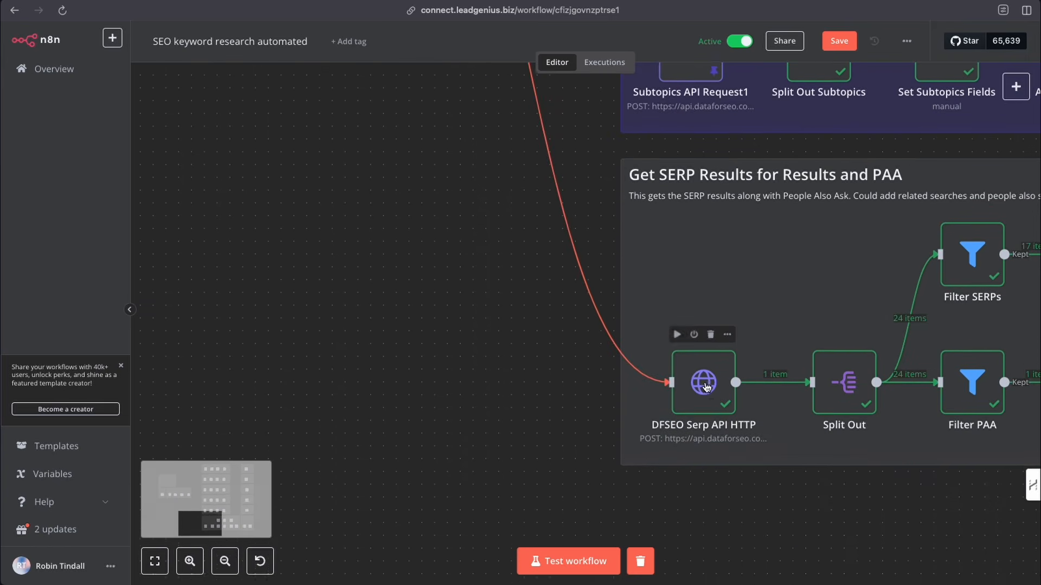
right_click(703, 379)
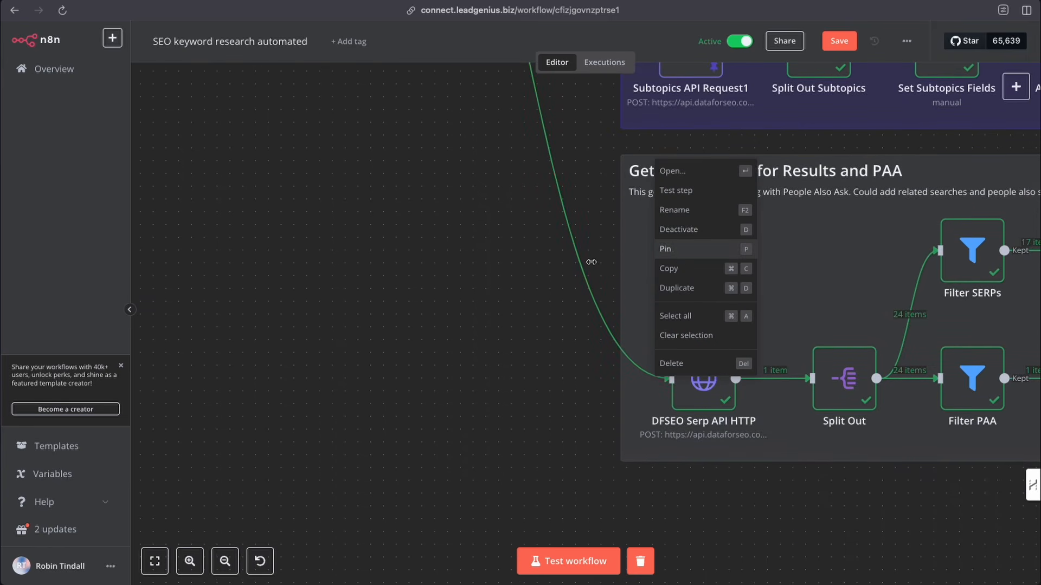
click(564, 266)
scroll(565, 266, up, 10)
scroll(569, 270, up, 5)
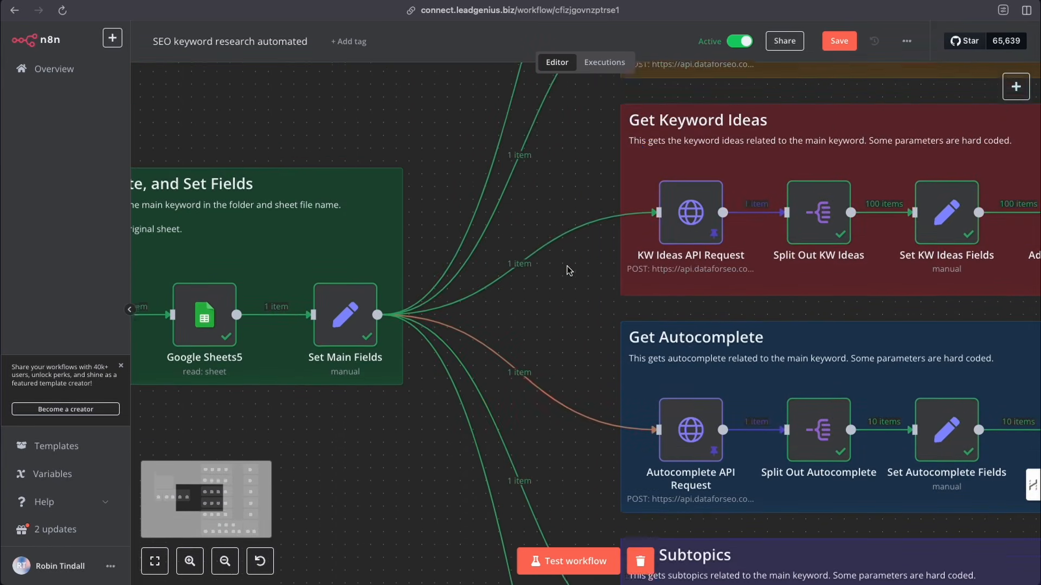
scroll(570, 270, left, 7)
scroll(575, 269, left, 5)
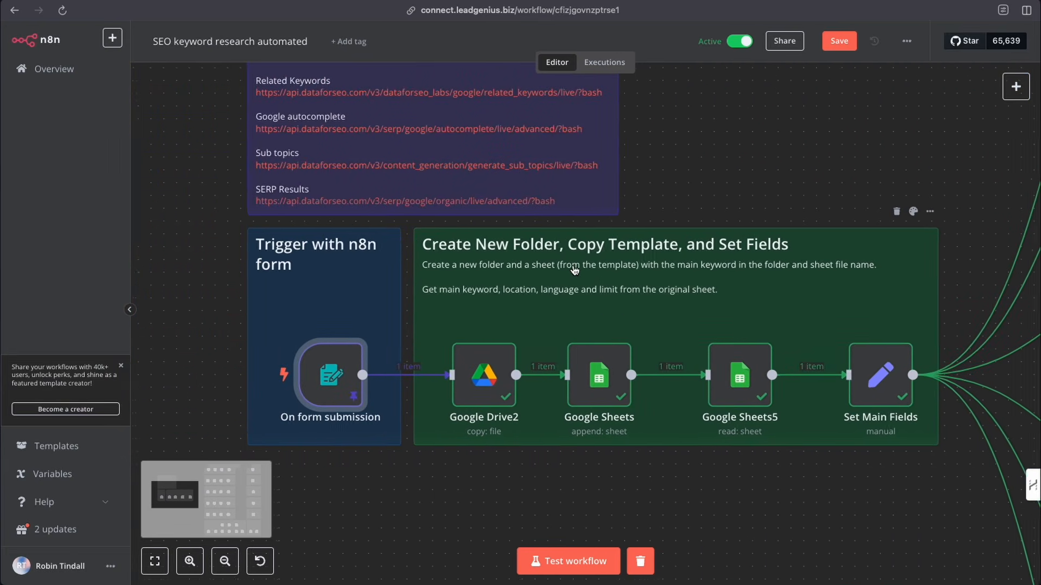
scroll(569, 270, down, 3)
scroll(568, 270, right, 2)
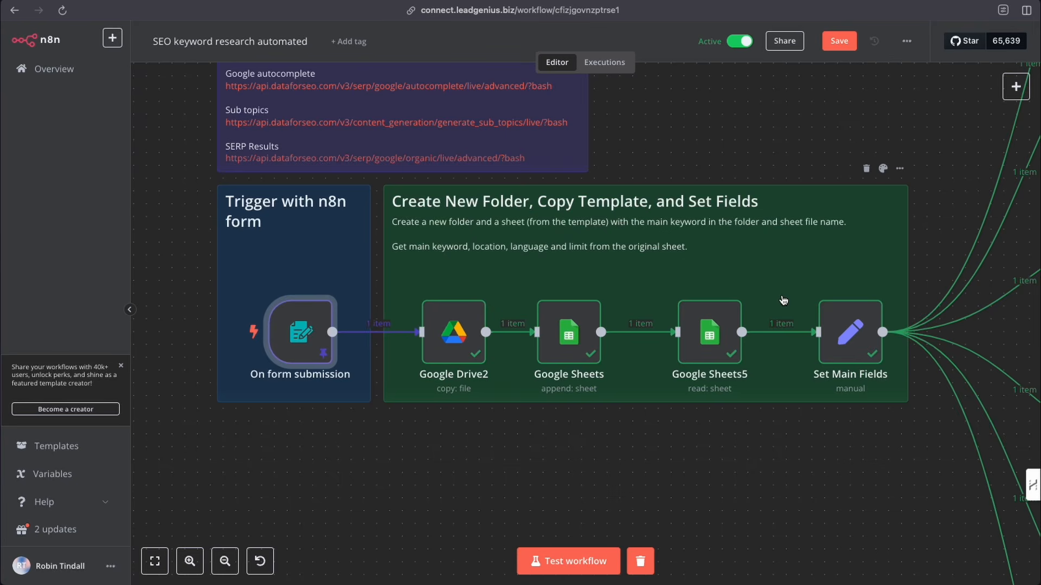
click(1, 265)
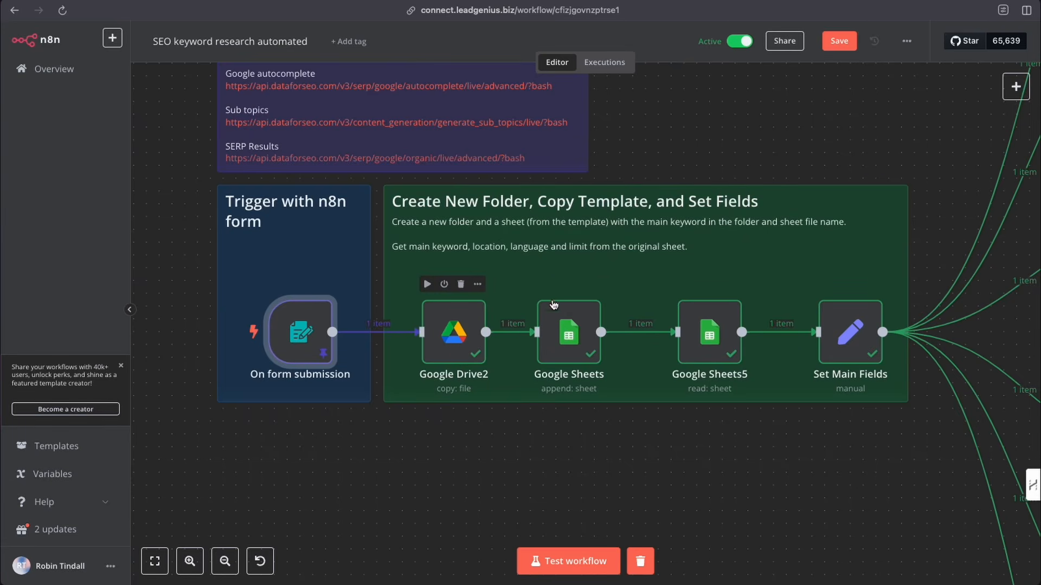
- Search the node panel for Google Drive actions without adding a node
click(1009, 89)
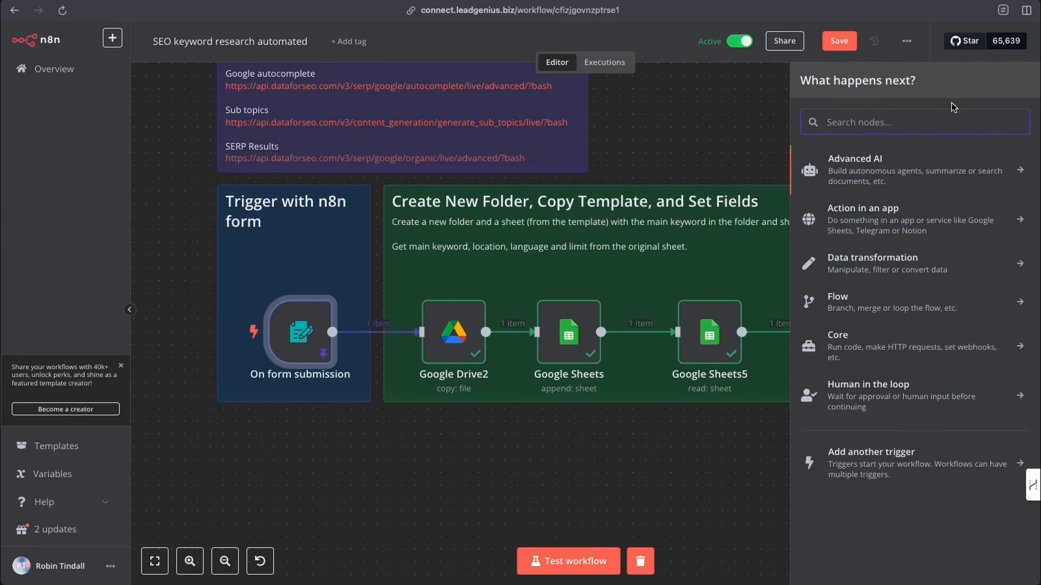
text(drive)
click(902, 194)
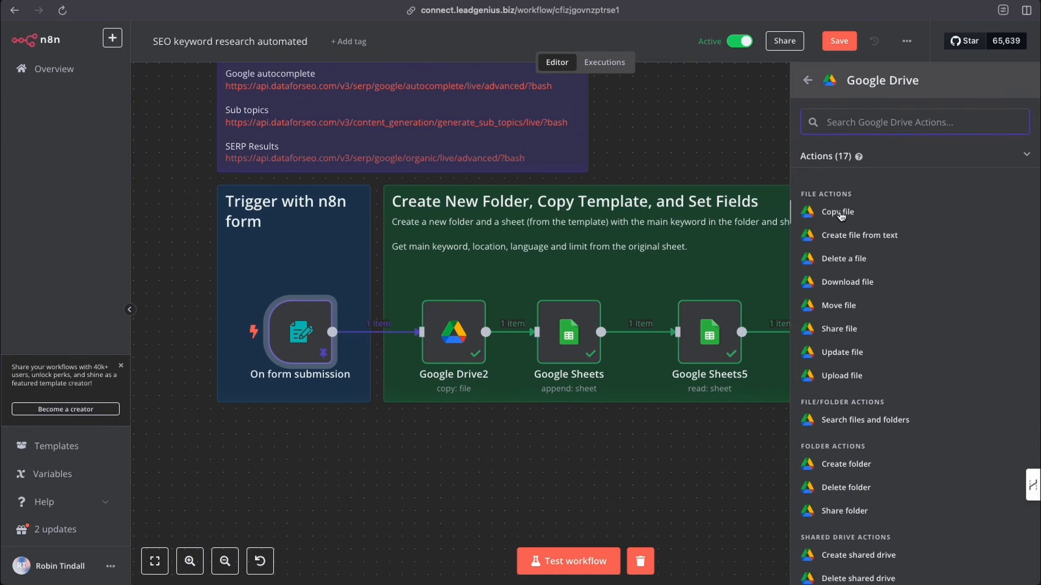
click(705, 133)
- Open the Google Drive2 node and inspect its Google Drive account credential settings
double_click(448, 330)
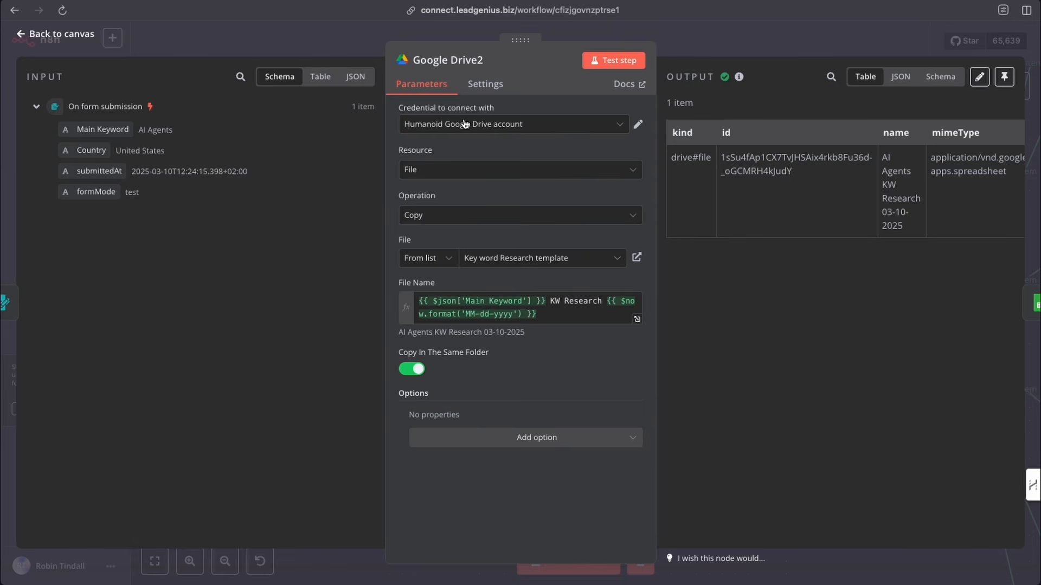
click(621, 128)
click(488, 258)
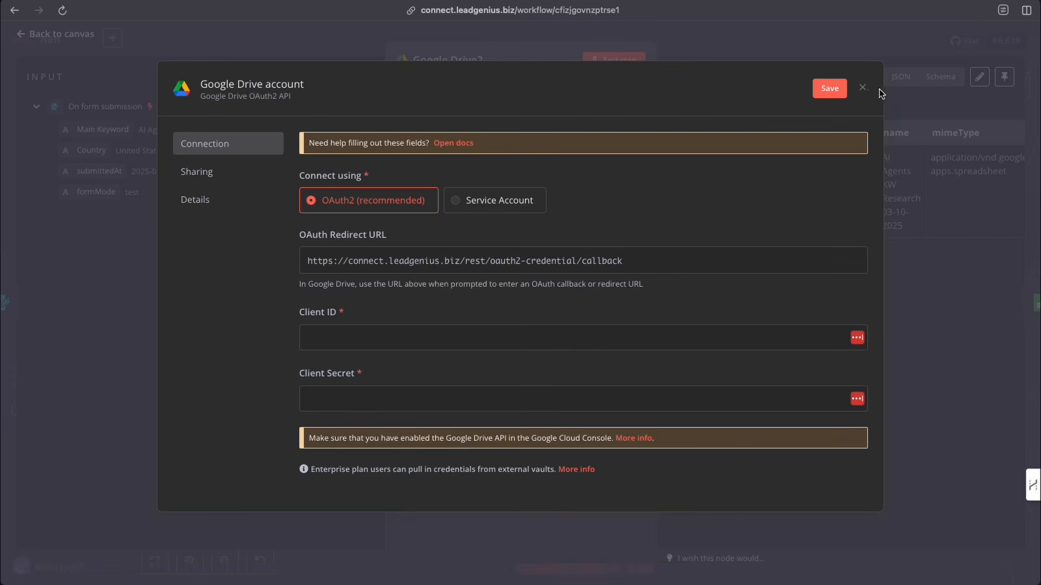
click(863, 88)
click(557, 330)
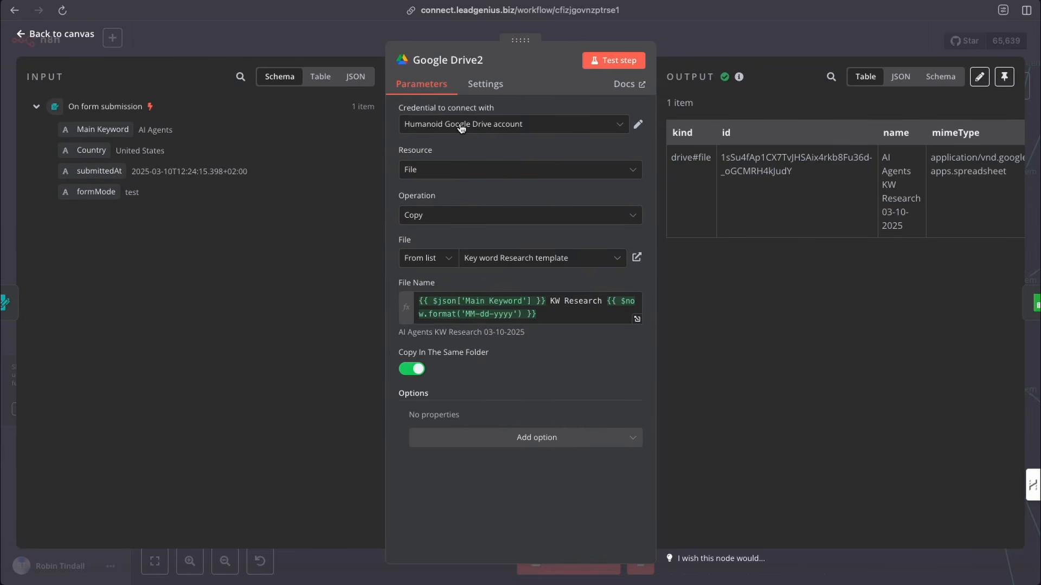
- Review the node's Resource, Operation and File options without changing them
click(470, 171)
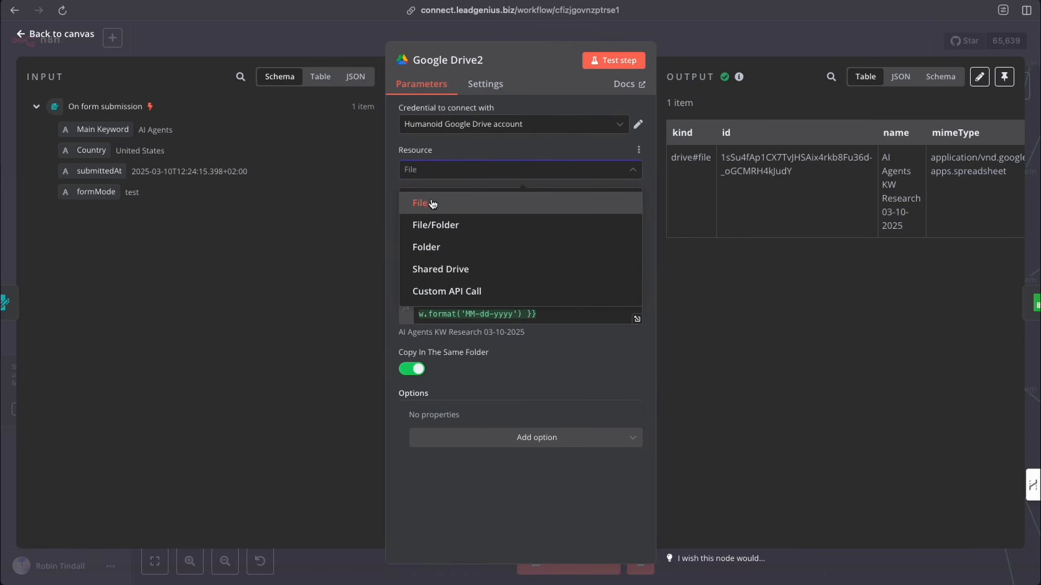
click(495, 151)
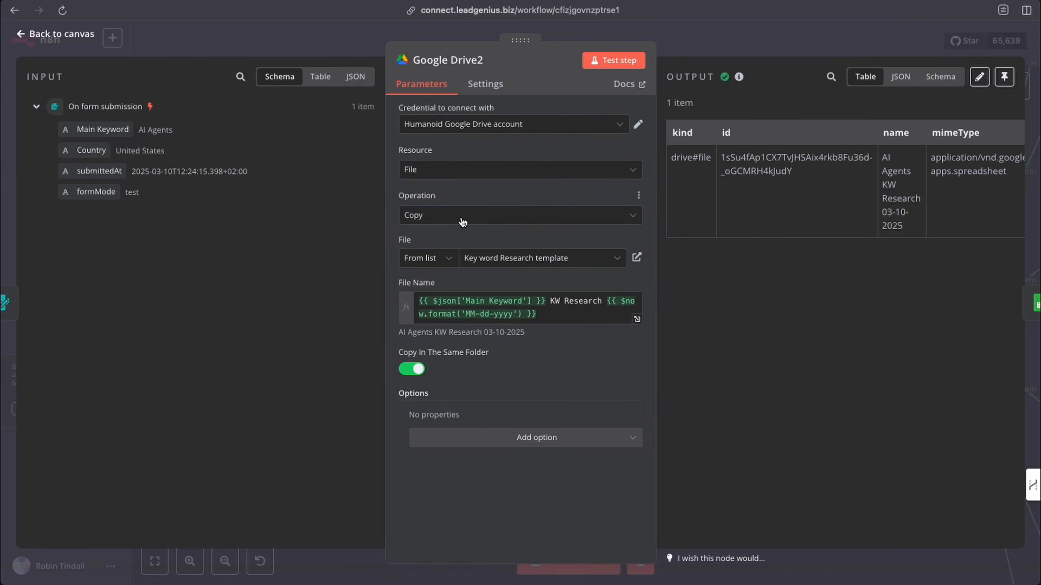
click(462, 218)
click(459, 250)
click(560, 262)
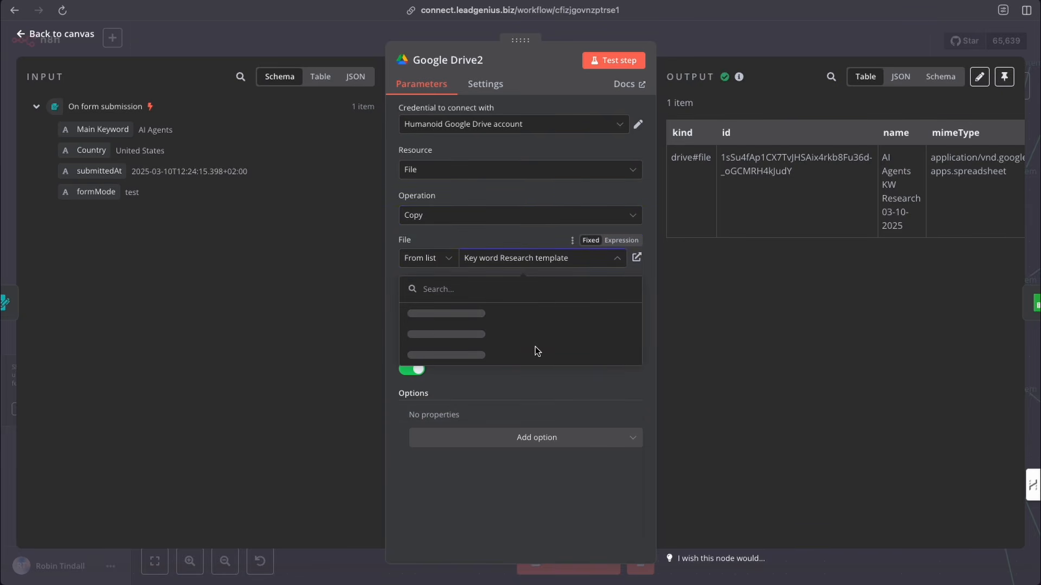
click(533, 243)
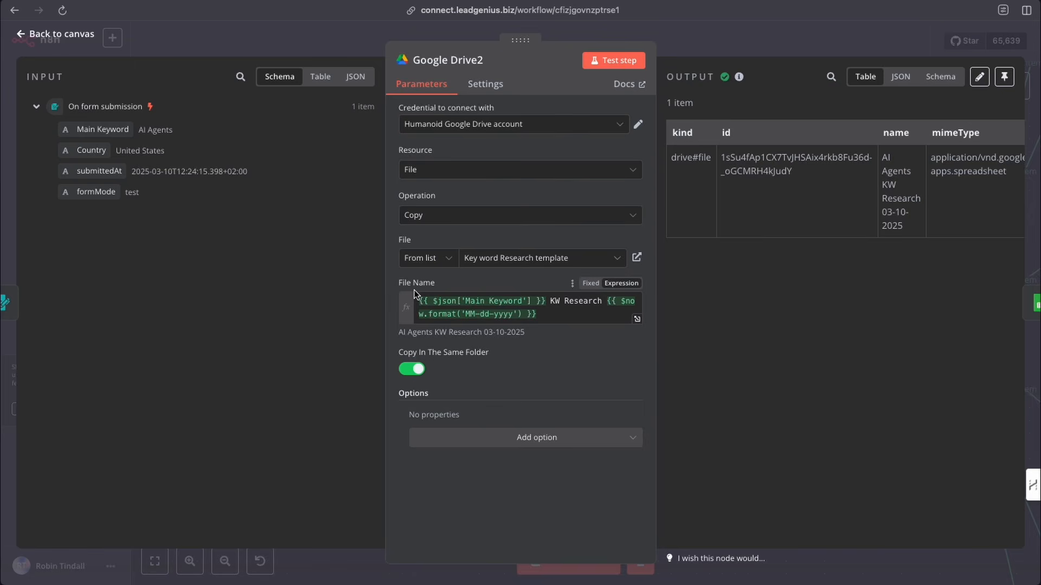
- Examine the File Name expression, its result preview and the Main Keyword input field
click(564, 302)
drag(563, 303, 601, 303)
click(580, 305)
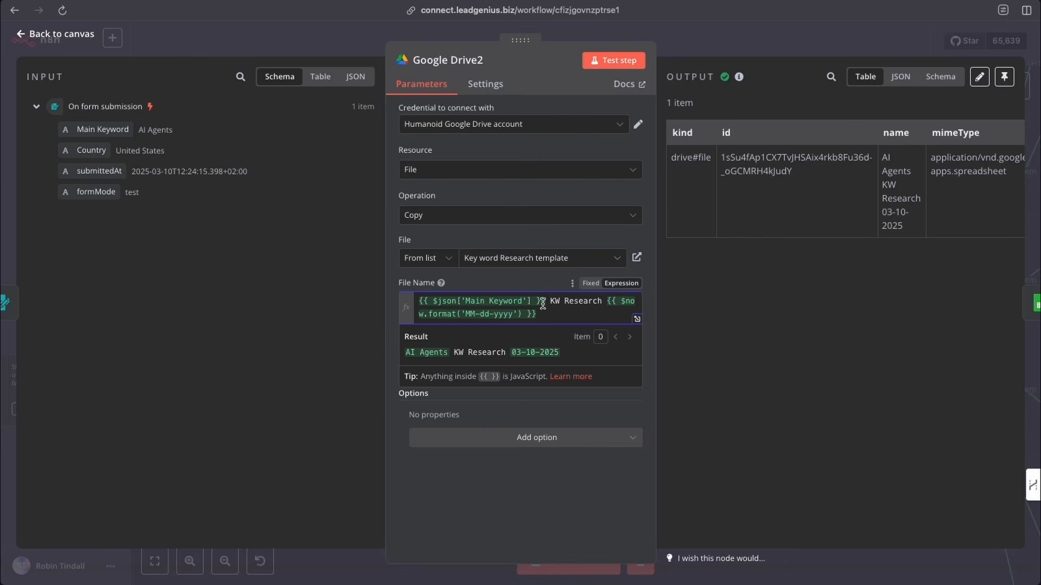
click(395, 310)
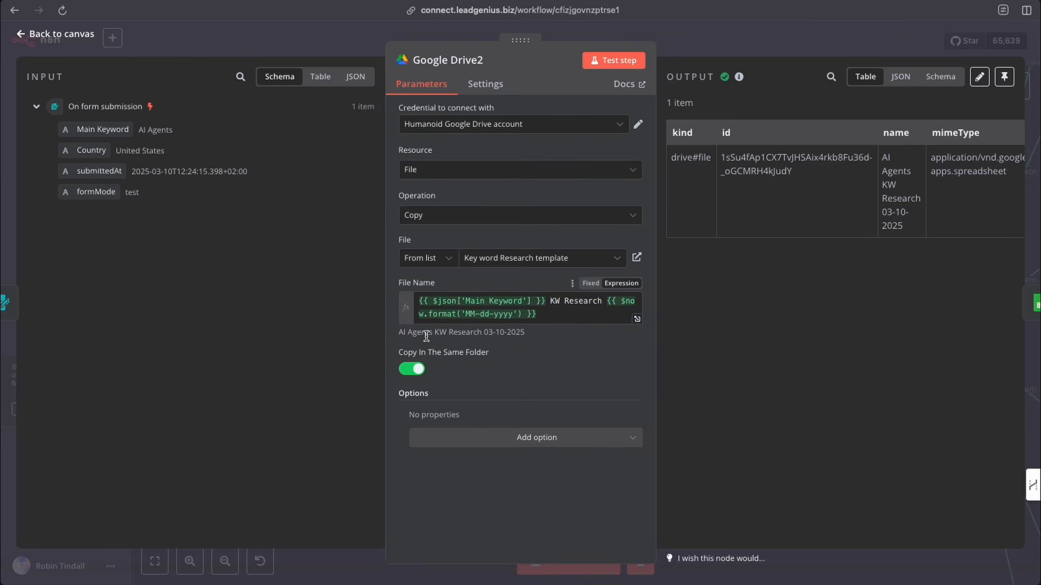
drag(433, 333, 386, 333)
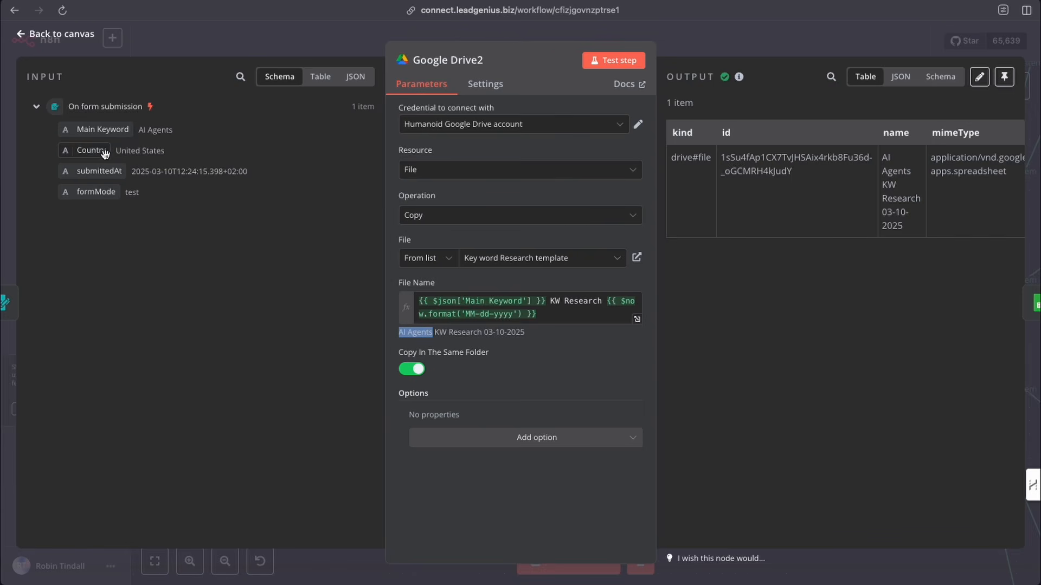
drag(130, 132, 103, 132)
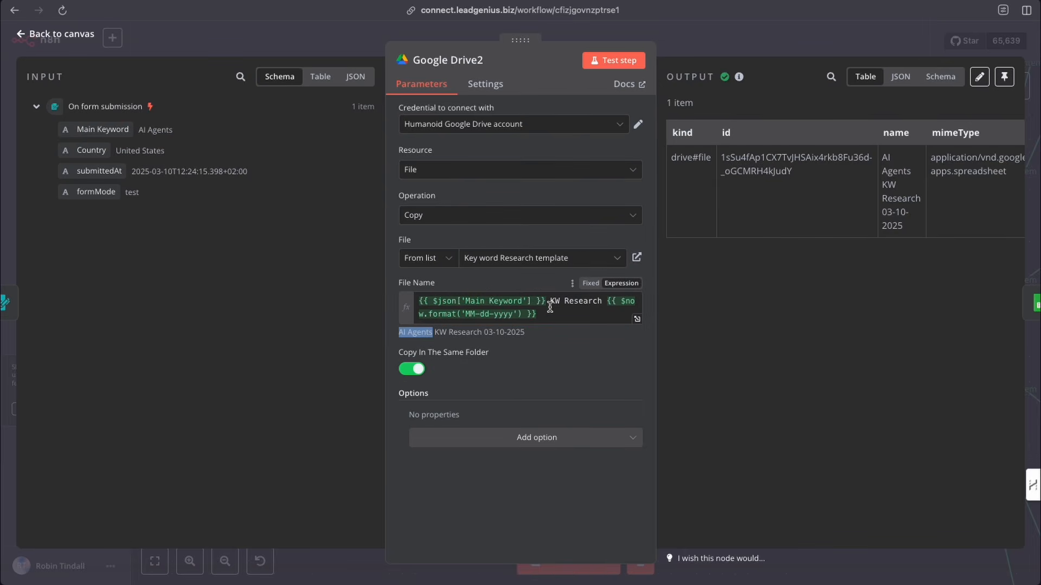
drag(547, 302, 418, 297)
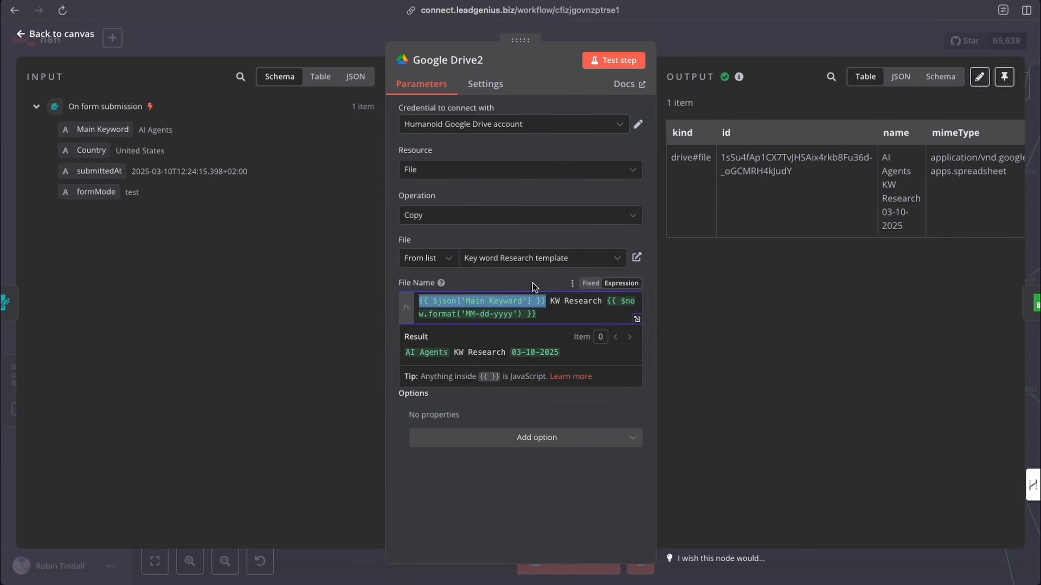
click(533, 283)
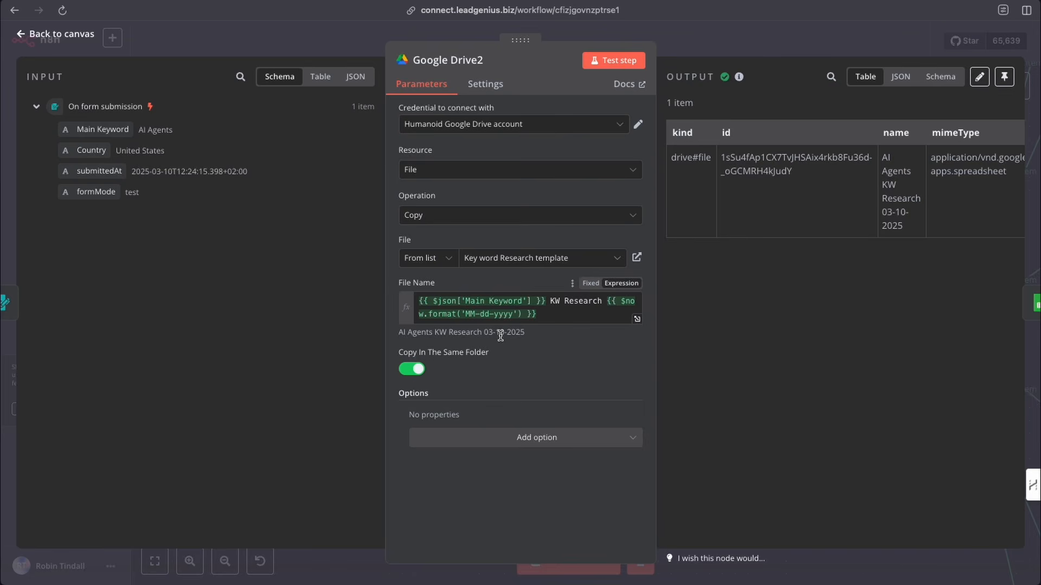
- Change the date format in the File Name expression to 'dd-MM-yyyy'
click(476, 317)
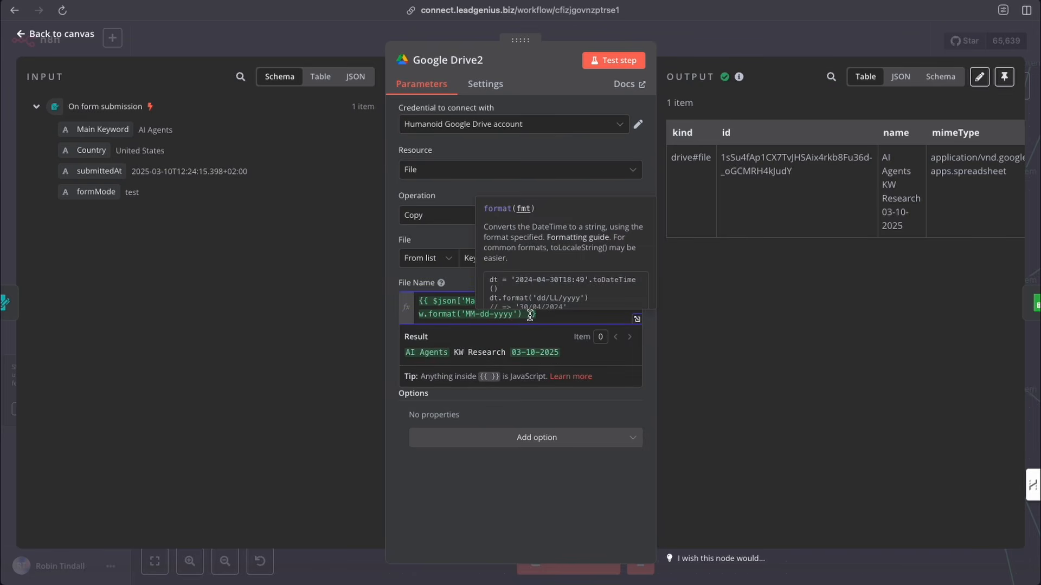
key(BackSpace)
key(BackSpace)
text(dd)
key(Right)
key(Right)
key(Right)
key(BackSpace)
text(MM)
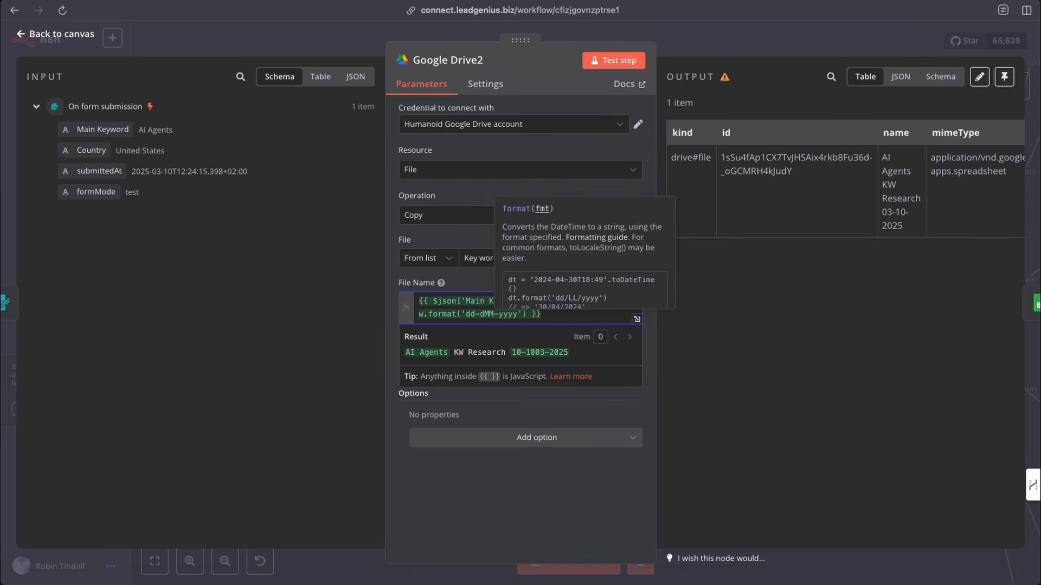
key(BackSpace)
key(BackSpace)
key(BackSpace)
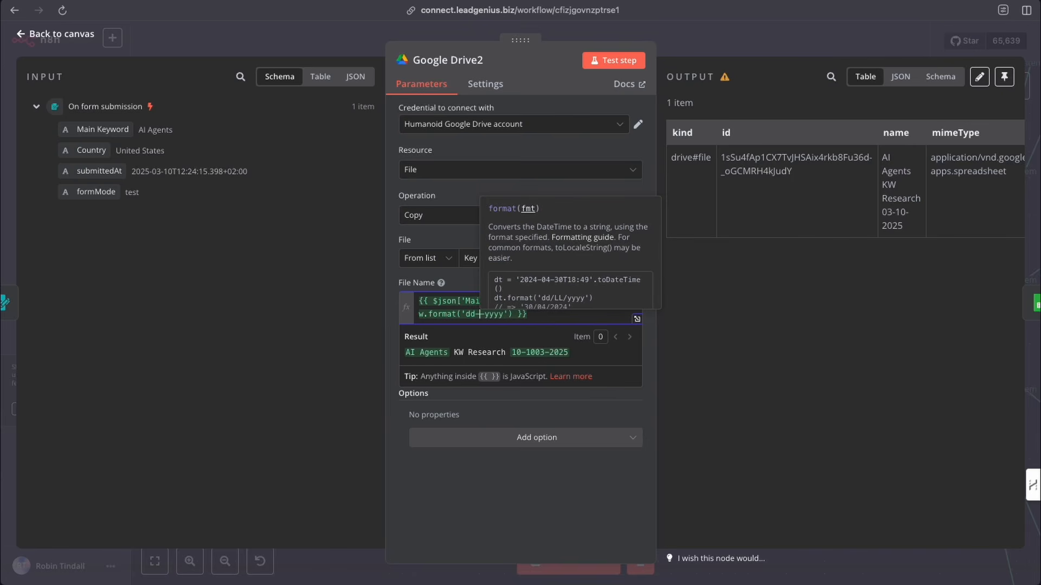
text(MM-)
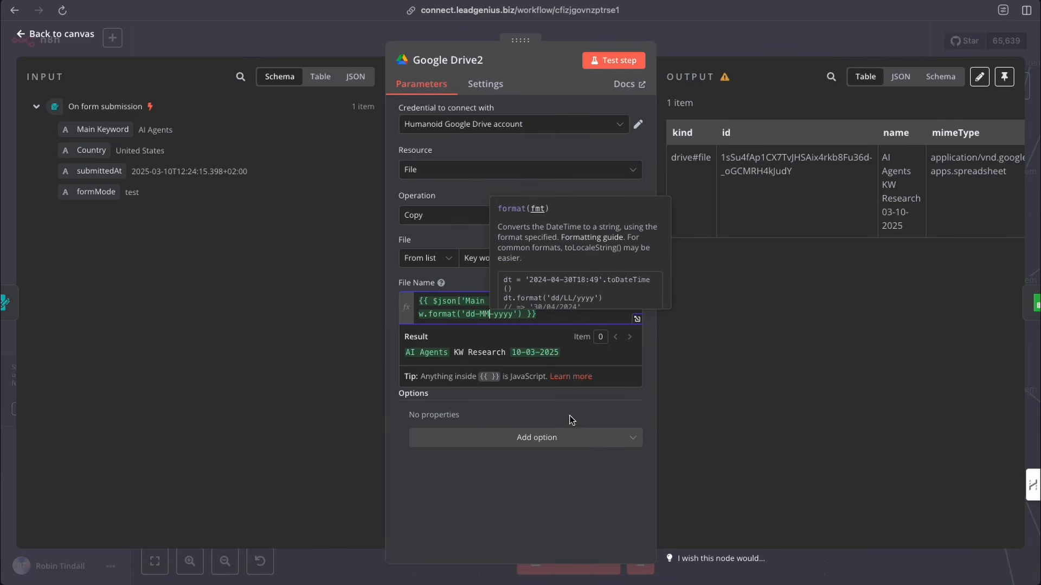
click(568, 417)
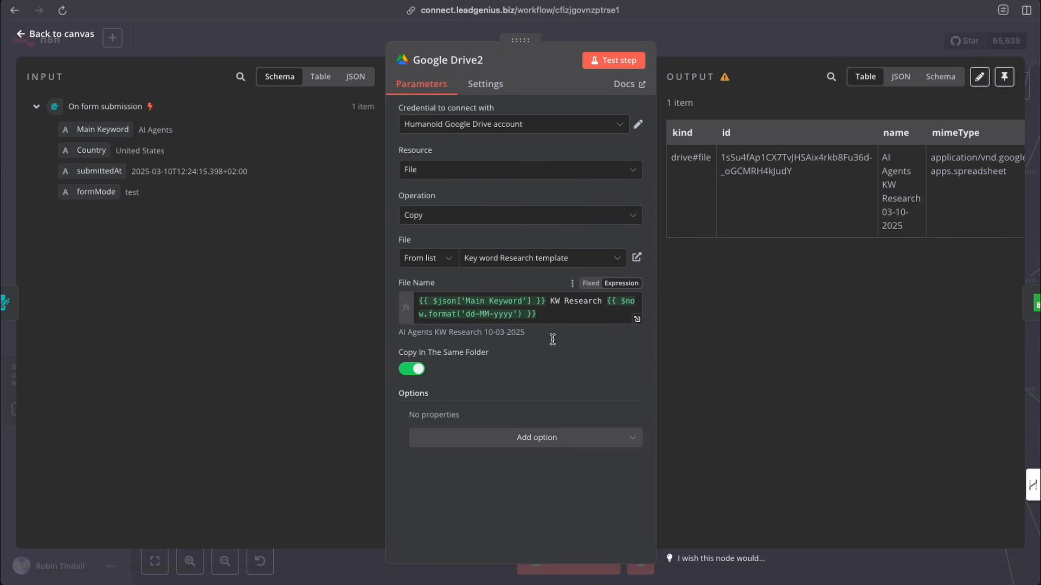
- Test the Google Drive2 step and check the output file name and ID in schema view before returning to the canvas
click(620, 61)
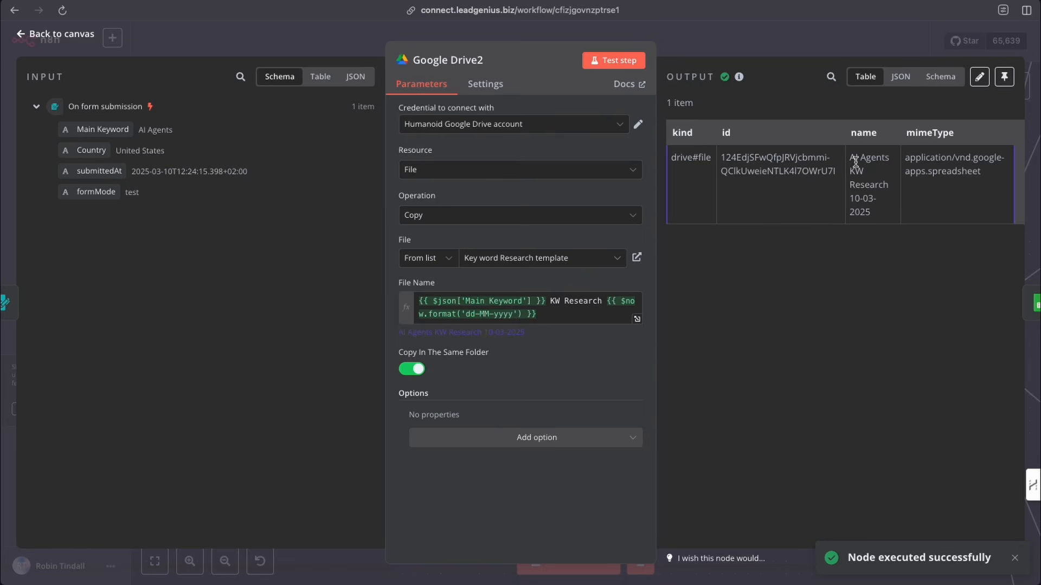
click(939, 78)
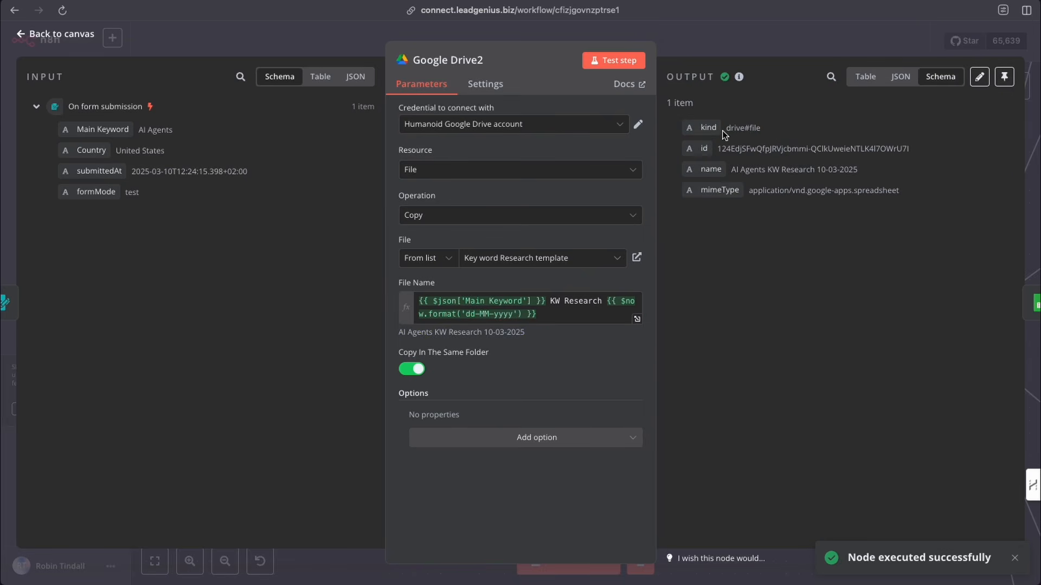
drag(732, 170, 876, 170)
click(763, 141)
drag(716, 149, 913, 149)
click(743, 52)
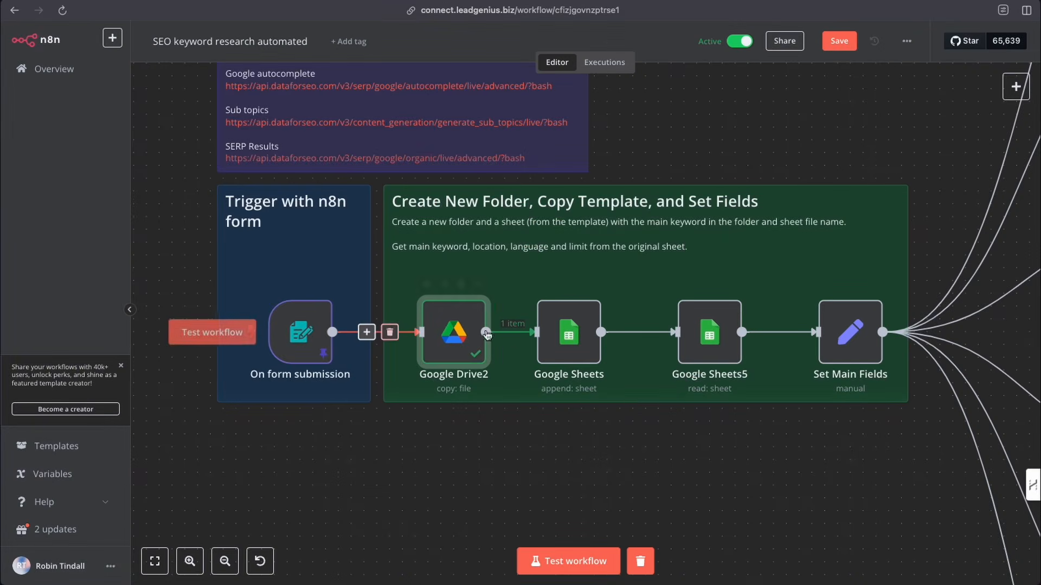
scroll(492, 336, right, 3)
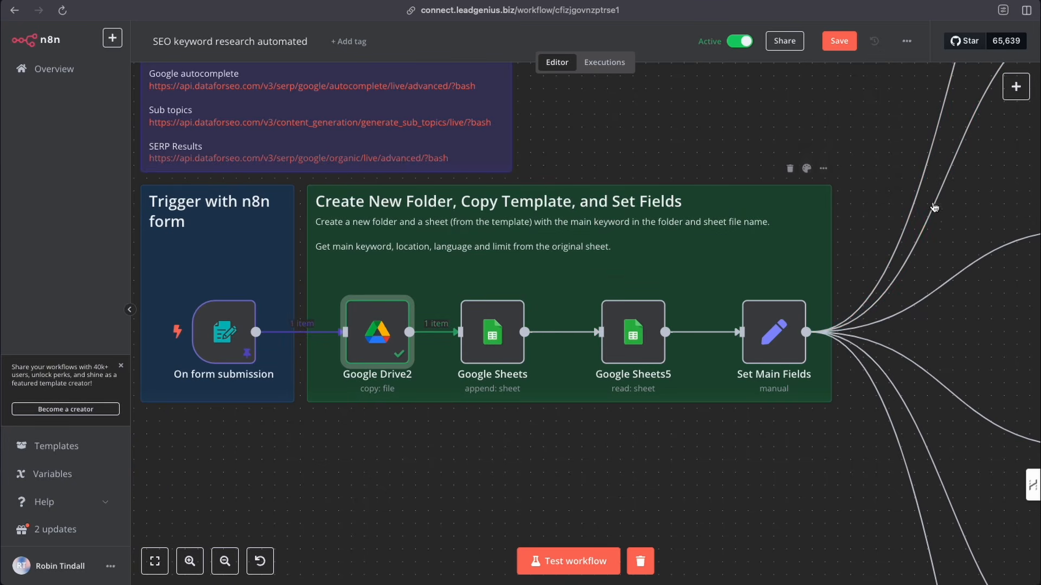
click(1016, 87)
text(sheet)
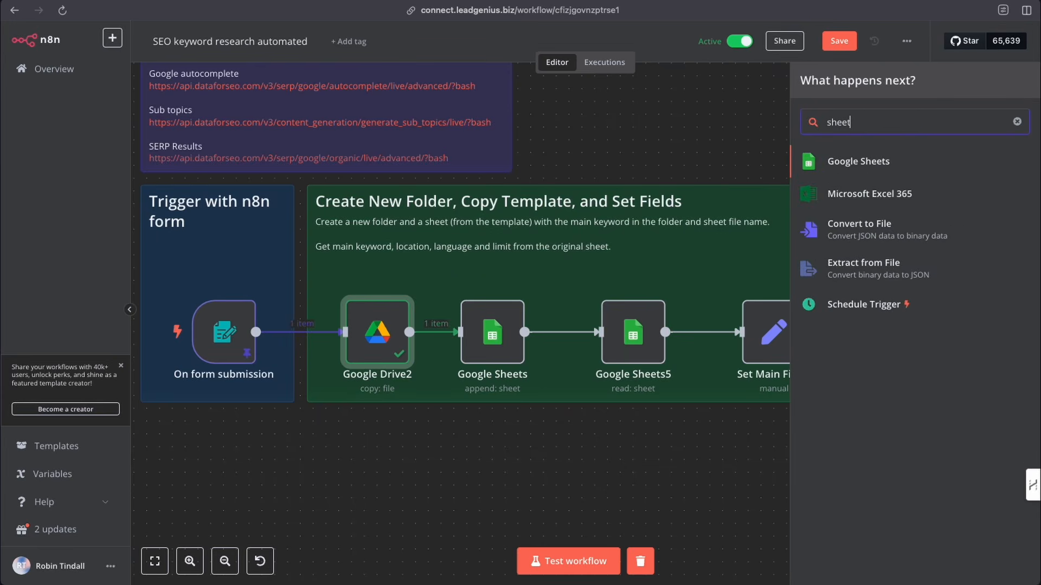
click(871, 162)
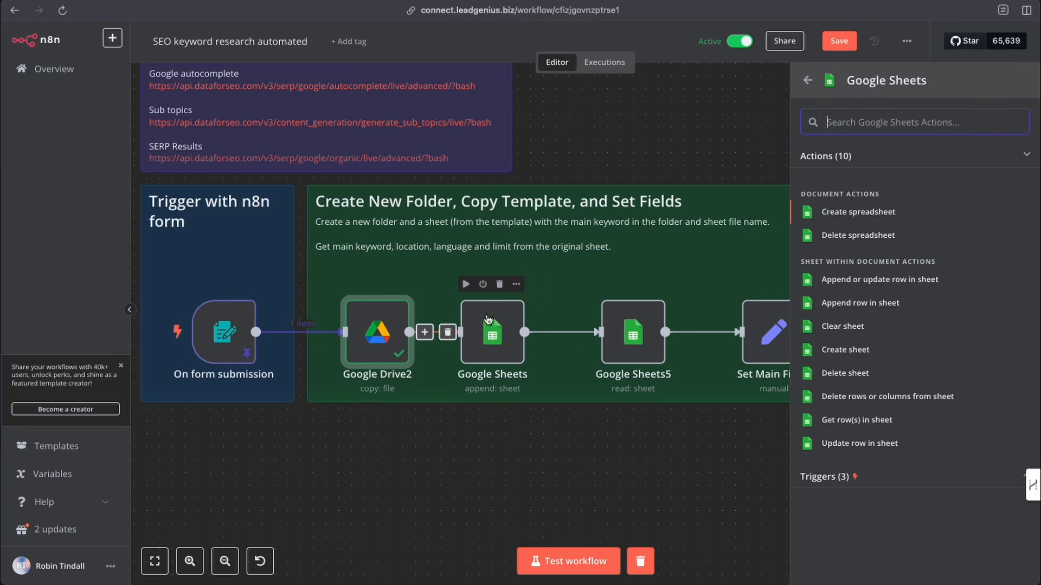
click(599, 497)
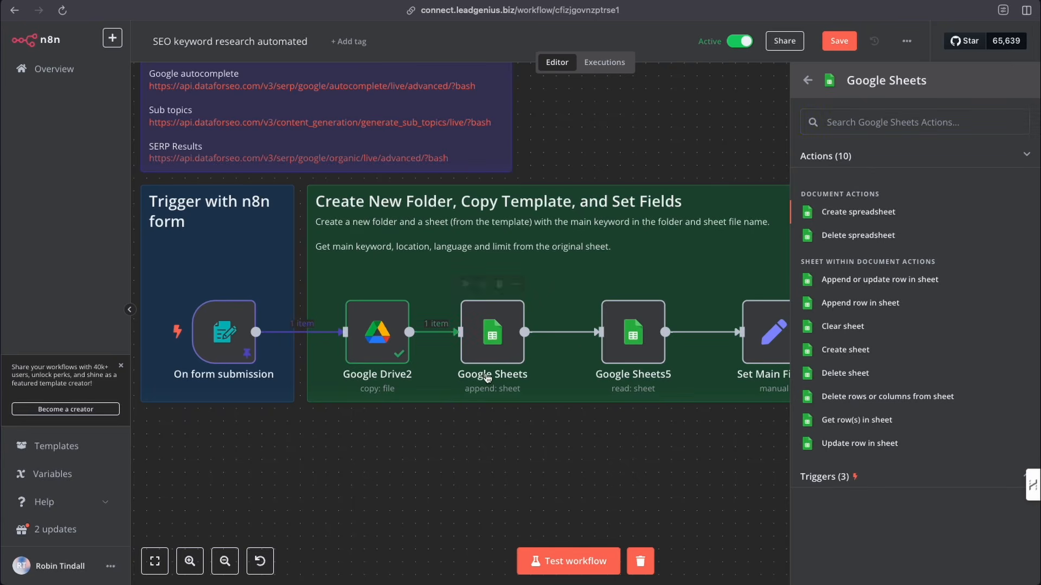
click(674, 356)
- Open the Google Sheets append node and review its credential, document, sheet and mapped column values against the copied spreadsheet's Main Keyword tab
click(499, 341)
double_click(499, 341)
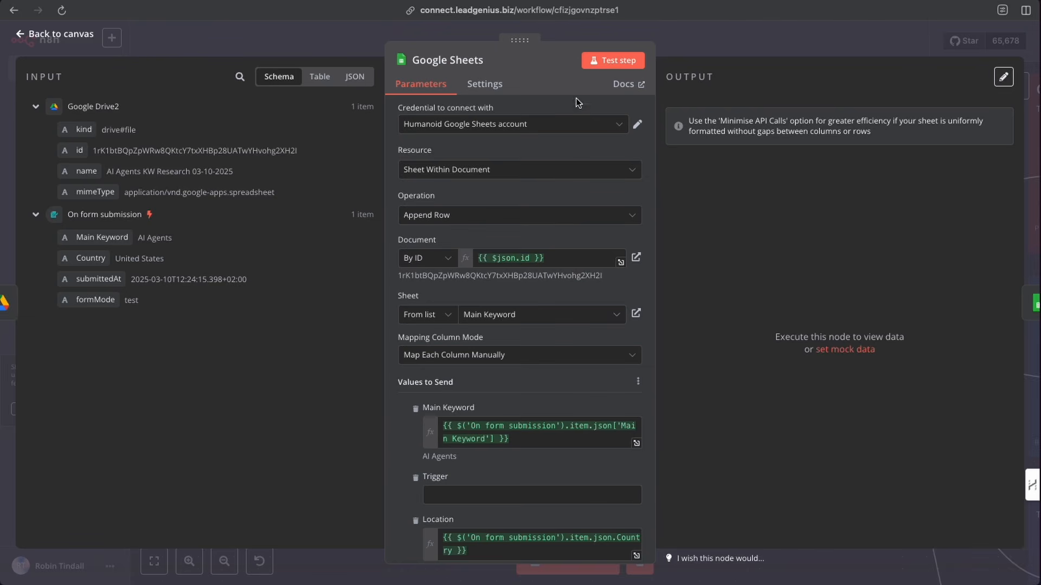
click(622, 126)
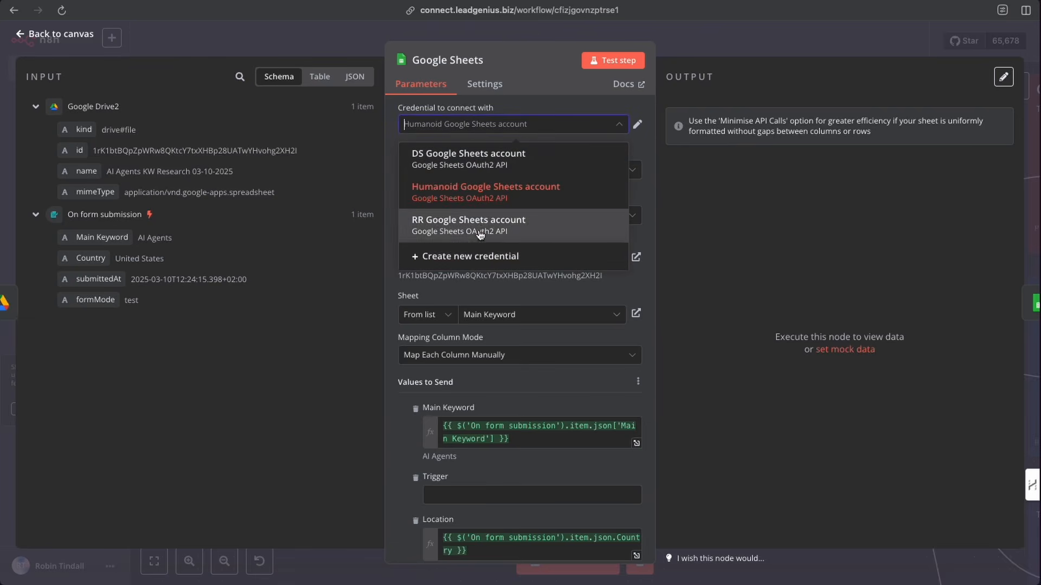
click(536, 97)
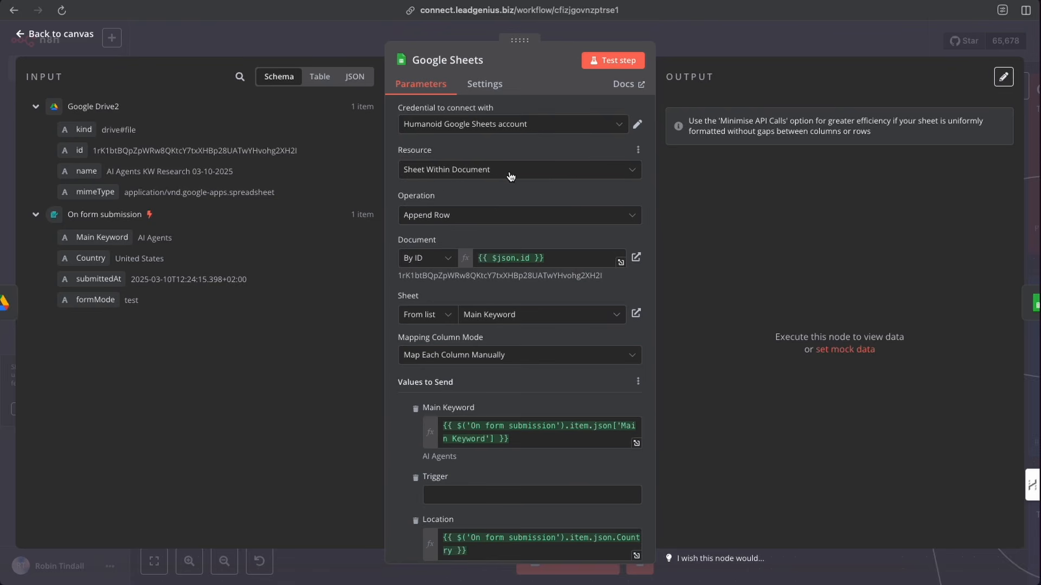
scroll(444, 179, down, 2)
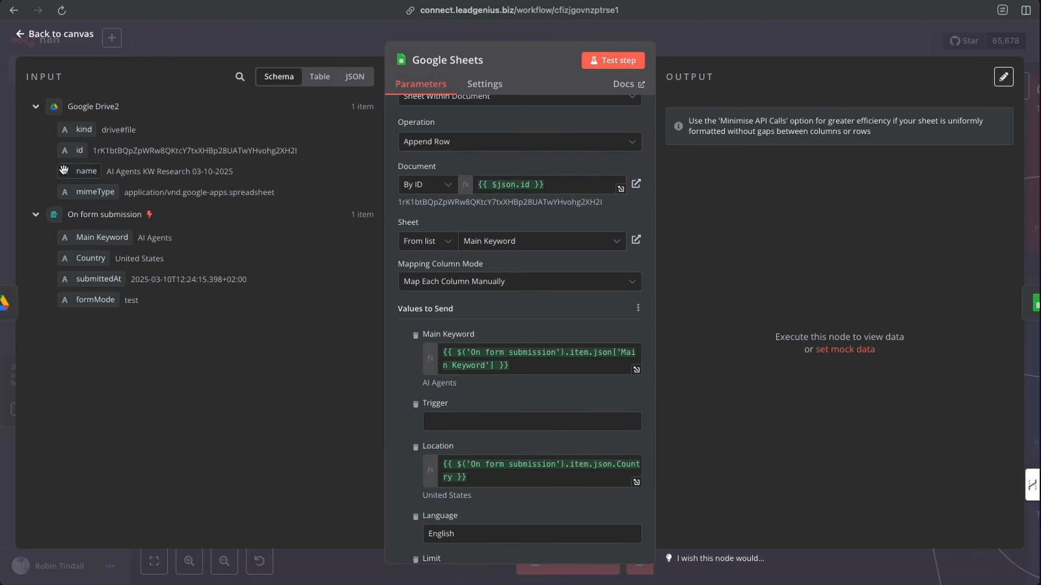
mouse_move(75, 153)
mouse_down()
mouse_move(282, 186)
mouse_move(81, 166)
mouse_move(76, 154)
mouse_up()
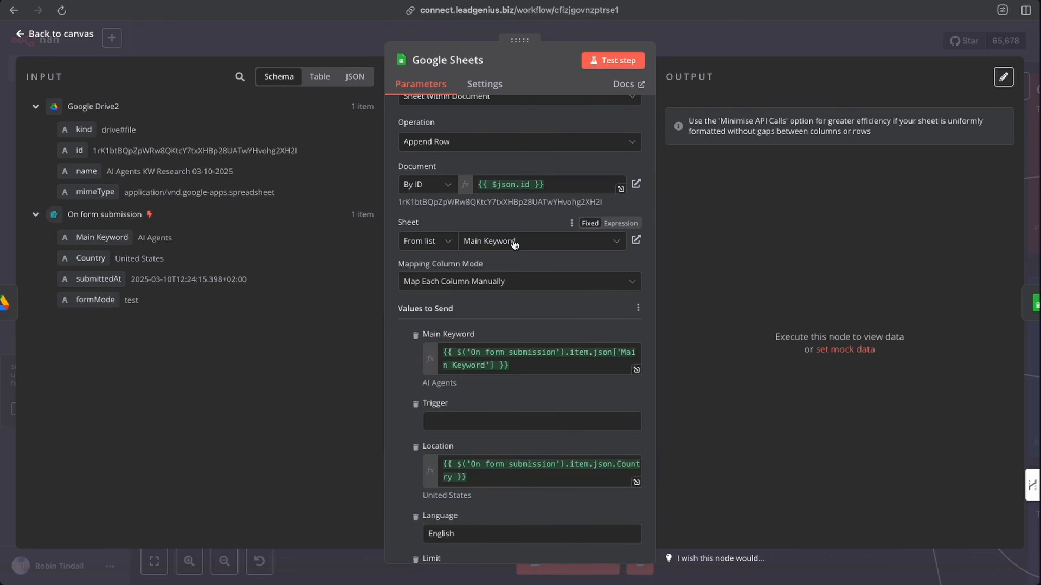
key(ctrl+Tab)
double_click(283, 181)
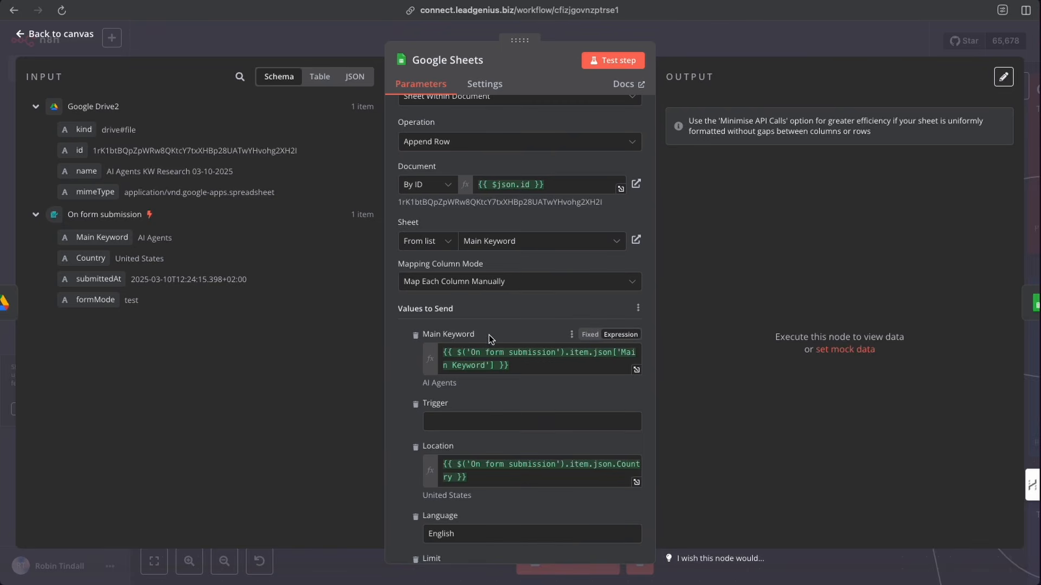
scroll(481, 316, down, 2)
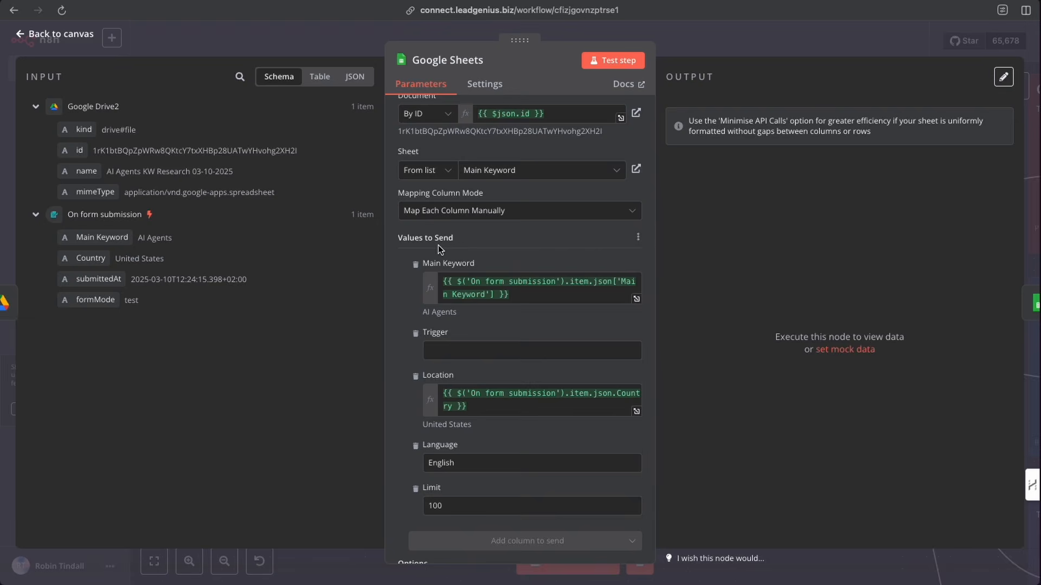
scroll(437, 245, up, 1)
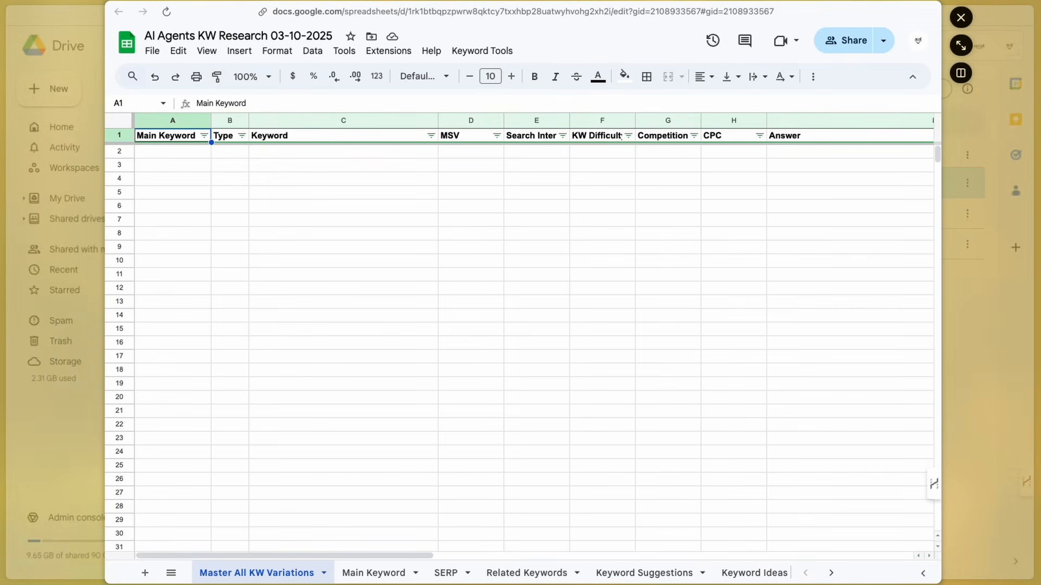
click(367, 573)
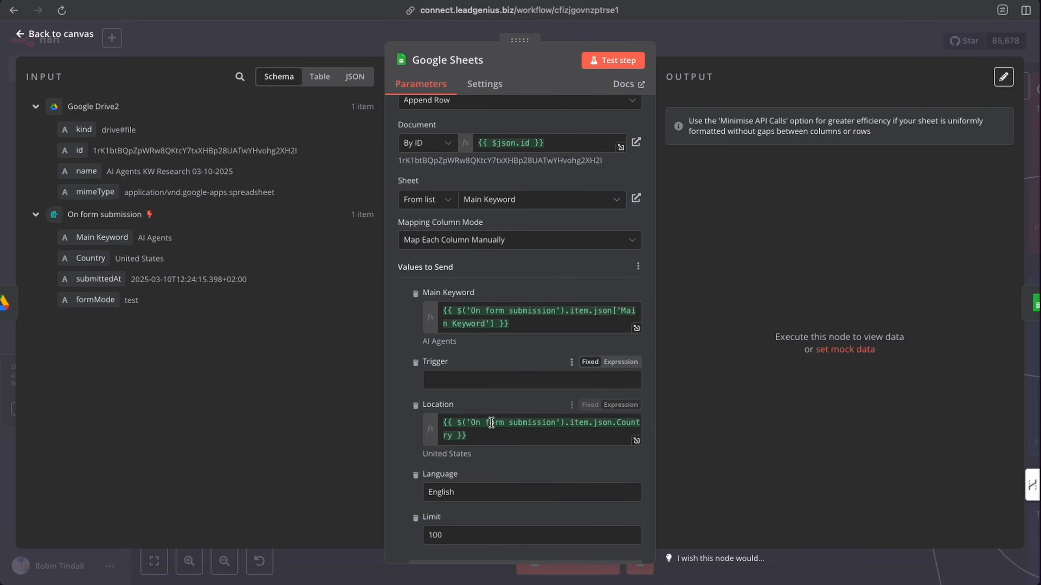
- Test the Google Sheets append step and return to the canvas
scroll(489, 454, down, 1)
scroll(489, 453, down, 1)
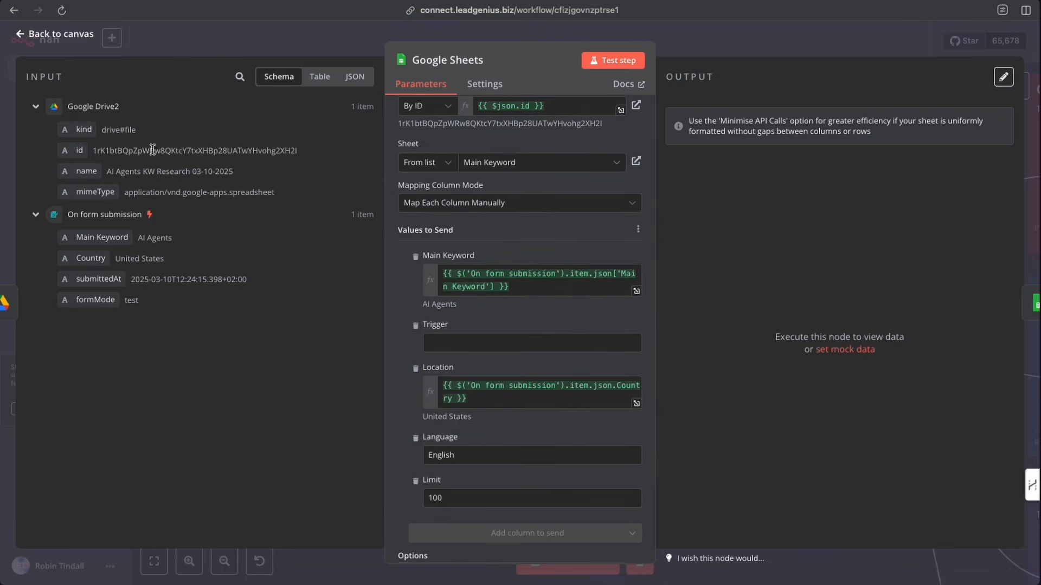
drag(90, 239, 106, 261)
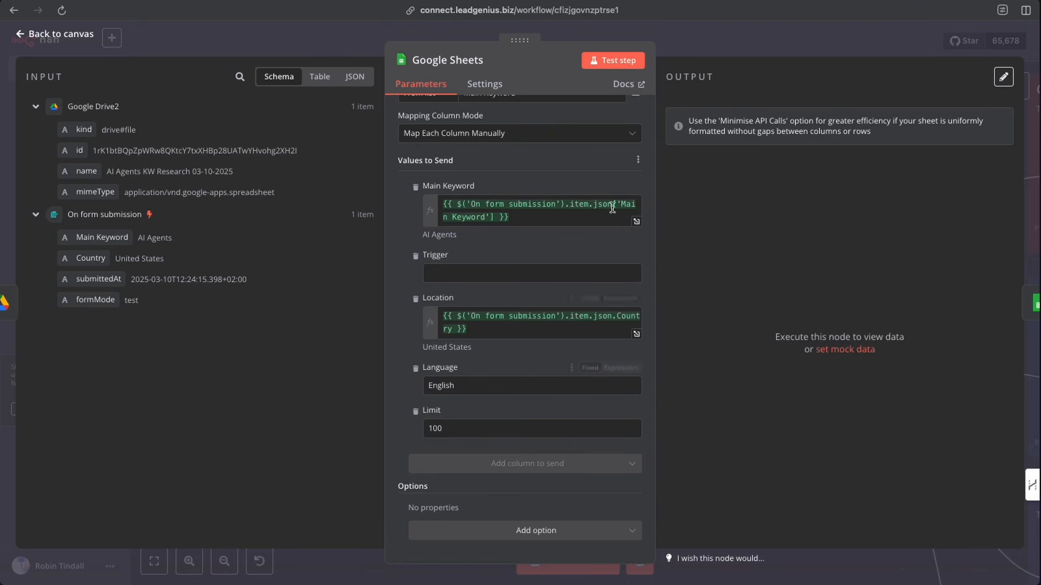
click(613, 63)
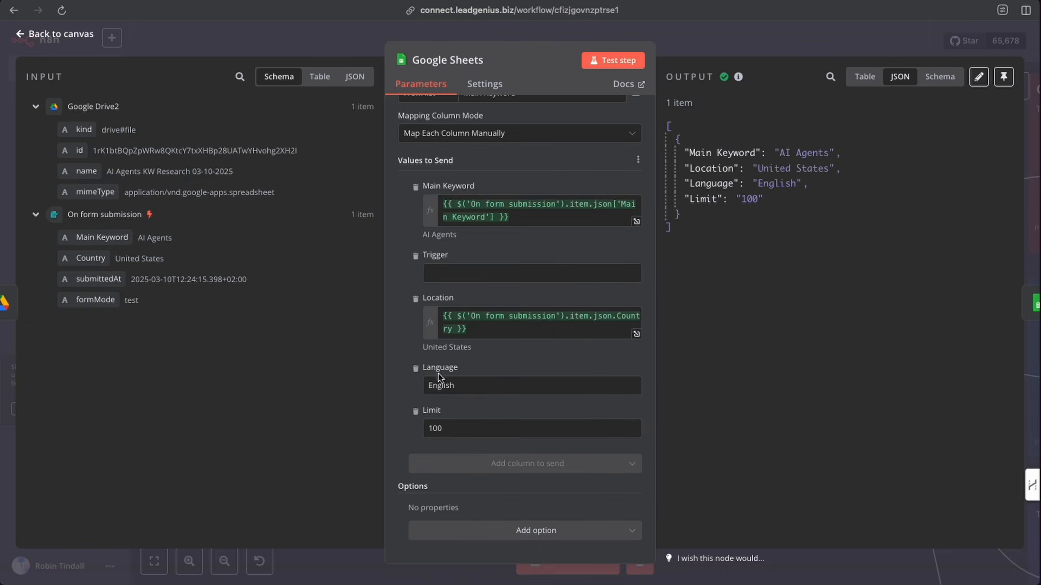
click(731, 34)
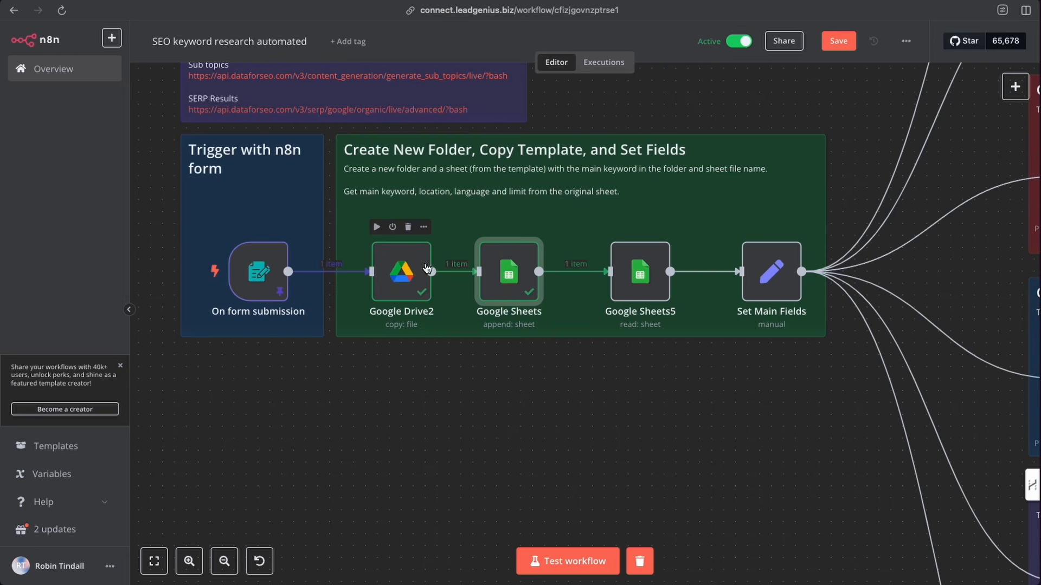
- Test the Google Sheets5 read step and return to the canvas
scroll(521, 292, right, 3)
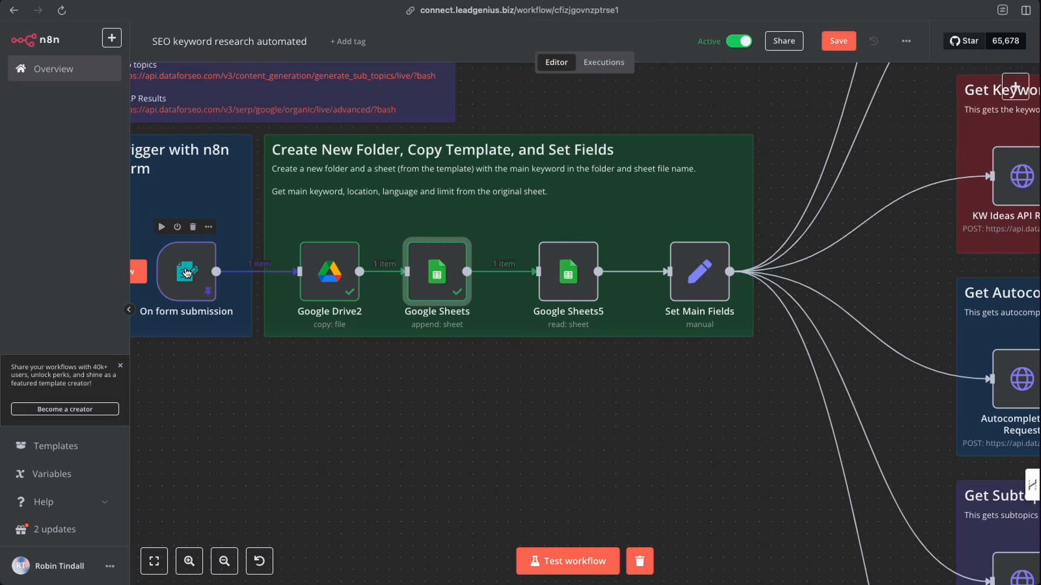
double_click(569, 278)
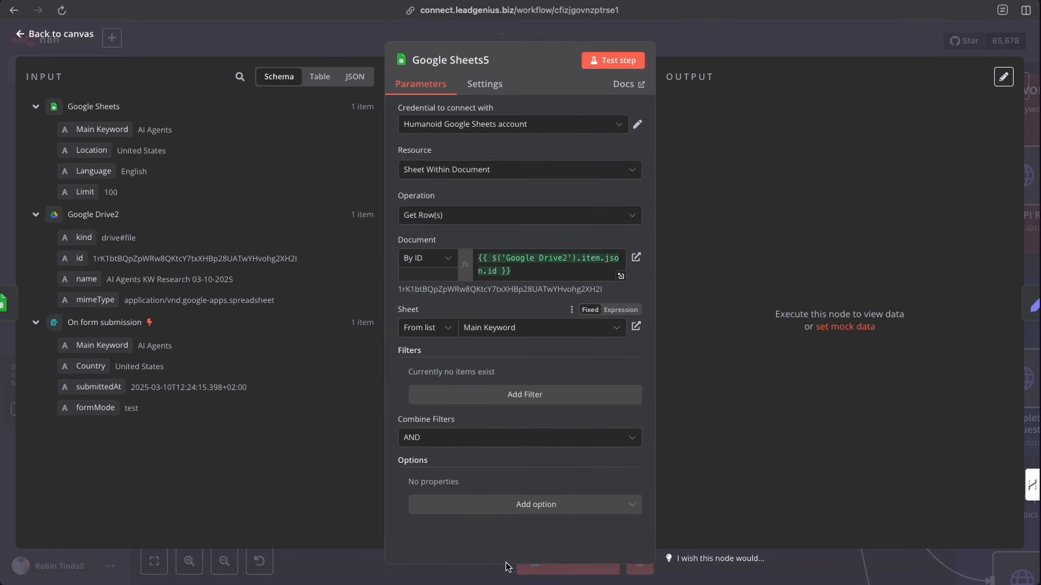
click(616, 61)
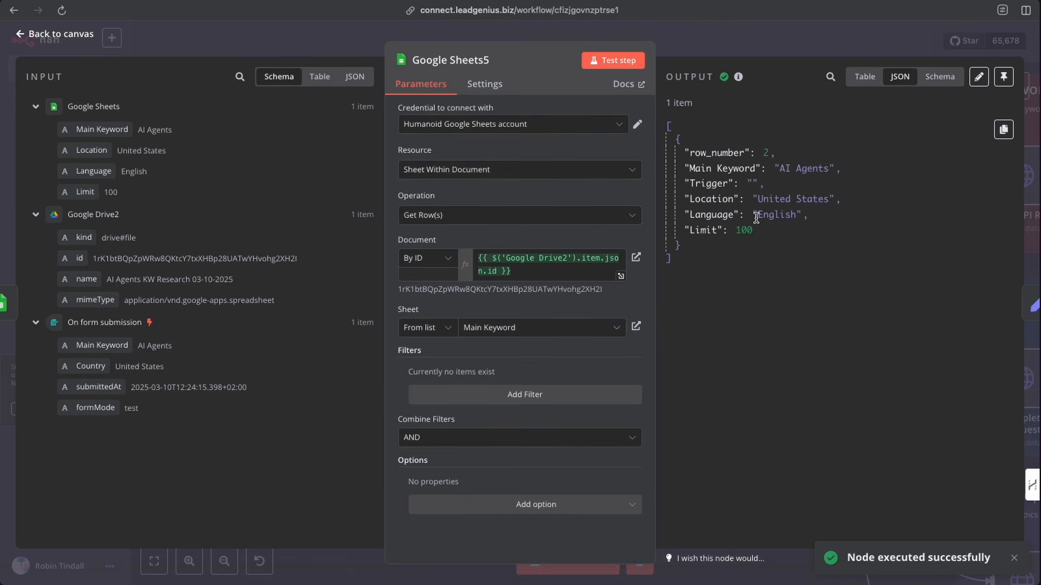
click(687, 44)
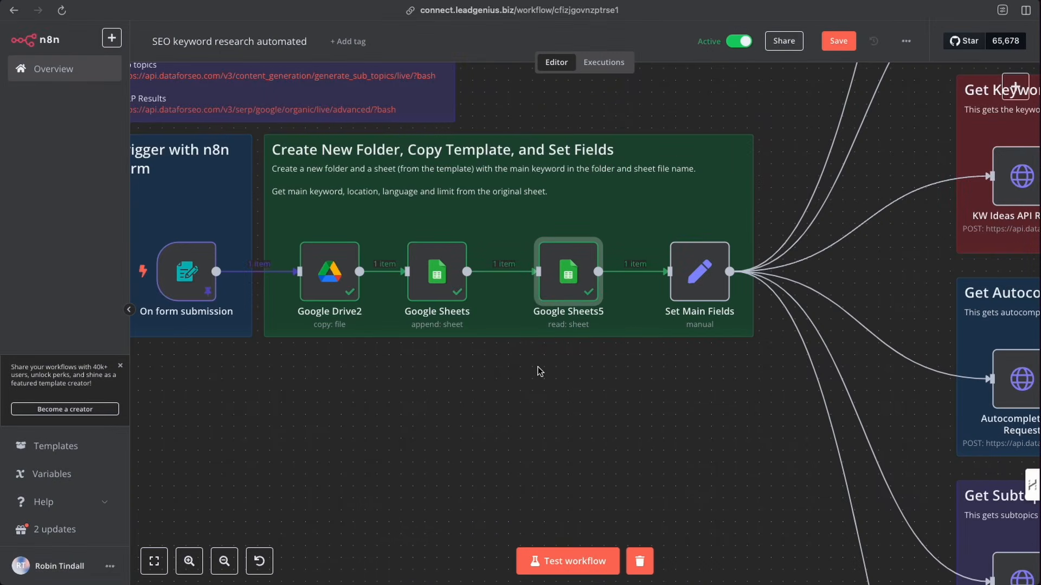
- Narrow the 'Create New Folder, Copy Template, and Set Fields' section and move Set Main Fields next to Google Sheets5
scroll(540, 372, right, 2)
scroll(644, 301, right, 4)
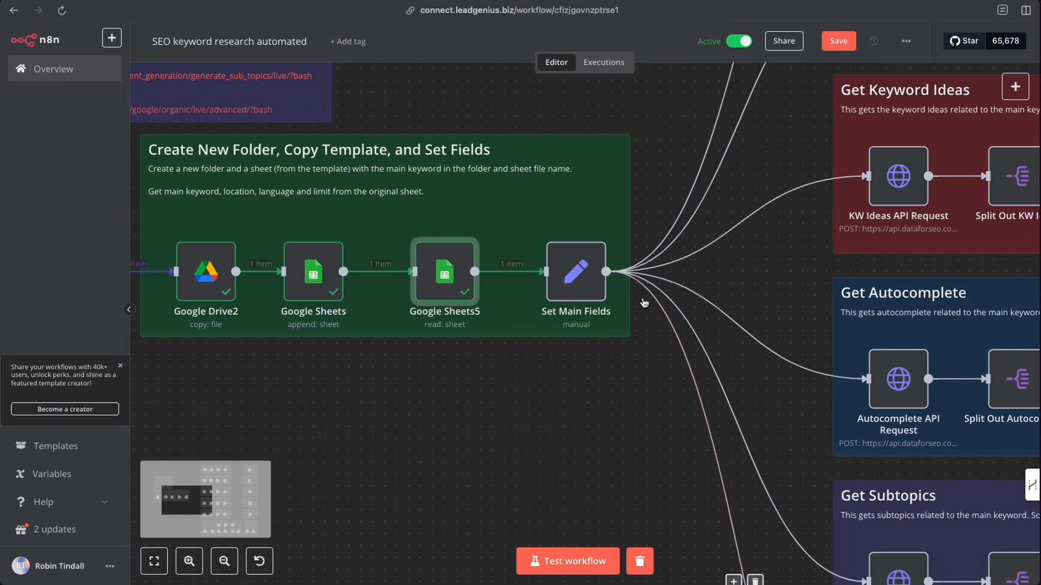
drag(576, 269, 672, 273)
drag(627, 233, 507, 236)
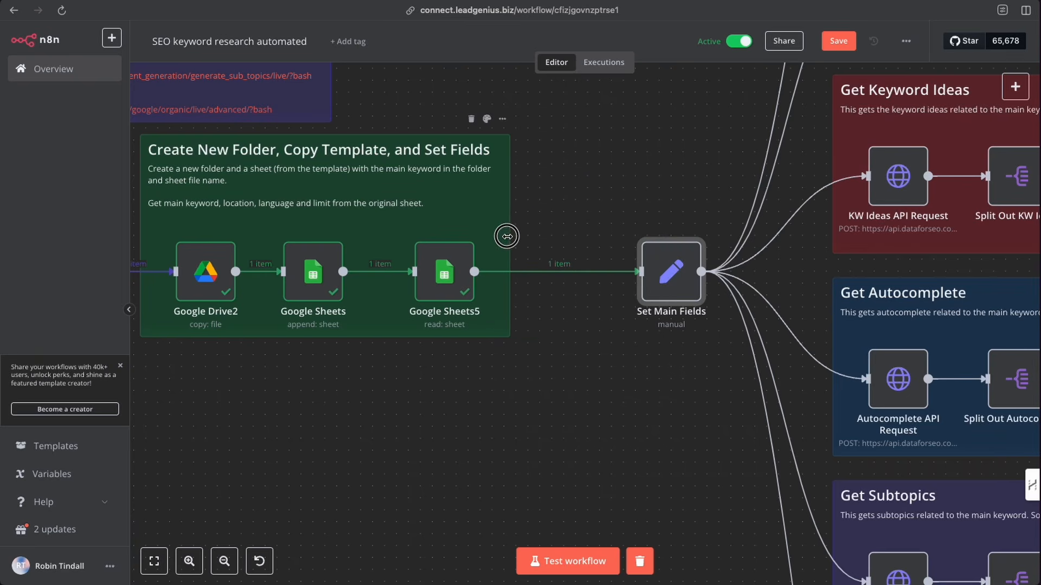
drag(677, 277, 571, 277)
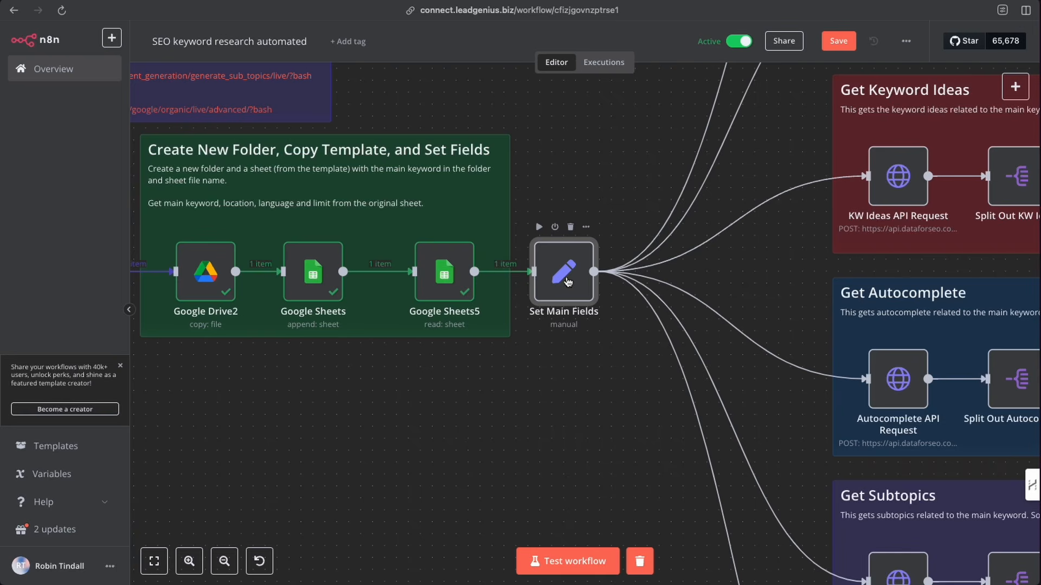
click(1016, 86)
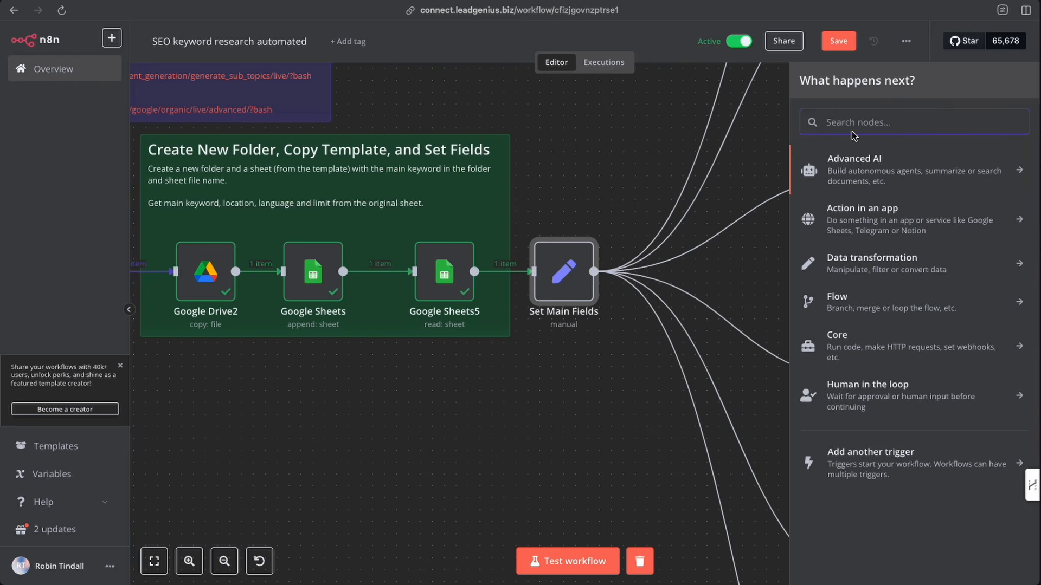
text(set)
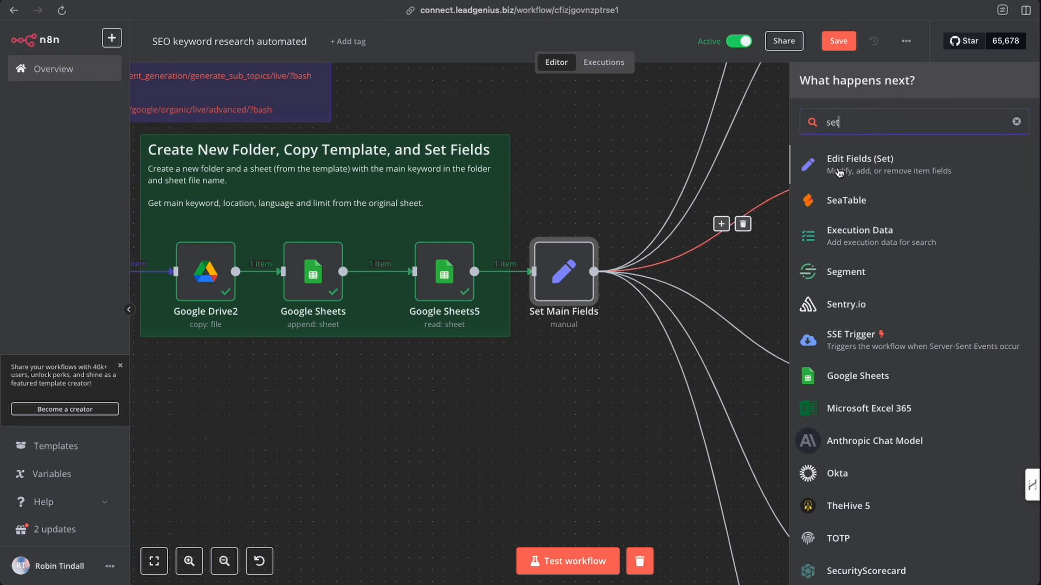
click(622, 161)
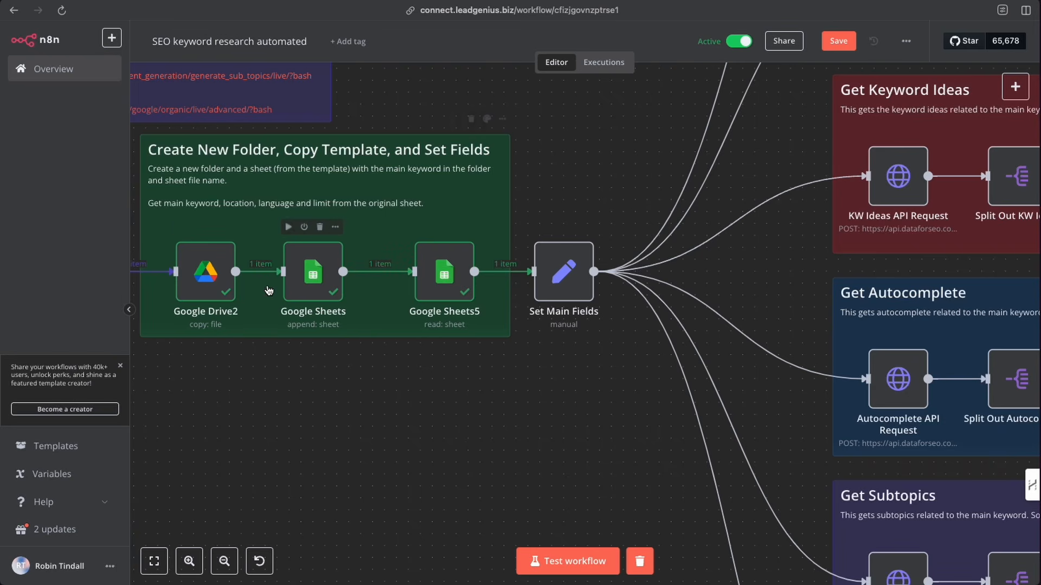
- Pin the output data of the Google Drive2, Google Sheets and Google Sheets5 nodes
scroll(239, 276, left, 2)
right_click(250, 277)
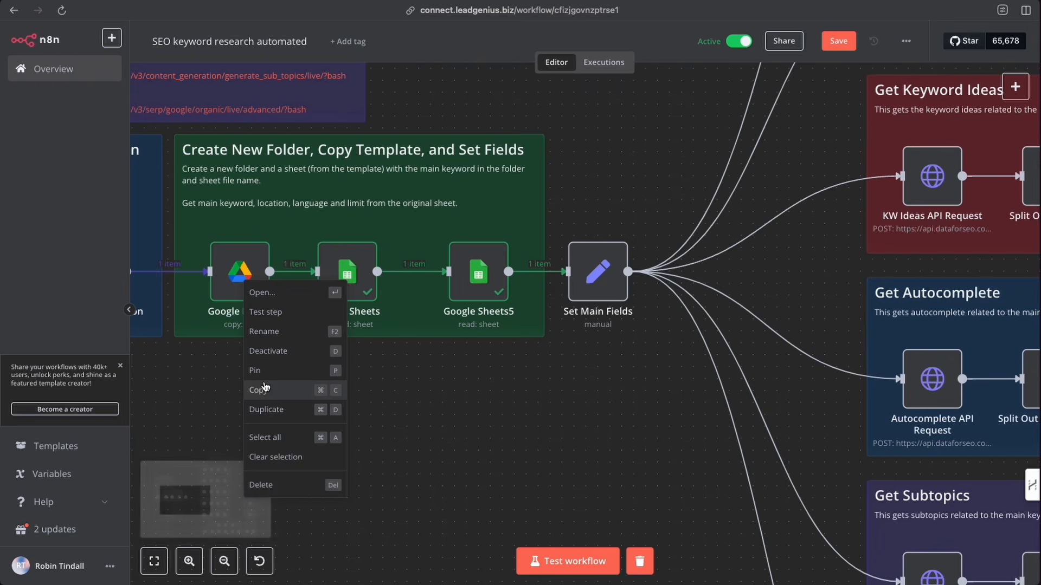
click(260, 369)
right_click(353, 277)
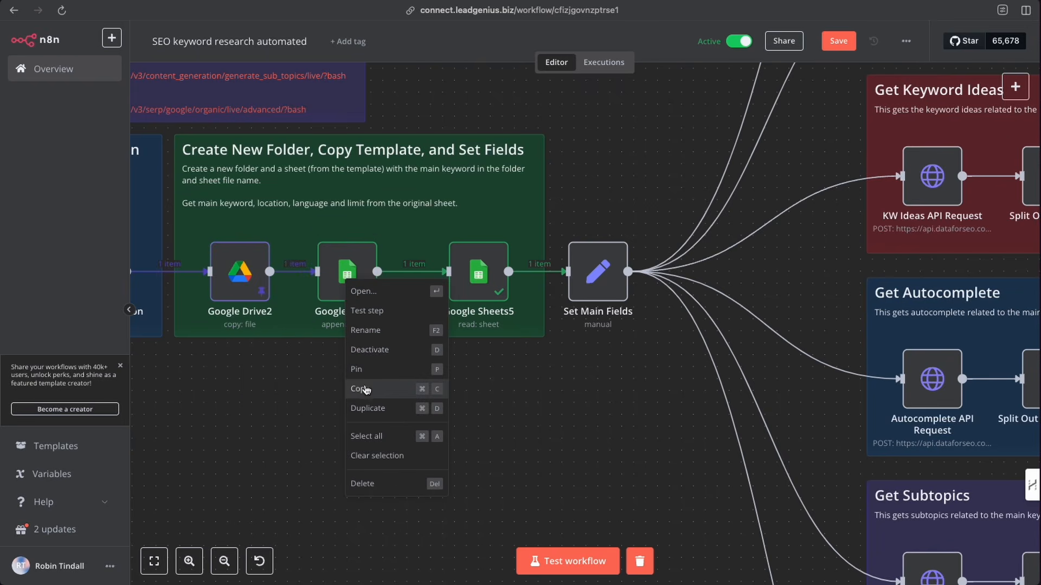
click(425, 367)
right_click(478, 277)
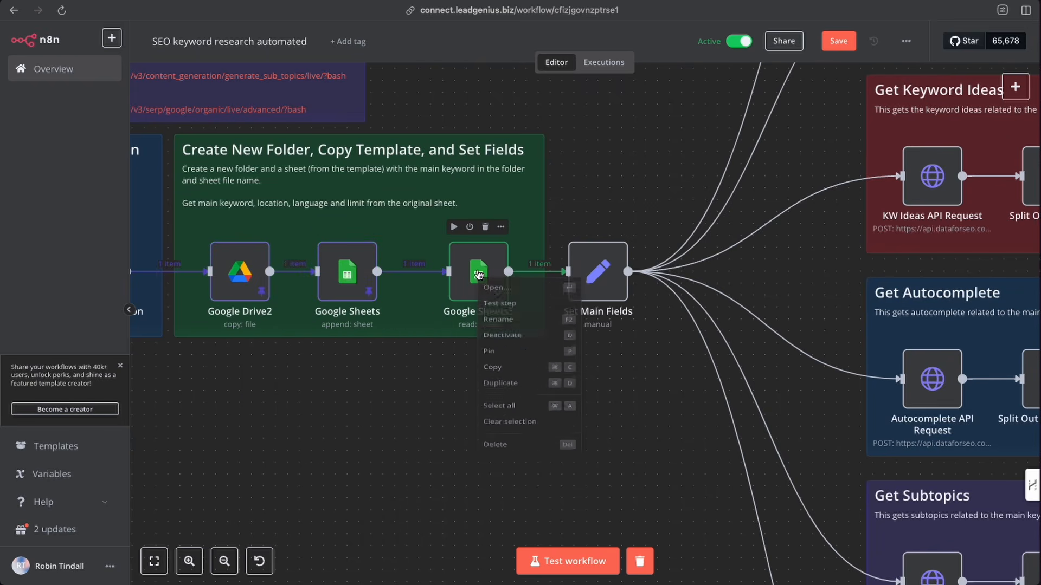
click(491, 371)
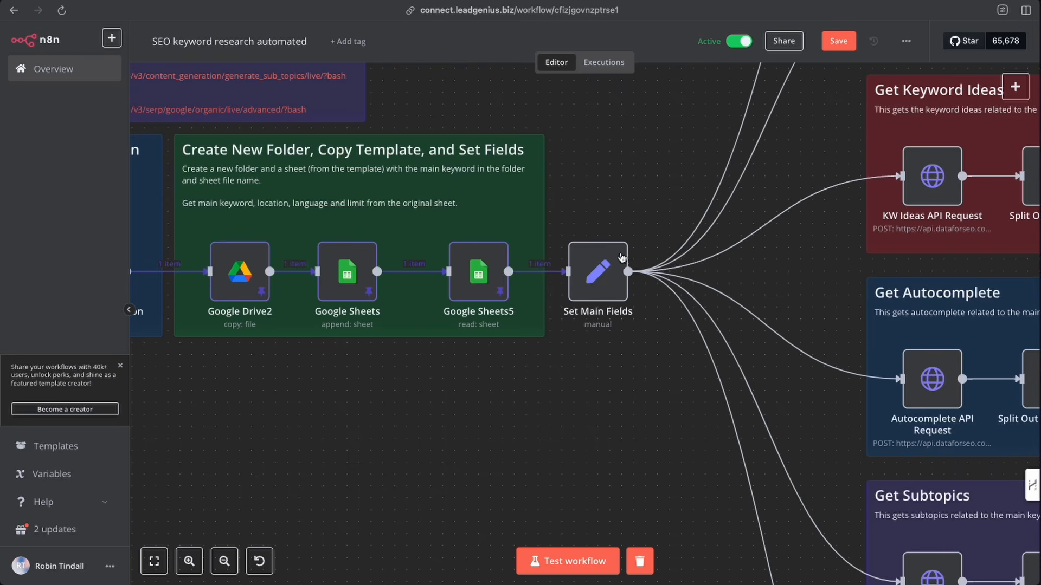
- Open the Set Main Fields node and examine its field mappings
scroll(616, 271, right, 1)
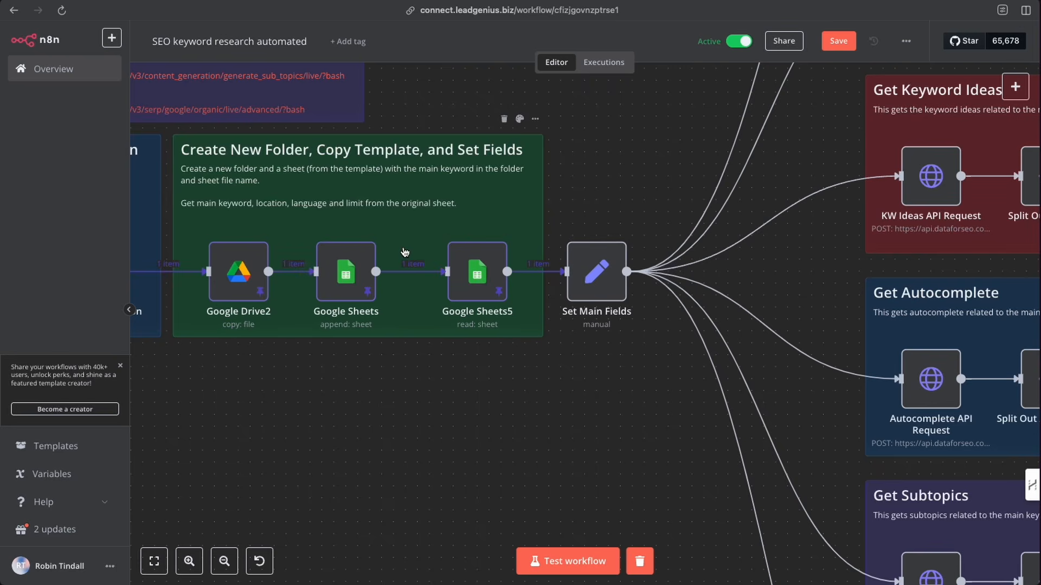
scroll(558, 382, right, 1)
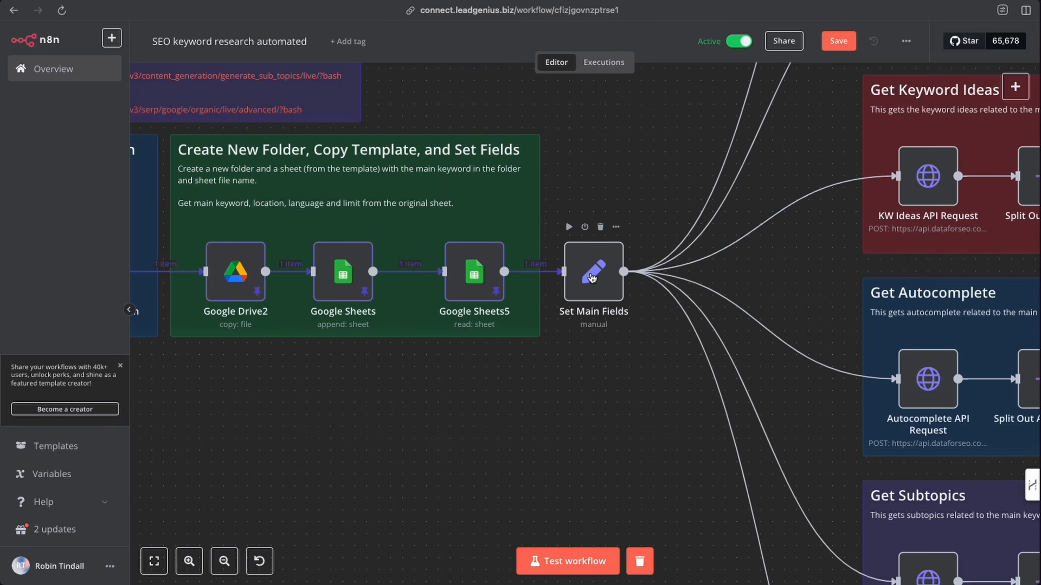
double_click(592, 278)
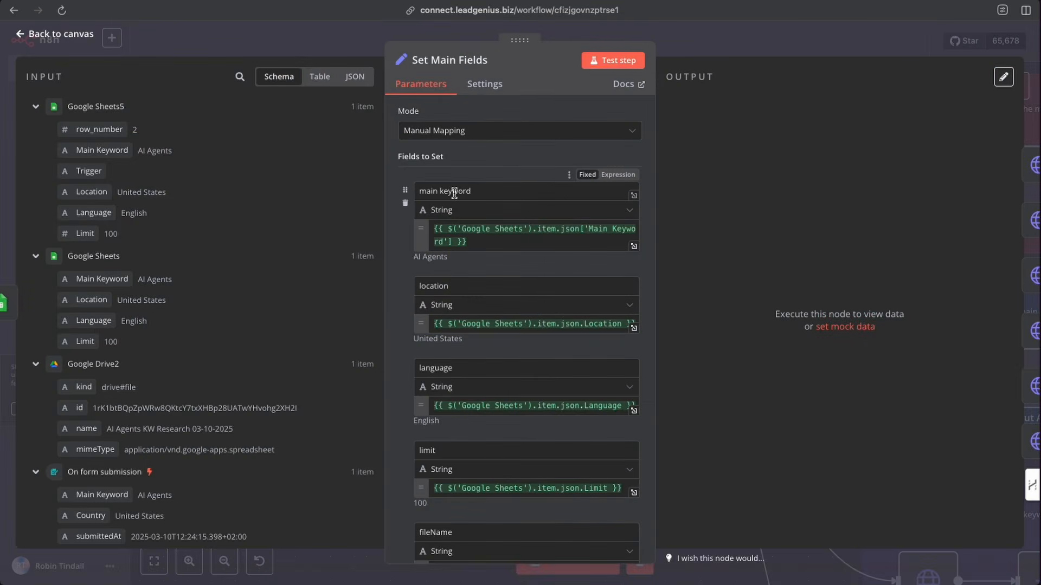
drag(425, 190, 474, 190)
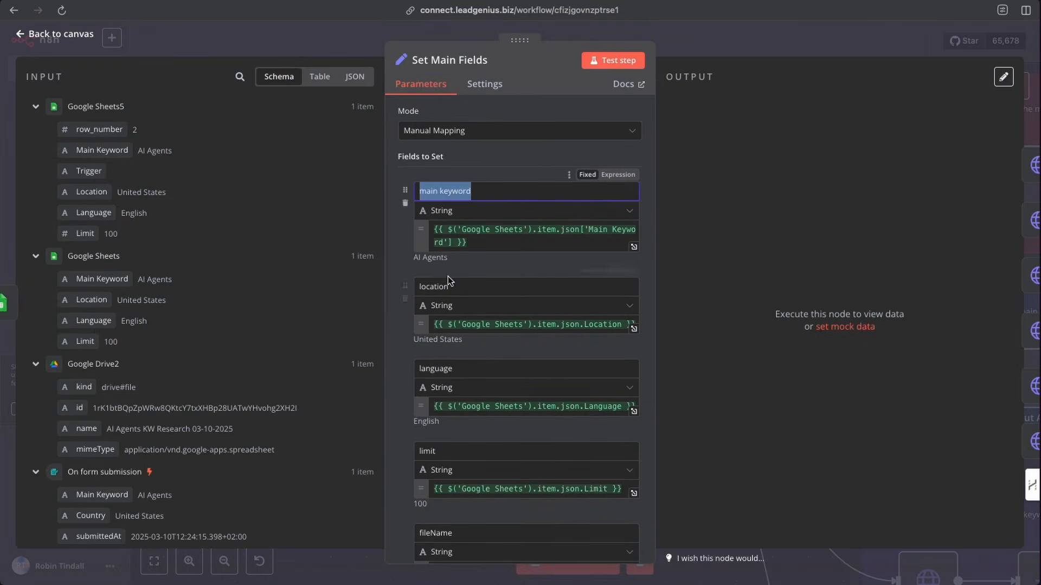
scroll(477, 301, down, 5)
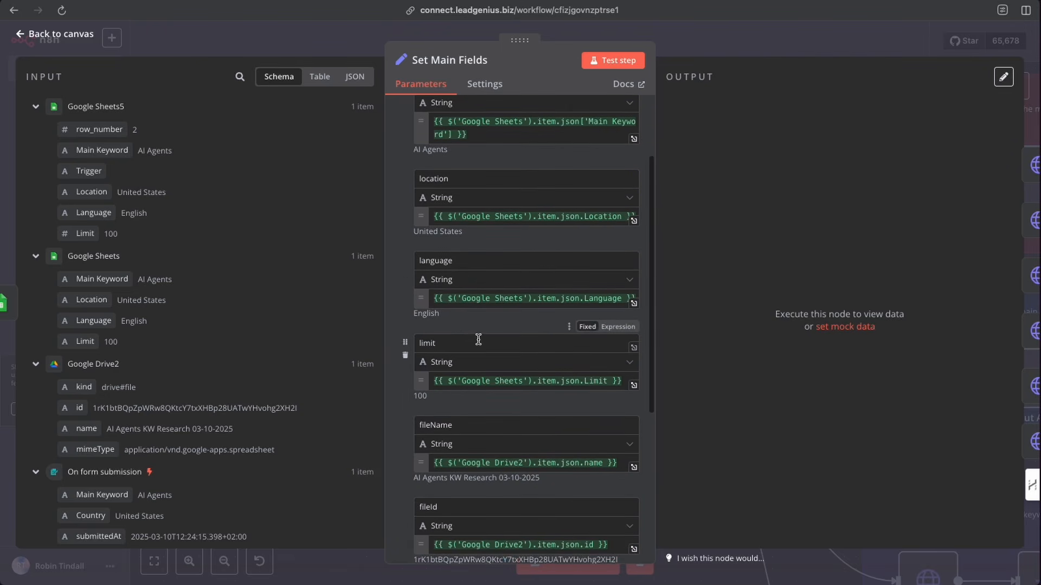
scroll(478, 345, down, 1)
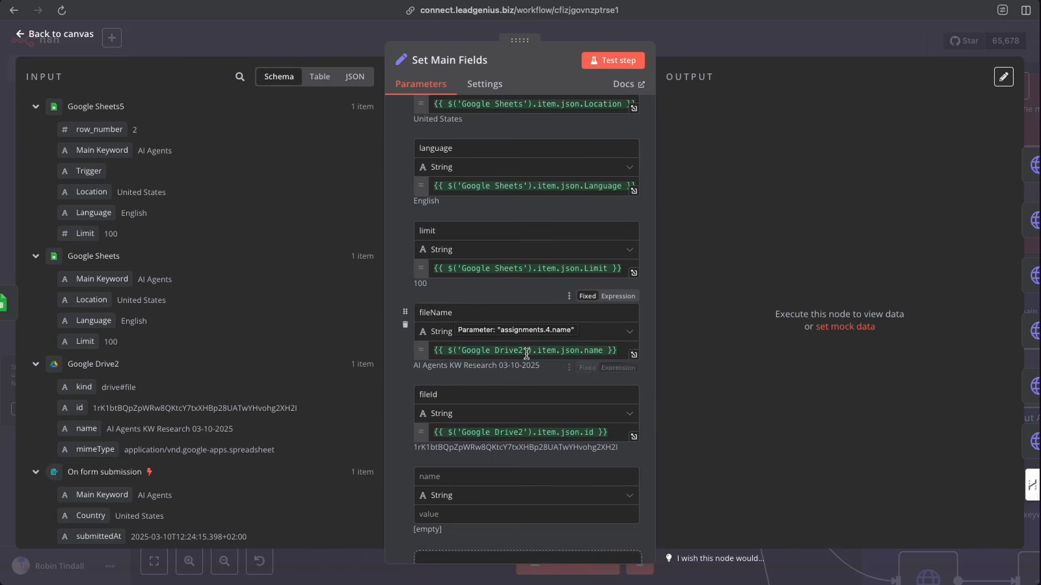
scroll(482, 392, down, 3)
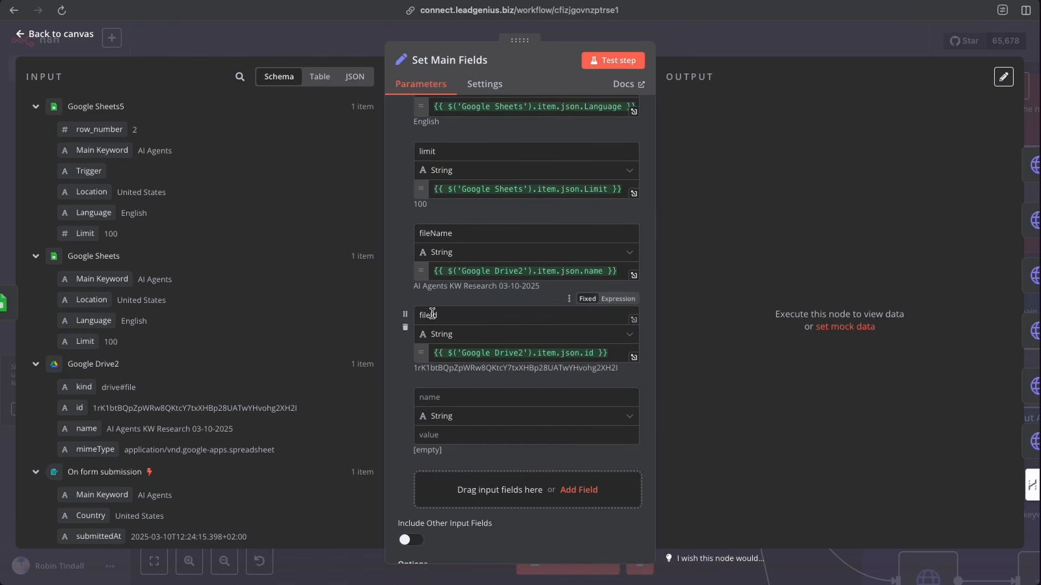
scroll(459, 354, down, 1)
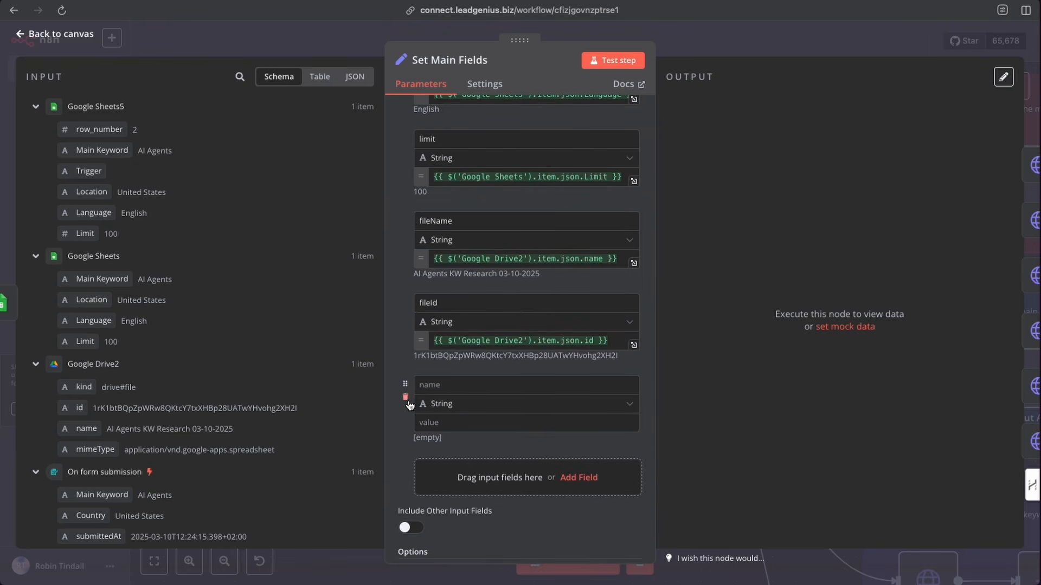
scroll(455, 401, up, 1)
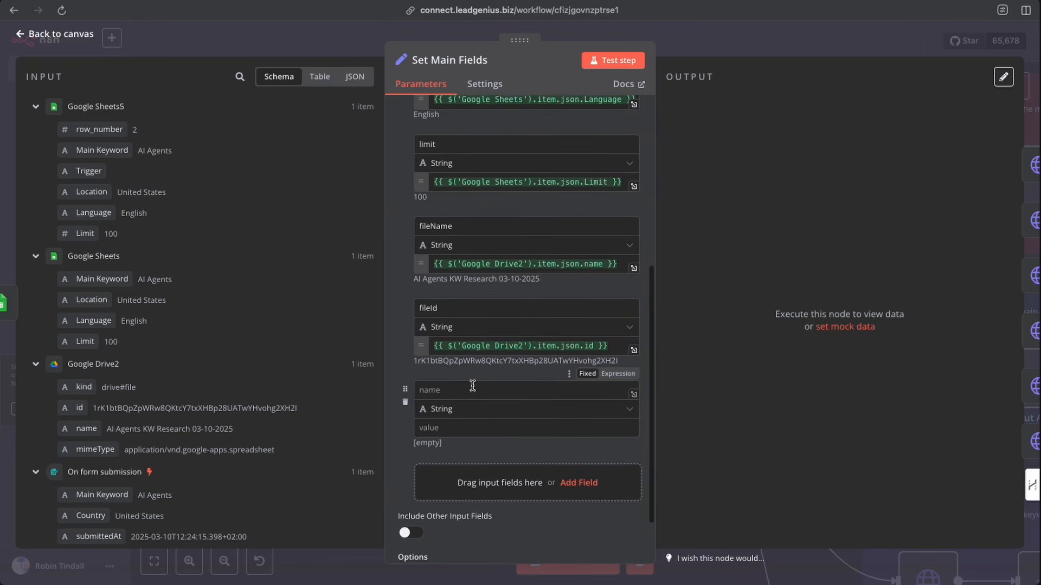
scroll(493, 405, up, 6)
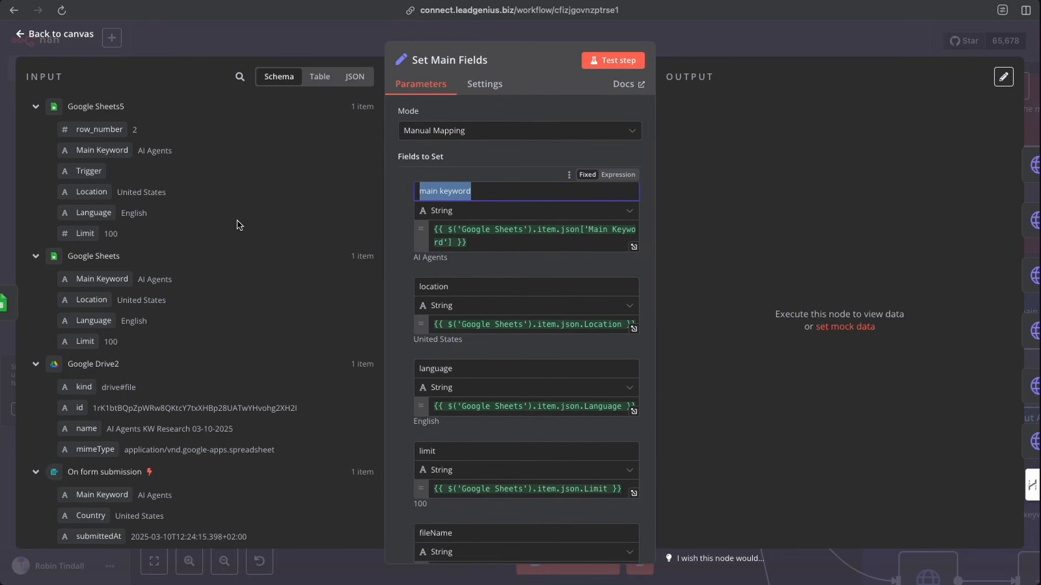
scroll(95, 265, down, 2)
scroll(89, 227, up, 2)
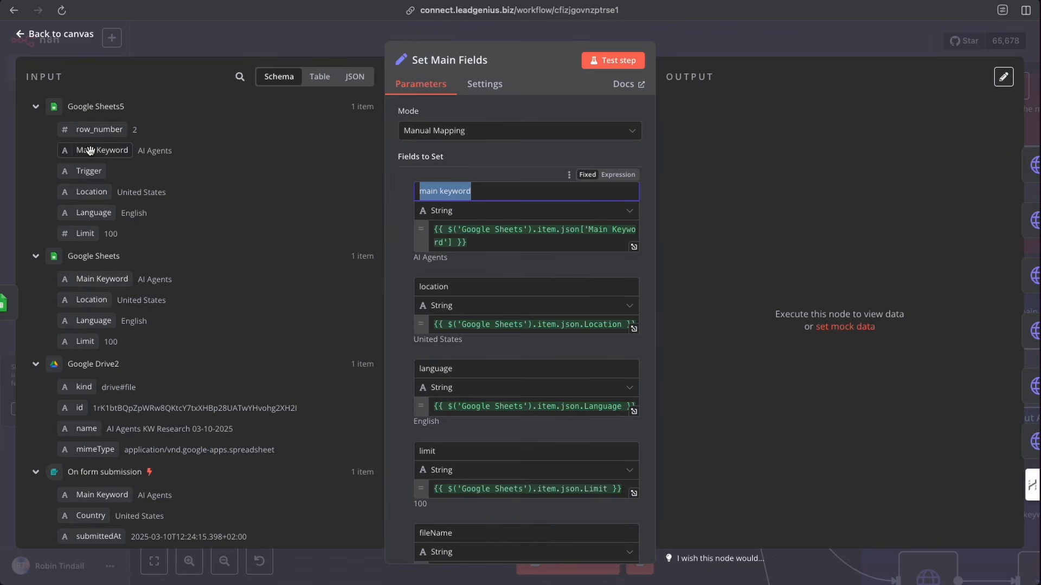
- Test the Set Main Fields step and return to the canvas
drag(89, 150, 103, 168)
mouse_move(101, 280)
mouse_down()
mouse_move(188, 274)
mouse_move(93, 279)
mouse_up()
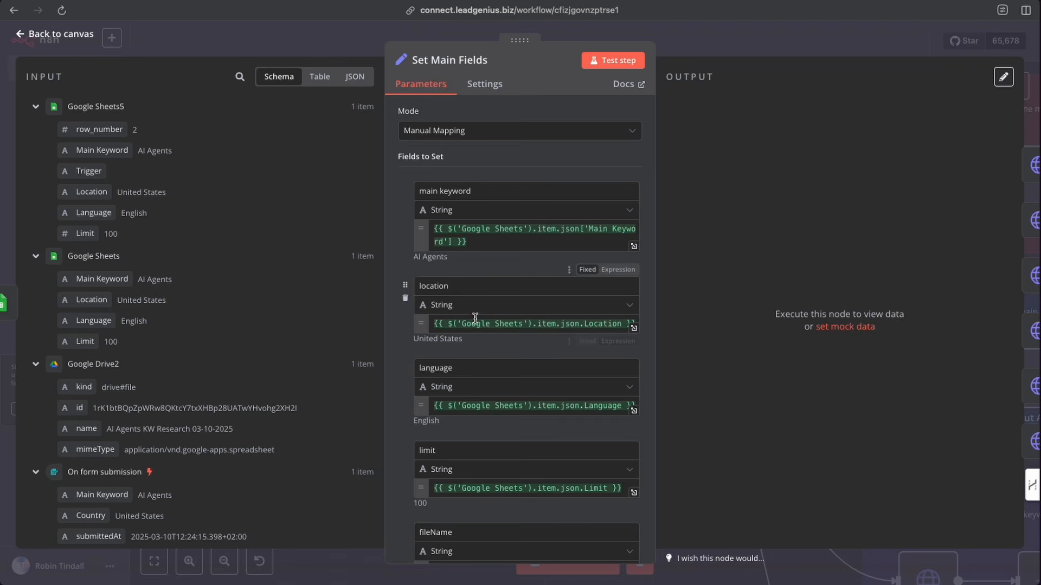
scroll(475, 317, down, 1)
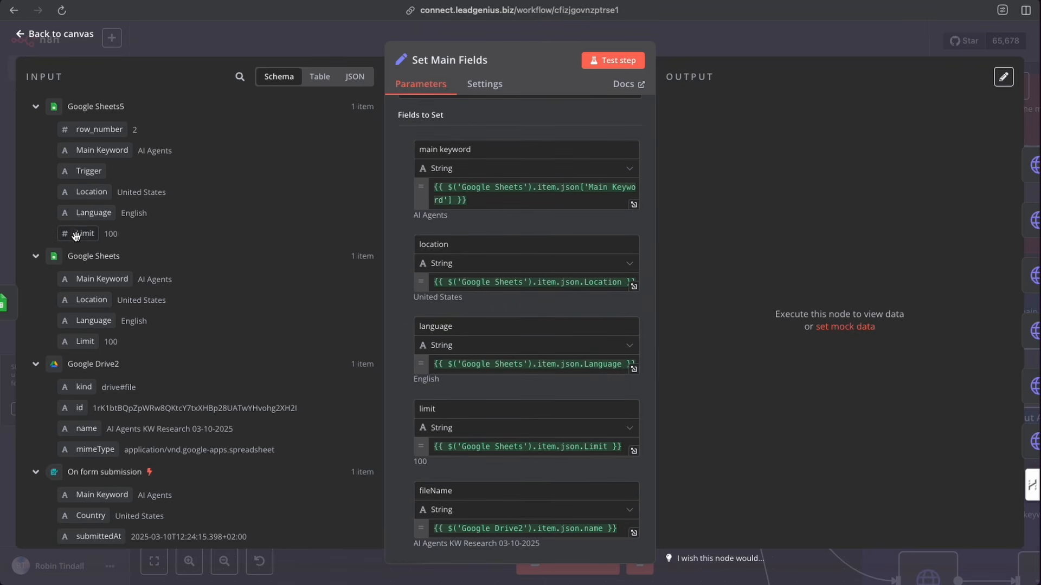
drag(83, 299, 84, 345)
scroll(414, 298, down, 2)
scroll(520, 333, down, 3)
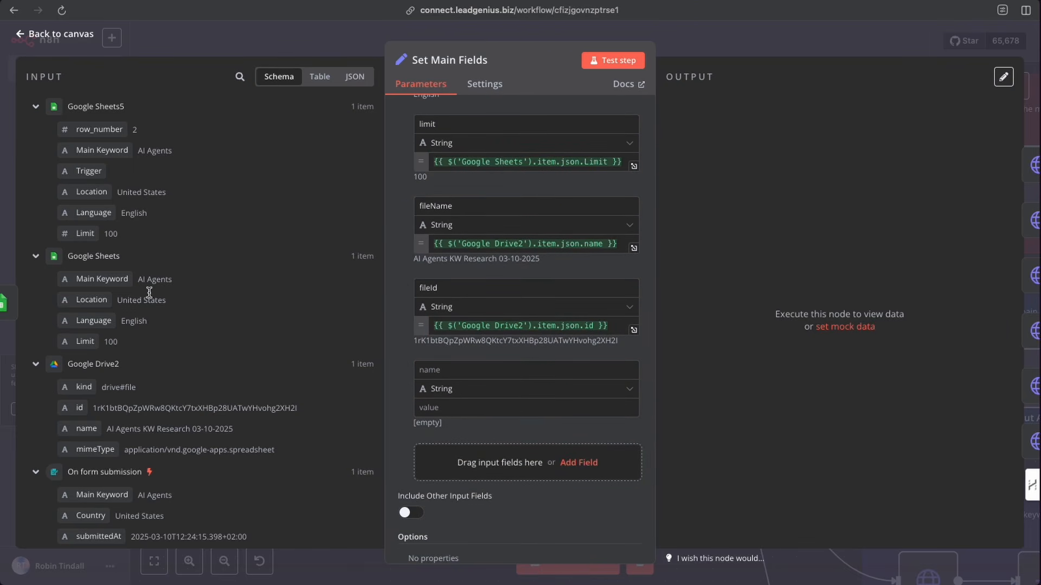
scroll(165, 330, down, 2)
drag(104, 388, 86, 373)
scroll(523, 205, up, 5)
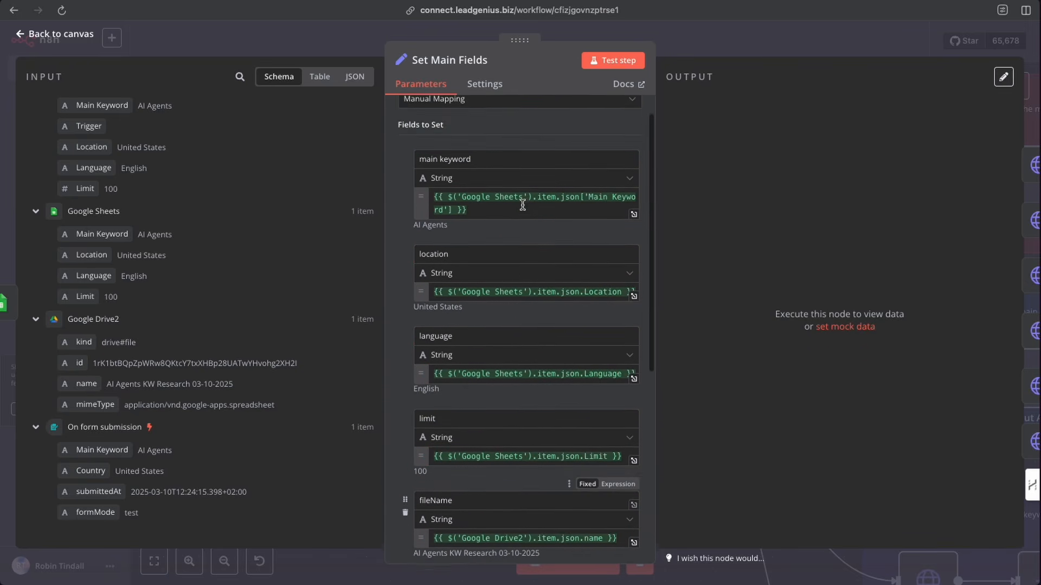
scroll(523, 205, up, 2)
click(618, 64)
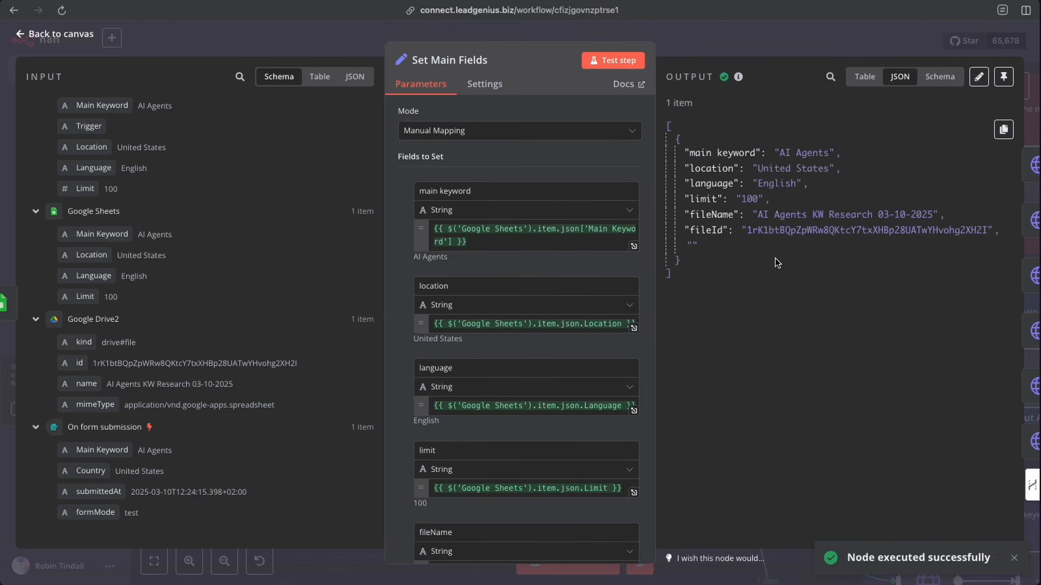
click(698, 43)
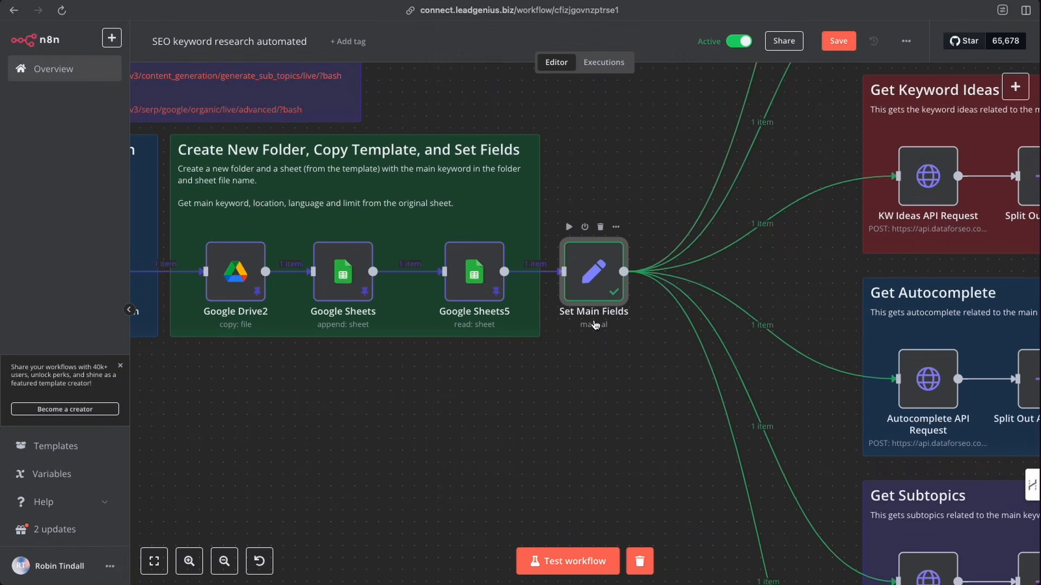
- Examine the Get Related Keywords, Get Keyword Suggestions and Get Keyword Ideas sections on the canvas
scroll(594, 282, right, 1)
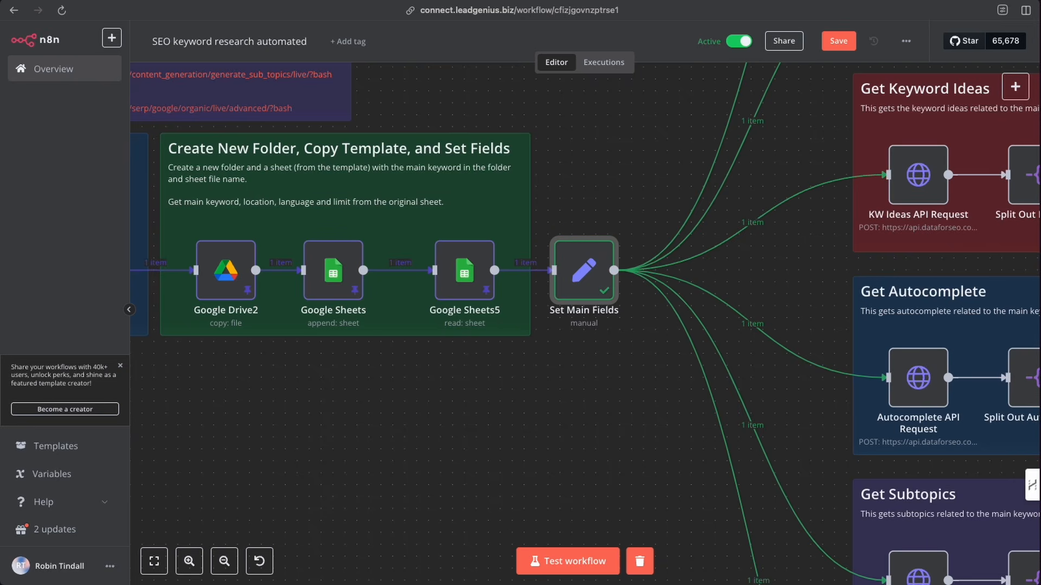
scroll(618, 278, right, 5)
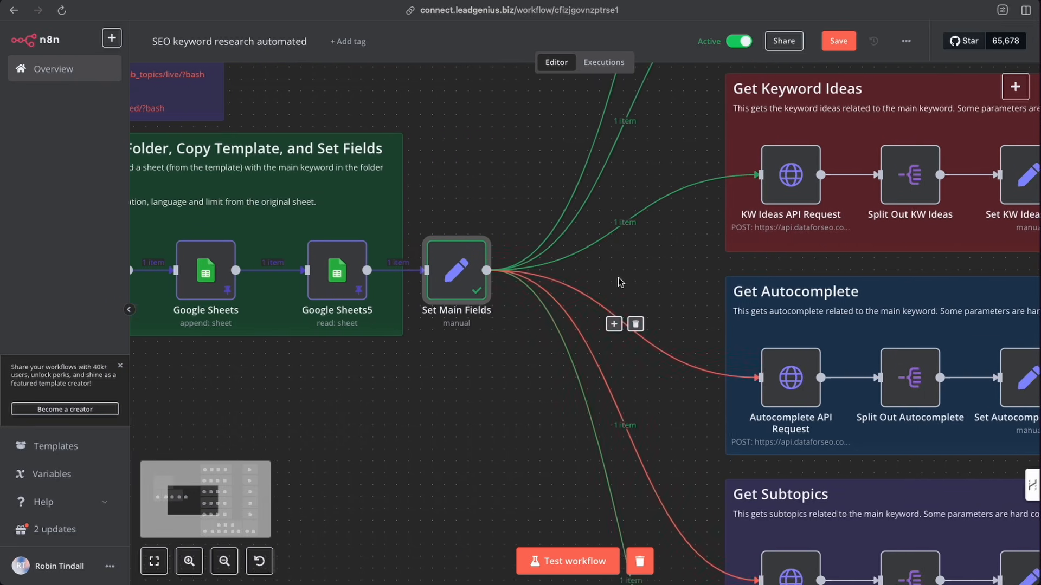
scroll(608, 286, up, 3)
scroll(608, 285, up, 2)
scroll(600, 284, right, 2)
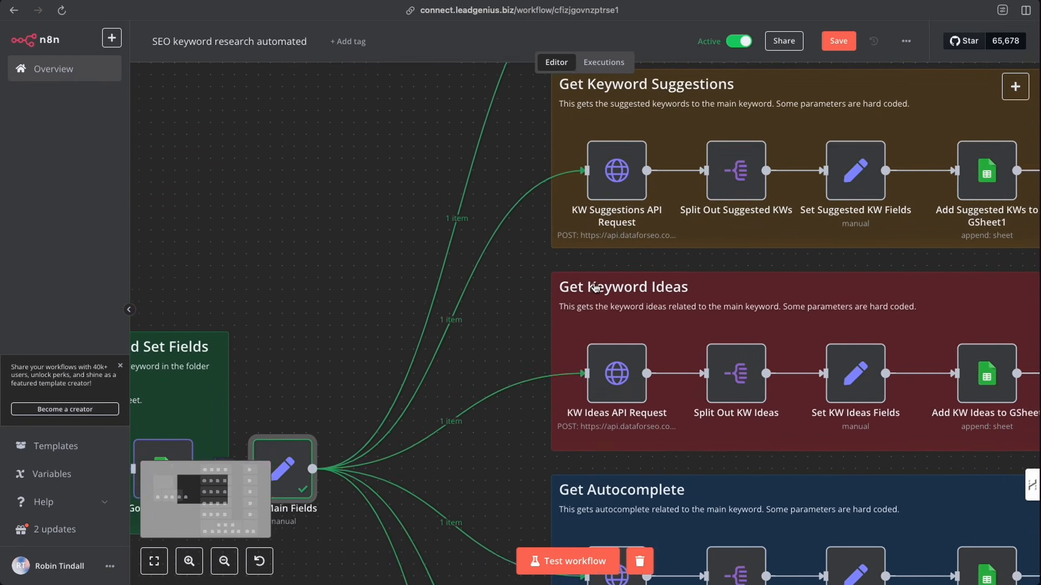
scroll(596, 284, up, 4)
scroll(589, 291, right, 5)
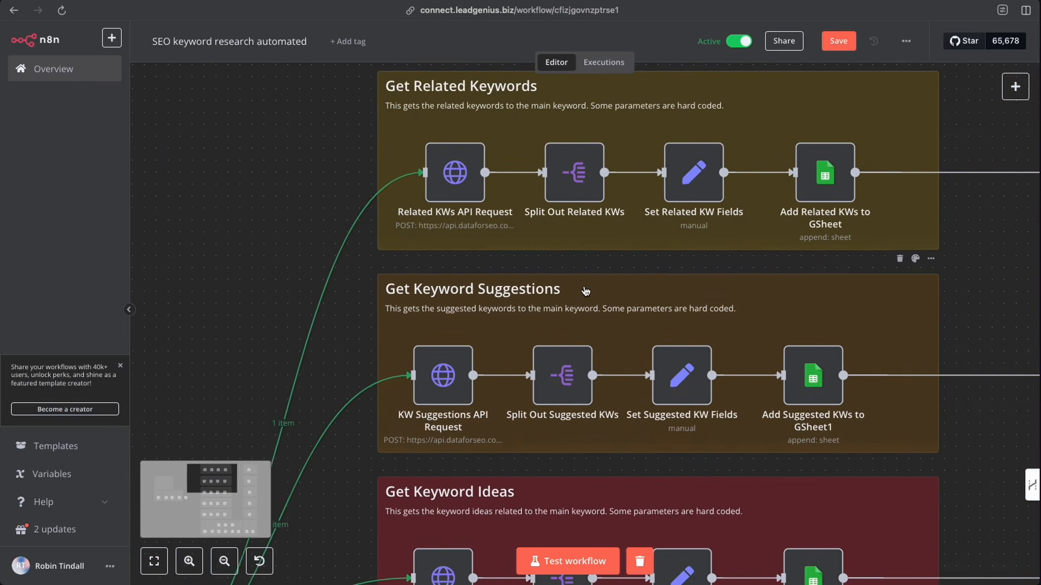
scroll(581, 295, up, 1)
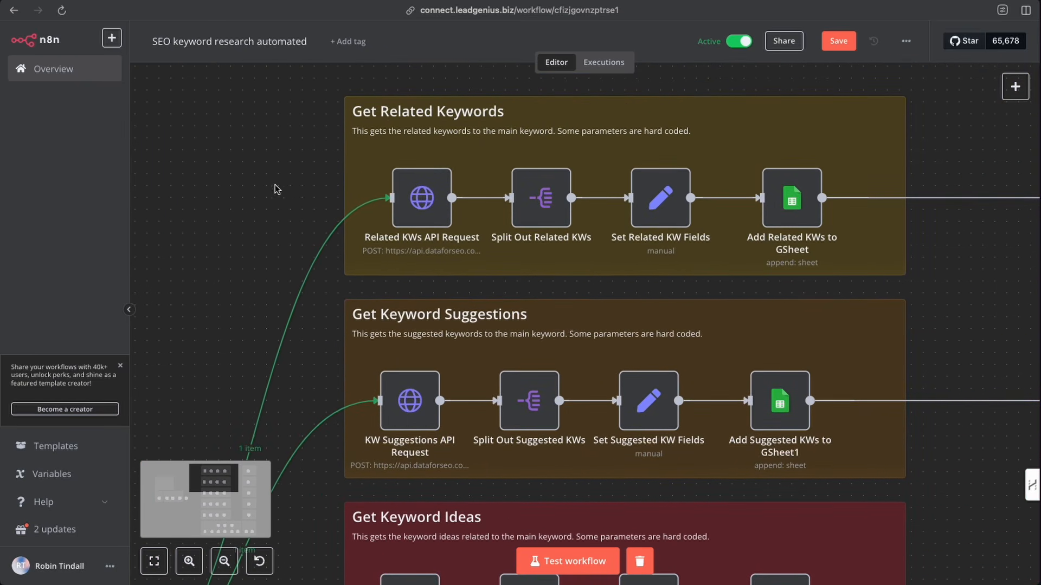
mouse_move(815, 240)
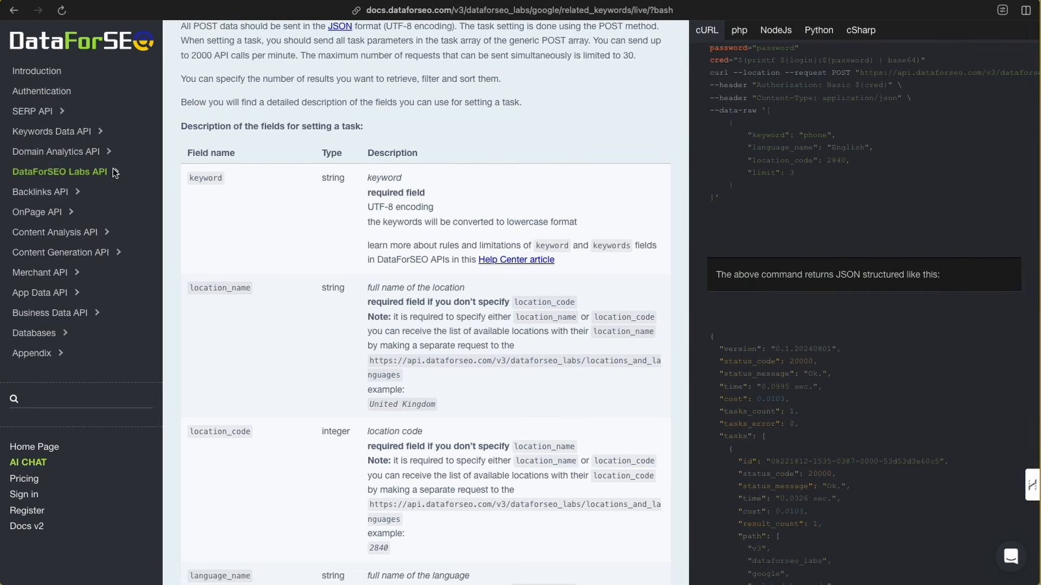
- Browse the DataForSEO Related Keywords API documentation and its SERP API section
scroll(115, 176, up, 10)
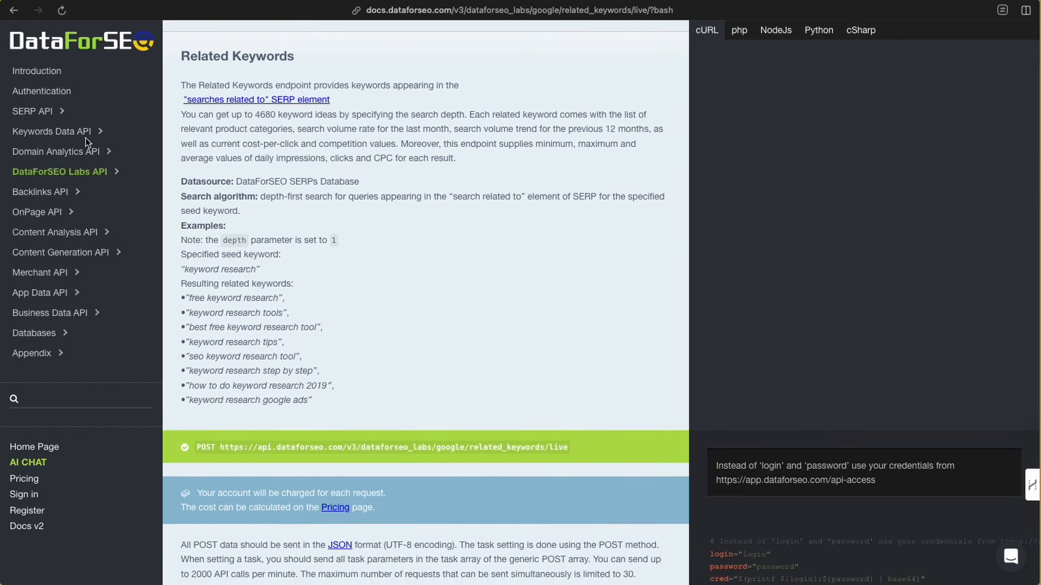
click(63, 112)
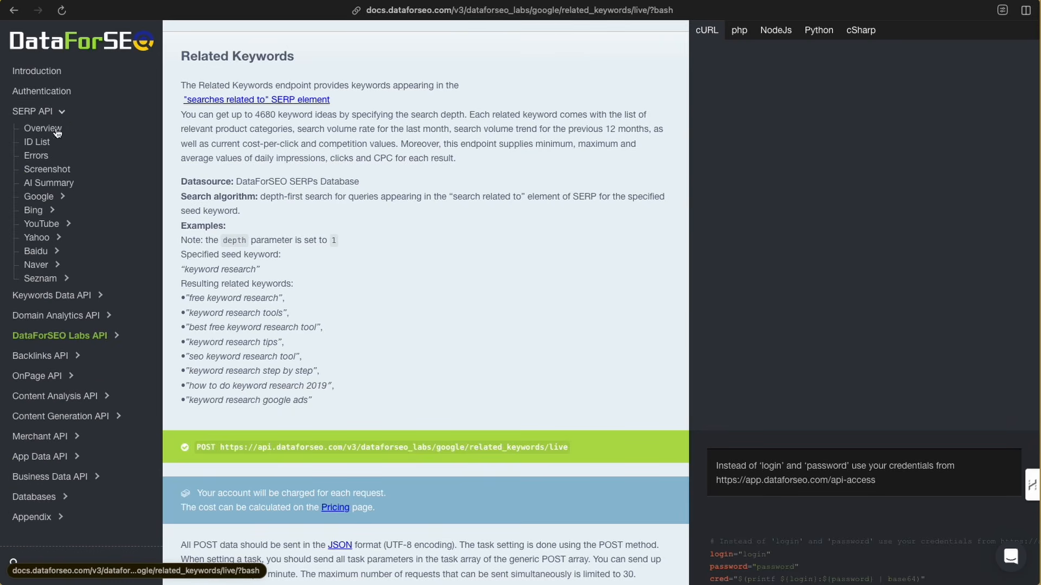
click(63, 111)
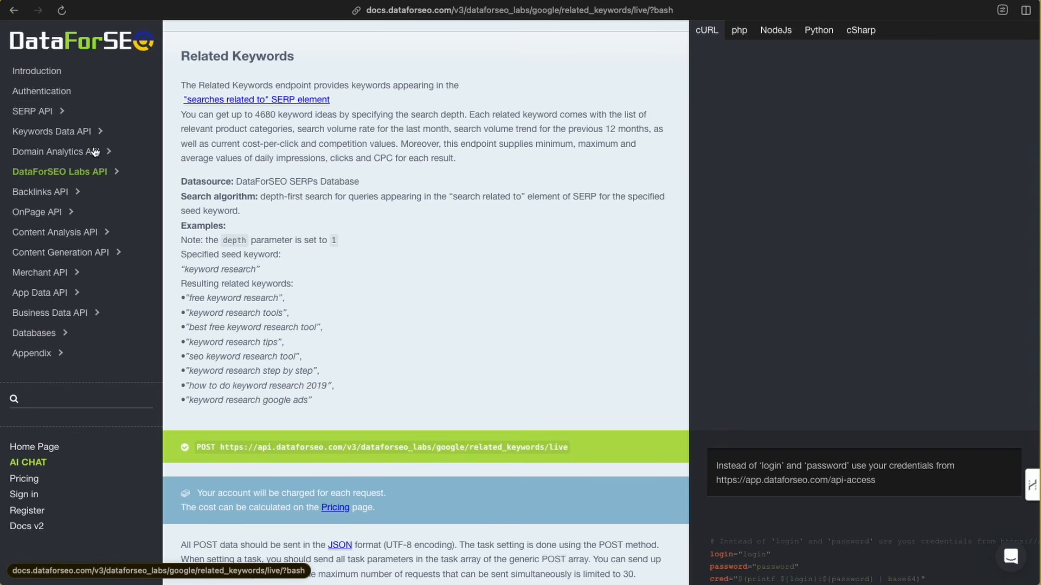
mouse_move(259, 190)
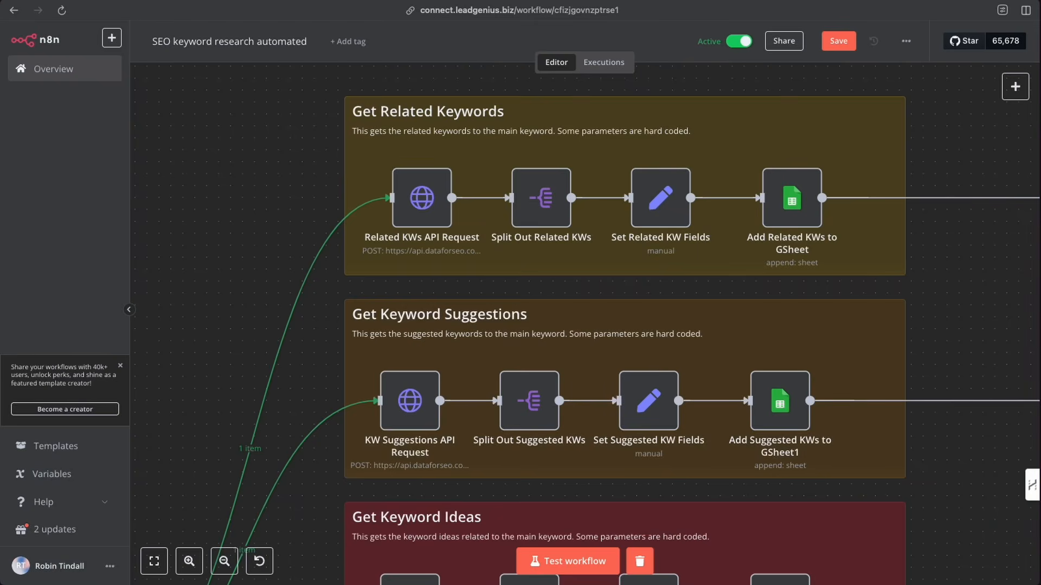
mouse_move(422, 156)
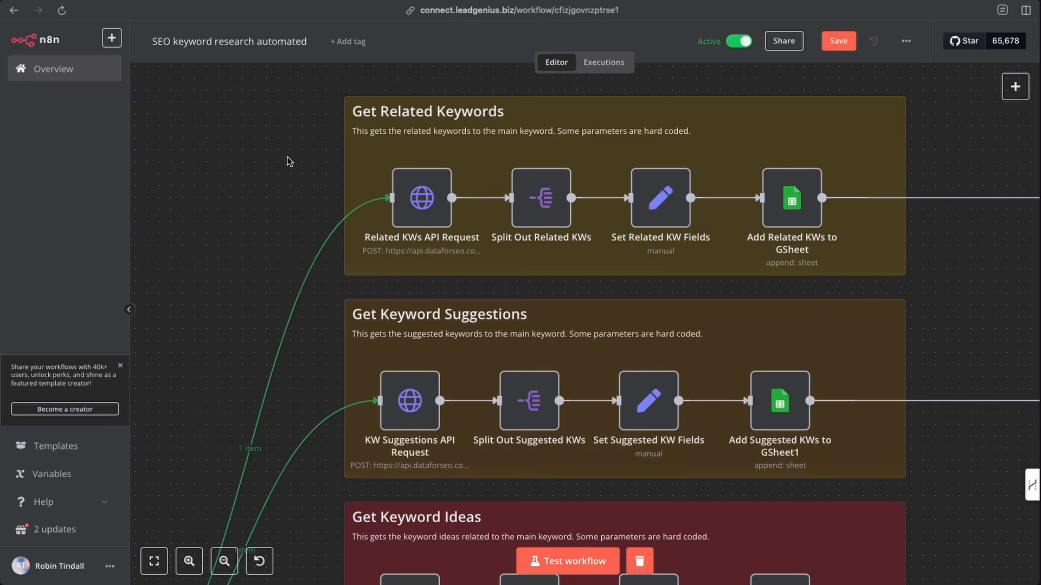
mouse_move(415, 152)
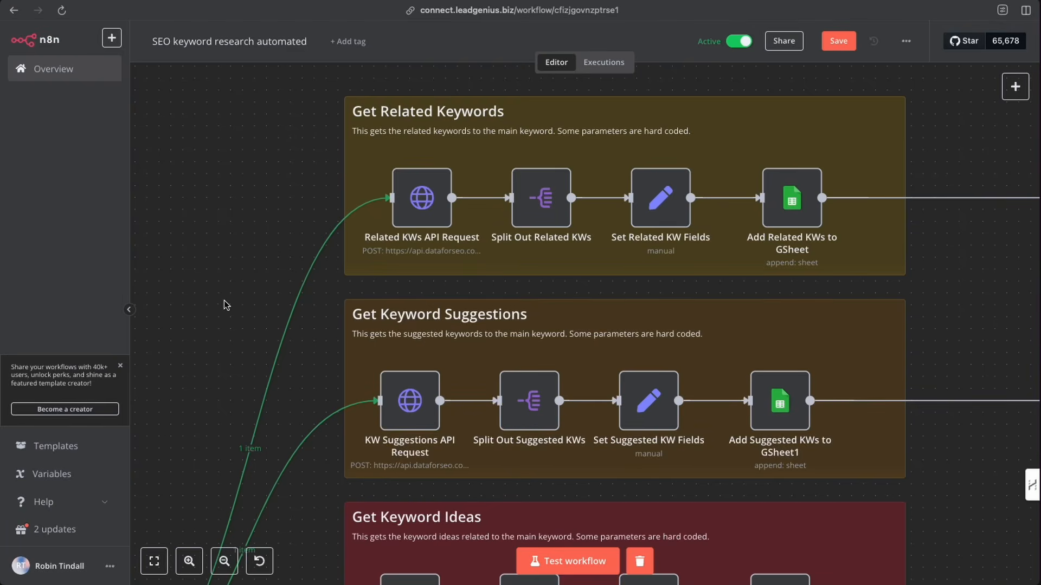
- Examine the API End points note and the setup nodes on the canvas
scroll(225, 301, down, 3)
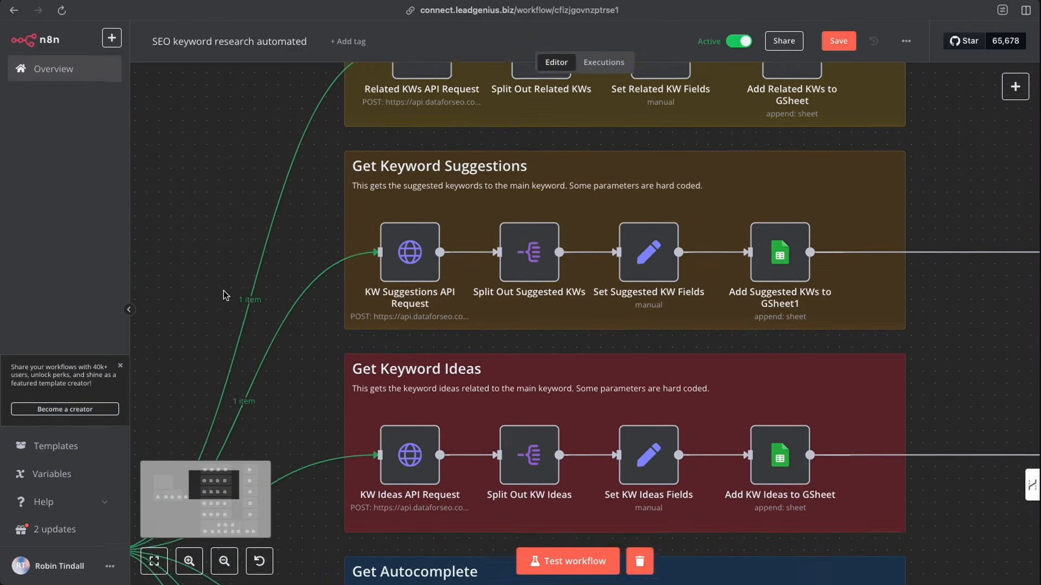
scroll(225, 295, left, 10)
scroll(226, 295, left, 8)
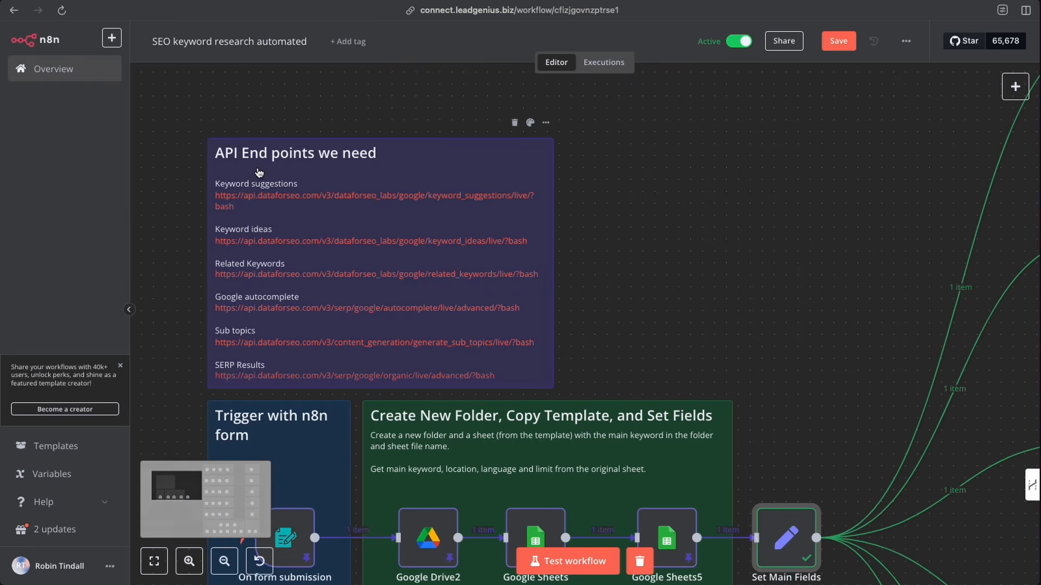
click(189, 562)
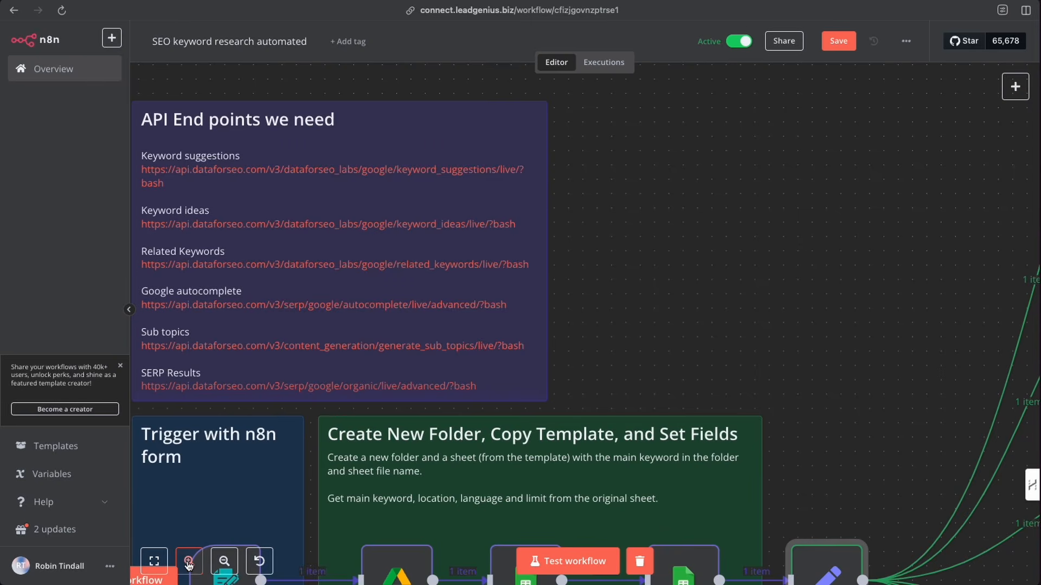
scroll(268, 245, left, 3)
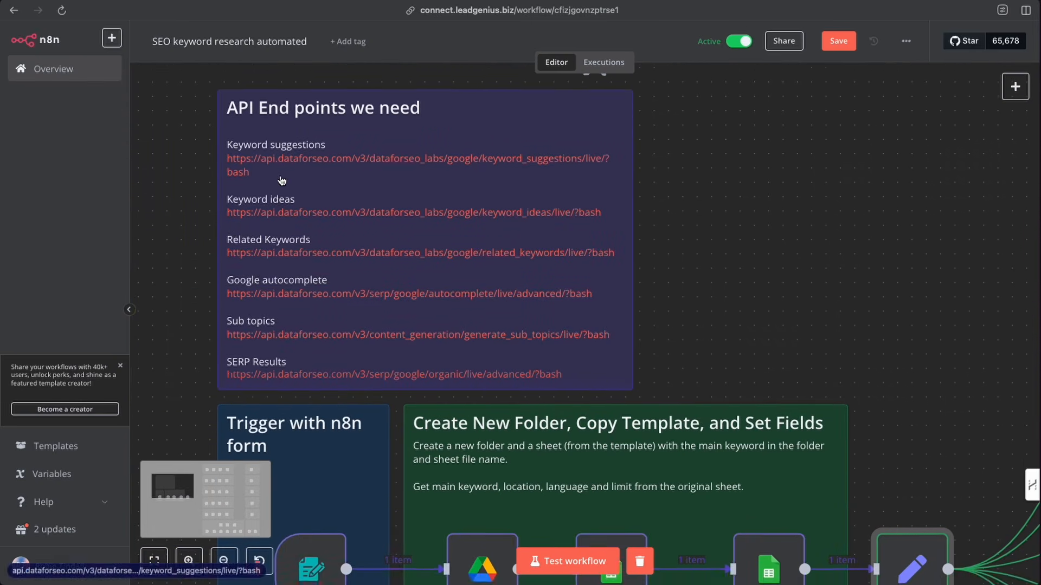
scroll(281, 180, down, 2)
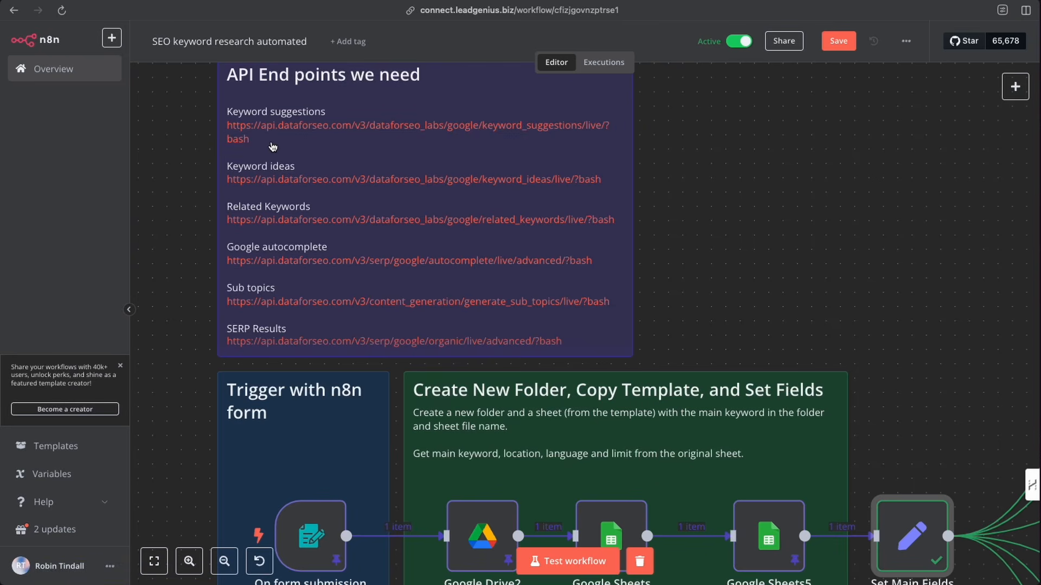
scroll(483, 176, right, 5)
scroll(480, 177, right, 5)
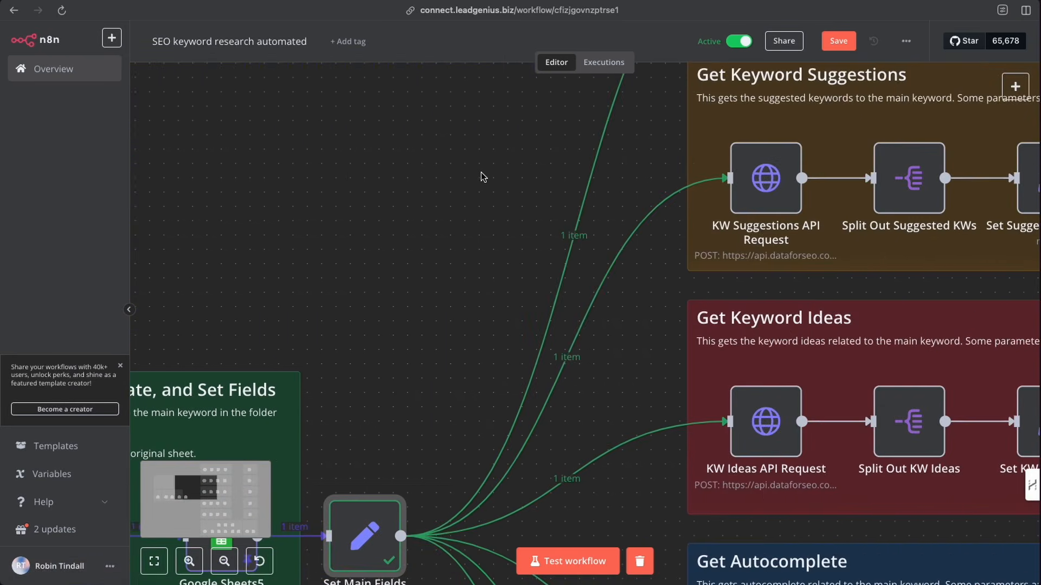
- Open the KW Suggestions API Request node, widen its panel to read the full URL, and return to the canvas
double_click(762, 190)
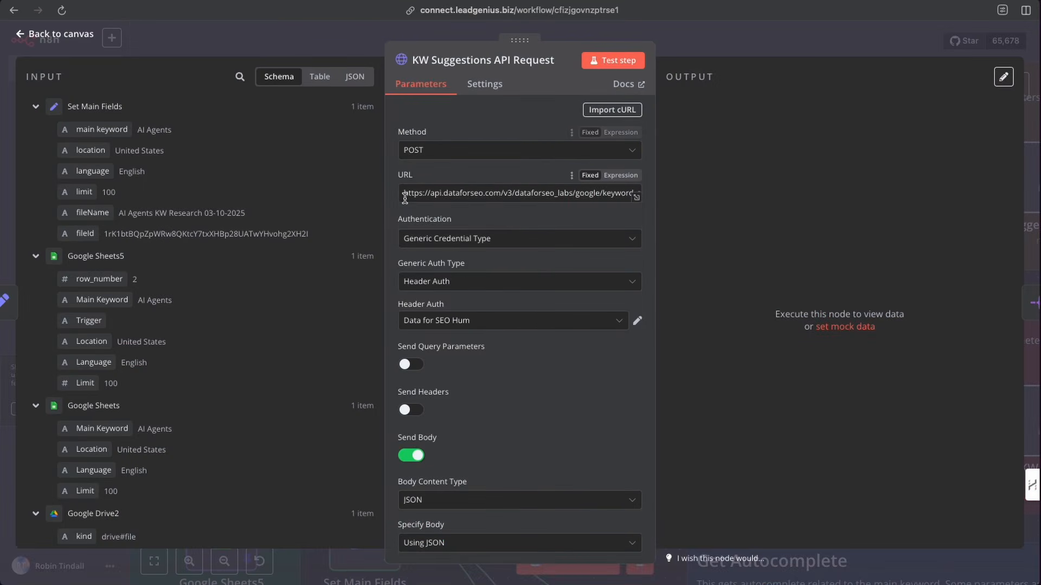
scroll(411, 196, right, 2)
scroll(411, 195, left, 2)
drag(657, 197, 806, 200)
drag(700, 194, 396, 191)
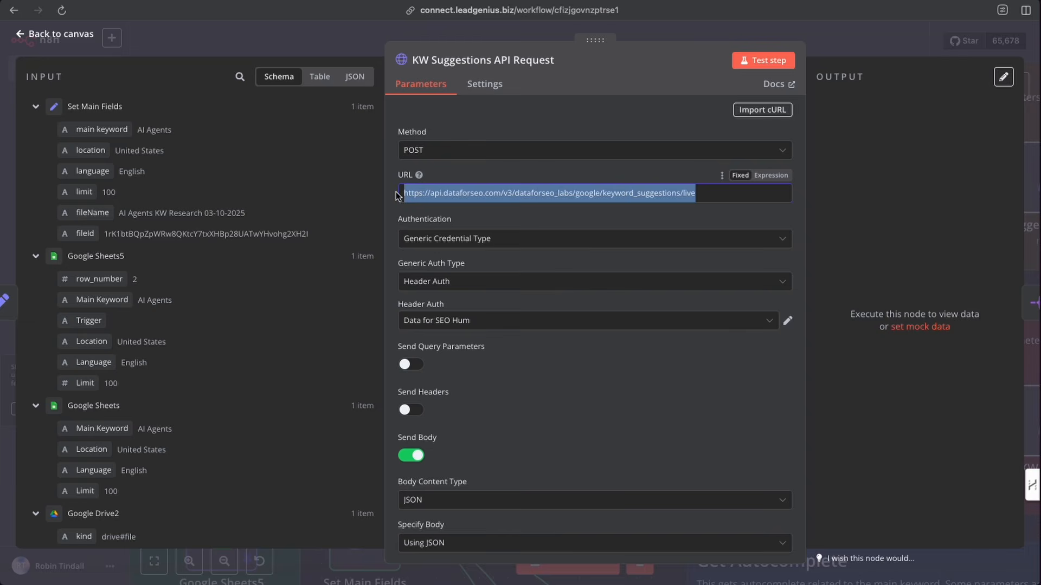
drag(696, 193, 400, 191)
click(720, 203)
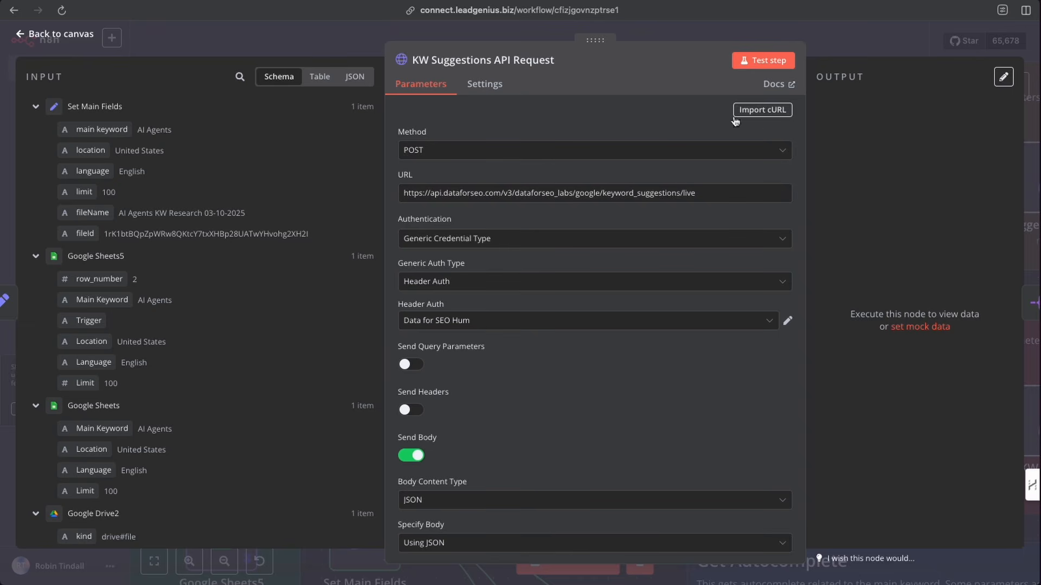
drag(597, 45, 504, 45)
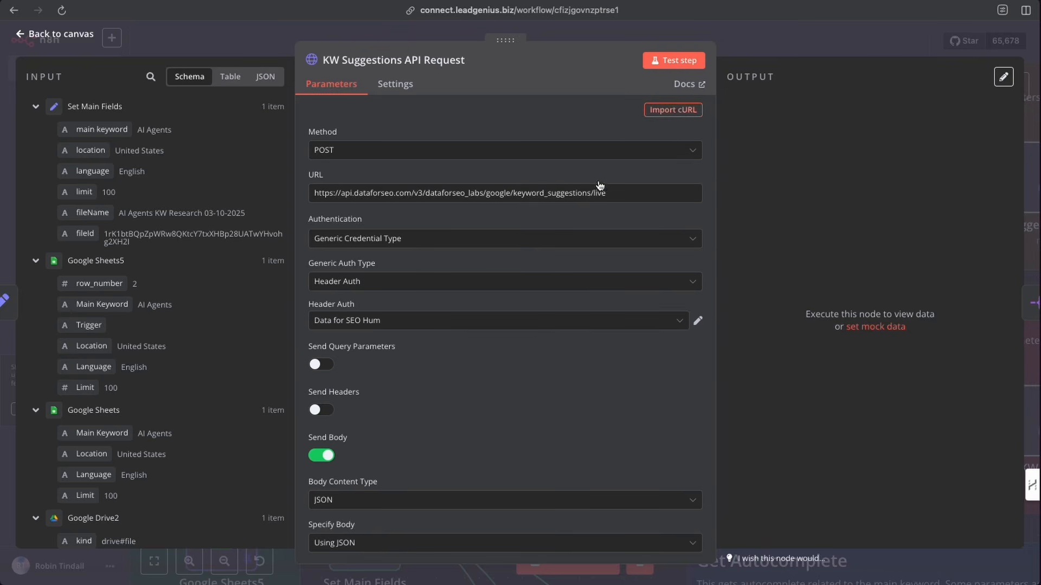
click(58, 36)
- Open the Keyword suggestions and Keyword ideas endpoint links from the API End points note and close them
scroll(302, 195, up, 5)
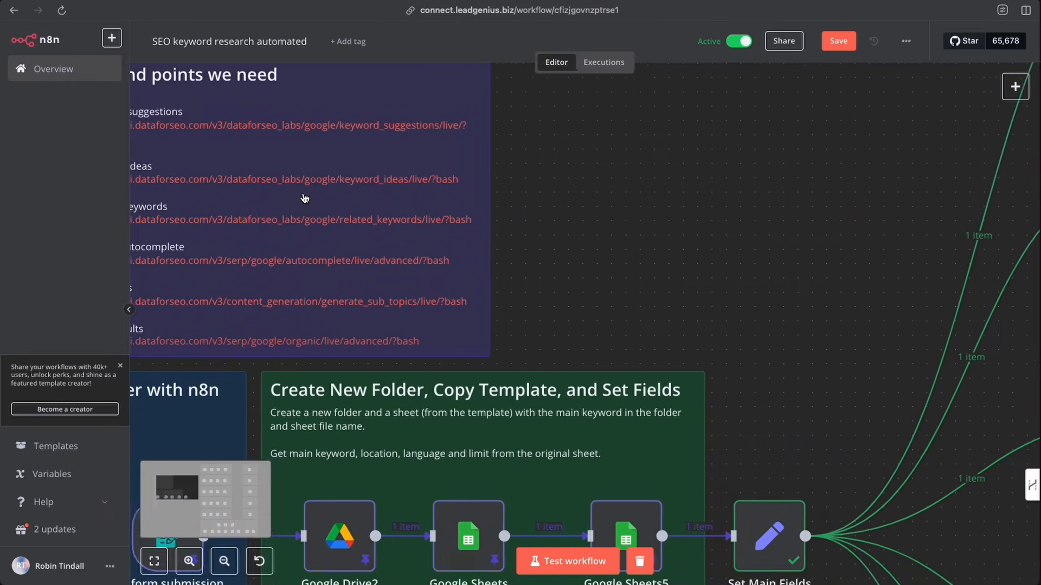
scroll(282, 184, up, 2)
click(278, 154)
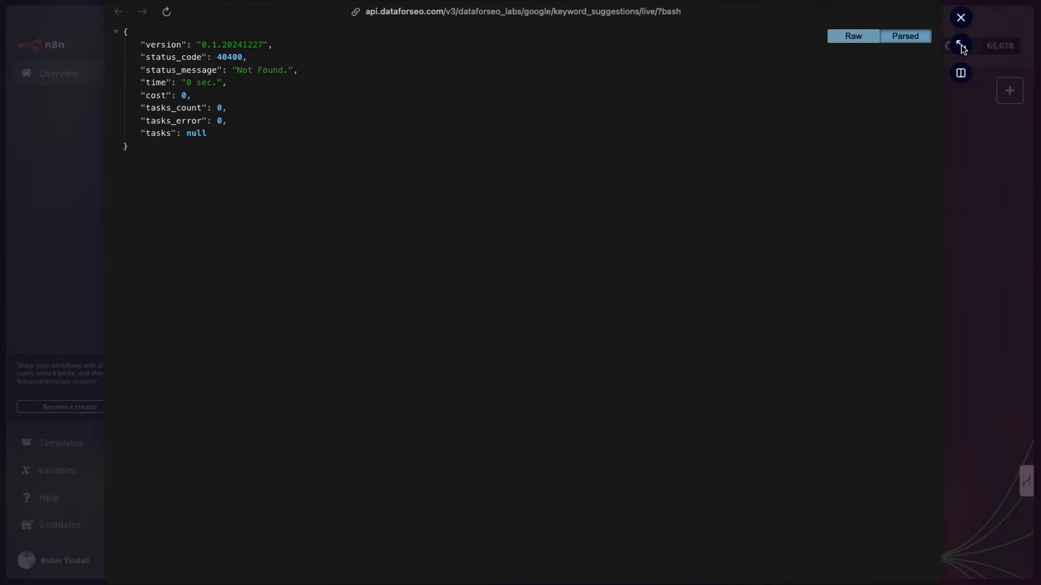
click(961, 17)
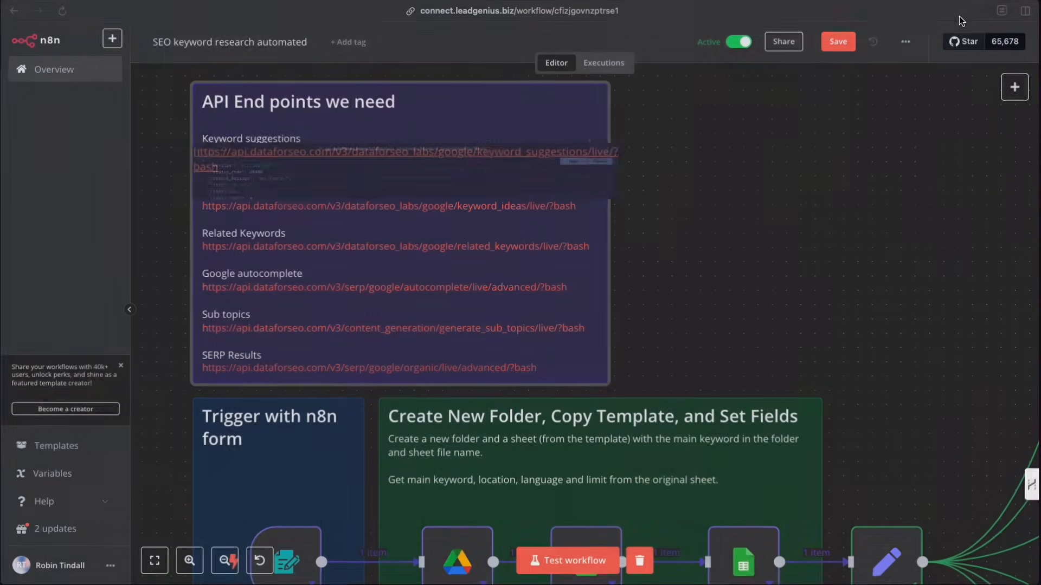
click(294, 156)
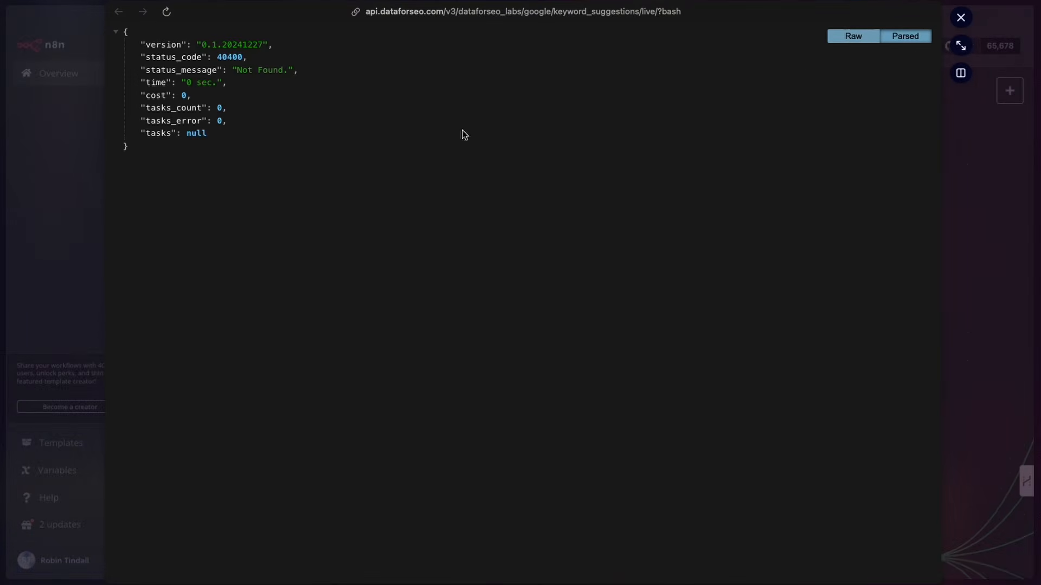
click(961, 18)
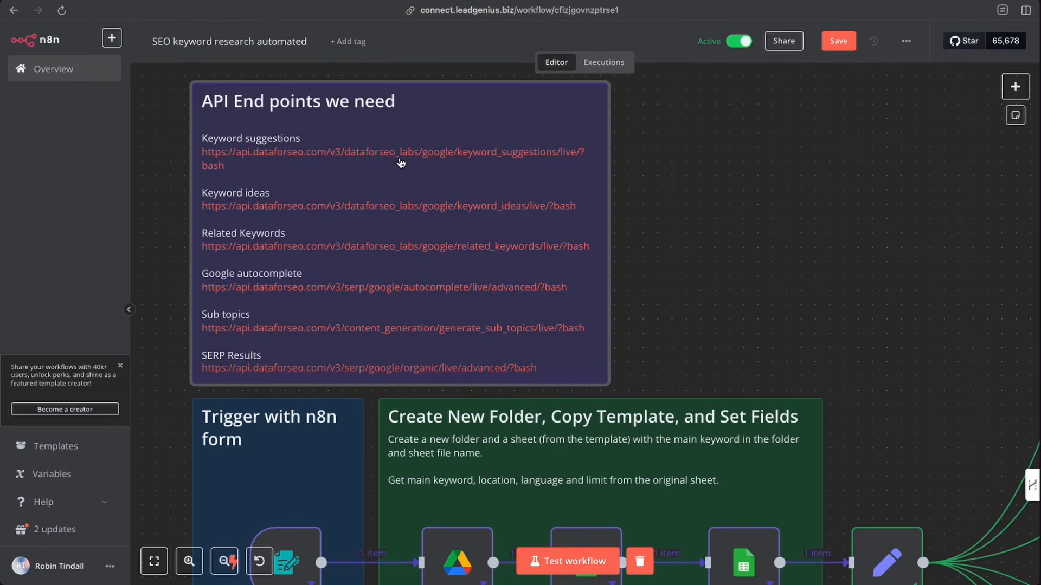
click(340, 207)
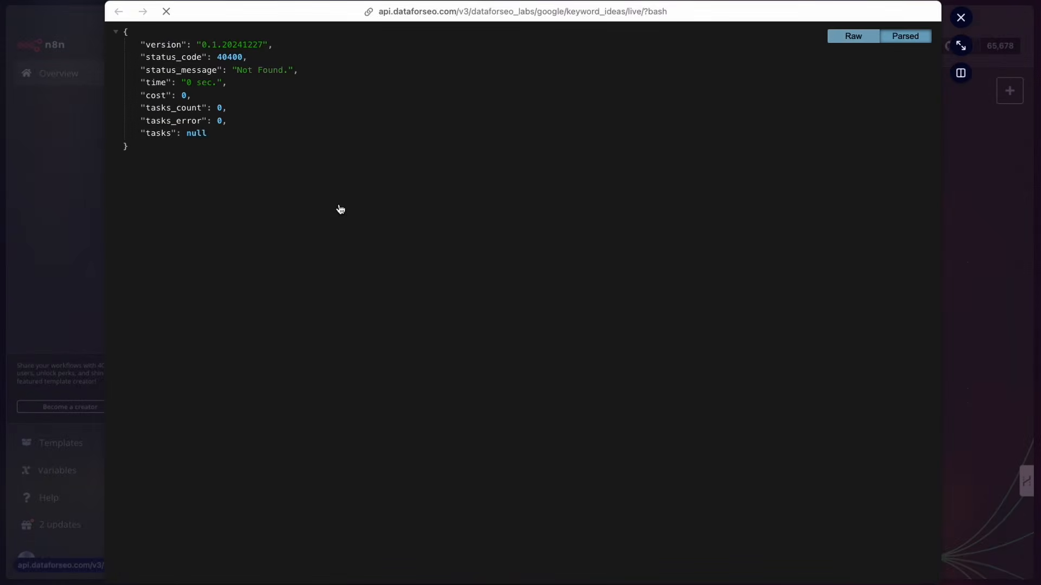
click(961, 17)
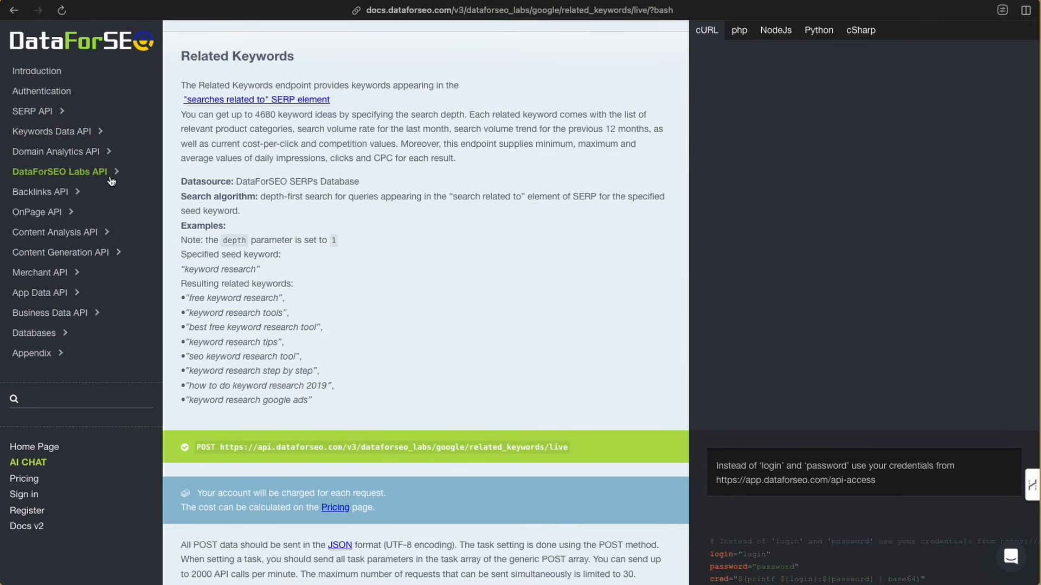
- Browse the DataForSEO Labs API docs to the Keyword Suggestions page and select its POST endpoint URL
click(118, 172)
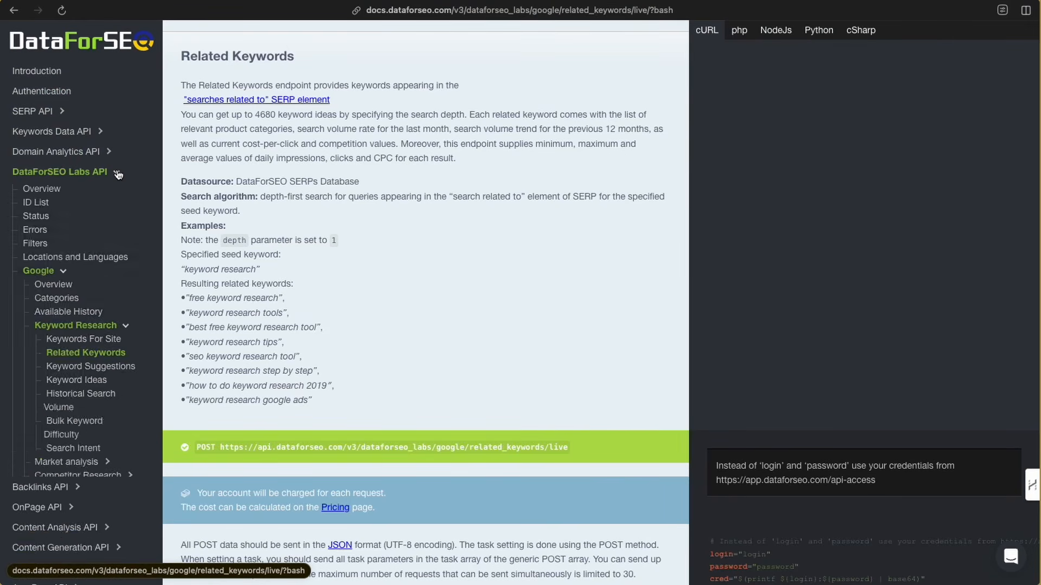
scroll(79, 321, down, 1)
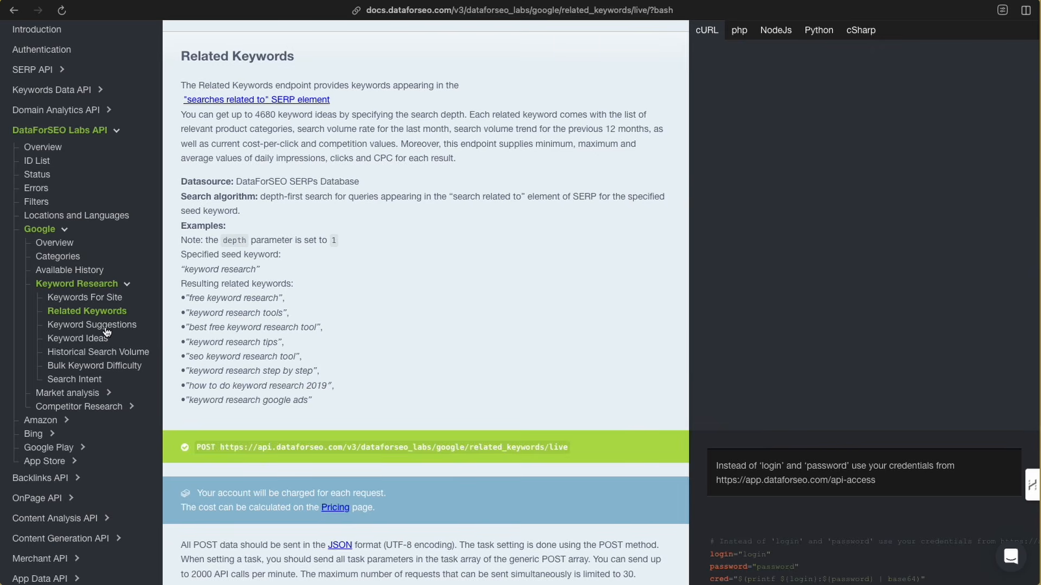
click(106, 331)
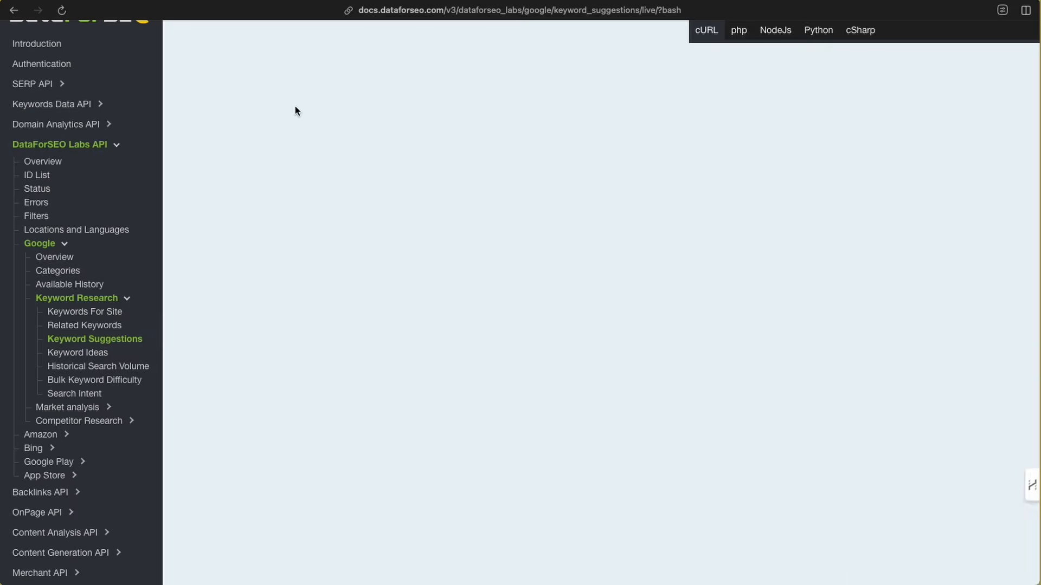
scroll(273, 113, down, 1)
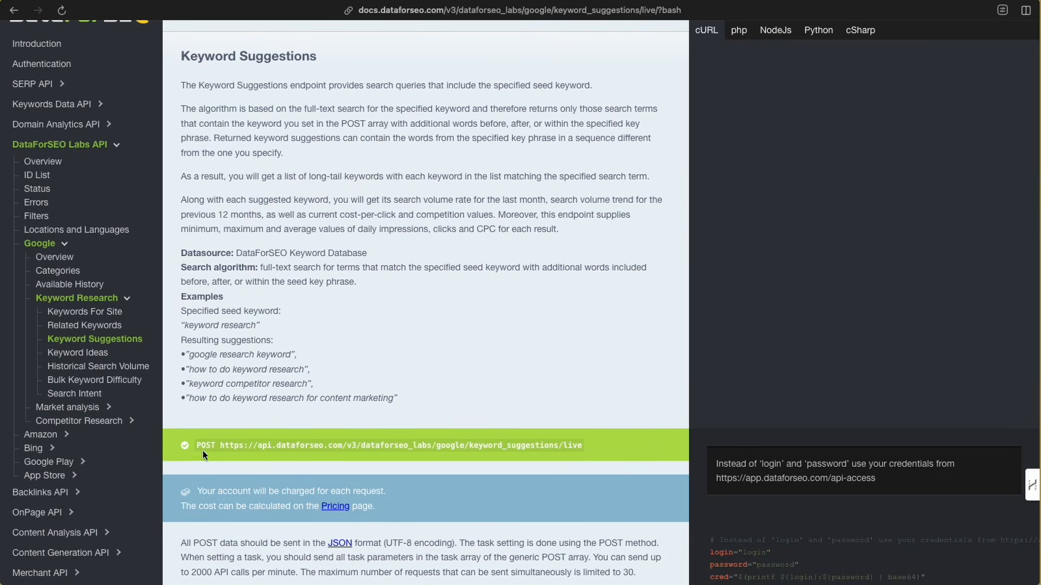
drag(220, 446, 584, 442)
scroll(798, 372, down, 6)
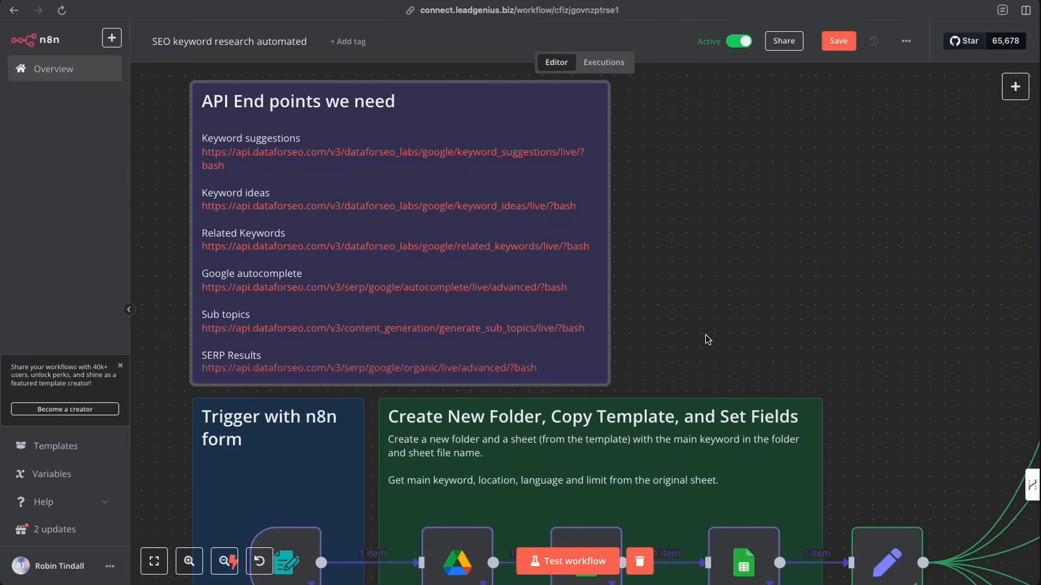
- Add a new HTTP Request node to the canvas
scroll(711, 342, down, 5)
scroll(718, 210, right, 5)
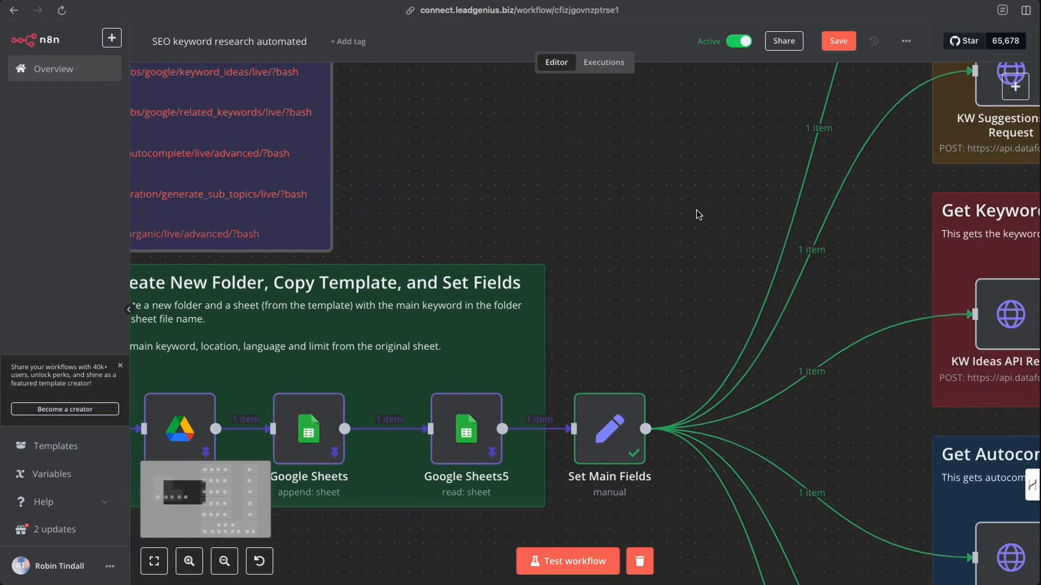
scroll(703, 214, up, 3)
scroll(686, 216, right, 2)
scroll(638, 216, up, 3)
scroll(596, 212, right, 3)
scroll(580, 214, right, 1)
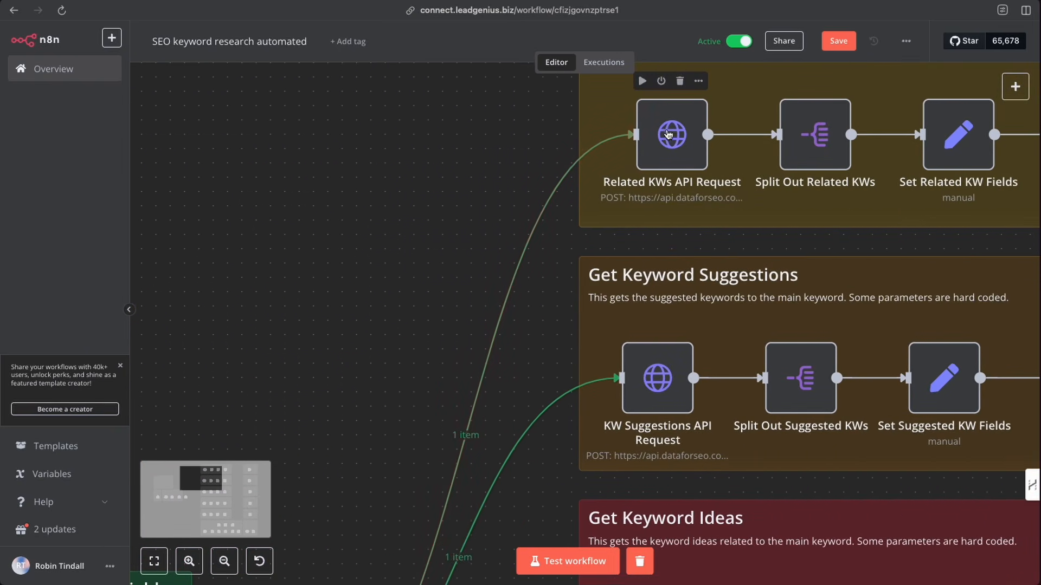
click(1015, 88)
text(http)
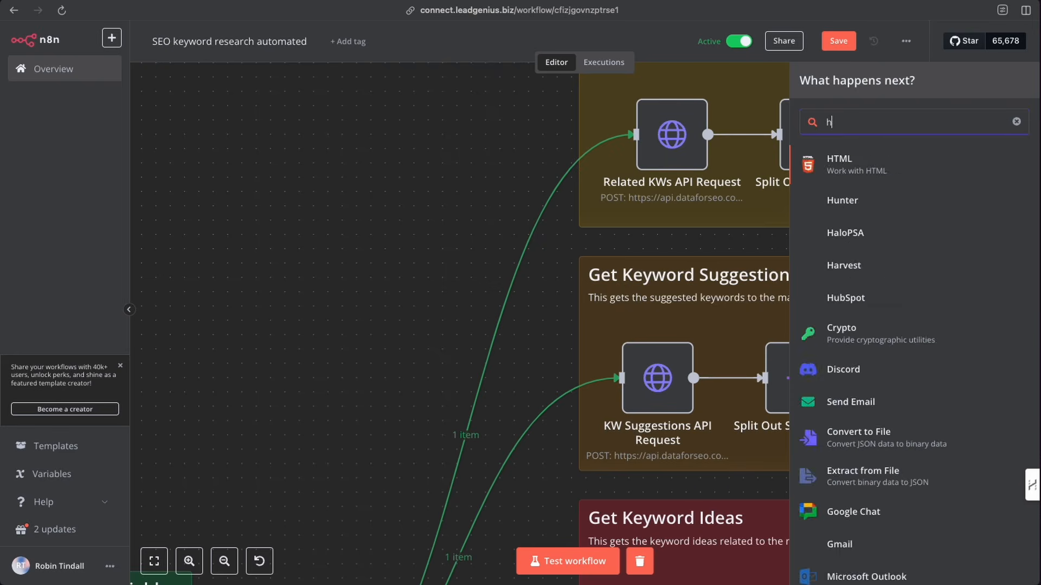
click(878, 169)
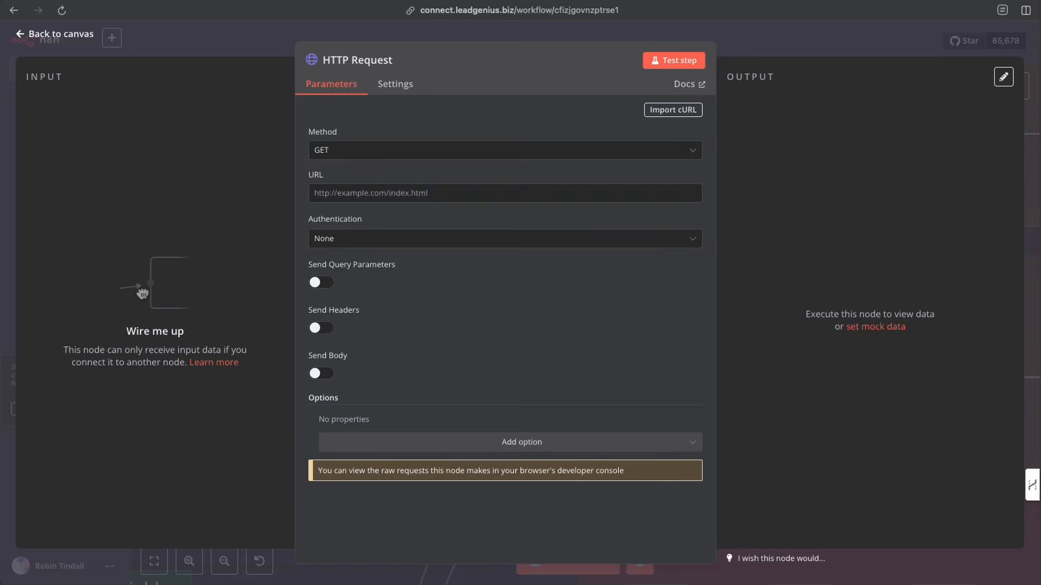
- Copy the Keyword Suggestions cURL example from the docs and import it into the HTTP Request node
key(ctrl+Tab)
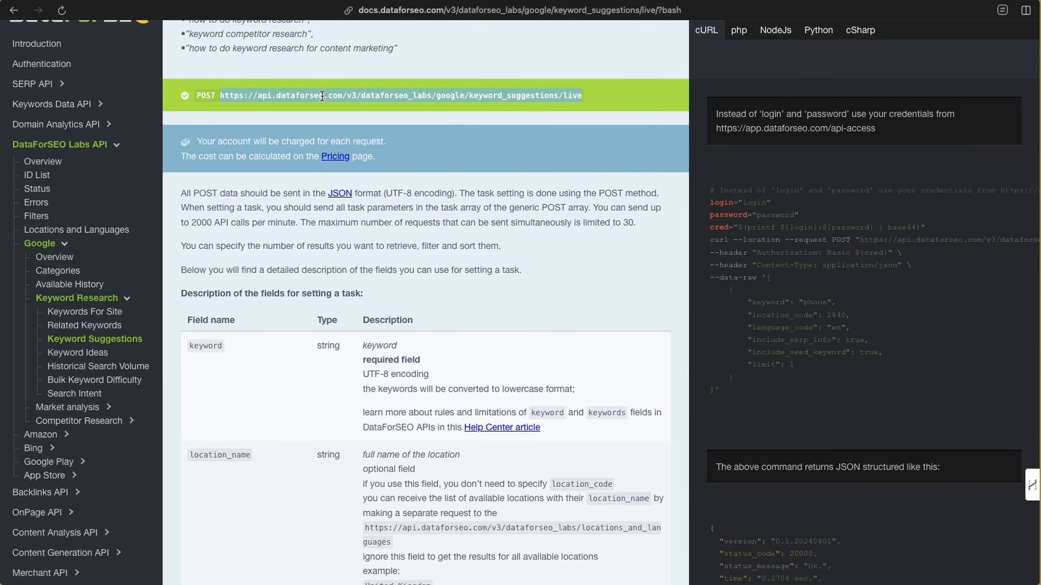
mouse_move(773, 220)
drag(711, 240, 735, 396)
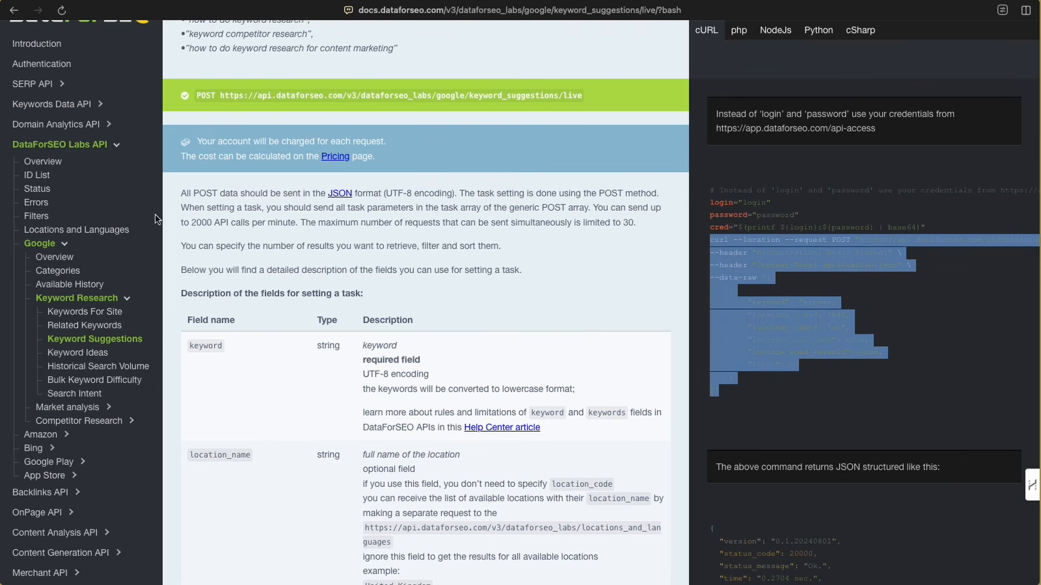
click(1, 187)
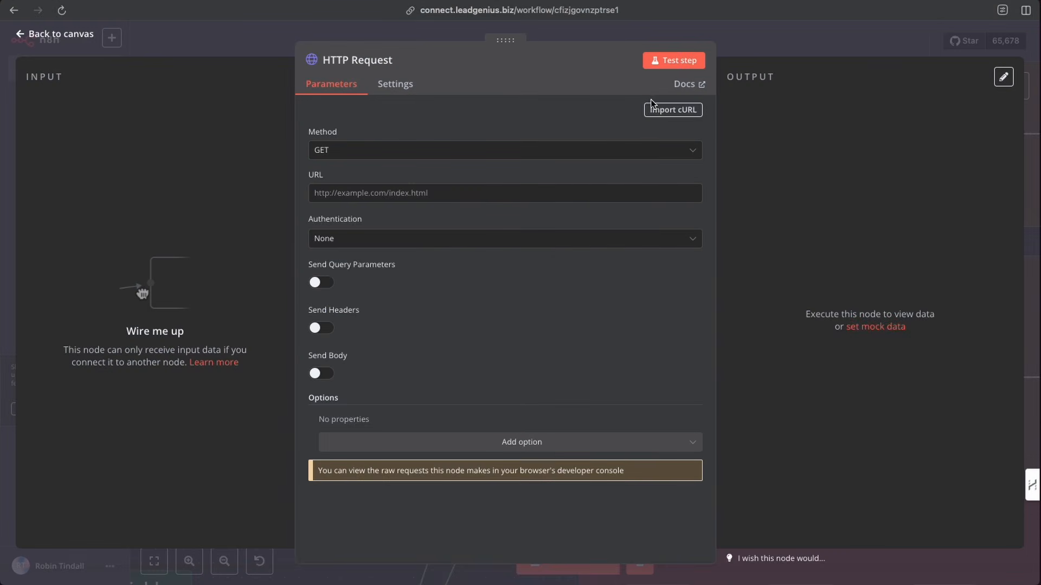
click(661, 117)
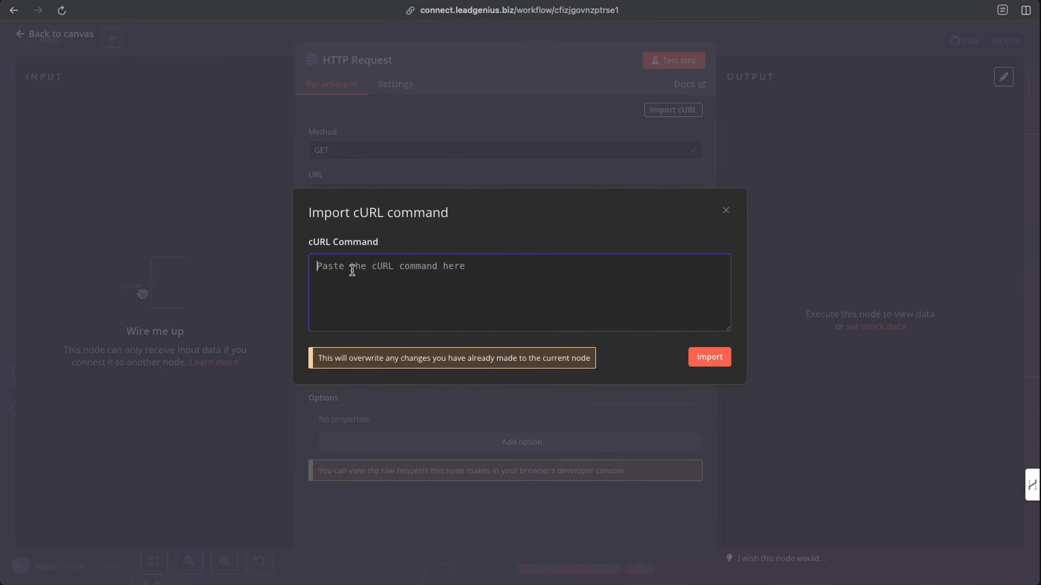
key(ctrl+v)
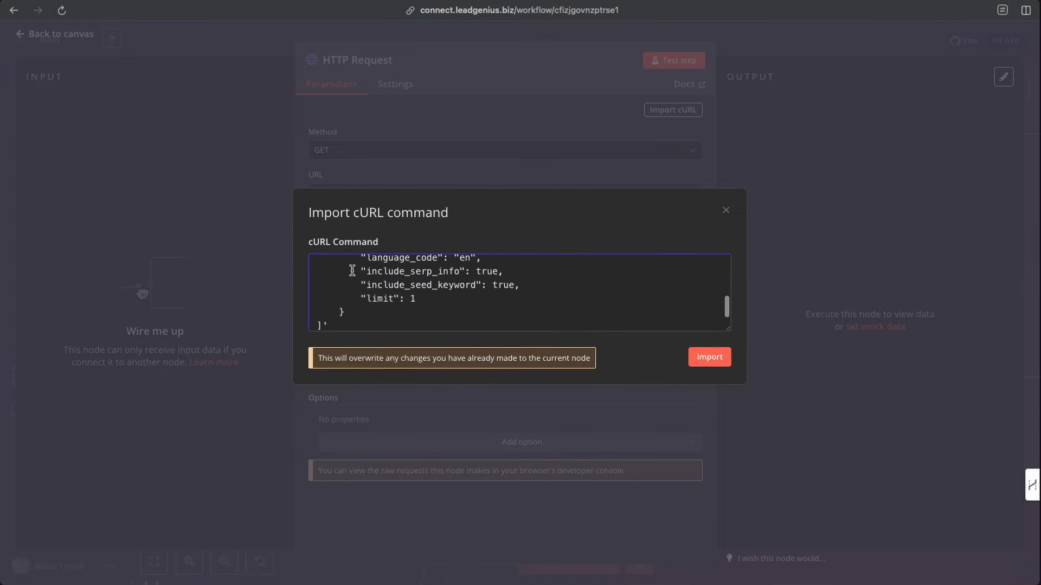
click(709, 359)
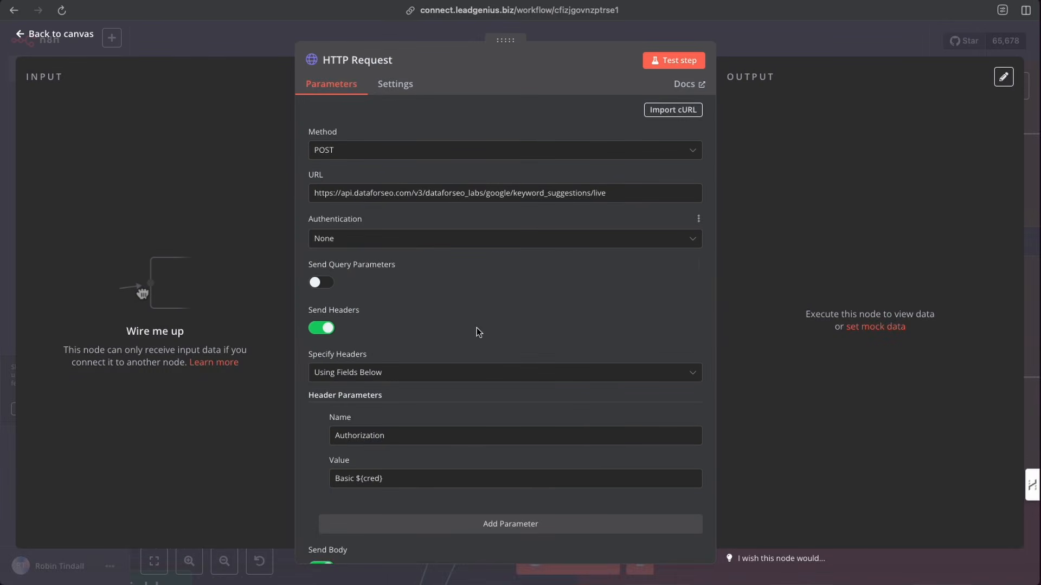
- Delete the imported Authorization header parameter from the HTTP Request node
scroll(477, 337, down, 5)
scroll(474, 339, down, 3)
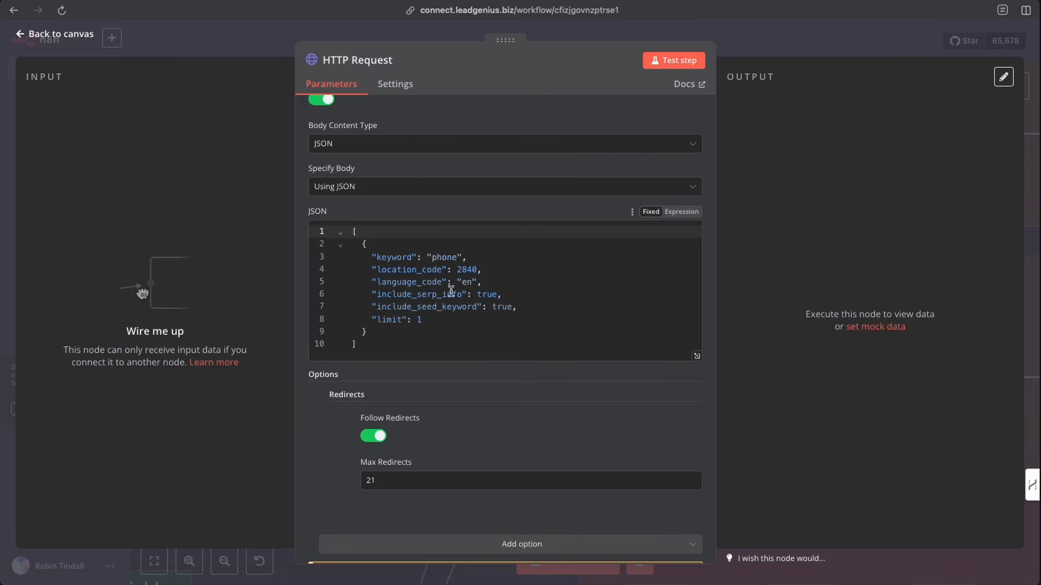
scroll(451, 291, up, 10)
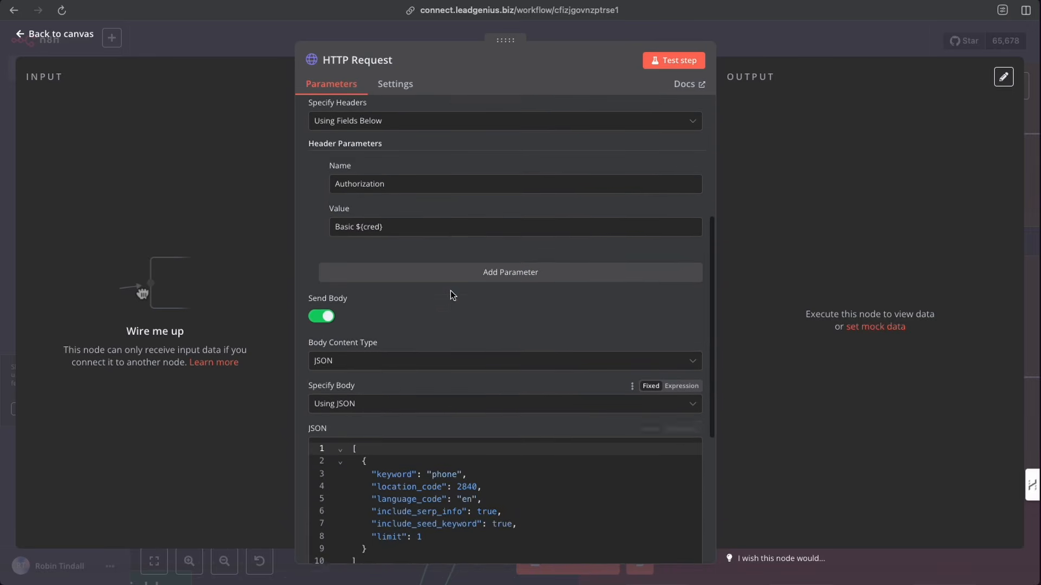
scroll(450, 295, down, 5)
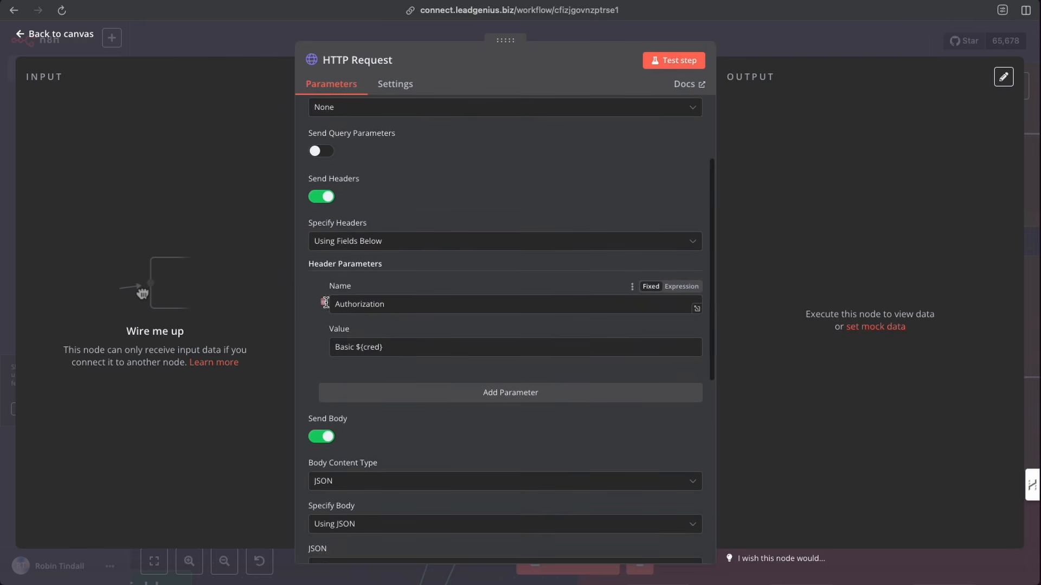
click(324, 303)
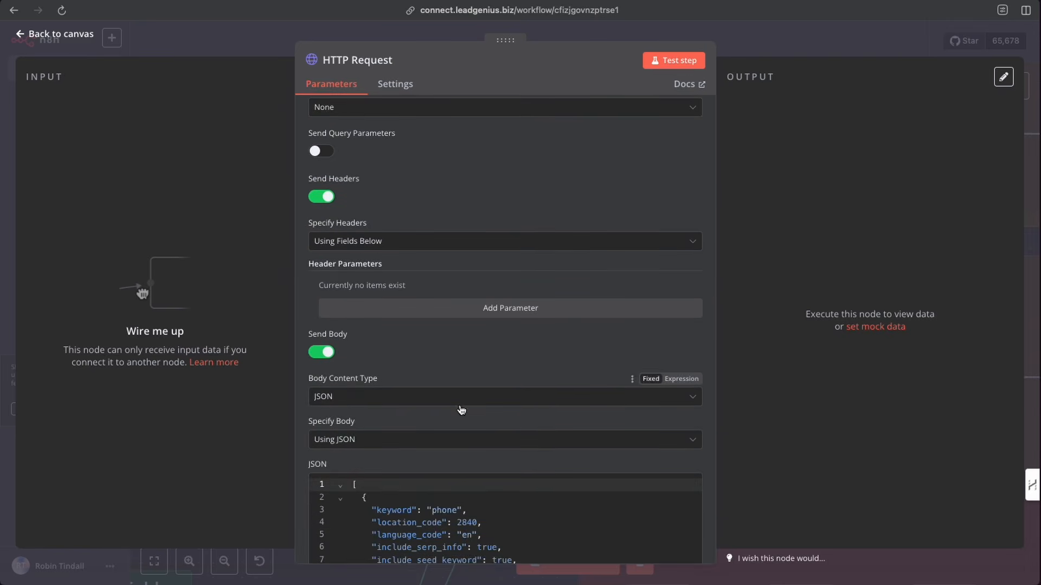
scroll(460, 410, down, 5)
scroll(460, 407, up, 8)
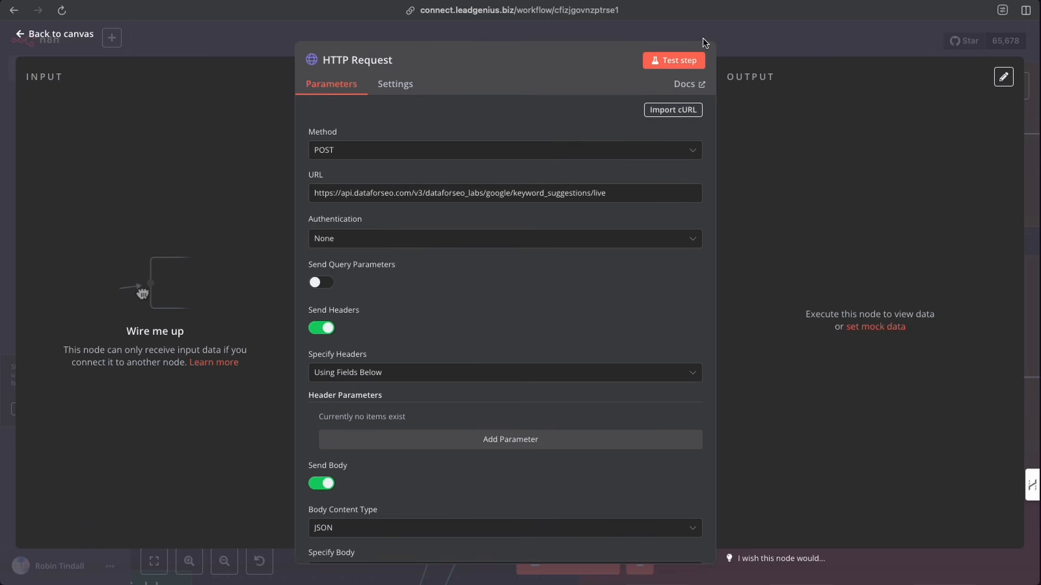
- Return to the canvas and move the new HTTP Request node above the API End points note
click(67, 34)
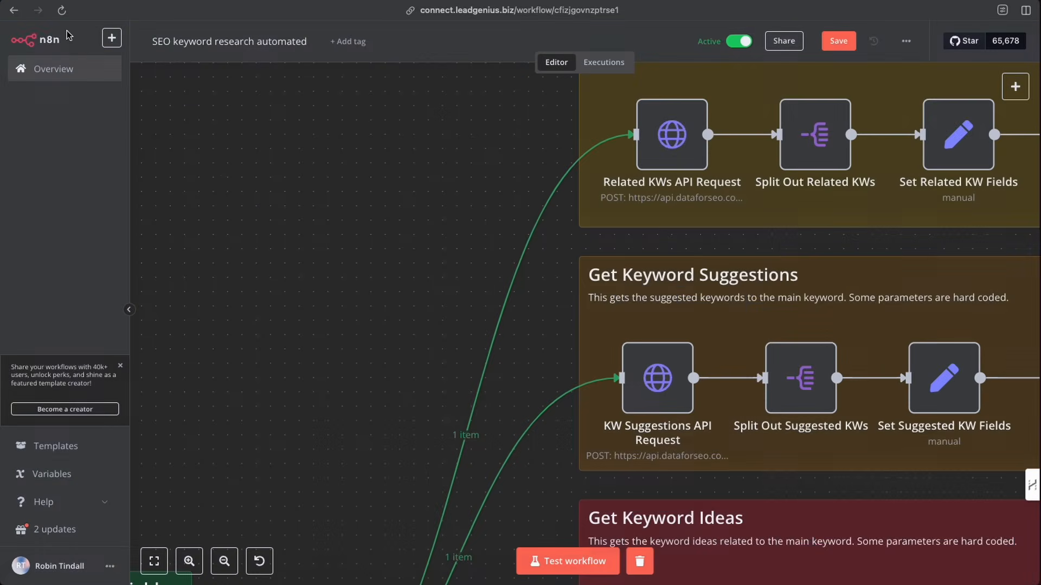
click(222, 569)
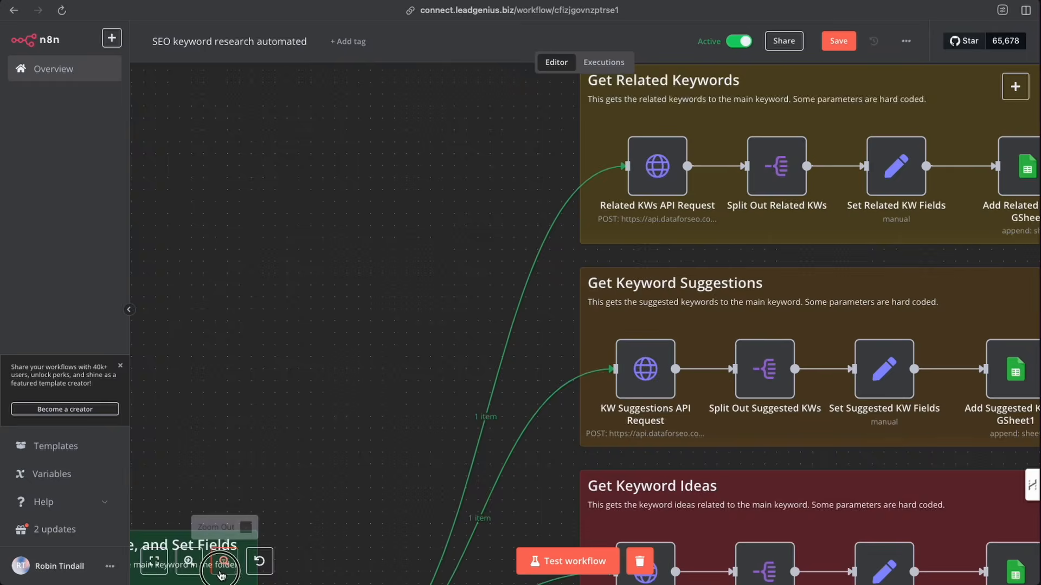
click(222, 569)
click(221, 569)
click(222, 569)
click(222, 569)
click(222, 569)
click(222, 569)
click(222, 569)
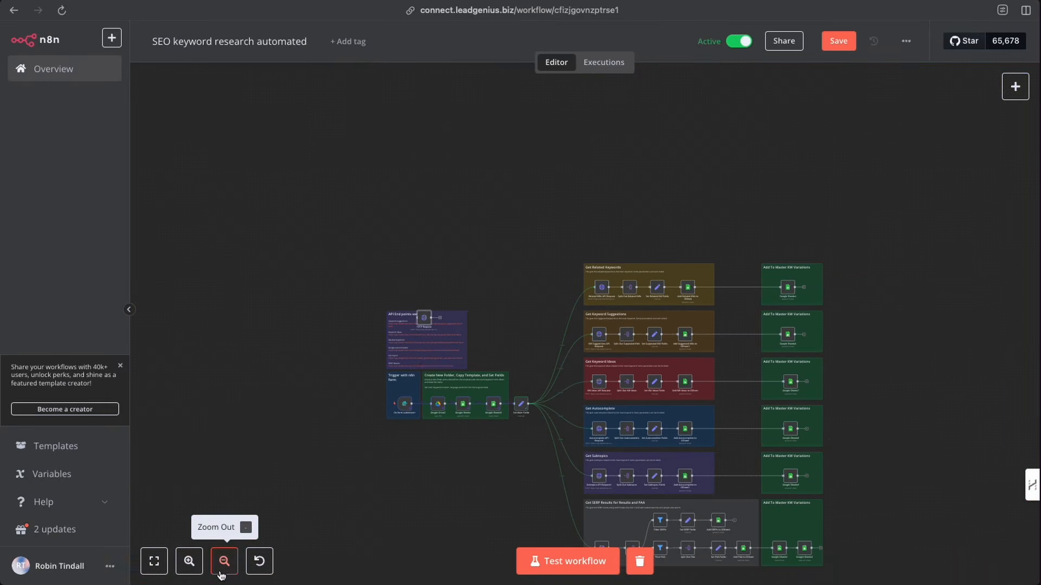
click(424, 316)
drag(424, 317, 424, 253)
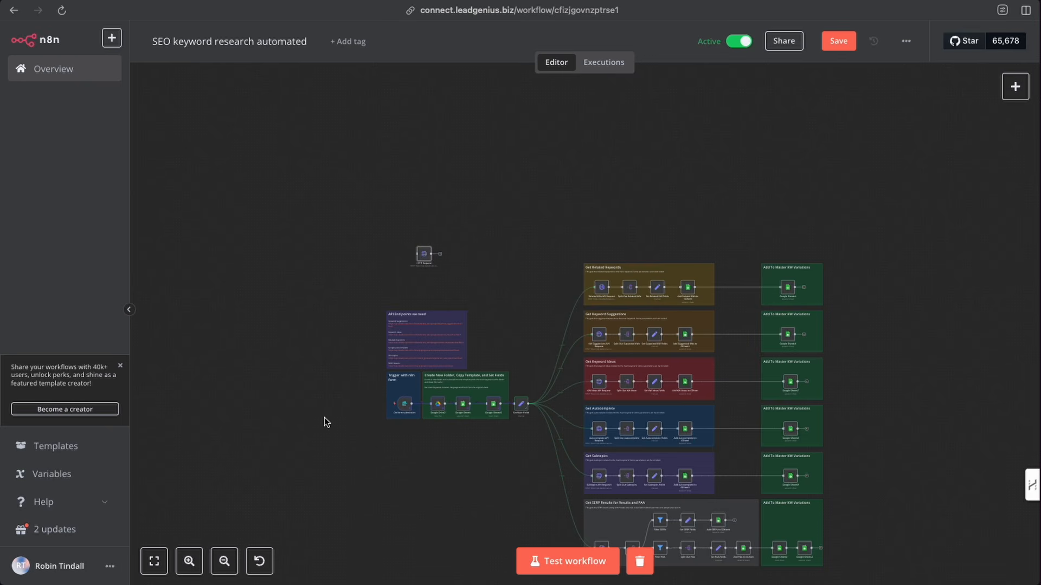
- Open the existing Related KWs API Request node to examine its authentication and request settings
key(plus)
key(plus)
key(plus)
scroll(318, 228, left, 3)
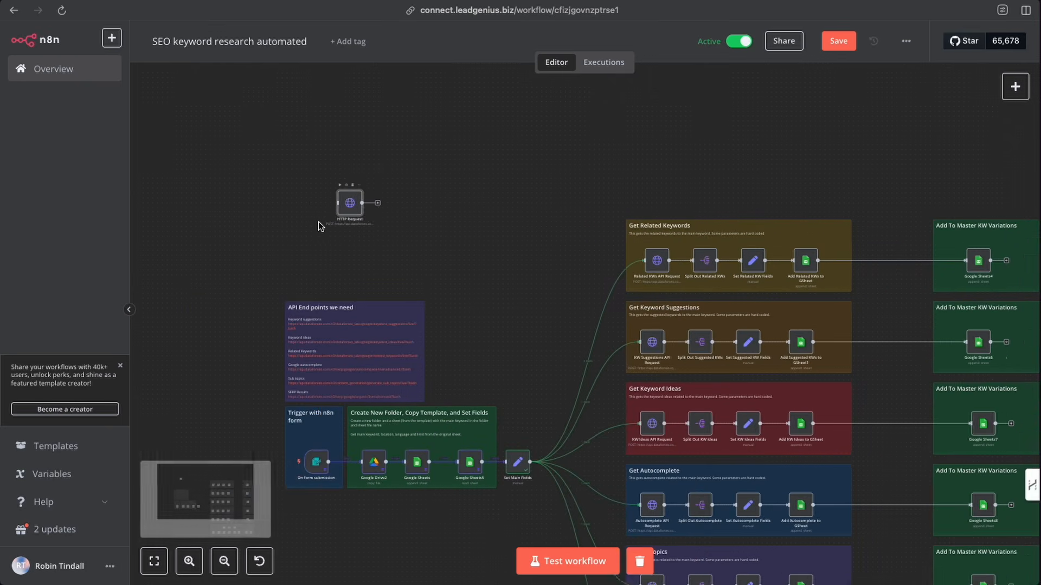
key(plus)
key(plus)
scroll(422, 181, up, 1)
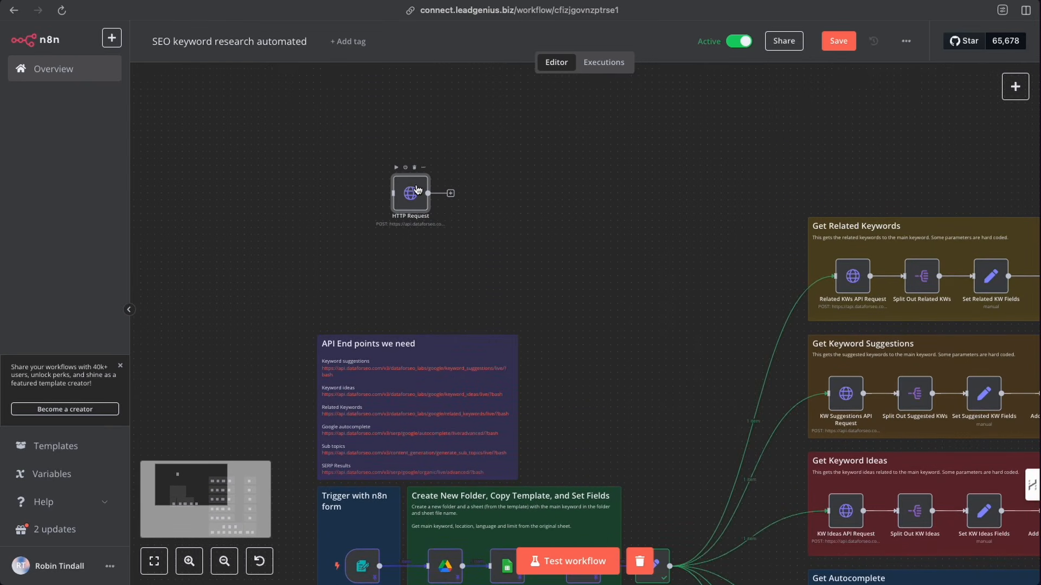
click(414, 171)
scroll(627, 302, right, 4)
scroll(627, 302, down, 2)
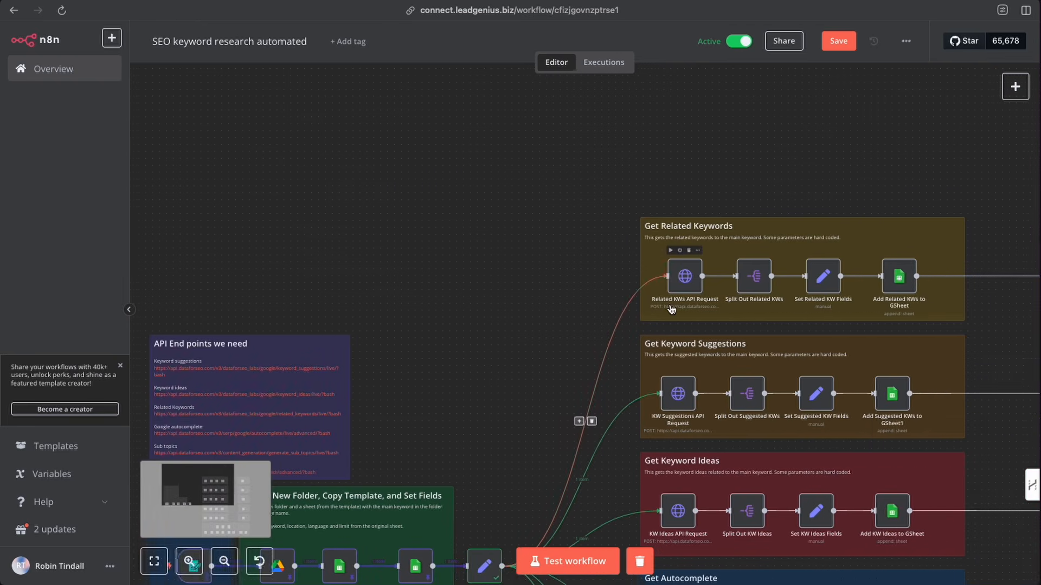
scroll(640, 311, right, 1)
key(plus)
key(plus)
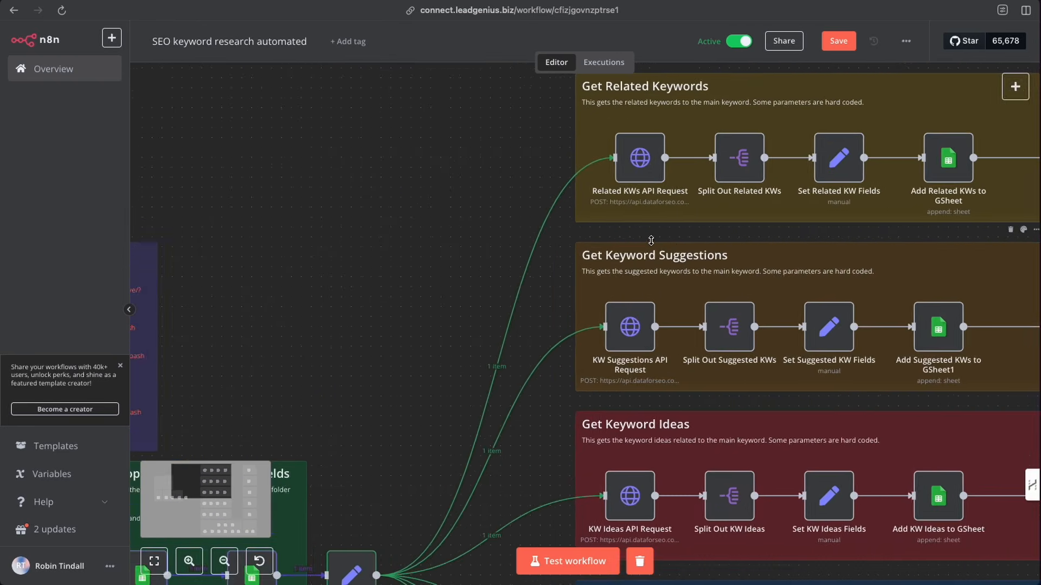
key(plus)
scroll(616, 257, right, 2)
key(plus)
key(plus)
scroll(590, 270, up, 2)
scroll(572, 271, right, 3)
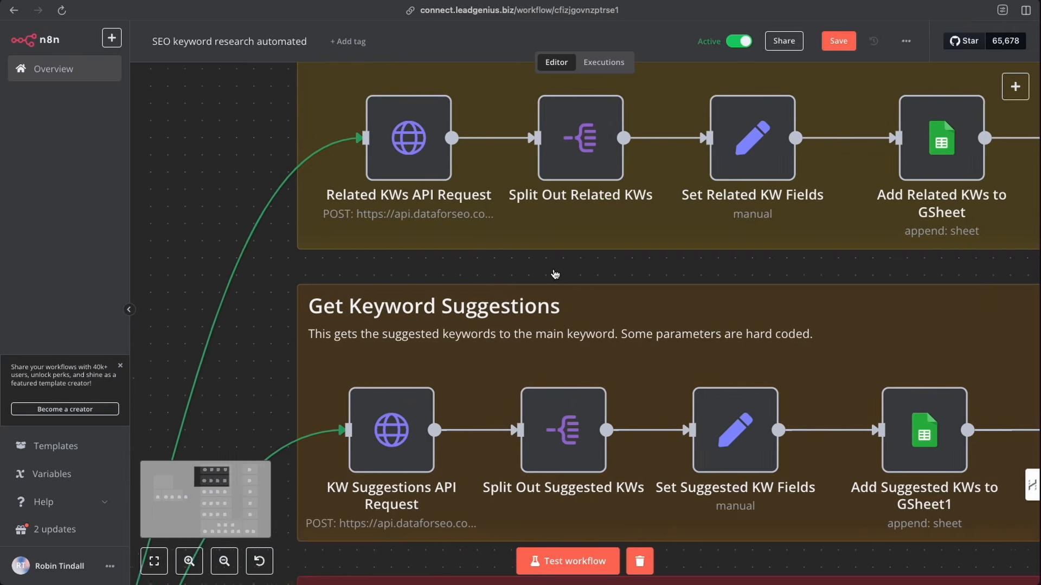
scroll(551, 278, up, 1)
scroll(551, 279, right, 2)
scroll(531, 276, up, 2)
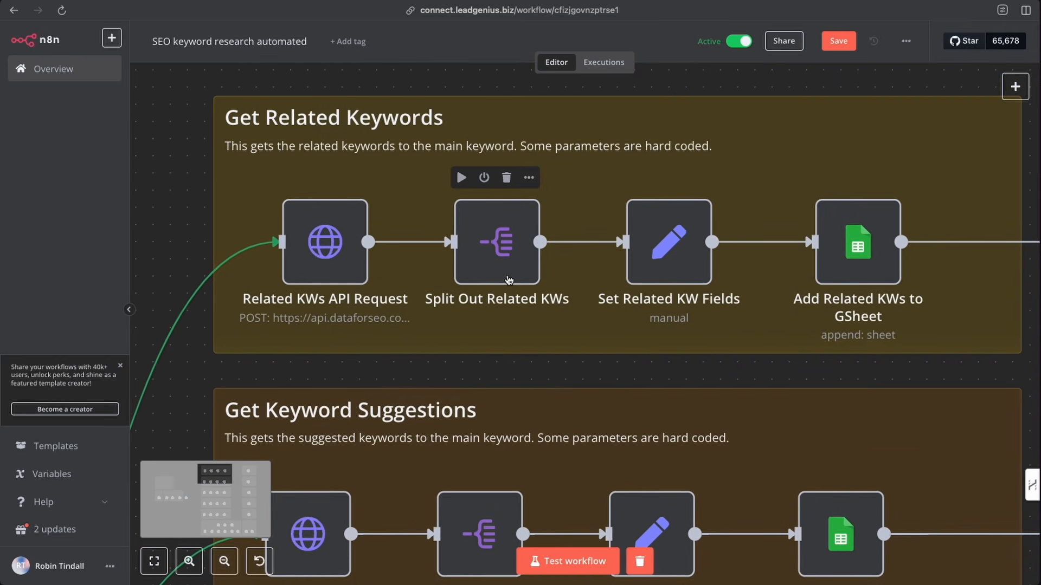
scroll(509, 280, right, 1)
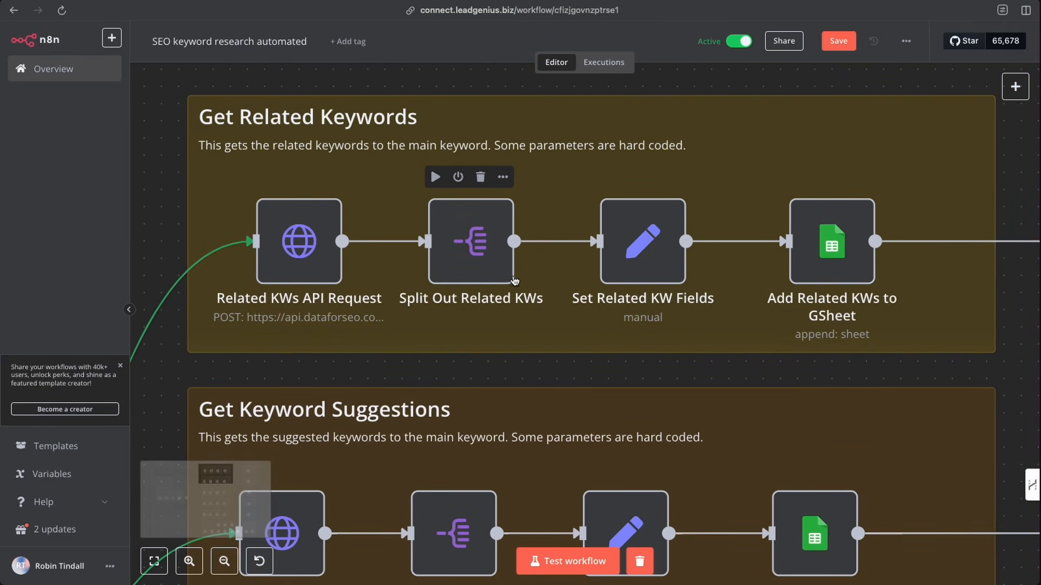
double_click(296, 245)
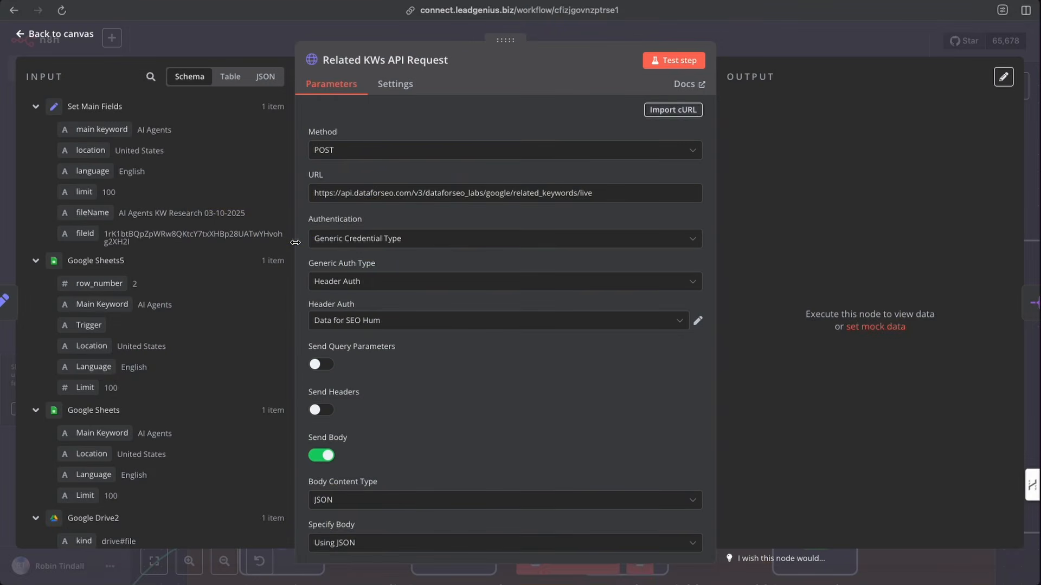
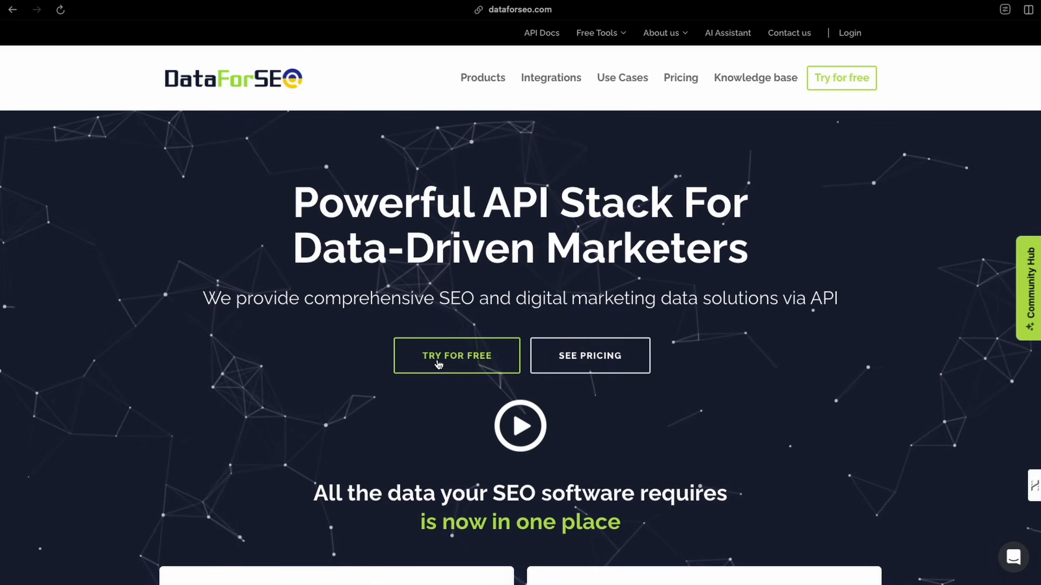
- Log in to the DataForSEO dashboard and open the API Access section with the API credentials
click(851, 34)
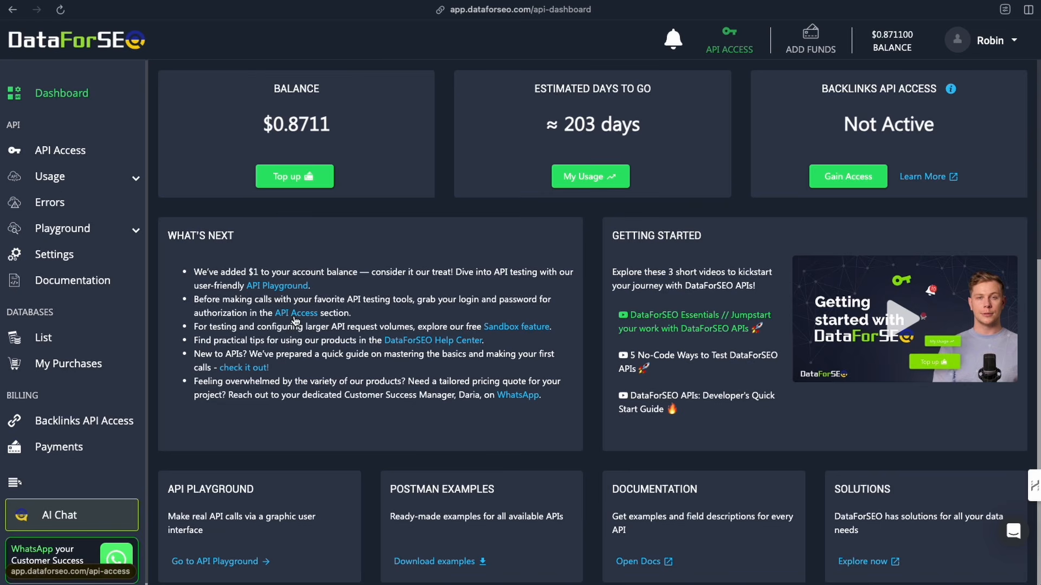
drag(196, 302, 372, 313)
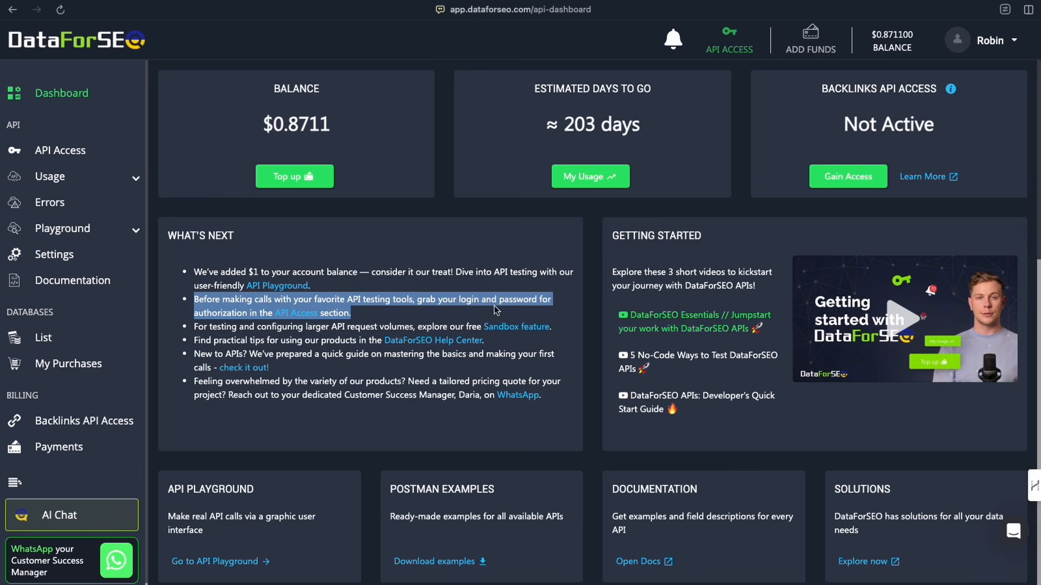
drag(356, 340, 345, 340)
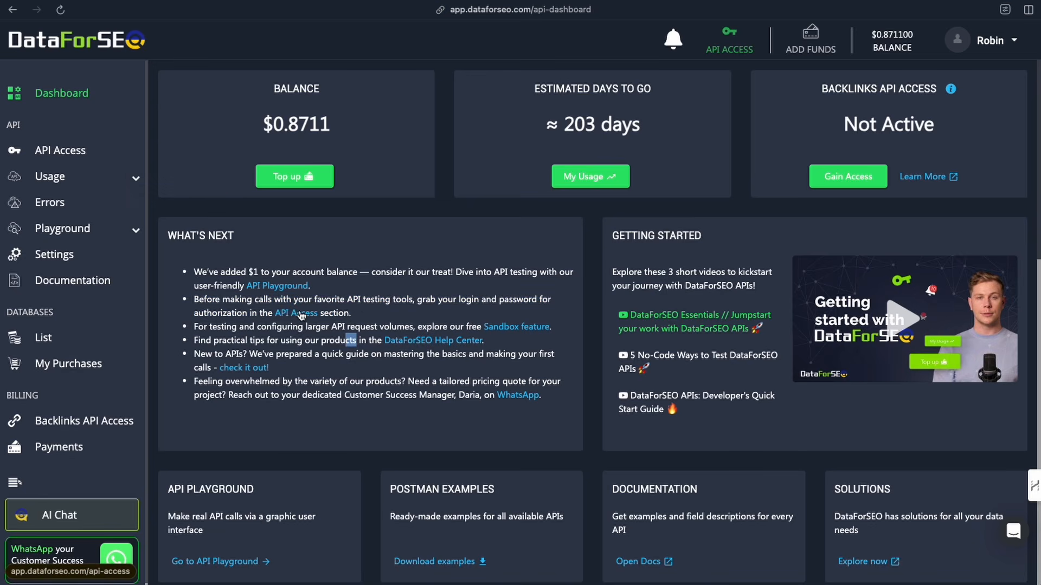
click(299, 312)
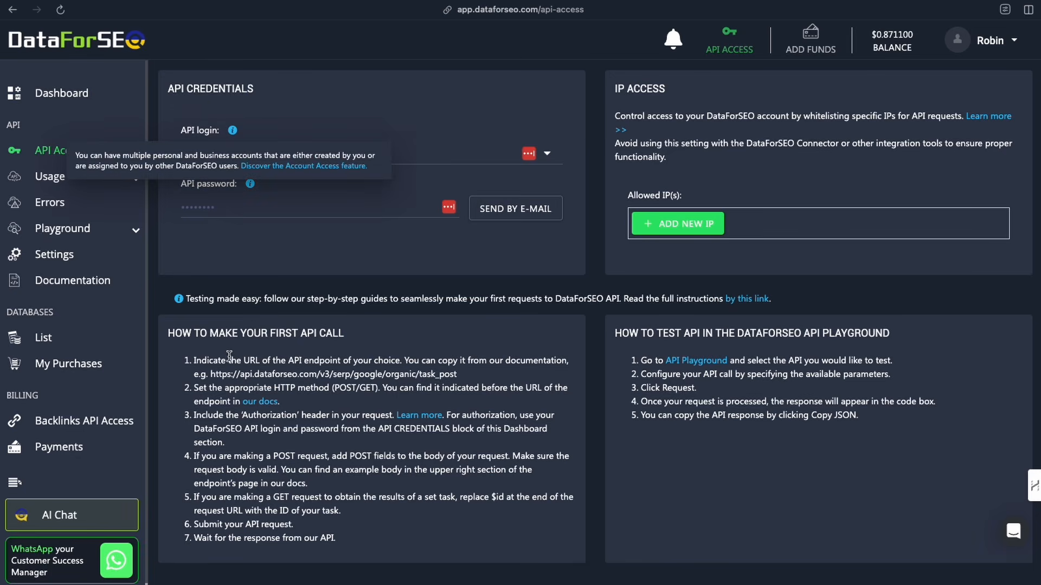
- Read the first-API-call instructions and open the linked Authentication documentation
drag(261, 361, 425, 361)
drag(194, 389, 324, 389)
drag(194, 416, 233, 443)
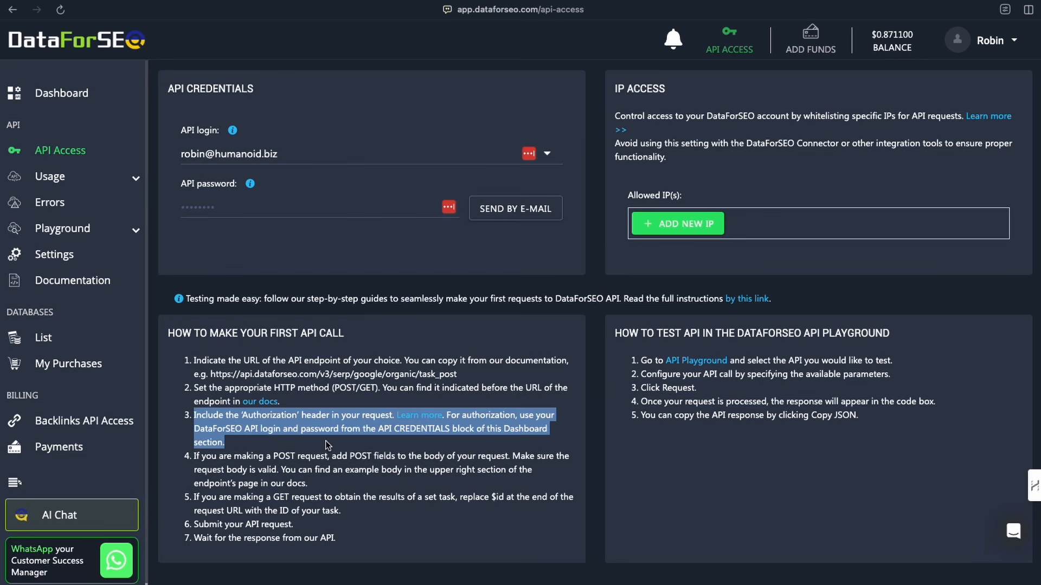
click(360, 446)
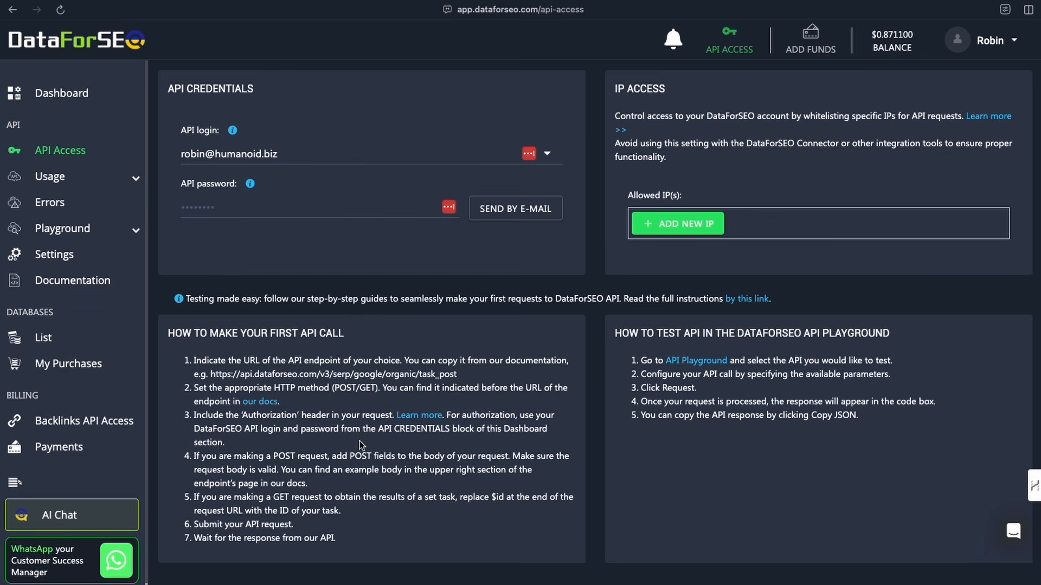
click(421, 416)
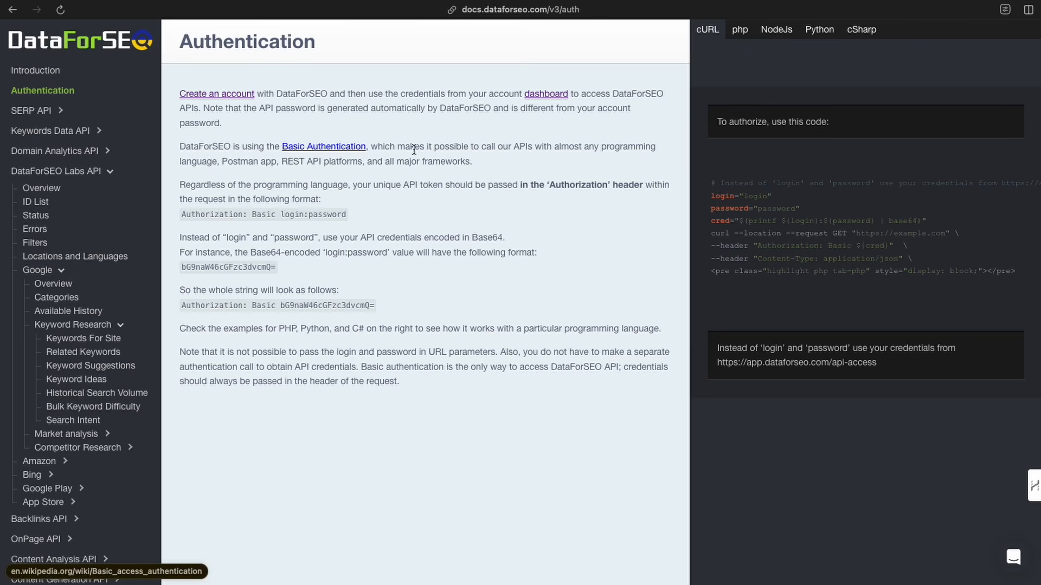
- Read the Authentication docs on the Authorization header format and Base64-encoded login:password
drag(179, 186, 651, 191)
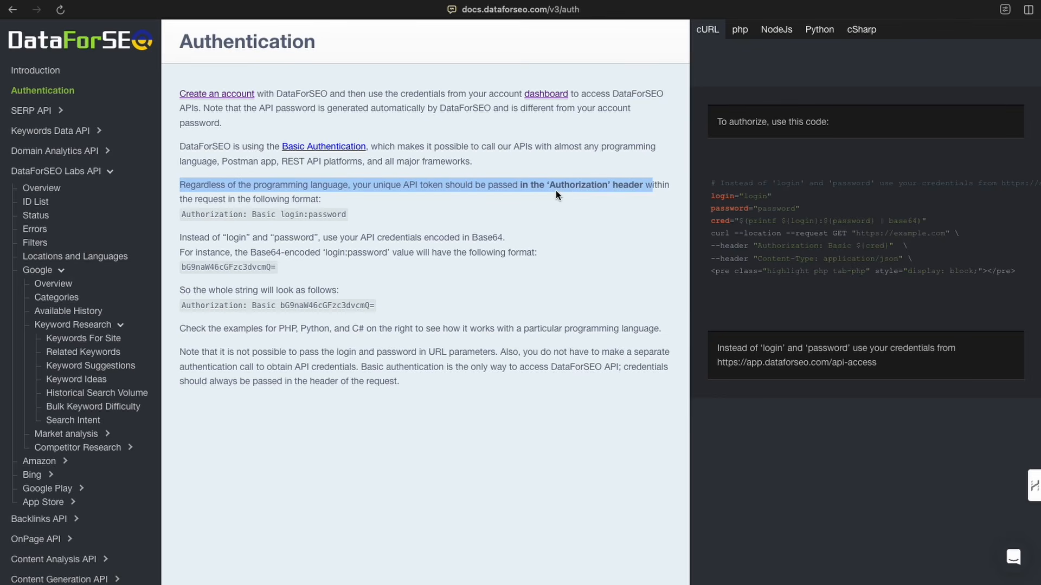
click(624, 191)
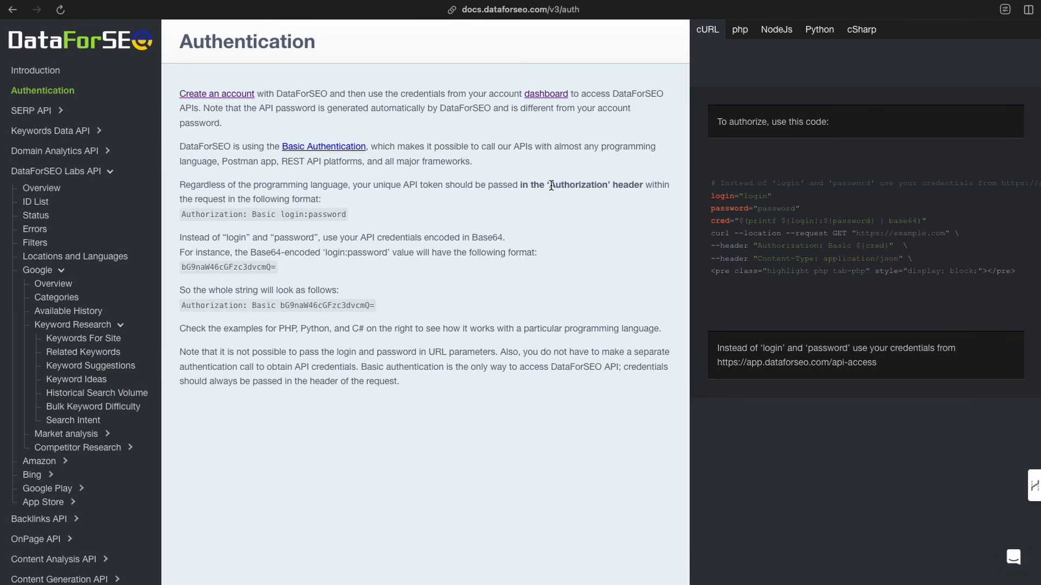
drag(549, 186, 645, 185)
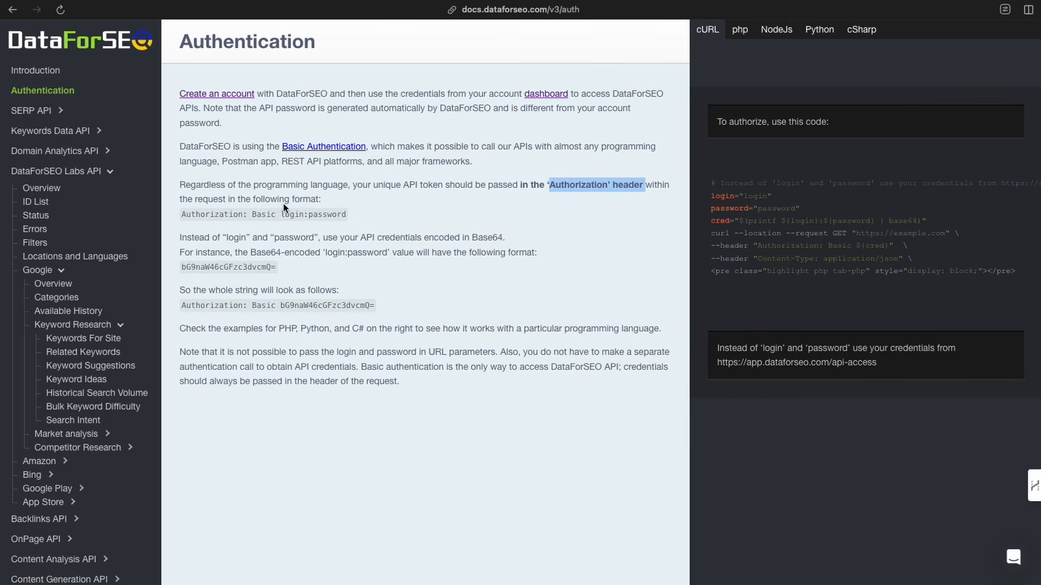
drag(184, 214, 374, 225)
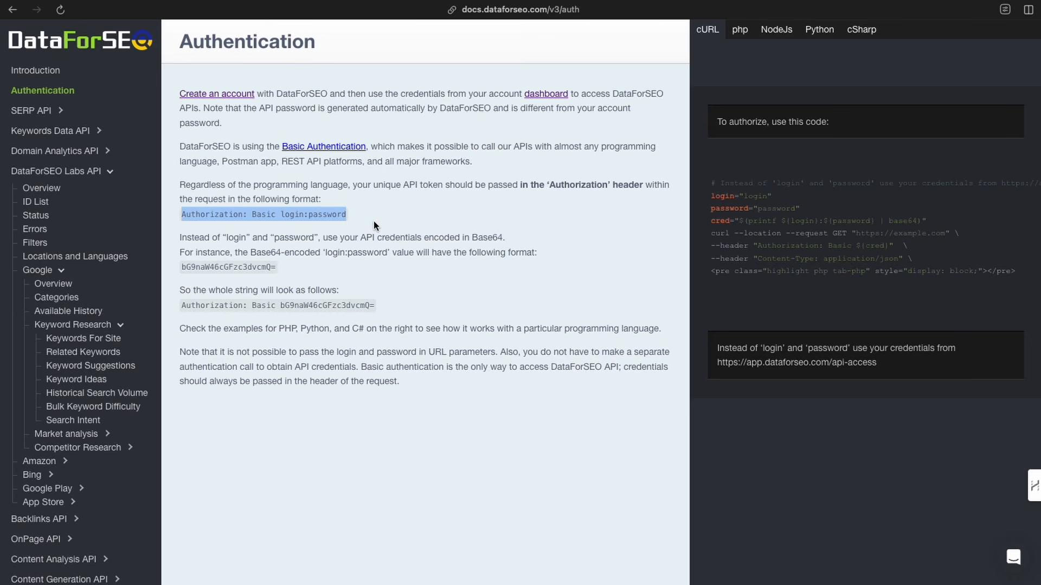
click(374, 226)
drag(184, 215, 372, 213)
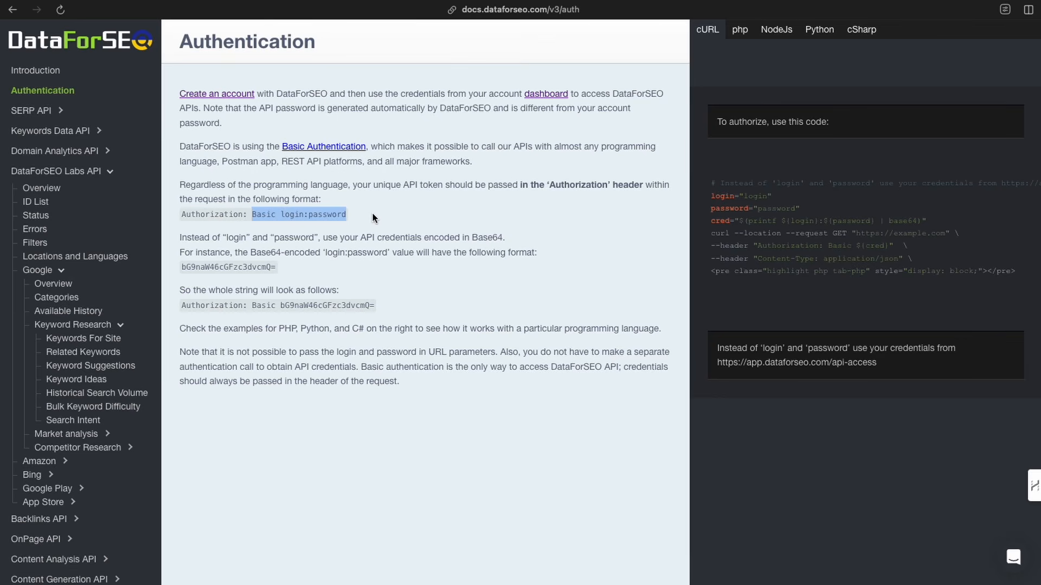
click(365, 223)
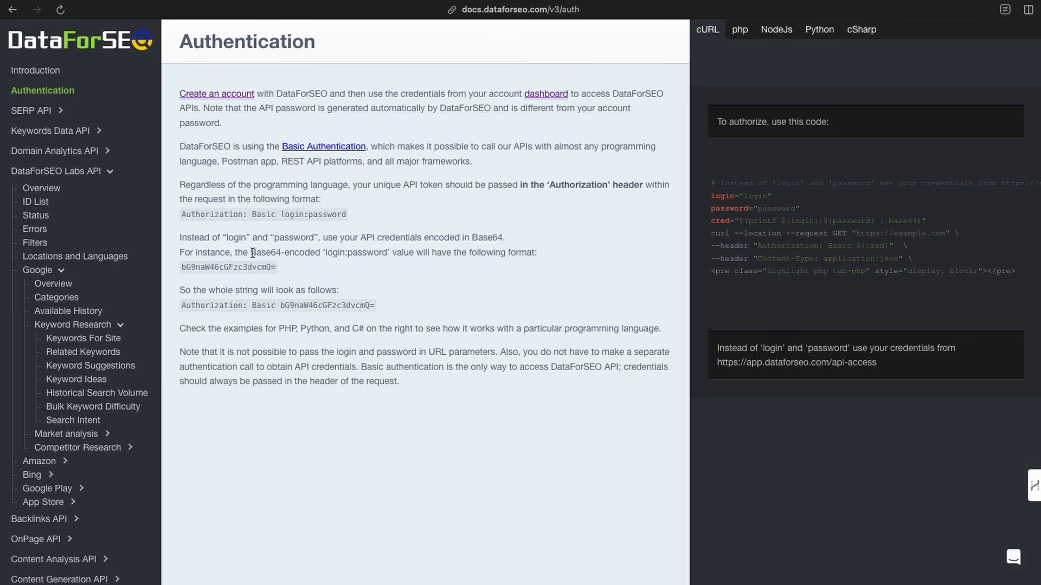
drag(472, 238, 511, 243)
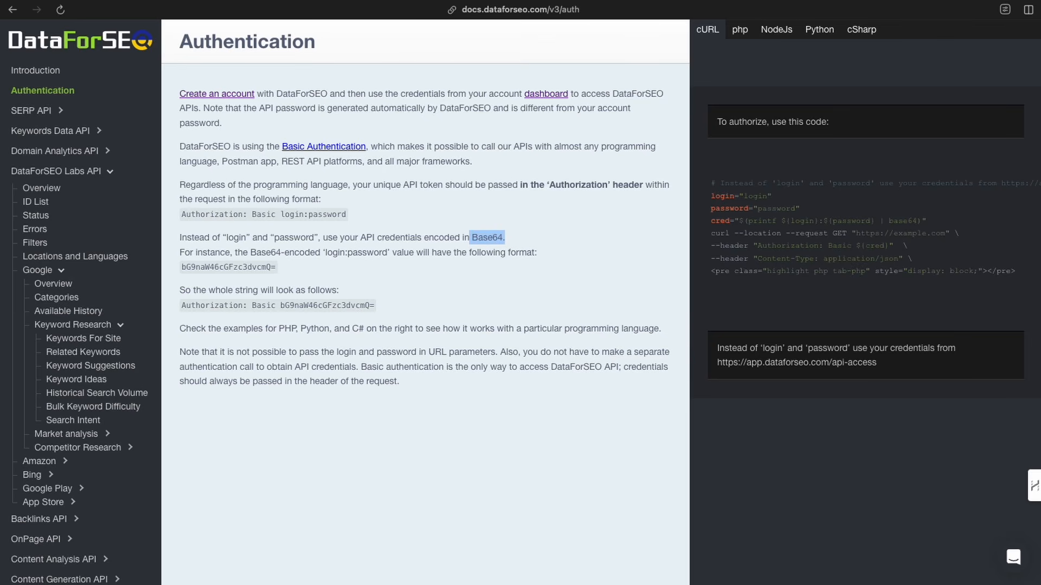
- Open a Base64 encoding site in a new tab and switch it to Encode mode
key(super+t)
text(base)
key(Return)
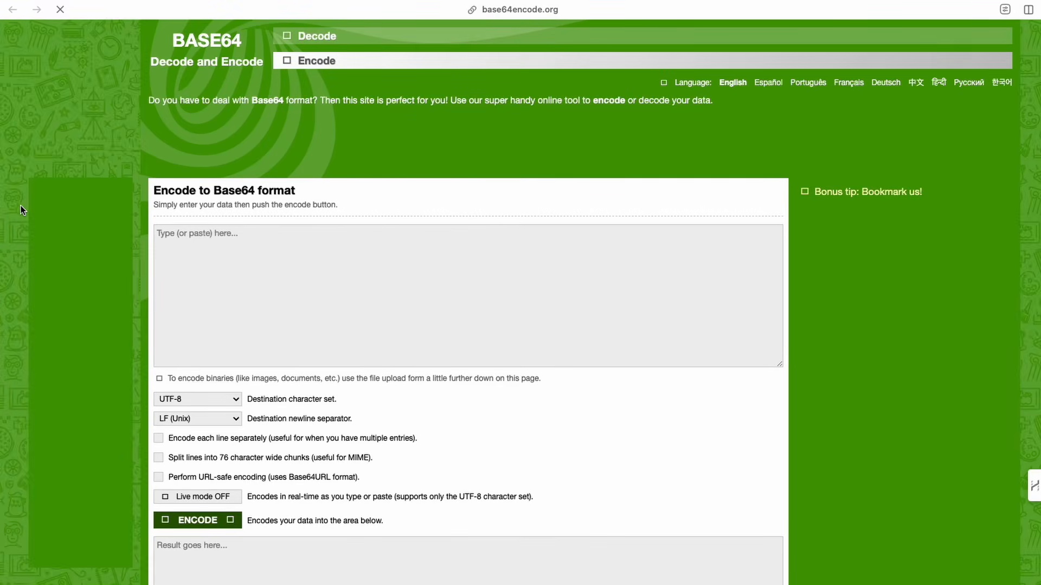
click(310, 39)
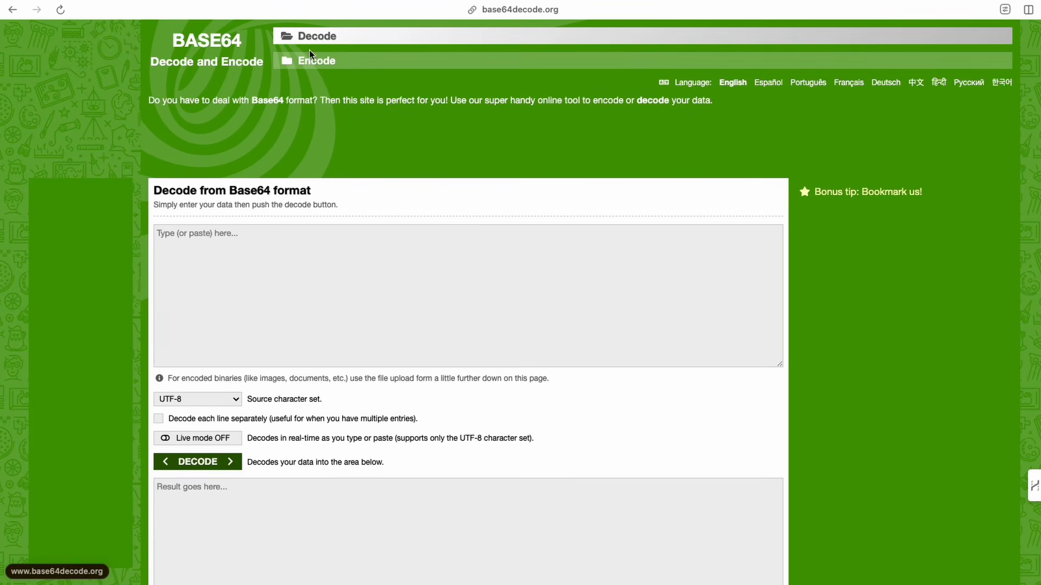
click(309, 61)
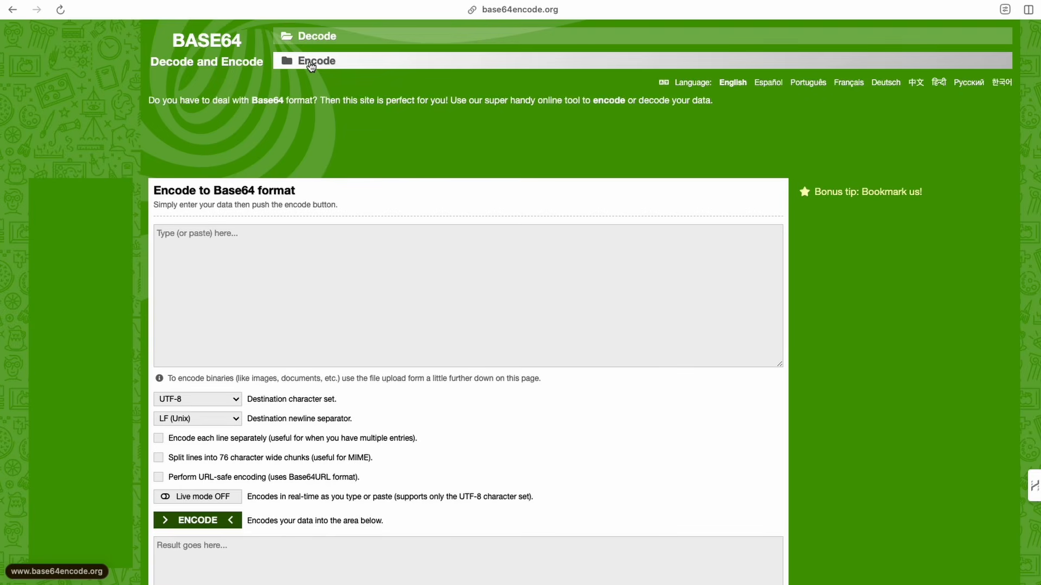
click(241, 231)
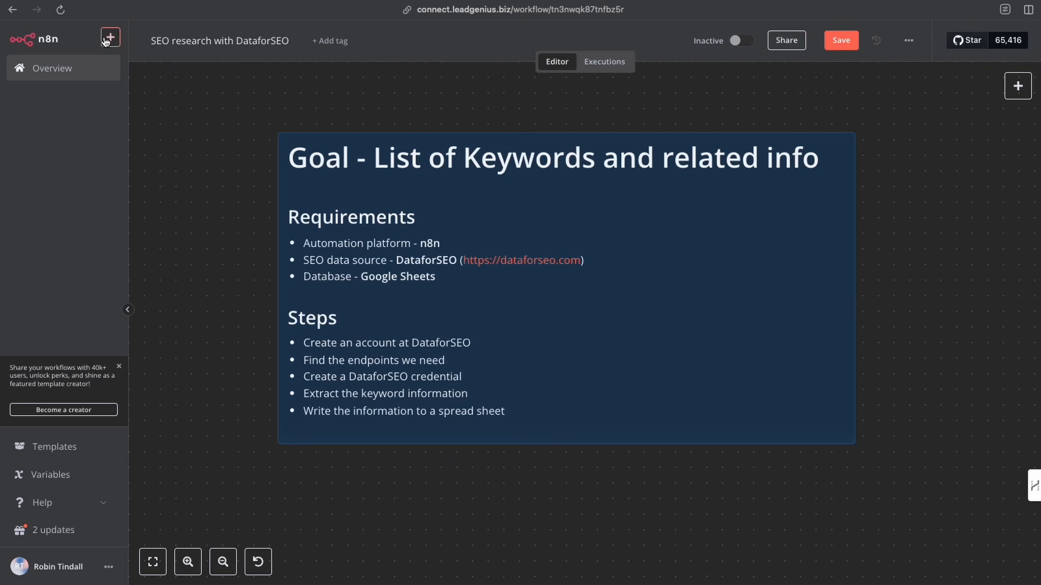
- Start adding a new n8n credential, saving the current workflow before leaving it
click(110, 38)
click(125, 90)
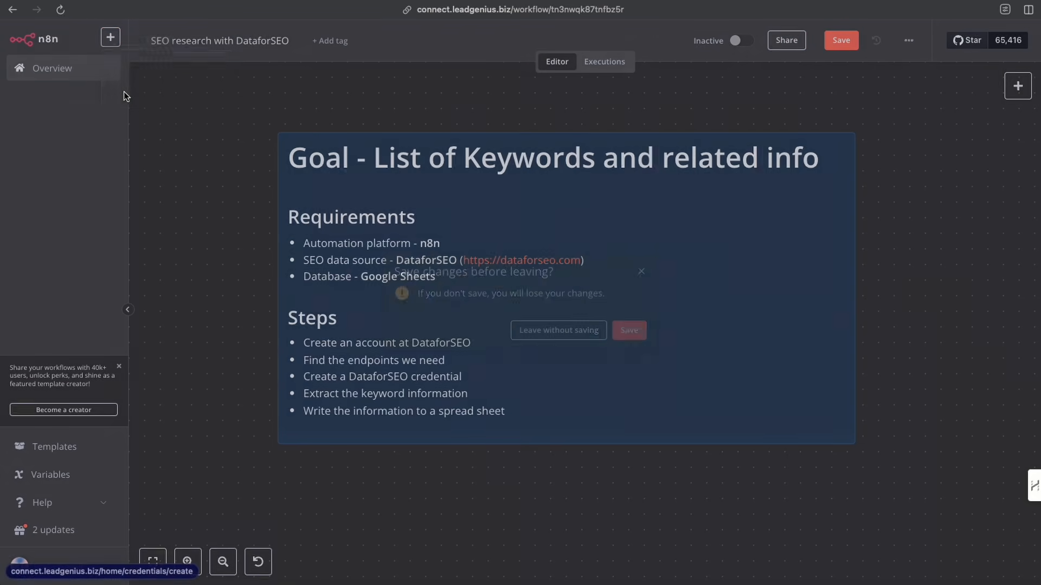
click(624, 332)
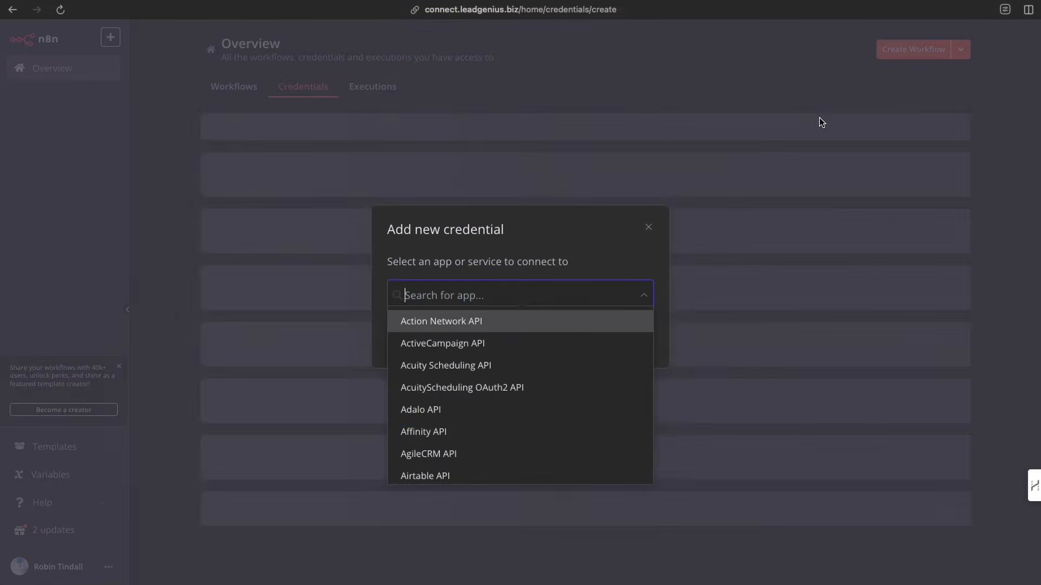
- Choose Header Auth as the type of the new credential
click(481, 298)
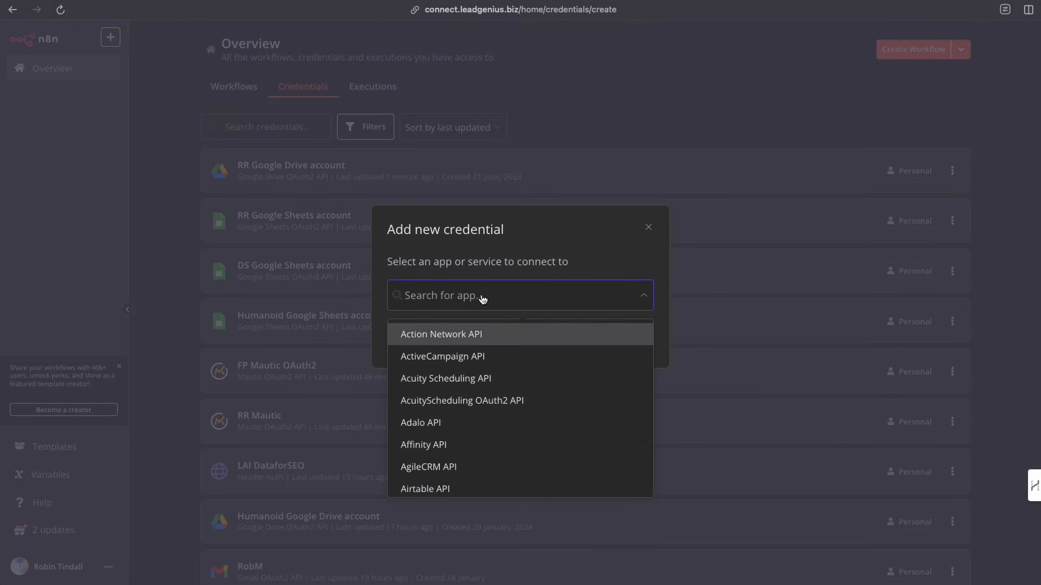
text(header)
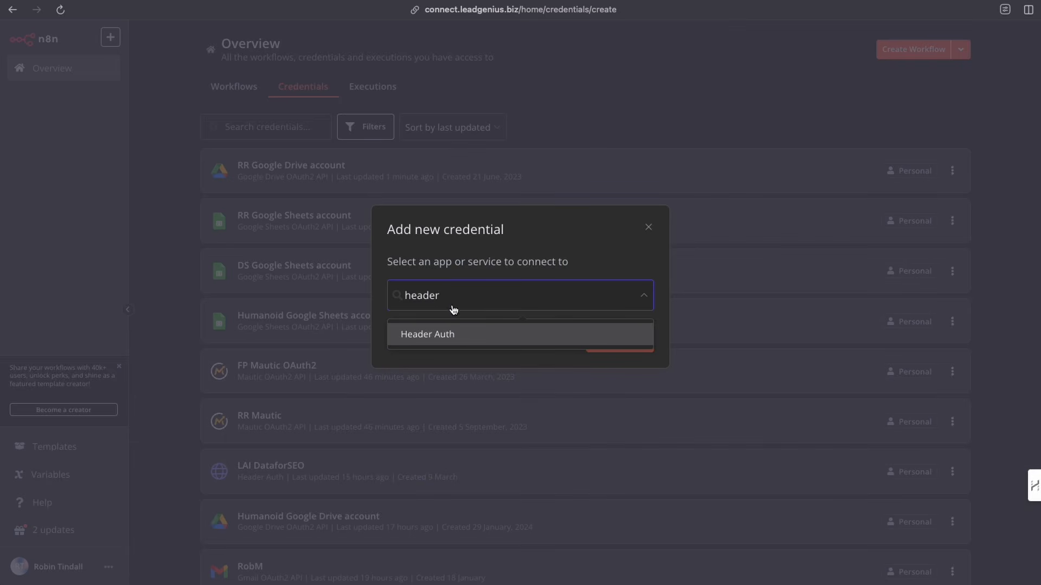
click(439, 335)
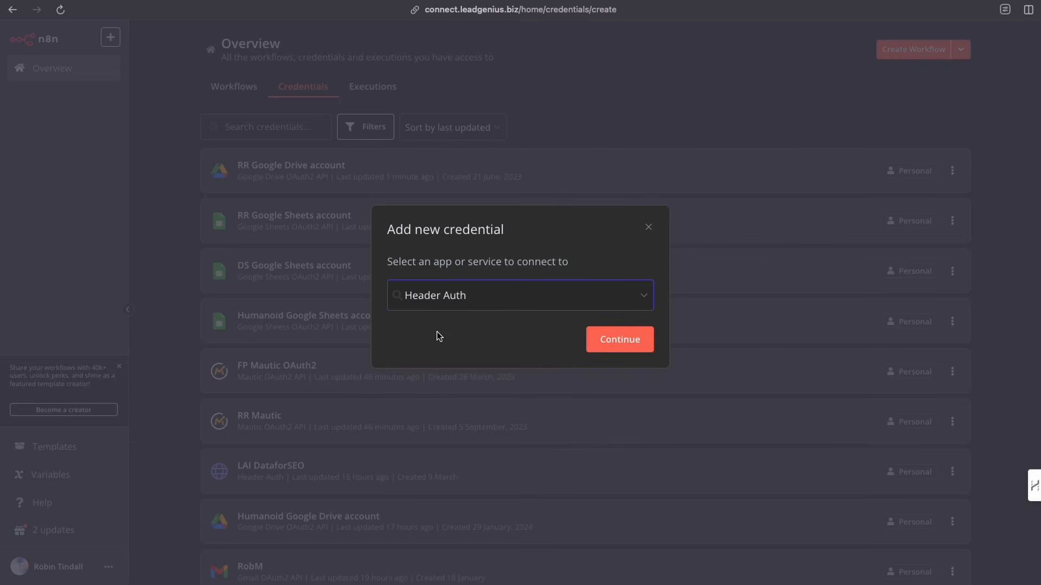
click(609, 344)
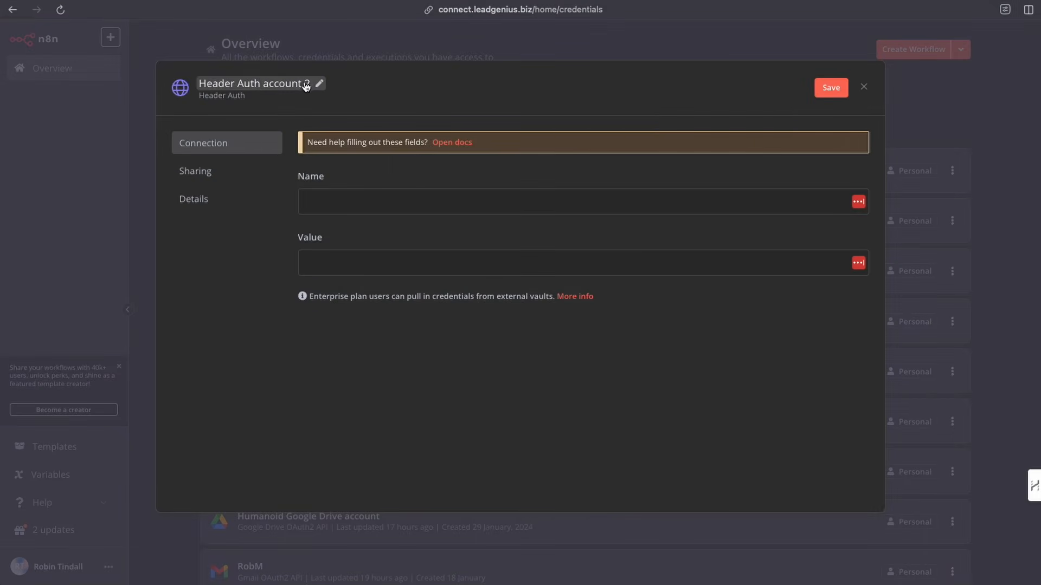
- Rename the Header Auth credential to "TUT DataforSEO"
click(310, 86)
drag(312, 85, 202, 86)
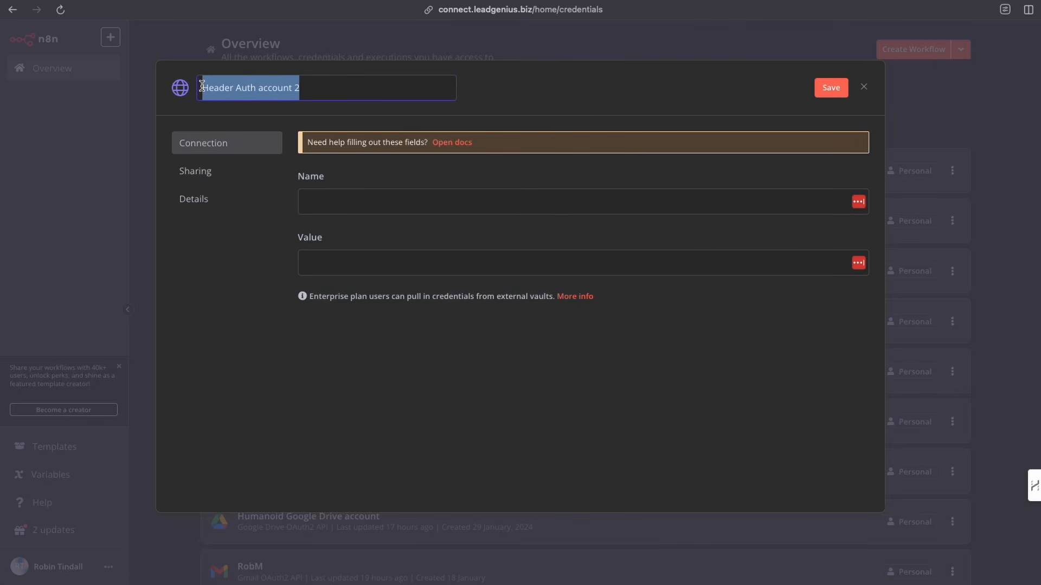
text(TUT Dat)
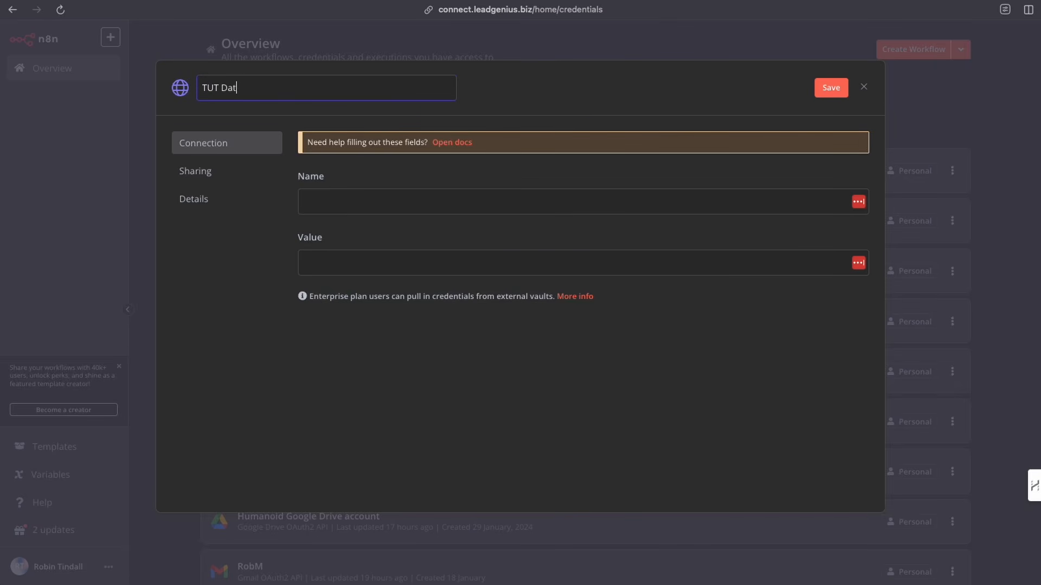
text(aforSEO)
- Set the credential's header Name to Authorization, copied from the documentation
click(349, 200)
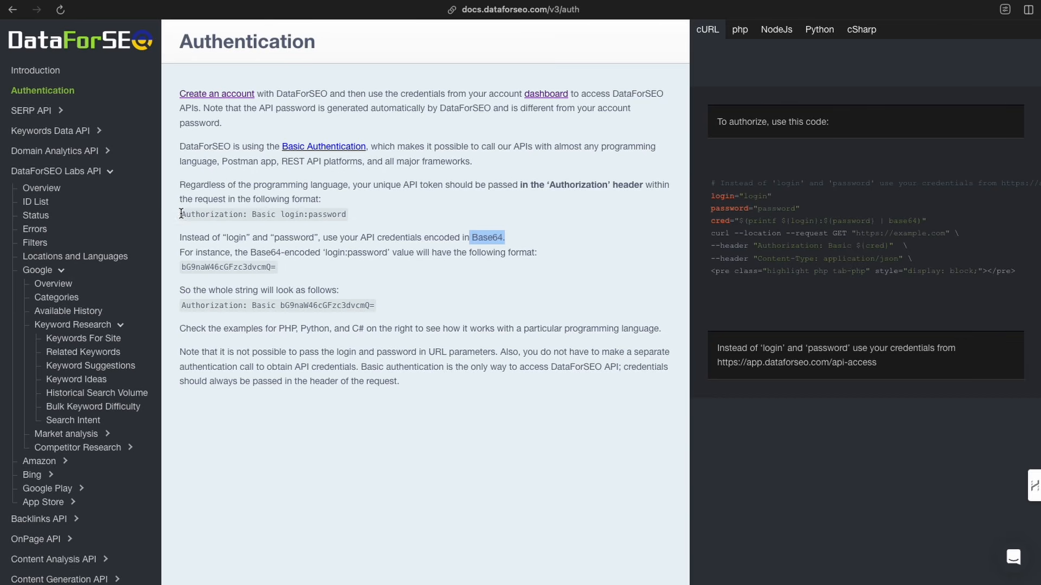
drag(181, 217, 244, 216)
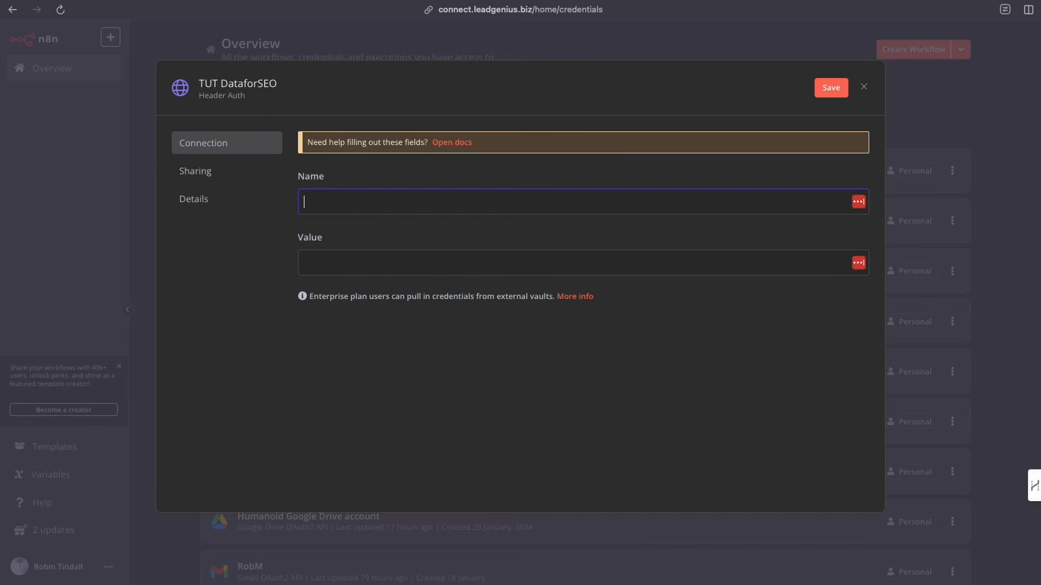
key(ctrl+v)
click(322, 262)
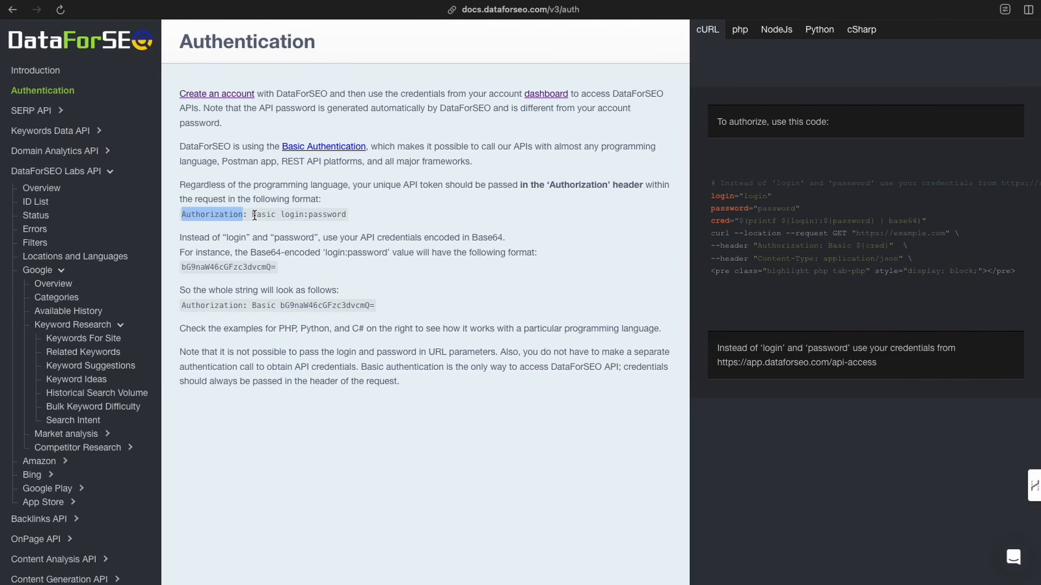
- Start the credential's header Value with "Basic", following the documented format
drag(252, 216, 350, 219)
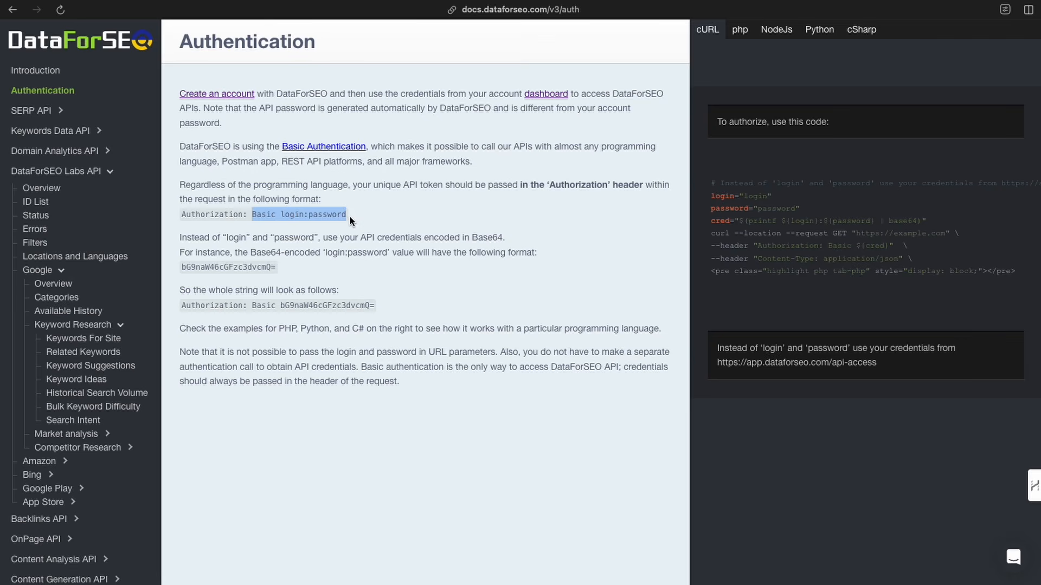
click(288, 233)
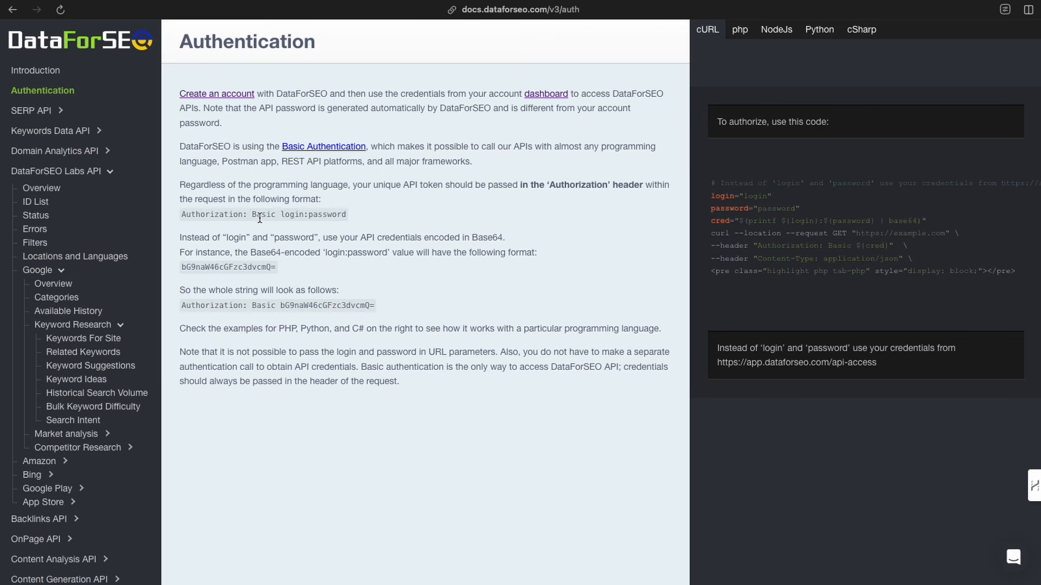
drag(253, 216, 278, 216)
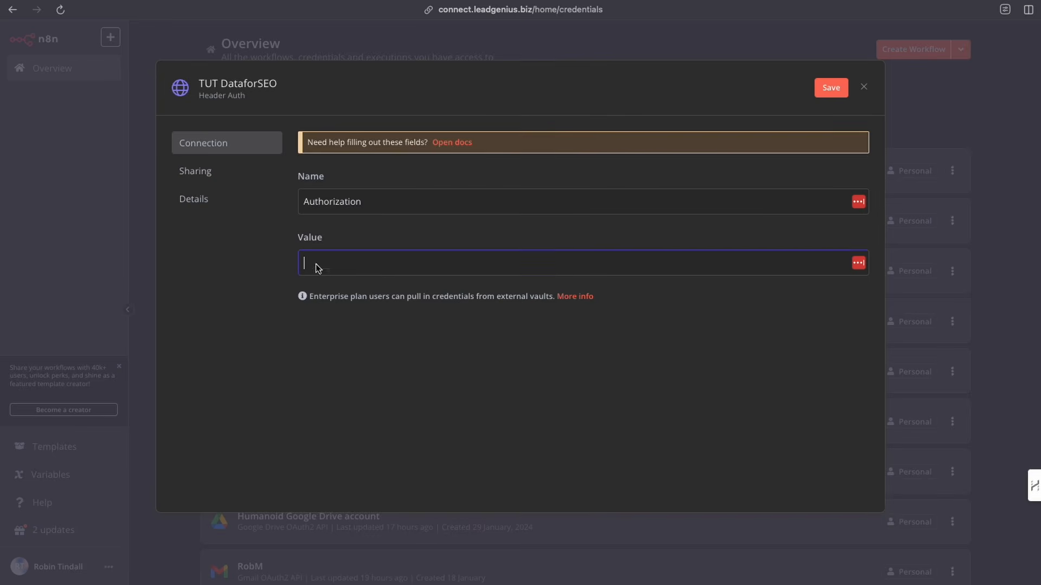
text(Basic)
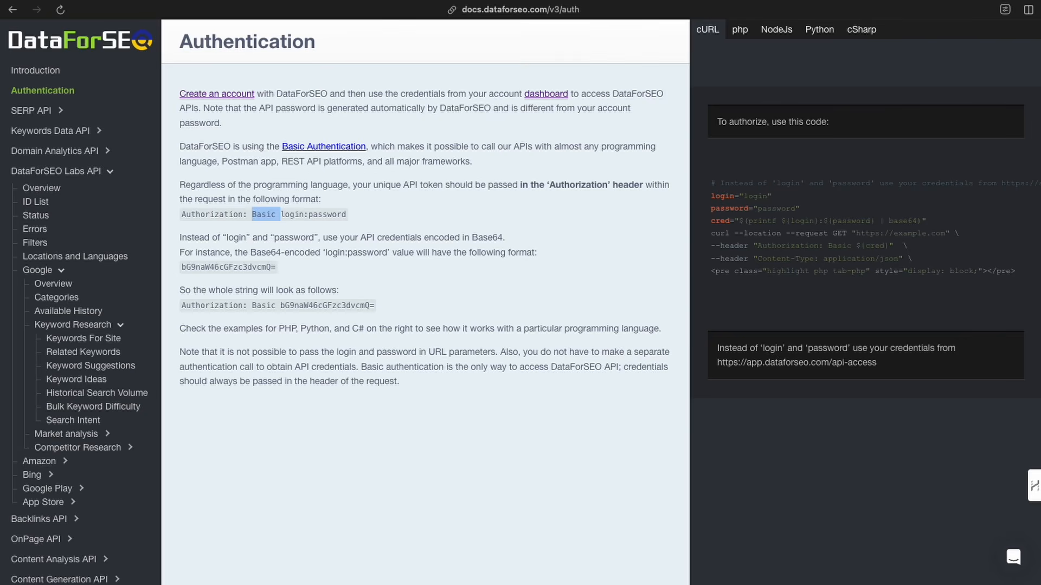
- In the Base64 encoder, enter the API login e-mail and the API password copied from the e-mail, separated by a colon
key(ctrl+Tab)
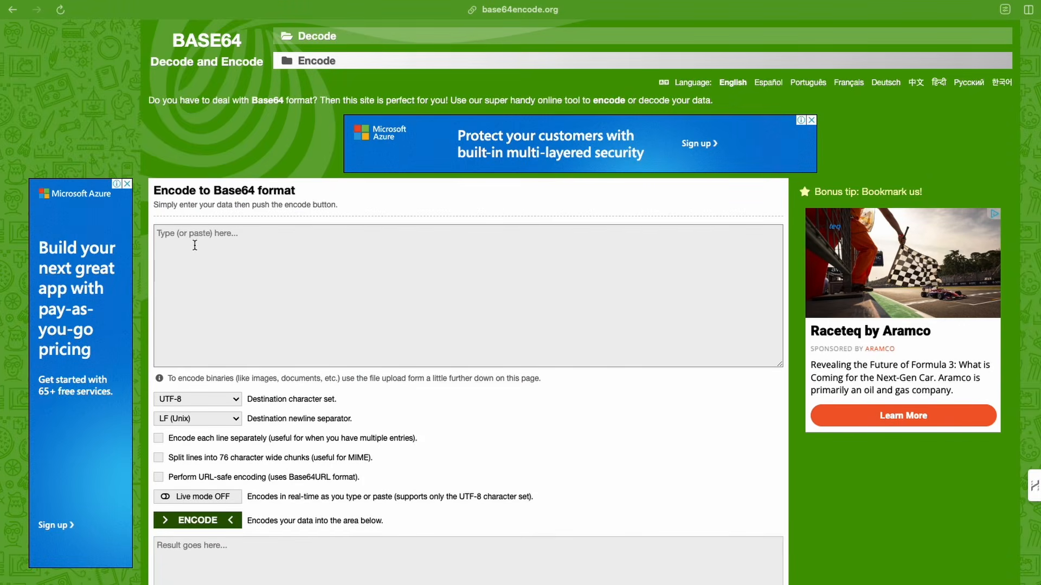
click(59, 111)
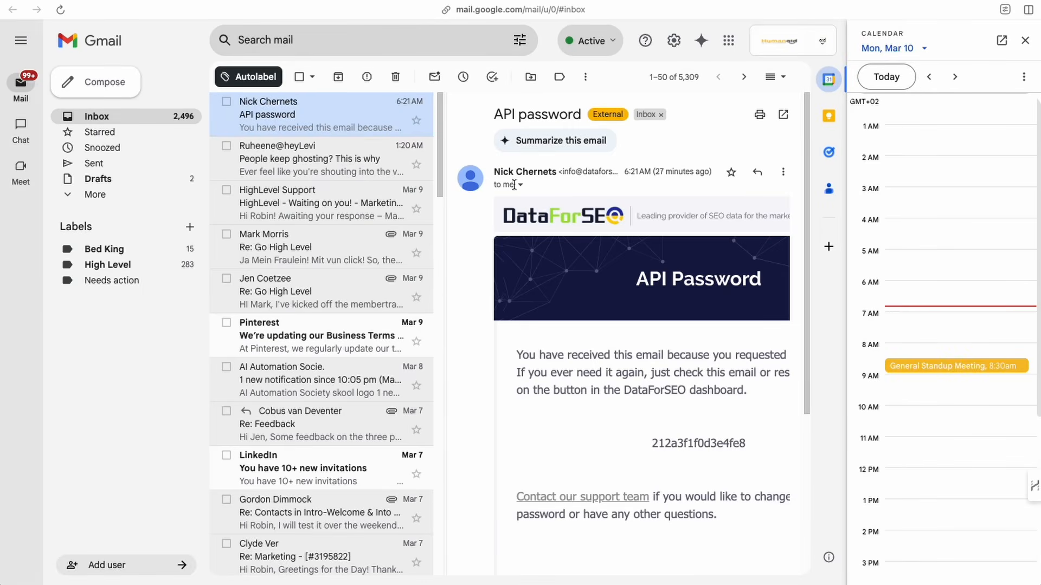
drag(651, 443, 752, 447)
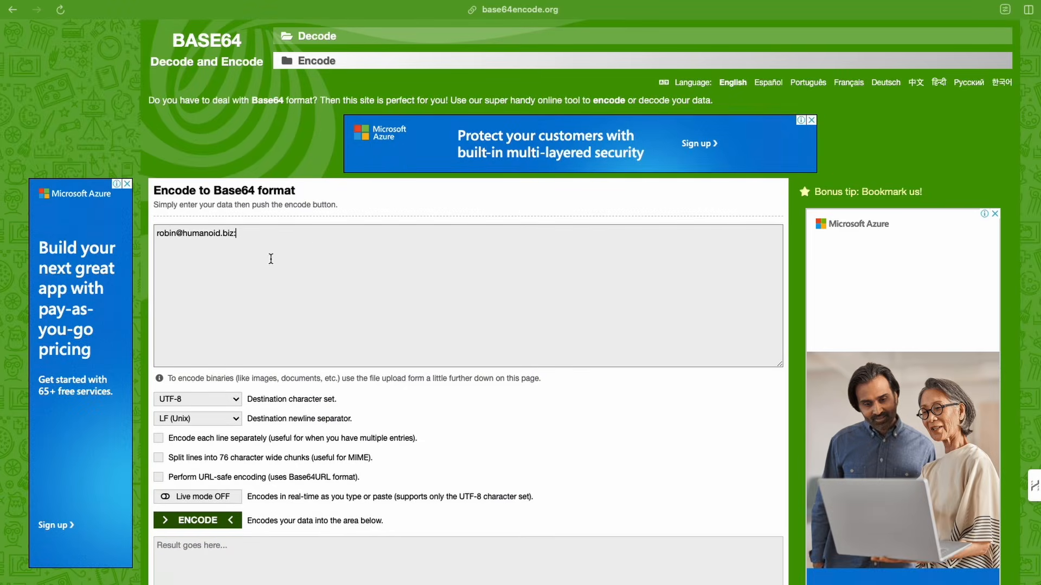
key(ctrl+v)
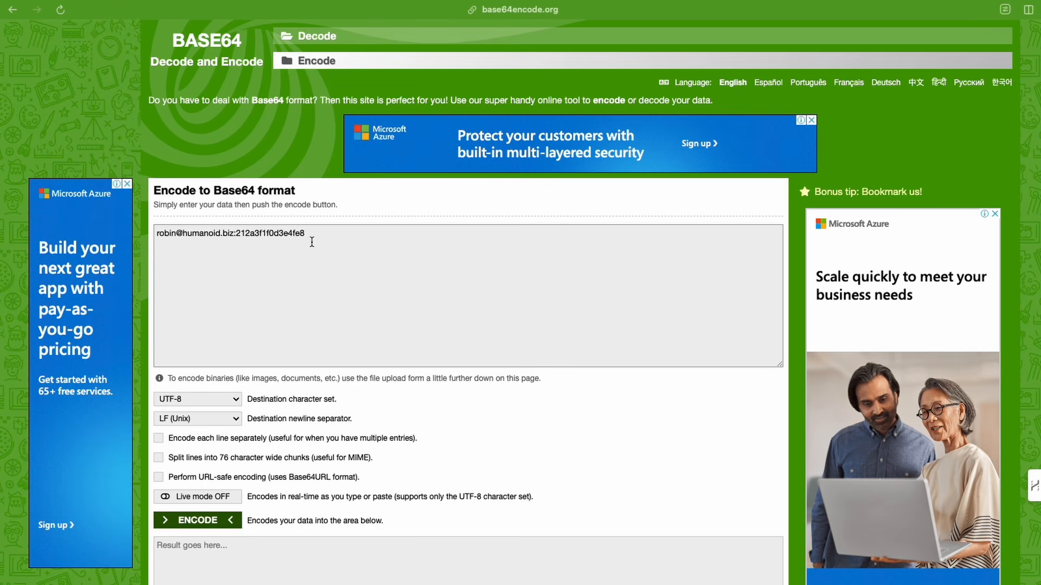
- Encode the login:password text to Base64 format
scroll(303, 265, down, 2)
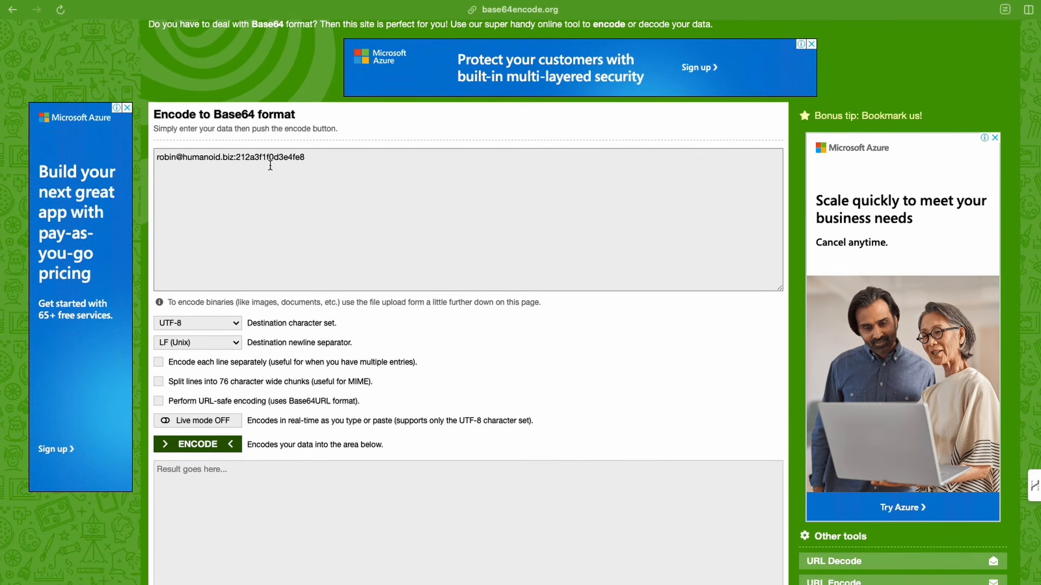
scroll(306, 185, down, 1)
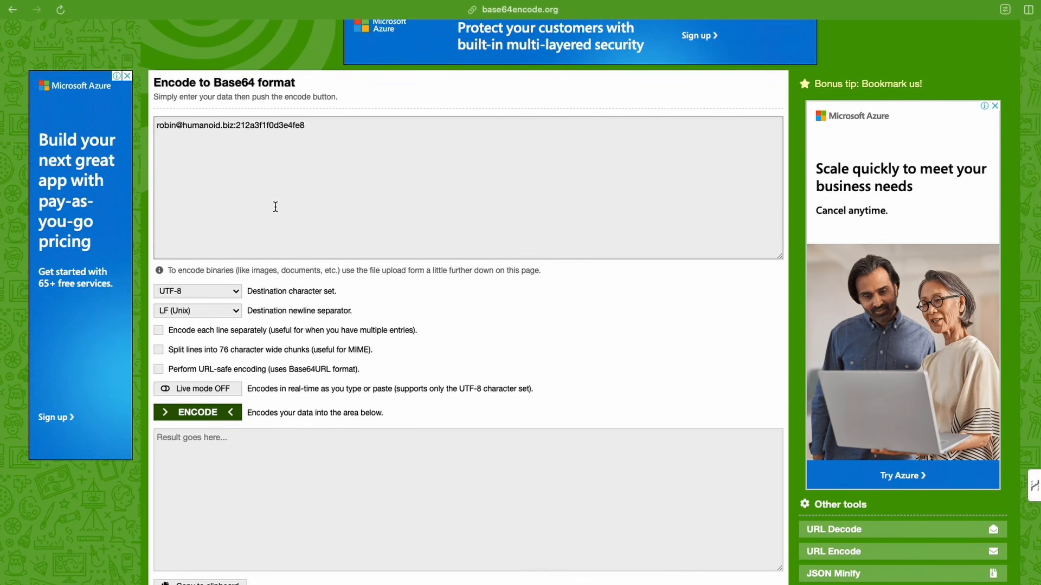
scroll(276, 208, down, 2)
click(199, 322)
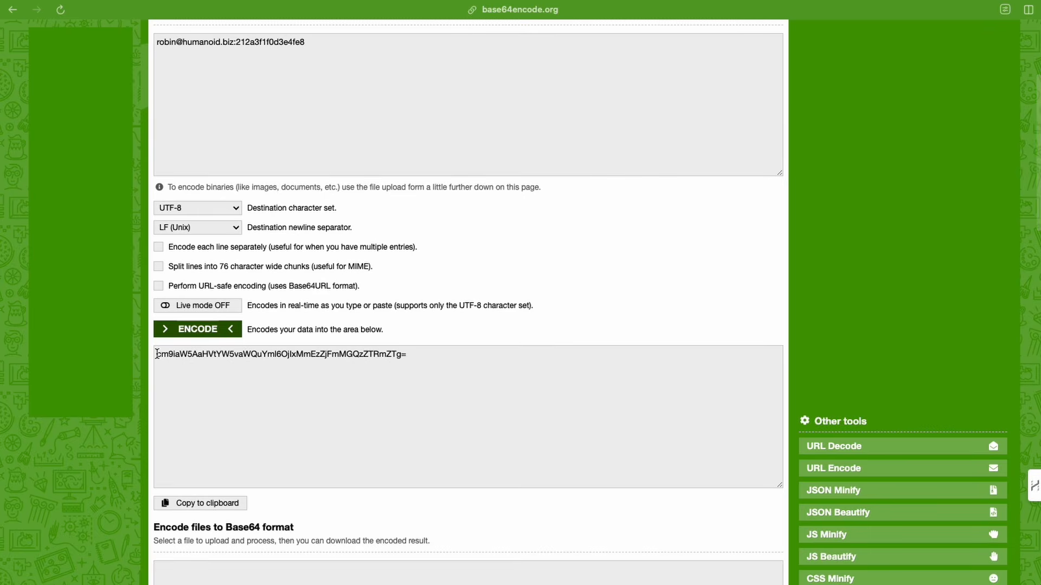
- Copy the encoded result into the credential's header Value after "Basic" and save the credential
drag(157, 354, 411, 357)
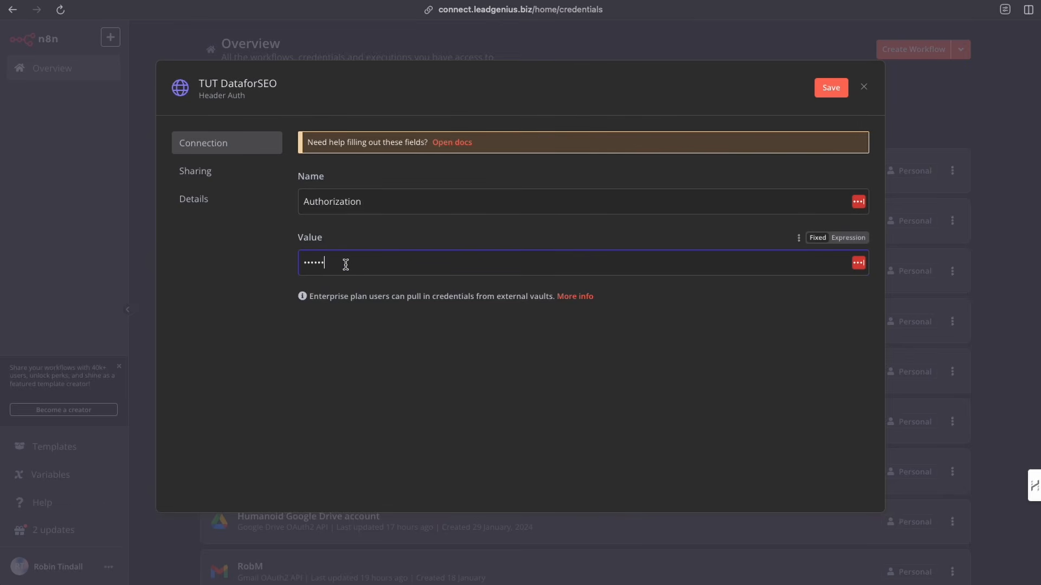
key(ctrl+v)
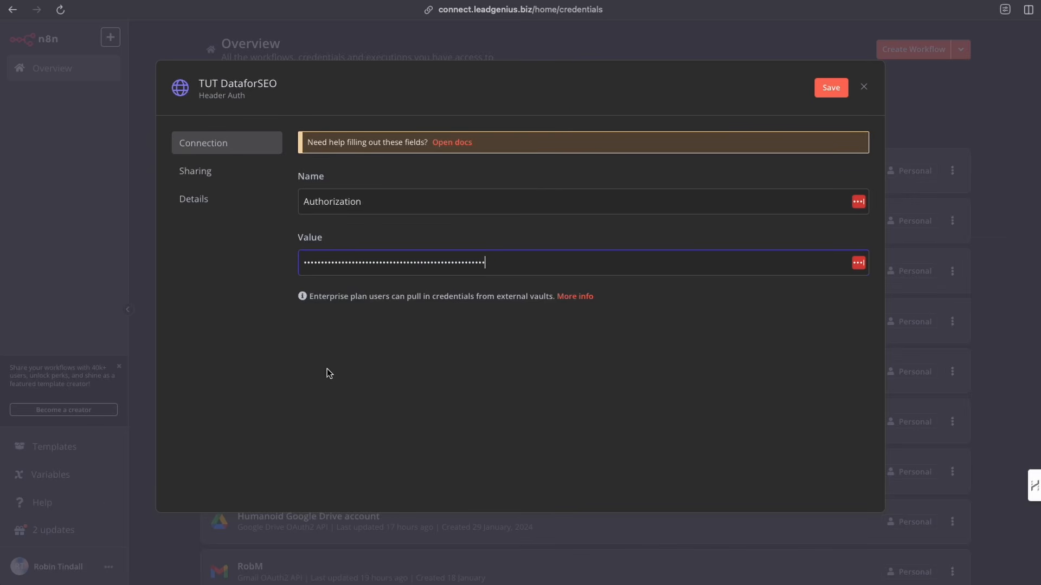
click(825, 90)
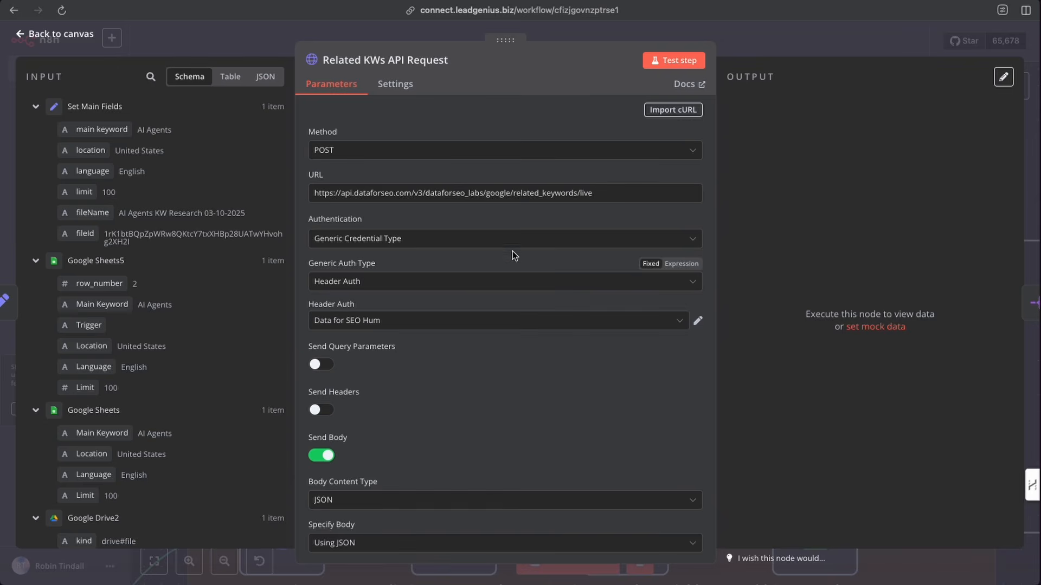
- Select the TUT DataforSEO credential as the Header Auth of the Related KWs API Request node
click(536, 239)
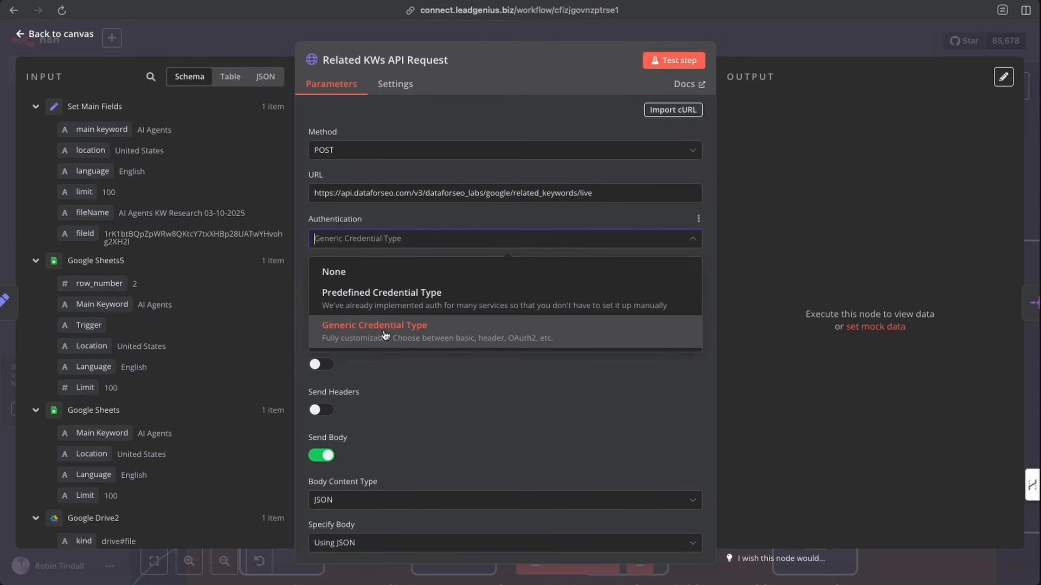
click(448, 213)
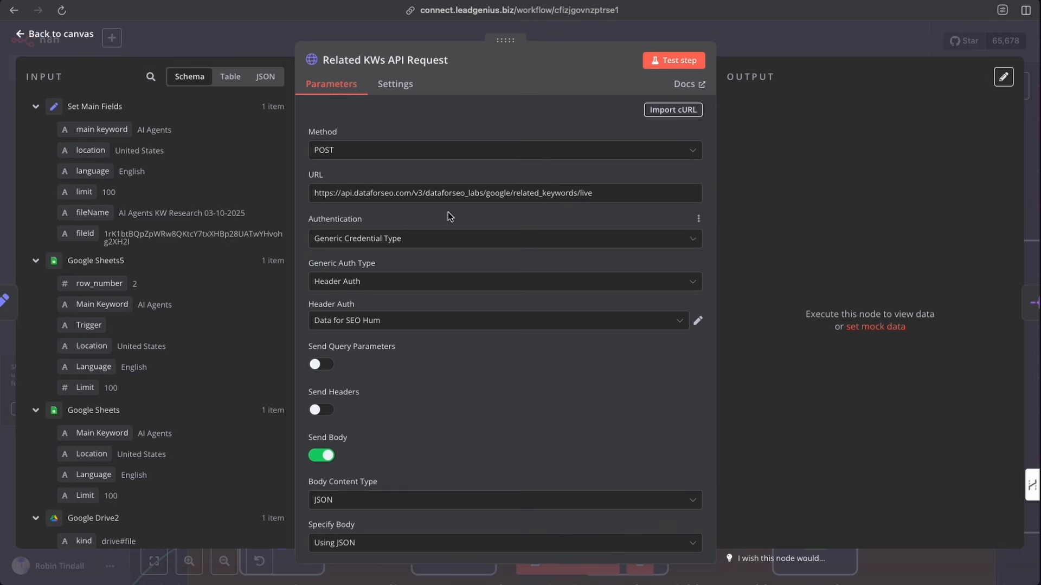
click(438, 282)
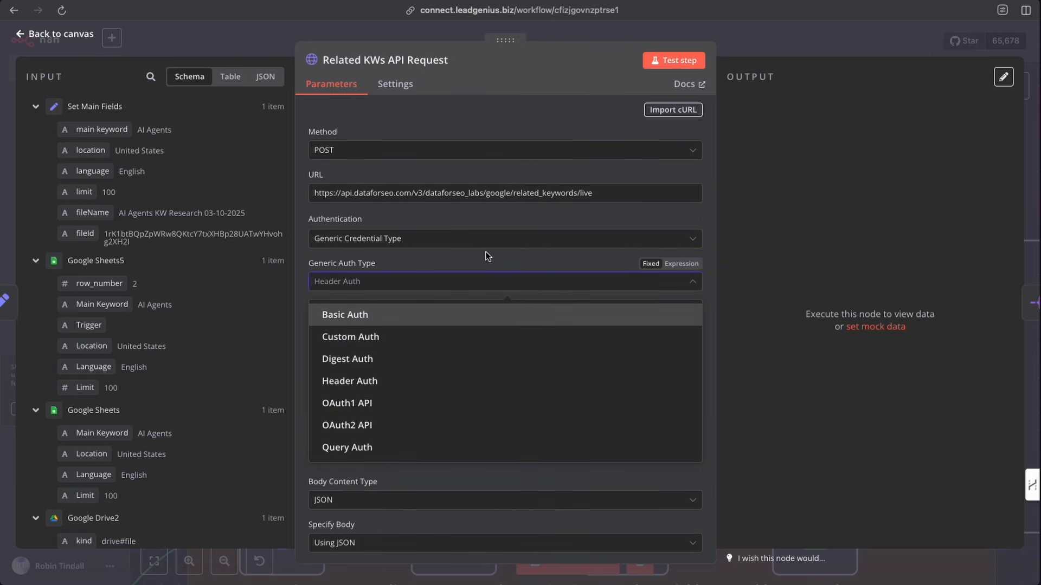
click(477, 239)
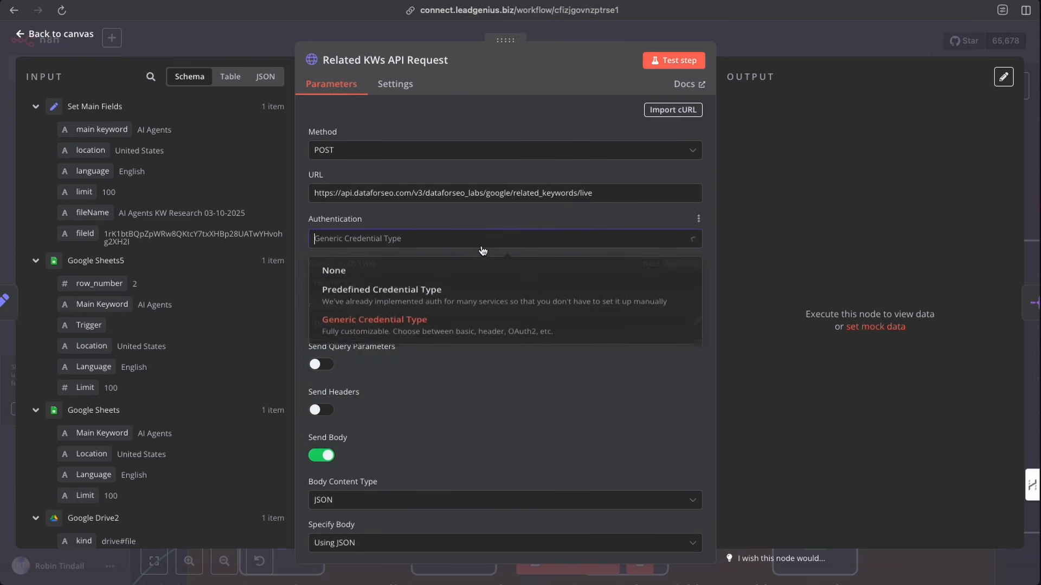
click(473, 215)
click(618, 324)
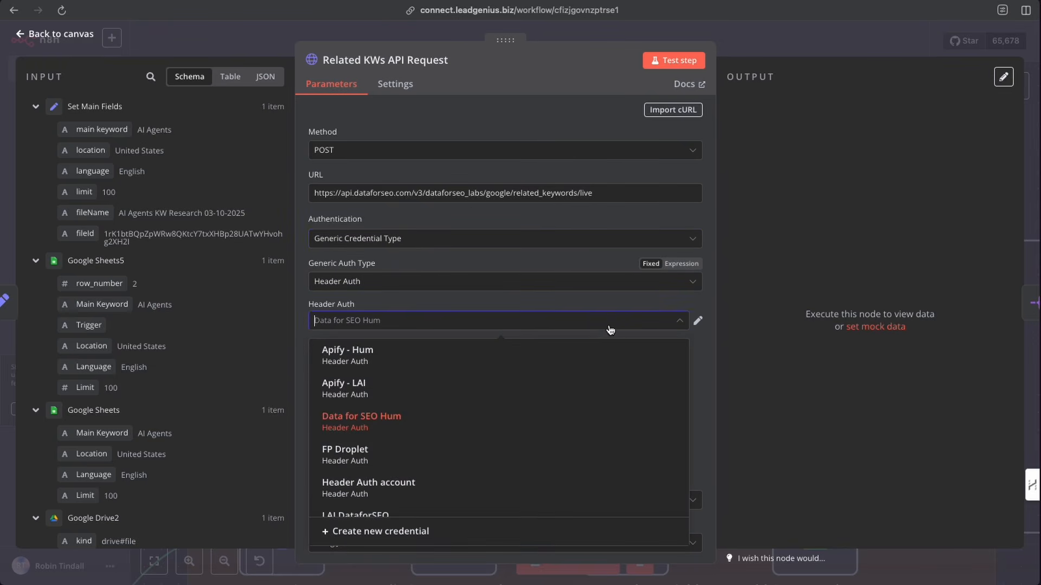
scroll(541, 401, down, 5)
scroll(541, 404, down, 3)
click(525, 404)
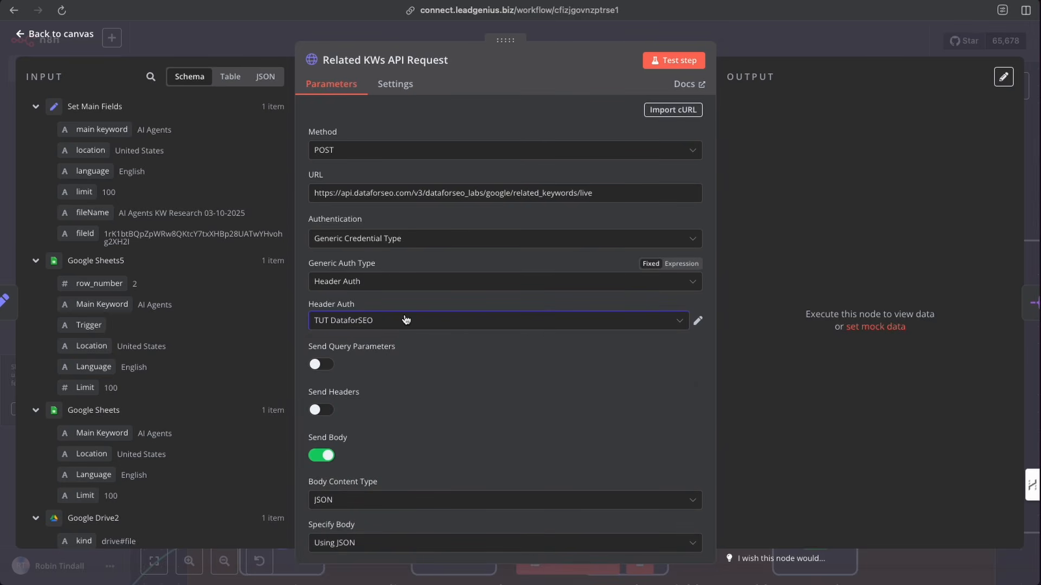
- Open the node's JSON body in the expression editor and examine the keyword, location, language and limit expressions
scroll(470, 389, down, 2)
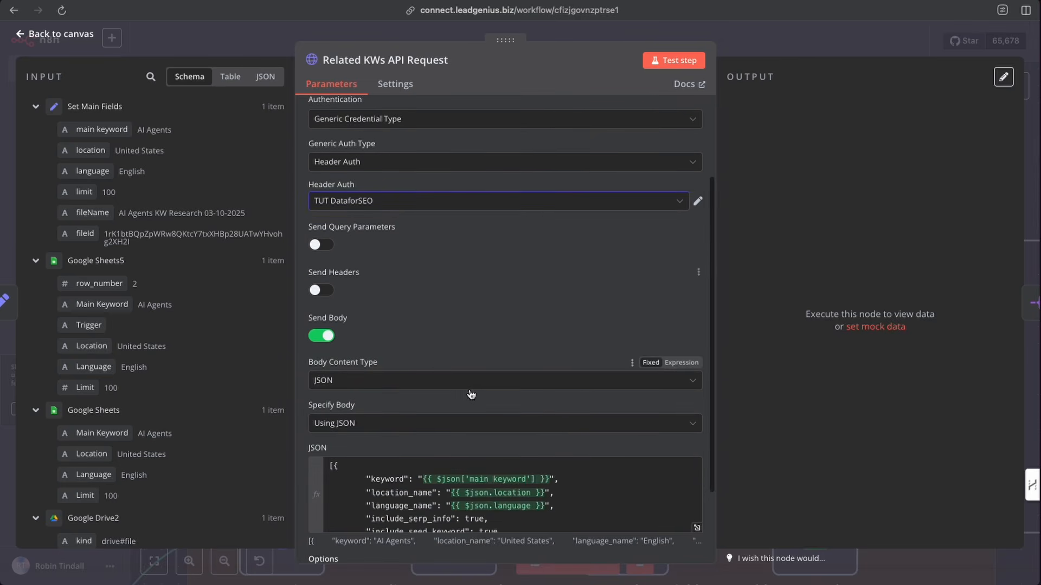
scroll(469, 394, down, 2)
scroll(465, 275, up, 3)
scroll(495, 295, down, 3)
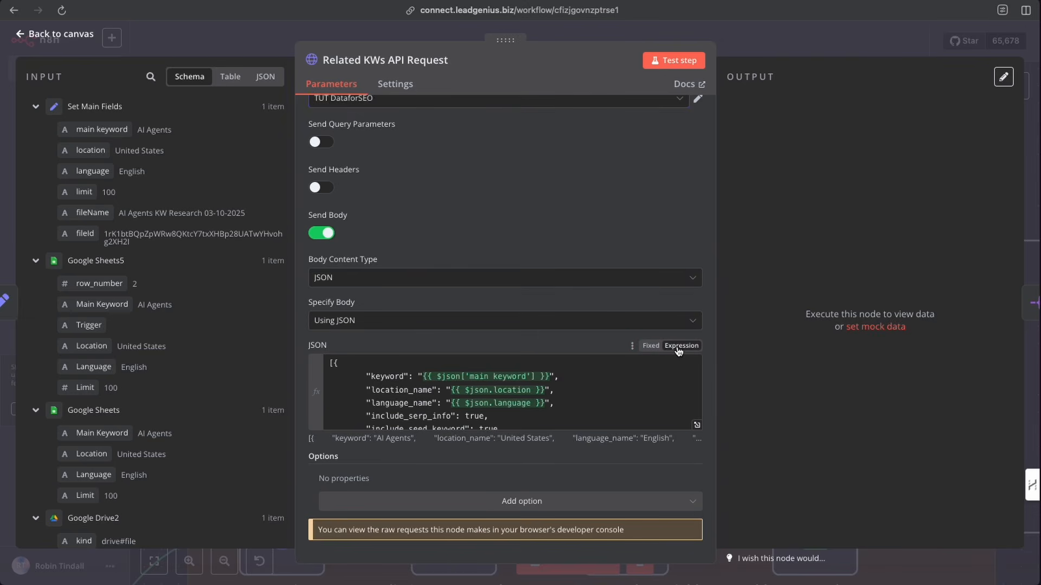
click(698, 427)
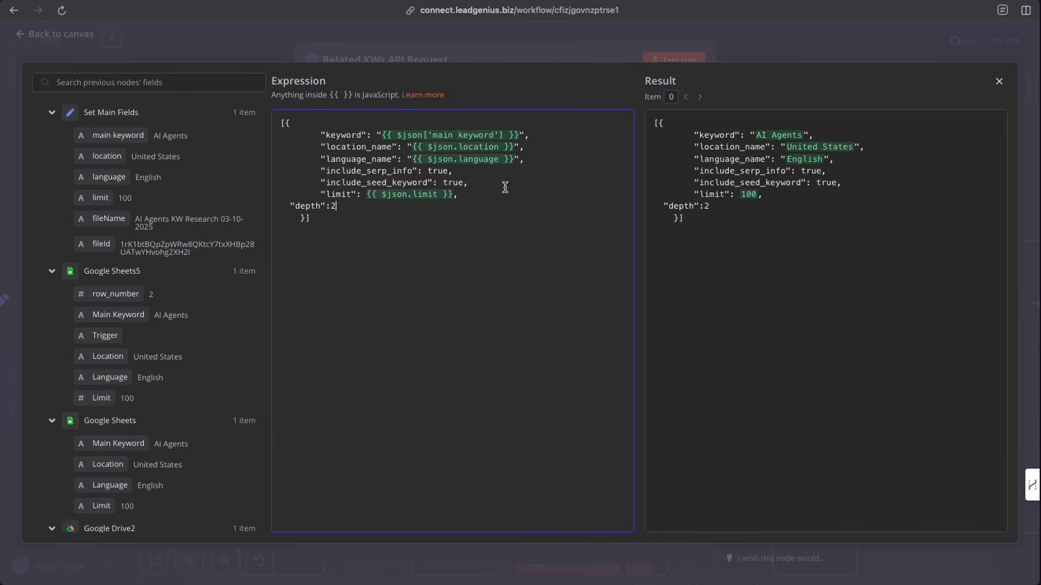
drag(521, 134, 381, 135)
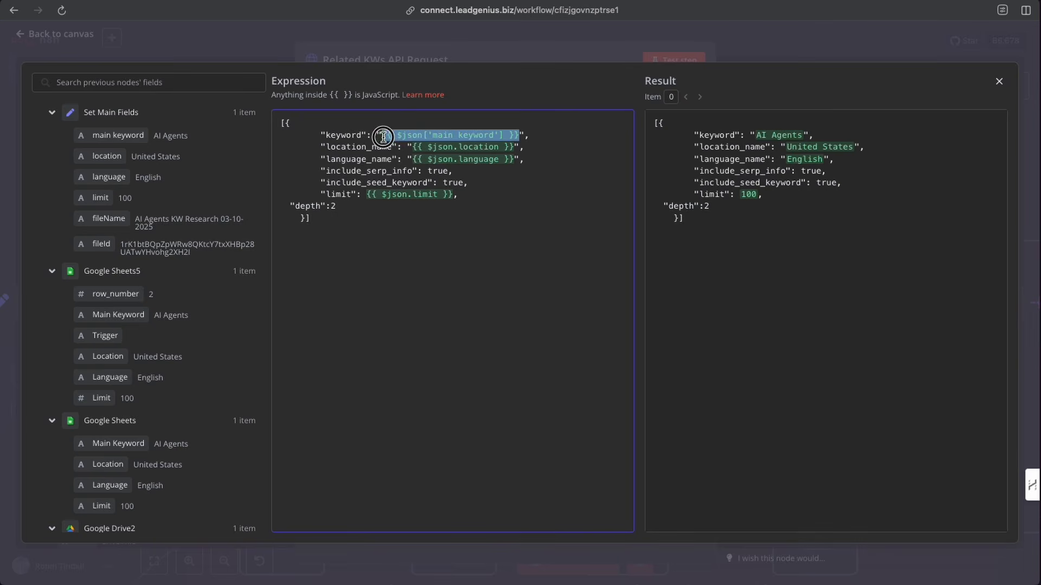
click(495, 234)
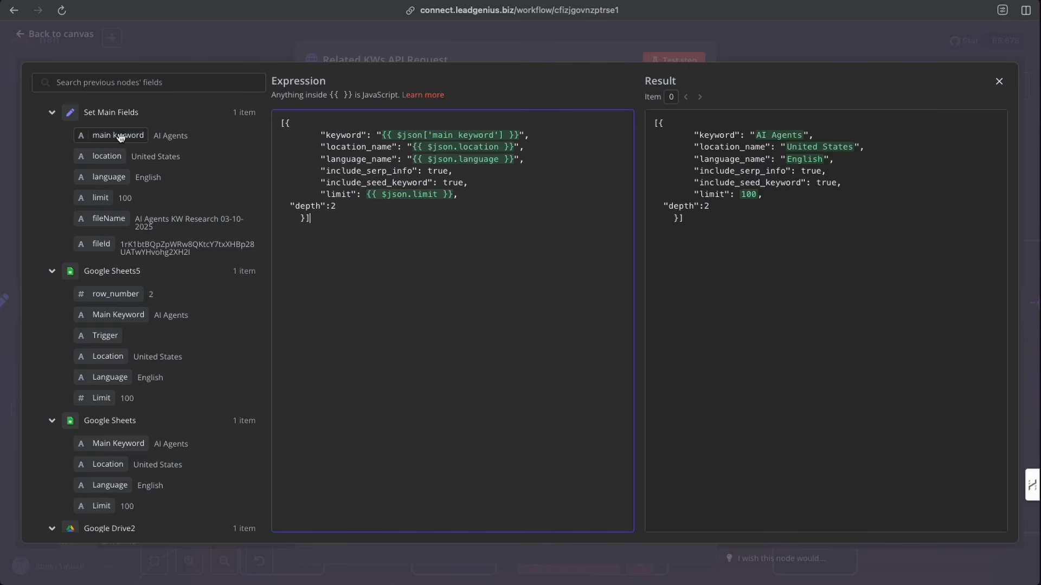
drag(117, 136, 109, 167)
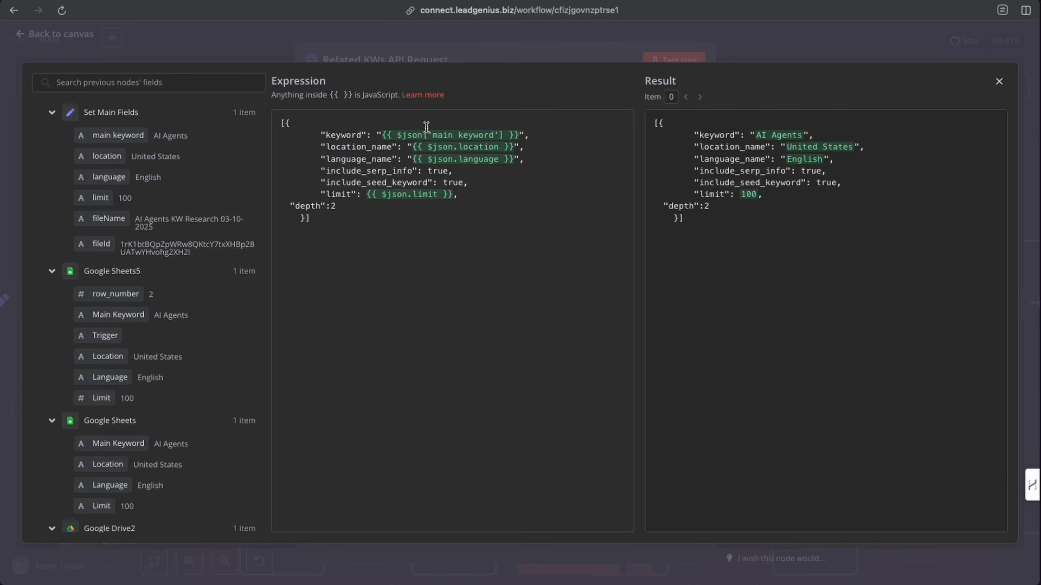
drag(391, 147, 372, 148)
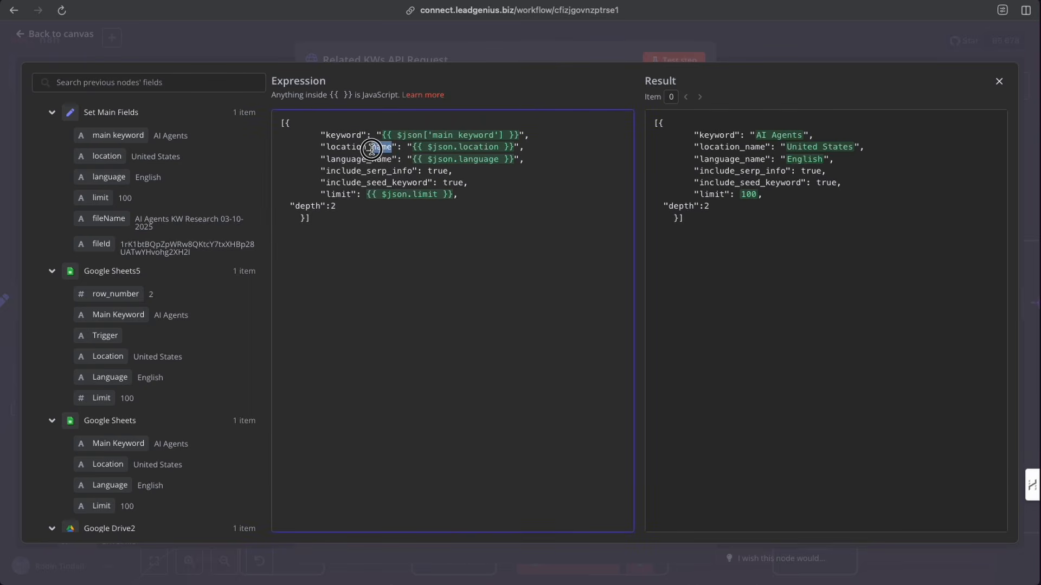
click(399, 153)
drag(411, 148, 407, 148)
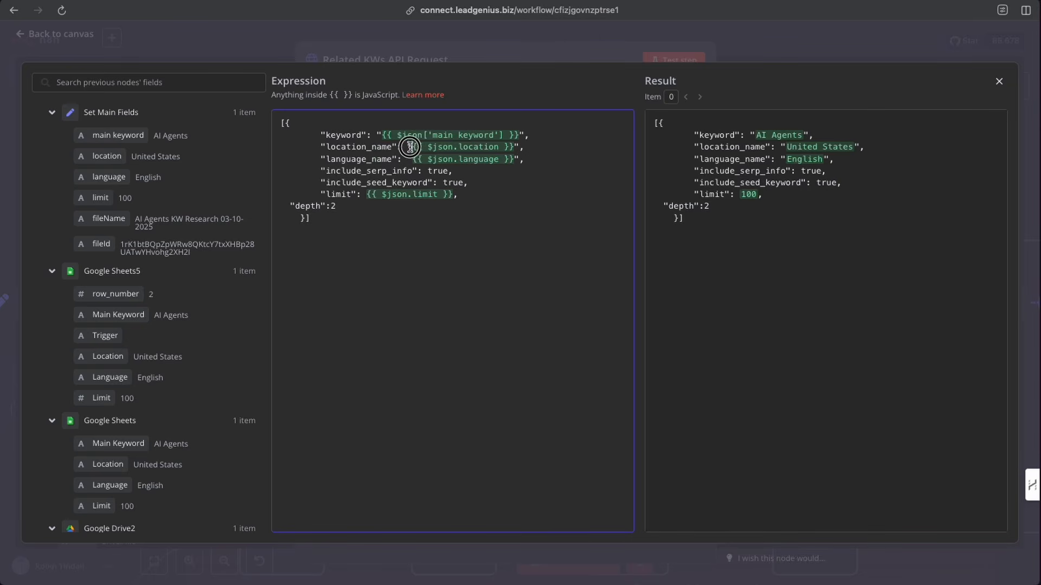
drag(520, 147, 513, 148)
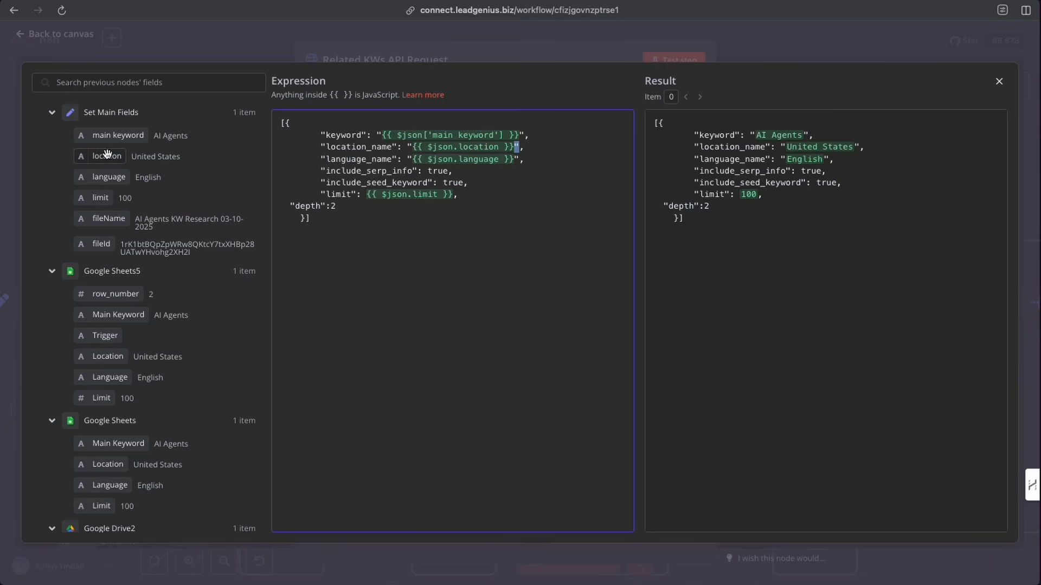
click(411, 148)
mouse_move(116, 157)
mouse_down()
mouse_move(374, 155)
mouse_move(434, 139)
mouse_move(116, 157)
mouse_up()
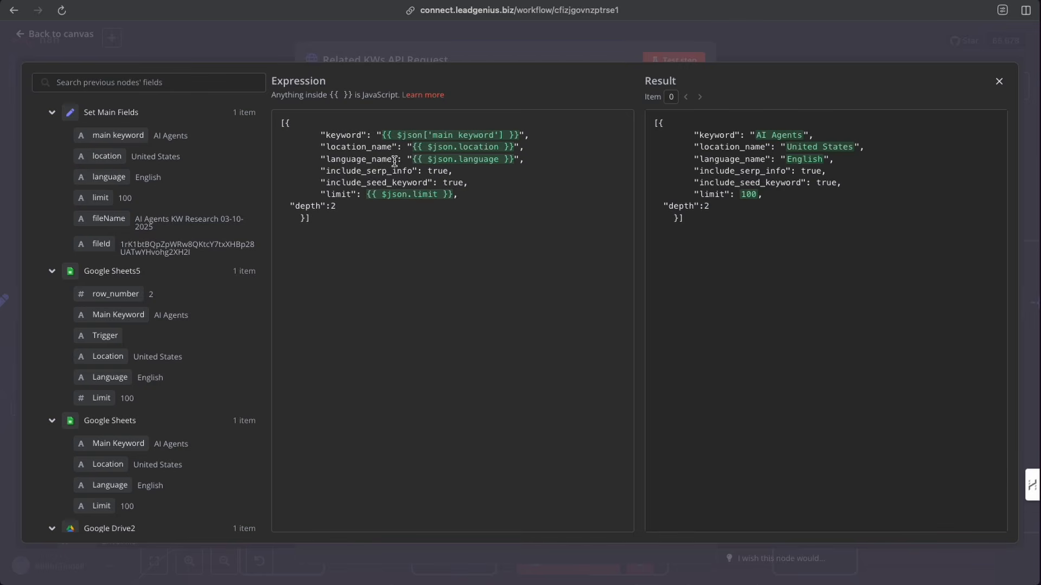
click(412, 161)
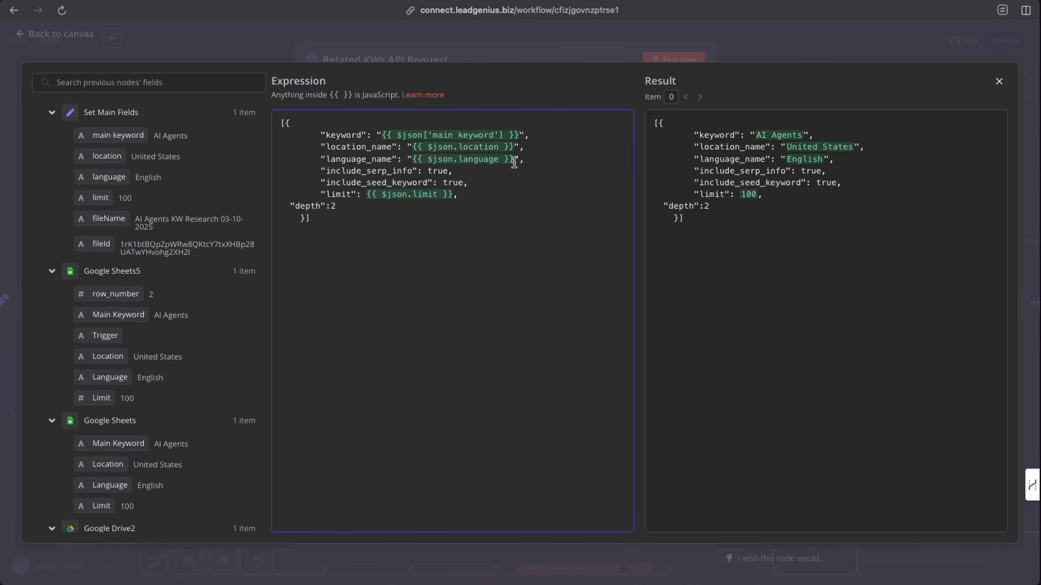
mouse_move(106, 177)
mouse_down()
mouse_move(419, 165)
mouse_move(106, 178)
mouse_up()
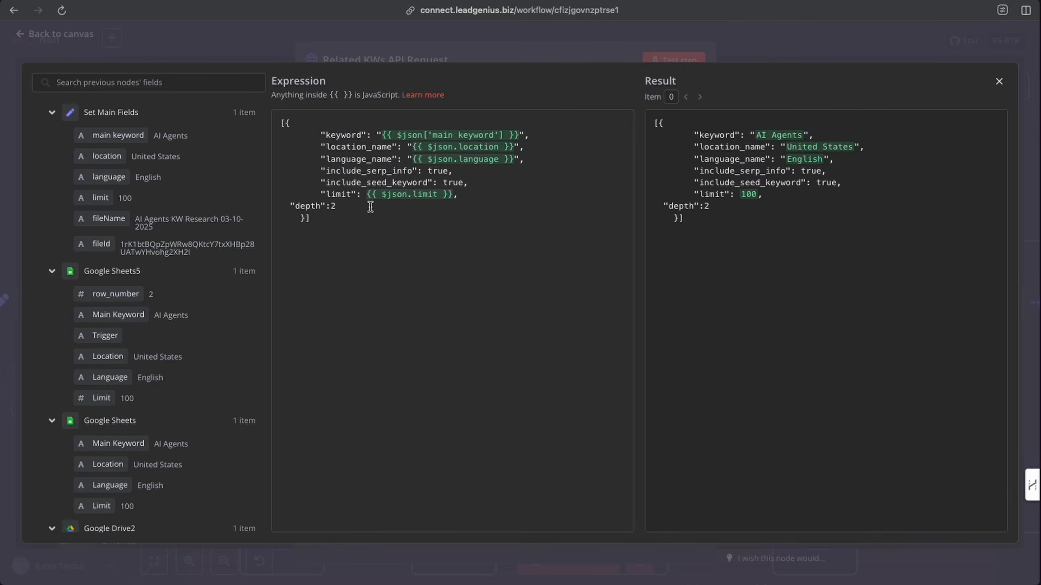
mouse_move(107, 201)
mouse_down()
mouse_move(349, 205)
mouse_move(108, 211)
mouse_up()
click(264, 40)
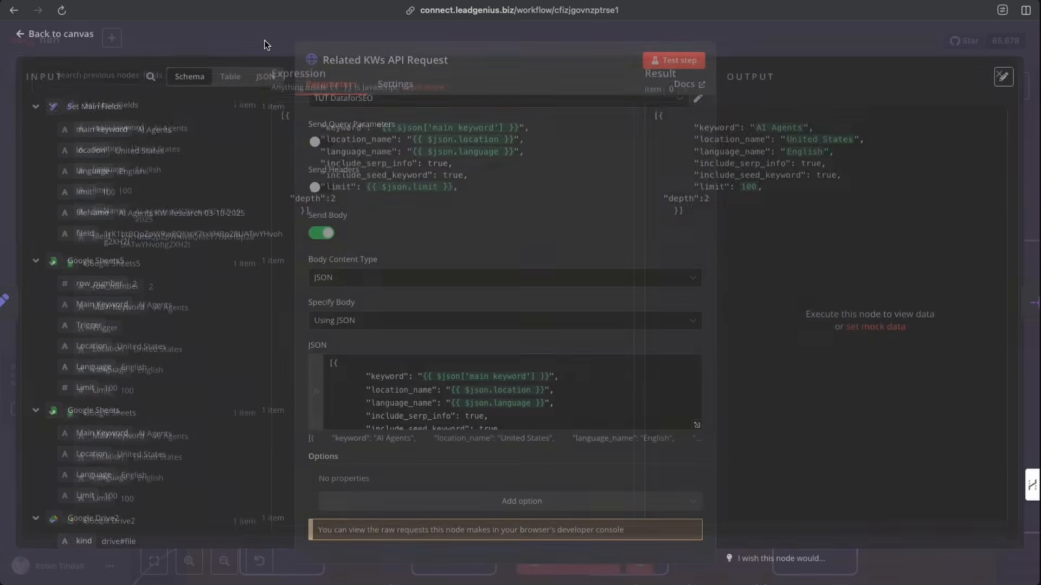
- Test-run the Related KWs API Request node and review its JSON output
click(760, 36)
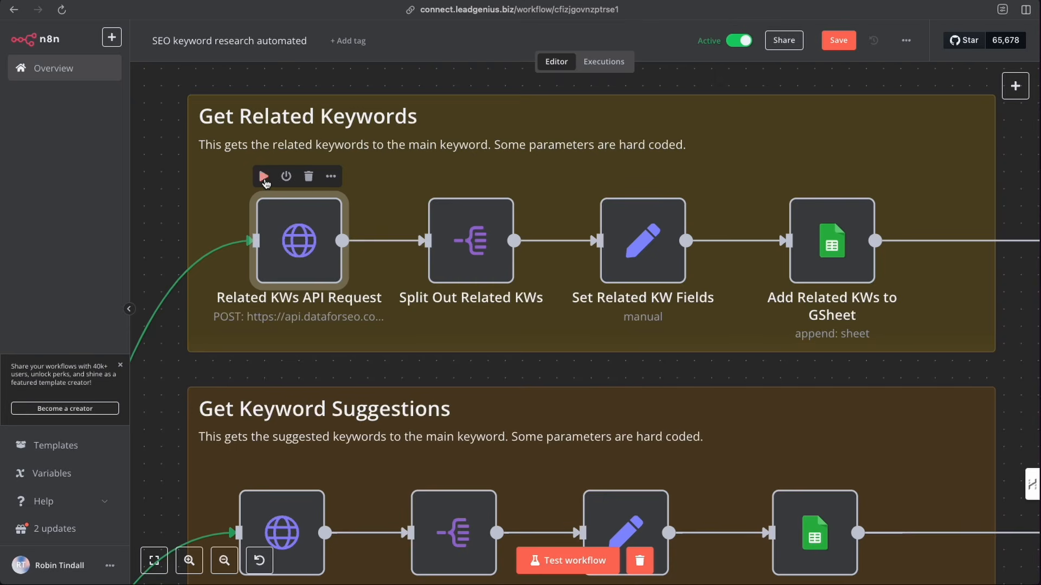
scroll(318, 233, left, 4)
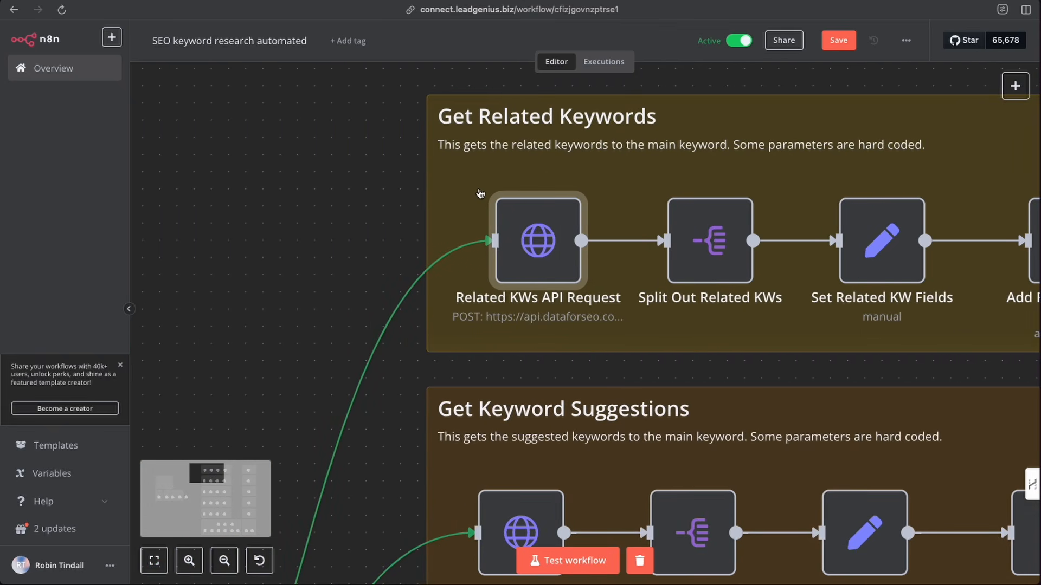
click(502, 176)
scroll(497, 210, right, 2)
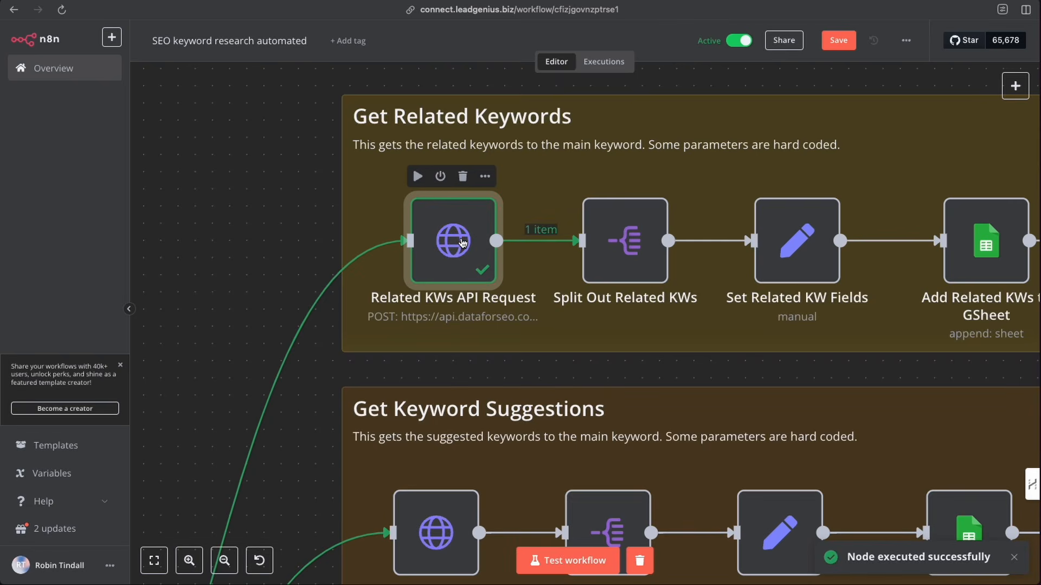
scroll(462, 242, right, 1)
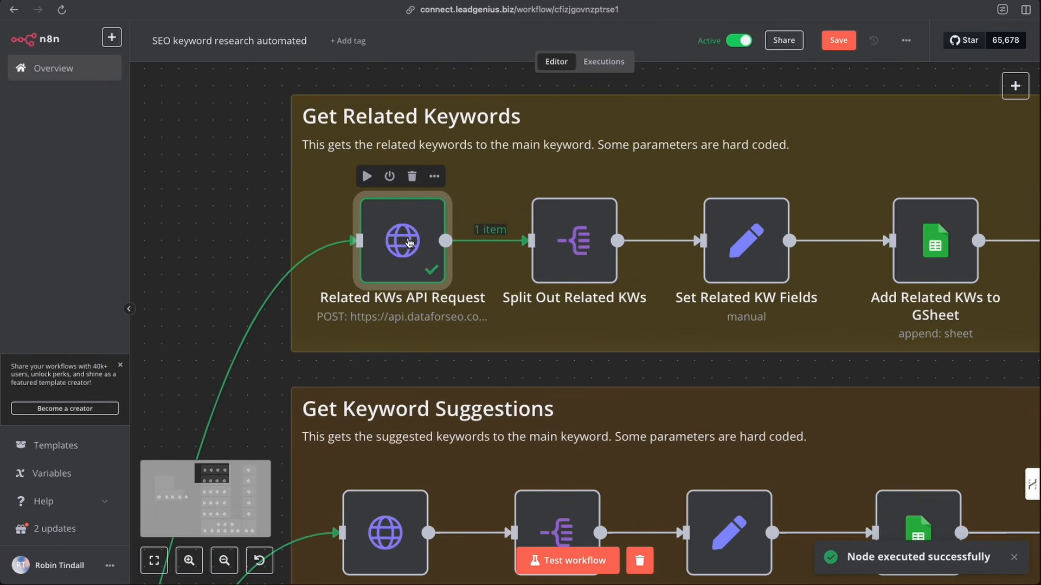
double_click(408, 242)
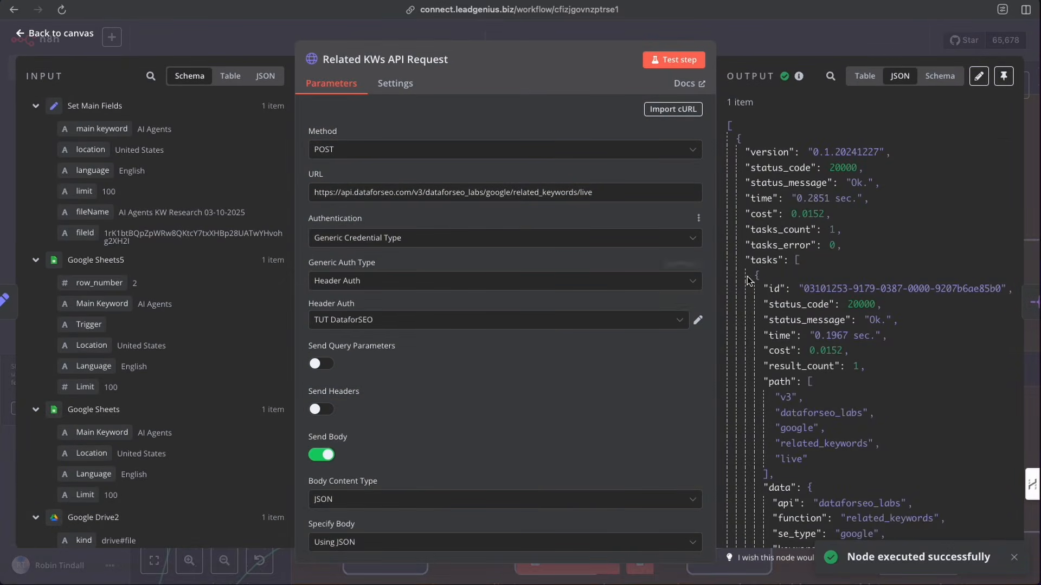
scroll(903, 340, down, 5)
scroll(903, 340, up, 5)
click(747, 45)
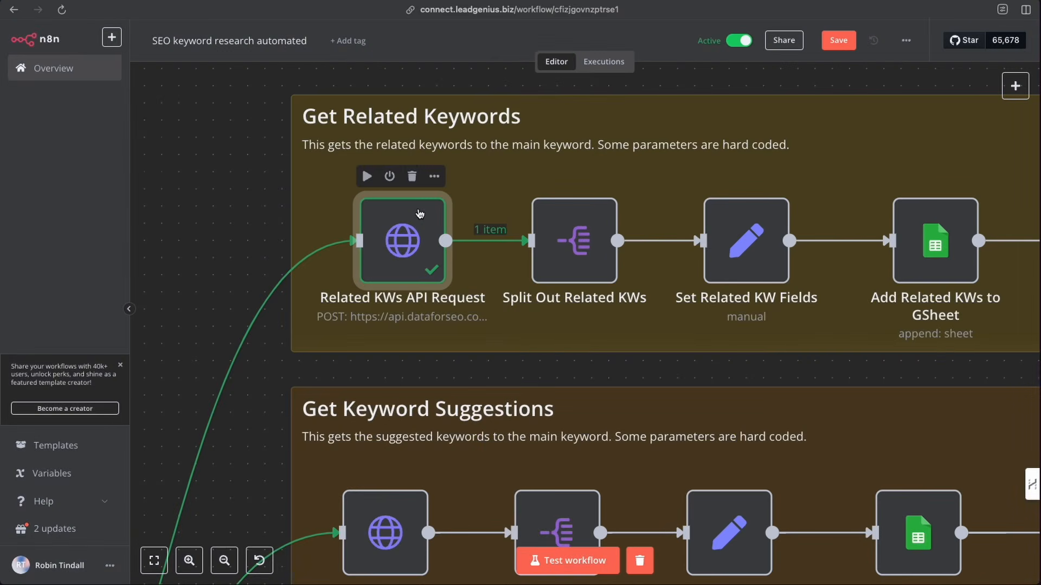
- Pin the Related KWs API Request node's output data and review it in Schema view
right_click(411, 238)
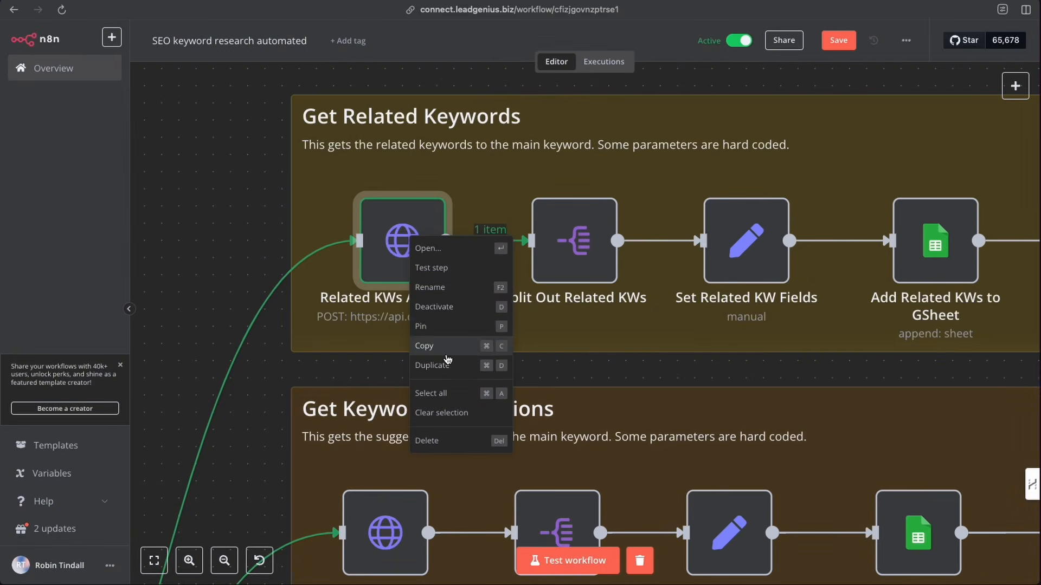
click(426, 327)
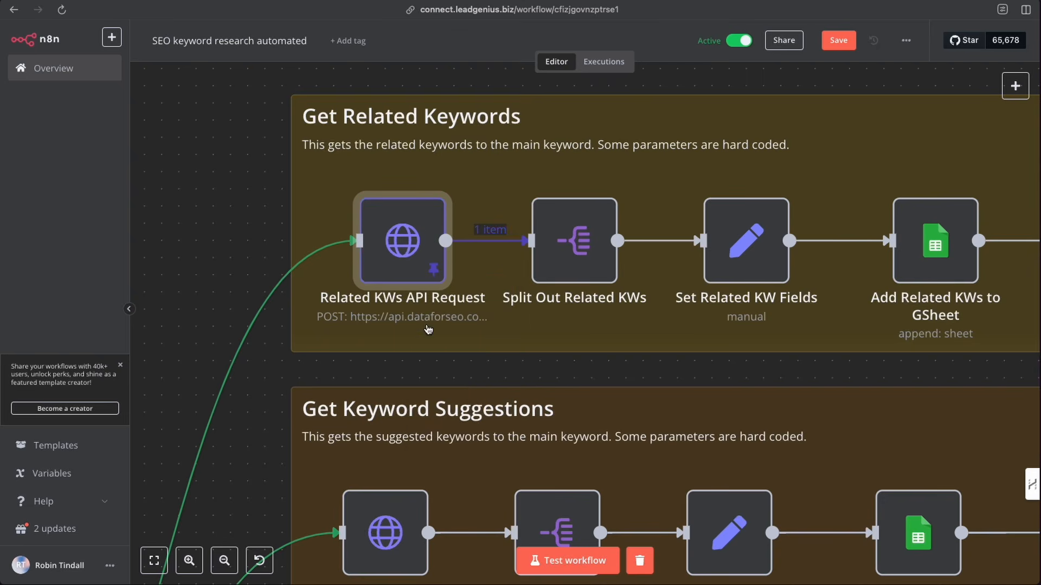
double_click(404, 237)
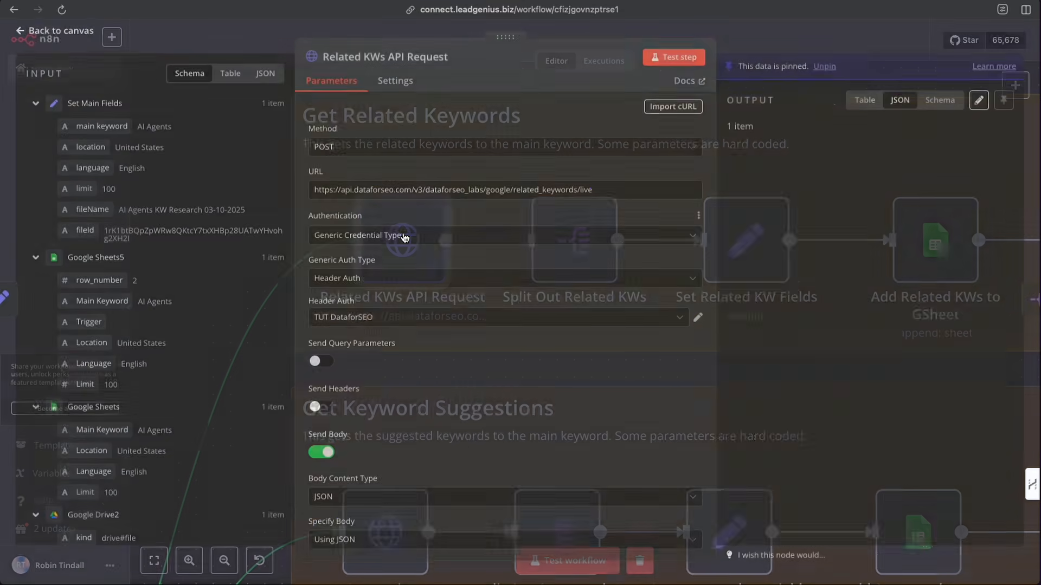
scroll(817, 250, down, 10)
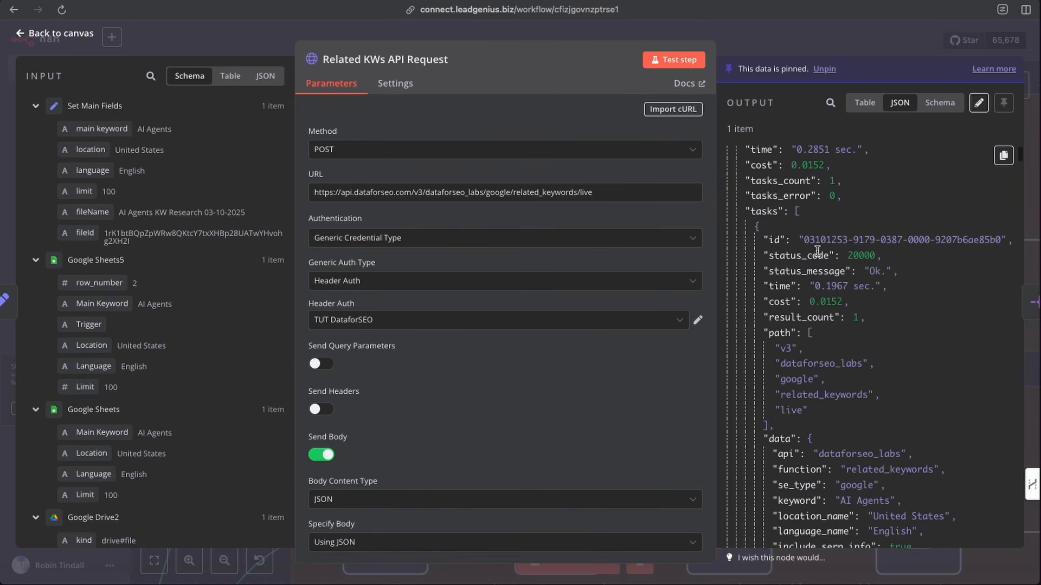
scroll(817, 251, down, 8)
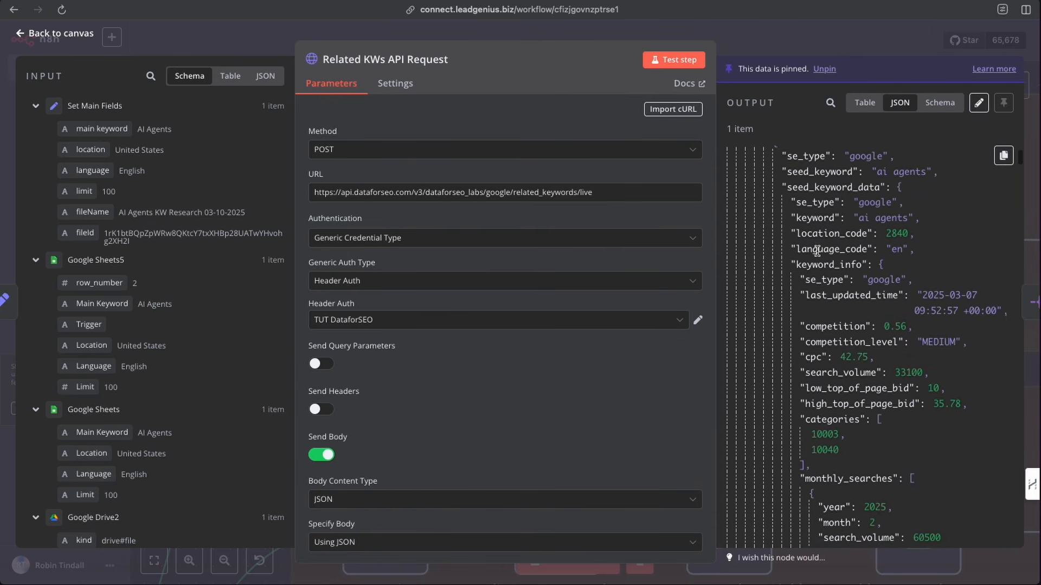
scroll(817, 250, up, 5)
scroll(817, 251, up, 3)
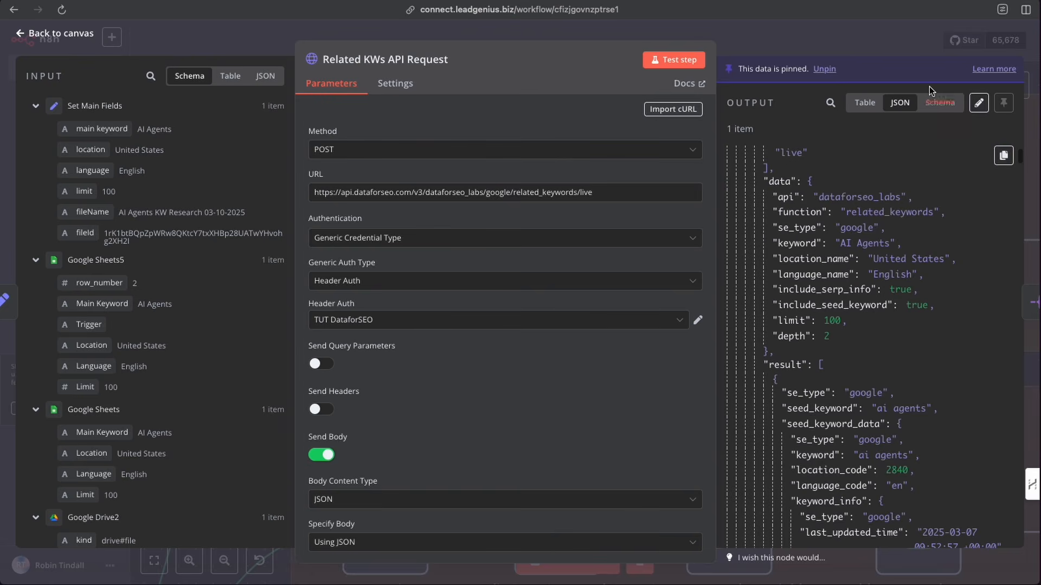
click(939, 102)
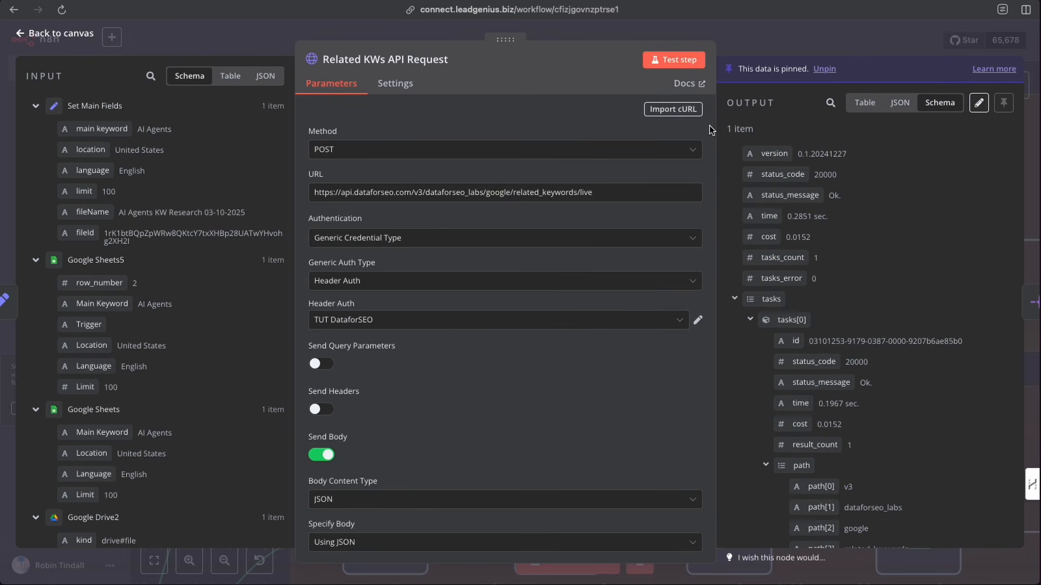
drag(716, 127, 504, 129)
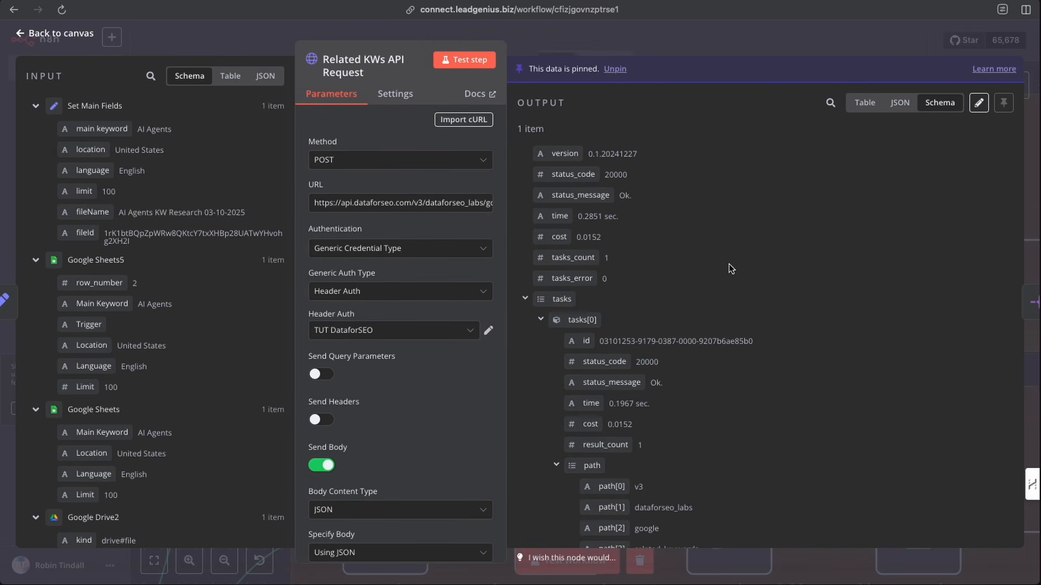
scroll(726, 265, down, 3)
scroll(737, 261, up, 3)
scroll(675, 299, down, 2)
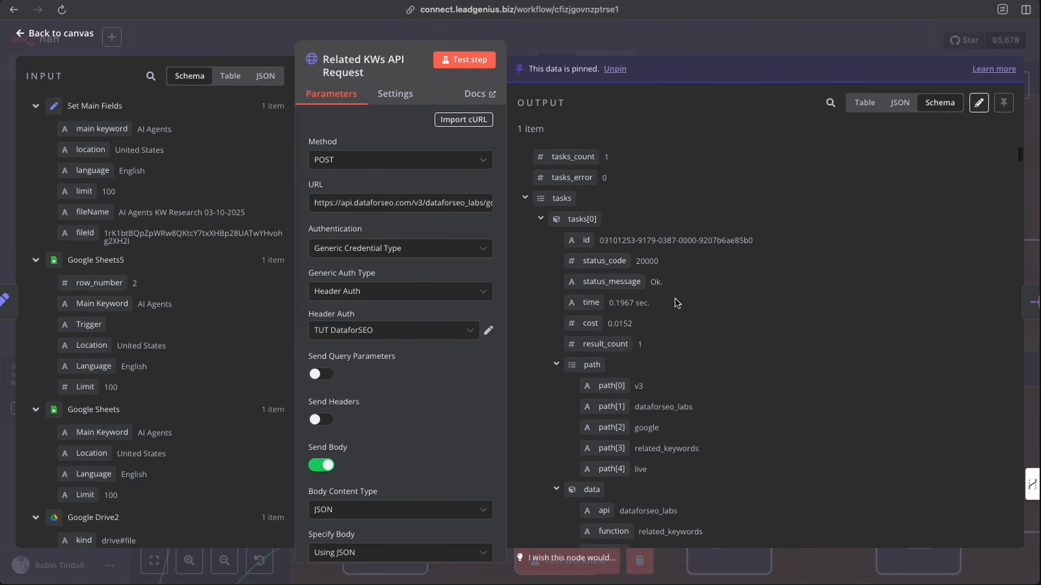
- Examine the nested tasks, result and items structure in the pinned output of the Related KWs API Request node, then close it
click(541, 218)
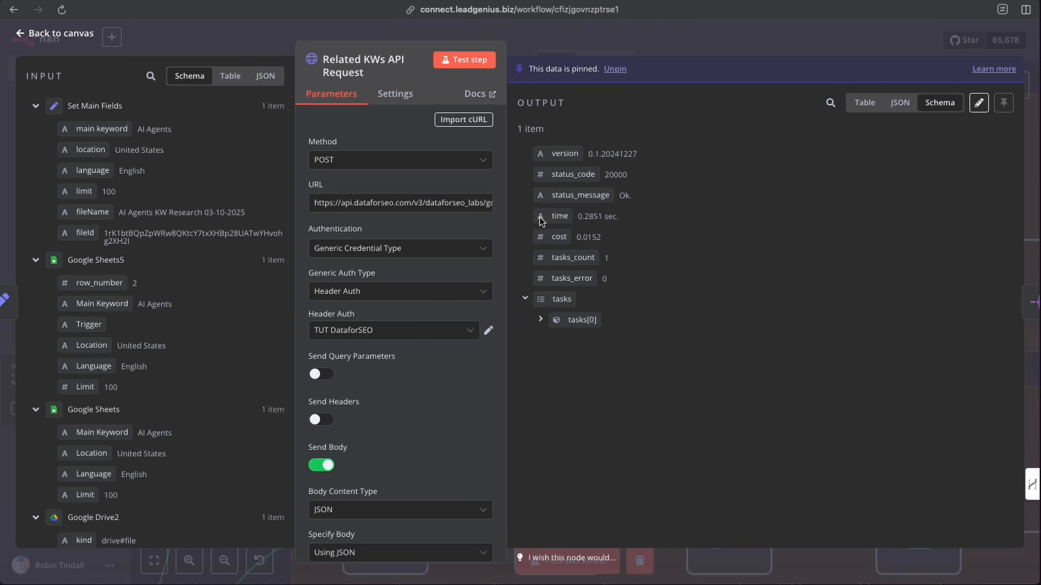
click(543, 321)
scroll(641, 372, down, 8)
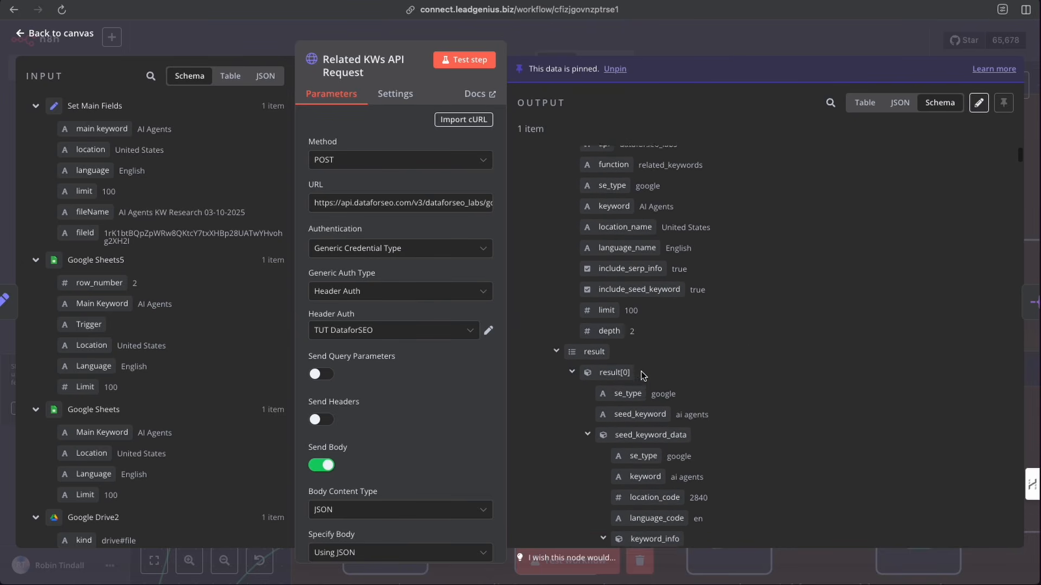
scroll(641, 372, down, 3)
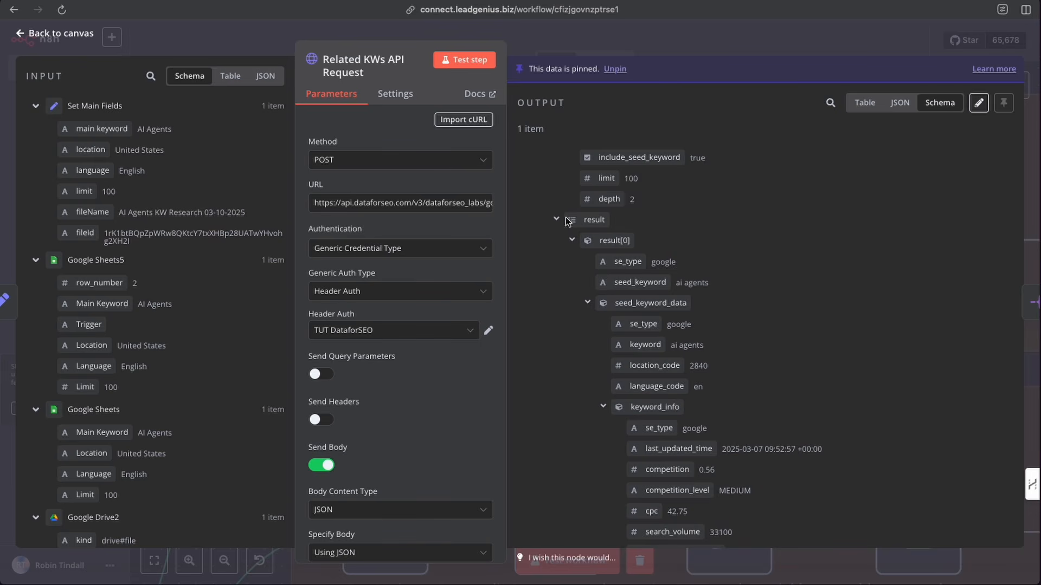
scroll(678, 304, down, 10)
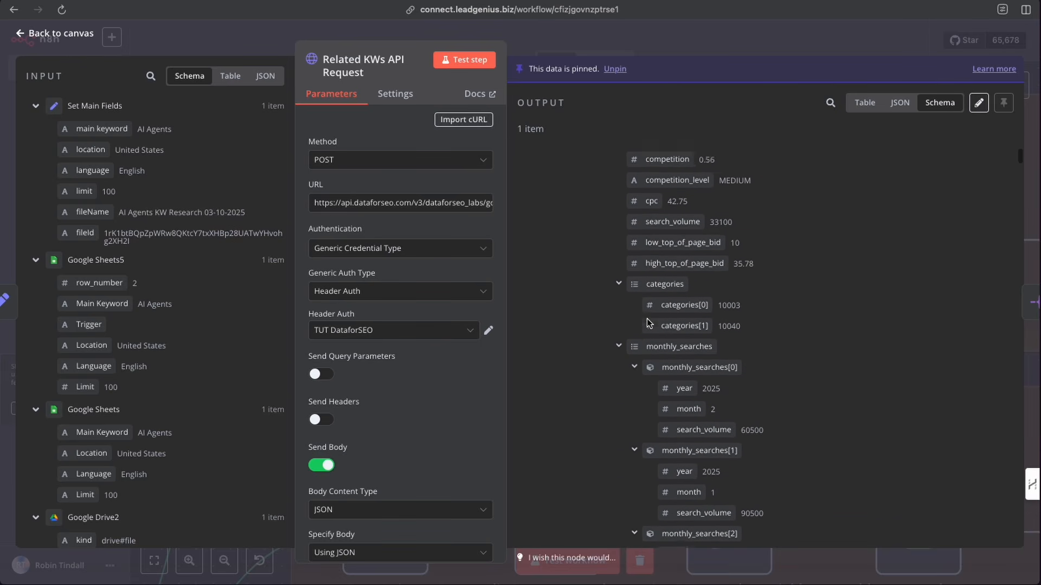
click(618, 246)
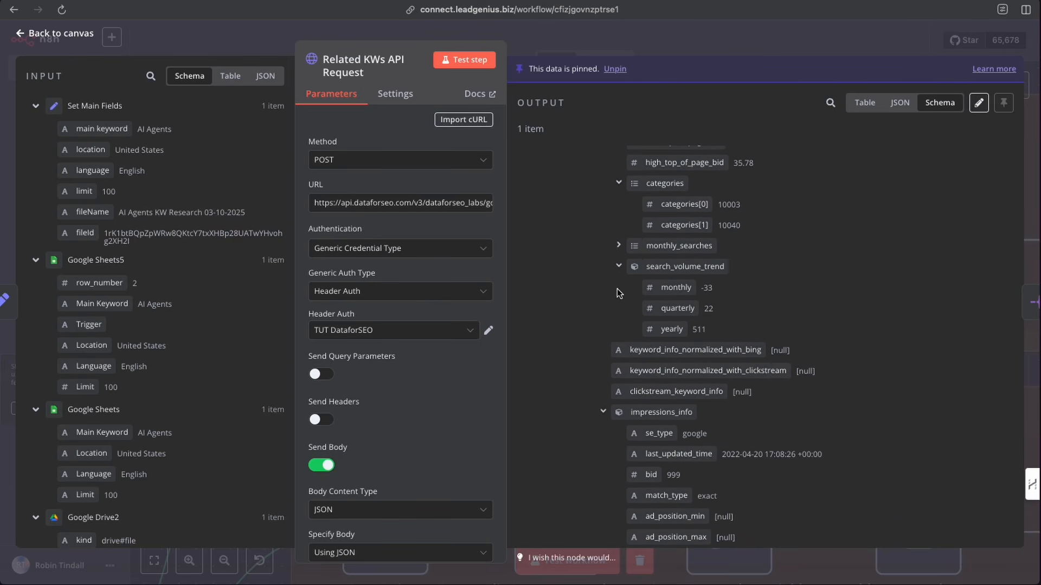
scroll(611, 295, down, 3)
click(606, 289)
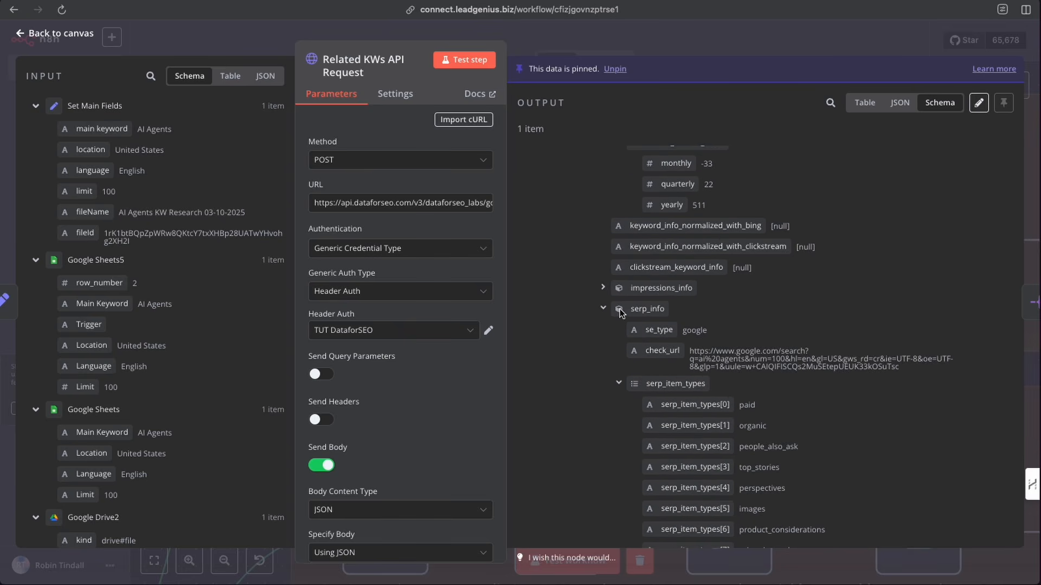
scroll(620, 310, down, 5)
scroll(620, 310, down, 12)
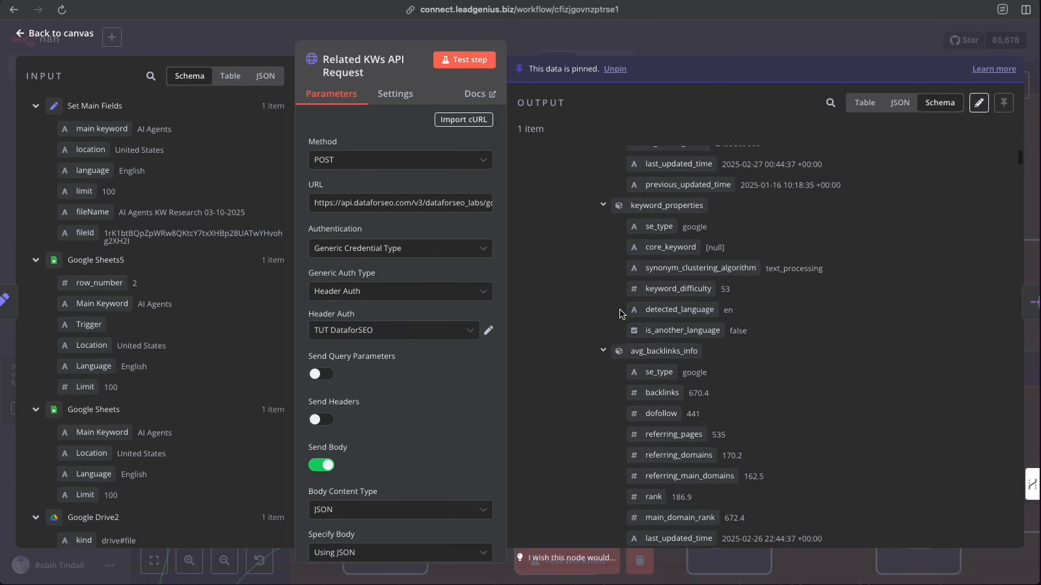
scroll(620, 310, down, 3)
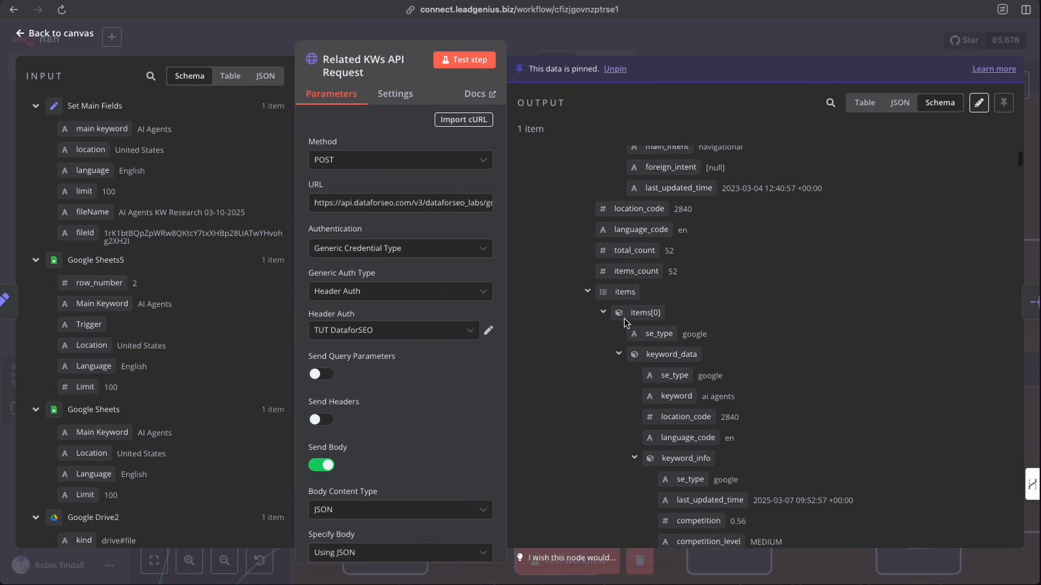
scroll(607, 196, up, 1)
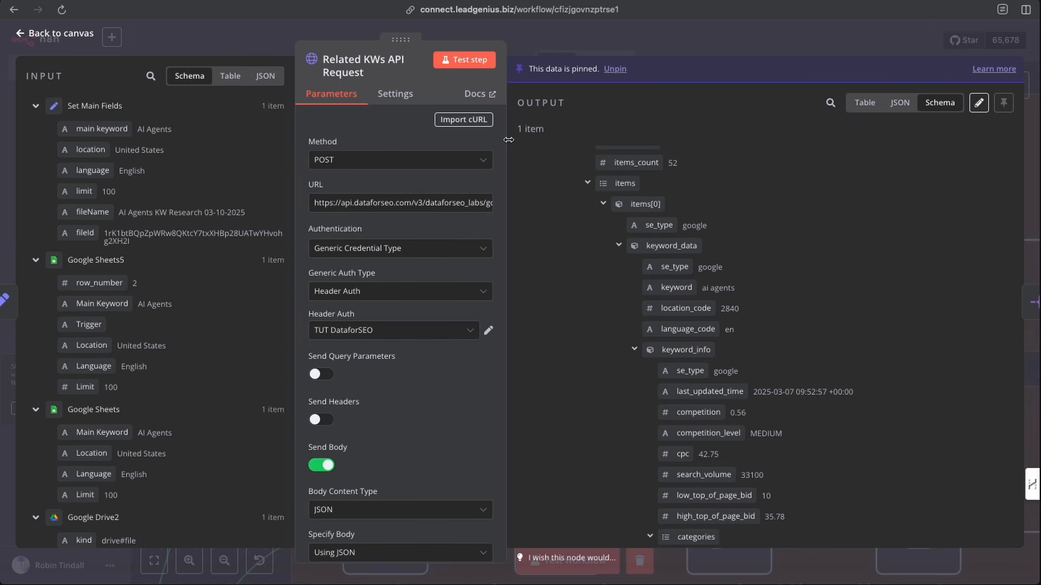
click(650, 35)
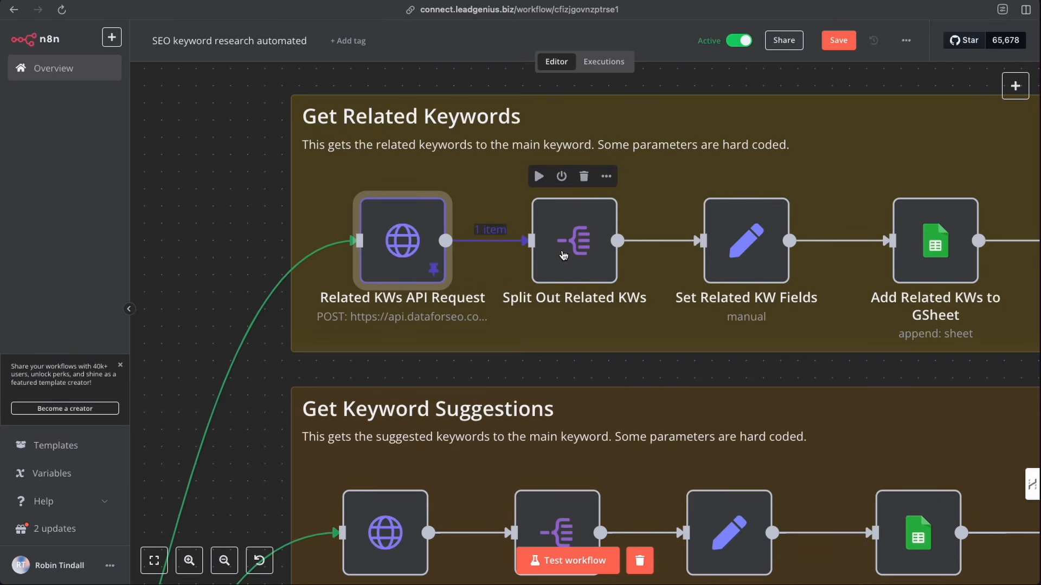
- Reopen the Related KWs API Request node and scroll through its output down to the items list
double_click(415, 251)
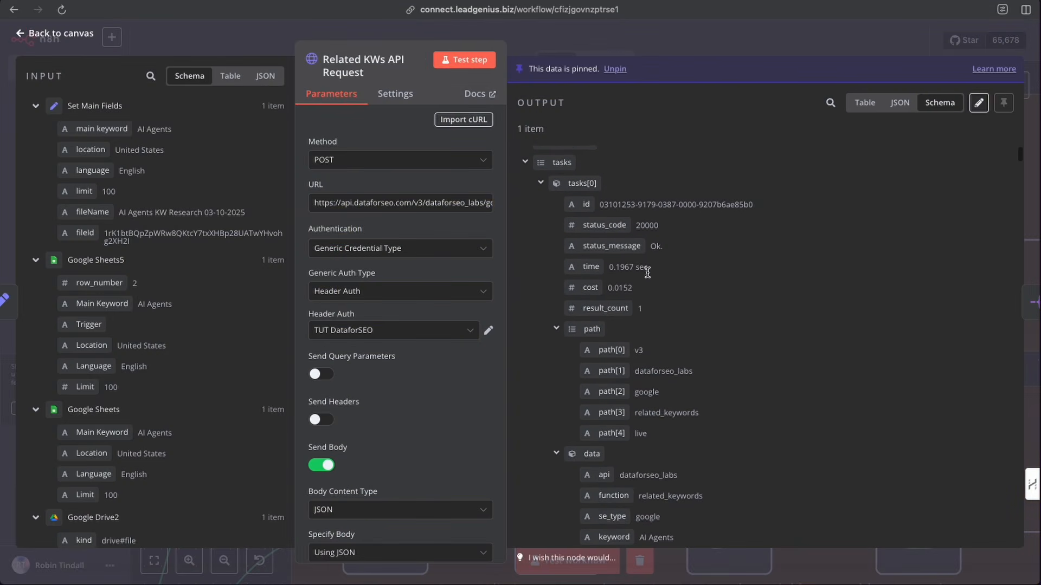
scroll(606, 341, down, 10)
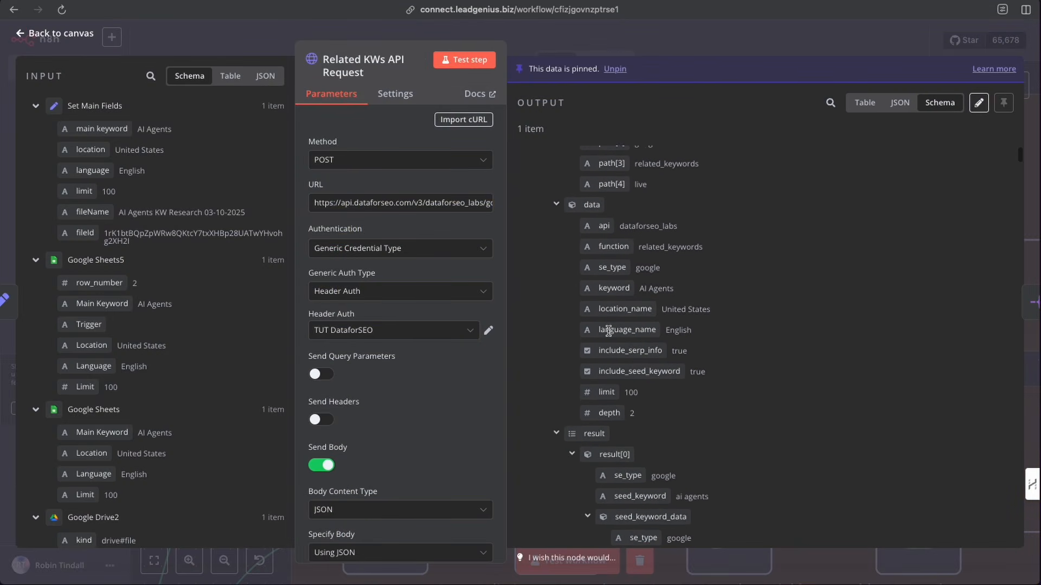
scroll(607, 330, down, 10)
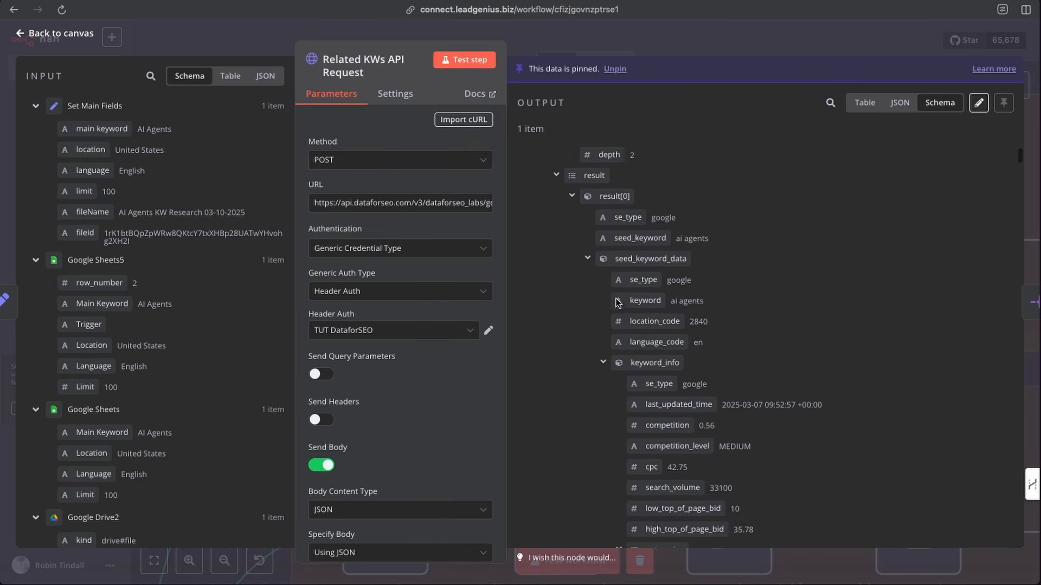
scroll(617, 303, down, 10)
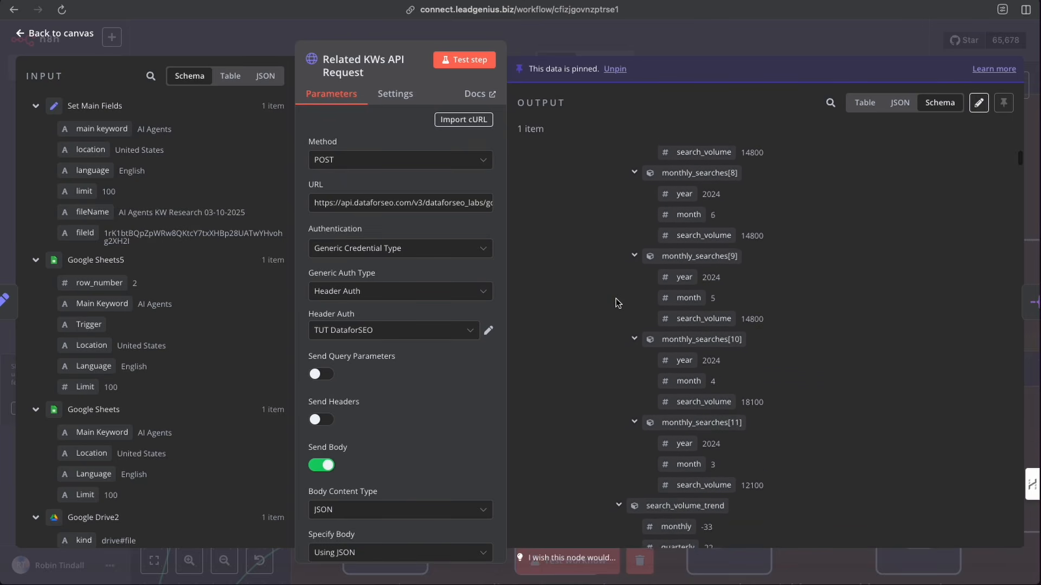
scroll(617, 303, down, 1)
scroll(616, 303, down, 15)
scroll(617, 303, down, 12)
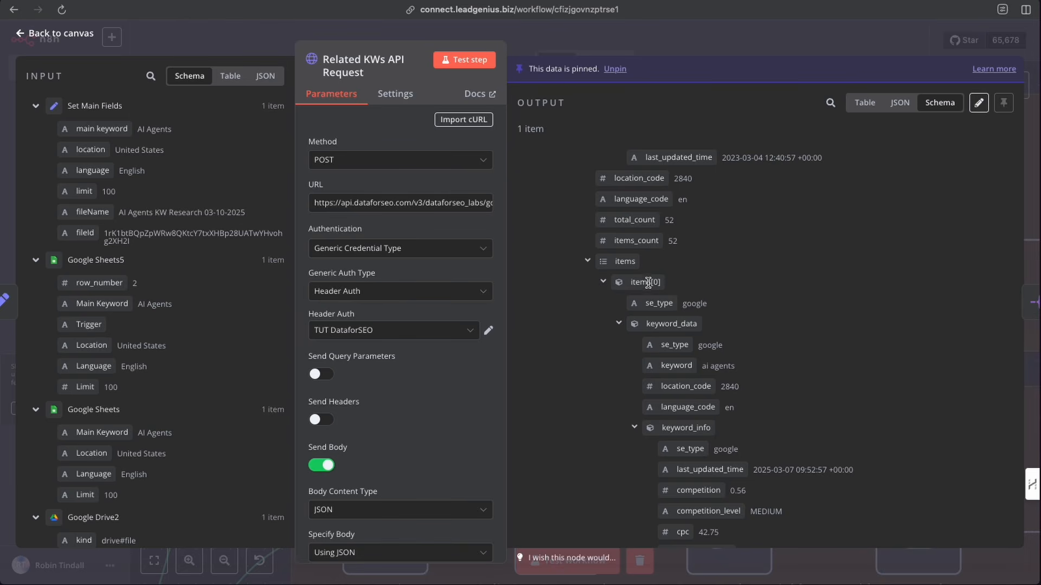
click(645, 42)
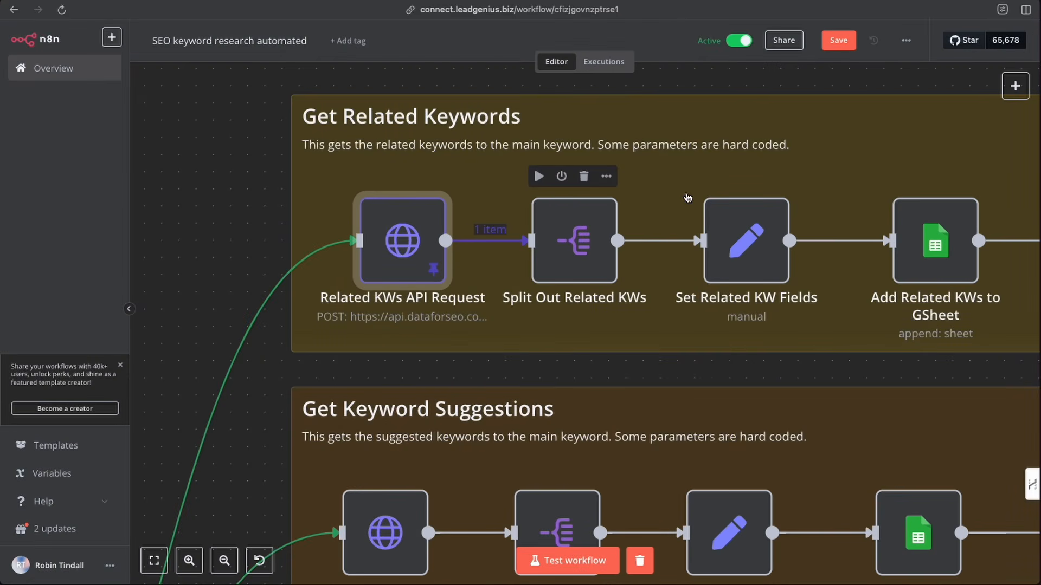
- Search the node panel for split nodes, then return to the canvas
click(1016, 87)
text(split)
drag(720, 83, 720, 80)
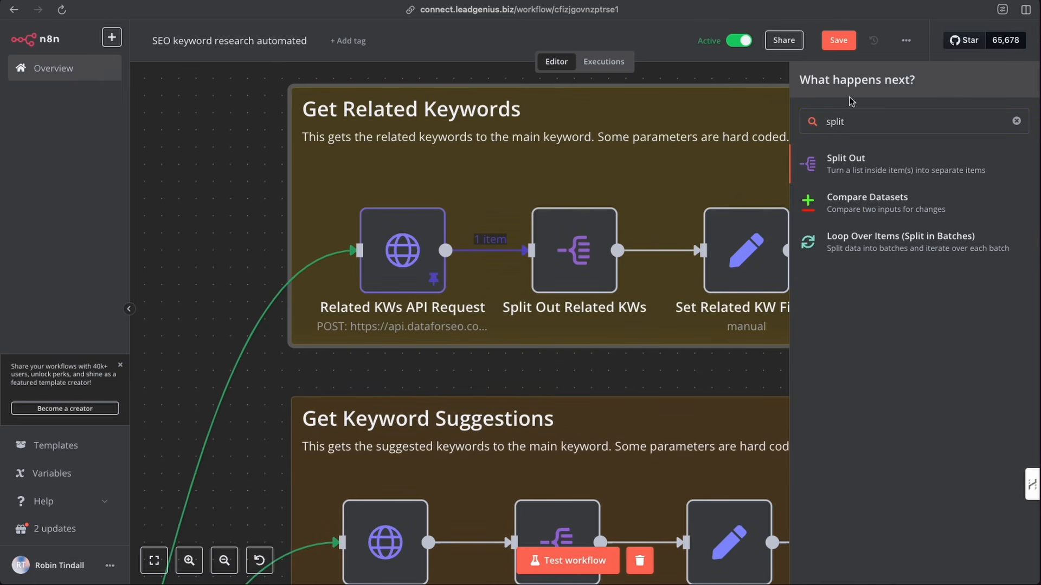
click(775, 132)
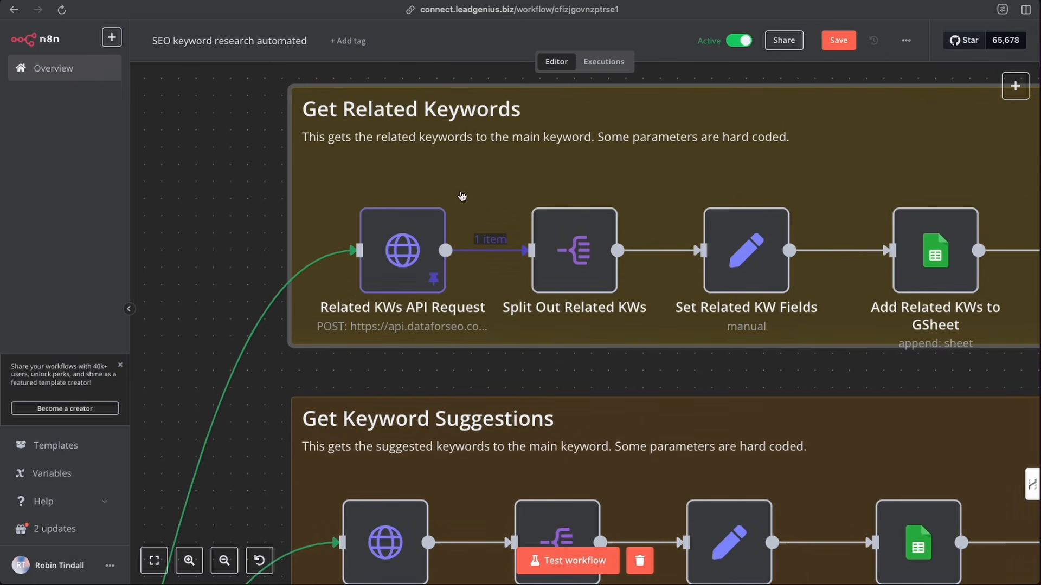
- Open the Split Out Related KWs node and browse its input schema down to the tasks result items list
double_click(576, 252)
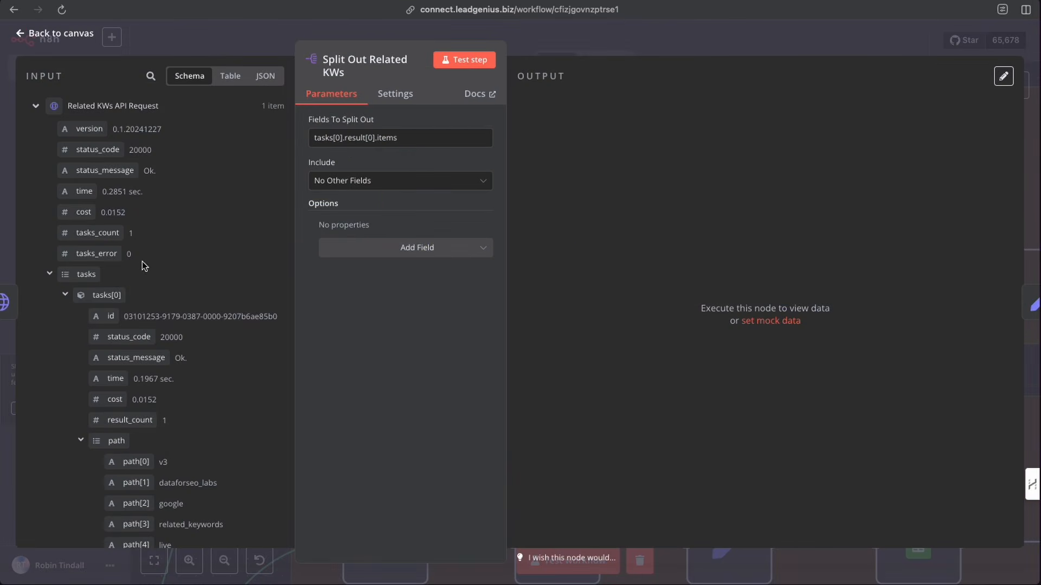
click(65, 295)
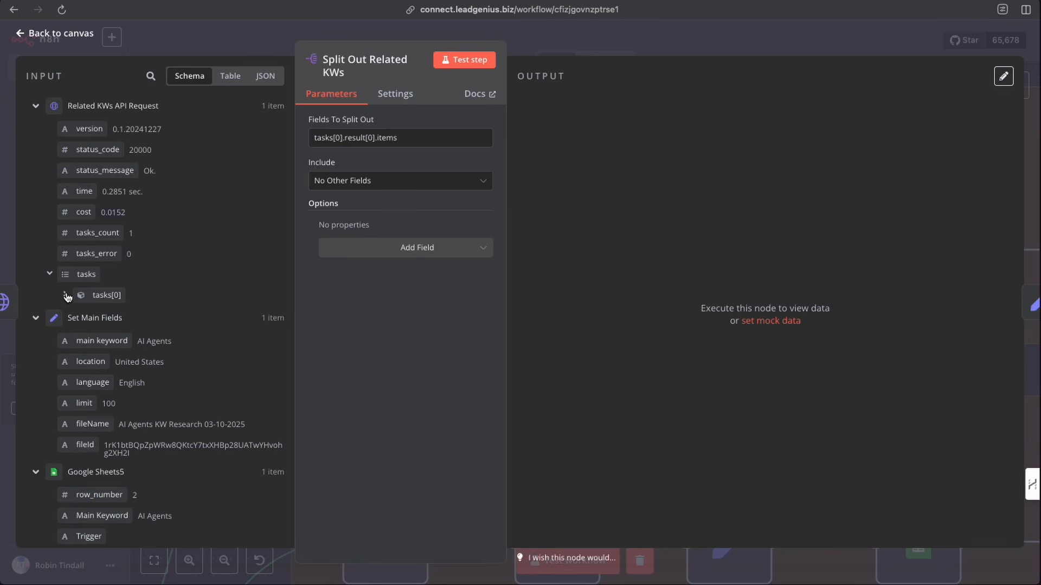
click(65, 297)
scroll(74, 304, down, 3)
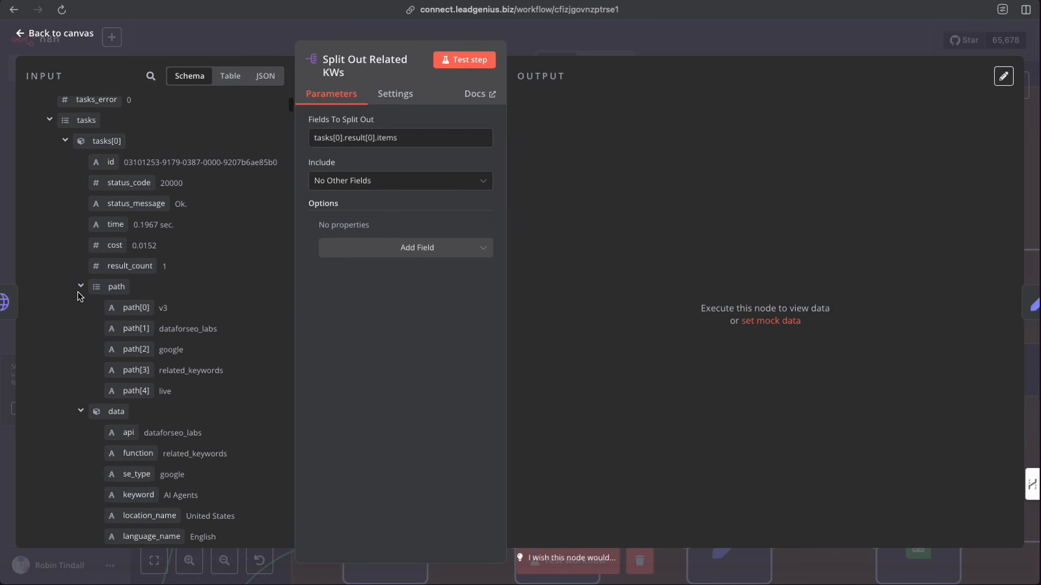
click(80, 286)
click(80, 309)
scroll(82, 304, down, 1)
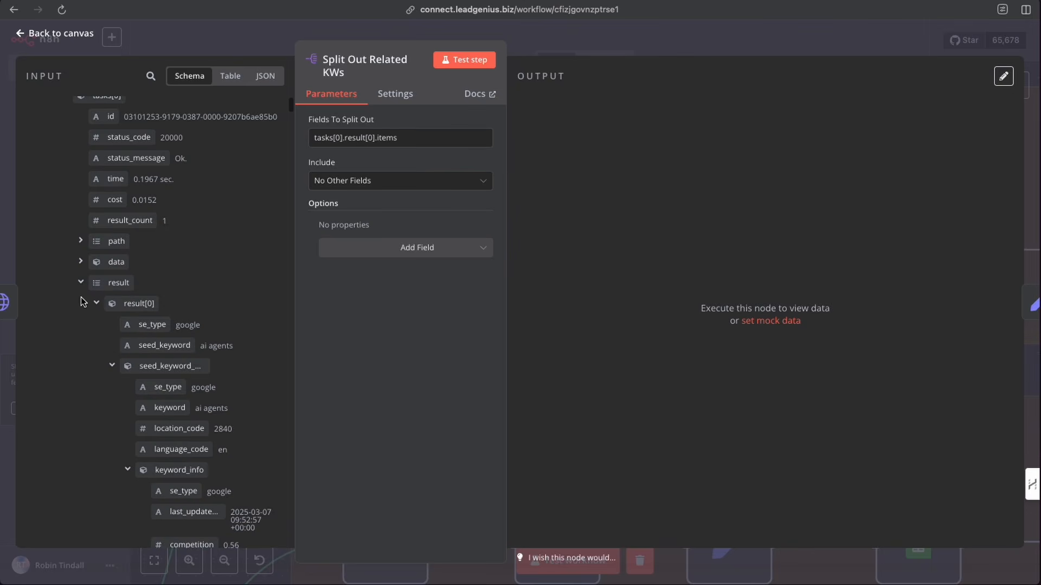
scroll(99, 319, down, 10)
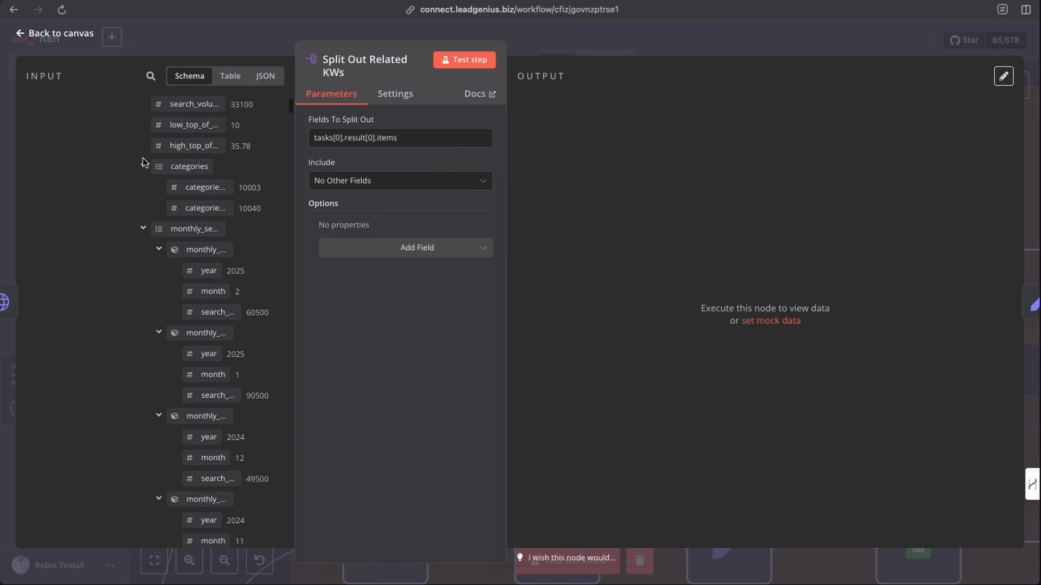
click(143, 167)
click(143, 187)
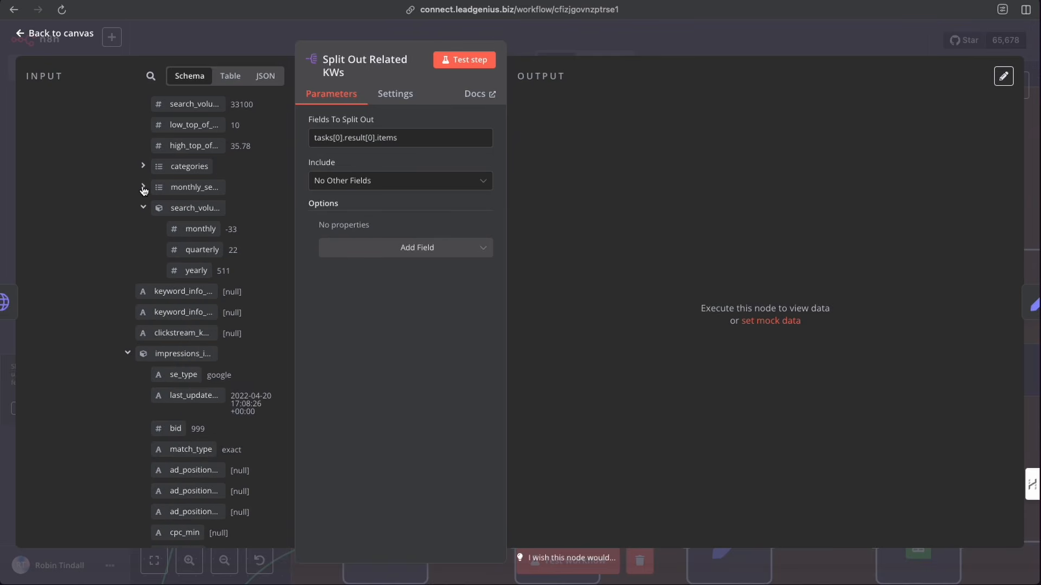
scroll(136, 233, down, 3)
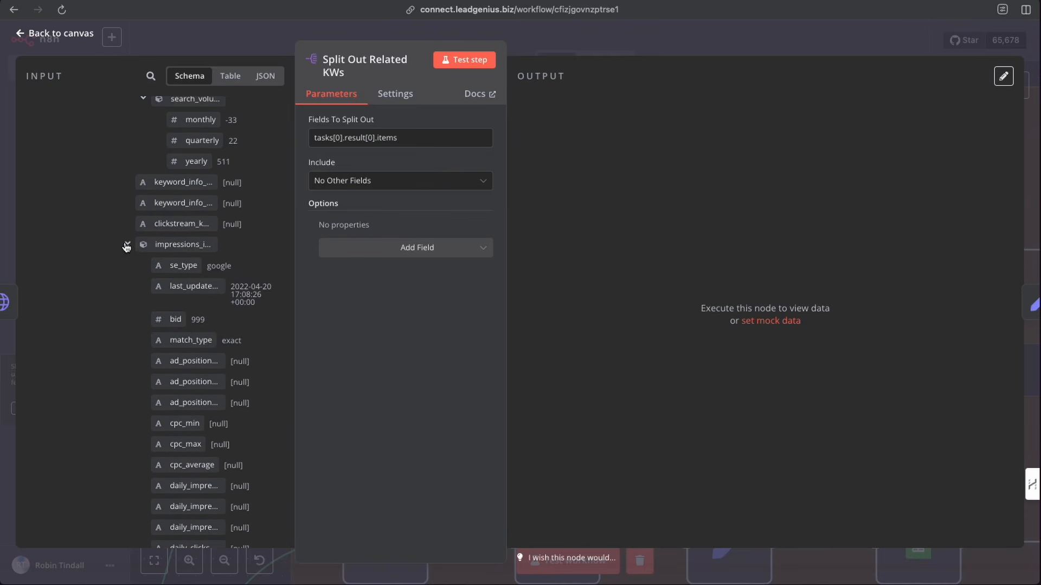
click(127, 245)
scroll(125, 245, down, 3)
click(145, 265)
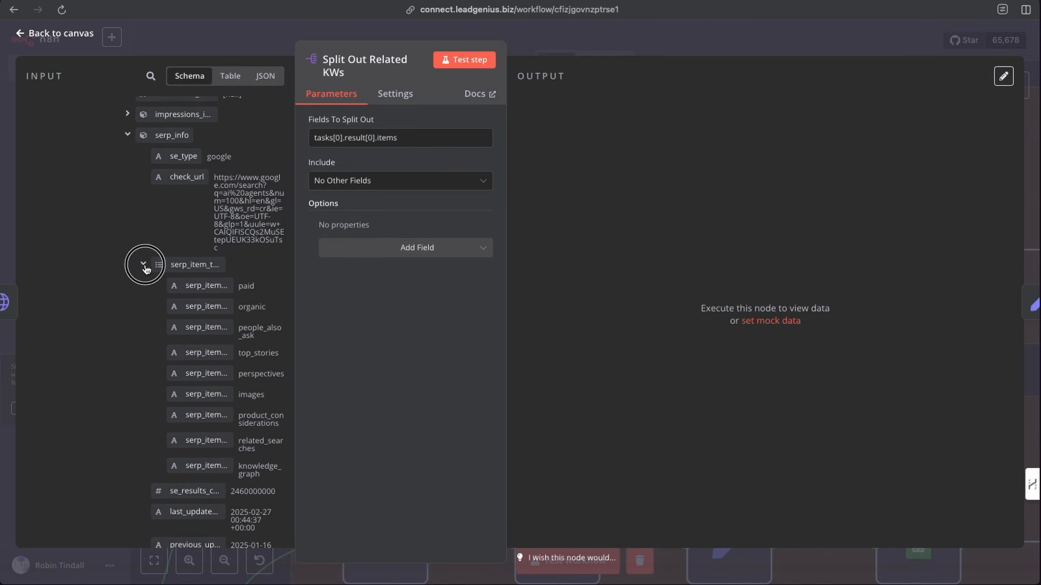
scroll(145, 265, down, 10)
scroll(145, 265, down, 8)
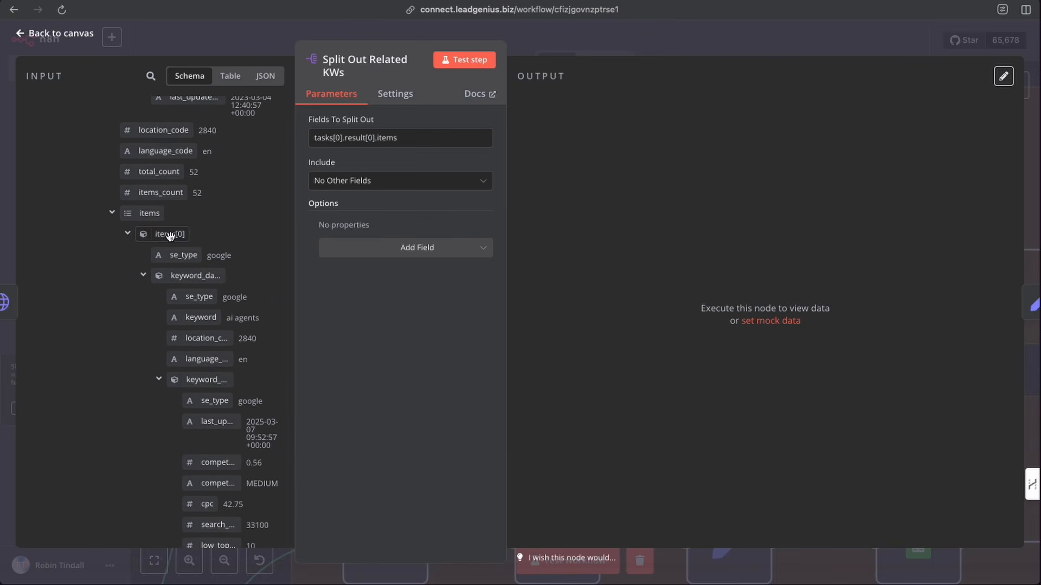
drag(148, 213, 430, 140)
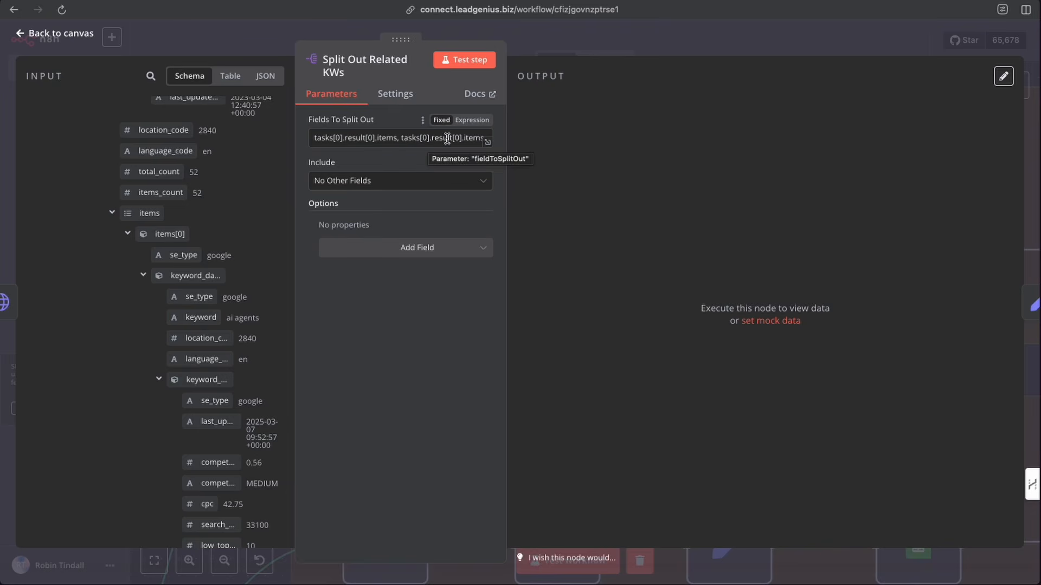
drag(403, 141, 515, 137)
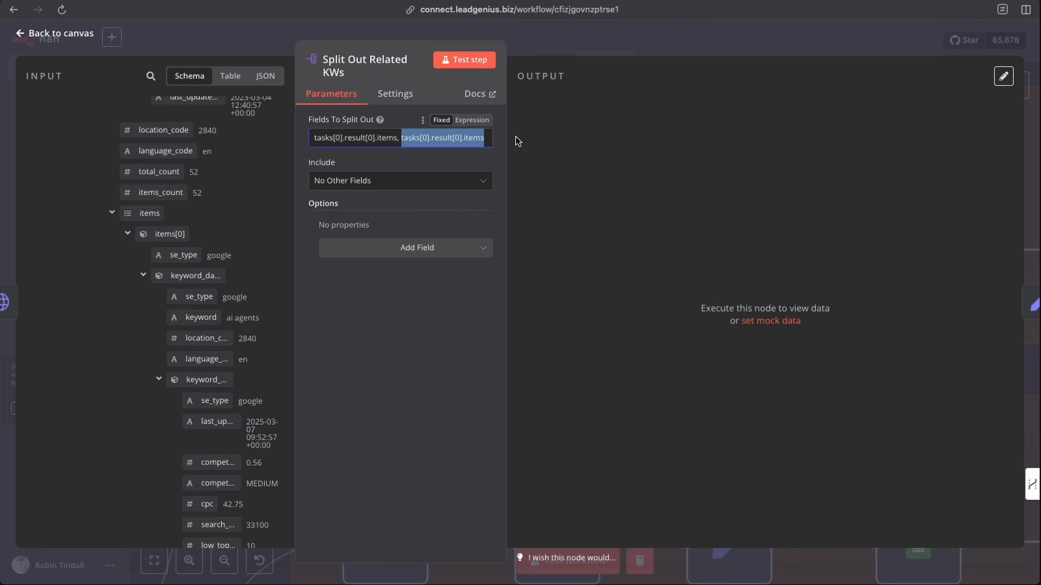
key(BackSpace)
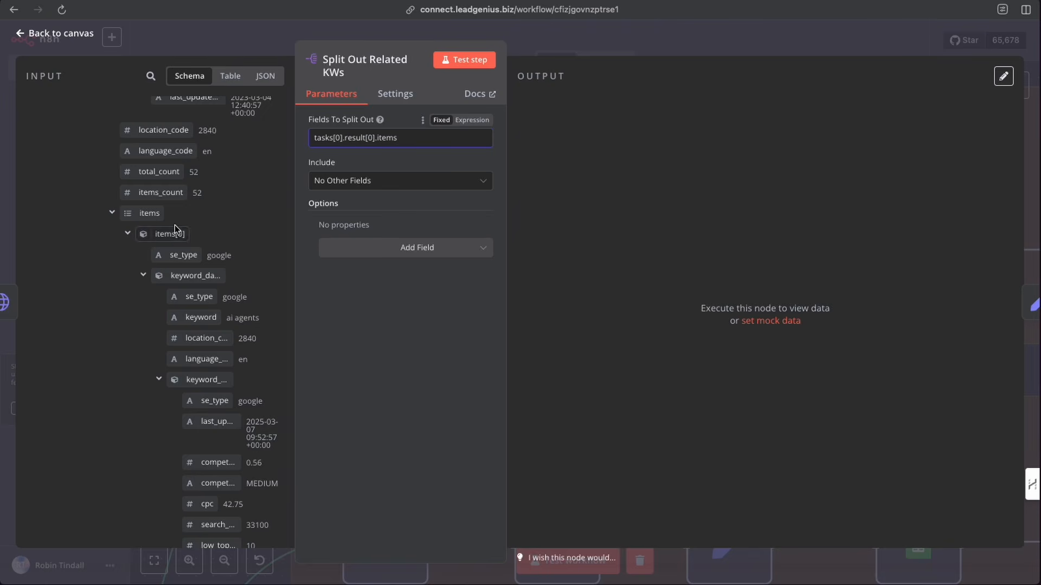
- Test-run the Split Out Related KWs node and review the split keyword items in its output
click(460, 62)
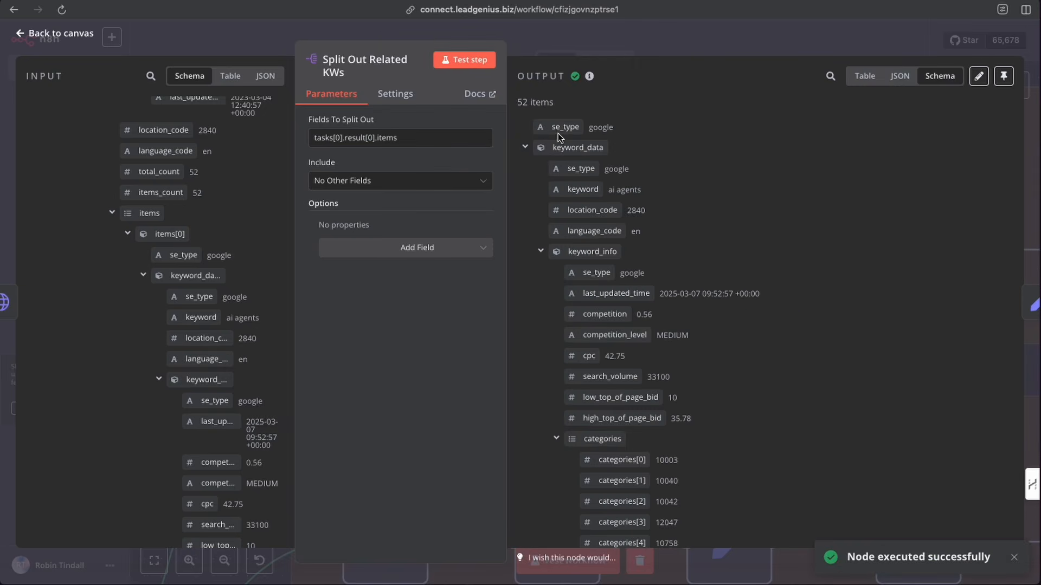
scroll(609, 261, down, 10)
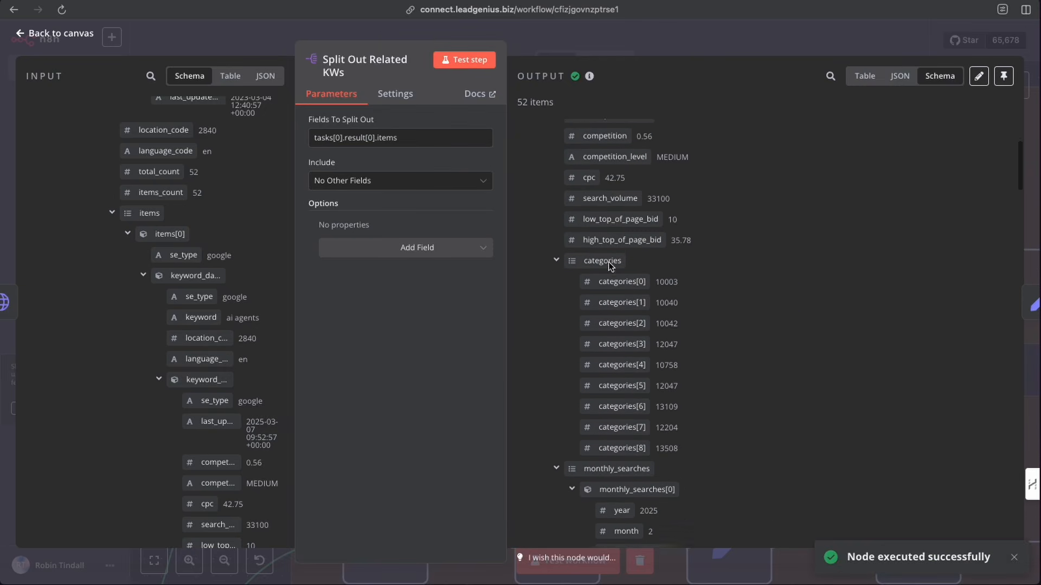
scroll(608, 262, down, 10)
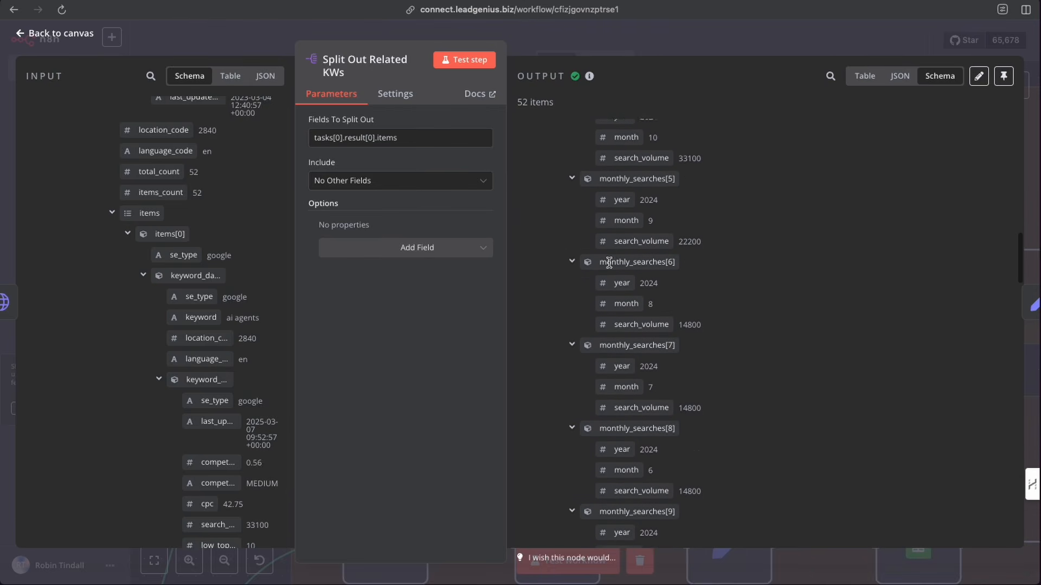
scroll(609, 262, up, 12)
scroll(608, 261, down, 1)
scroll(608, 265, up, 8)
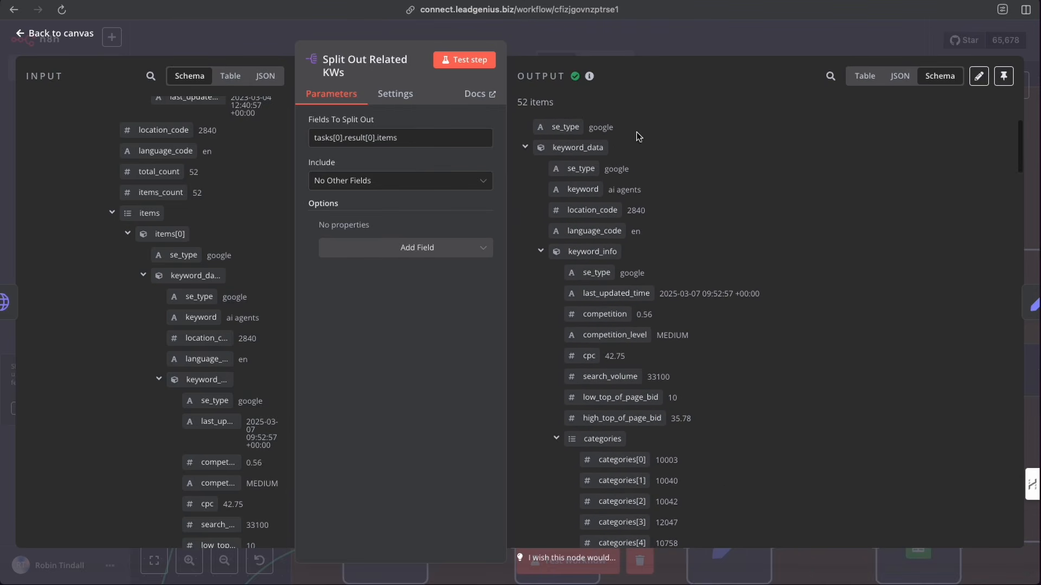
click(663, 48)
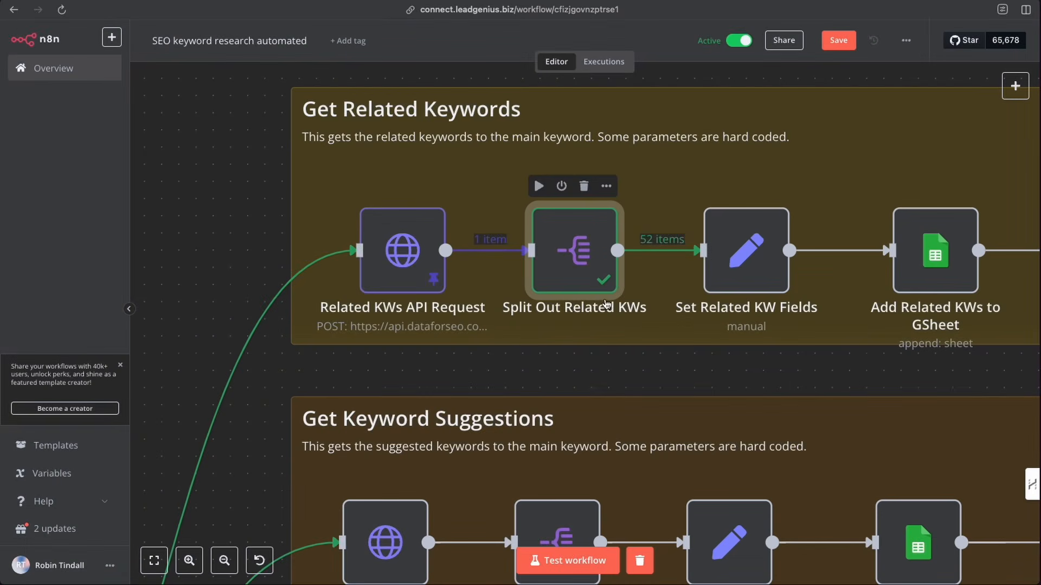
- Search the node panel for the Set node and close it without adding anything
scroll(596, 256, right, 4)
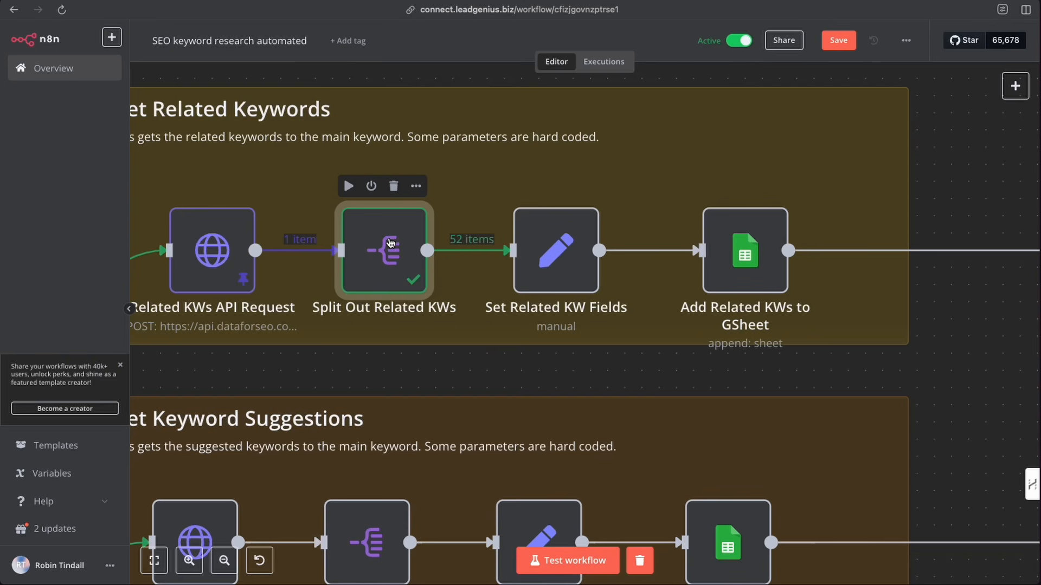
mouse_move(273, 230)
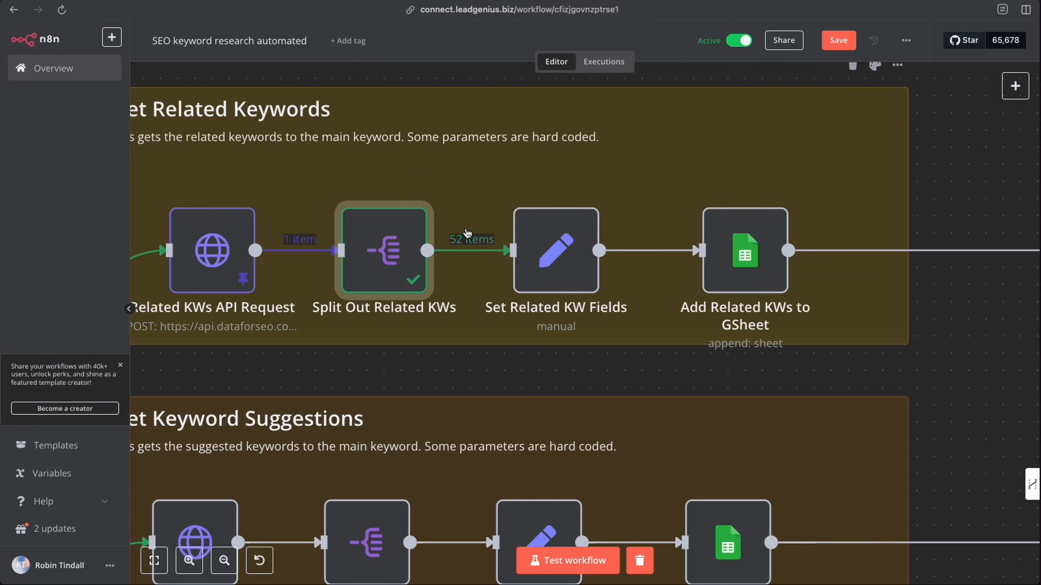
scroll(468, 234, right, 1)
mouse_move(551, 244)
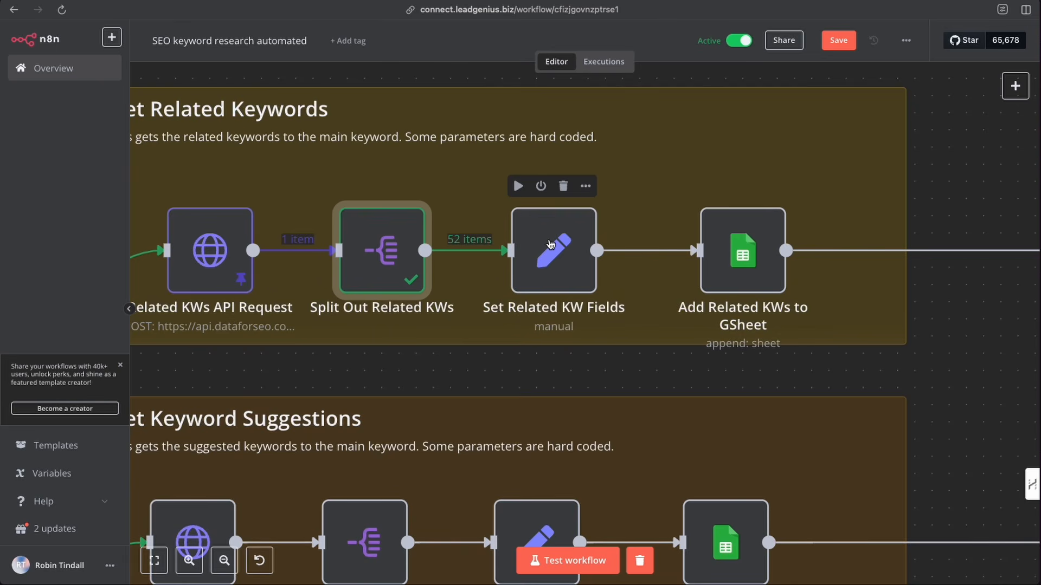
click(1015, 88)
text(set)
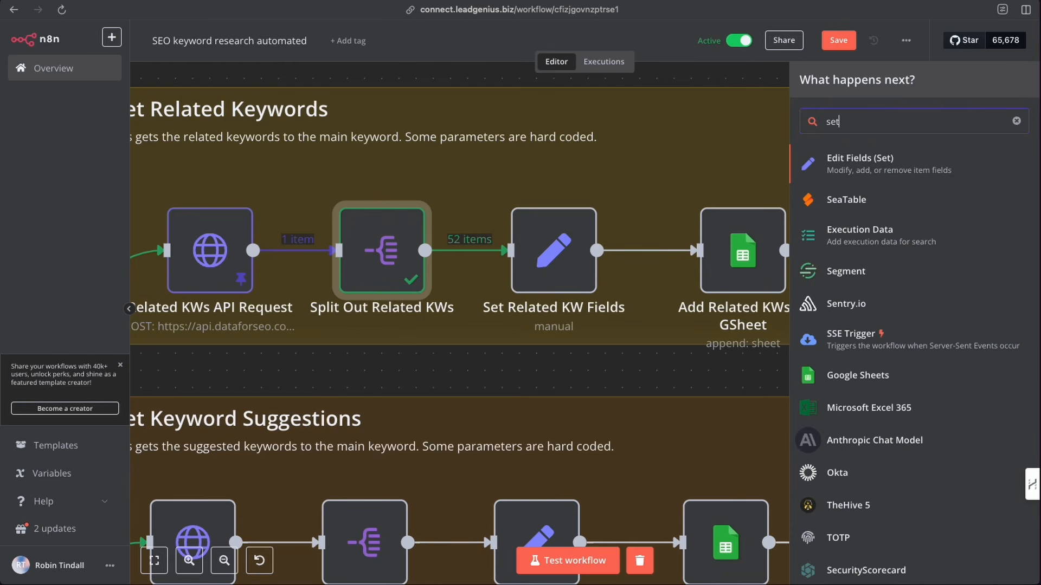
click(727, 101)
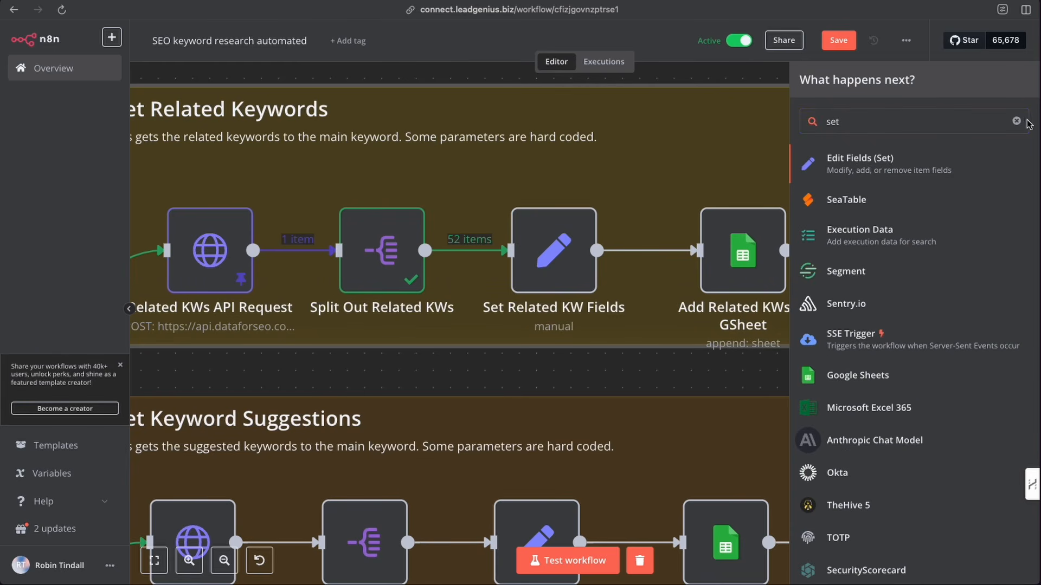
key(Escape)
- Open the Set Related KW Fields node and review its main keyword and Type mappings, checking the keyword research spreadsheet
double_click(556, 248)
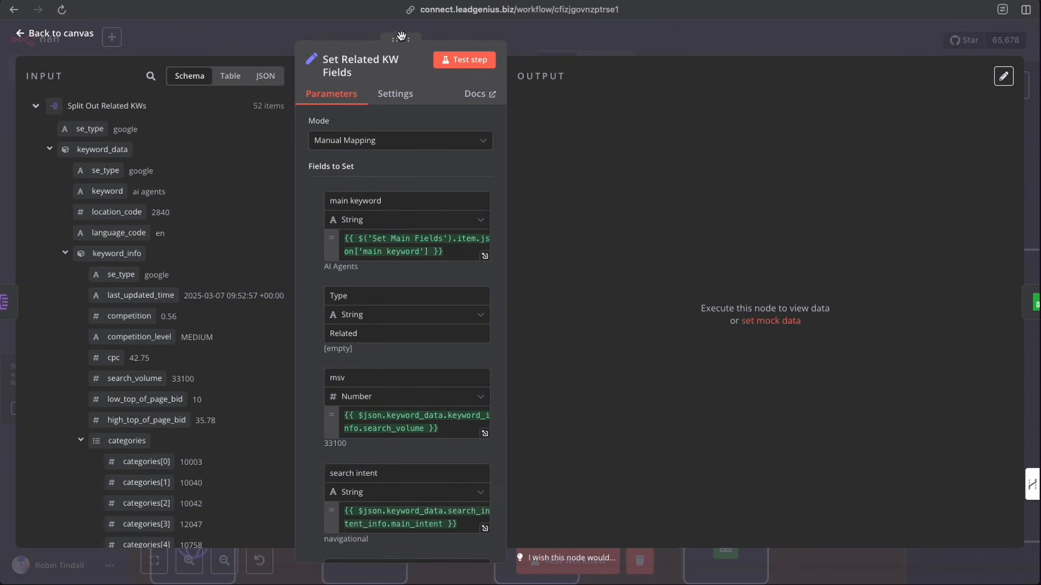
drag(400, 39, 554, 40)
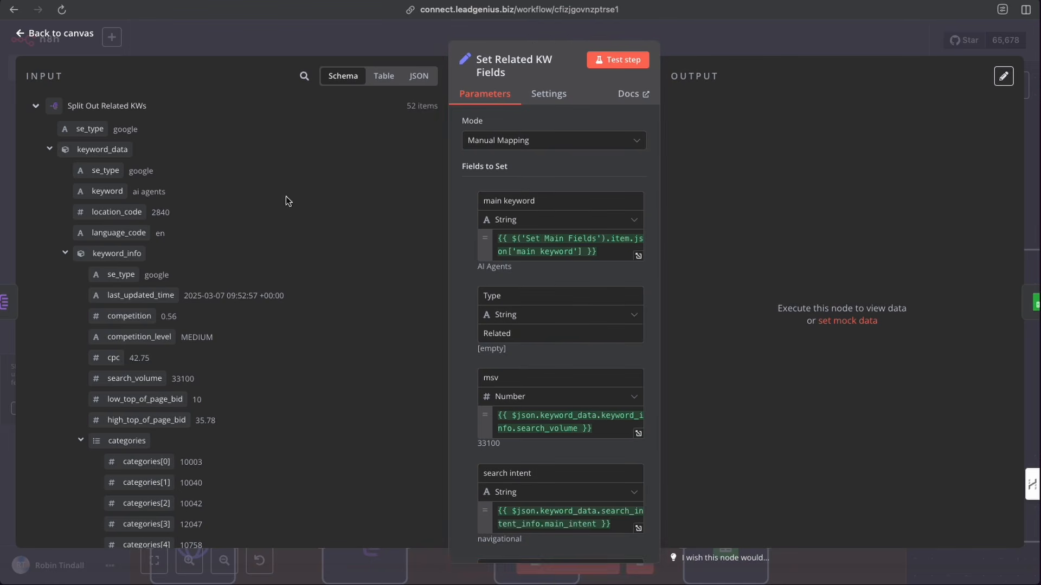
scroll(190, 307, down, 15)
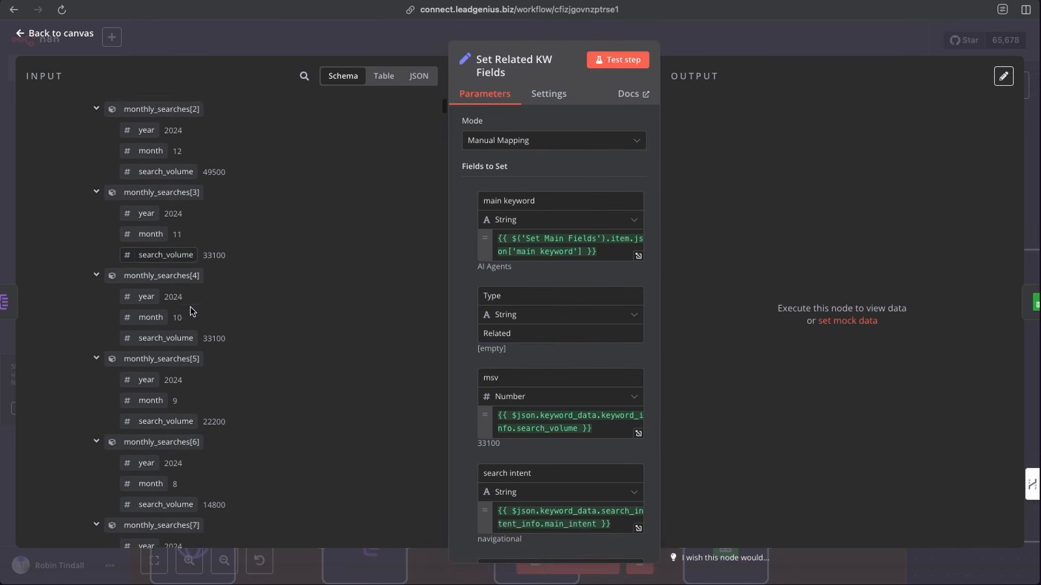
scroll(190, 307, up, 15)
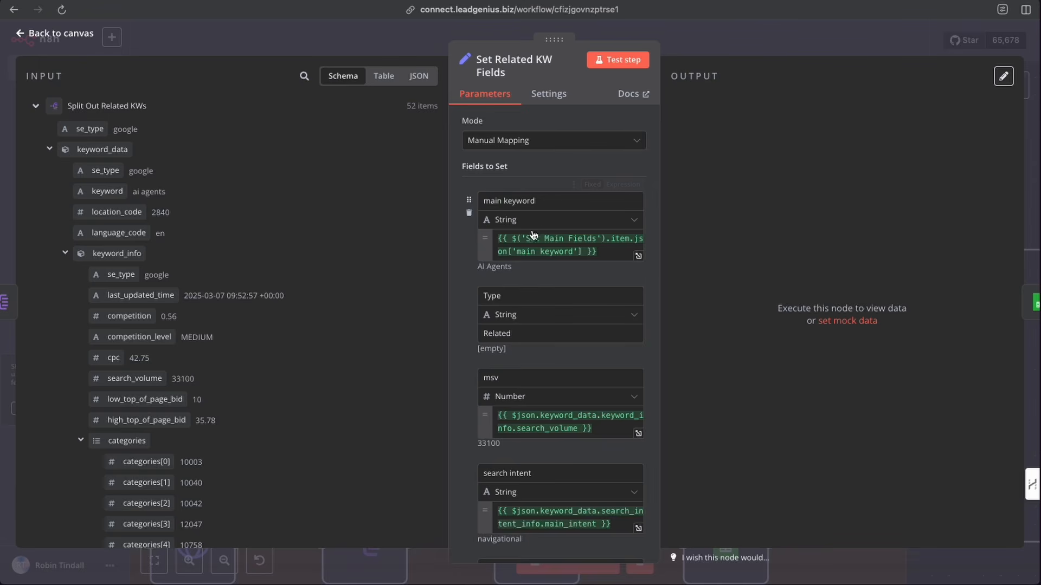
click(36, 107)
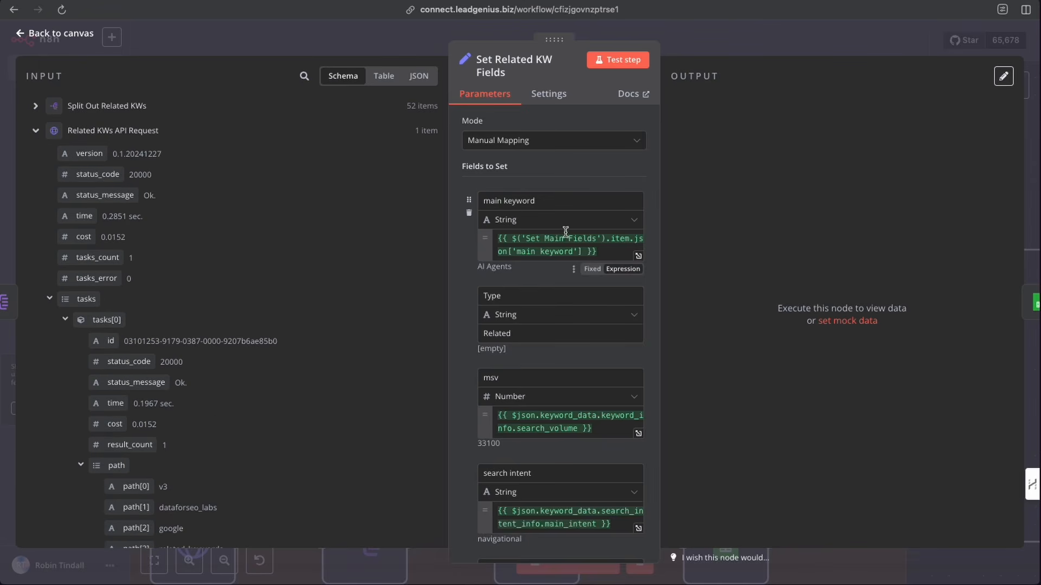
click(36, 130)
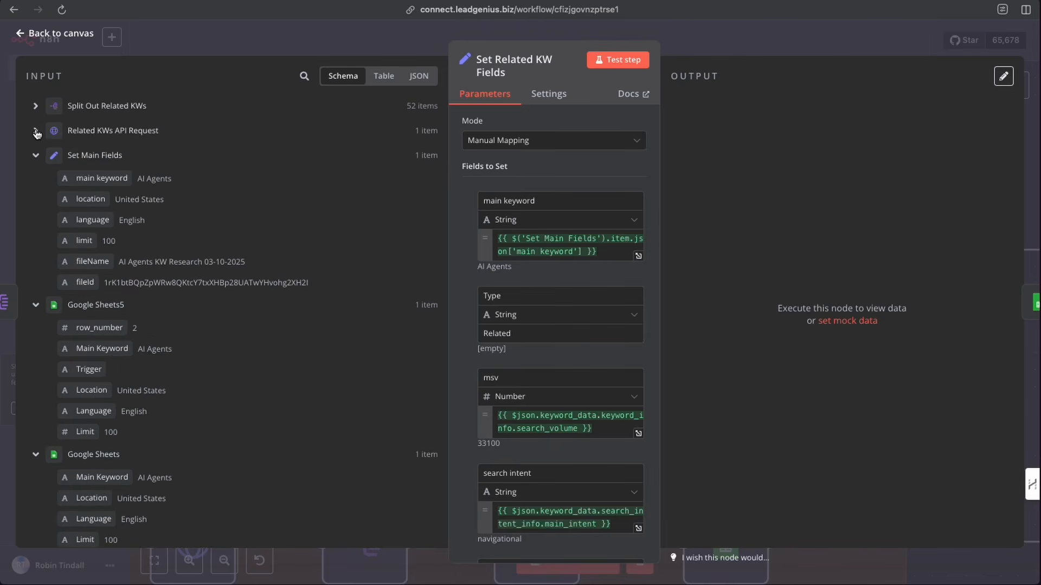
drag(82, 177, 321, 220)
double_click(508, 294)
click(508, 296)
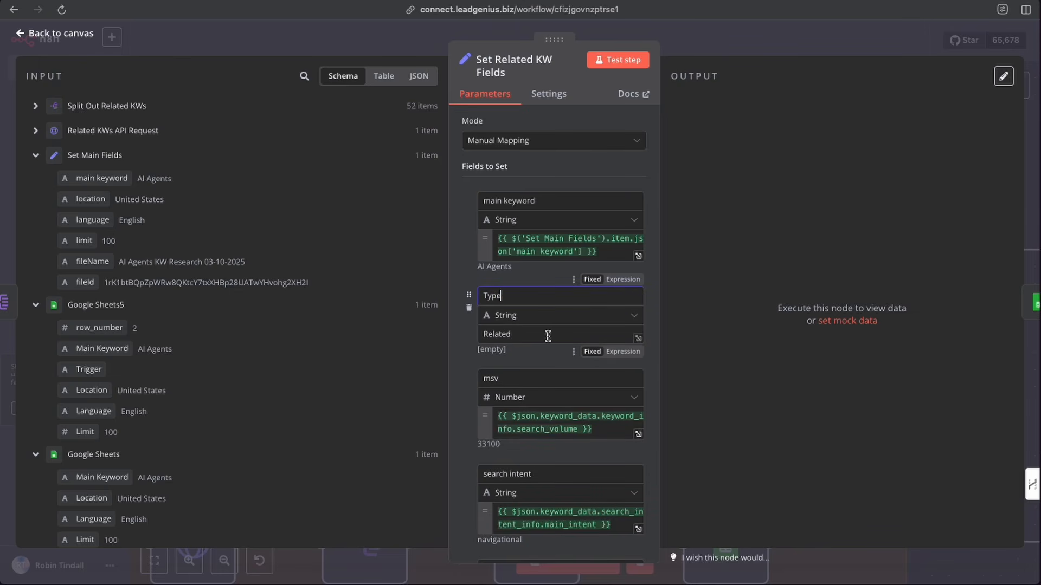
drag(549, 336, 449, 333)
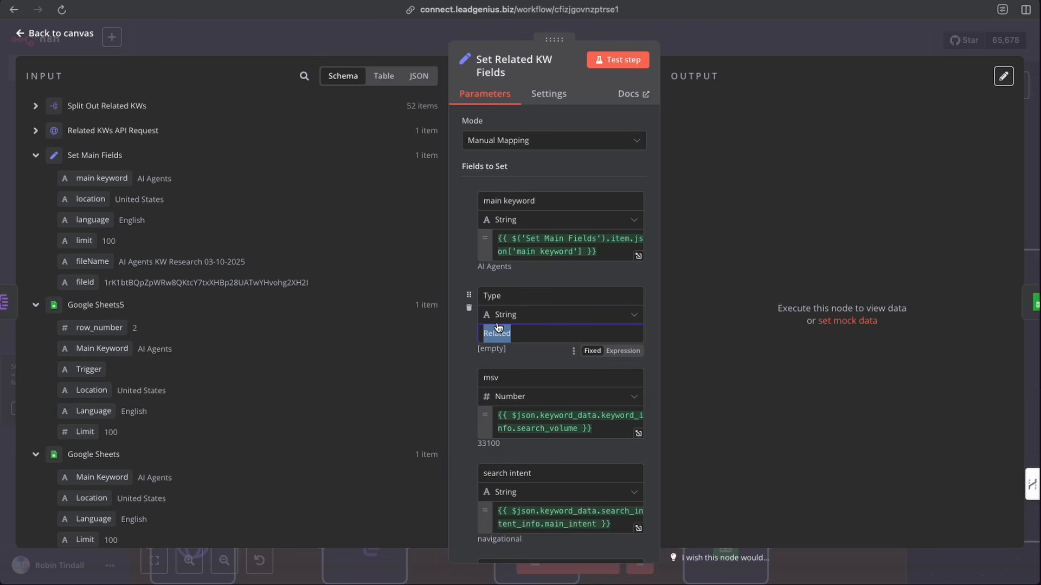
click(547, 333)
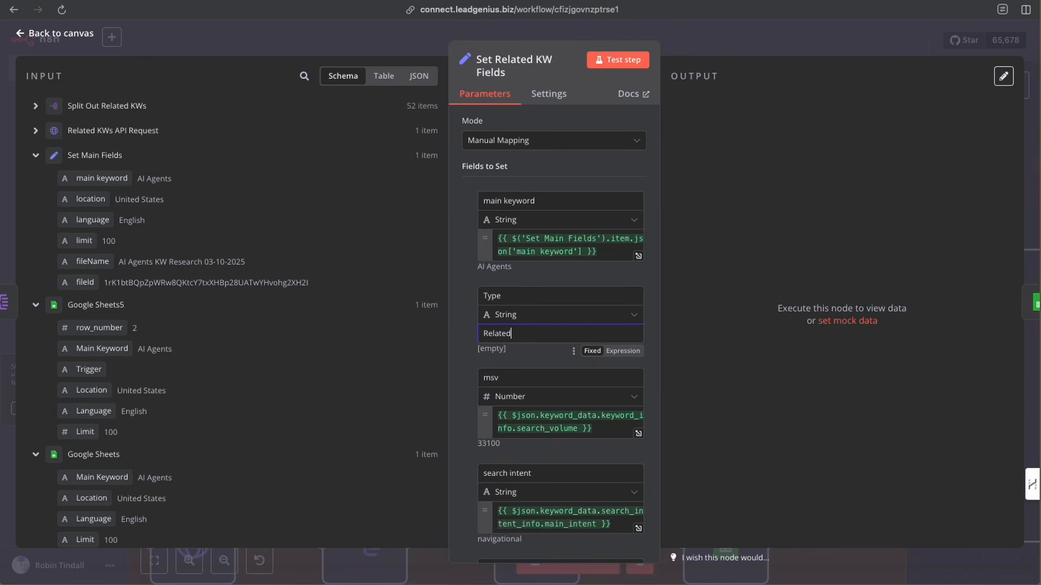
click(1, 255)
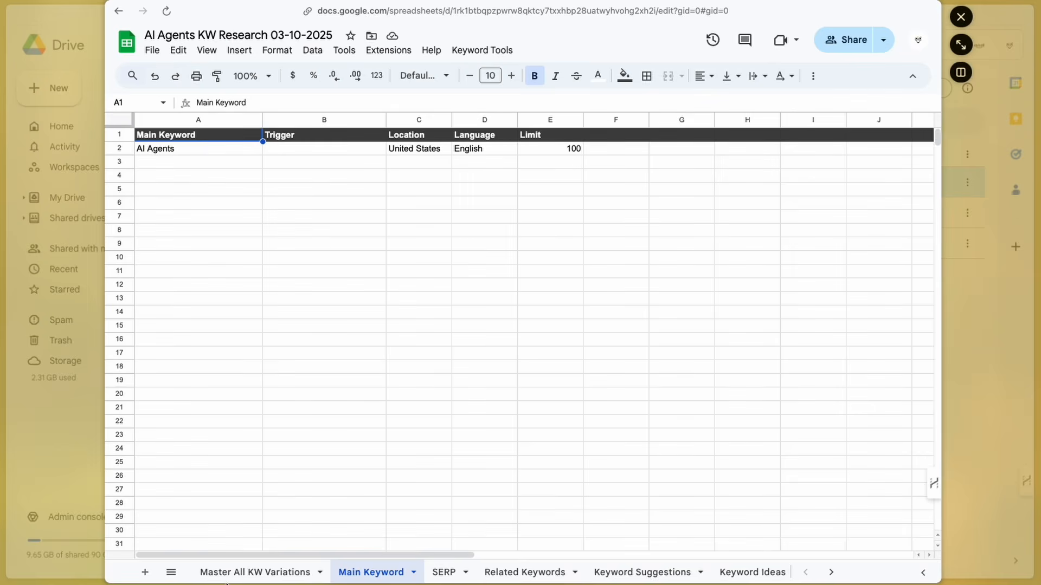
click(244, 577)
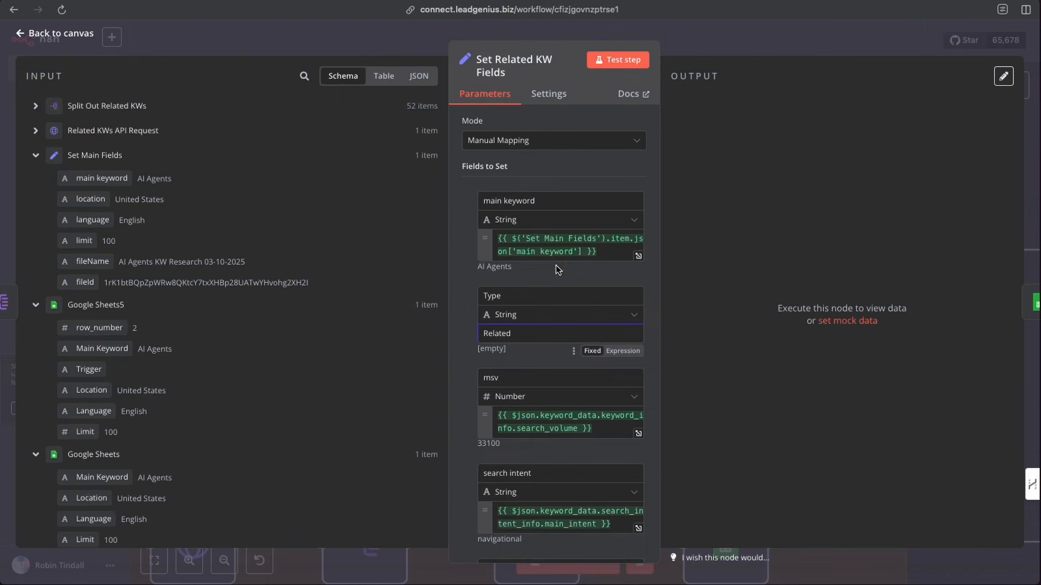
- Browse the Split Out Related KWs input schema alongside the msv, competition and kw difficulty field expressions
scroll(521, 249, down, 3)
click(509, 245)
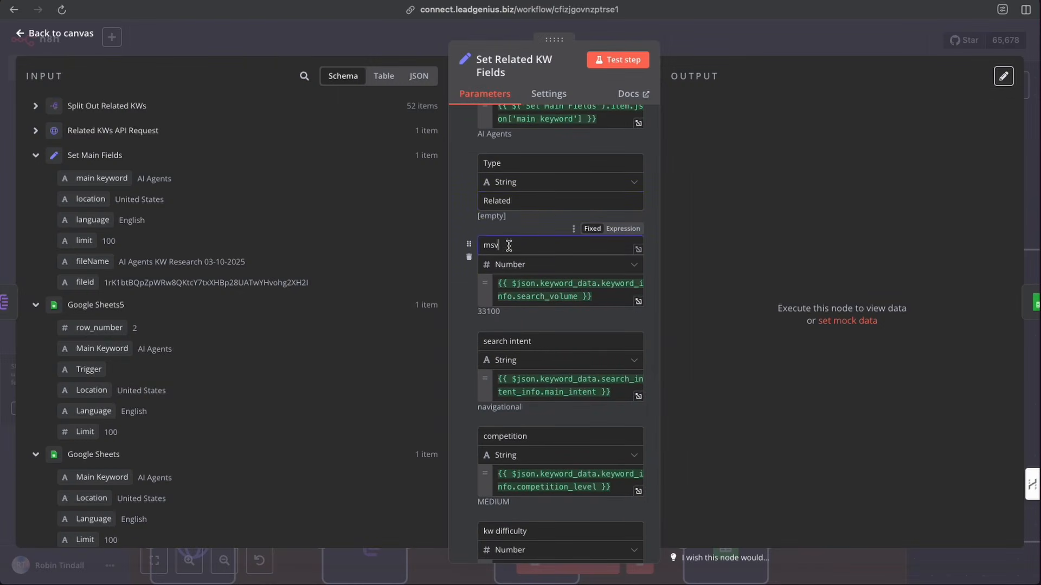
click(36, 106)
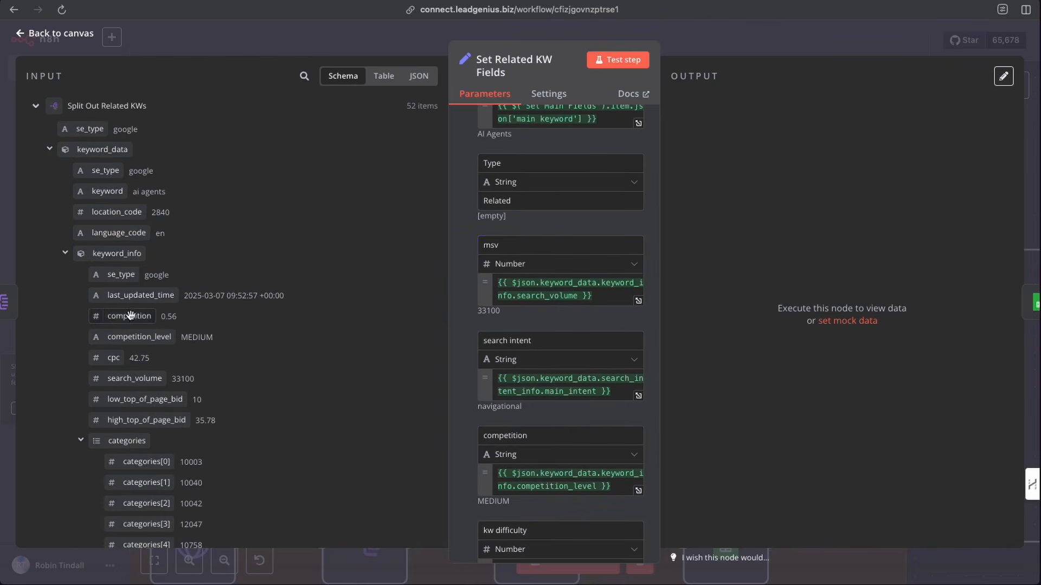
mouse_move(136, 379)
mouse_down()
mouse_move(197, 372)
mouse_move(122, 377)
mouse_up()
scroll(469, 324, down, 1)
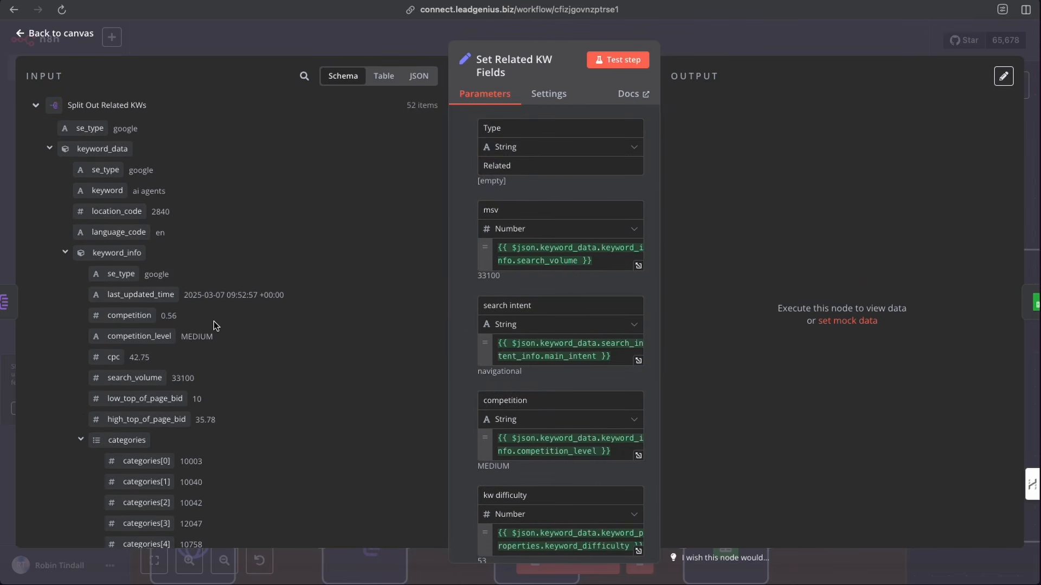
scroll(214, 321, down, 1)
click(82, 435)
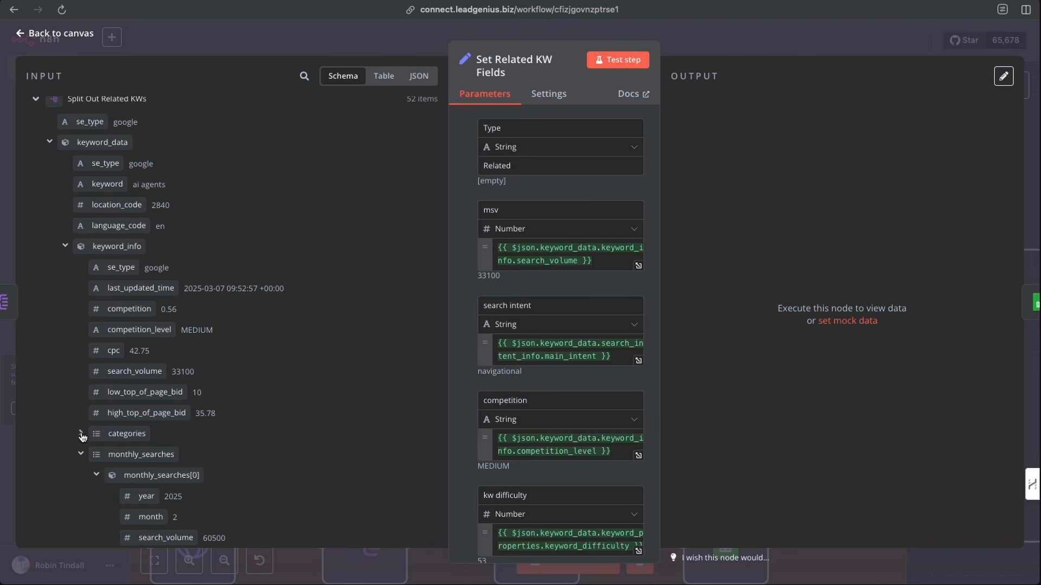
scroll(145, 415, down, 15)
scroll(145, 417, down, 20)
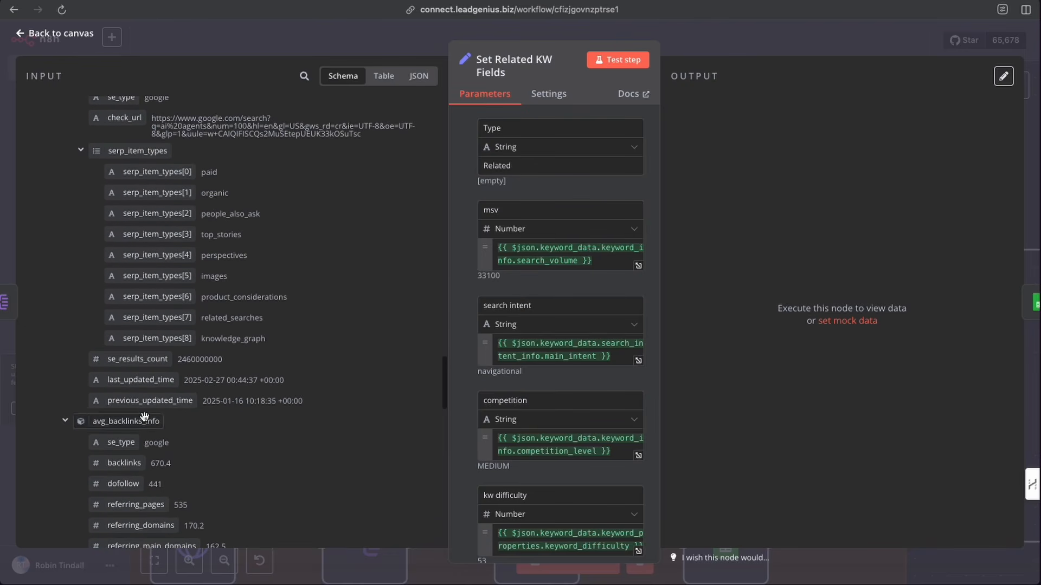
scroll(145, 420, up, 10)
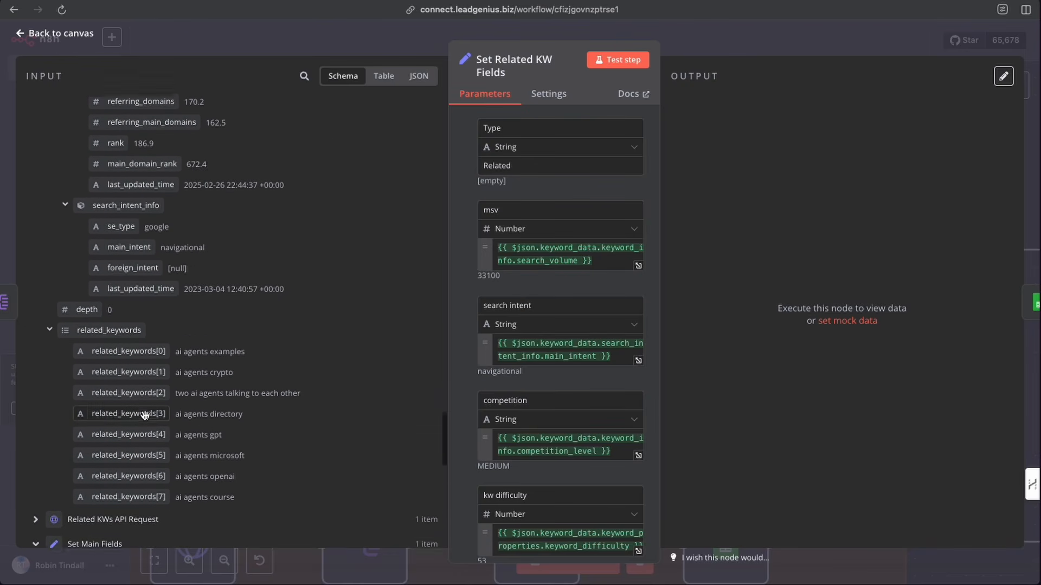
mouse_move(130, 289)
mouse_down()
mouse_move(185, 290)
mouse_move(128, 292)
mouse_up()
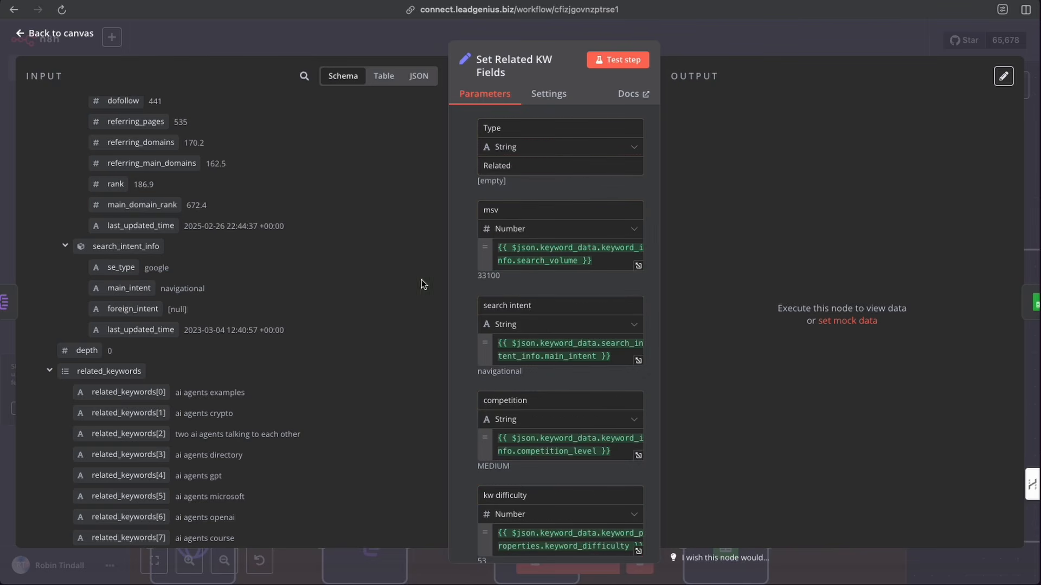
scroll(532, 360, down, 2)
scroll(166, 225, up, 15)
scroll(167, 225, up, 15)
scroll(130, 238, down, 3)
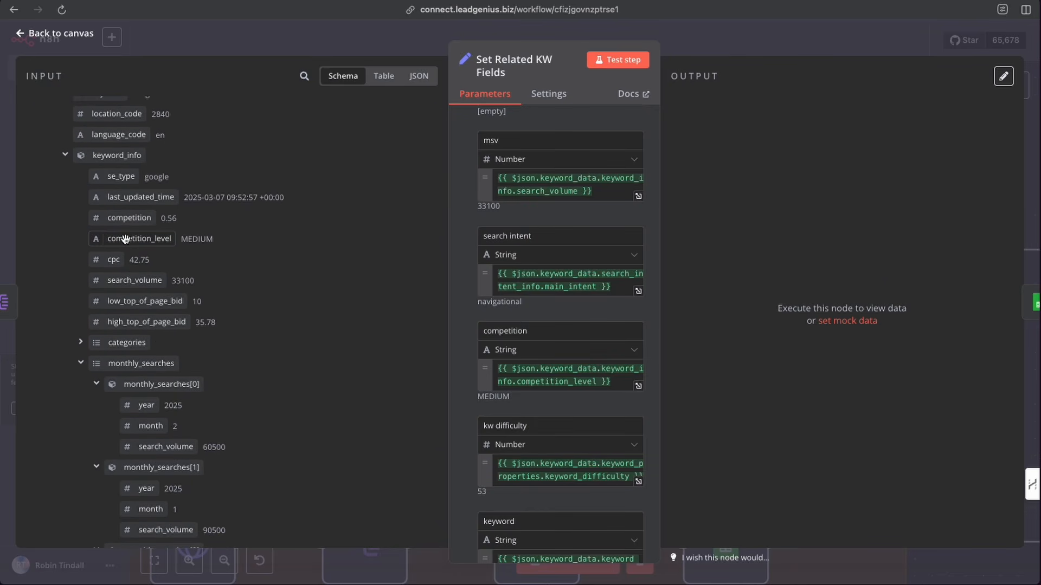
mouse_move(125, 240)
mouse_down()
mouse_move(153, 250)
mouse_move(127, 240)
mouse_up()
scroll(531, 239, down, 3)
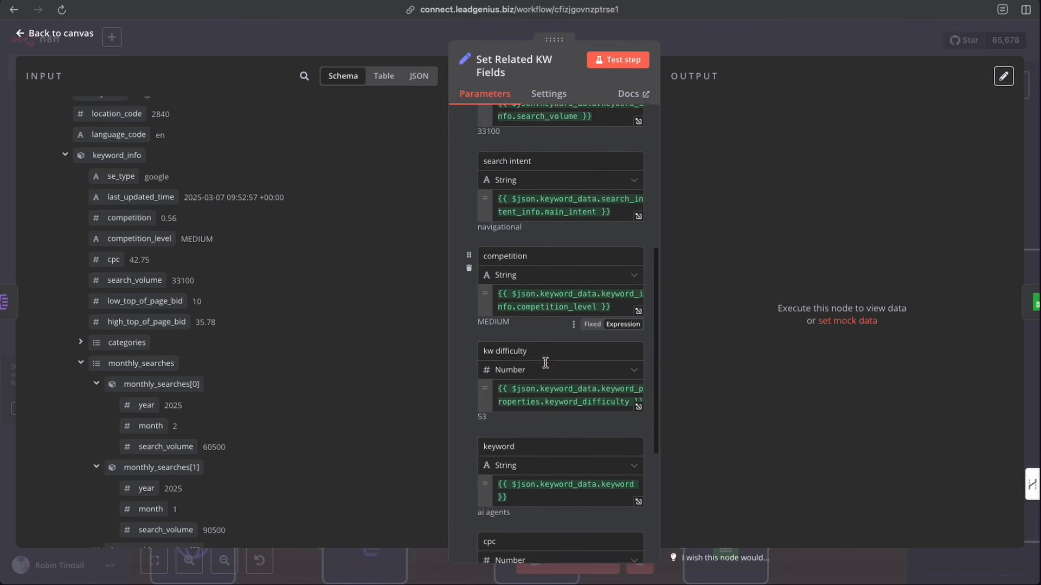
drag(531, 238, 485, 232)
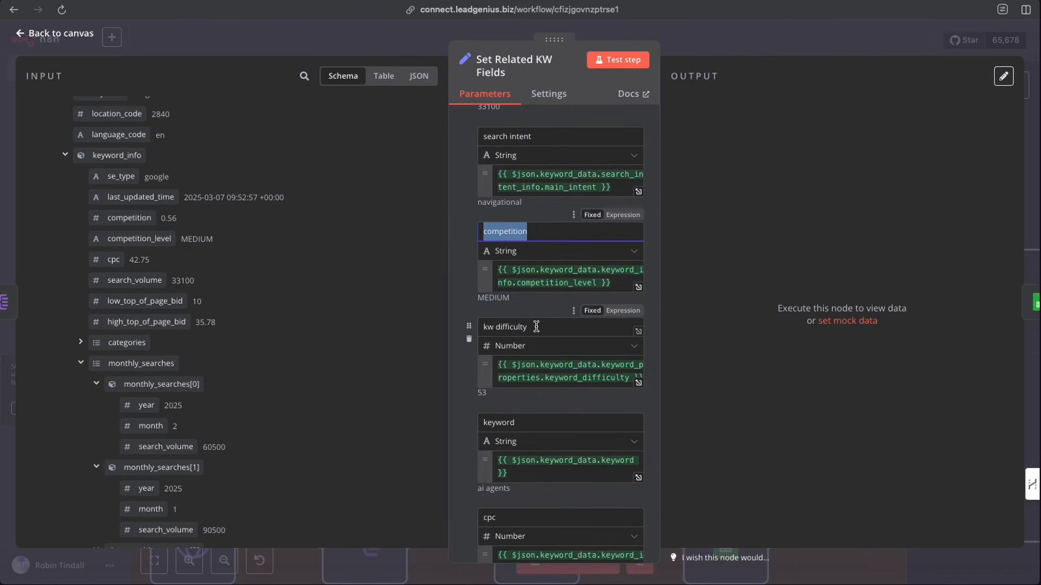
drag(536, 325, 485, 326)
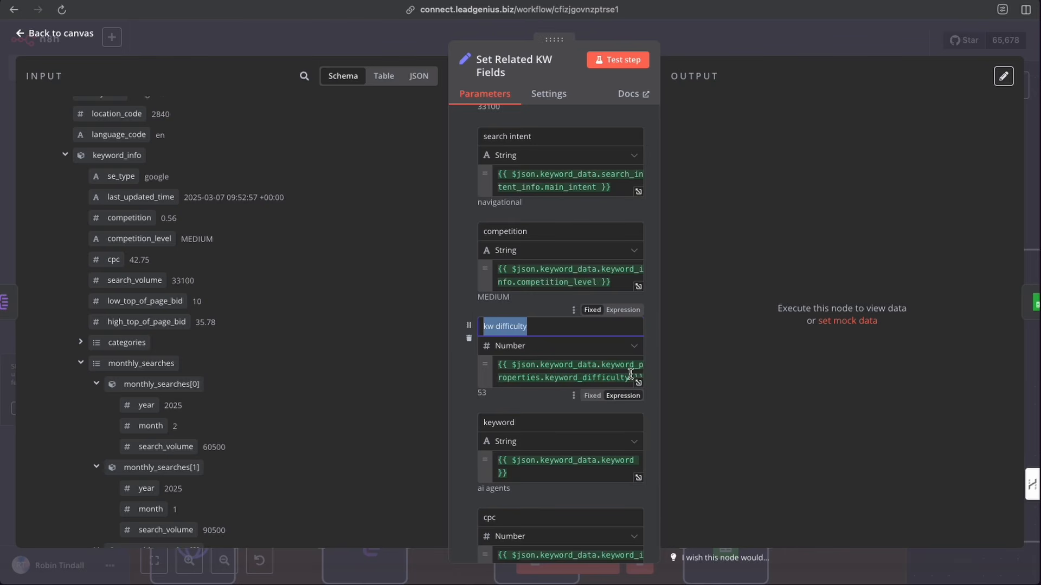
drag(661, 371, 701, 372)
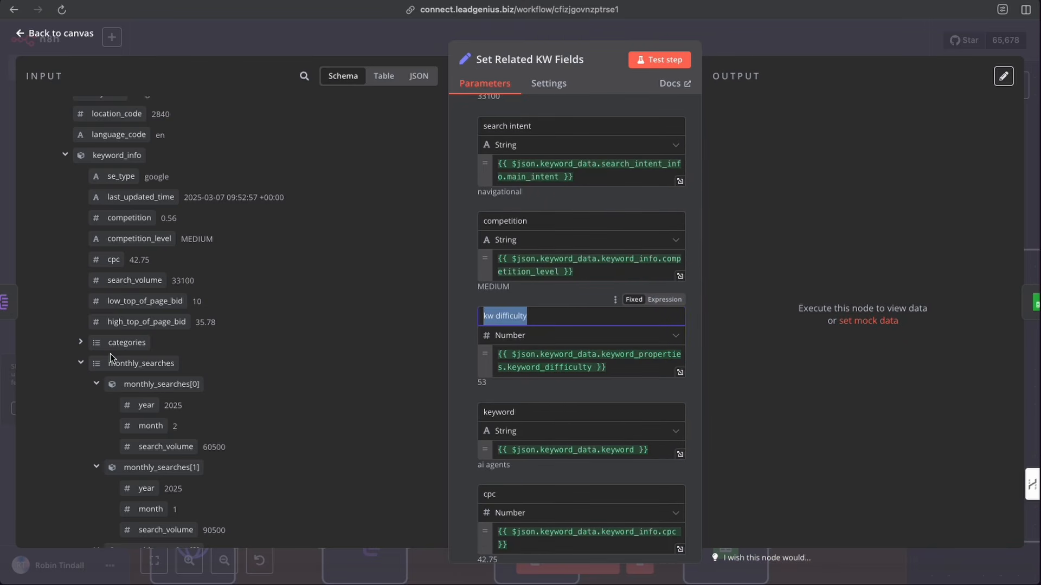
scroll(117, 354, down, 15)
scroll(117, 353, down, 20)
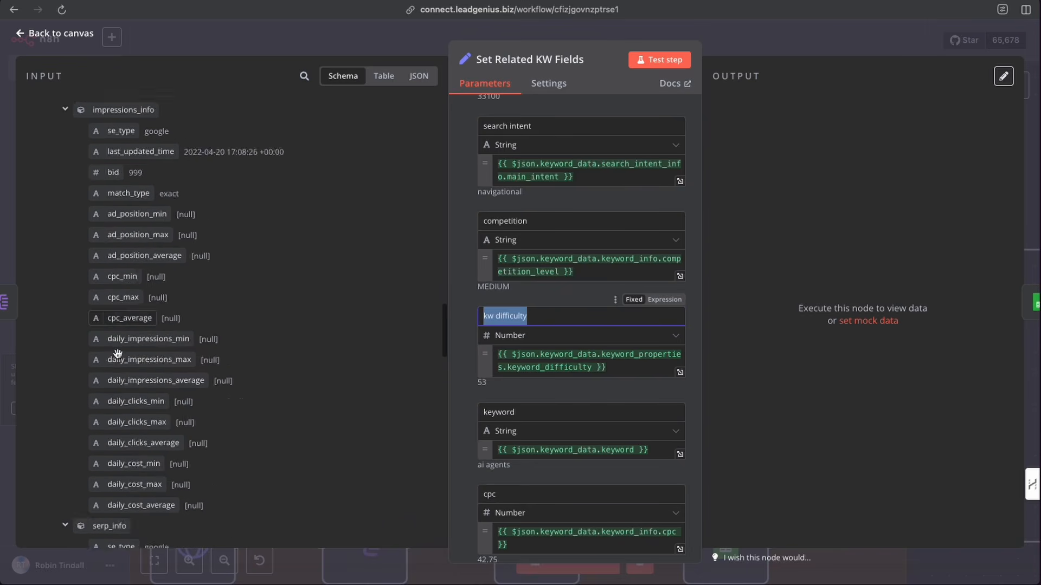
scroll(118, 353, down, 20)
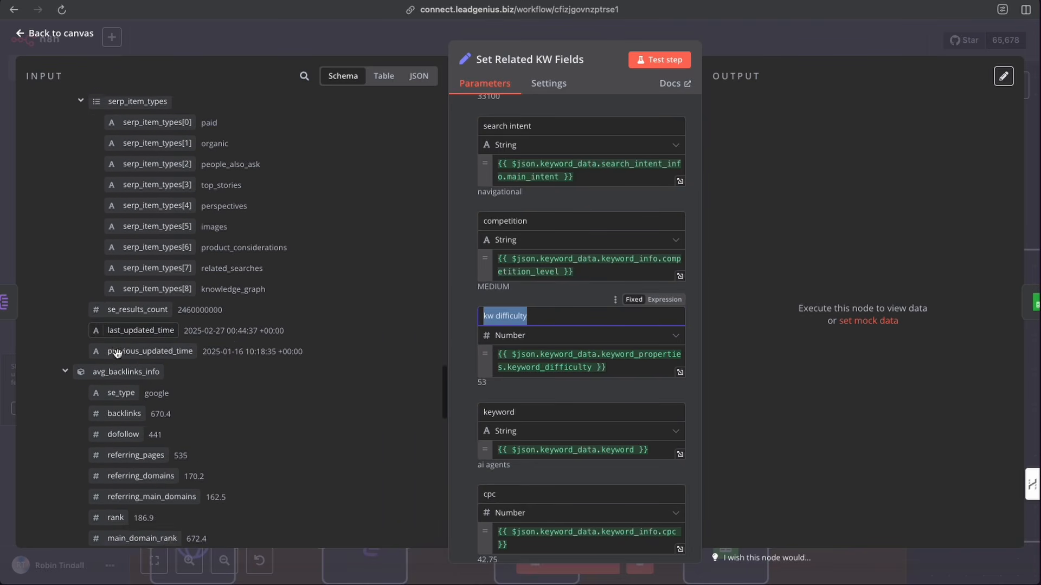
scroll(117, 353, down, 1)
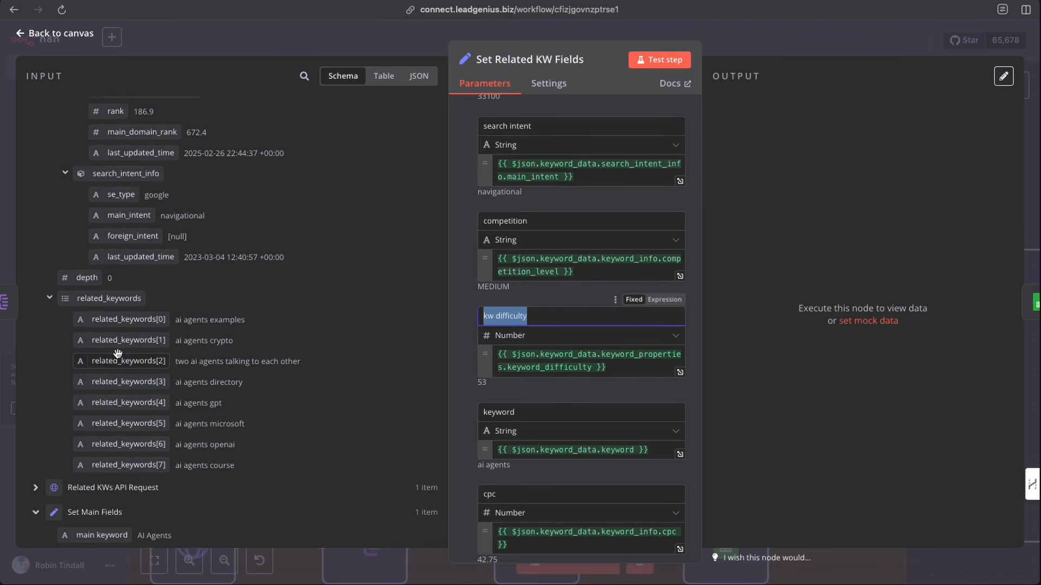
scroll(117, 353, down, 5)
scroll(117, 353, up, 10)
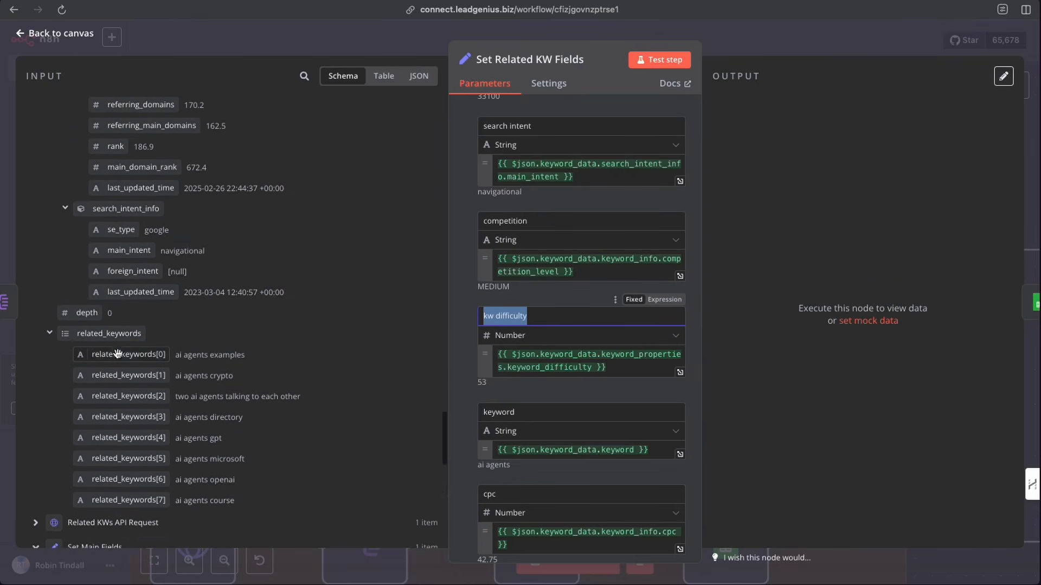
scroll(117, 353, up, 8)
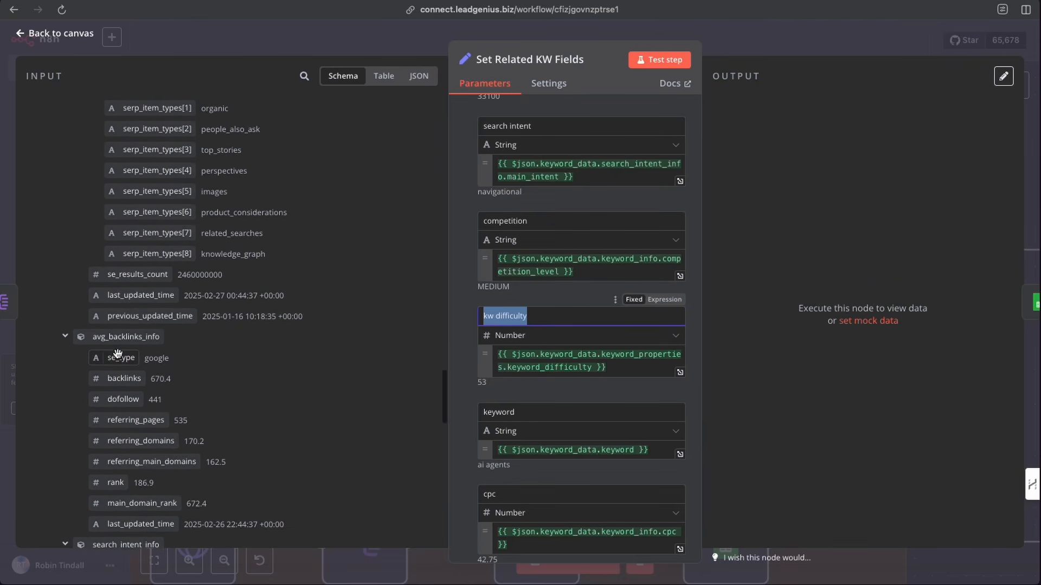
scroll(117, 353, up, 8)
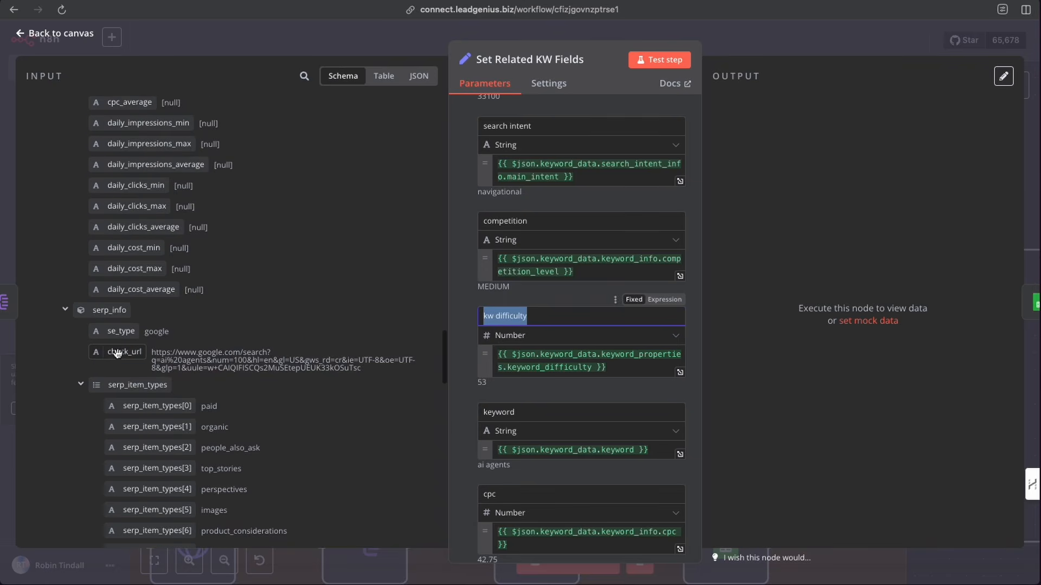
scroll(110, 312, up, 3)
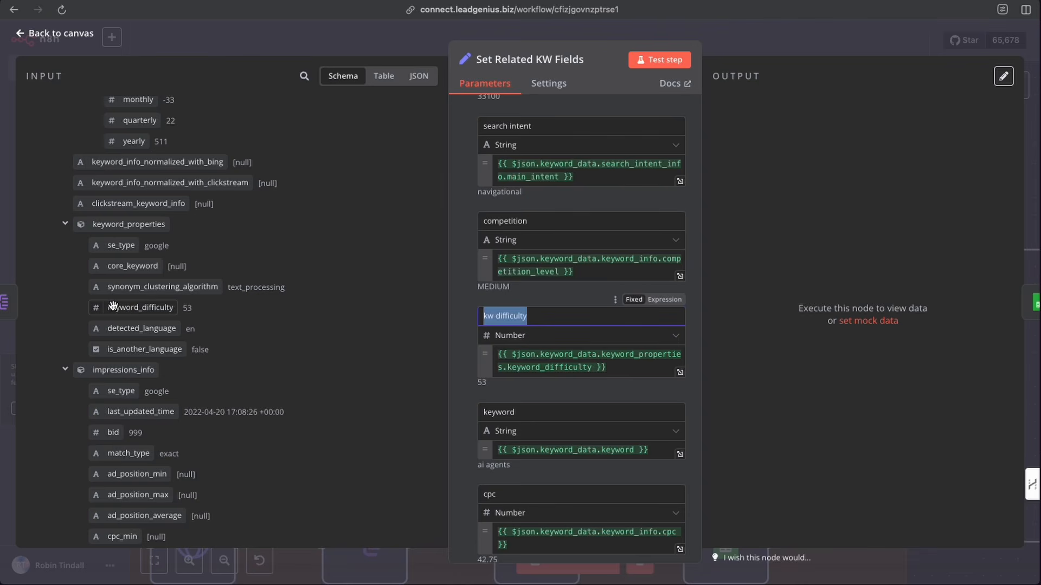
- Scroll through the Set Related KW Fields mappings and the Split Out Related KWs input schema
mouse_move(120, 308)
mouse_down()
mouse_move(405, 326)
mouse_move(139, 318)
mouse_move(116, 304)
mouse_up()
scroll(497, 372, down, 3)
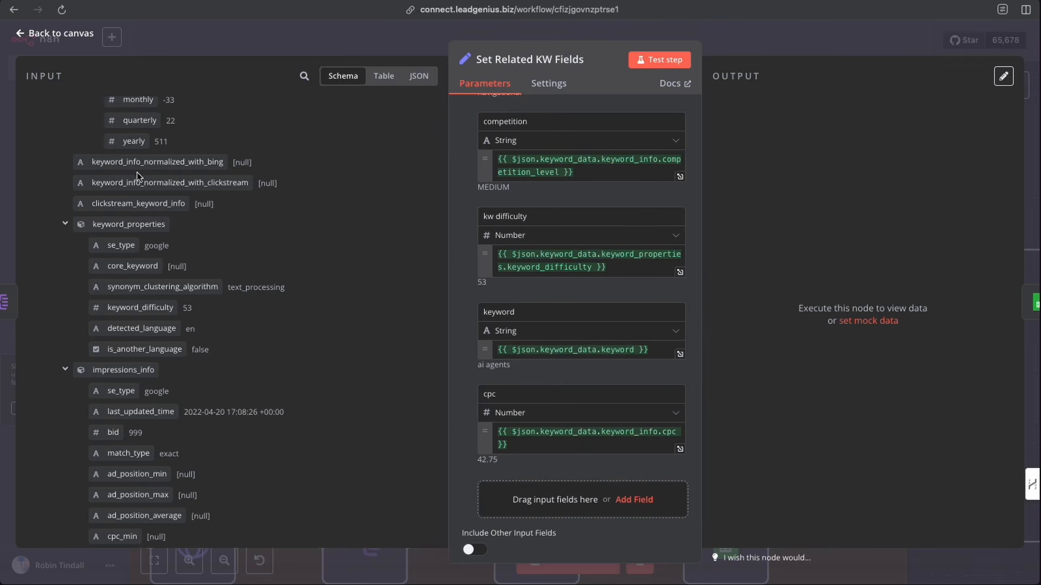
scroll(526, 373, down, 2)
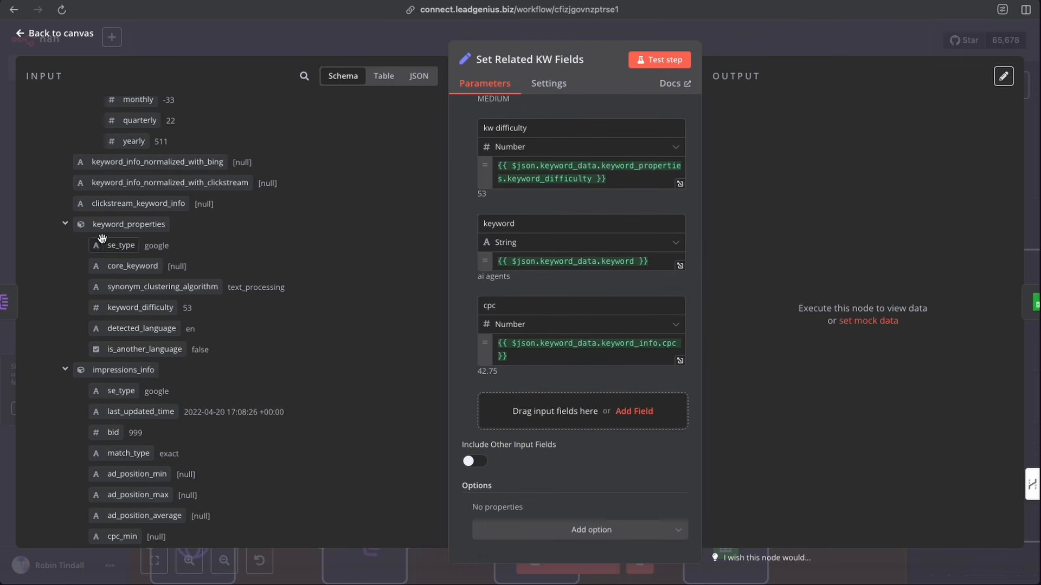
scroll(129, 310, up, 20)
scroll(128, 311, down, 1)
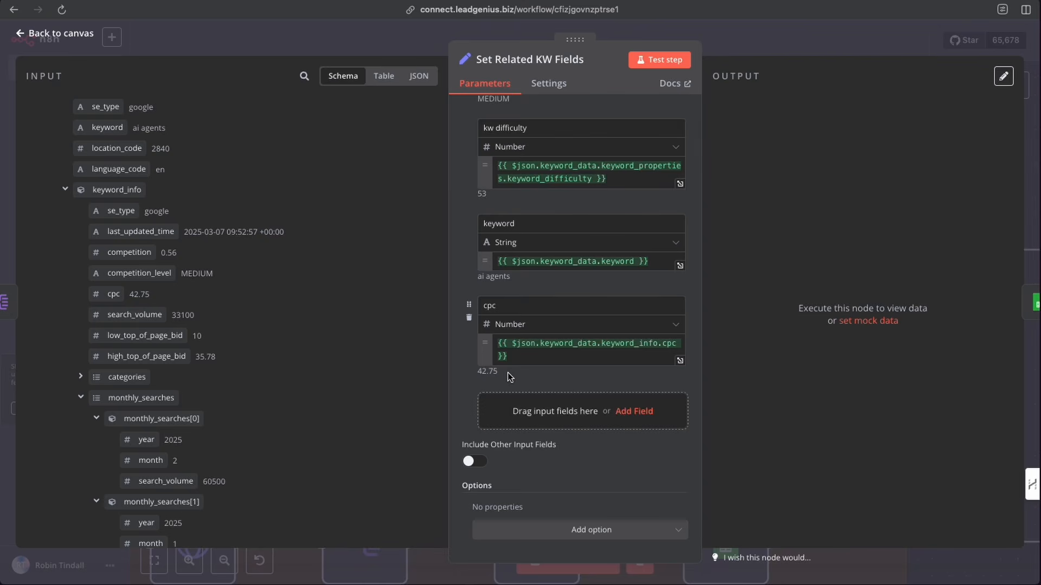
scroll(574, 382, up, 10)
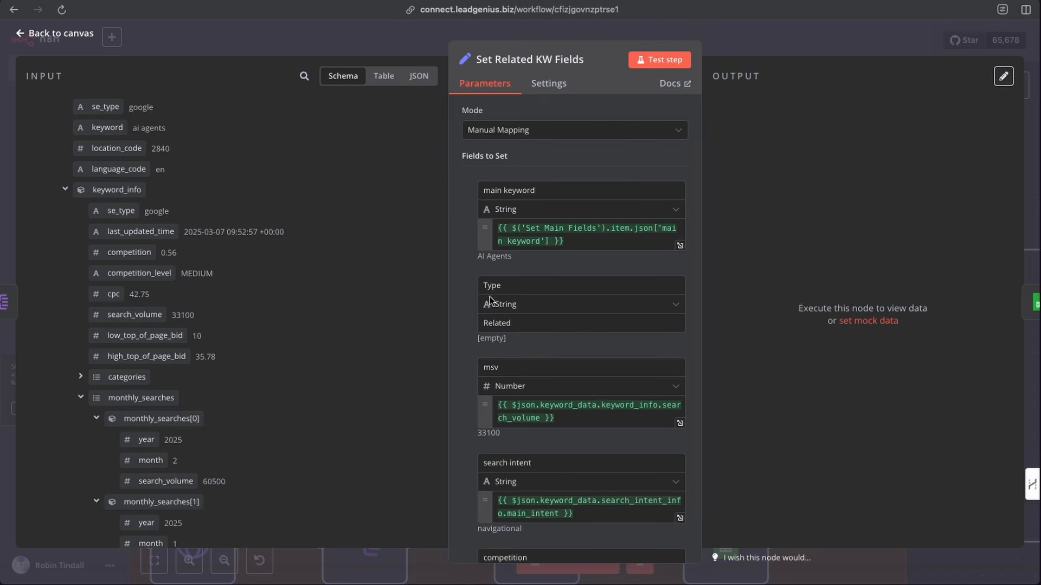
scroll(159, 347, down, 10)
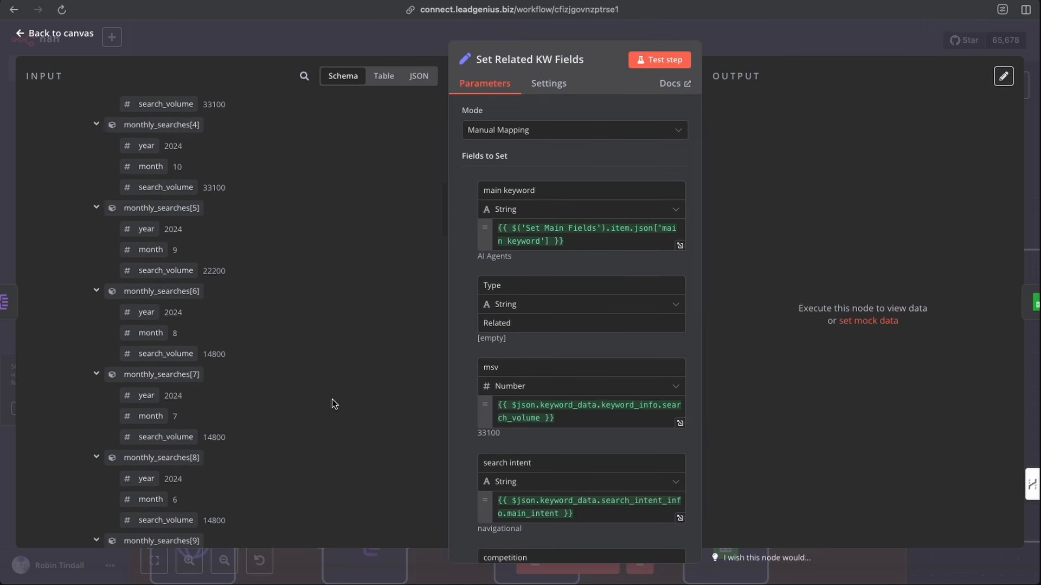
- Check the Related Keywords sheet's column headers, then test-run the Set Related KW Fields node and return to the canvas
scroll(318, 399, up, 10)
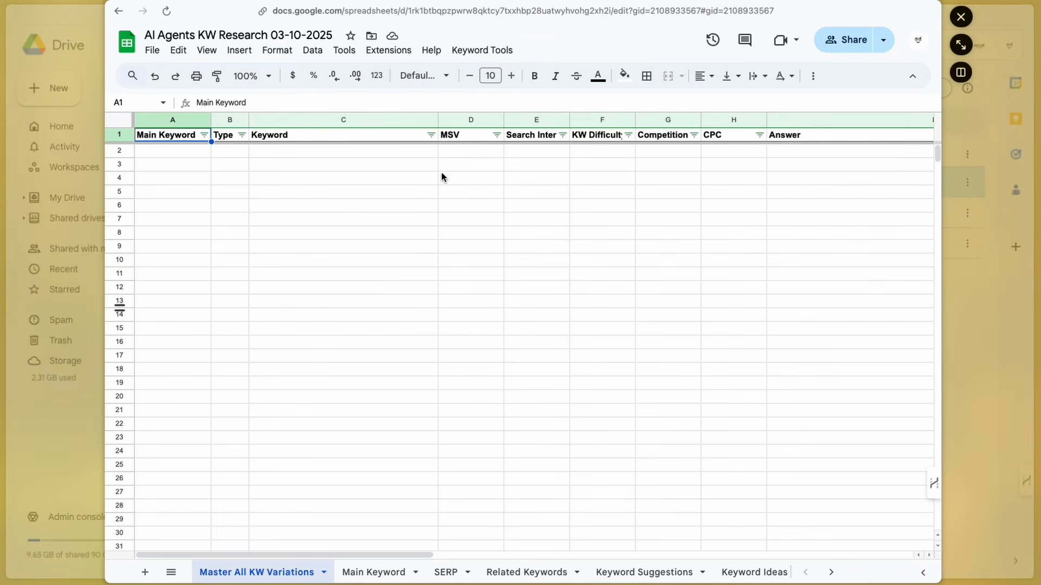
click(525, 573)
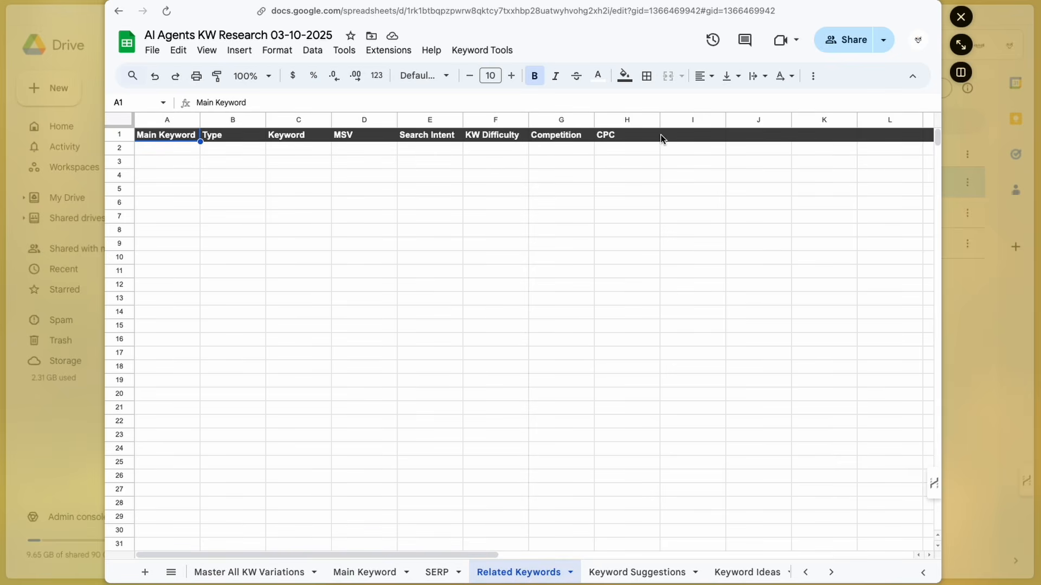
click(701, 140)
click(760, 137)
click(813, 136)
click(778, 136)
click(683, 138)
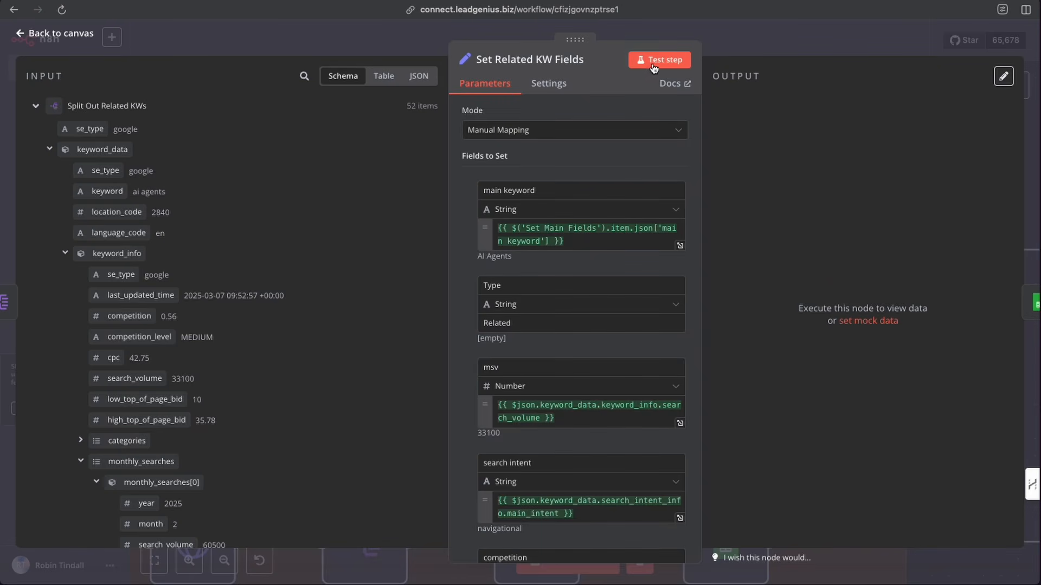
click(654, 63)
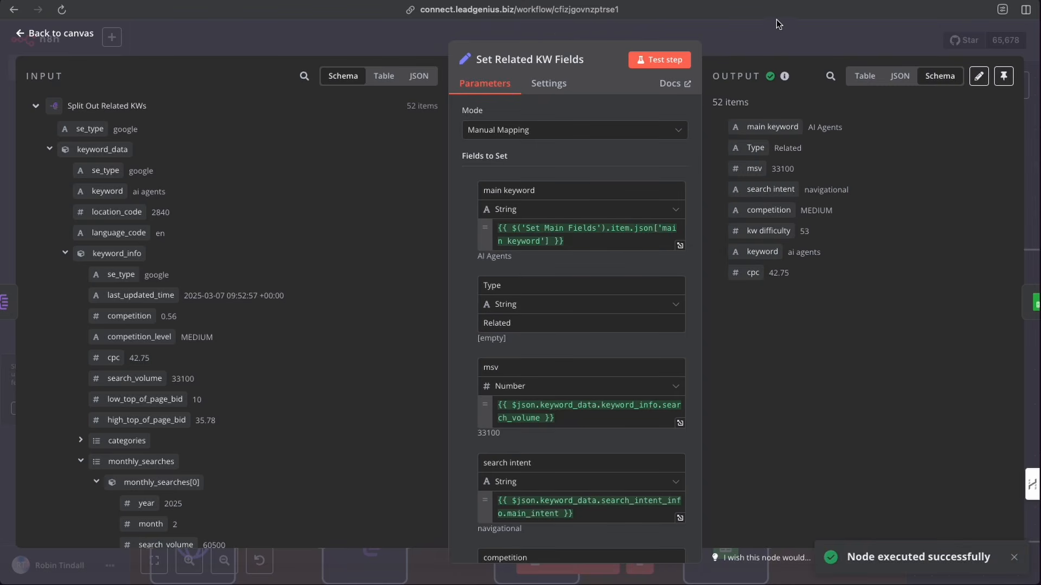
click(760, 33)
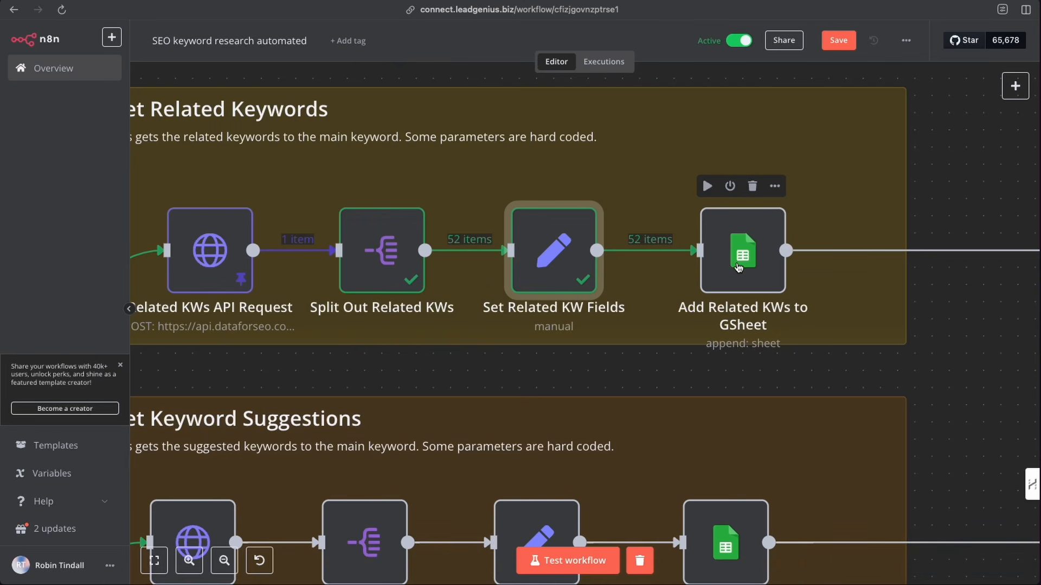
- Search the node panel for Google Sheets and view its actions without adding a node
click(1016, 85)
text(sheet)
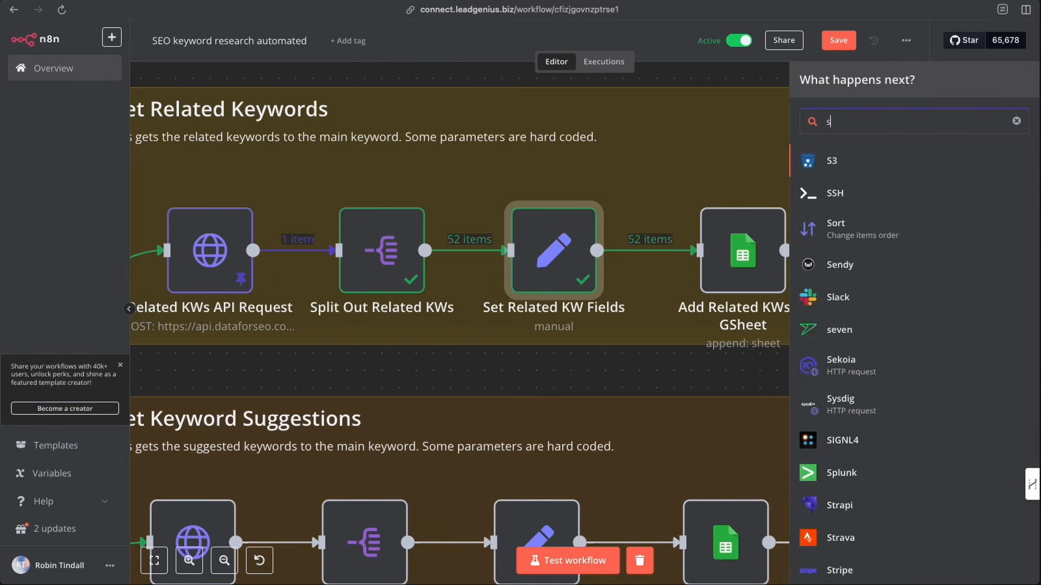
click(850, 173)
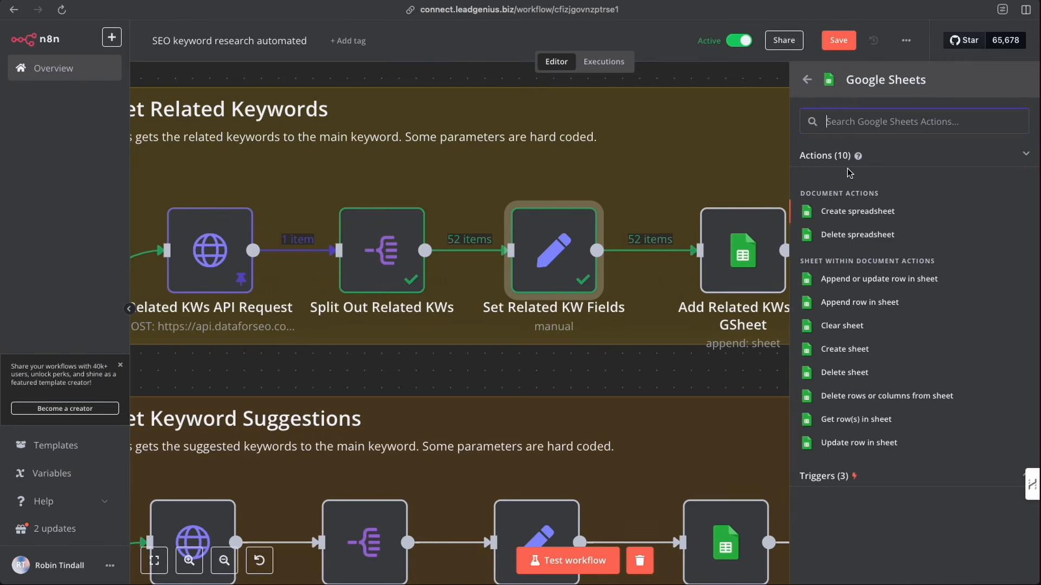
click(711, 112)
- Open the Add Related KWs to GSheet node and review its document, Related Keywords sheet and column mappings
double_click(743, 262)
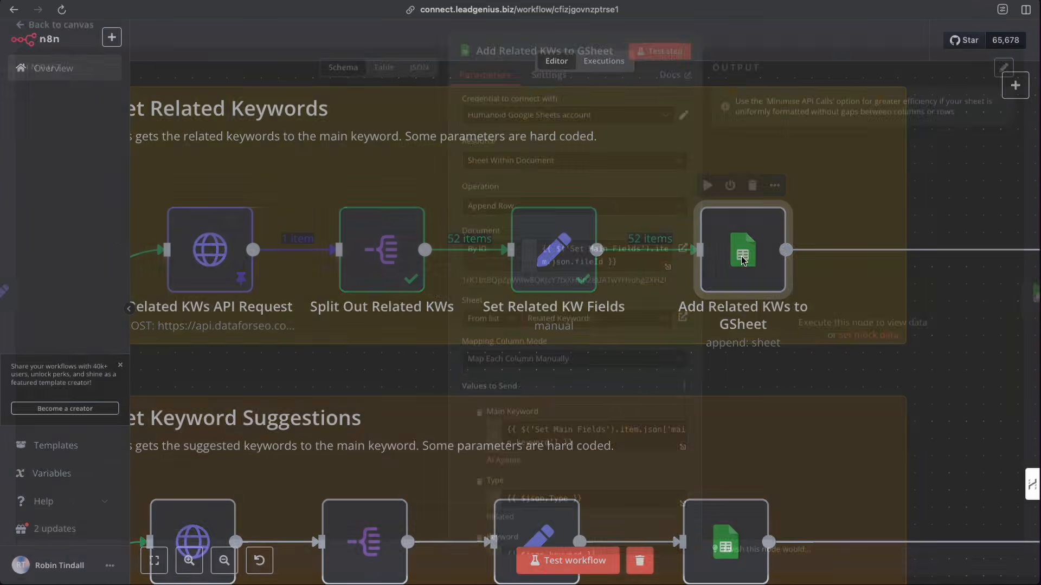
scroll(525, 180, down, 3)
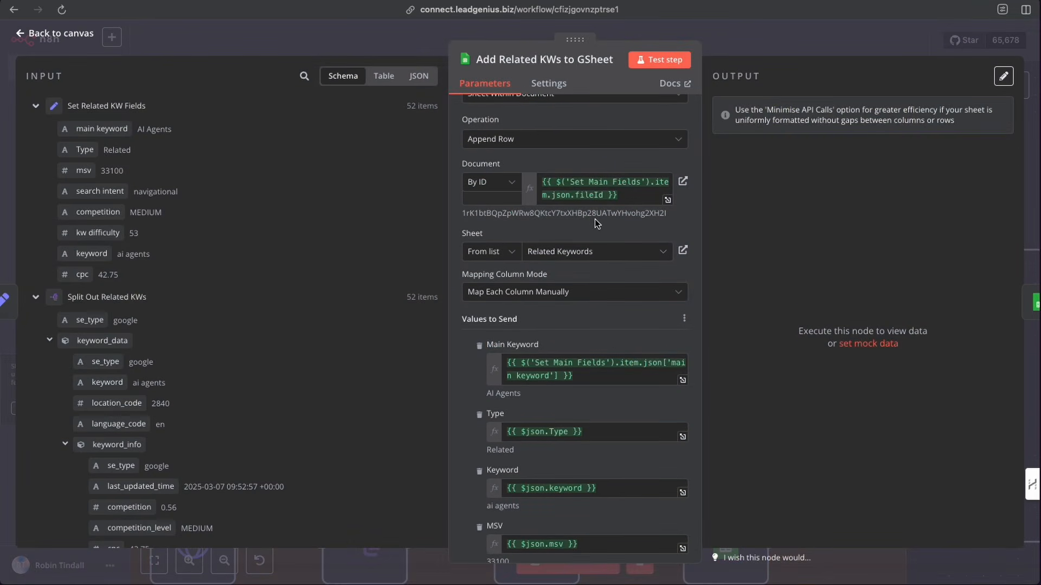
scroll(594, 219, down, 4)
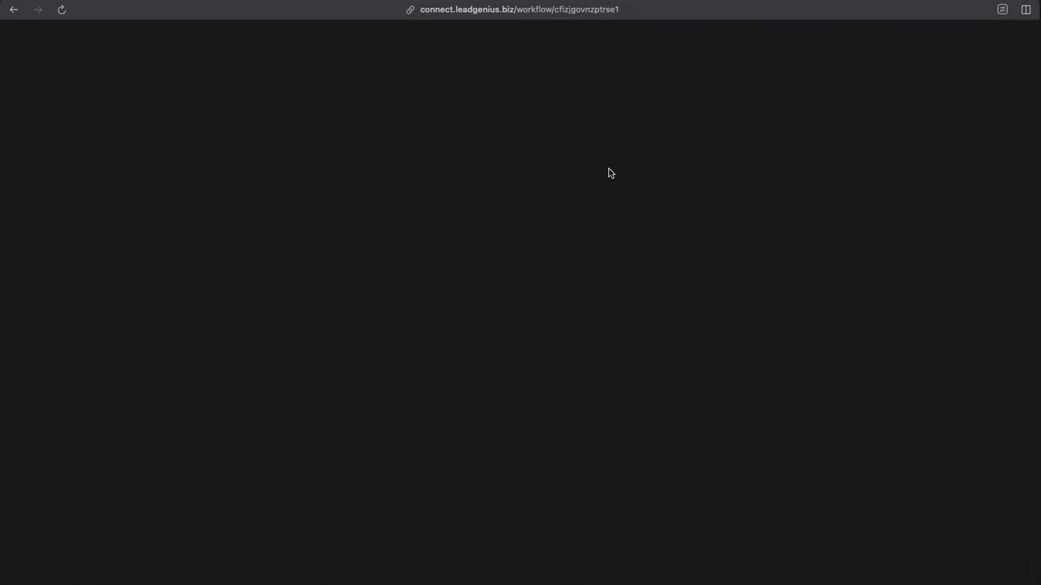
scroll(559, 220, down, 1)
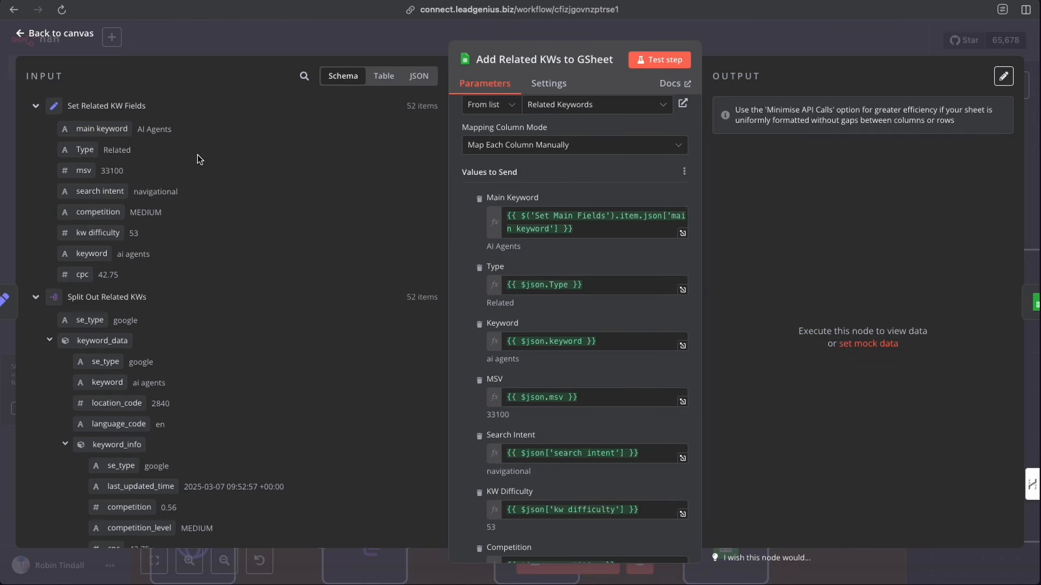
scroll(586, 359, down, 5)
scroll(622, 279, up, 4)
- Test-run the Add Related KWs to GSheet node and check the appended rows in the Related Keywords sheet
click(661, 61)
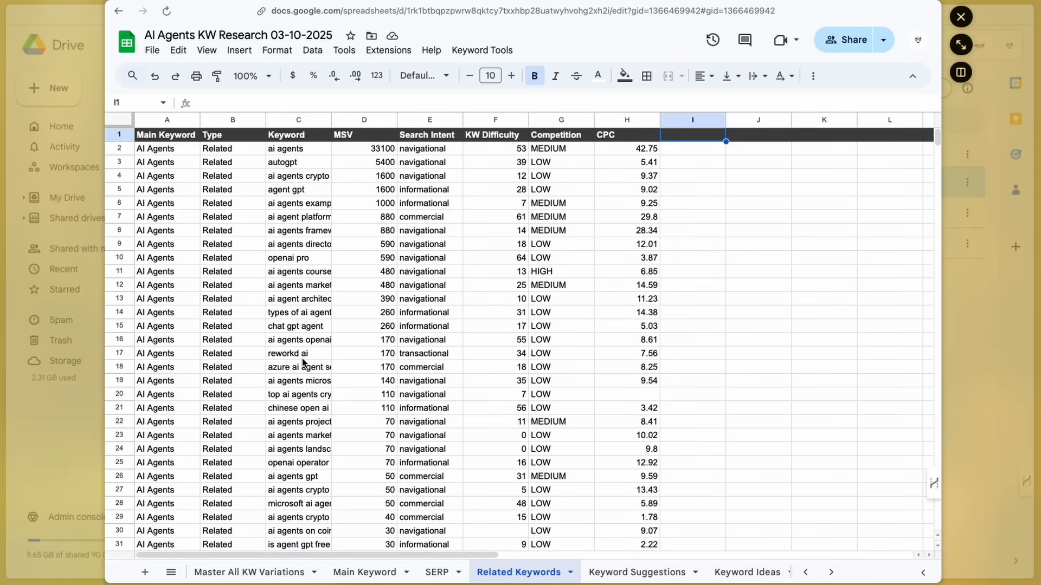
click(163, 155)
scroll(384, 298, down, 5)
scroll(384, 298, up, 5)
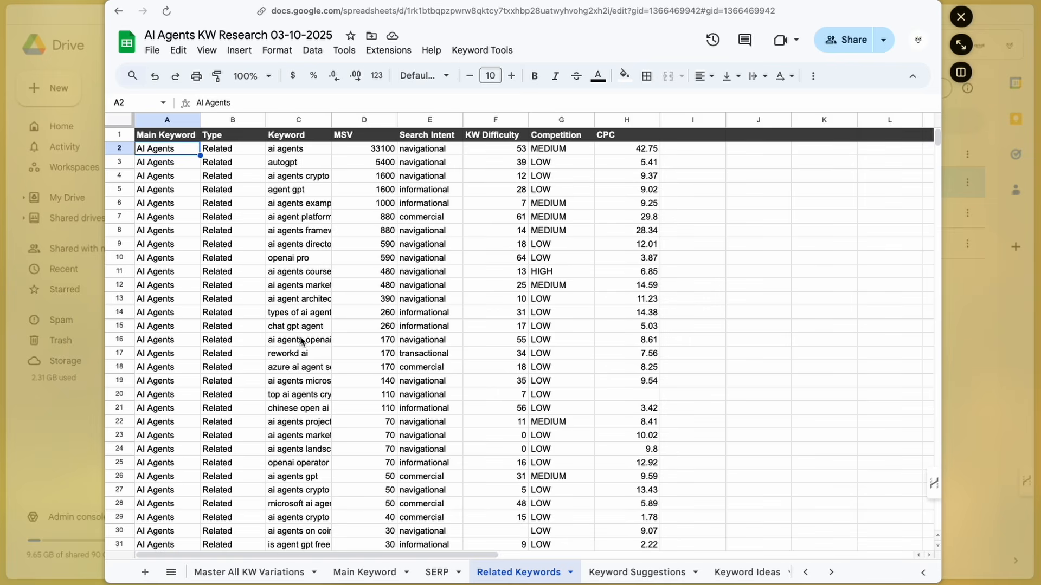
scroll(301, 341, down, 10)
scroll(301, 341, up, 12)
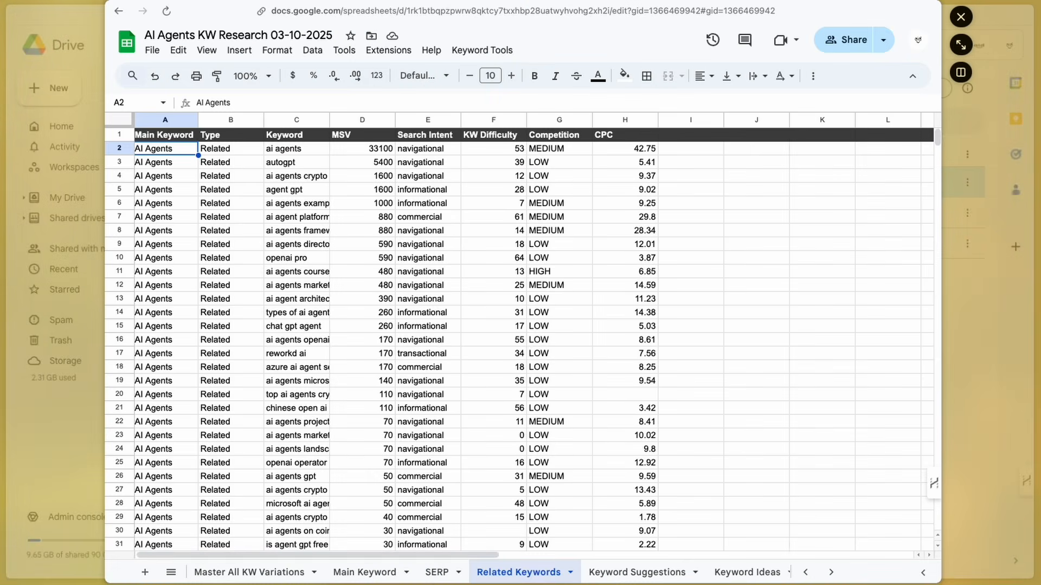
- Open the Google Sheets4 node in Add To Master KW Variations and review its Master All KW Variations column mappings
click(251, 578)
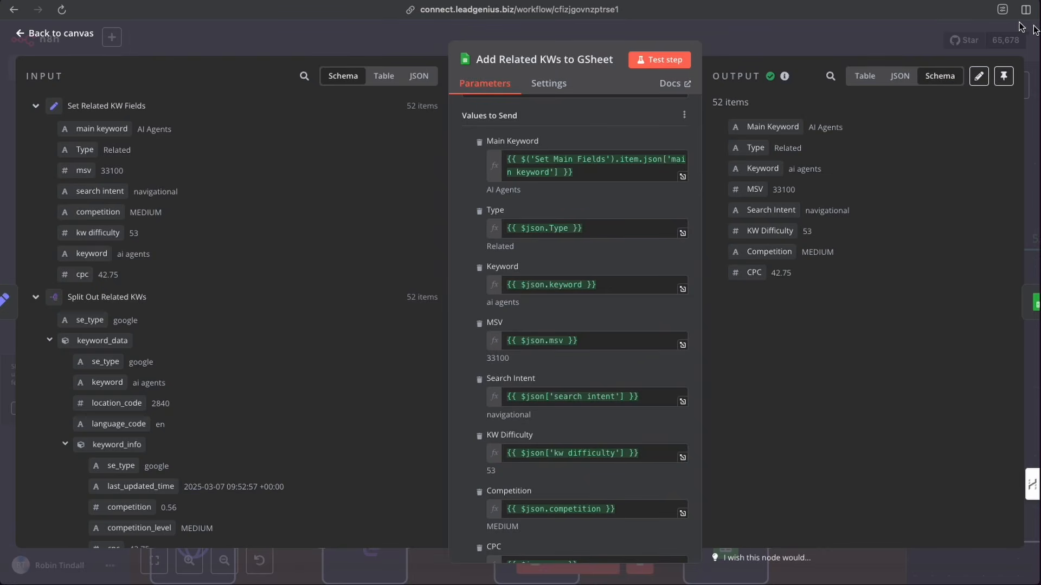
click(766, 25)
scroll(786, 176, right, 6)
scroll(788, 177, right, 6)
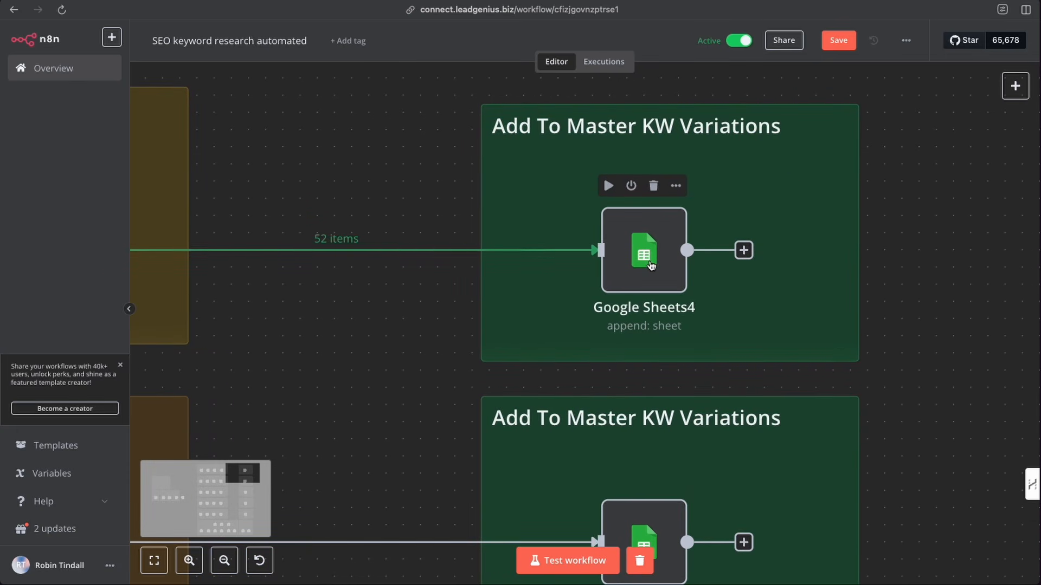
click(645, 263)
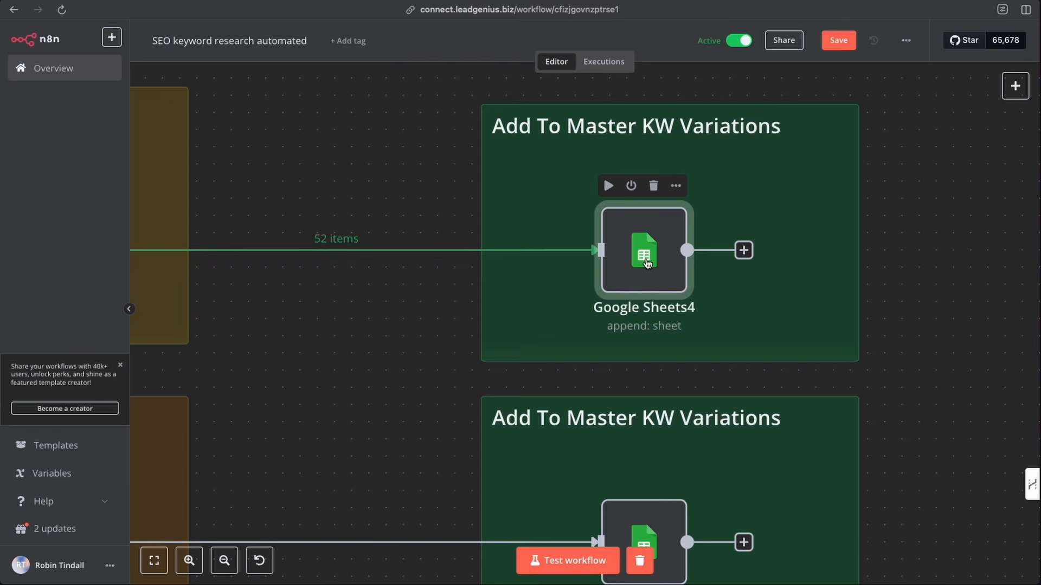
double_click(646, 263)
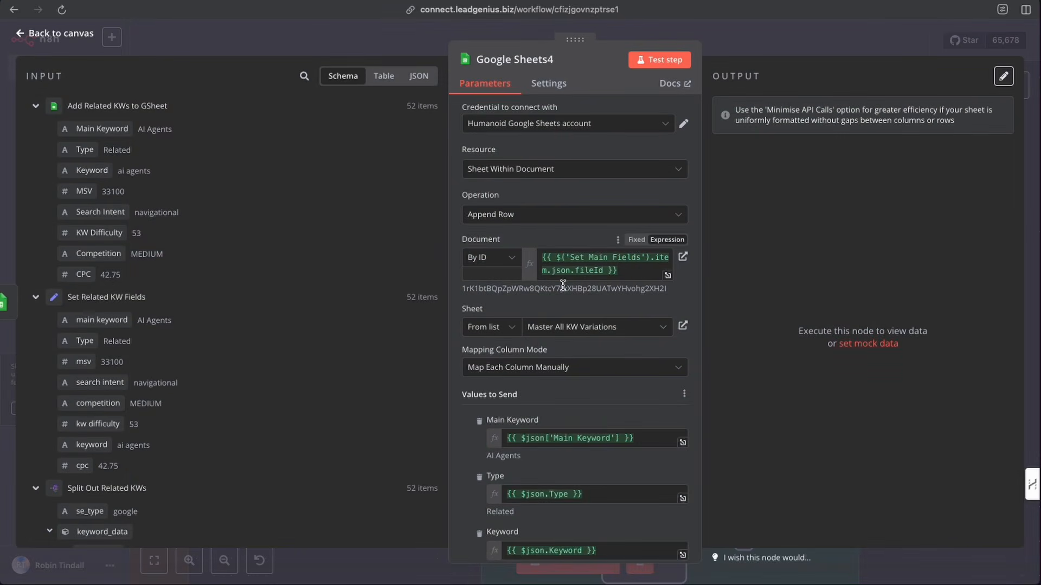
scroll(562, 285, down, 3)
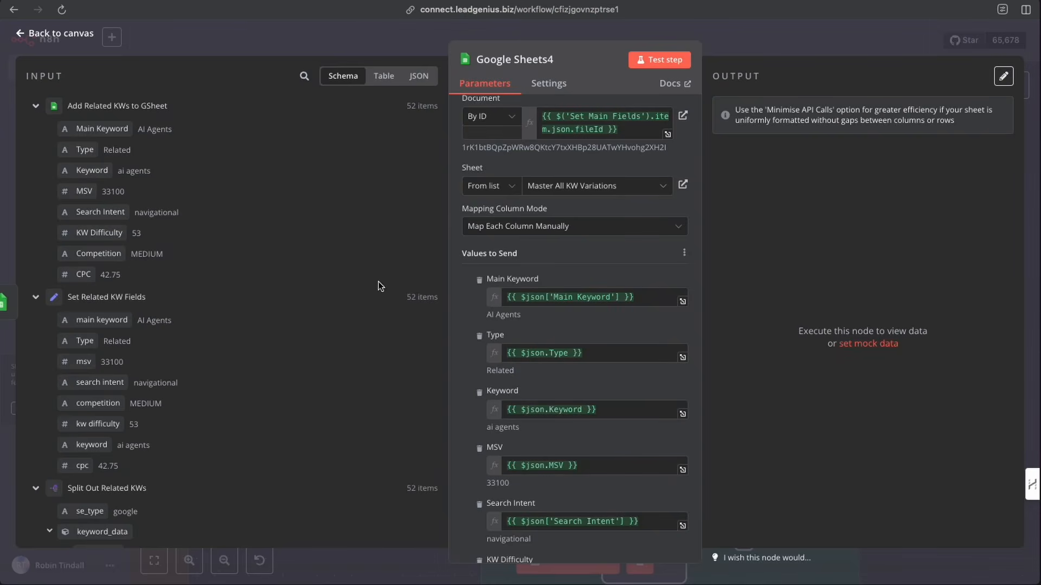
scroll(532, 303, down, 5)
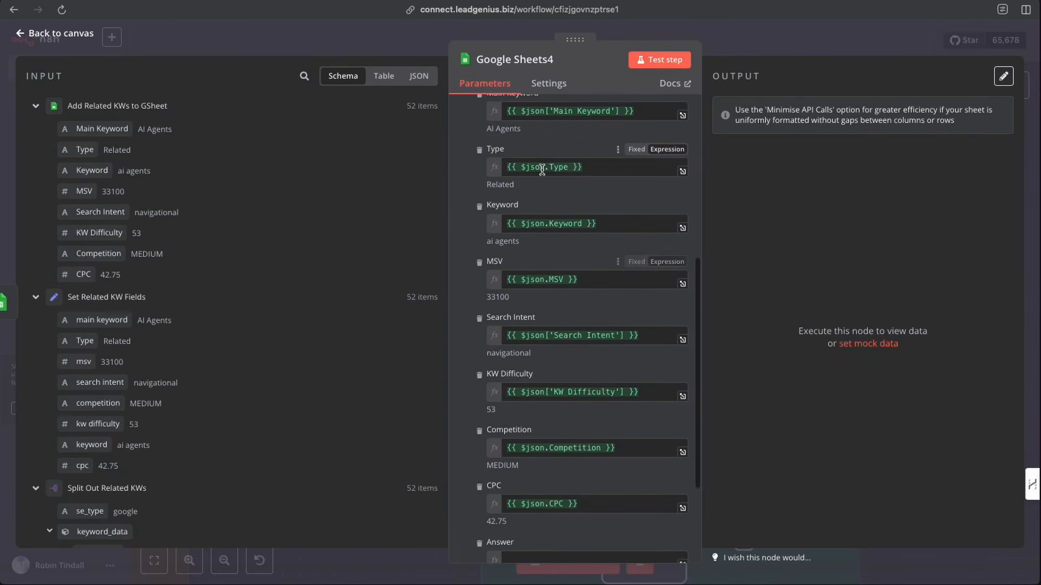
scroll(535, 291, down, 2)
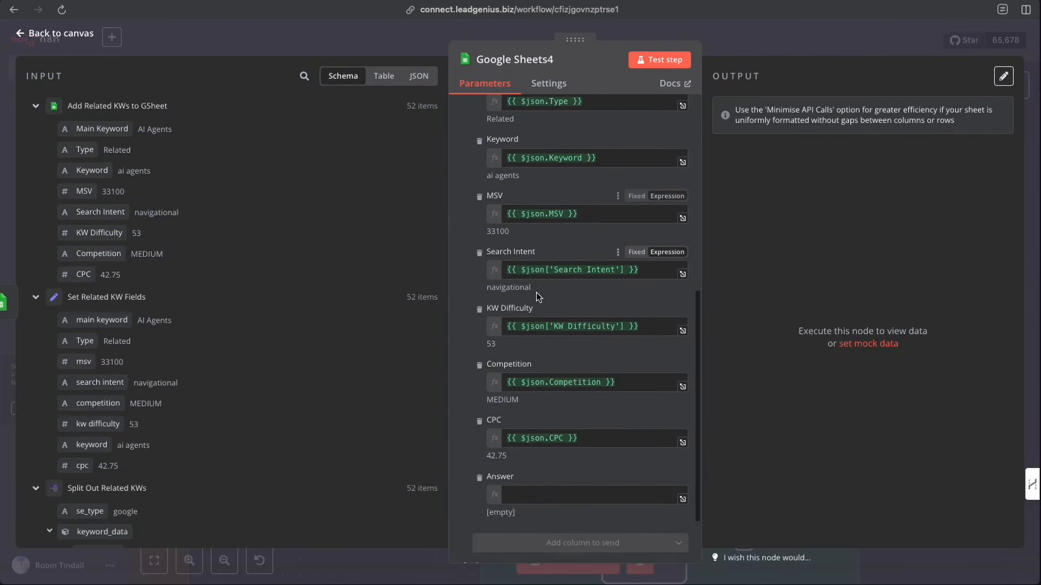
scroll(535, 292, down, 2)
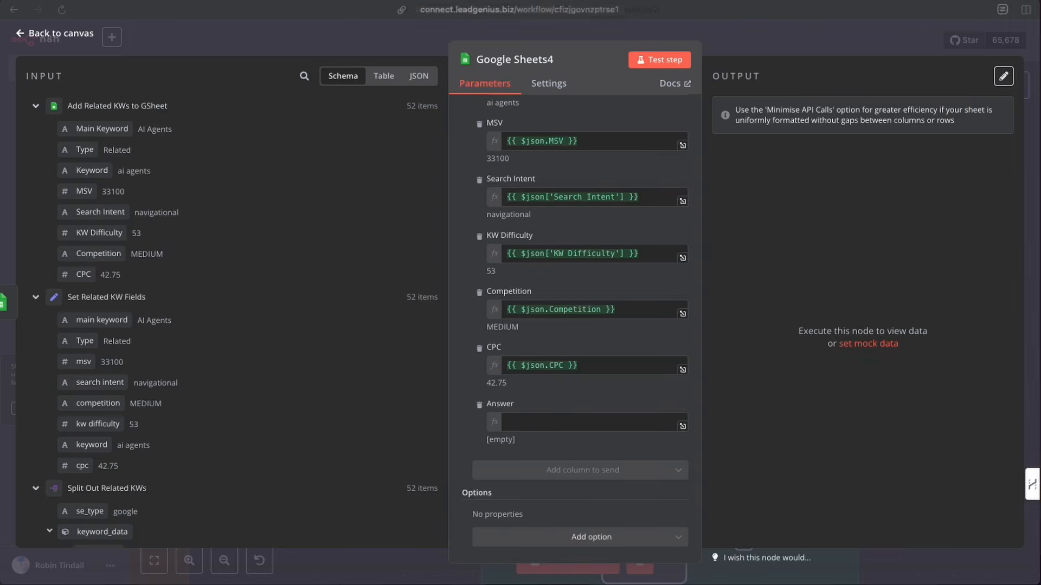
- Test-run the Google Sheets4 node and review the rows added to the Master All KW Variations sheet
click(653, 64)
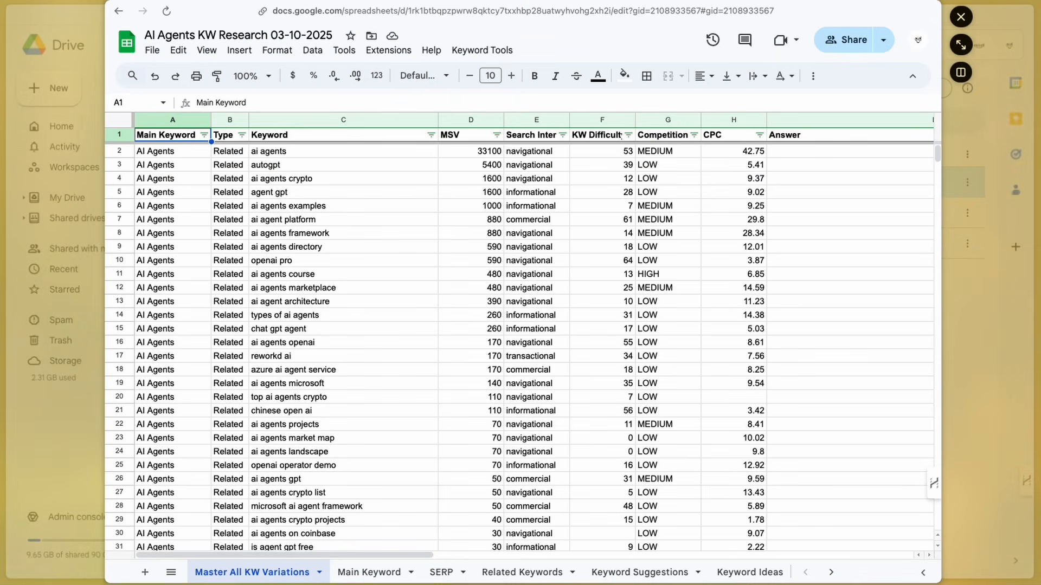
scroll(289, 334, down, 4)
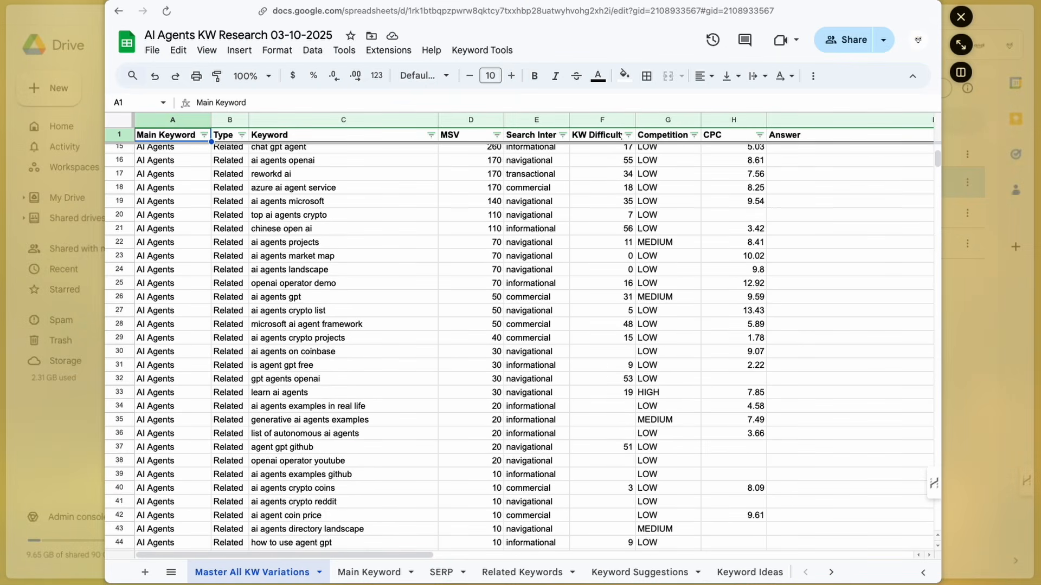
scroll(294, 350, down, 8)
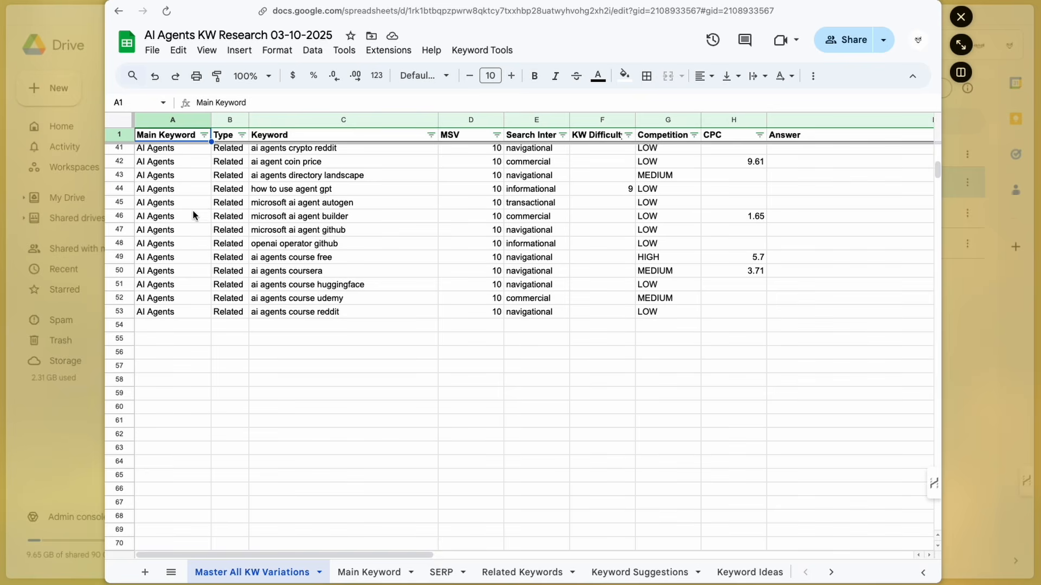
click(522, 574)
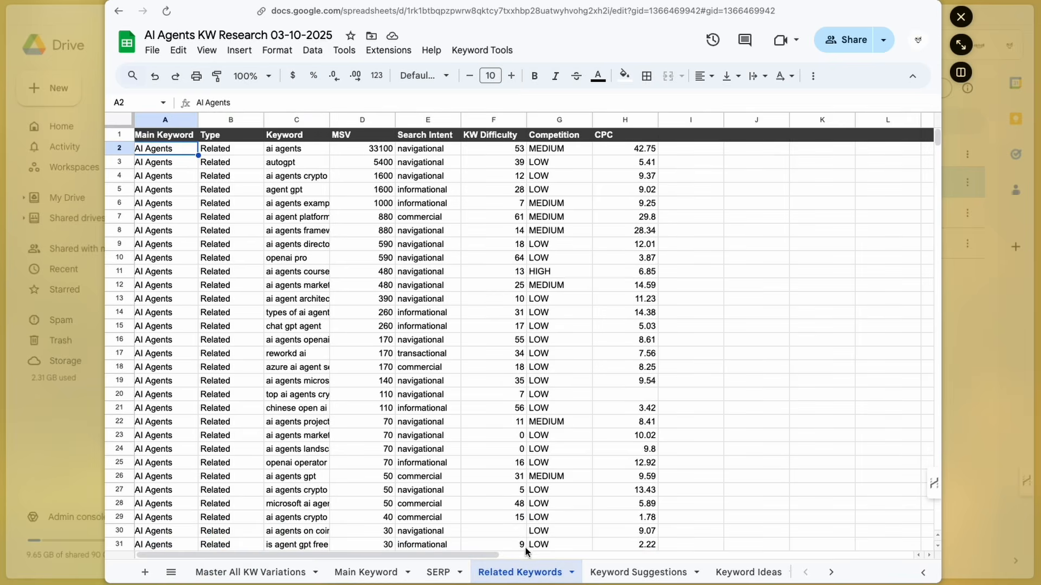
click(259, 575)
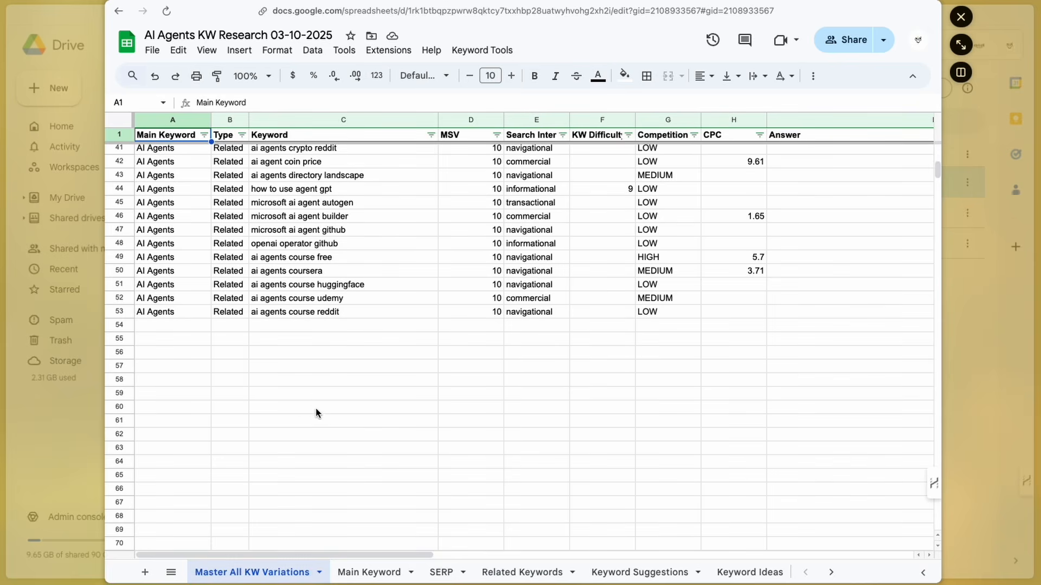
scroll(307, 366, up, 13)
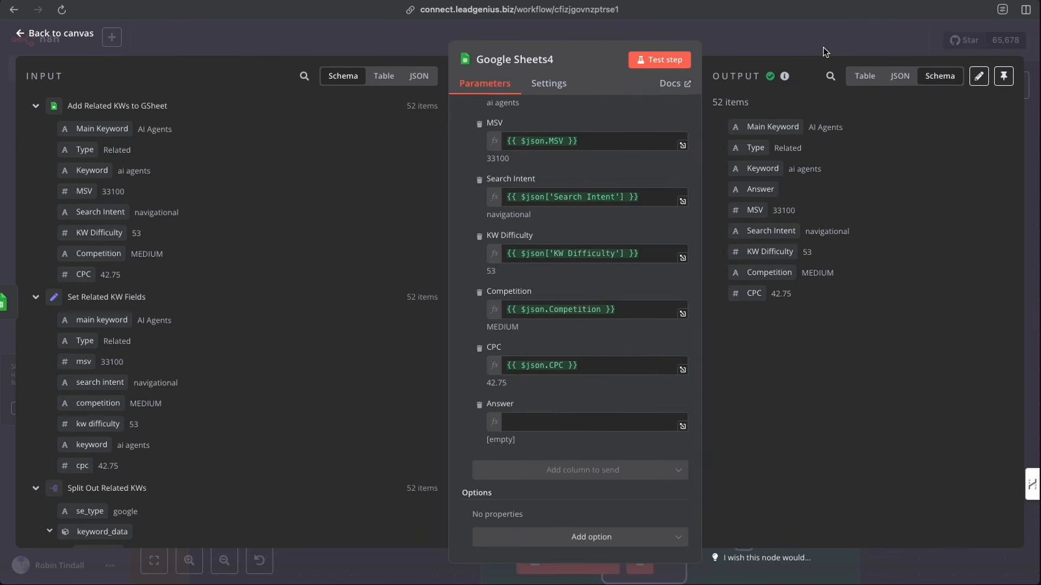
click(823, 47)
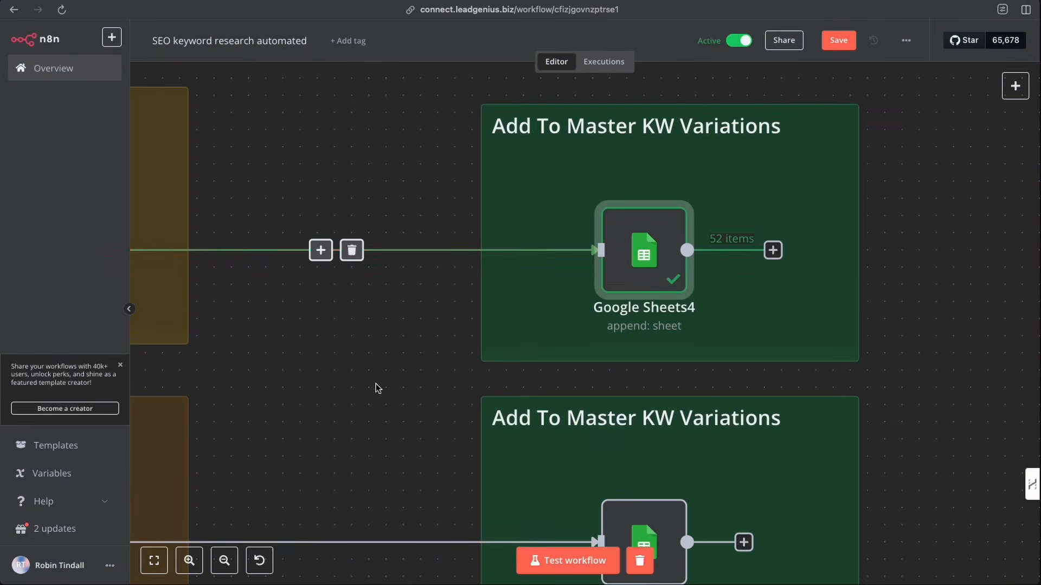
click(224, 561)
click(224, 561)
scroll(414, 428, left, 3)
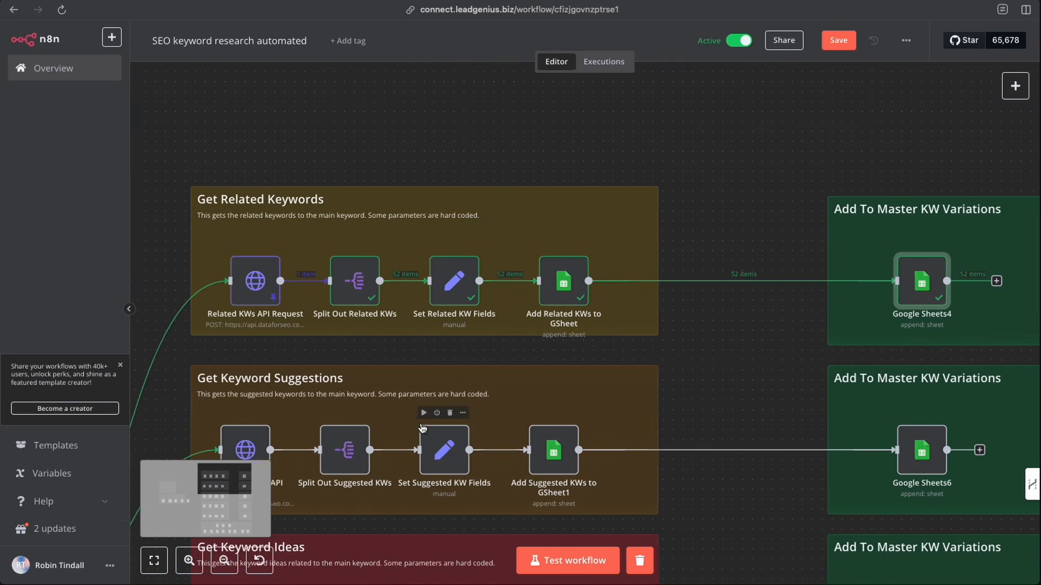
scroll(422, 428, left, 1)
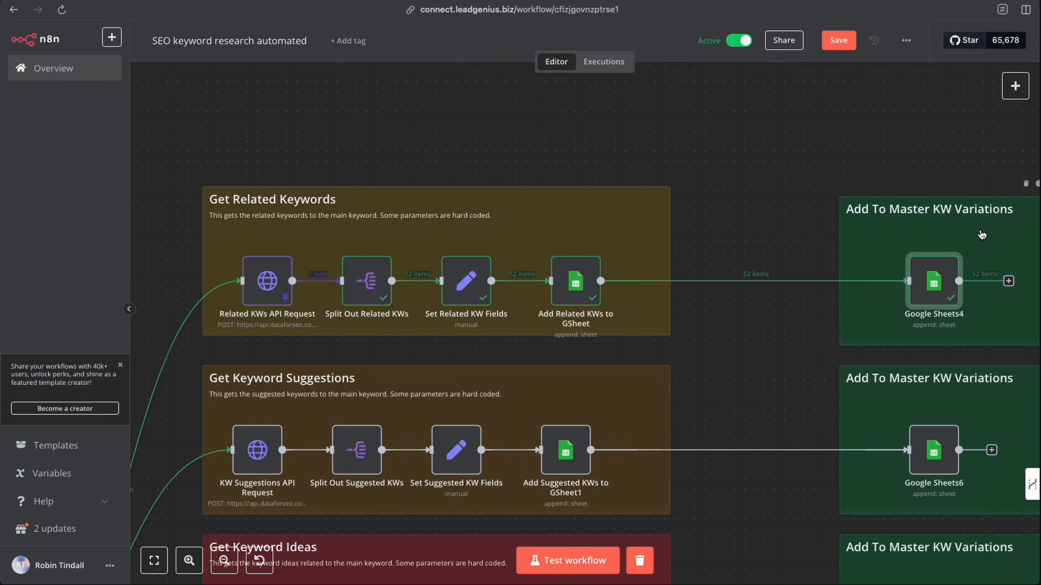
- Test-run the Google Sheets6 node in the Keyword Suggestions branch's Add To Master KW Variations group
scroll(453, 320, down, 2)
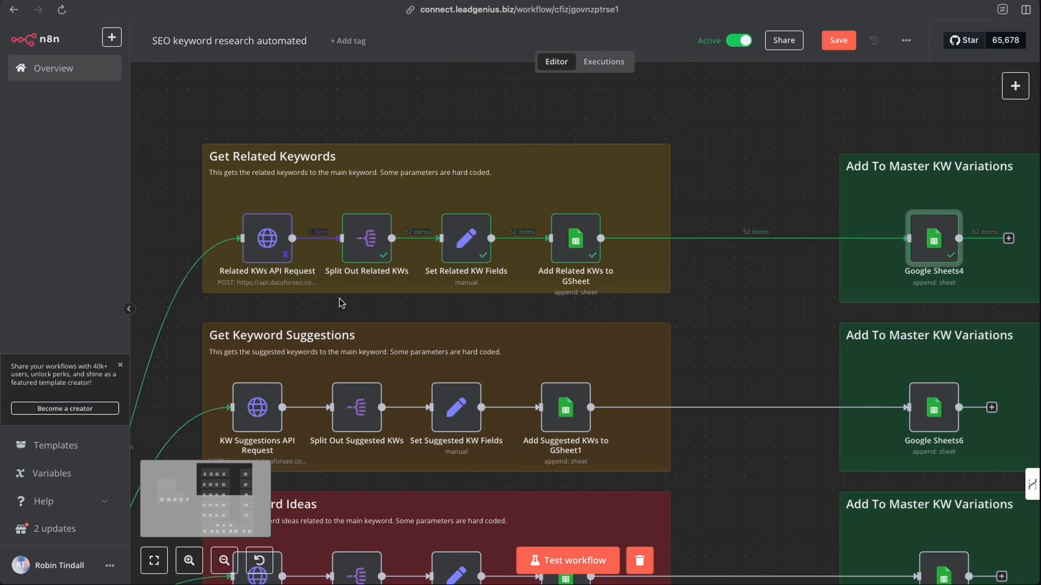
scroll(342, 302, down, 5)
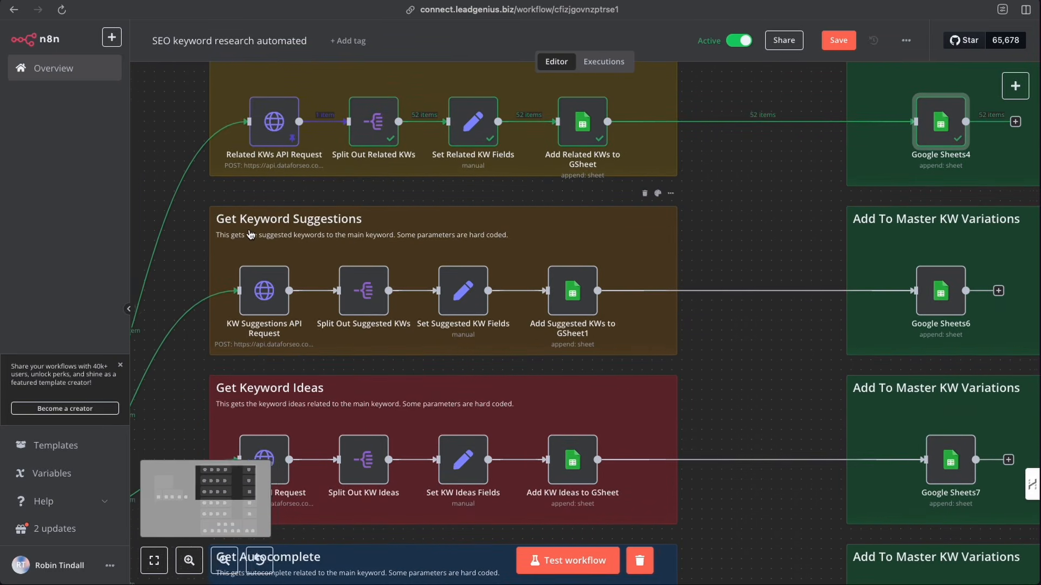
scroll(249, 234, left, 1)
mouse_move(946, 268)
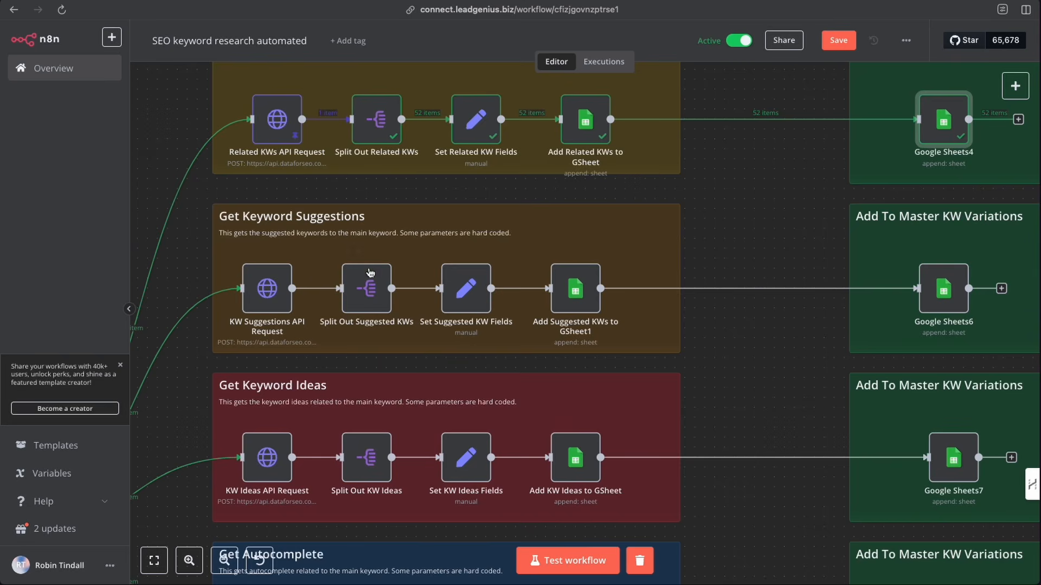
mouse_move(263, 298)
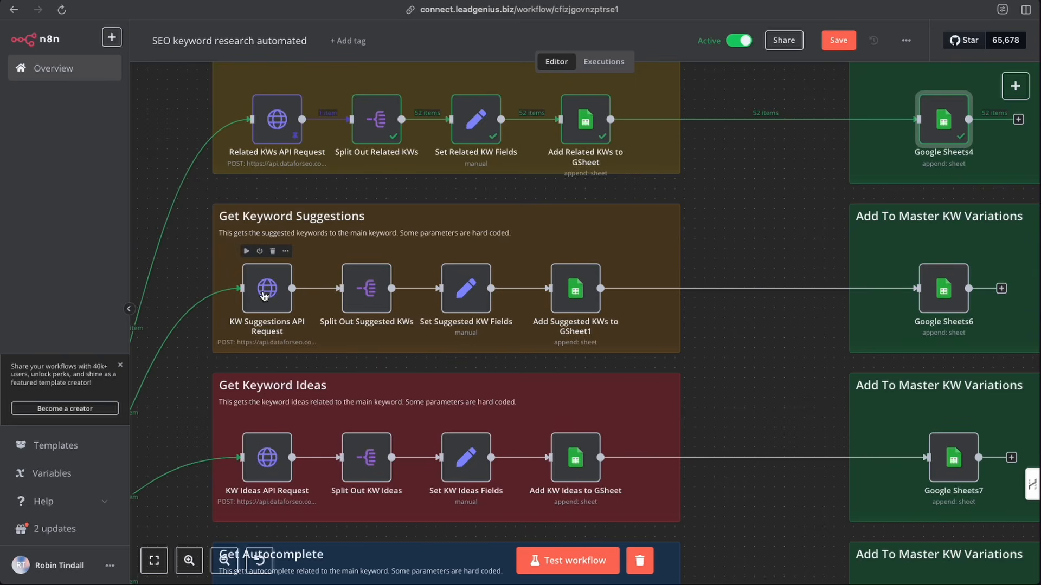
scroll(264, 295, left, 1)
mouse_move(374, 295)
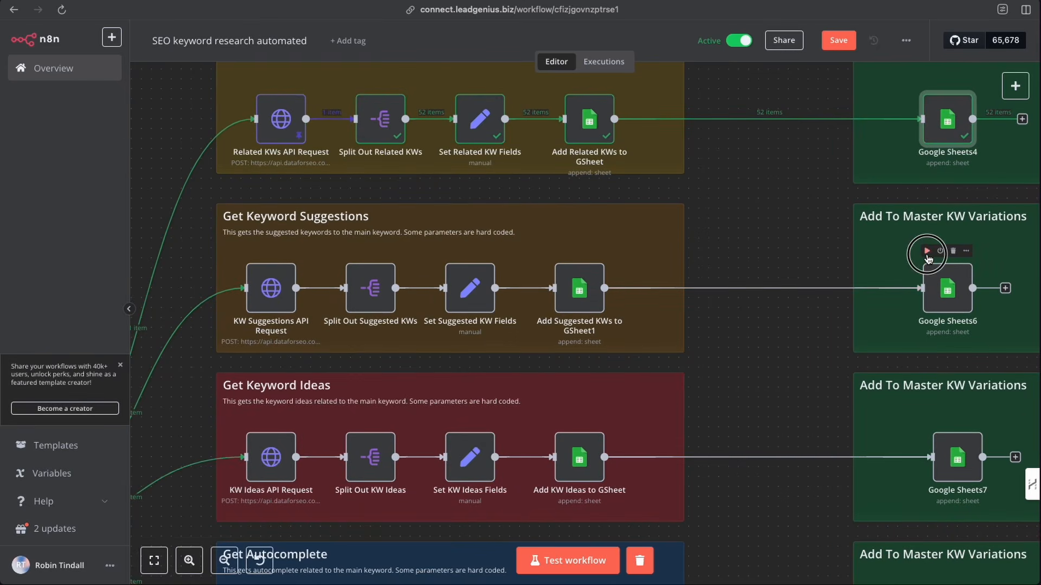
click(927, 252)
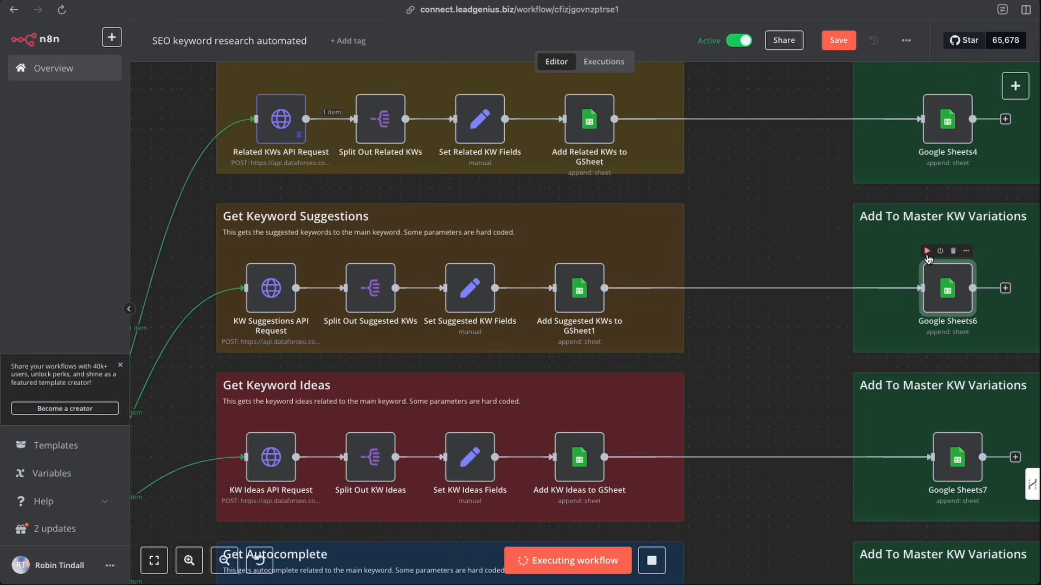
- Pin the output data of the KW Suggestions API Request node
scroll(928, 257, down, 1)
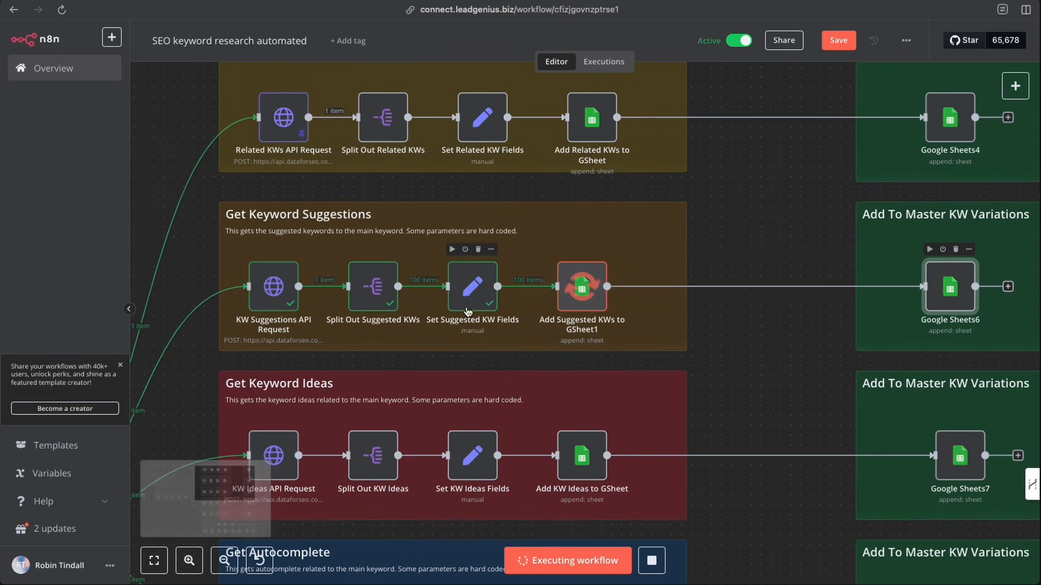
right_click(273, 294)
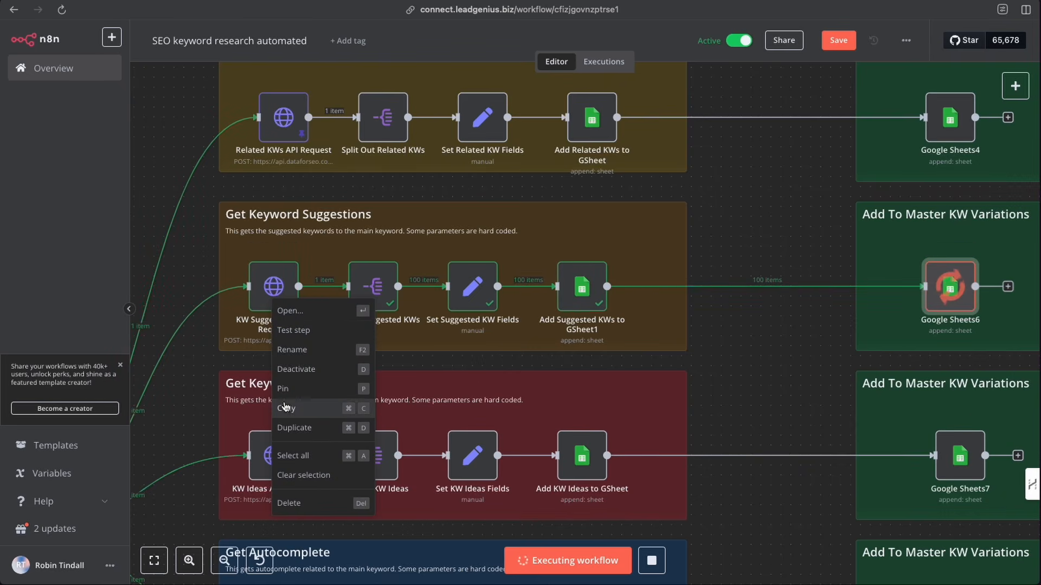
click(339, 388)
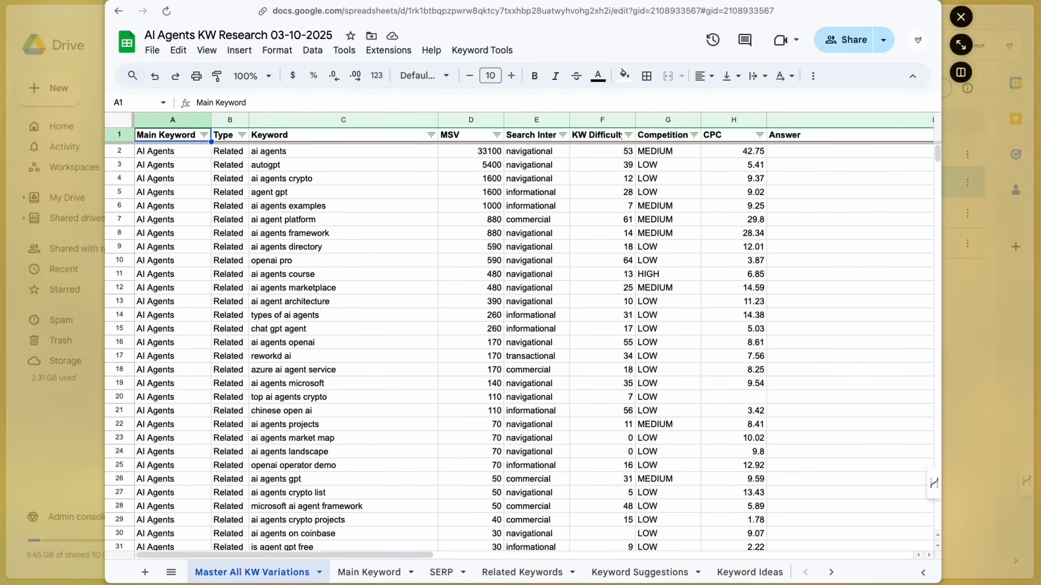
- Check the Keyword Suggestions sheet in the spreadsheet and the pinned KW Suggestions API Request node's output
click(644, 573)
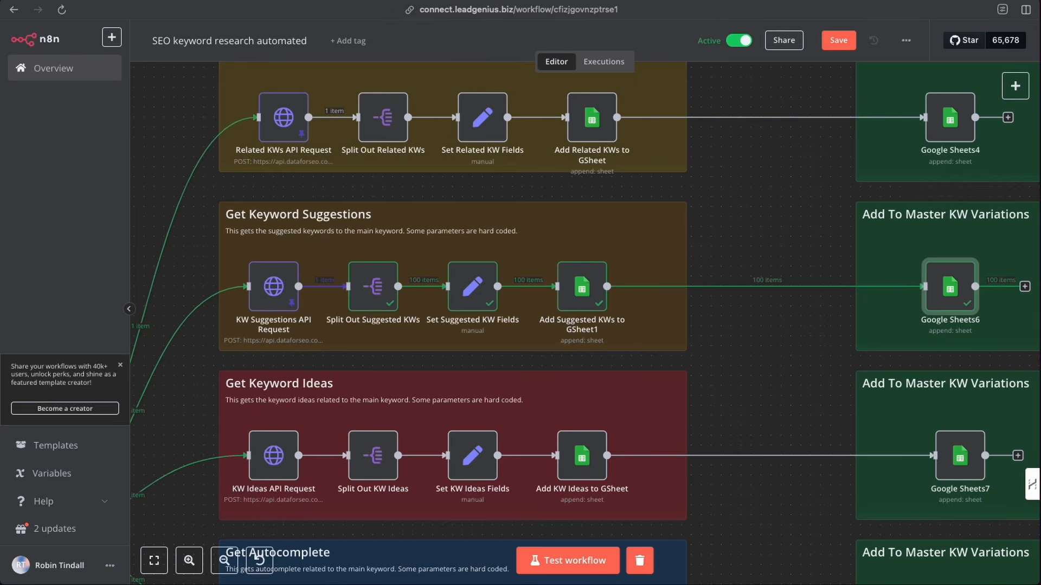
double_click(274, 293)
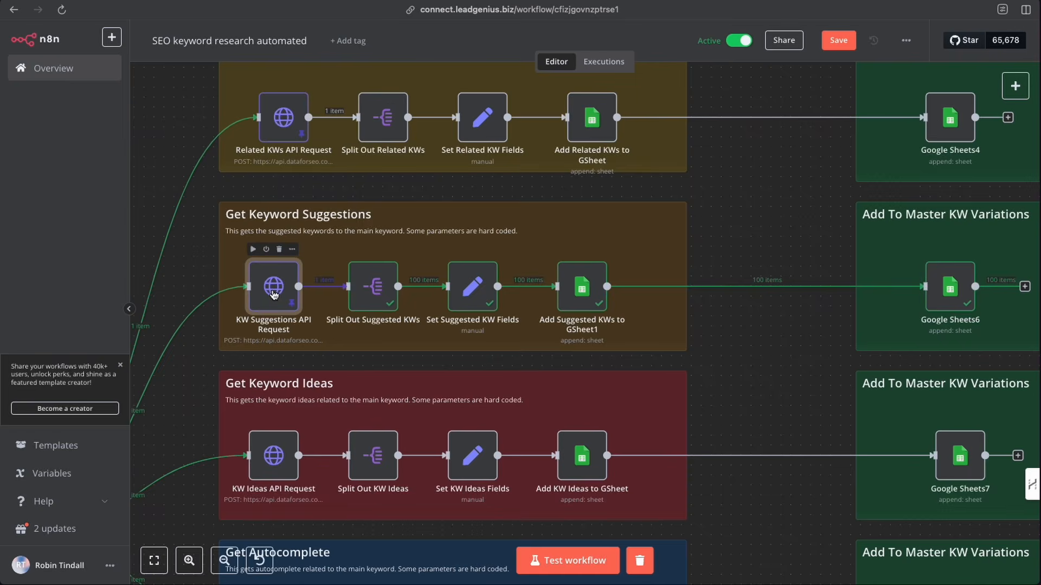
scroll(556, 201, right, 1)
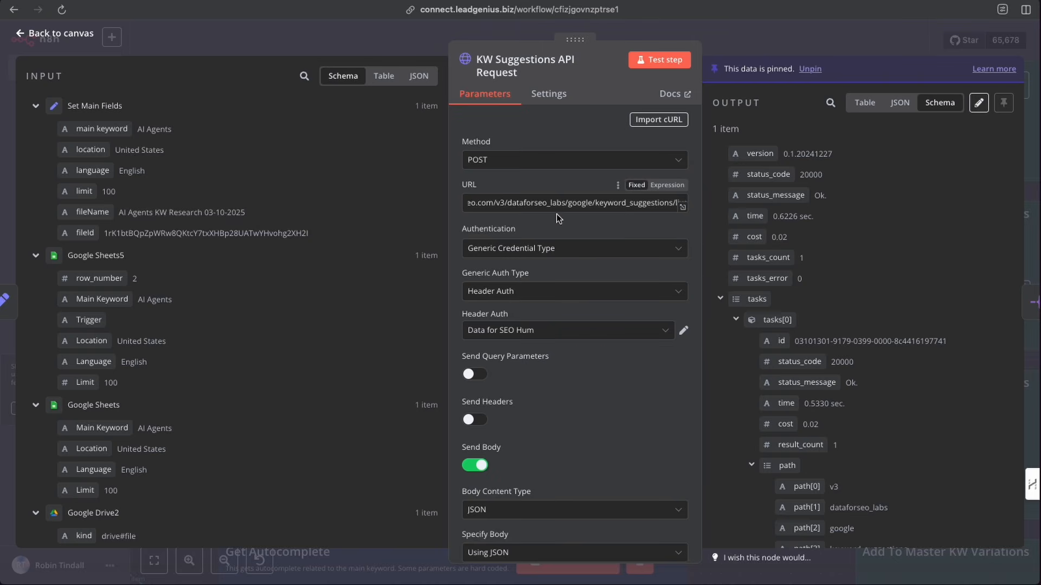
click(745, 55)
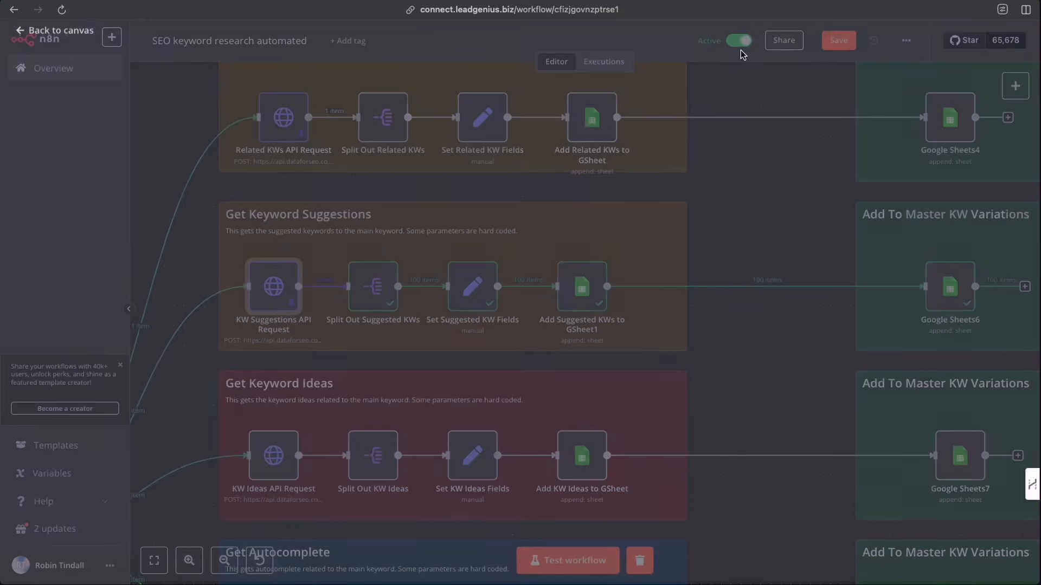
- Examine the API End points we need note listing the DataForSEO endpoint URLs
scroll(176, 160, left, 12)
scroll(176, 160, down, 2)
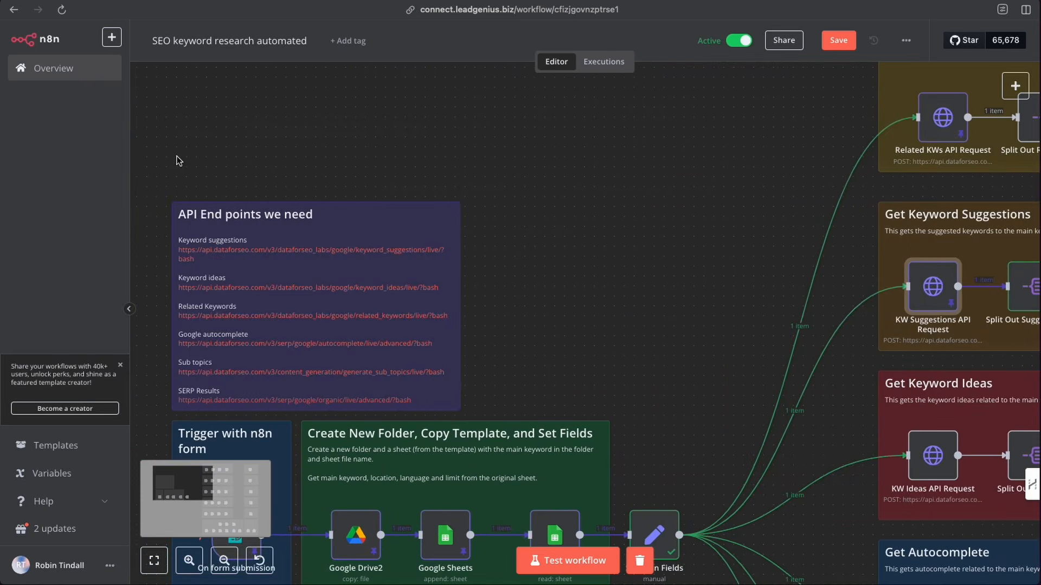
double_click(194, 564)
scroll(256, 310, left, 5)
scroll(256, 310, up, 1)
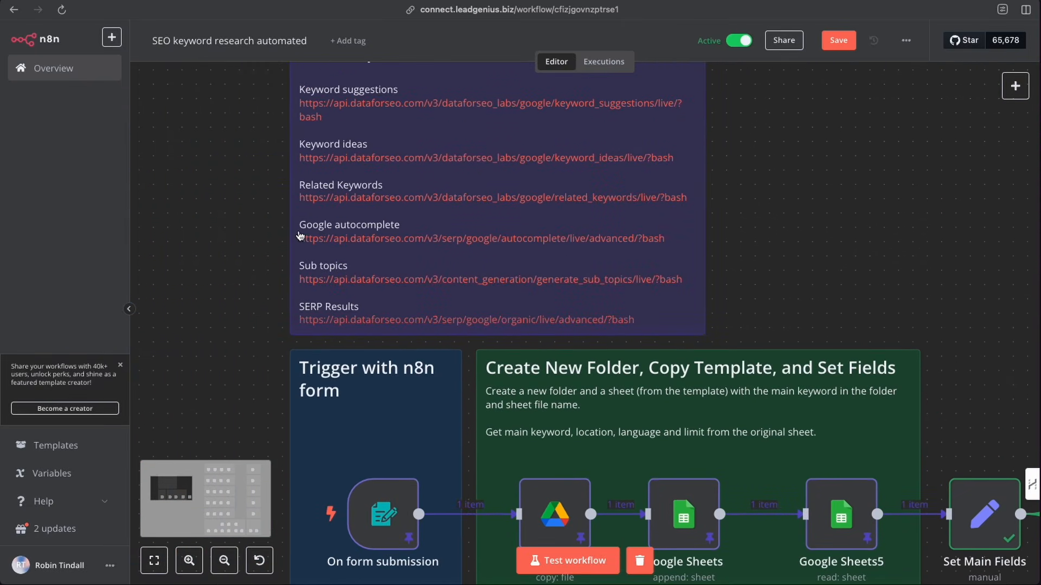
scroll(299, 233, up, 1)
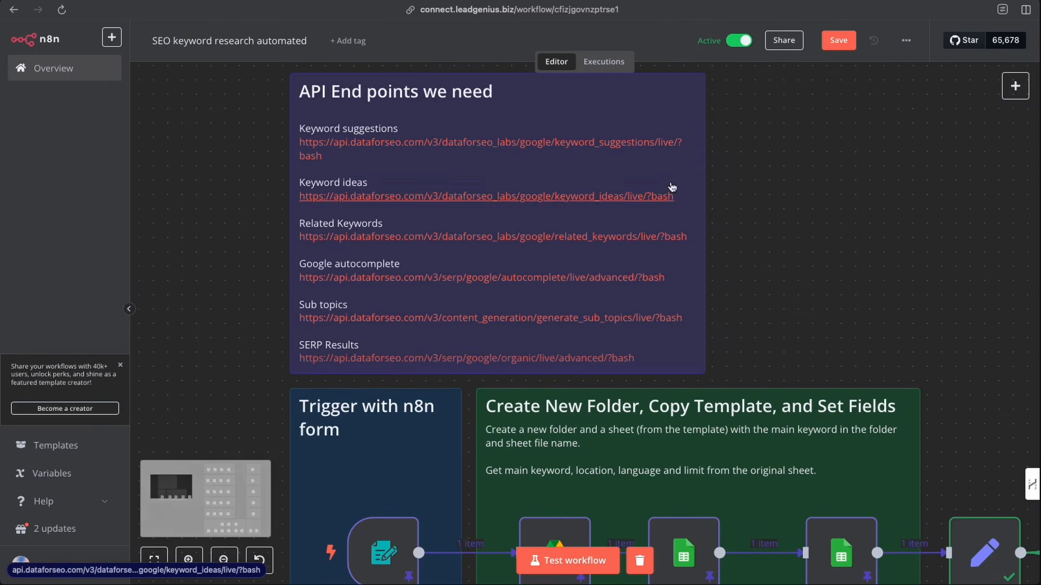
scroll(649, 190, right, 10)
scroll(704, 195, down, 5)
scroll(769, 201, up, 3)
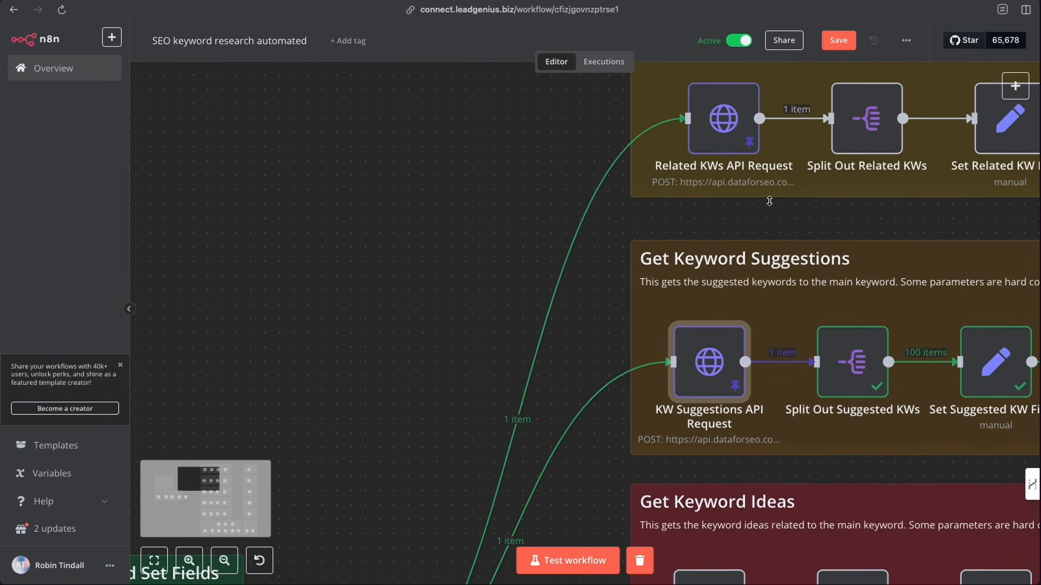
scroll(769, 201, down, 3)
scroll(220, 176, left, 10)
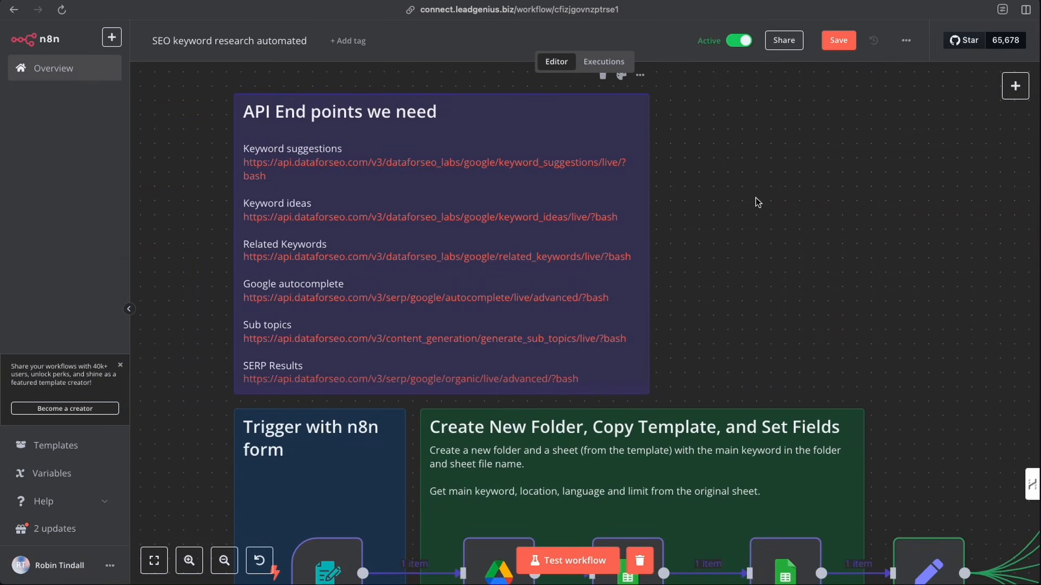
scroll(751, 226, right, 5)
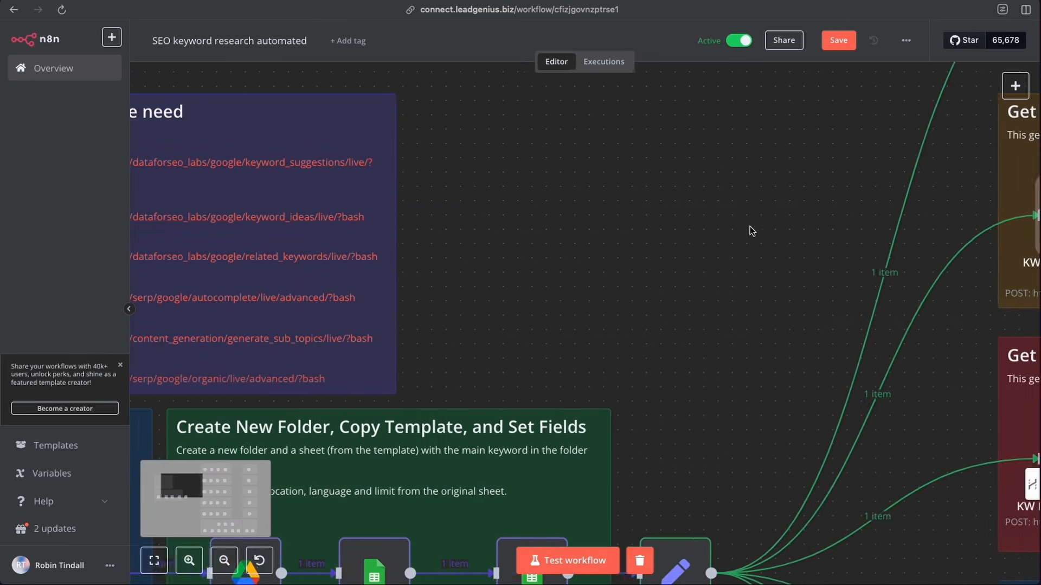
scroll(749, 226, right, 10)
scroll(419, 337, down, 3)
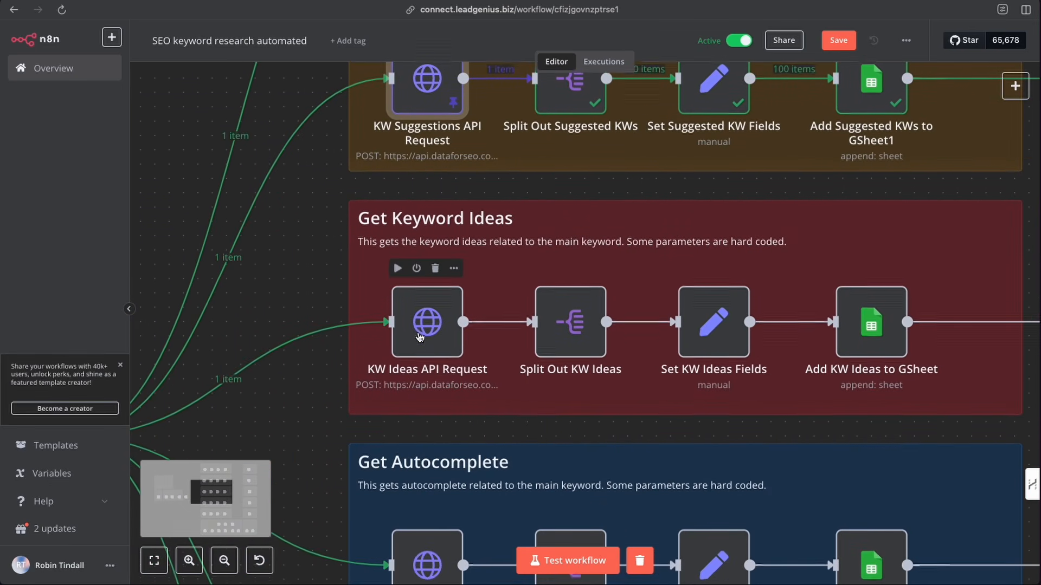
- Open the KW Ideas API Request node and review its JSON body expression and resulting request body
double_click(419, 337)
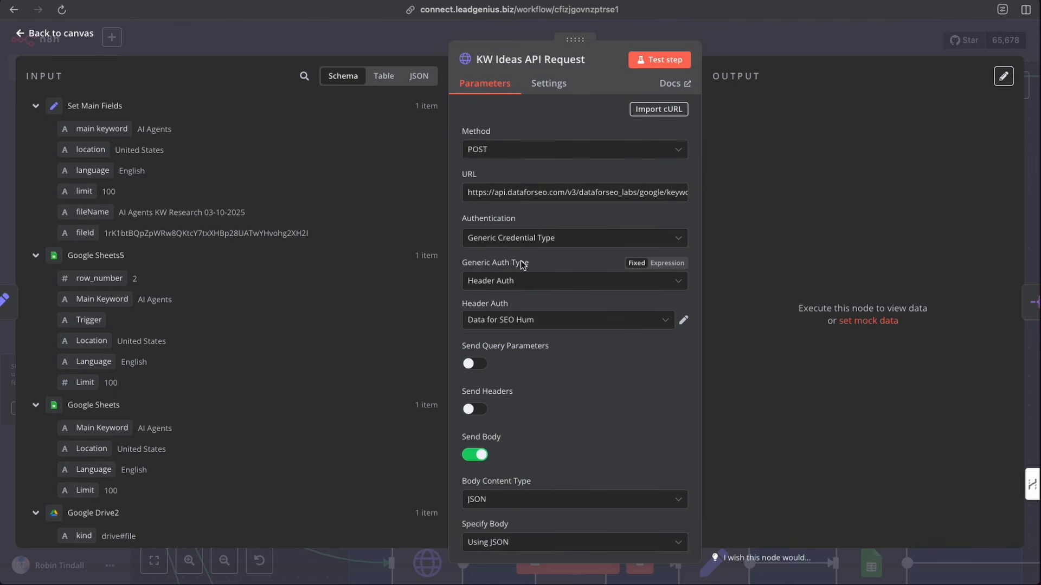
scroll(522, 266, down, 5)
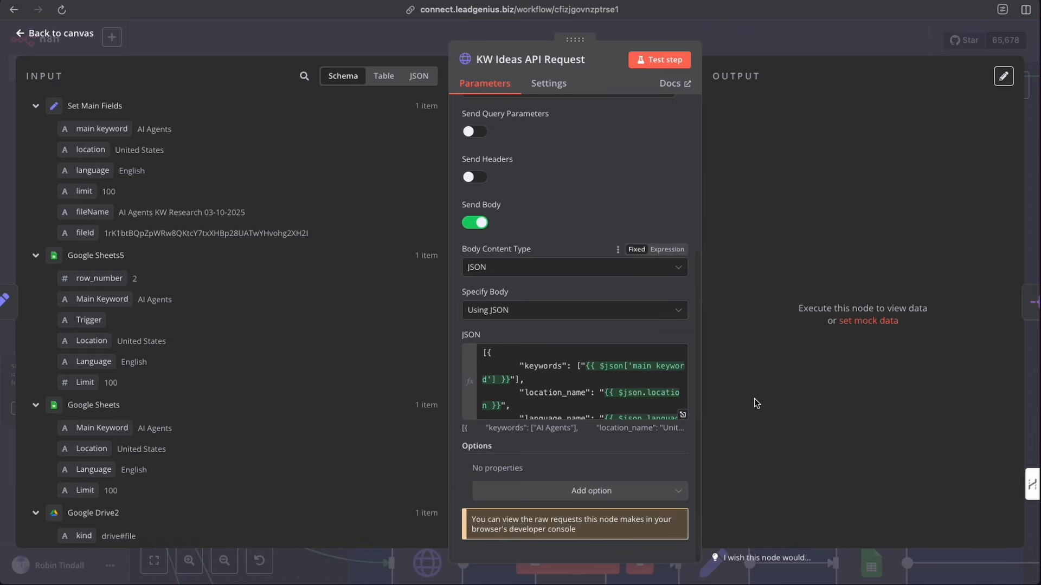
click(682, 415)
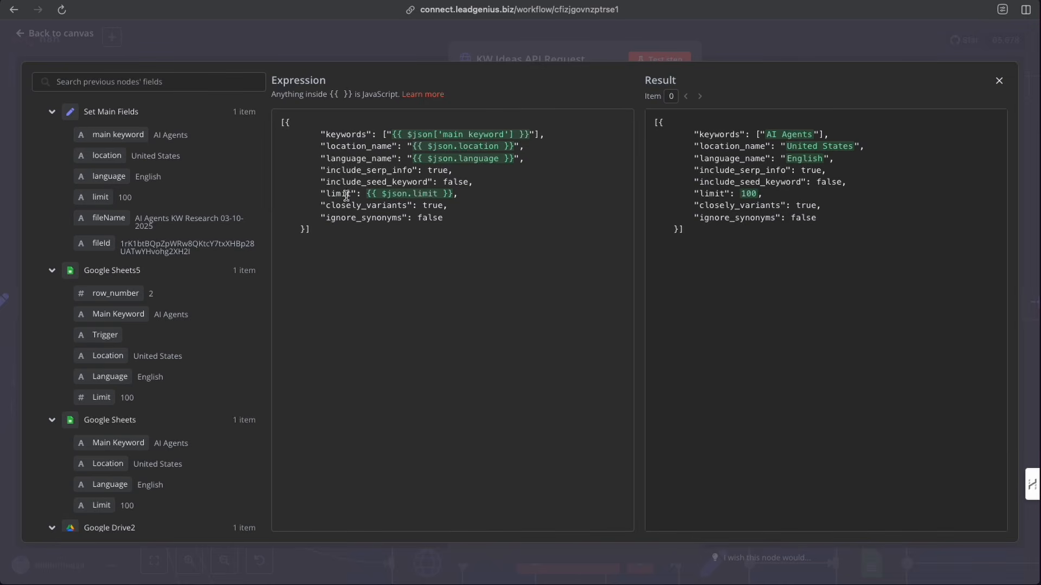
drag(392, 146, 370, 161)
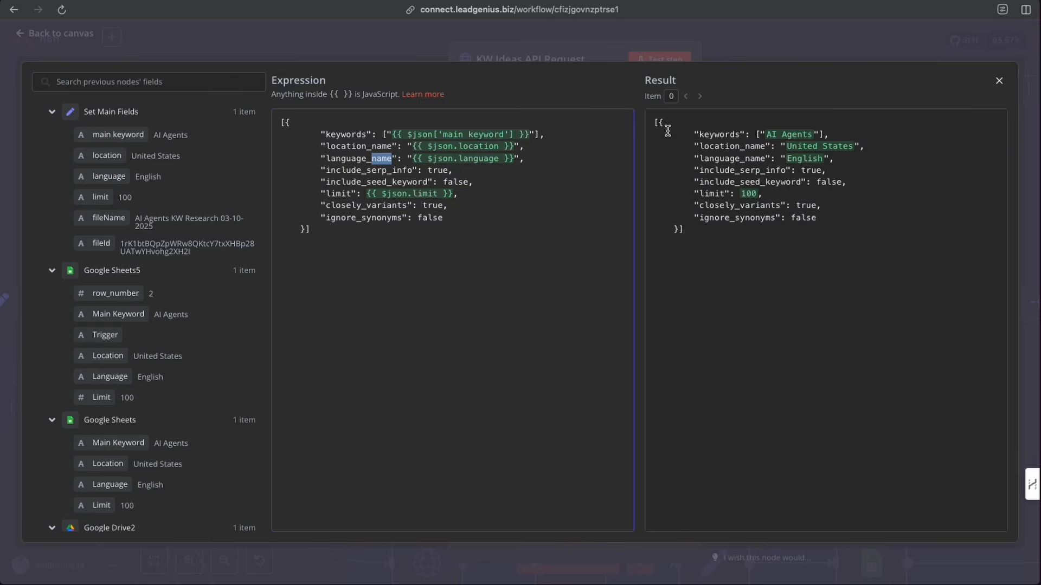
drag(654, 120, 730, 235)
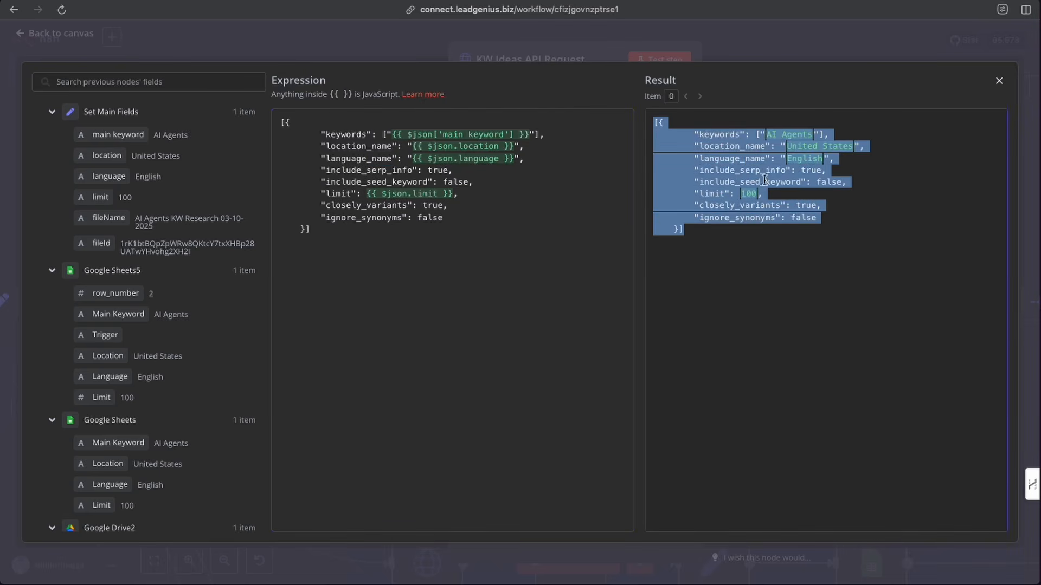
click(838, 273)
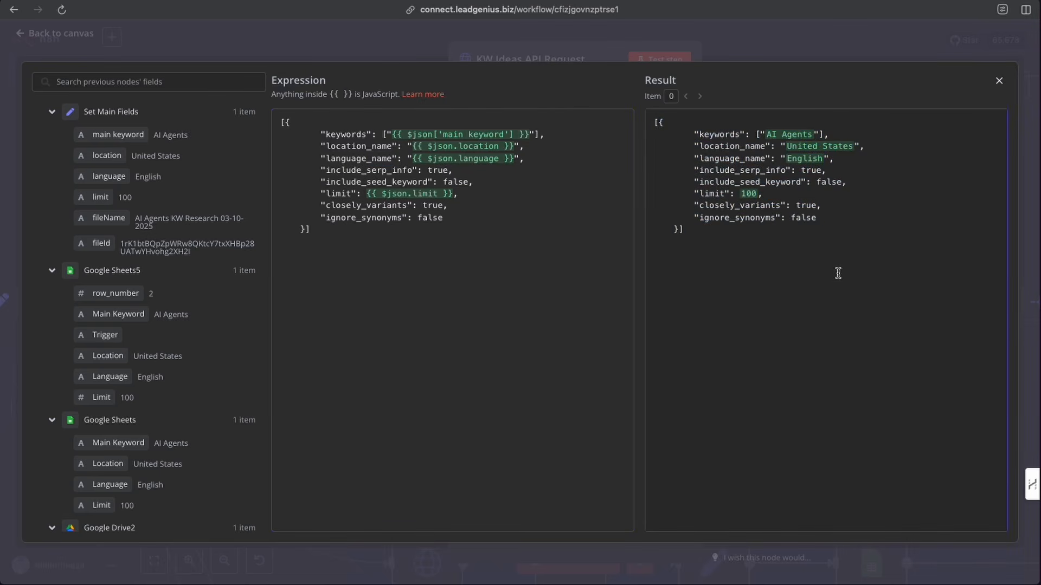
click(756, 36)
click(720, 45)
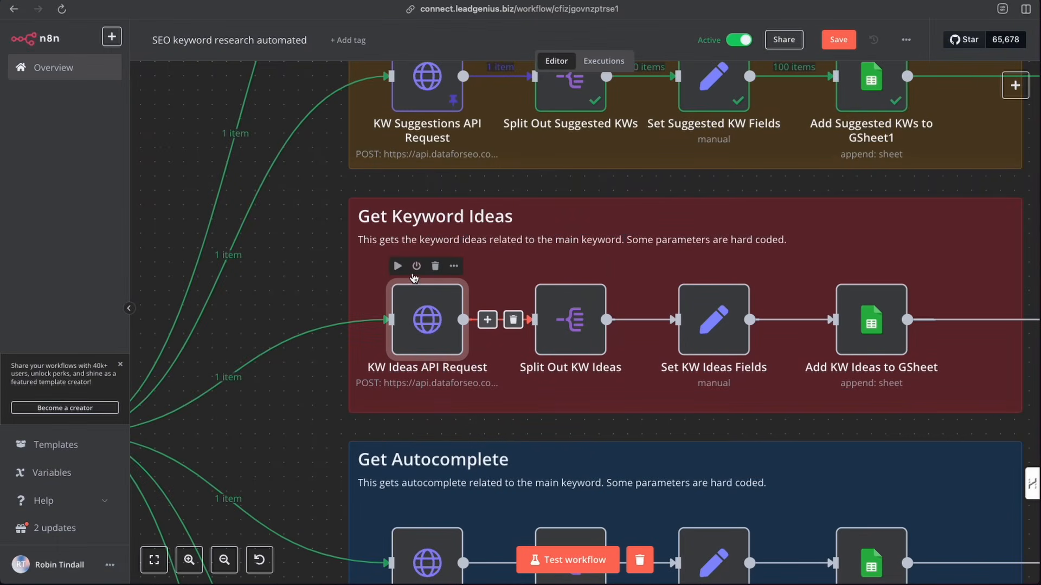
- Open the Split Out Suggested KWs node and review its Fields To Split Out path
scroll(439, 305, up, 5)
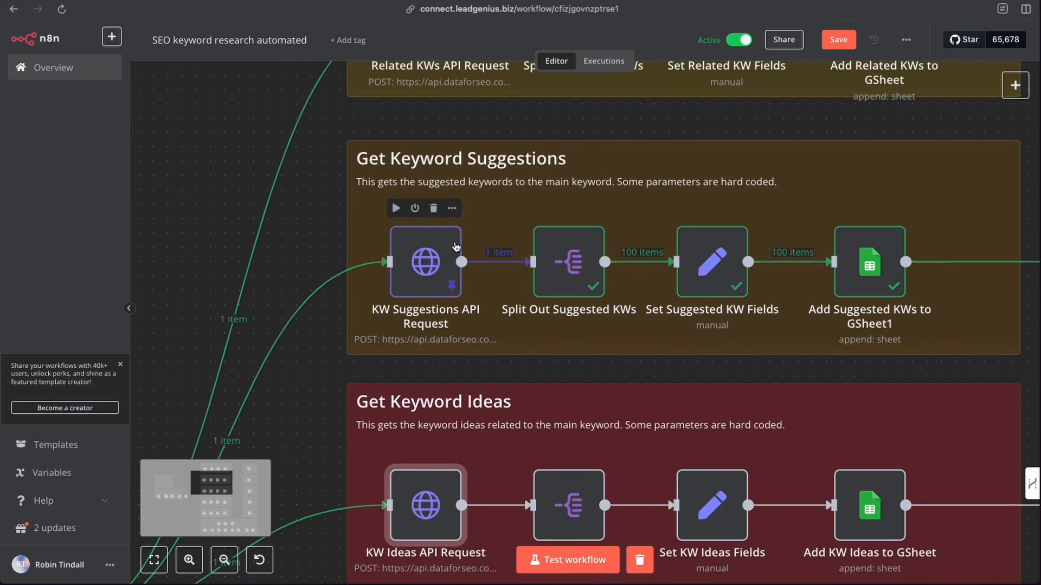
double_click(576, 258)
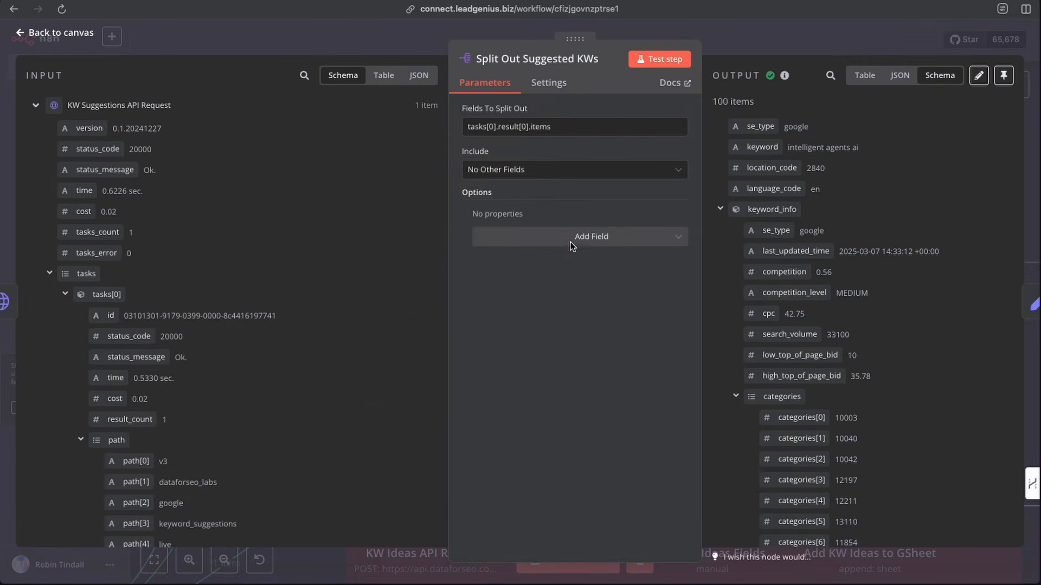
drag(564, 126, 462, 127)
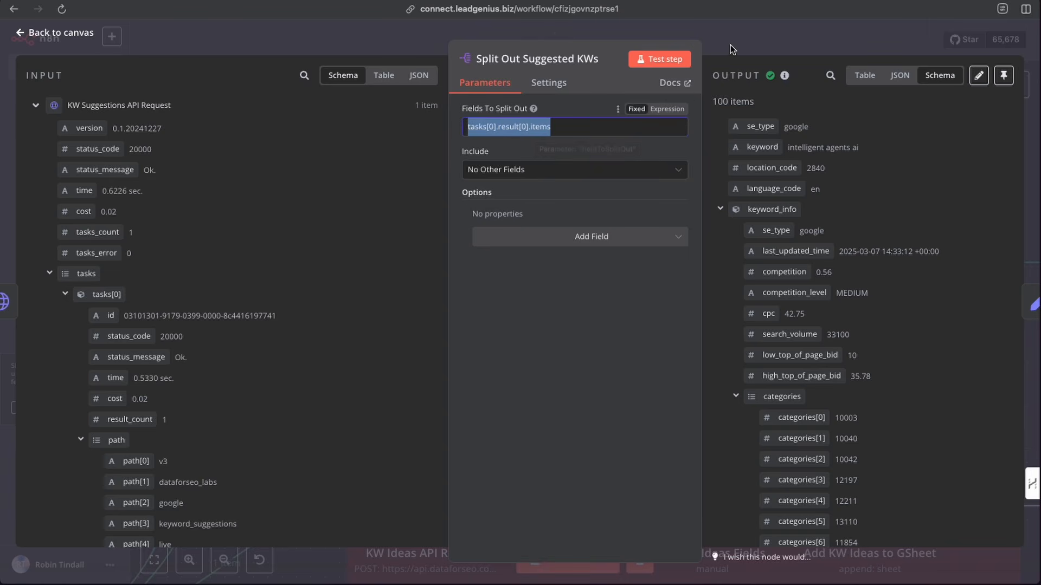
key(Escape)
- Open the Set Suggested KW Fields node and review its manually mapped fields
scroll(684, 271, right, 3)
double_click(601, 264)
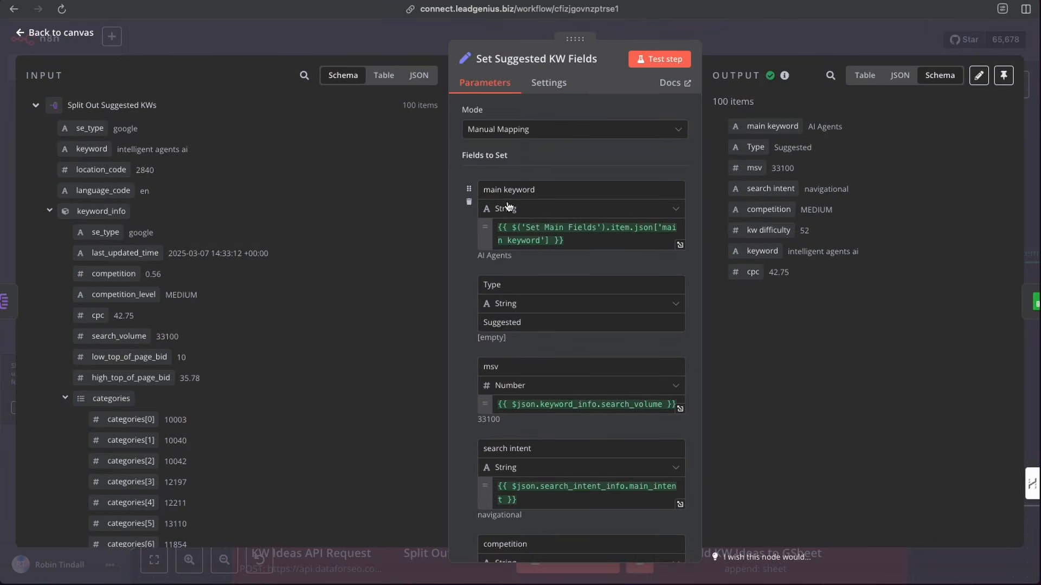
scroll(543, 395, down, 3)
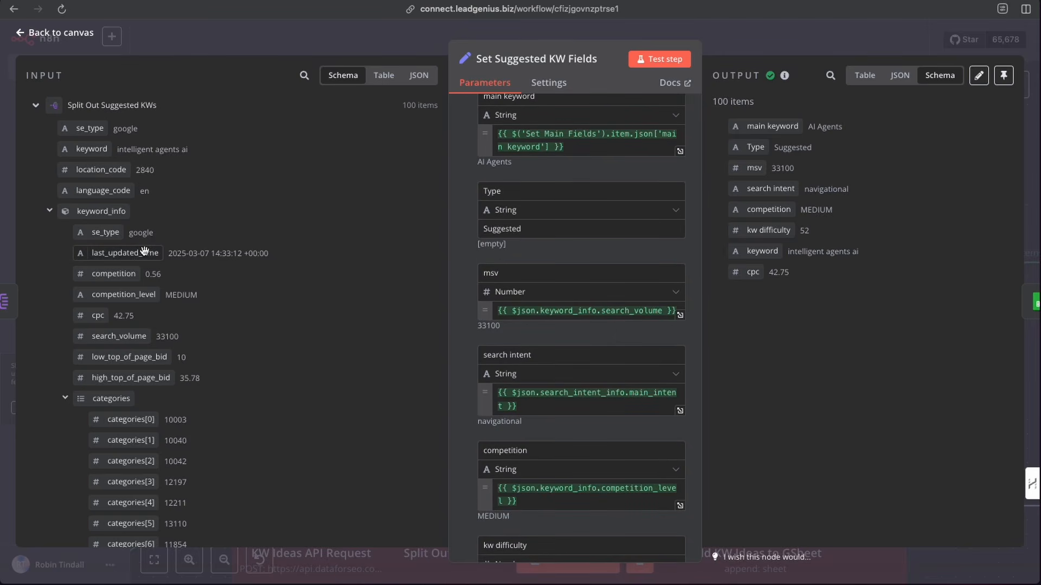
click(759, 39)
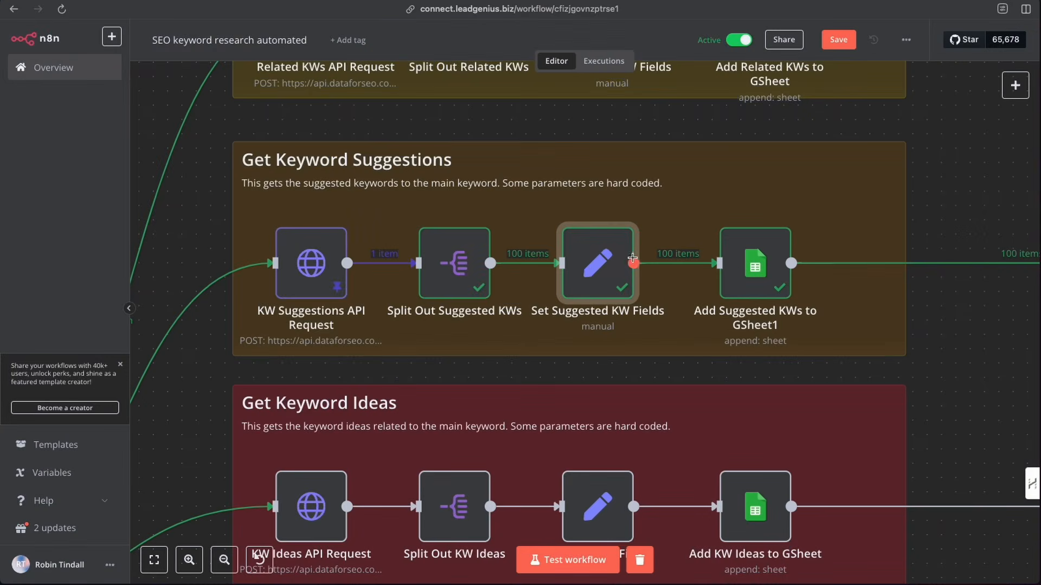
scroll(758, 250, right, 3)
scroll(754, 246, right, 3)
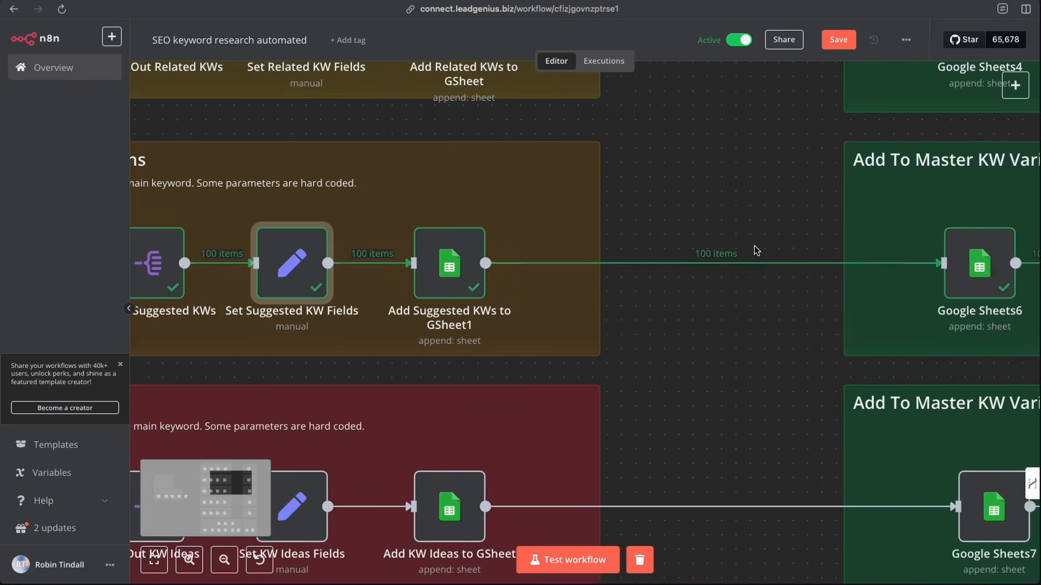
scroll(753, 246, left, 5)
scroll(598, 335, down, 3)
scroll(598, 335, down, 4)
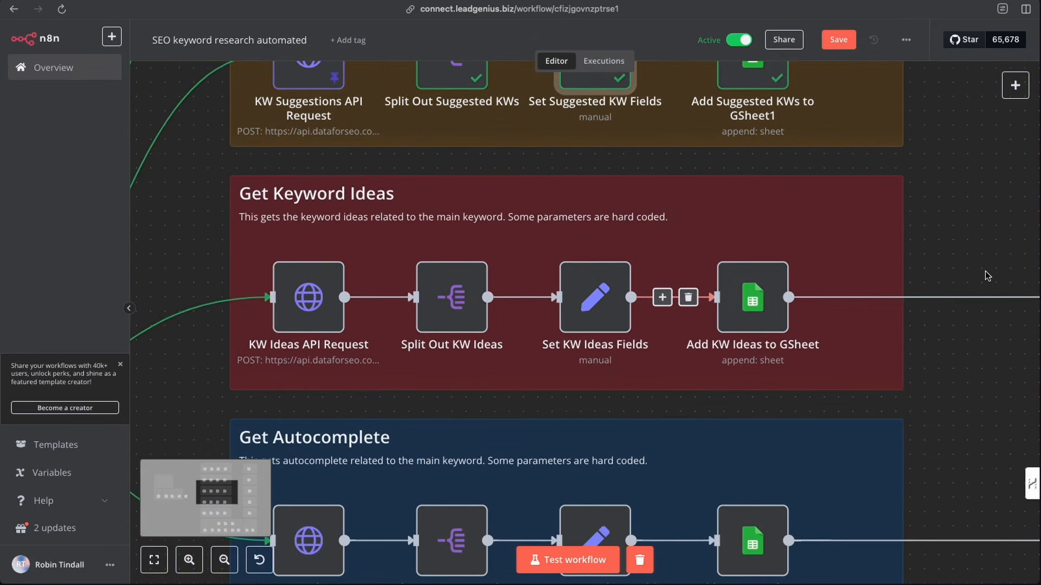
mouse_move(309, 291)
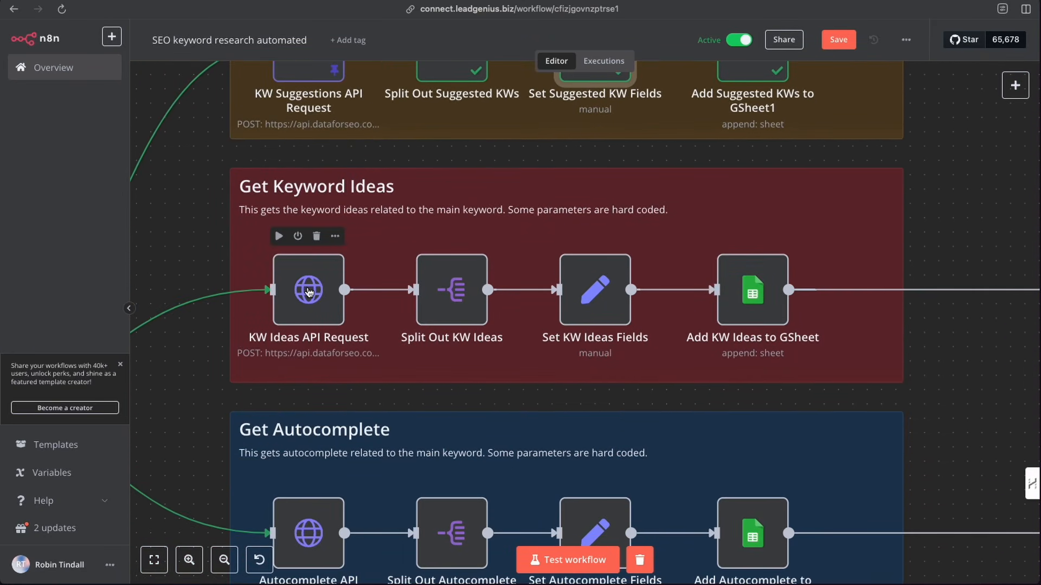
- Open the KW Ideas API Request node, review its endpoint URL, and return to the canvas
double_click(309, 292)
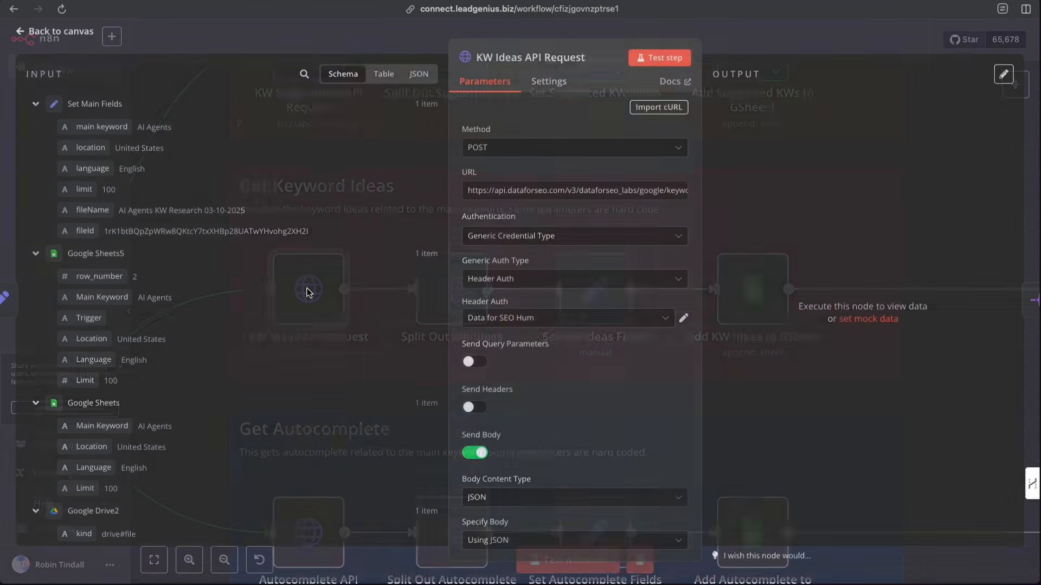
scroll(586, 197, right, 2)
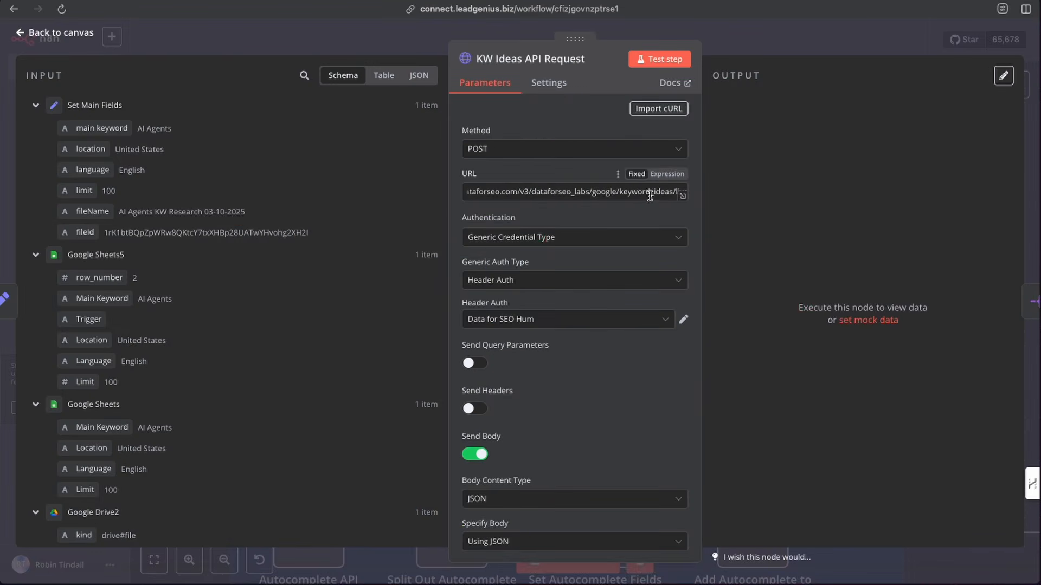
click(743, 47)
- Execute the Google Sheets7 node in the Add To Master KW Variations group to run the keyword ideas branch
scroll(237, 248, left, 15)
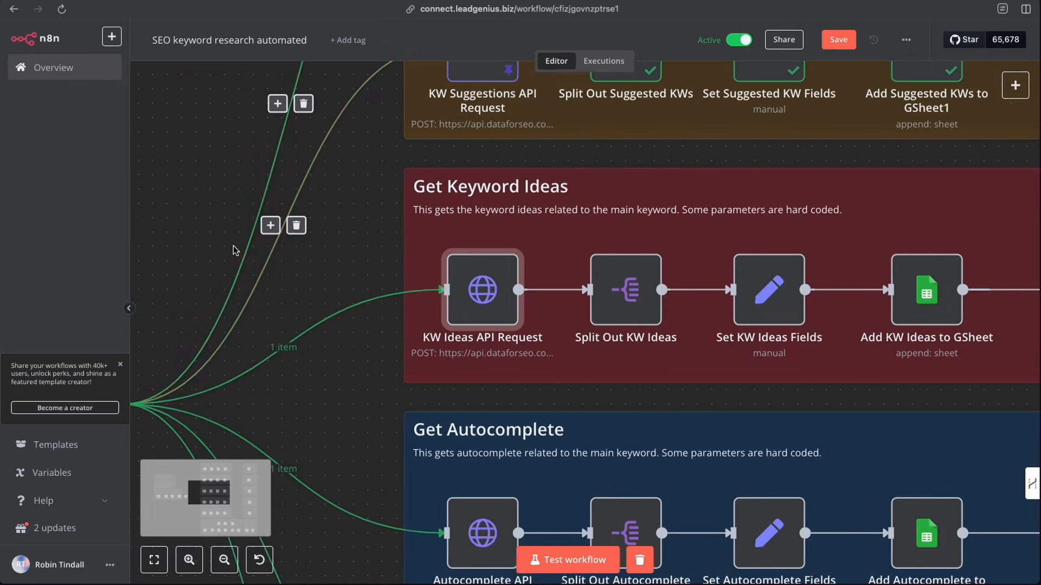
scroll(244, 245, left, 8)
scroll(244, 245, up, 5)
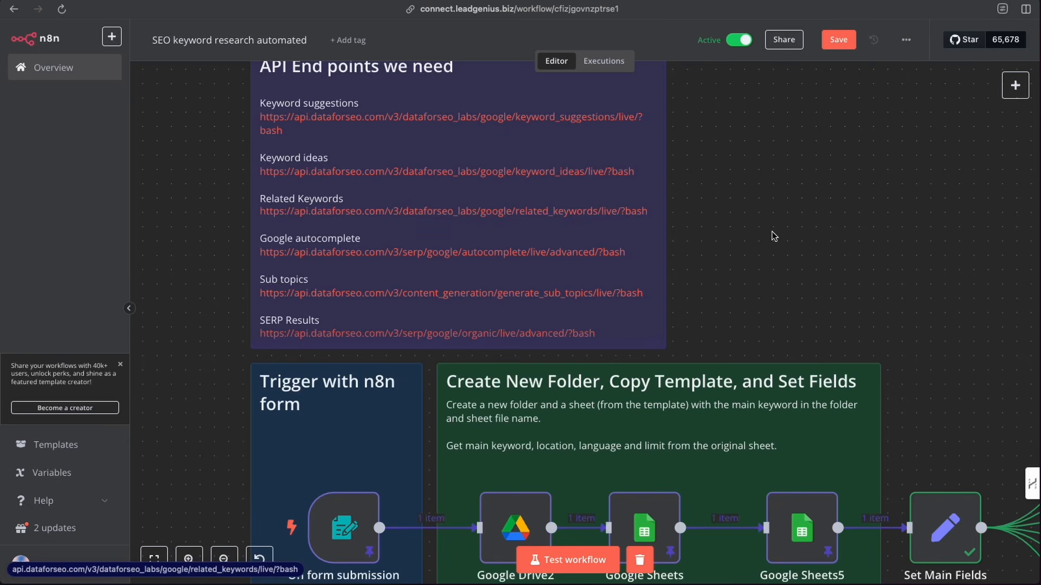
scroll(774, 236, right, 10)
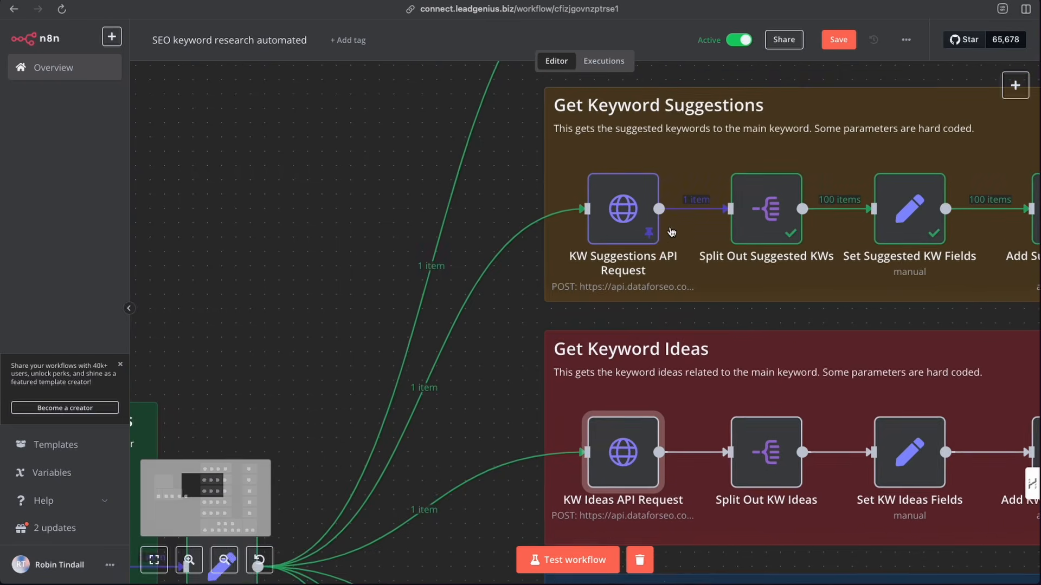
scroll(671, 232, down, 2)
scroll(634, 335, right, 7)
scroll(634, 335, down, 2)
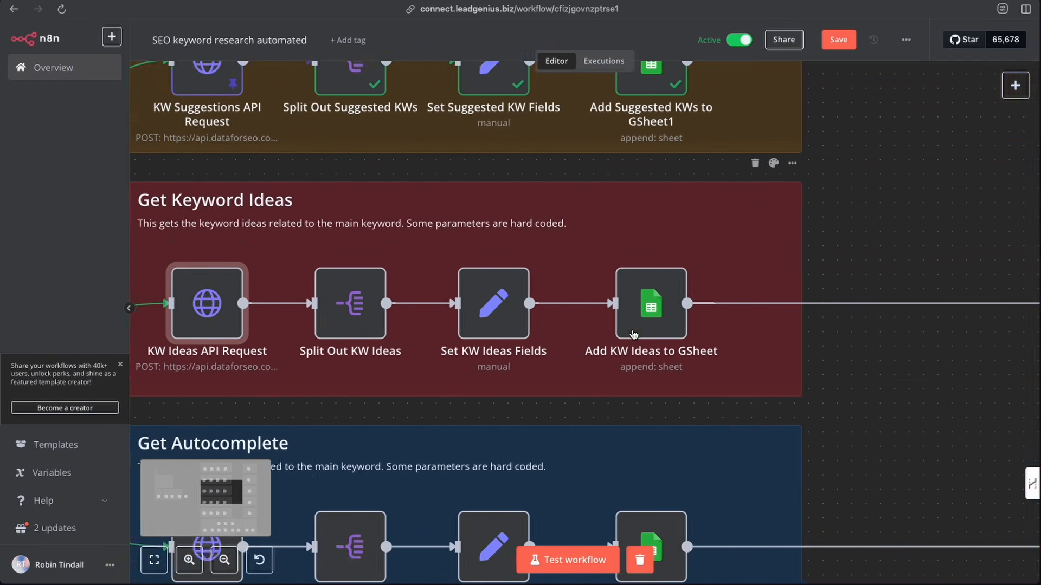
scroll(633, 333, right, 5)
click(900, 250)
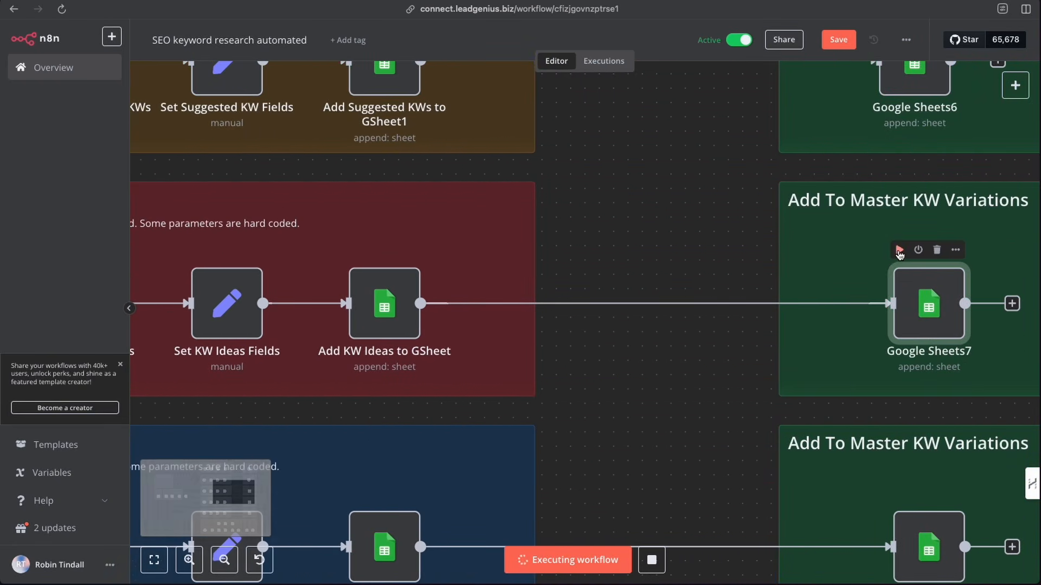
scroll(683, 273, left, 8)
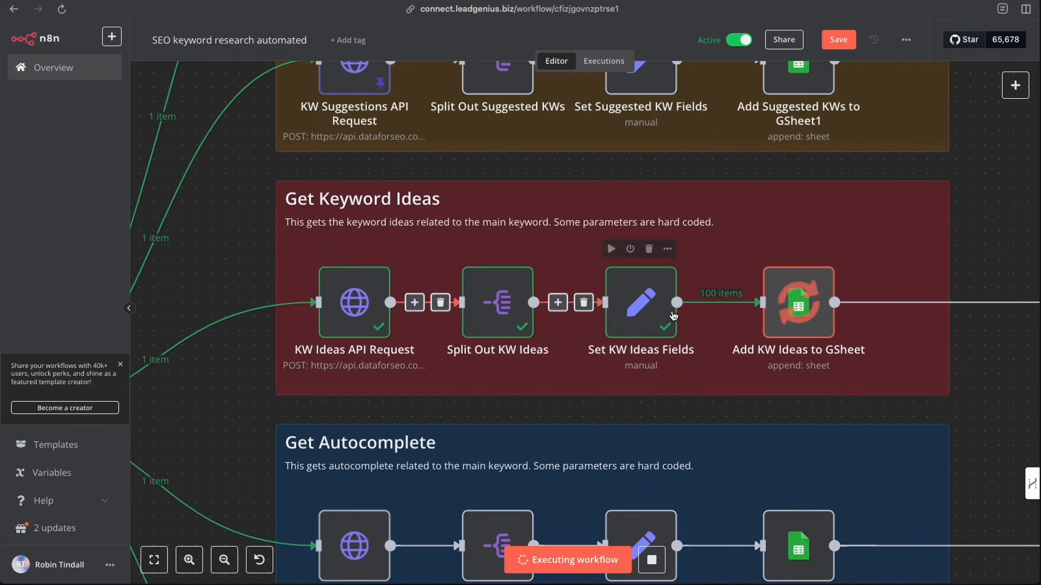
scroll(758, 311, right, 2)
scroll(758, 311, right, 1)
scroll(679, 324, up, 10)
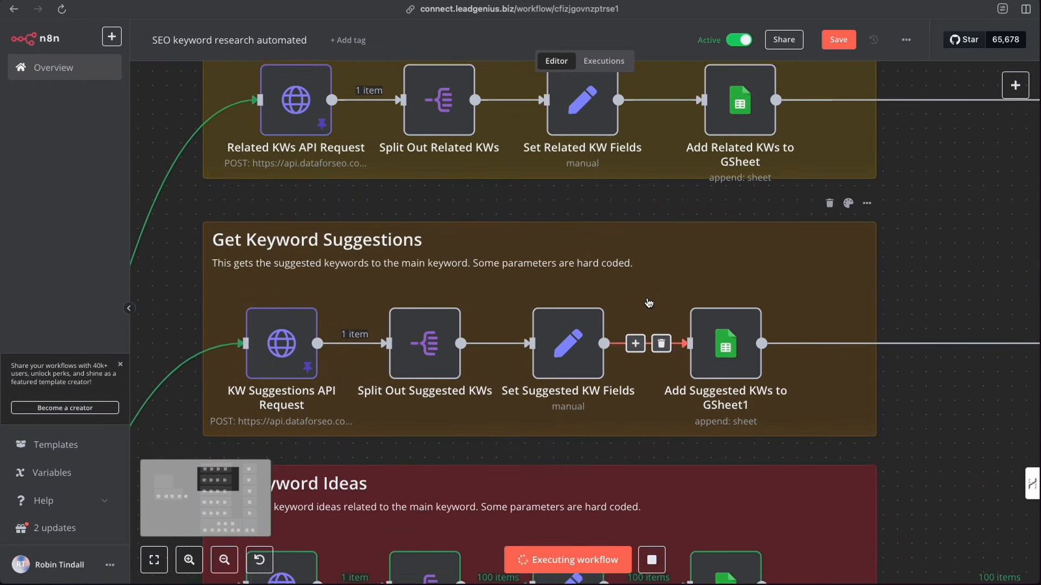
scroll(686, 145, down, 12)
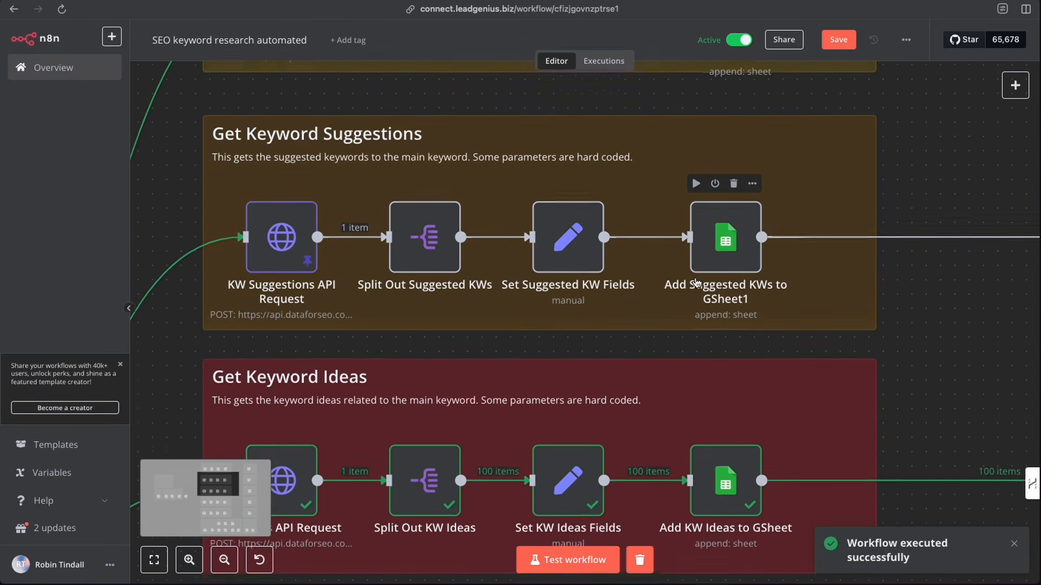
scroll(697, 283, down, 3)
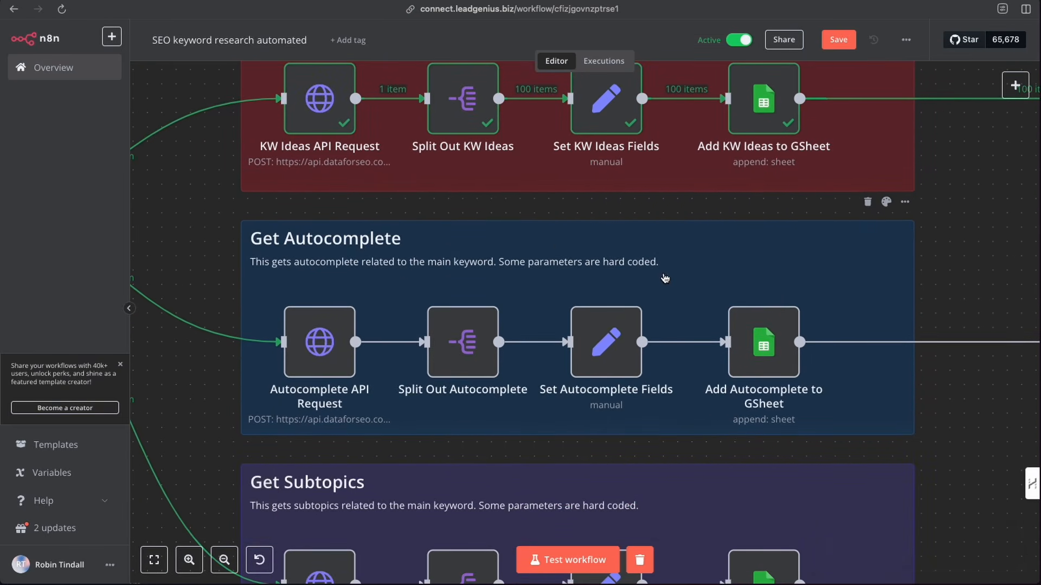
- Open the Autocomplete API Request node, review its URL and JSON body expression, and test the step
double_click(320, 338)
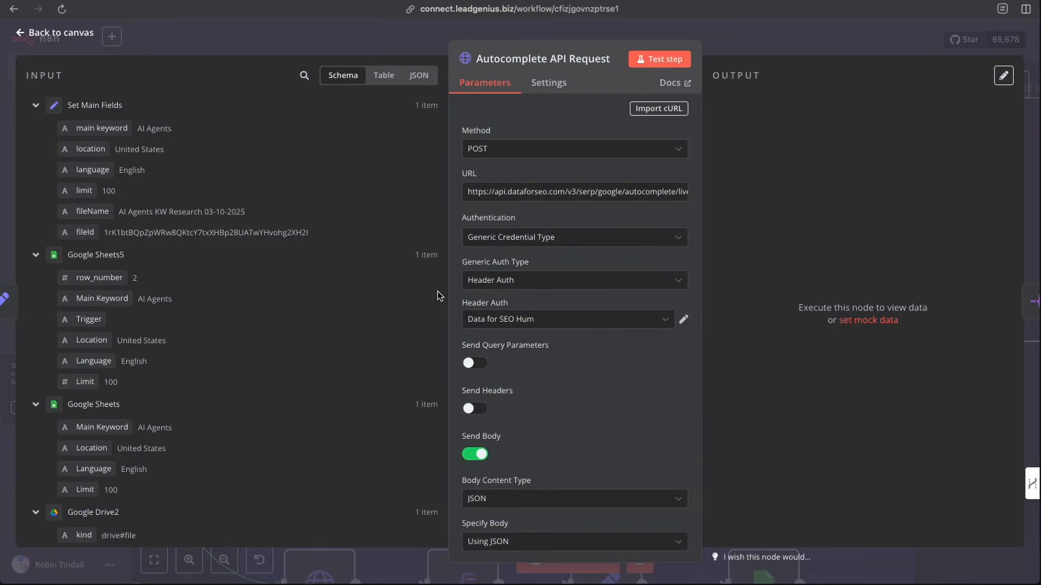
scroll(557, 191, right, 1)
scroll(558, 192, left, 1)
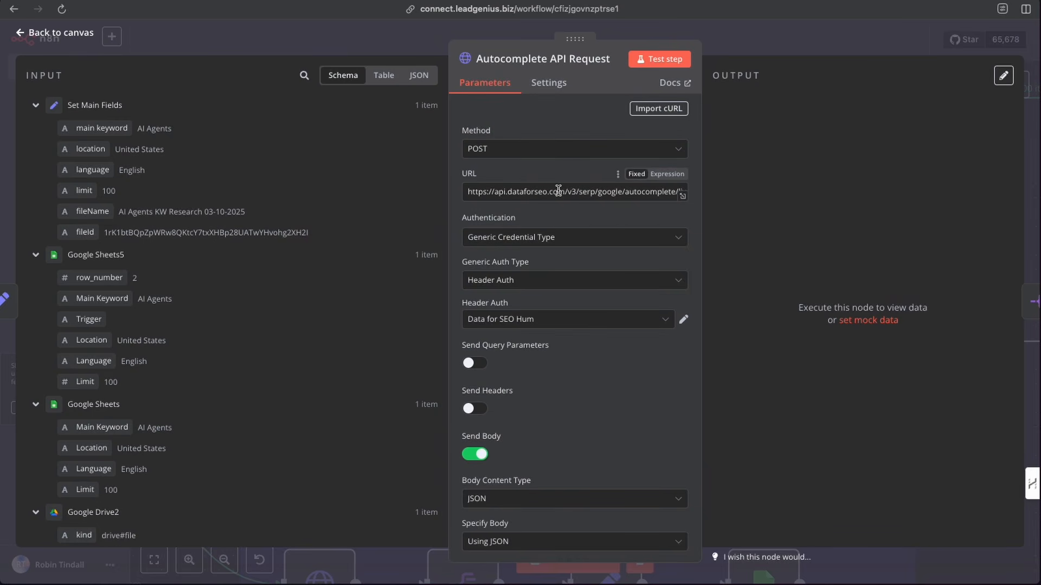
scroll(556, 300, down, 5)
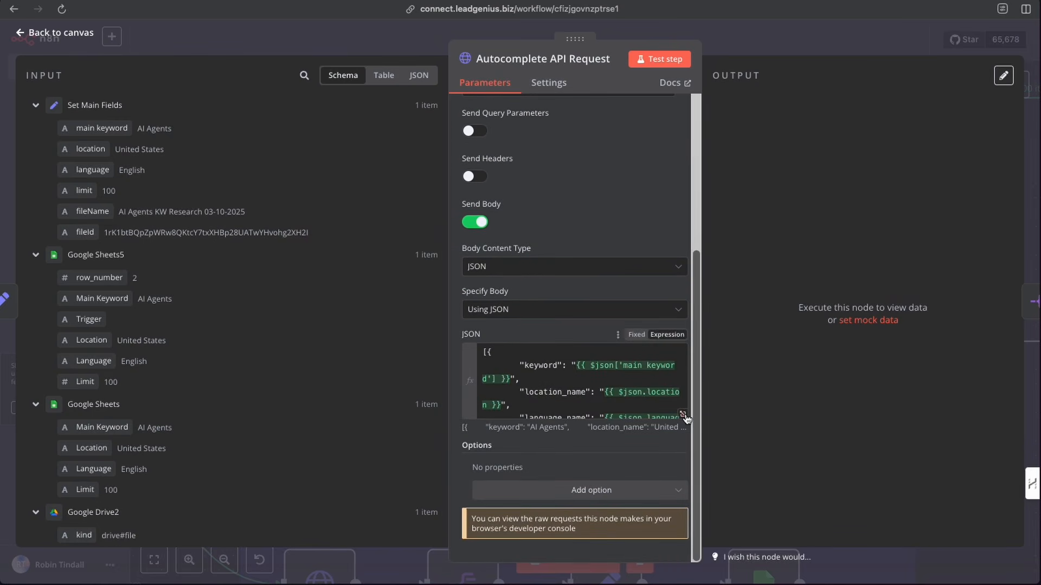
click(684, 414)
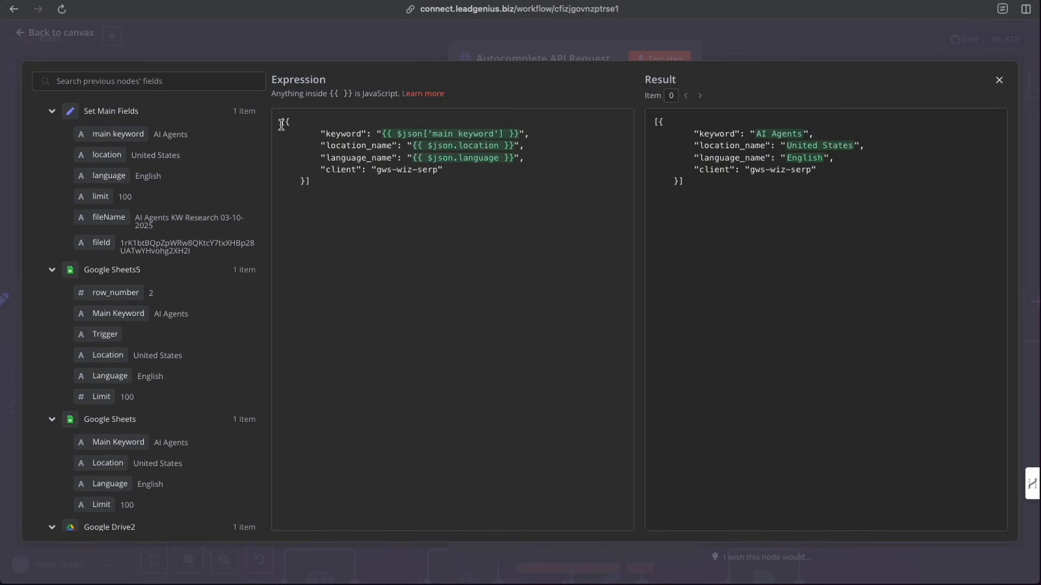
drag(282, 124, 325, 181)
click(331, 211)
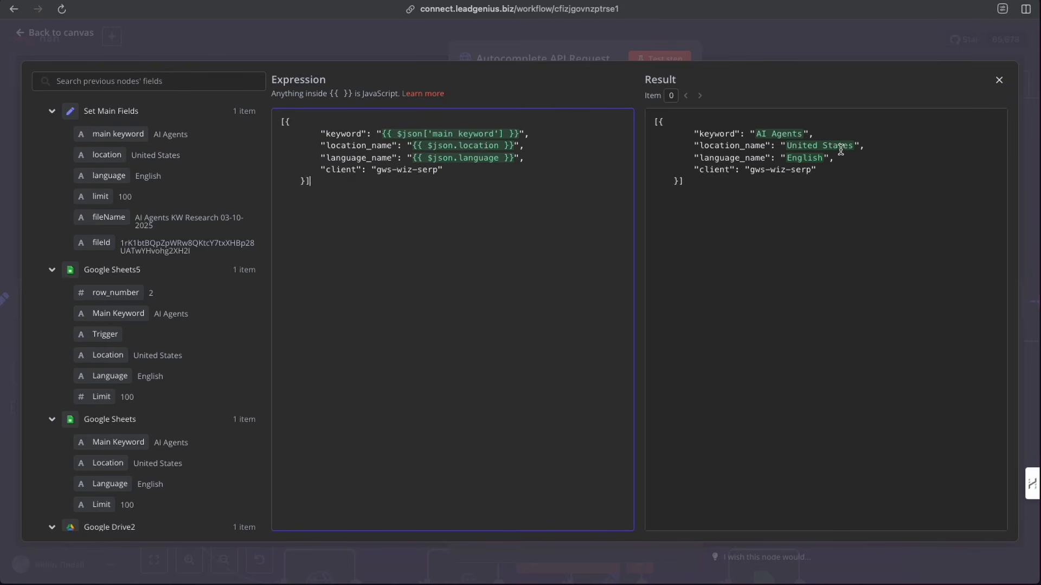
click(760, 38)
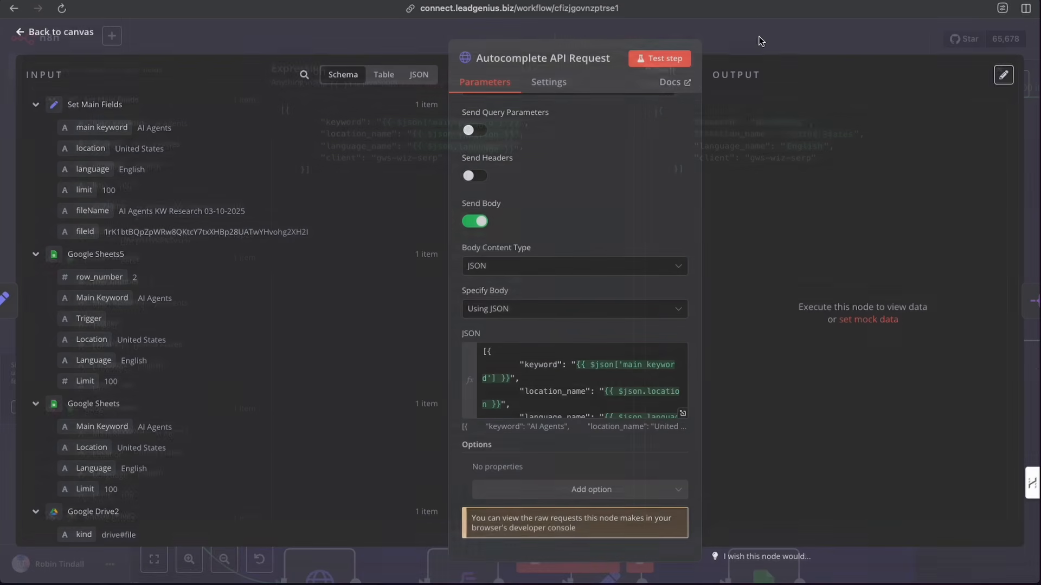
click(653, 58)
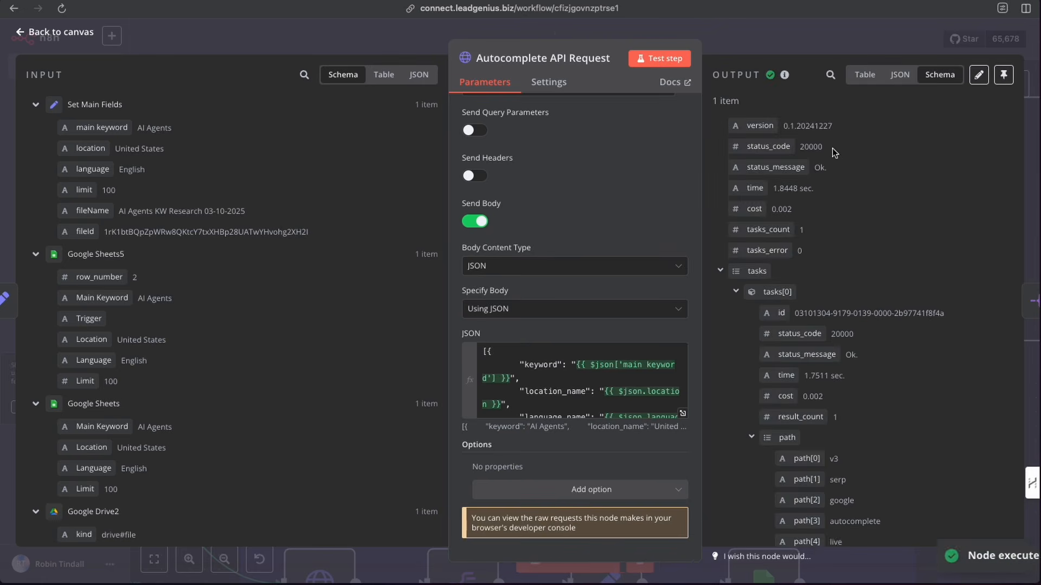
click(716, 35)
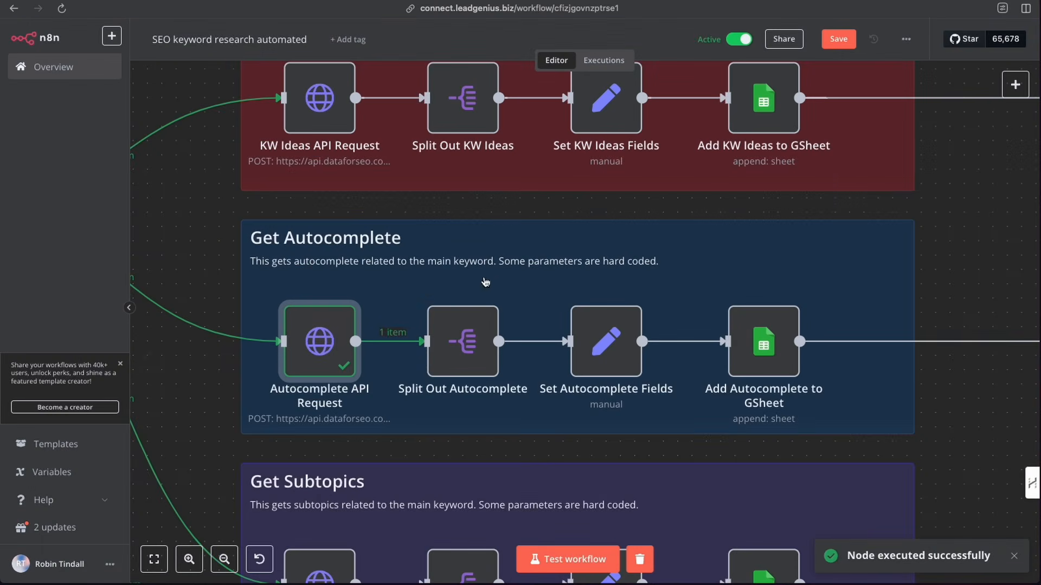
- Open the Split Out Autocomplete node and test the step with its tasks[0].result[0].items split path
double_click(467, 345)
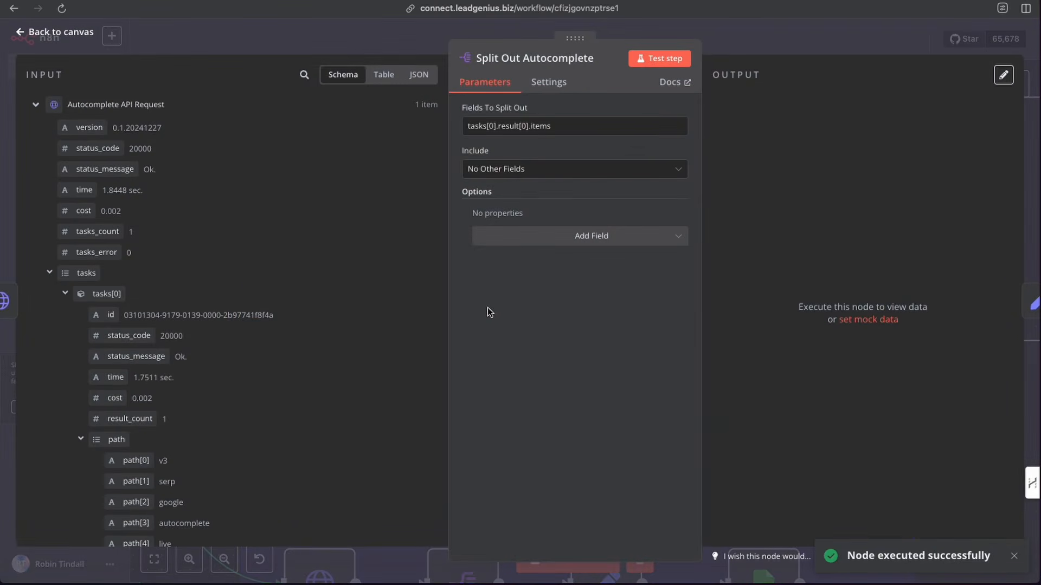
click(659, 58)
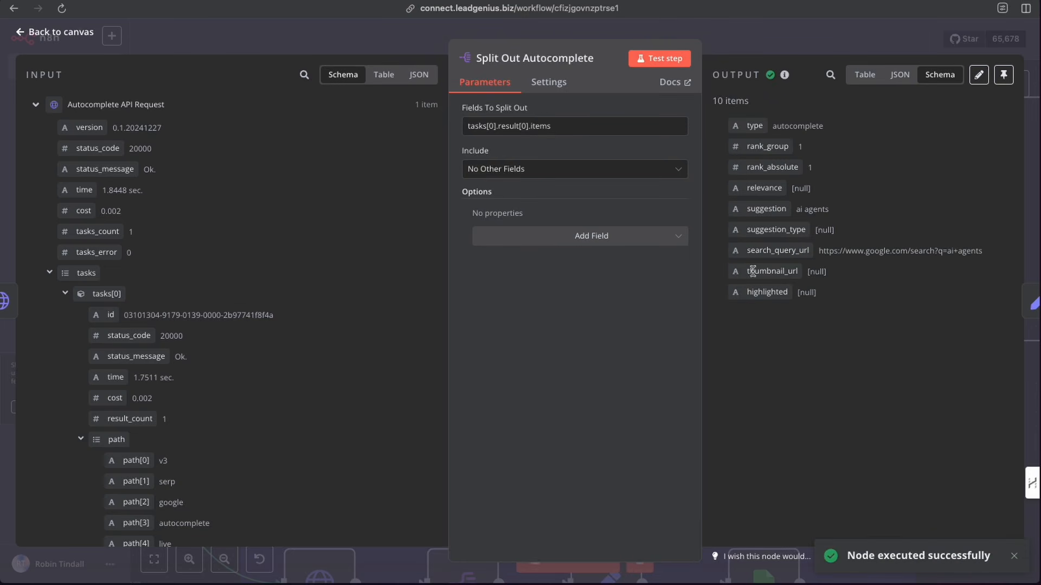
click(723, 37)
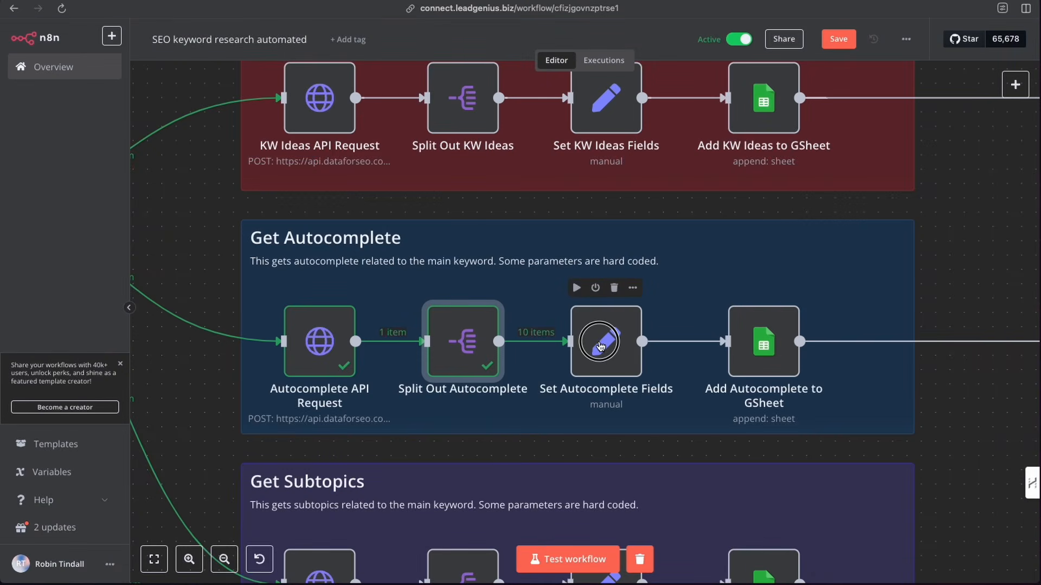
- Open the Set Autocomplete Fields node to review its mapped fields
double_click(600, 345)
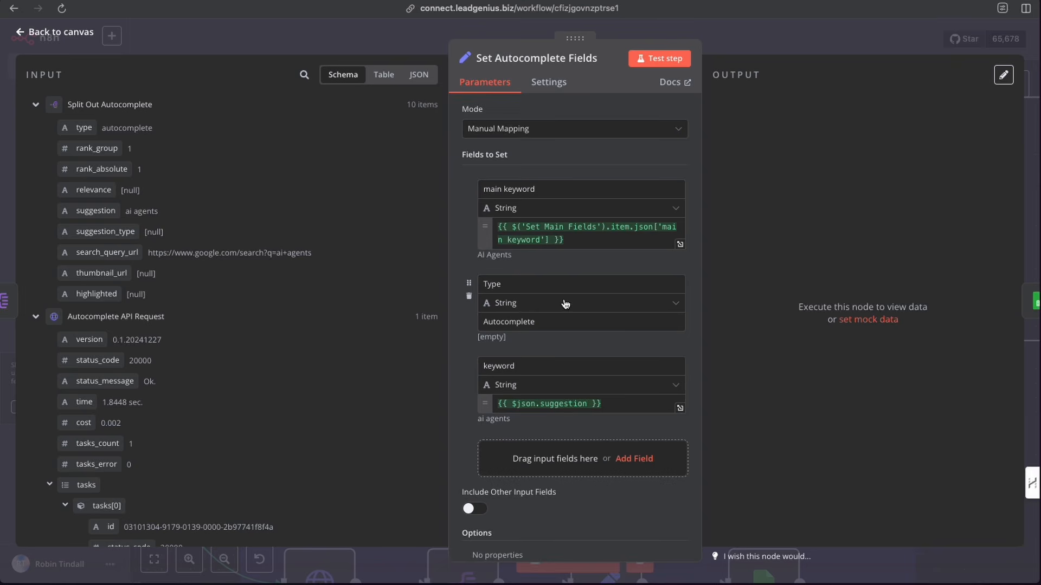
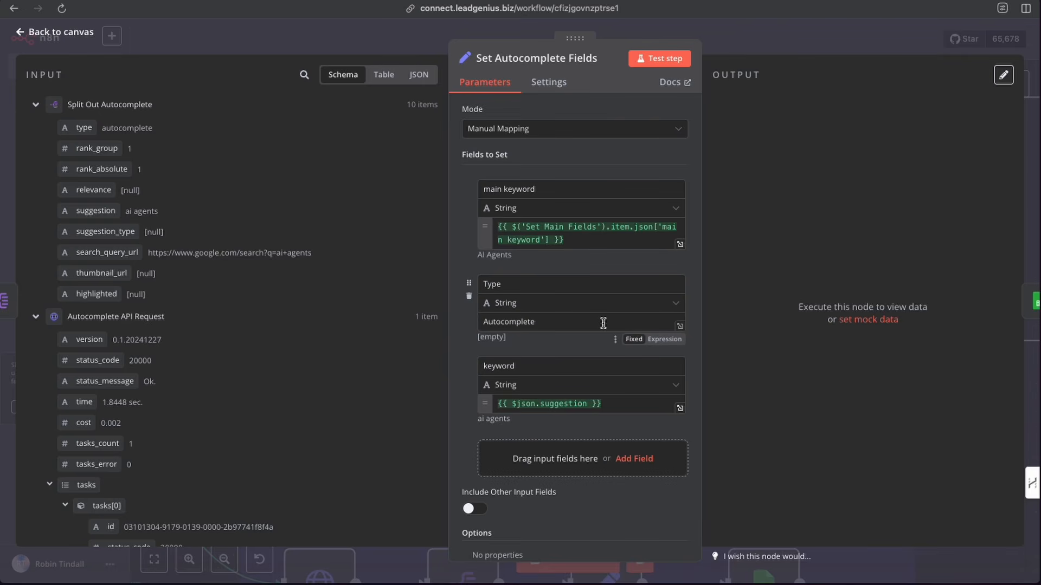
- Drag the suggestion input field onto the keyword value and test the Set Autocomplete Fields step
scroll(599, 323, down, 1)
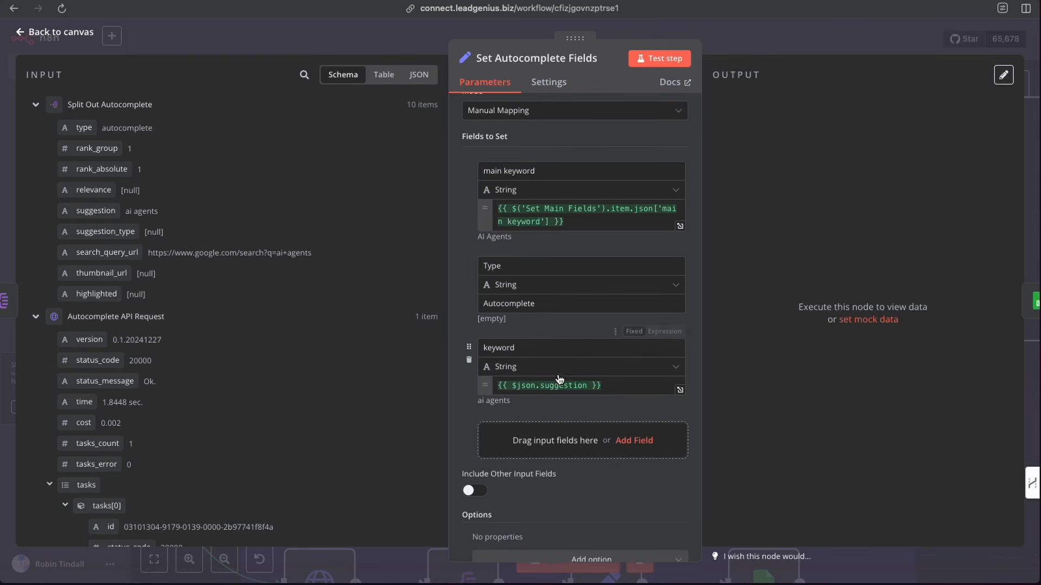
drag(95, 211, 496, 397)
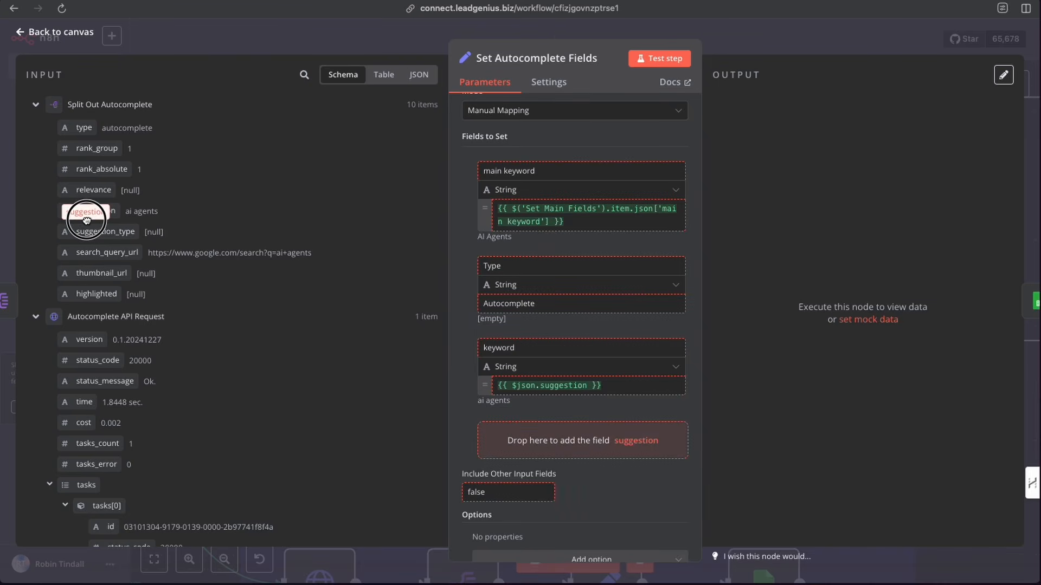
click(660, 59)
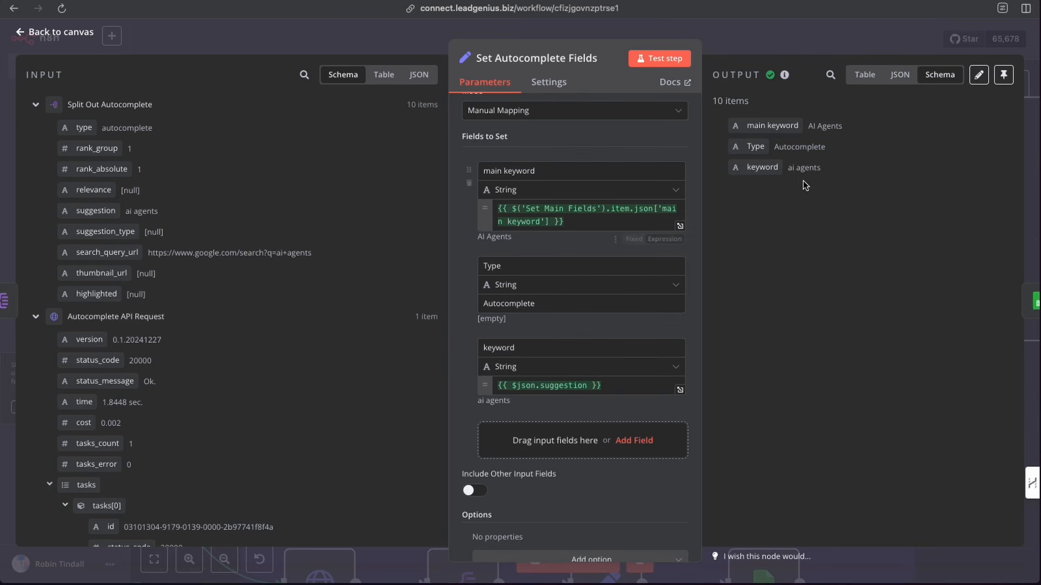
- Open the Add Autocomplete to GSheet node and review its document, Autocomplete sheet and column mappings
click(768, 46)
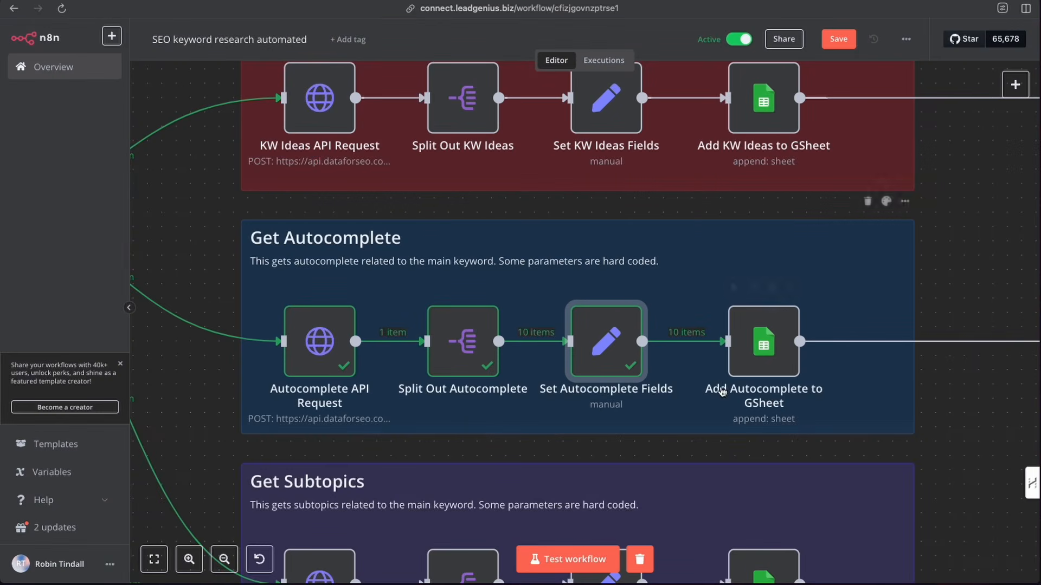
scroll(723, 392, right, 2)
double_click(725, 346)
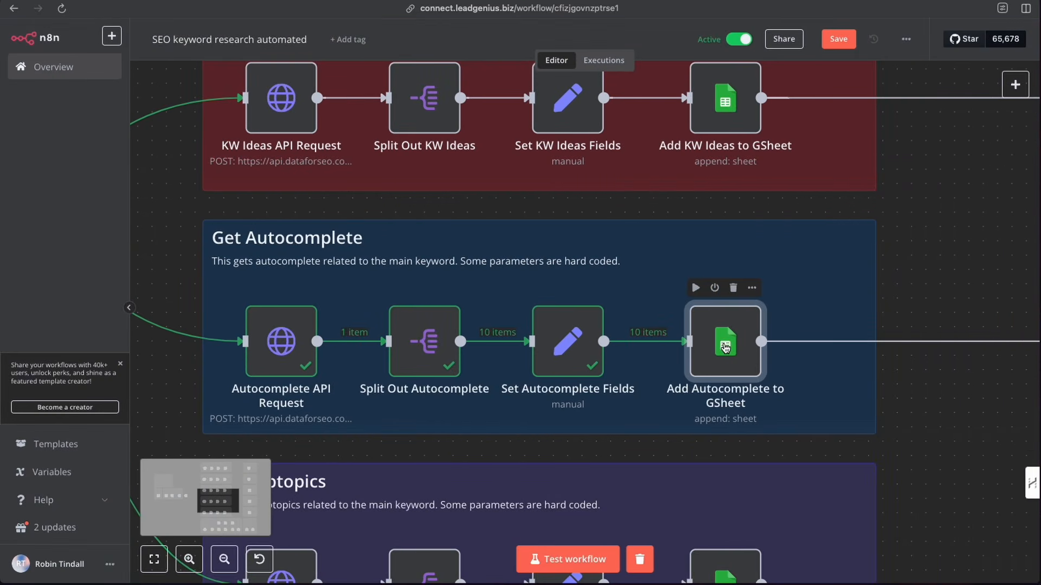
scroll(569, 350, down, 5)
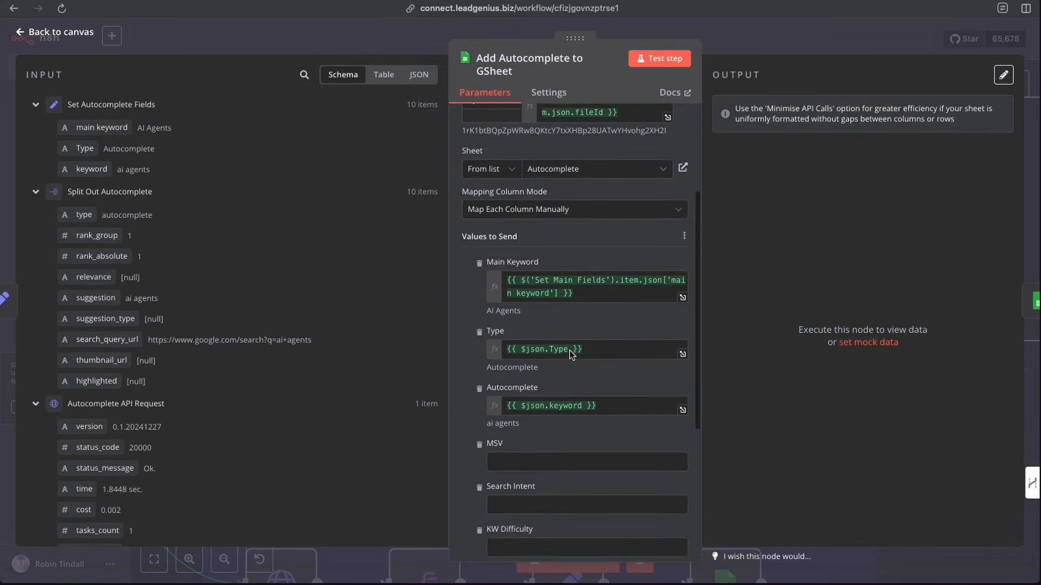
scroll(569, 350, up, 1)
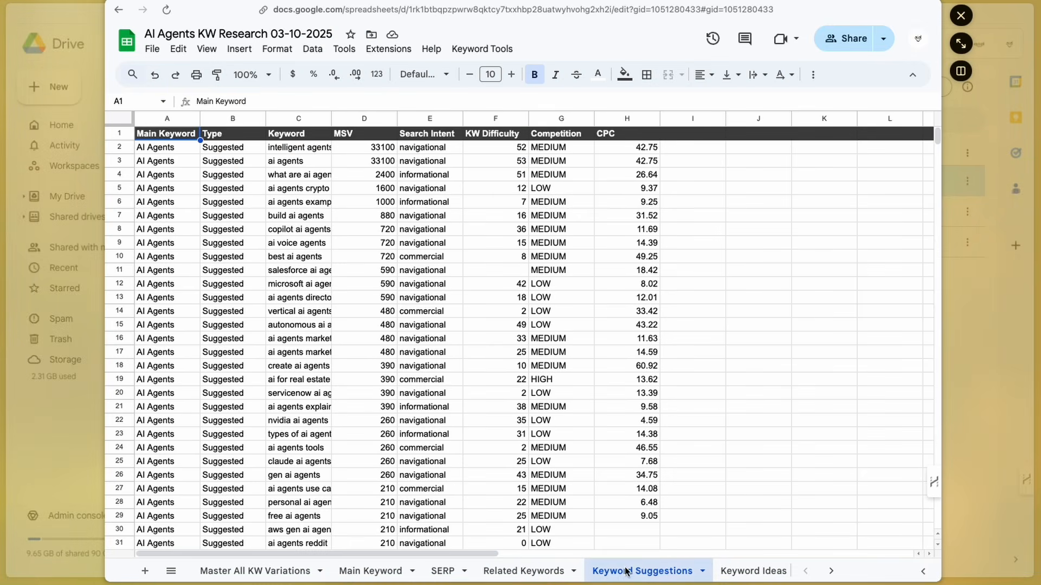
- Open the Autocomplete tab of the AI Agents KW Research spreadsheet
scroll(626, 572, right, 5)
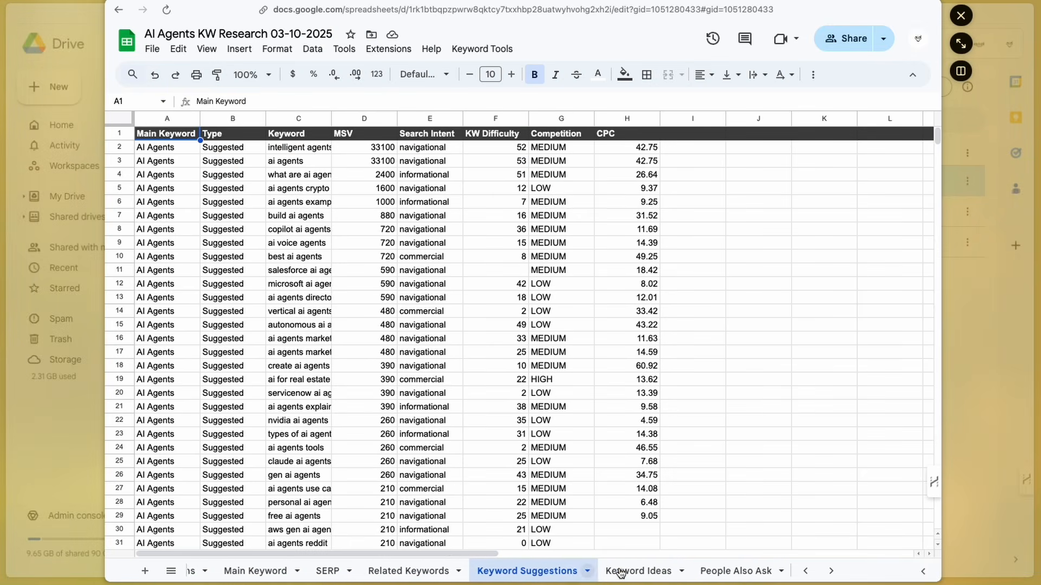
click(654, 572)
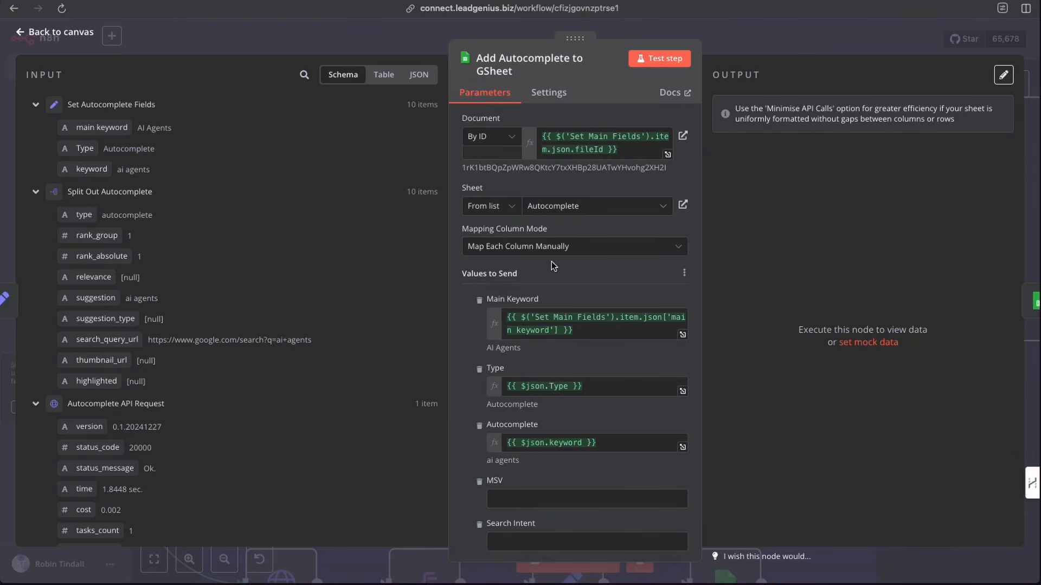
scroll(524, 268, down, 2)
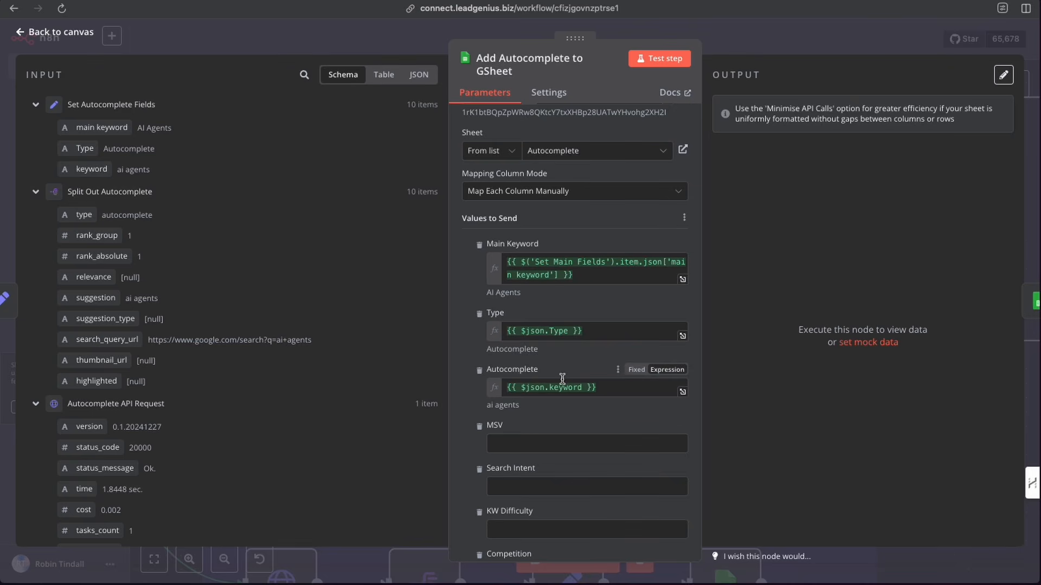
- Test the Add Autocomplete to GSheet step
scroll(564, 379, up, 1)
scroll(564, 382, up, 4)
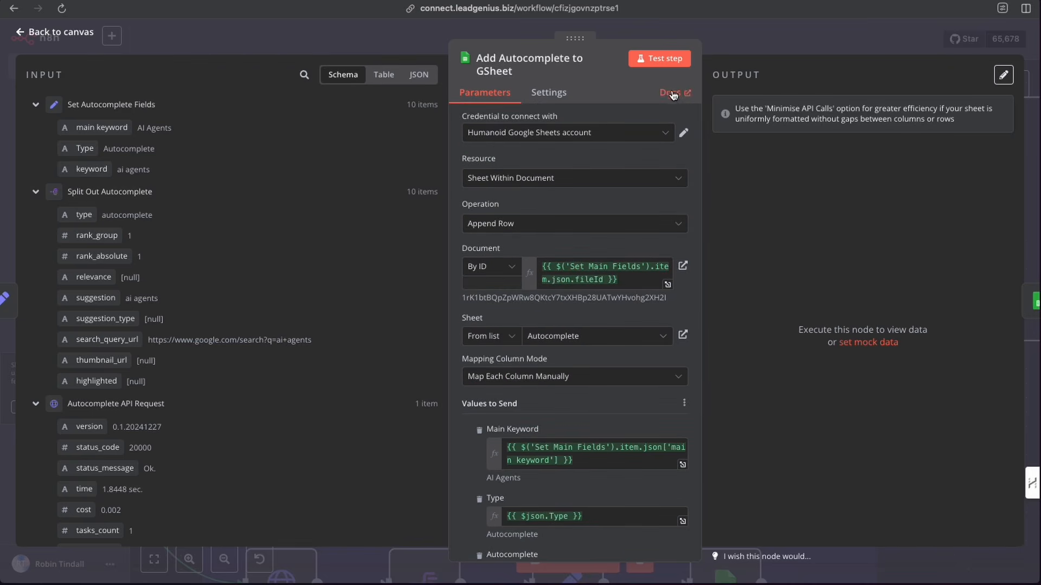
click(660, 60)
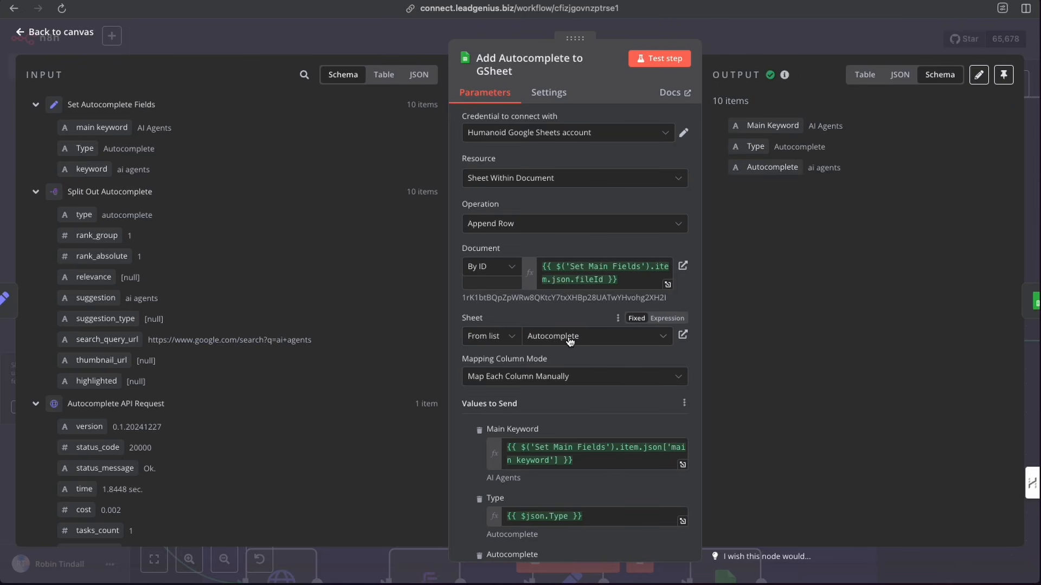
- Execute the Google Sheets8 node in the Add To Master KW Variations group
click(755, 49)
scroll(792, 328, right, 10)
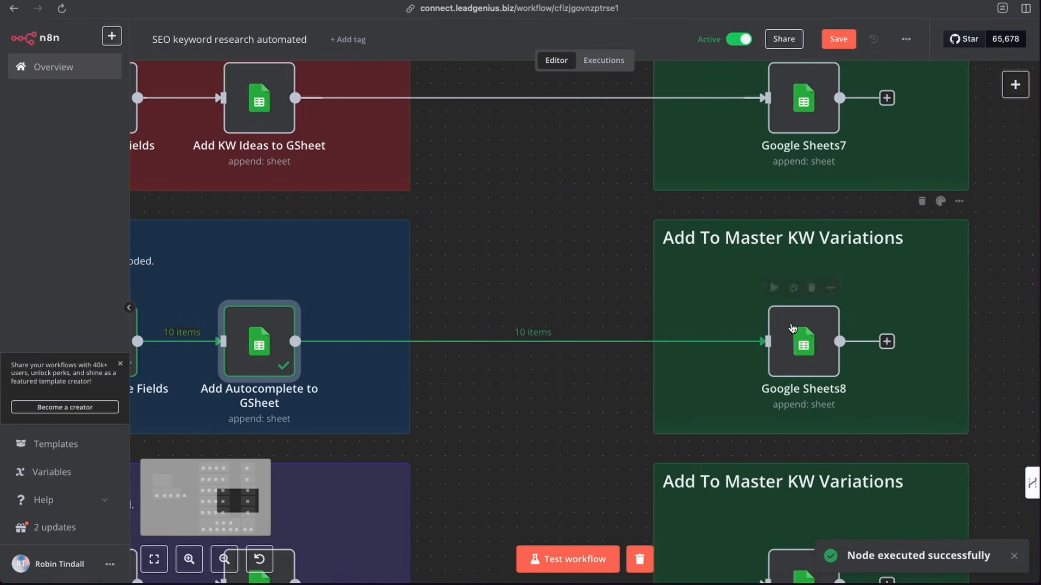
click(770, 288)
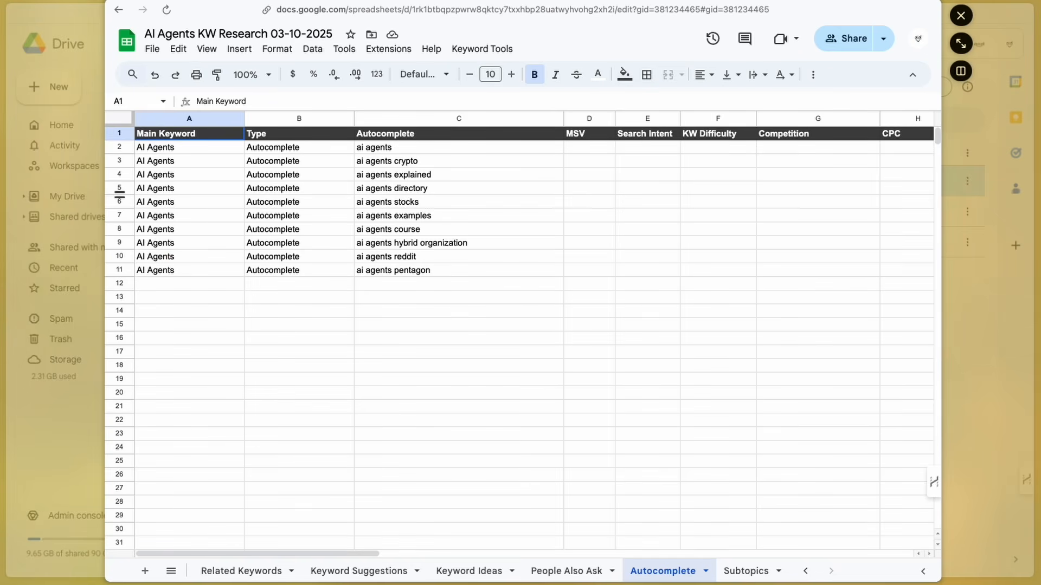
- Review the Master All KW Variations tab down to the autocomplete rows and auto-fit the Type column width
scroll(239, 569, up, 3)
click(242, 571)
scroll(327, 388, down, 3)
scroll(328, 388, up, 3)
scroll(237, 310, down, 15)
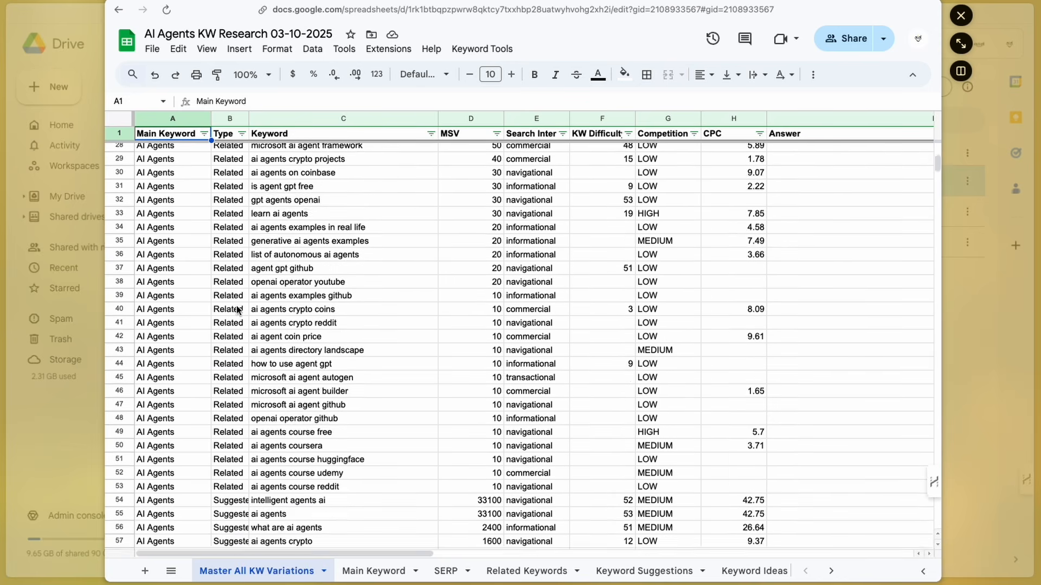
scroll(243, 409, down, 20)
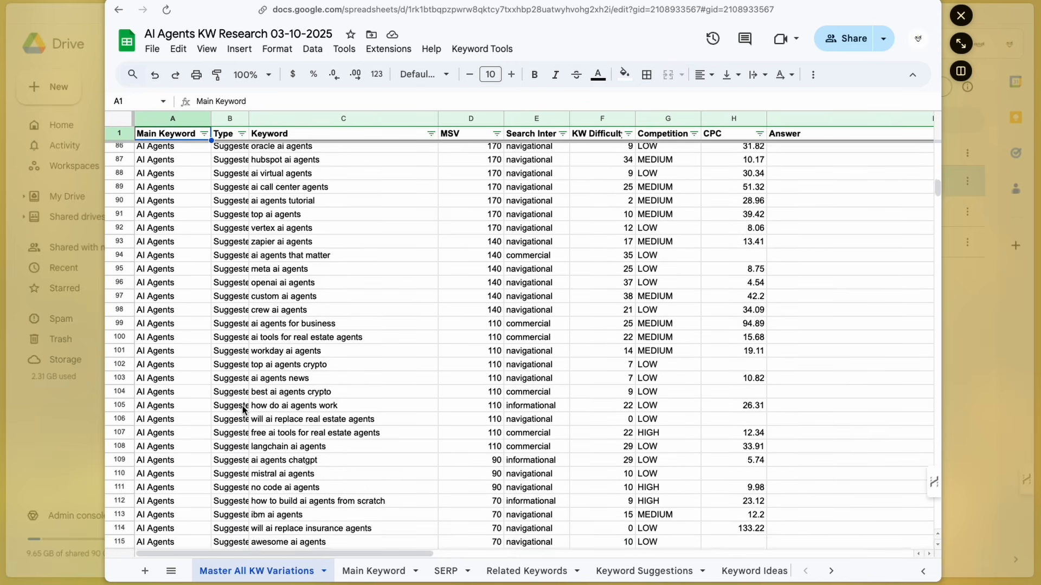
scroll(243, 411, down, 20)
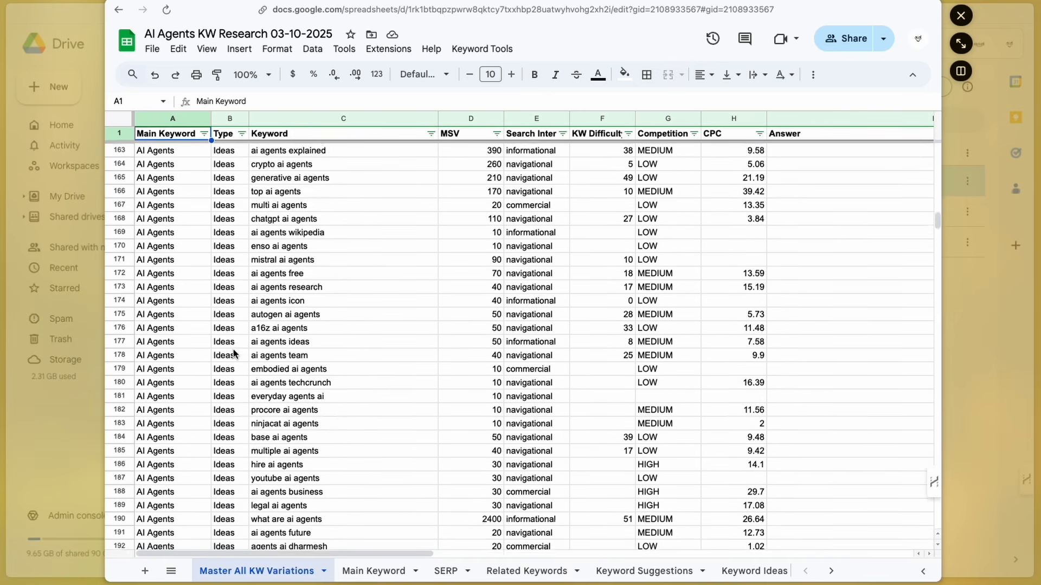
scroll(236, 310, down, 10)
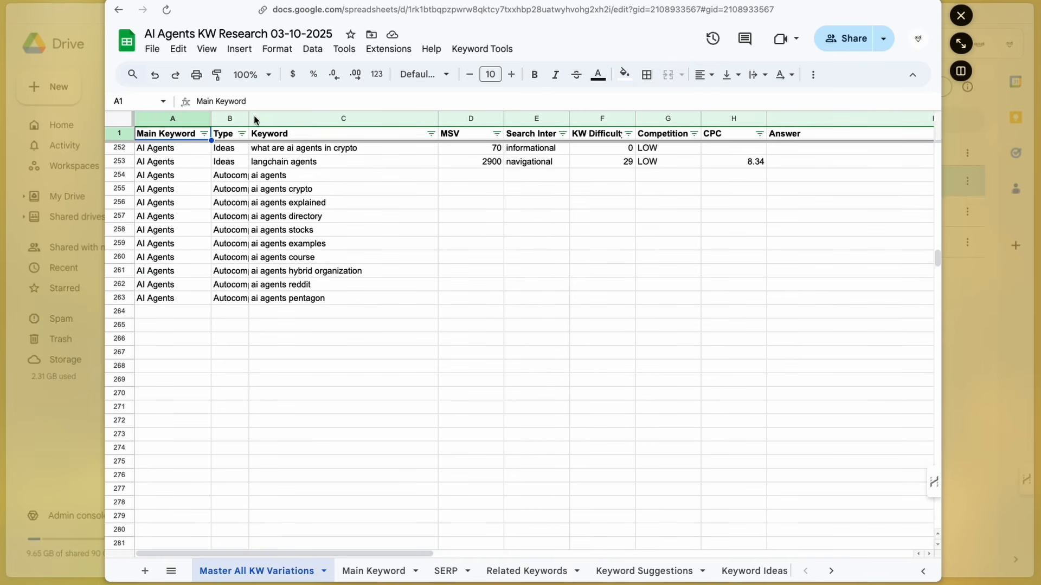
double_click(247, 118)
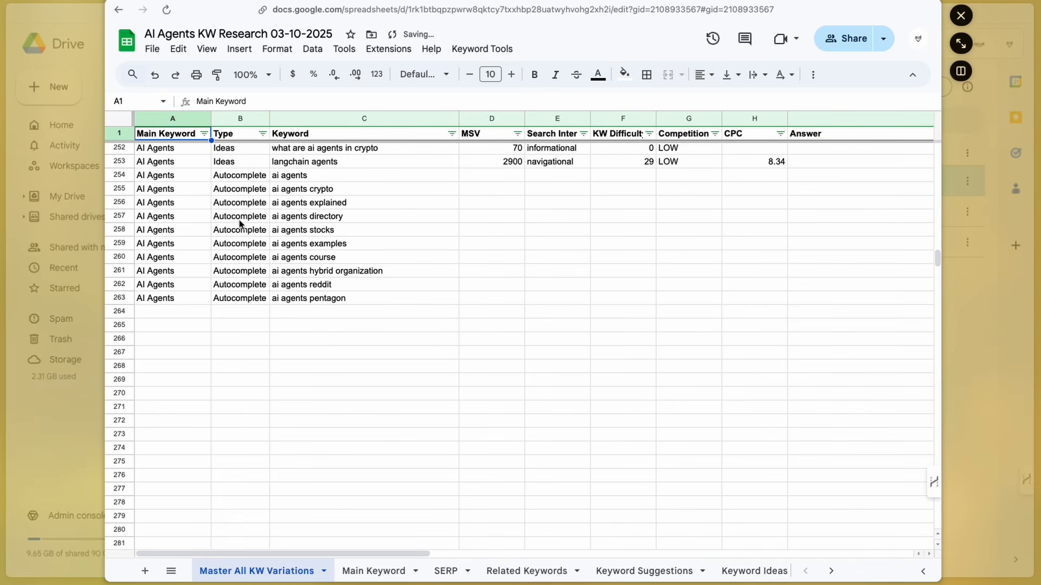
- Open the Subtopics API Request1 node in the Get Subtopics group
scroll(240, 291, down, 1)
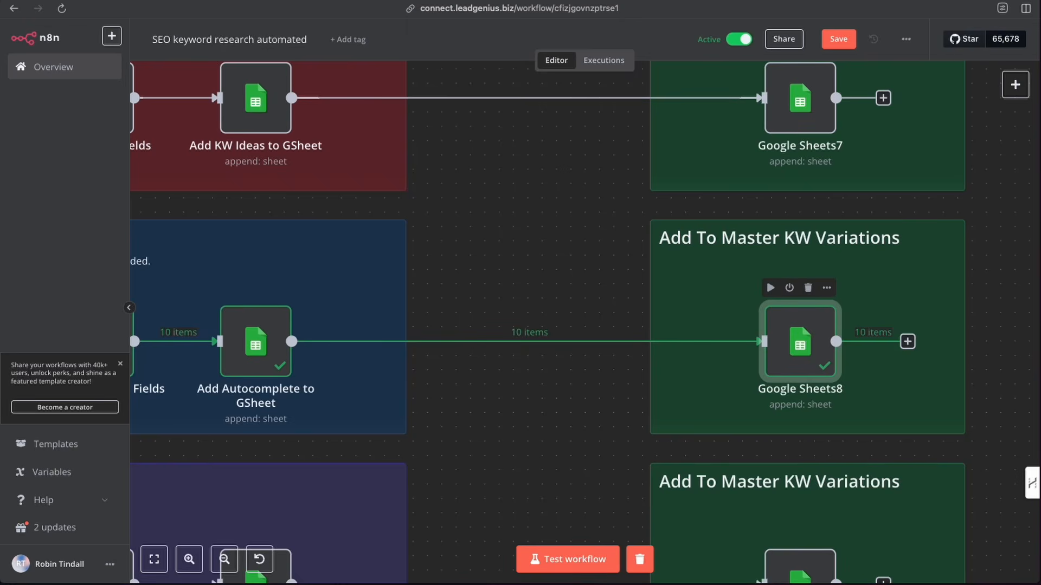
scroll(544, 364, down, 5)
scroll(526, 364, left, 10)
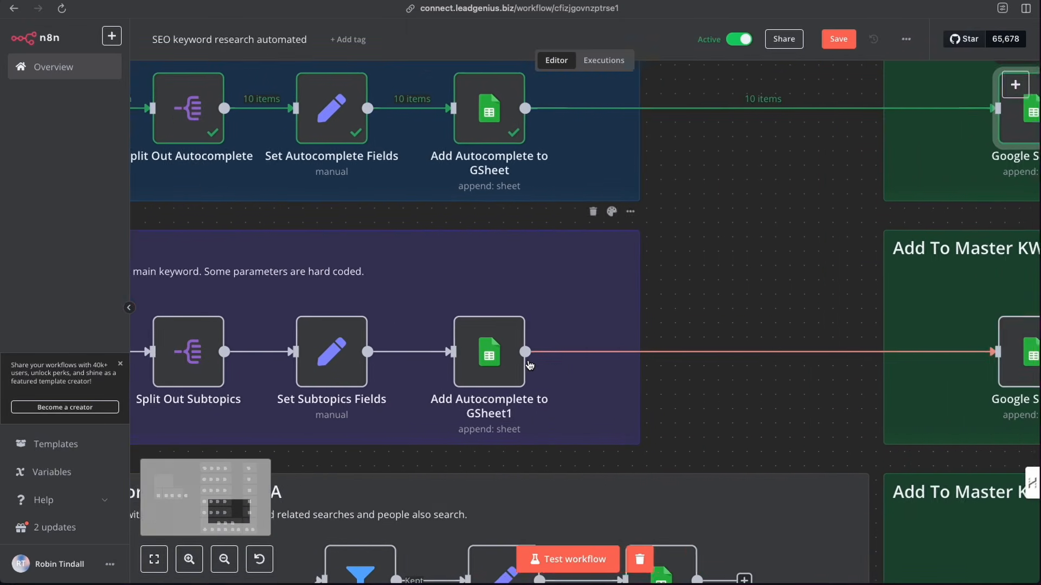
scroll(526, 365, left, 2)
scroll(390, 303, down, 1)
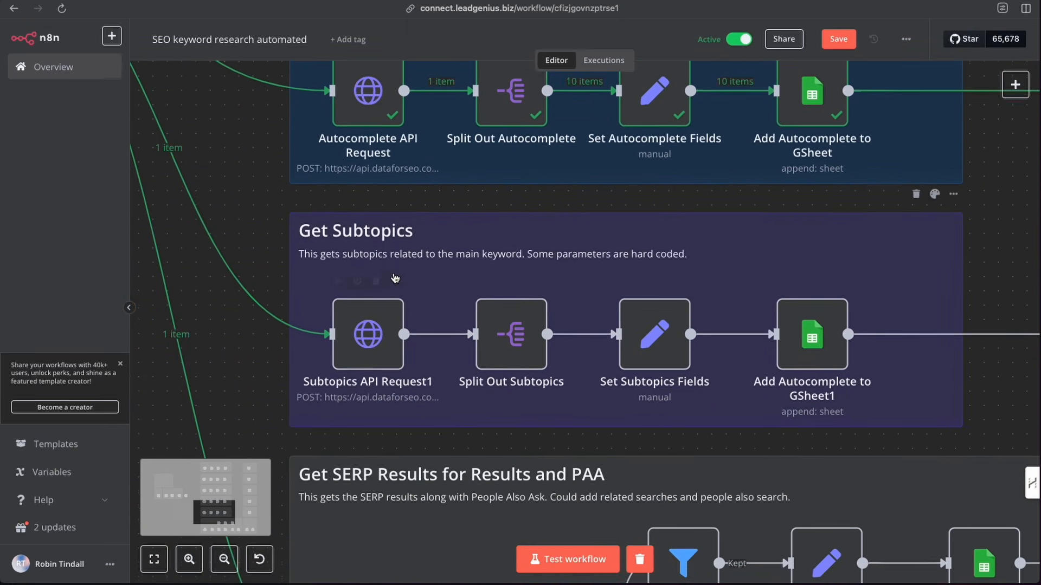
double_click(367, 337)
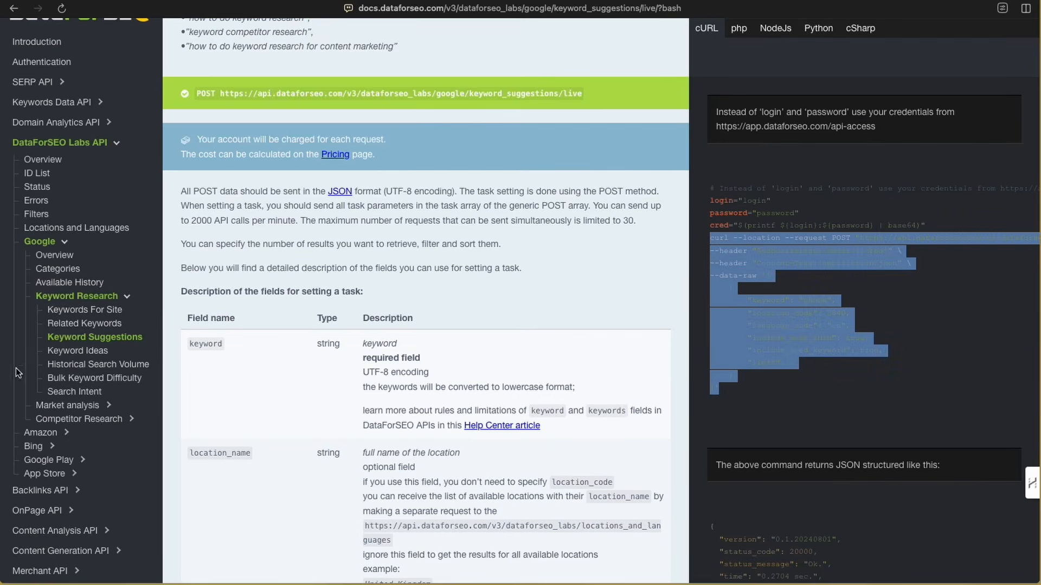
- Open the Content Generation Generate Sub Topics page in the DataForSEO docs and select its cURL example
scroll(80, 387, down, 5)
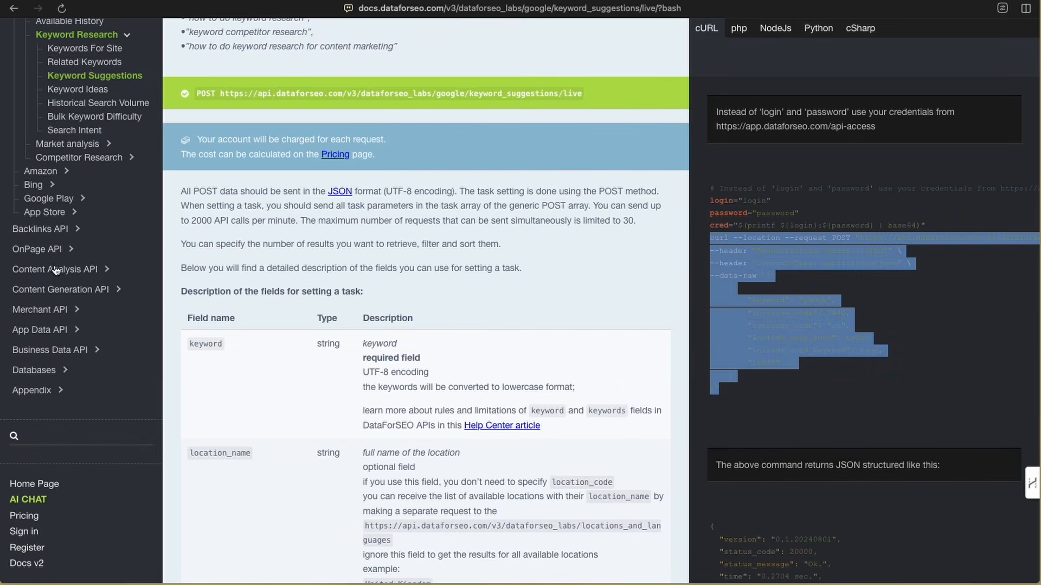
click(58, 290)
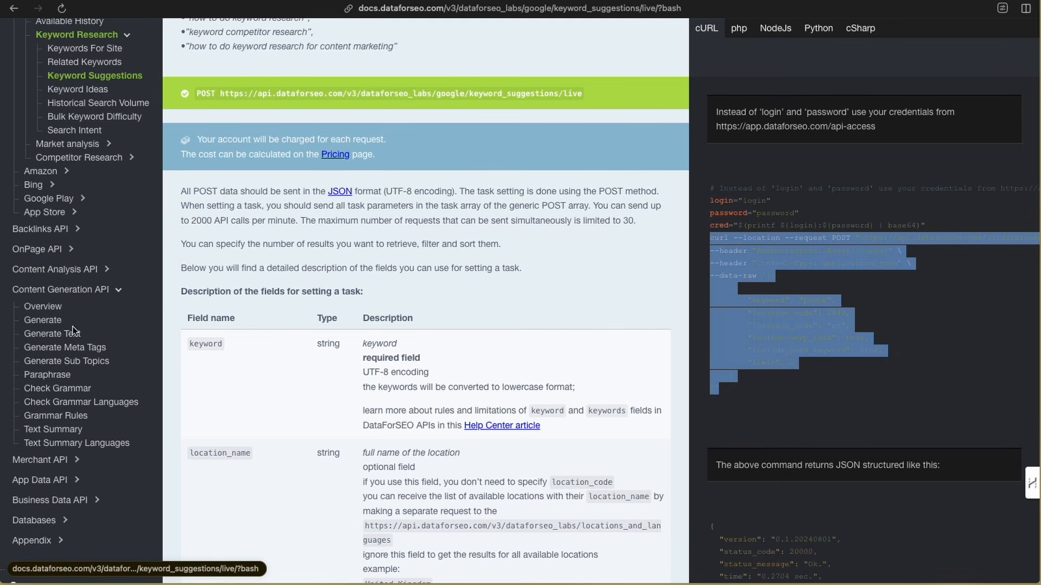
click(57, 362)
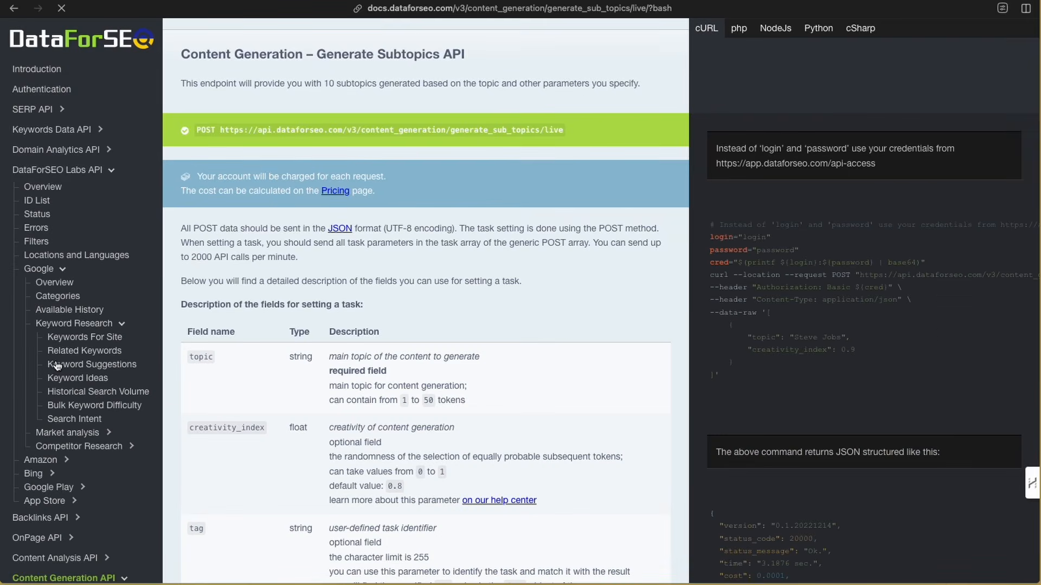
drag(710, 275, 727, 379)
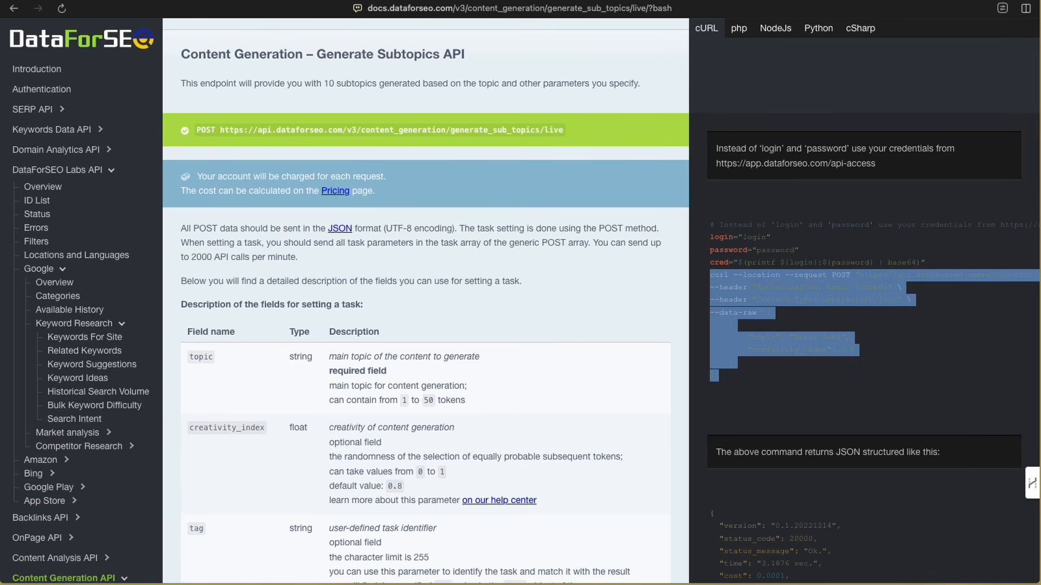
- Return to the workflow canvas and review the sticky note listing the DataForSEO API documentation links
key(ctrl+Tab)
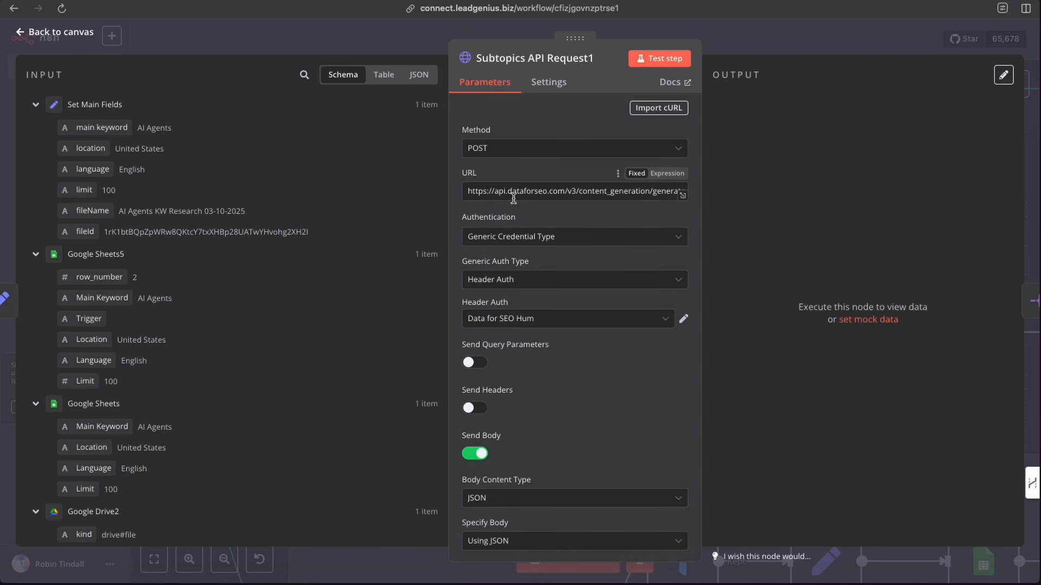
click(298, 48)
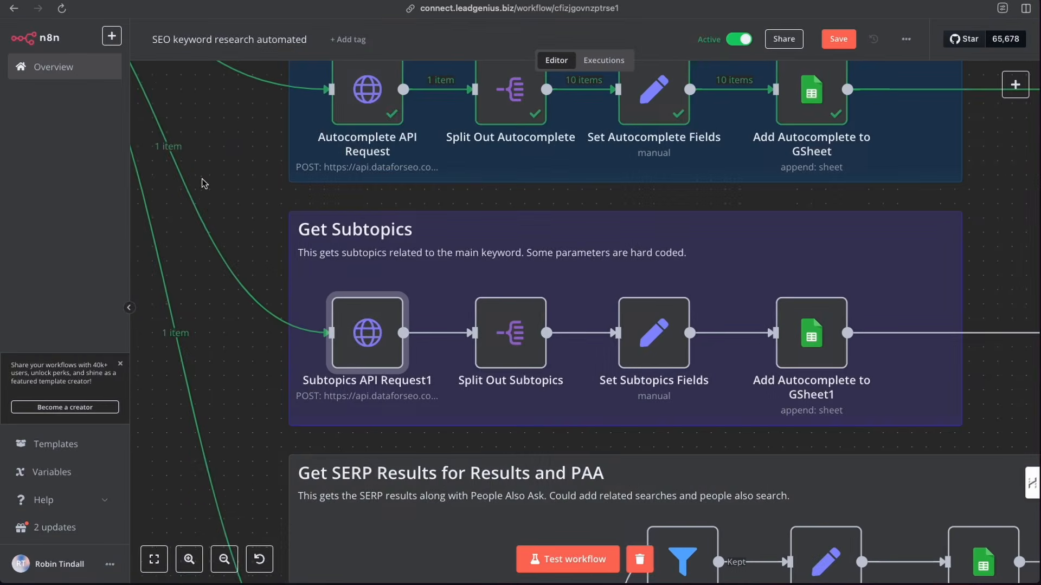
scroll(202, 180, left, 10)
scroll(200, 183, up, 10)
scroll(239, 217, left, 6)
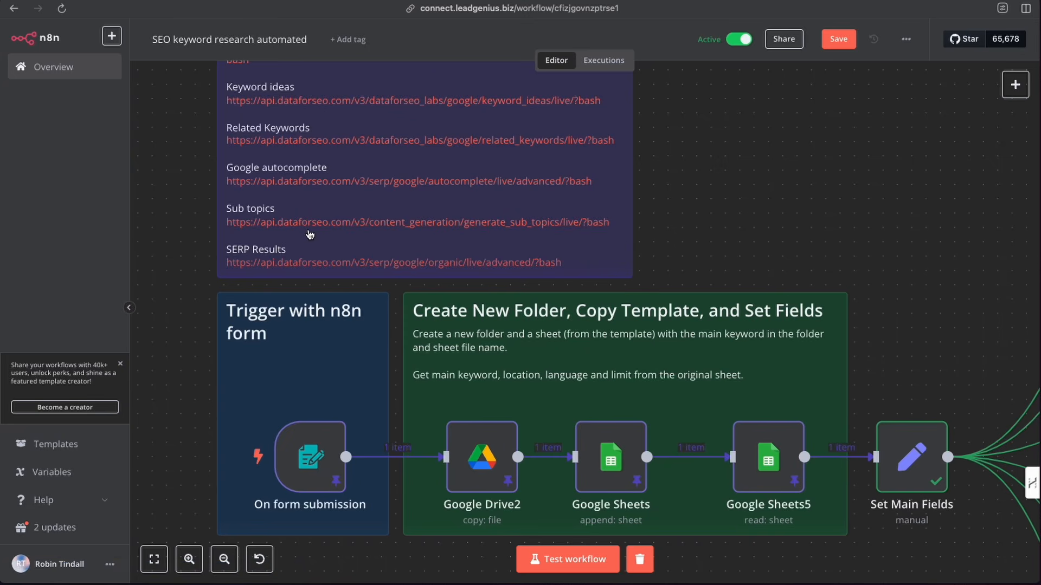
- Pin the data of the Autocomplete API Request node
scroll(309, 235, right, 10)
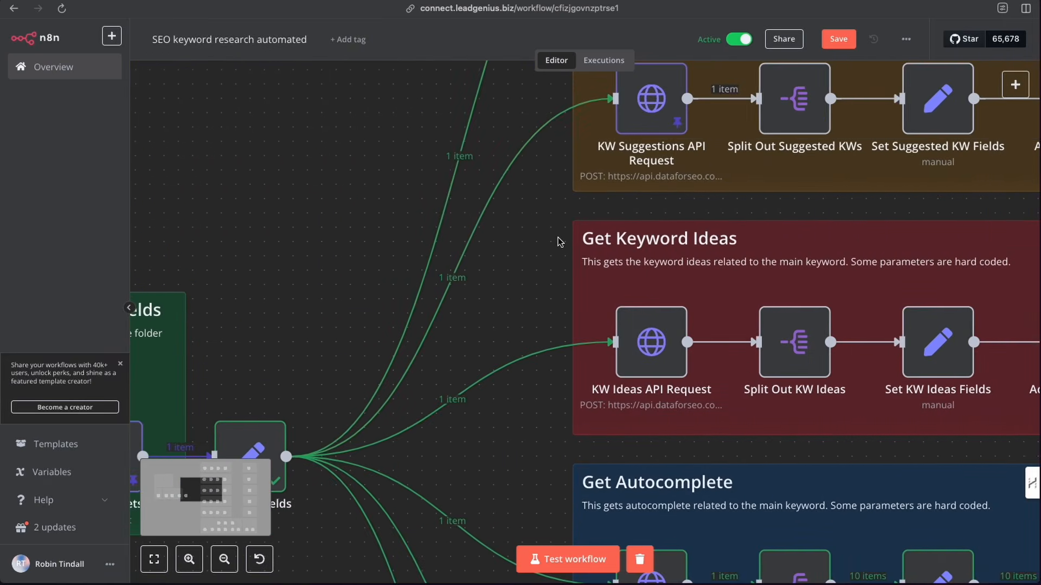
scroll(560, 243, down, 4)
scroll(560, 243, up, 5)
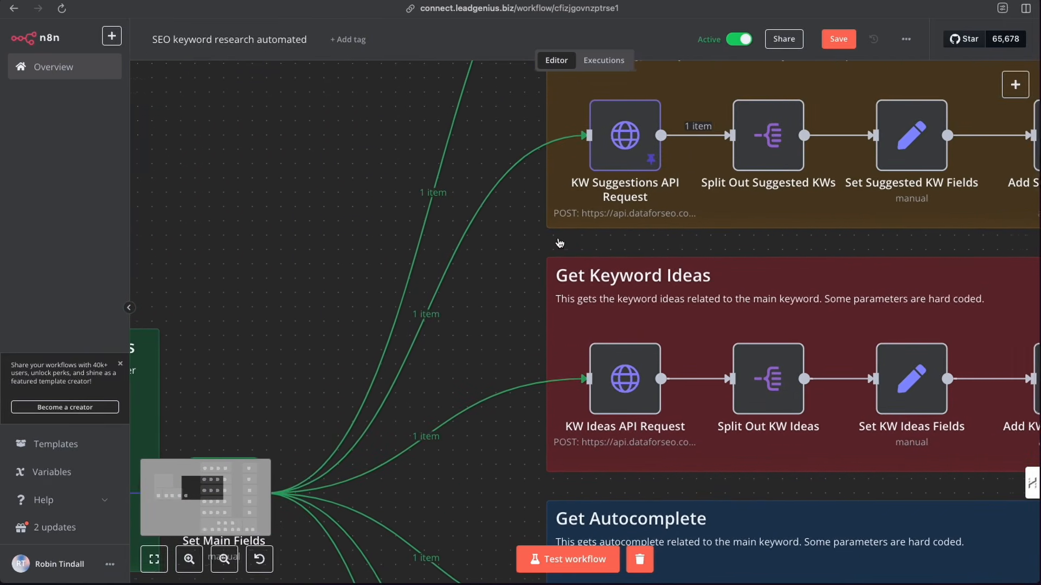
scroll(560, 242, down, 6)
right_click(616, 275)
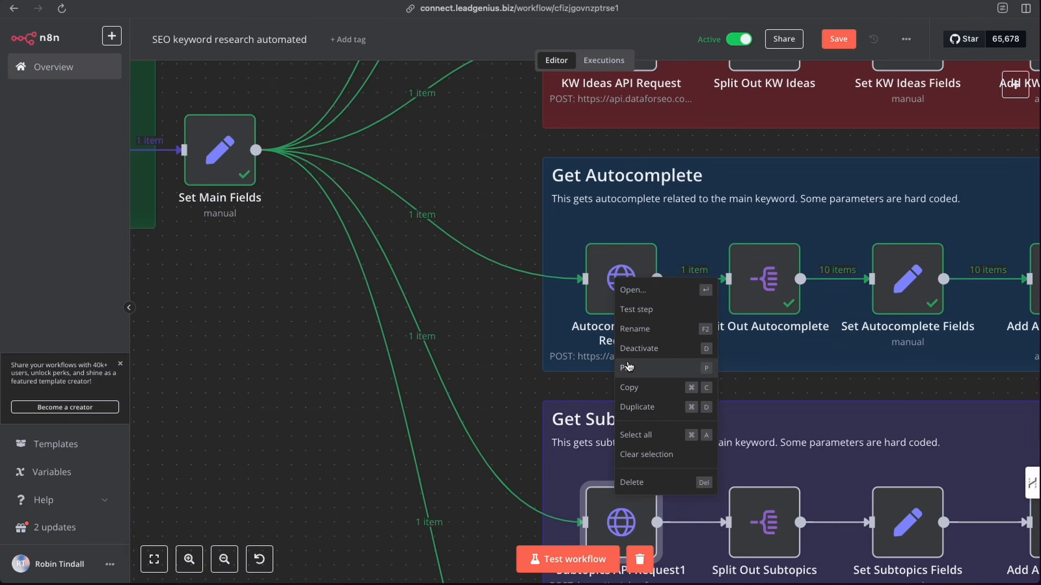
click(633, 367)
- Execute the Subtopics API Request1 node in the Get Subtopics group
scroll(596, 282, down, 4)
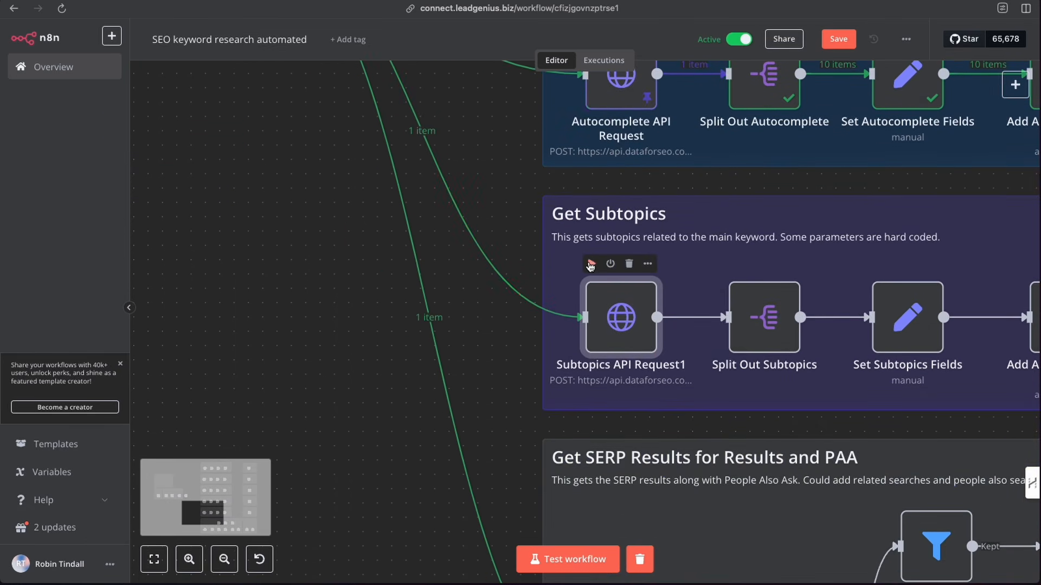
click(590, 264)
scroll(542, 292, right, 5)
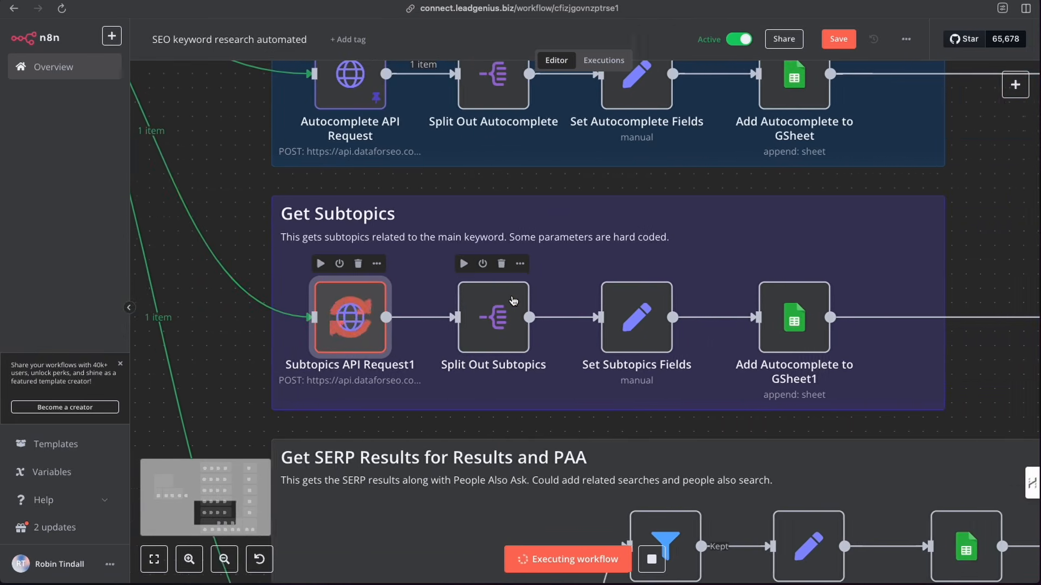
- Review the Subtopics API Request1 node's JSON body expression and its returned output
scroll(514, 301, right, 1)
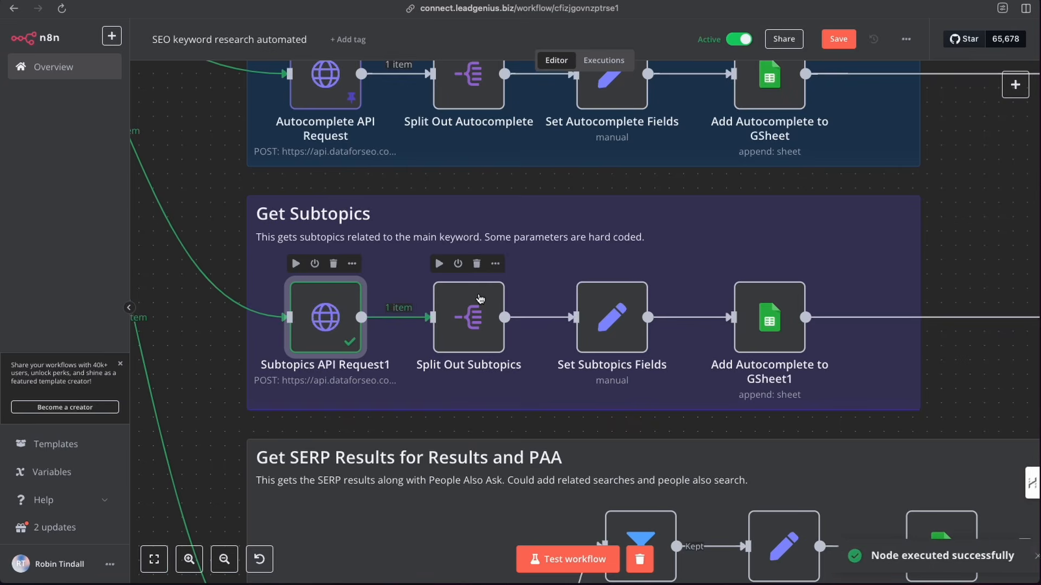
double_click(322, 318)
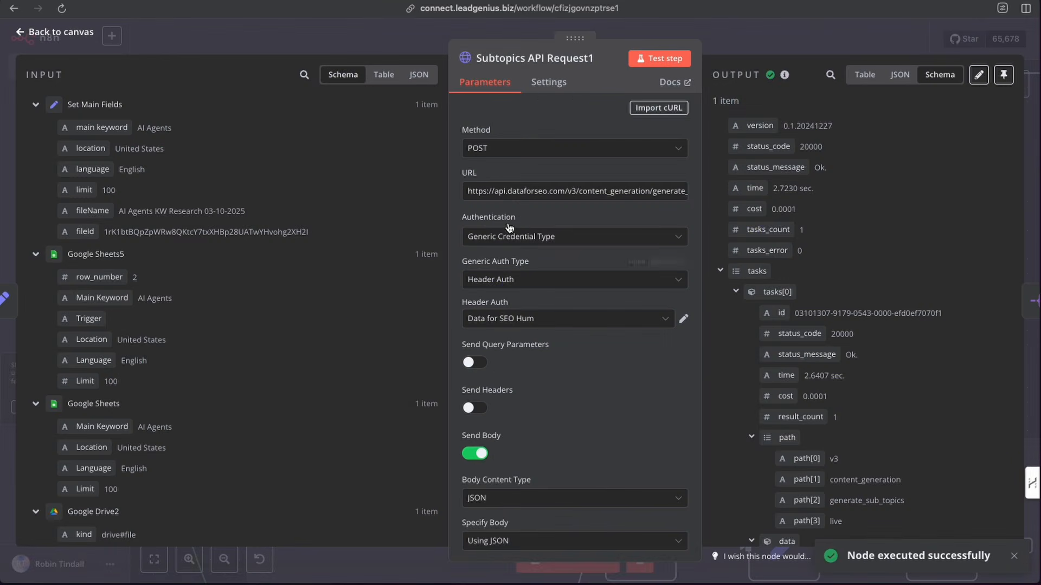
scroll(565, 248, down, 5)
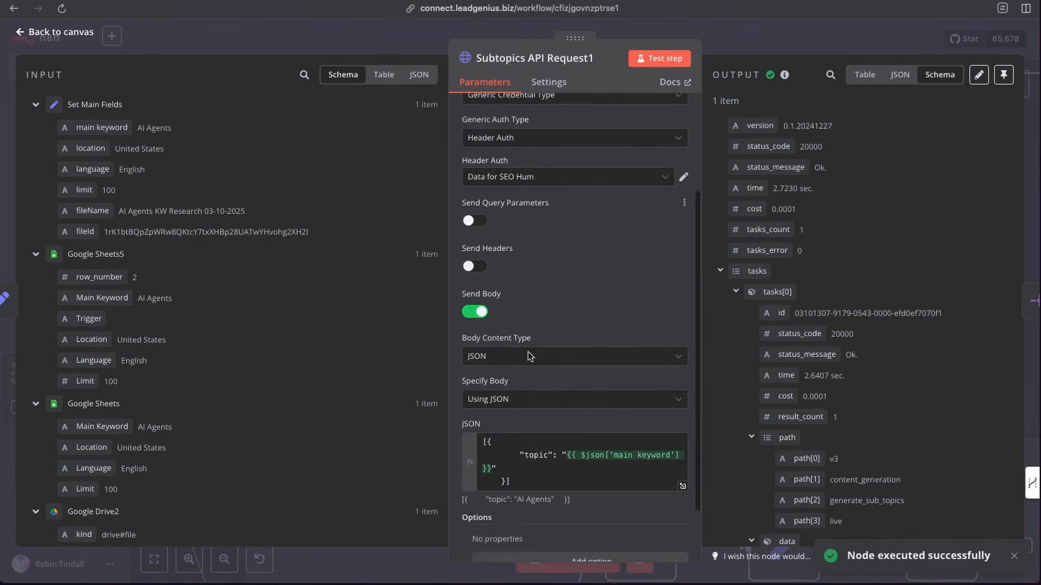
click(683, 415)
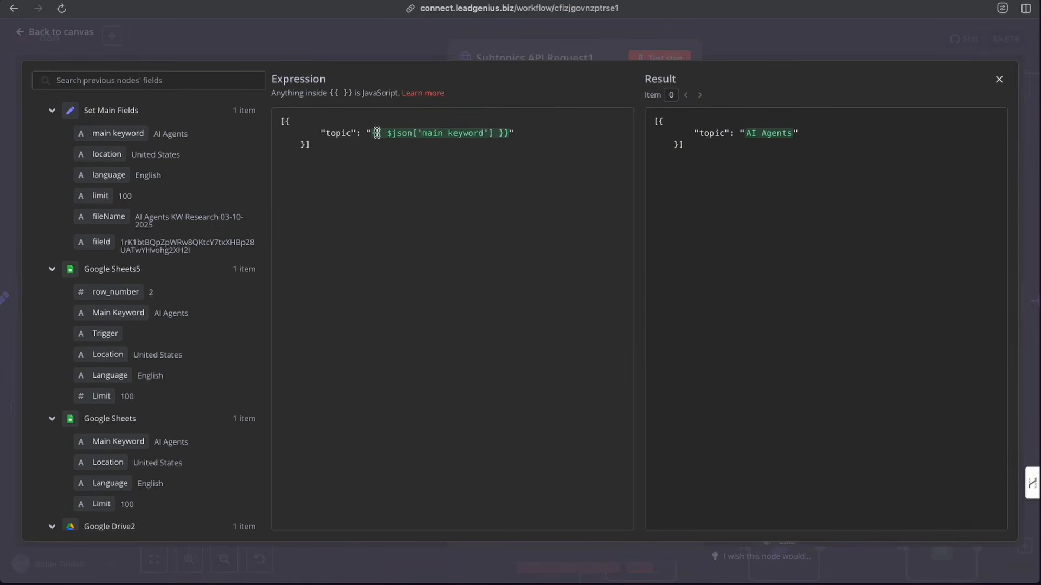
drag(133, 134, 374, 137)
click(999, 82)
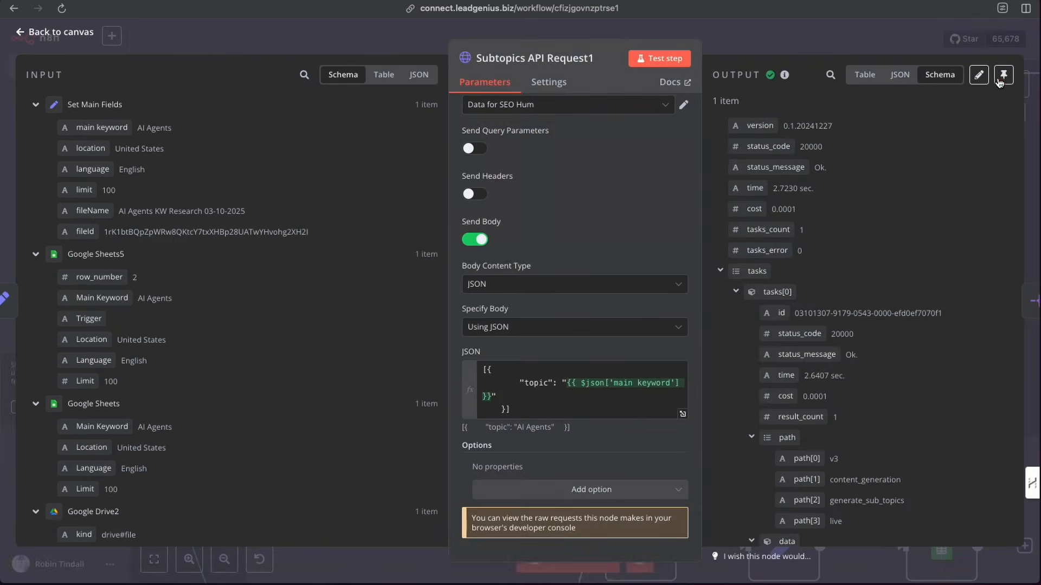
scroll(803, 352, down, 4)
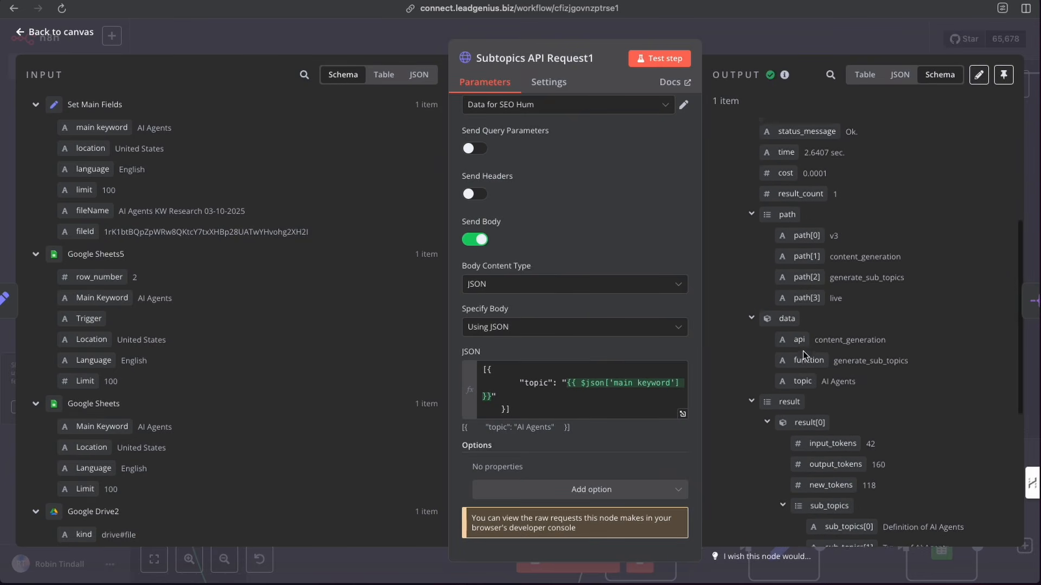
click(726, 49)
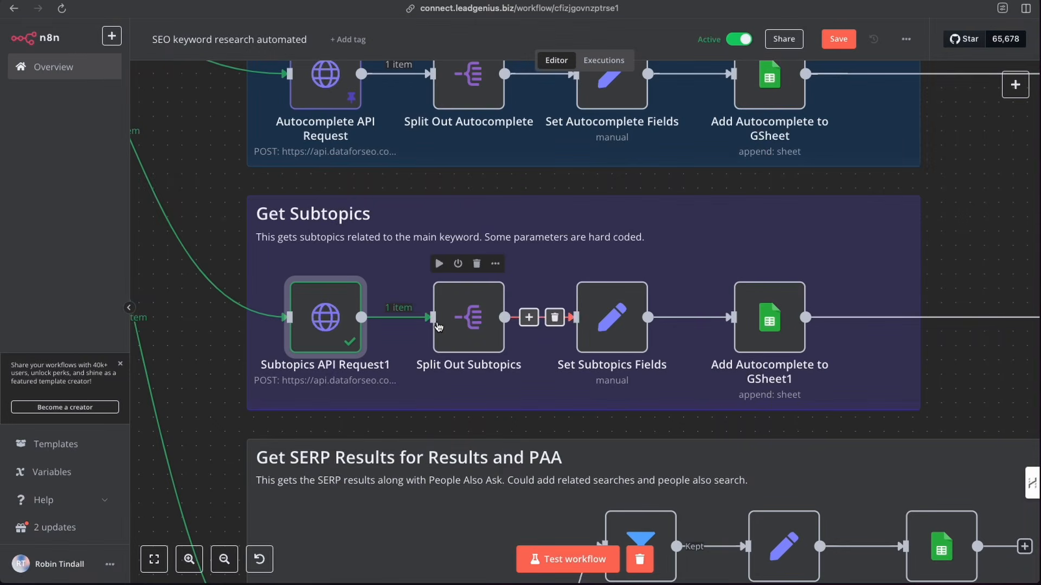
- Test the Split Out Subtopics node, splitting out the tasks[0].result[0].sub_topics field
double_click(471, 322)
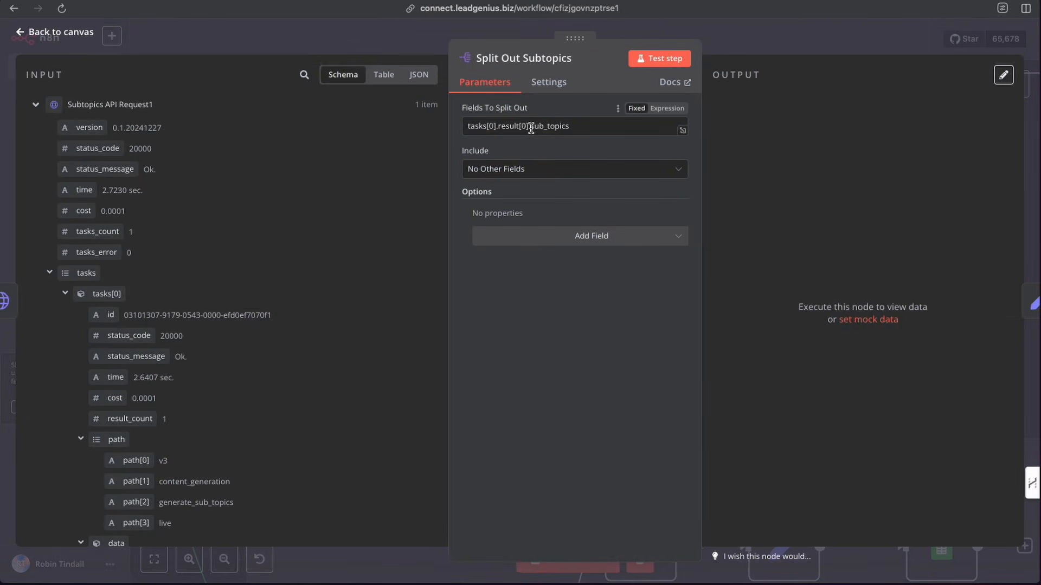
drag(531, 128, 570, 128)
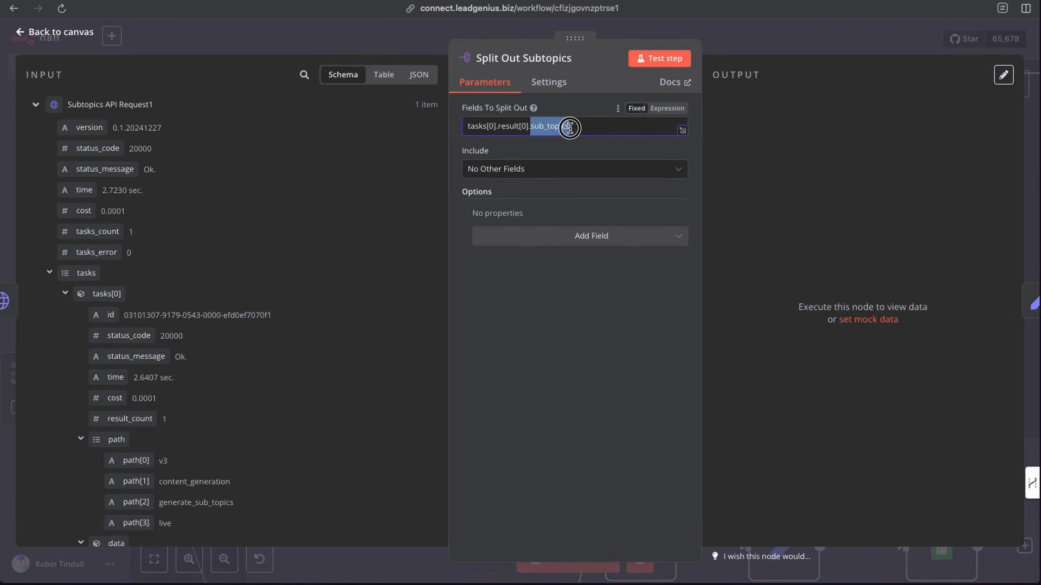
click(568, 127)
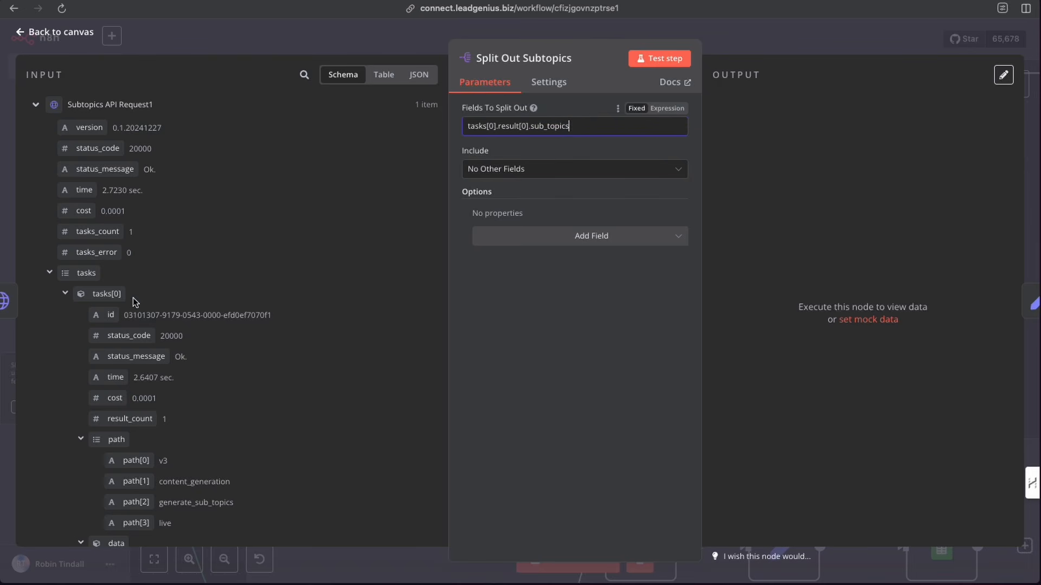
scroll(135, 301, down, 3)
scroll(134, 293, down, 8)
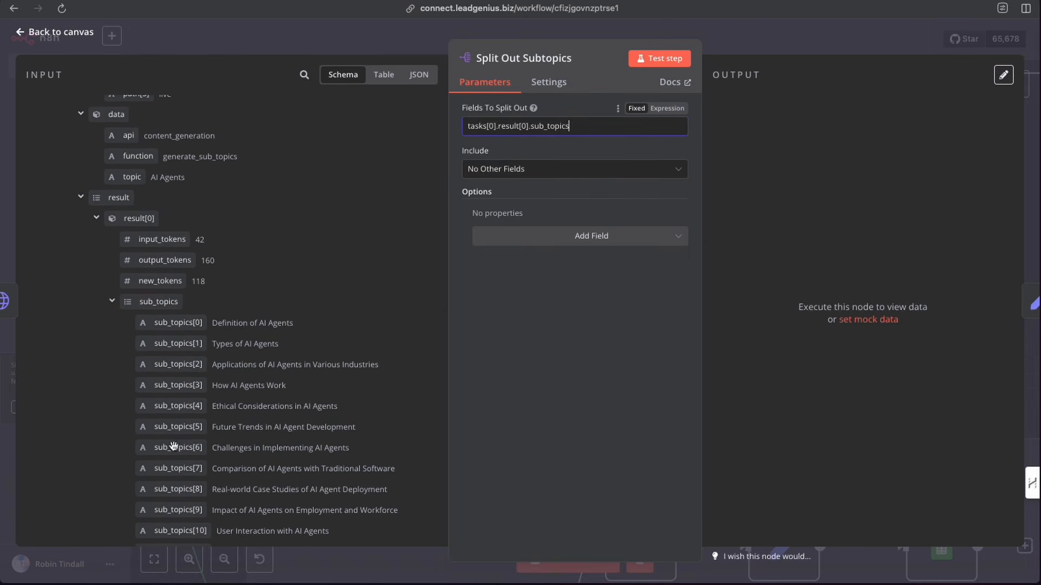
drag(159, 304, 132, 309)
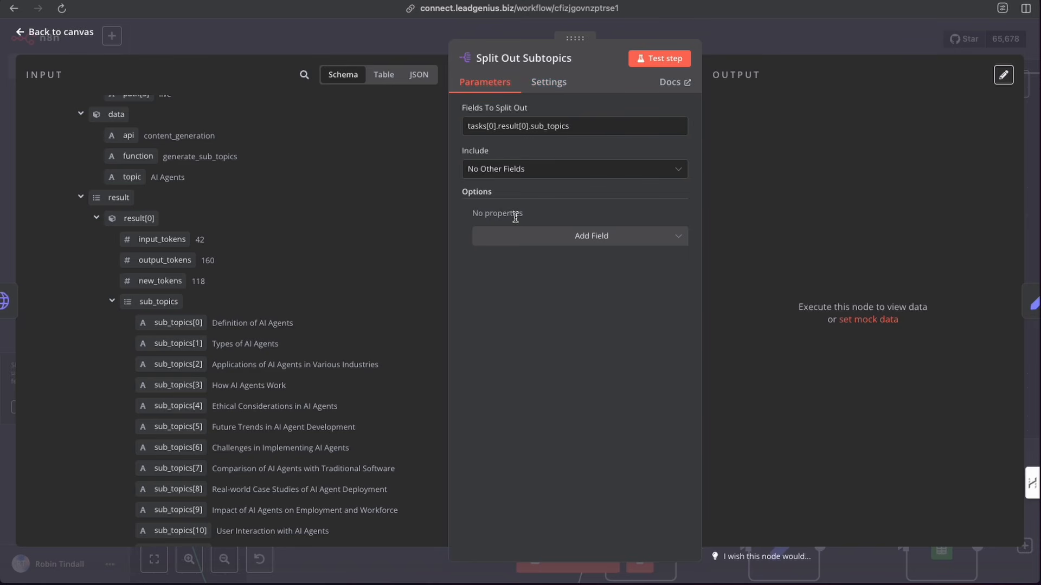
click(662, 59)
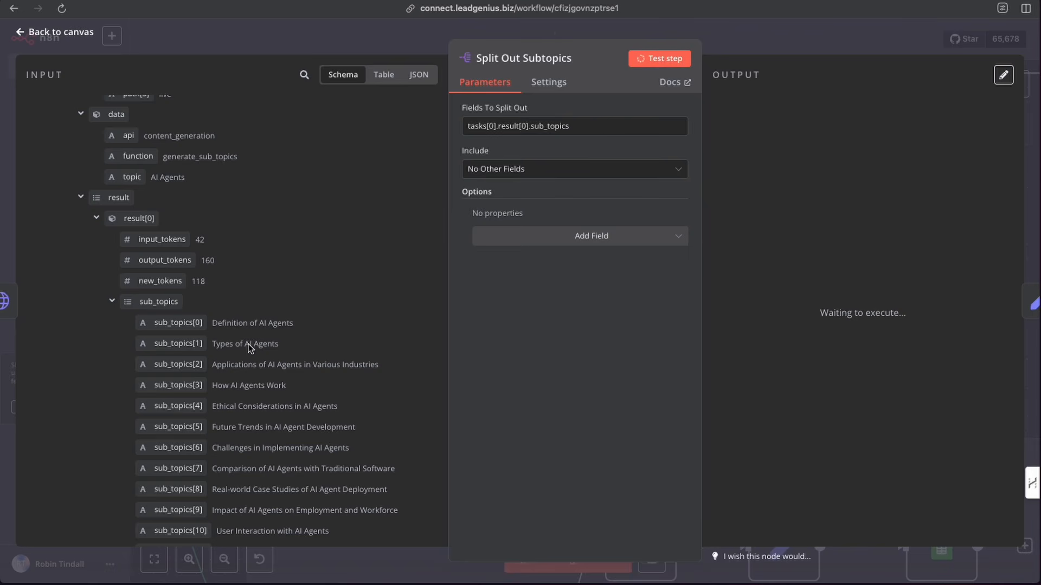
scroll(252, 343, down, 3)
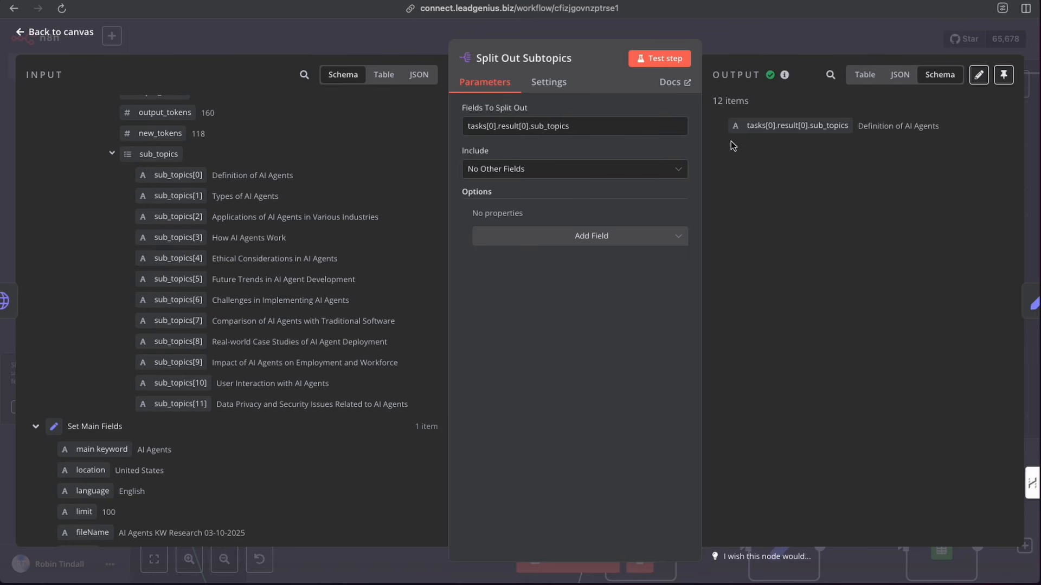
click(742, 42)
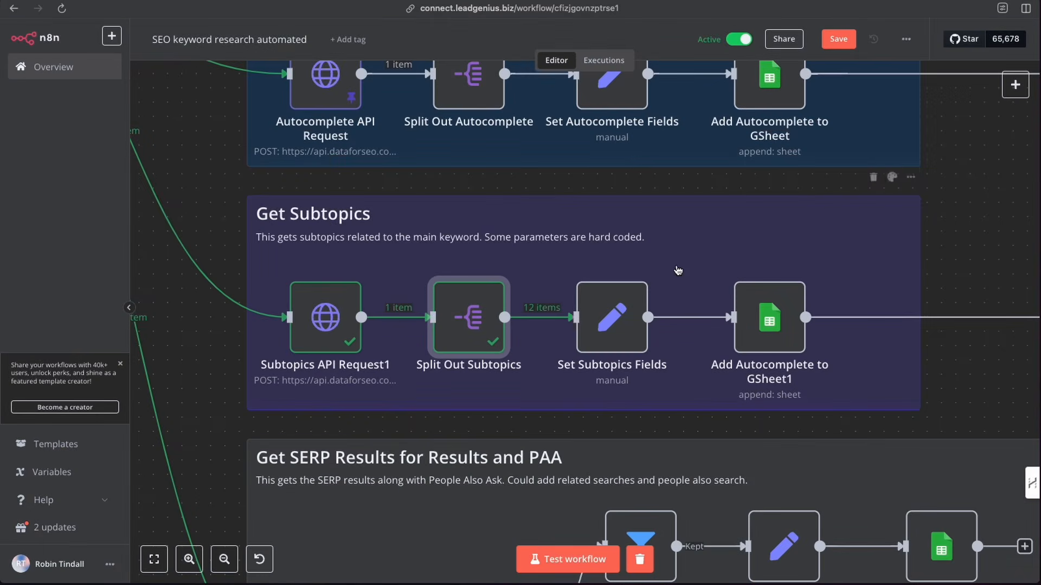
- Open the Set Subtopics Fields node and test it on the split subtopics
click(616, 311)
double_click(616, 310)
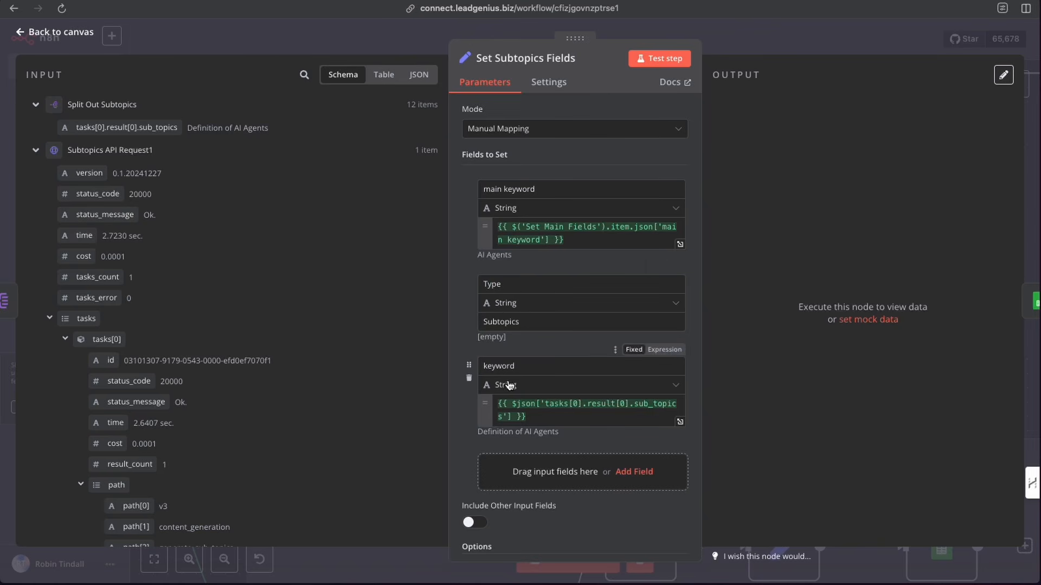
scroll(555, 398, down, 1)
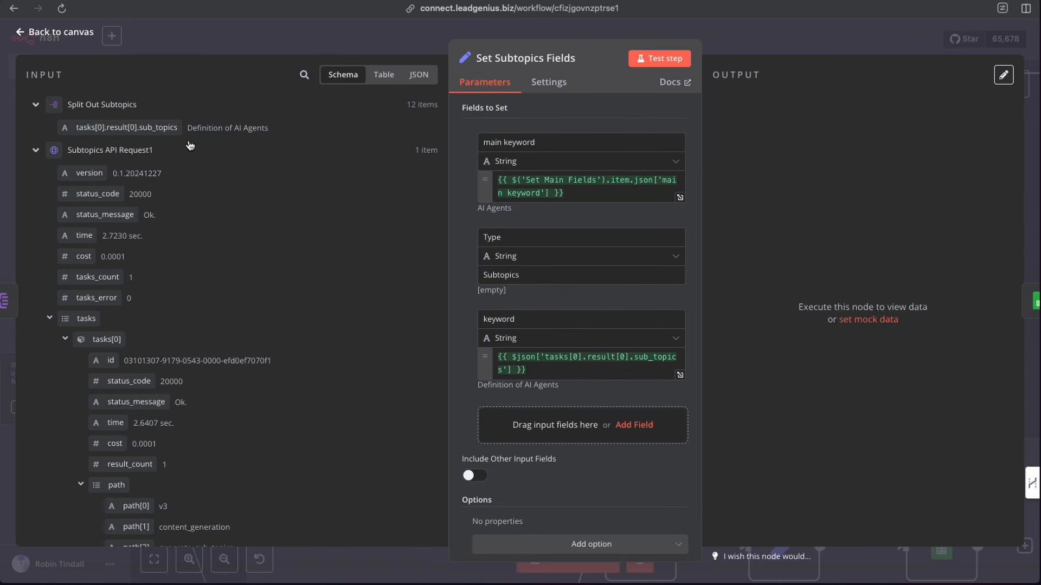
drag(93, 128, 115, 133)
click(661, 60)
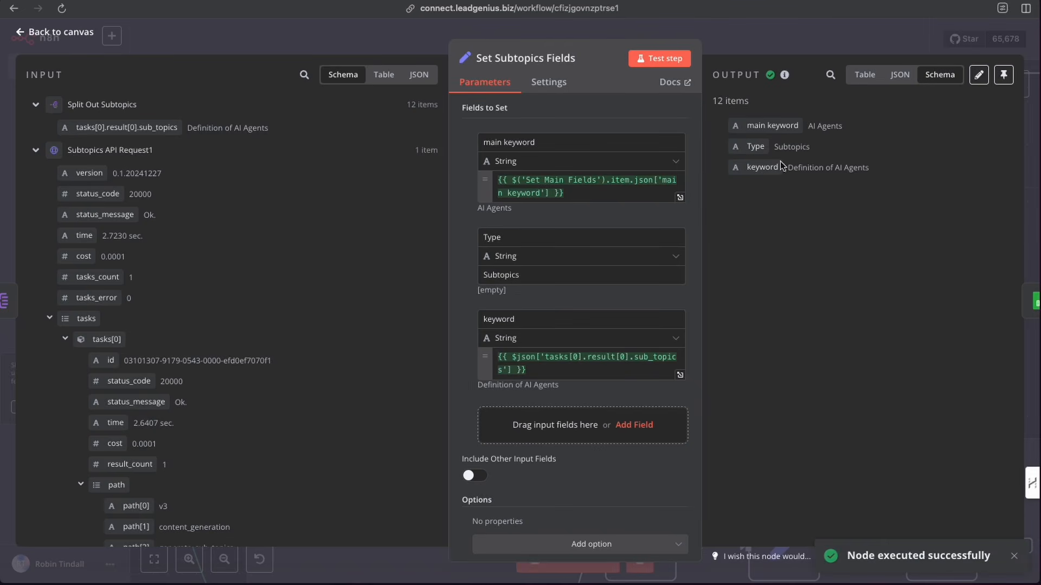
click(732, 33)
- Execute the Google Sheets9 node in the Add To Master KW Variations group
scroll(751, 285, right, 7)
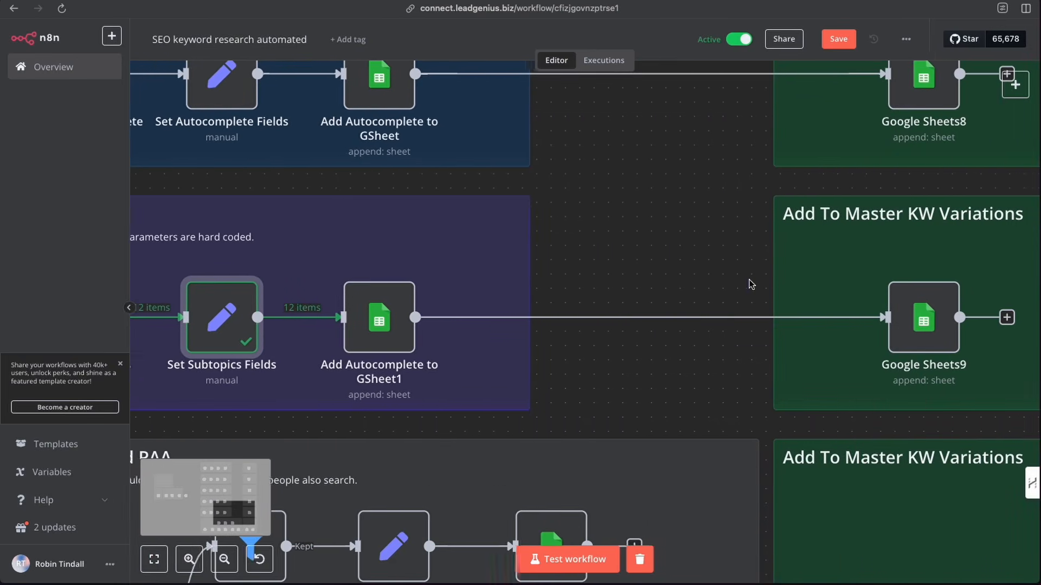
click(889, 264)
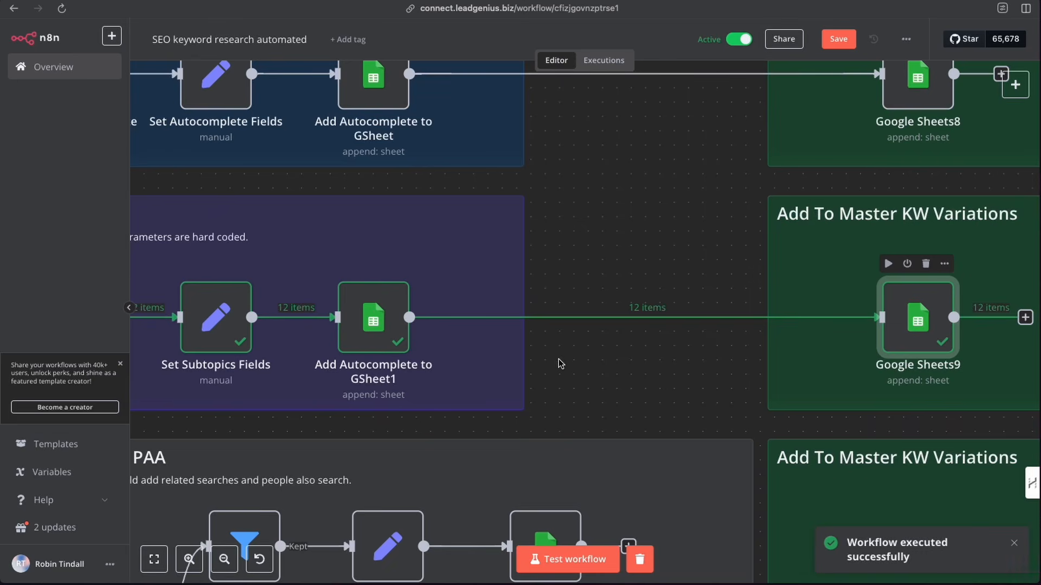
- Check the Subtopics rows appended to the Master All KW Variations sheet of the keyword spreadsheet
scroll(532, 350, left, 6)
scroll(533, 351, left, 2)
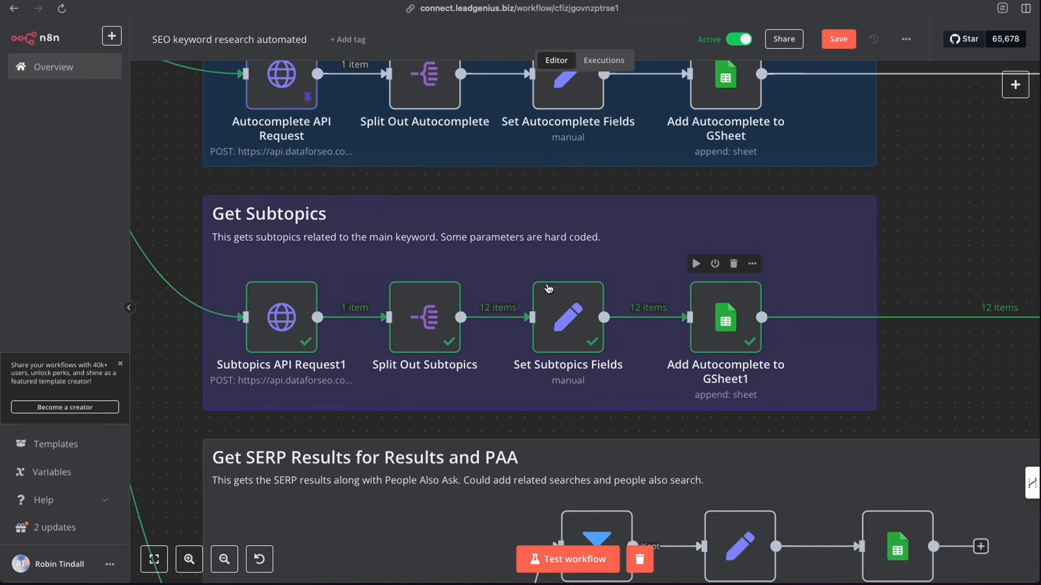
scroll(719, 314, right, 8)
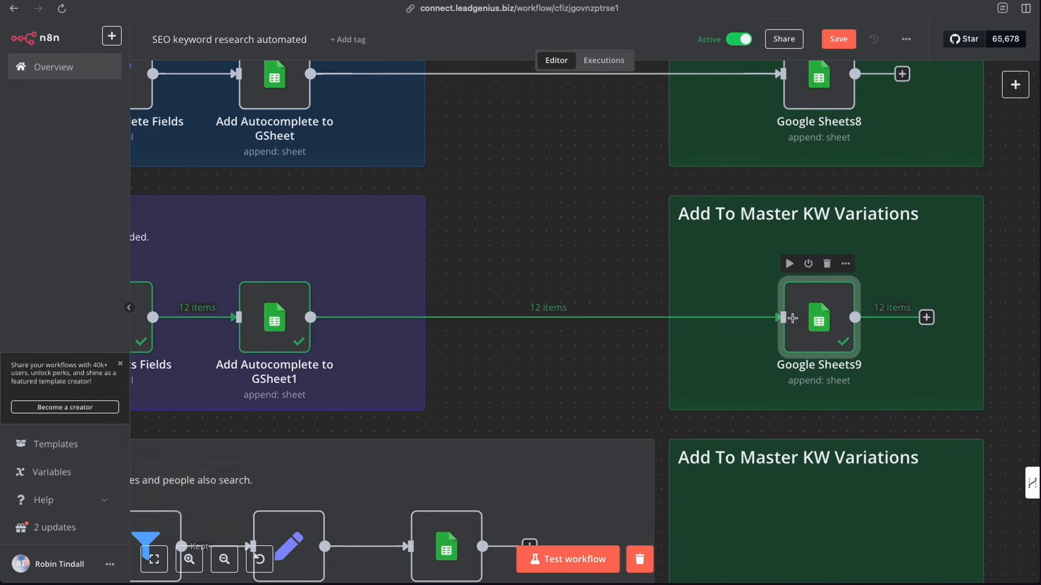
scroll(827, 318, left, 3)
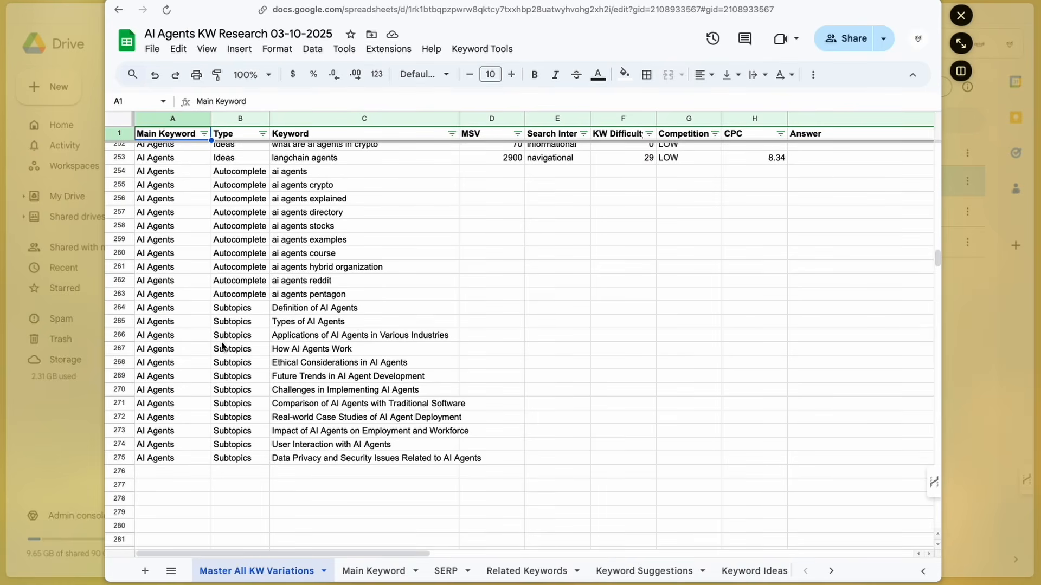
drag(239, 311, 233, 458)
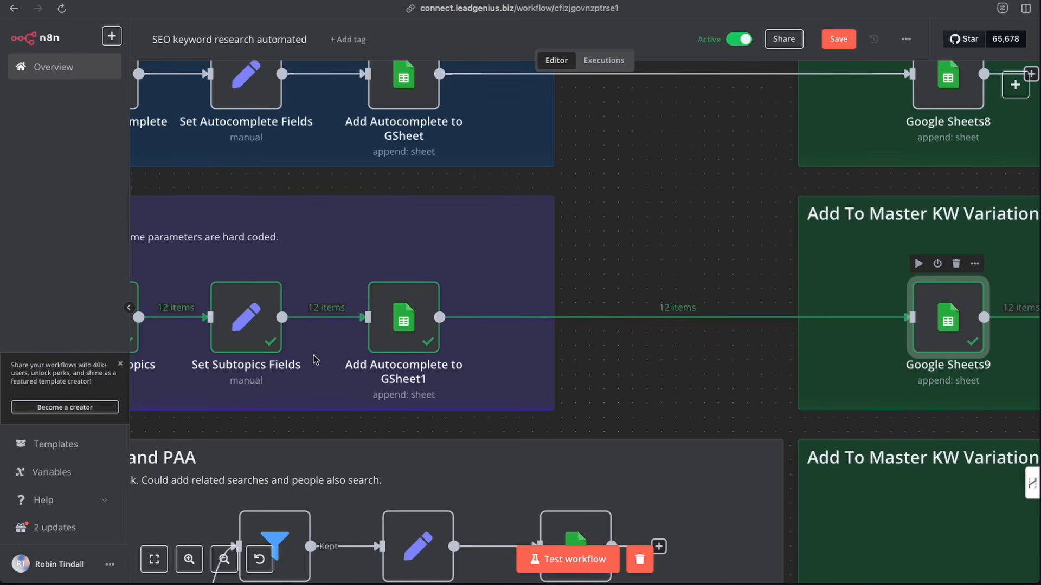
- Examine the DFSEO Serp API HTTP node's URL and JSON body in the SERP results group
scroll(314, 359, down, 5)
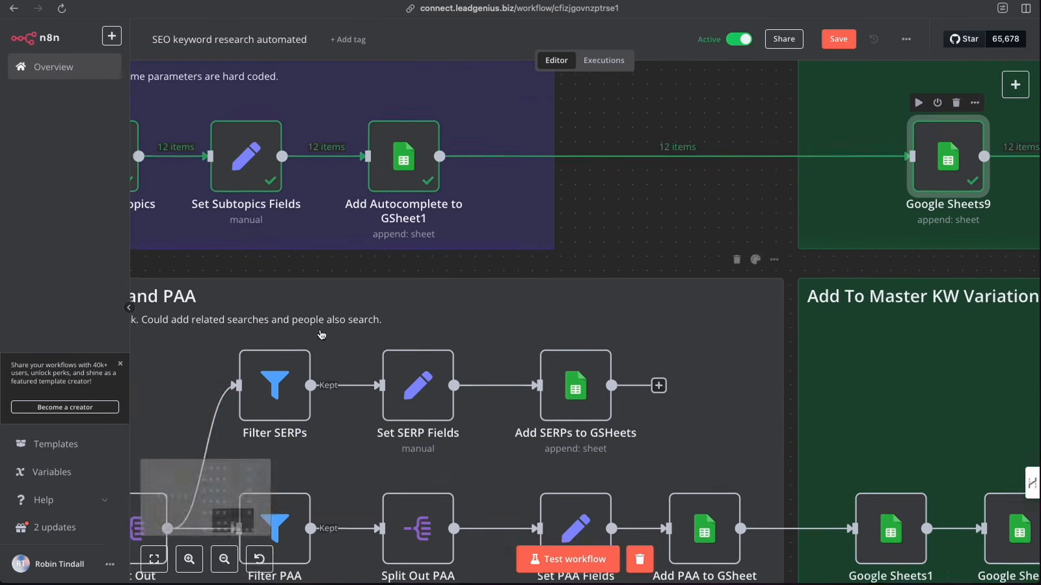
scroll(328, 258, left, 10)
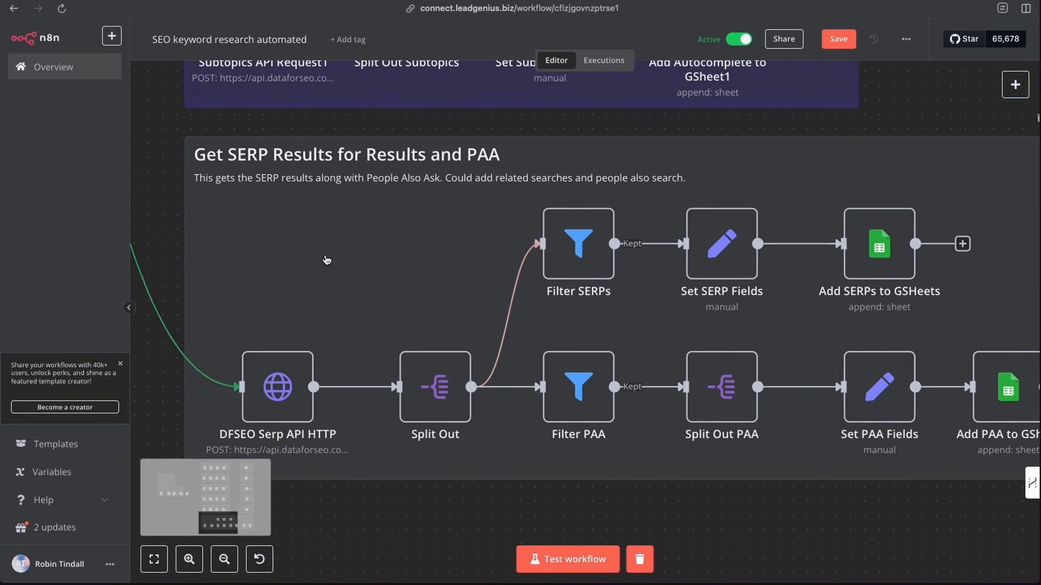
scroll(325, 258, right, 4)
scroll(325, 260, right, 1)
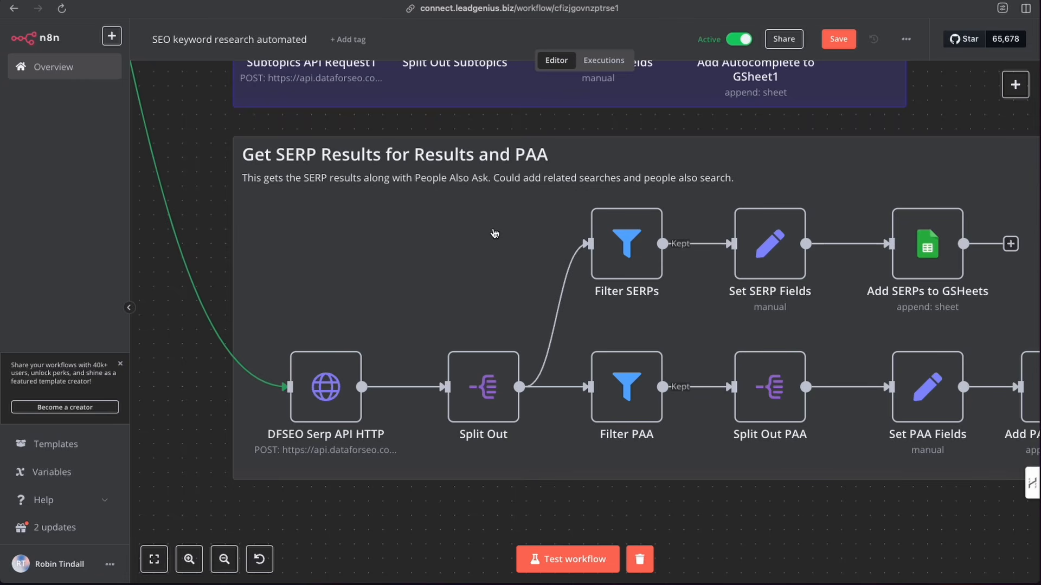
click(328, 394)
double_click(330, 389)
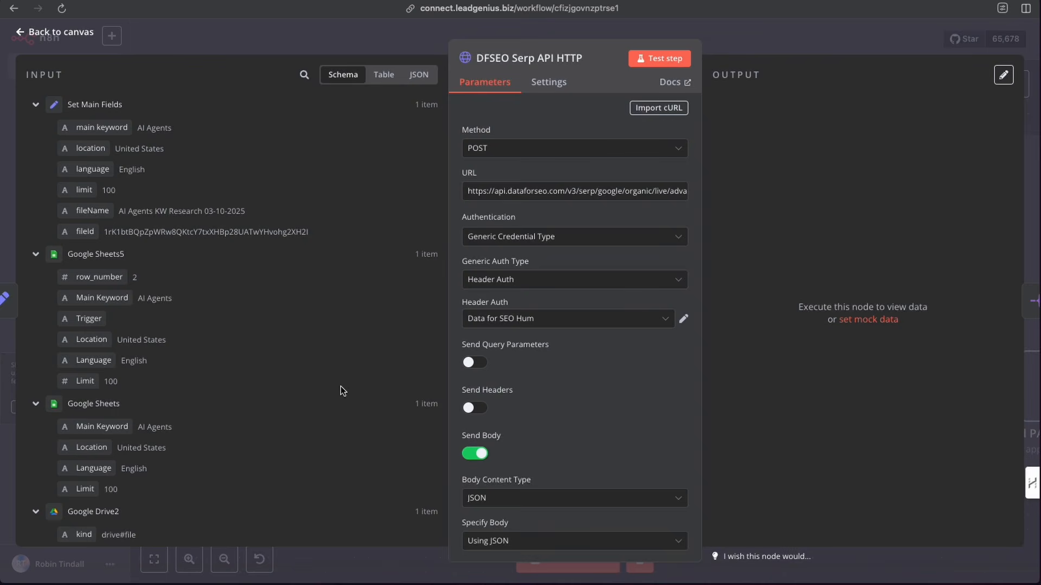
scroll(608, 383, down, 6)
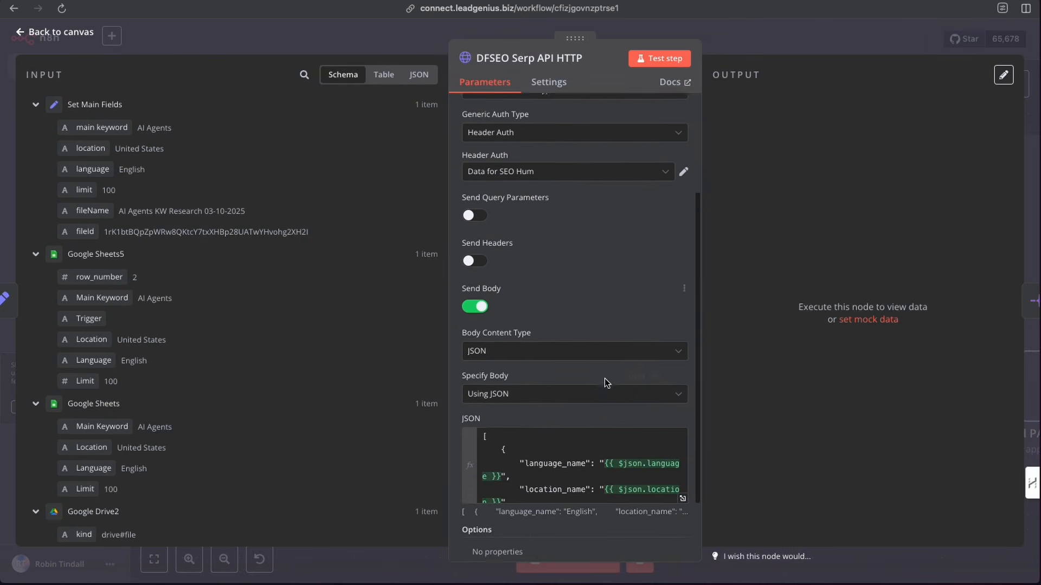
scroll(638, 395, up, 3)
scroll(638, 395, up, 5)
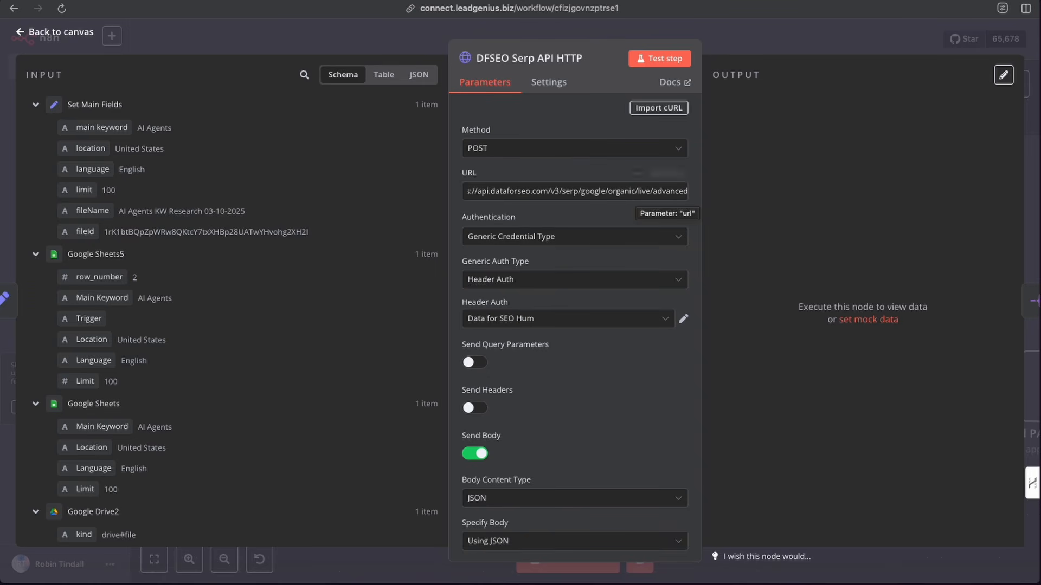
drag(585, 193, 645, 190)
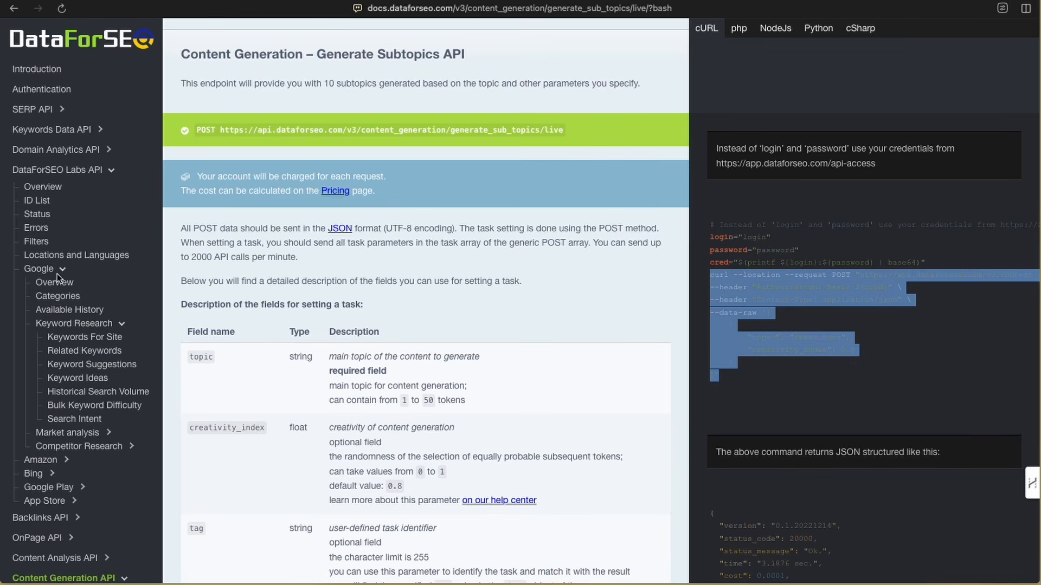
- Browse the DataForSEO documentation to the Live Google Organic SERP Advanced endpoint and select its cURL example
scroll(71, 365, down, 3)
scroll(70, 366, down, 6)
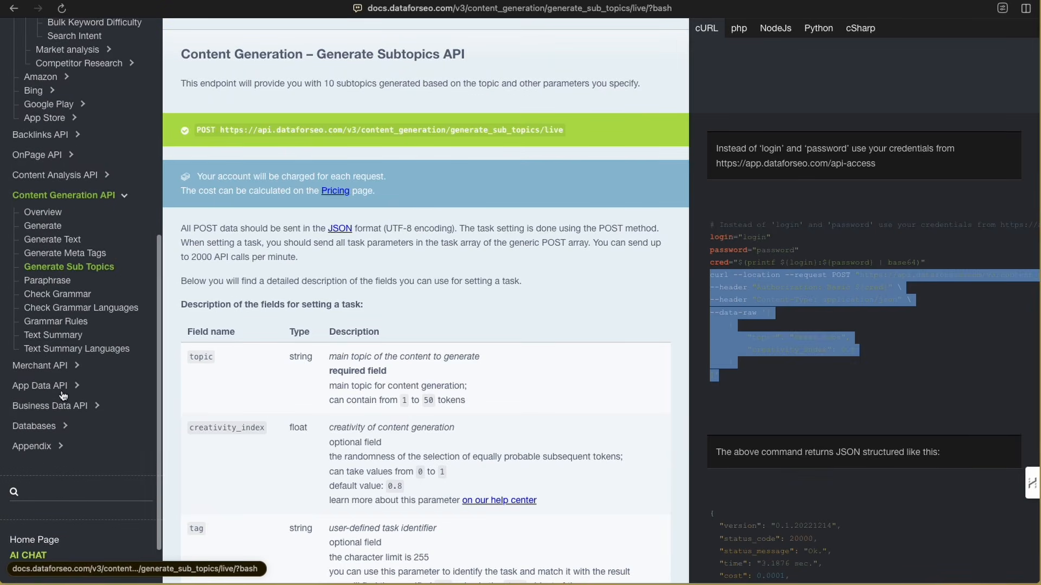
scroll(67, 391, up, 9)
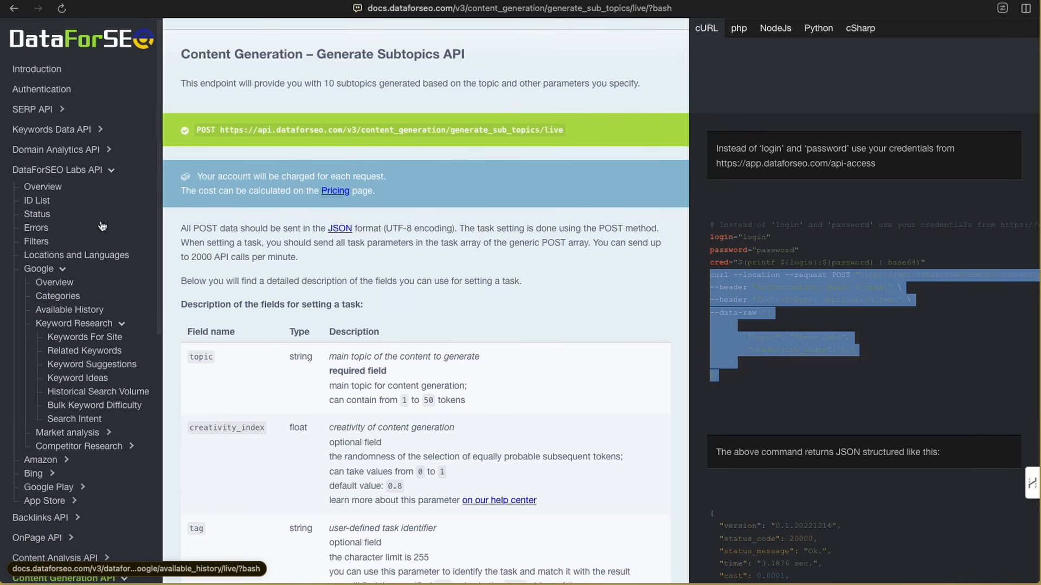
click(112, 171)
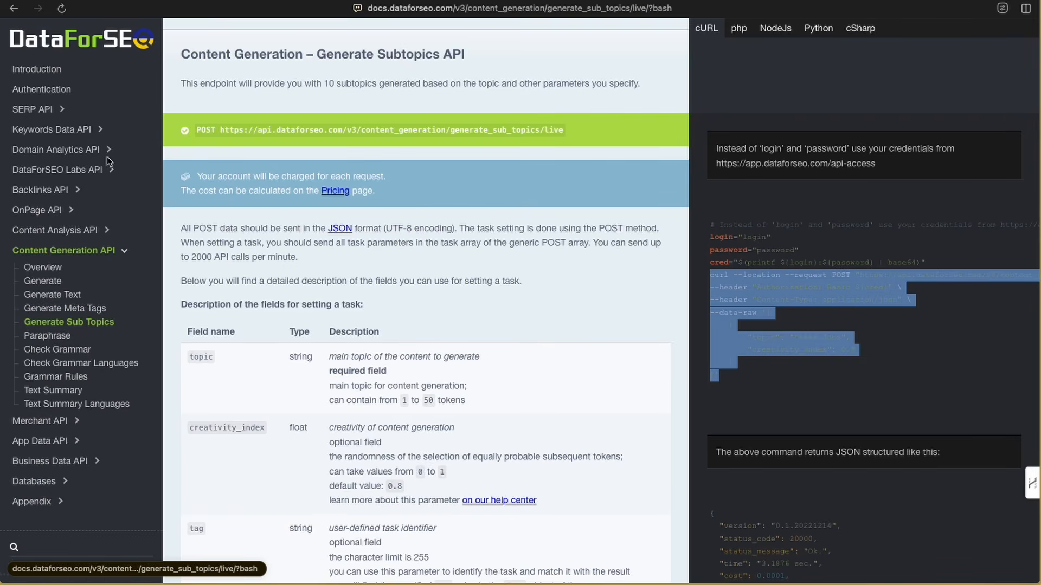
click(61, 109)
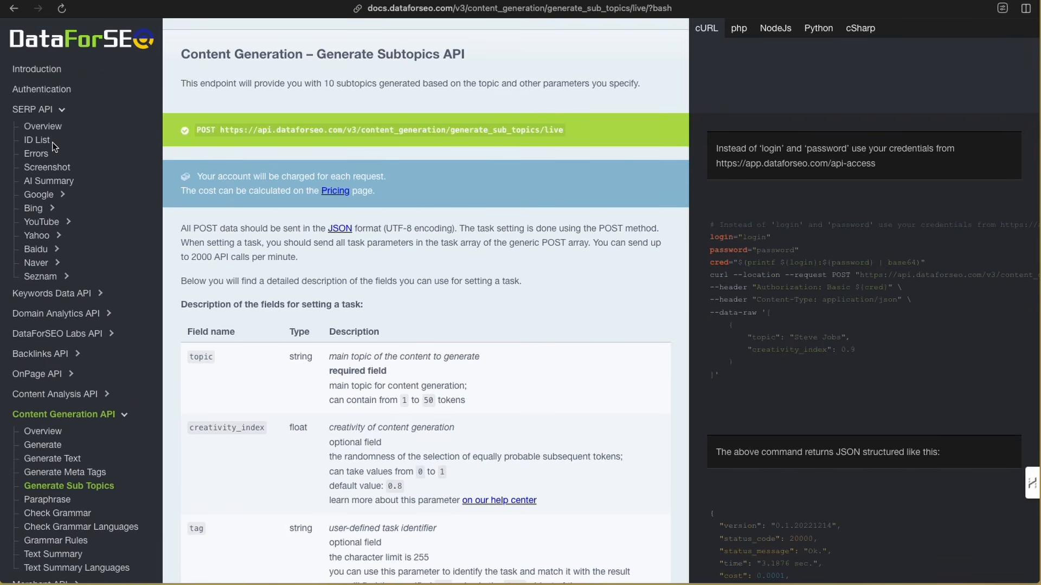
click(52, 196)
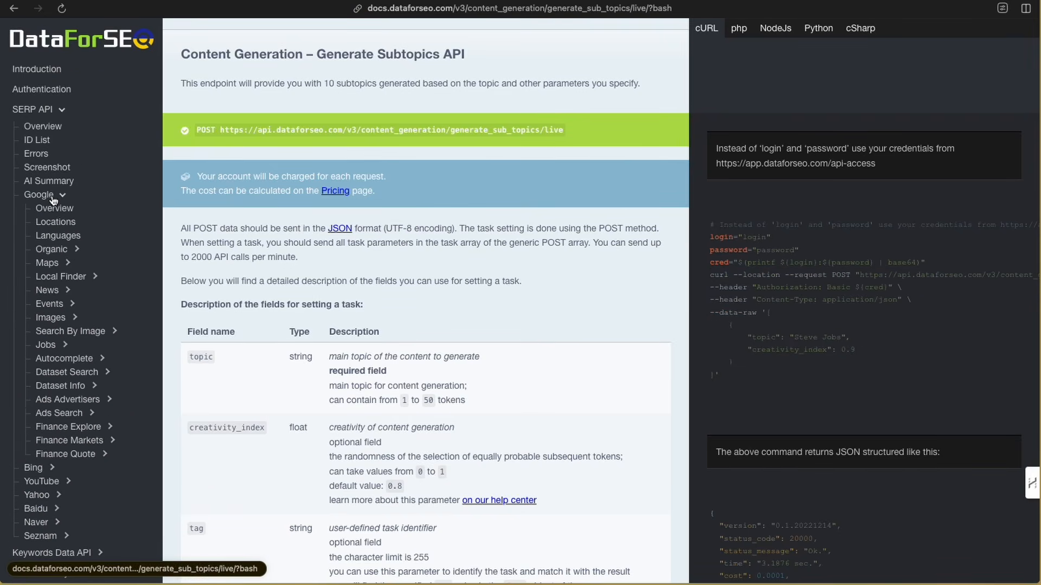
click(56, 251)
click(56, 331)
click(76, 362)
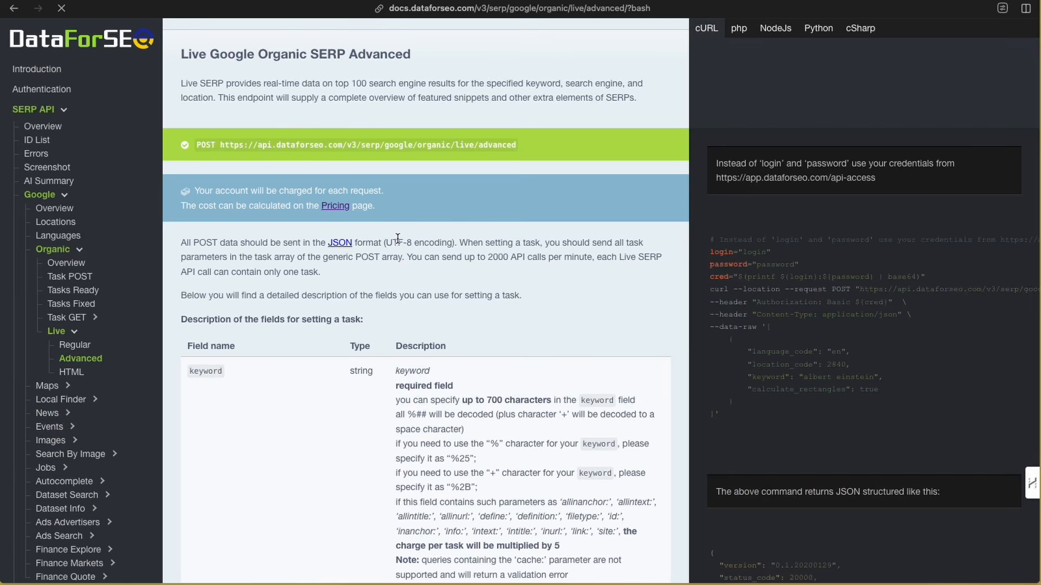
drag(712, 291, 734, 421)
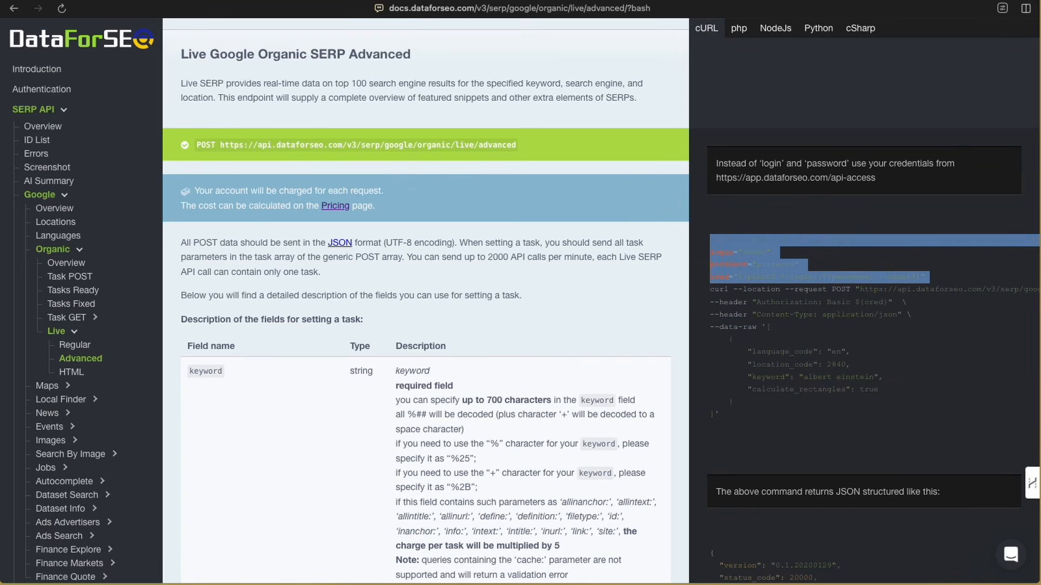
- Return to the workflow, review the DFSEO Serp API HTTP node's JSON body expression, and test the node
key(ctrl+Tab)
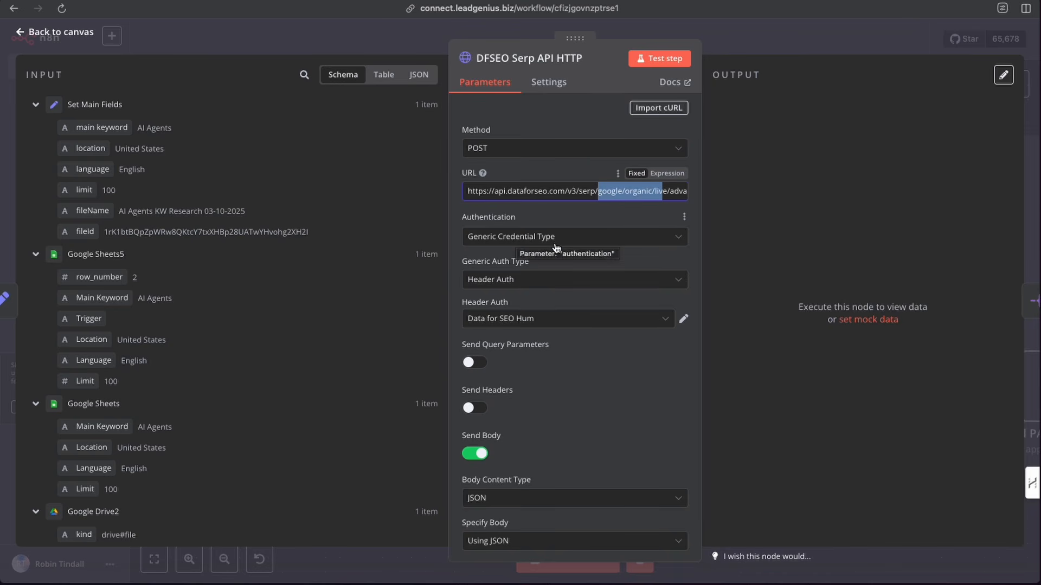
scroll(555, 243, down, 4)
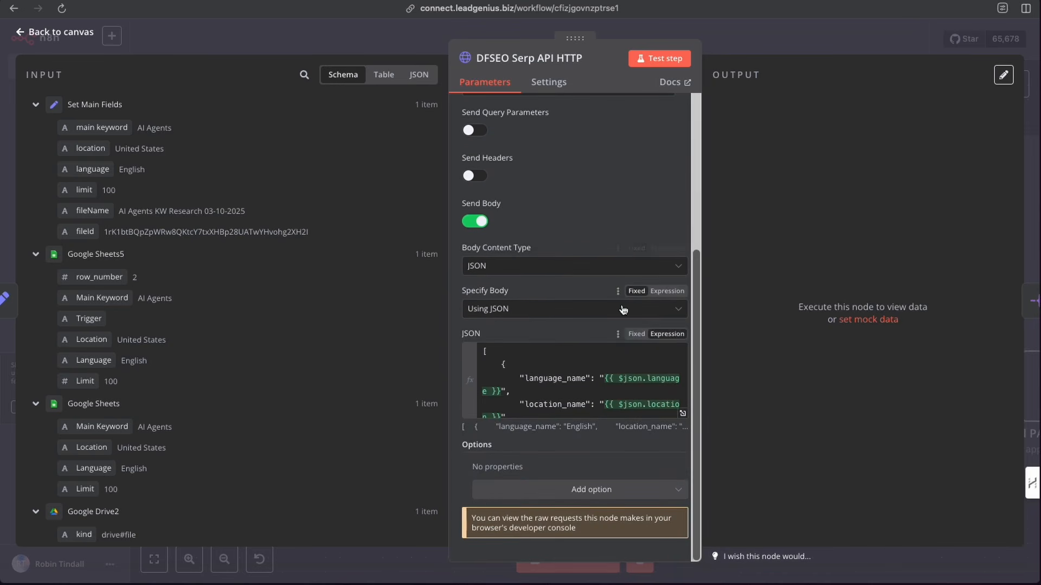
click(683, 414)
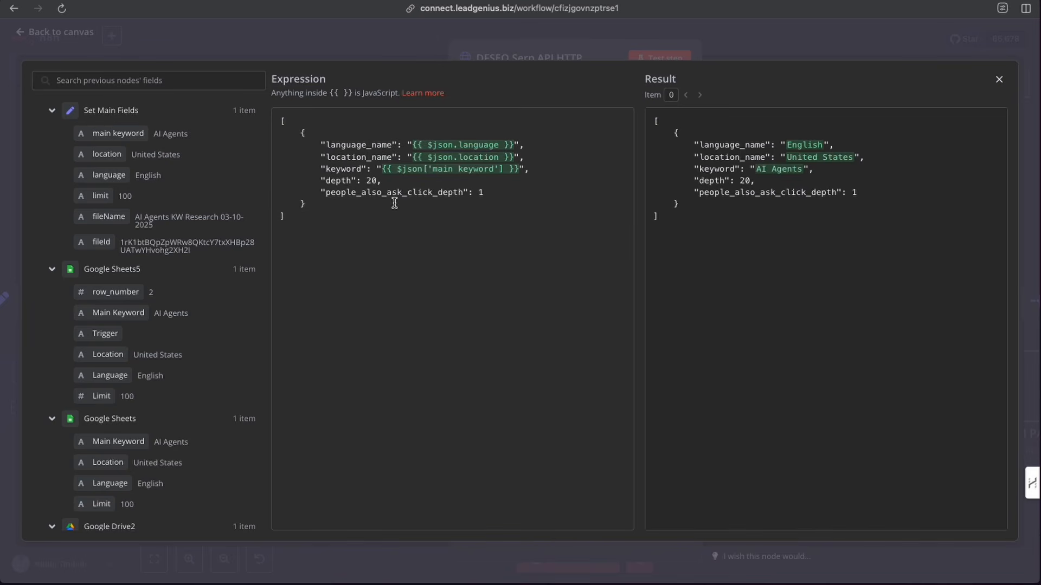
click(409, 47)
click(658, 60)
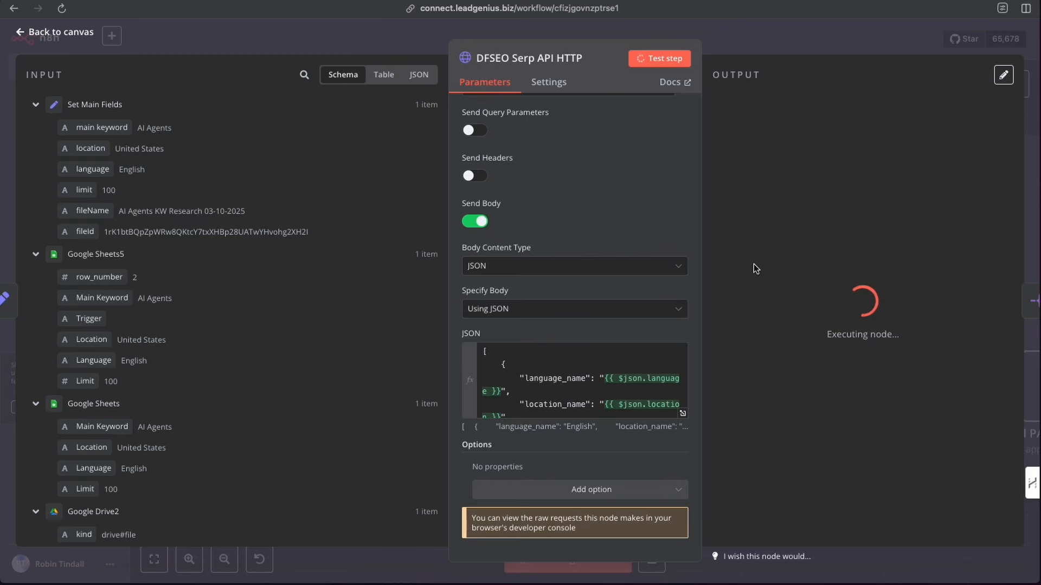
click(731, 44)
- Open the Split Out node, review its tasks[0].result[0].items field against the SERP input, and test it
click(480, 390)
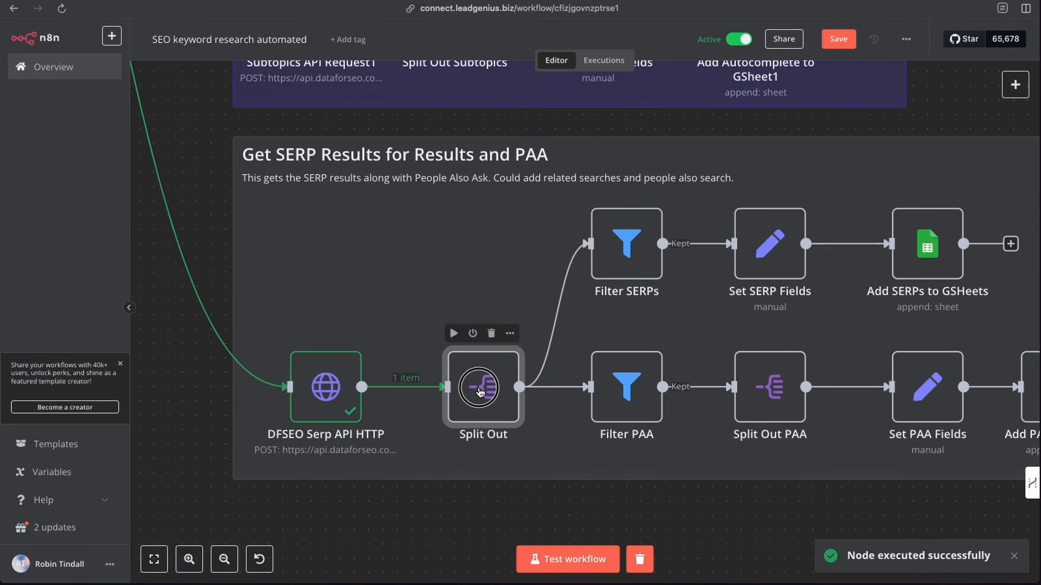
double_click(480, 389)
drag(557, 125, 465, 125)
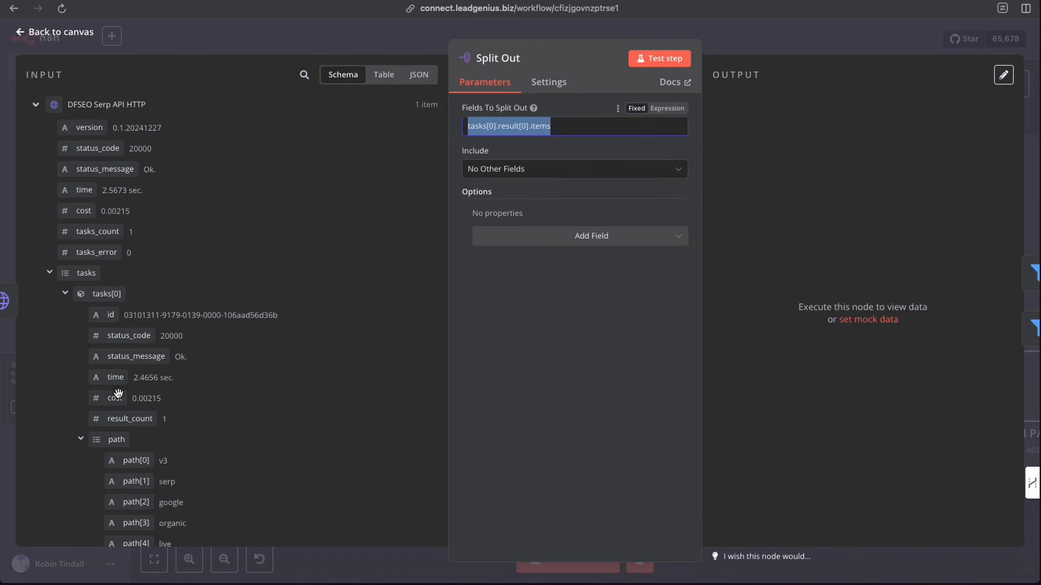
scroll(119, 391, down, 3)
click(79, 361)
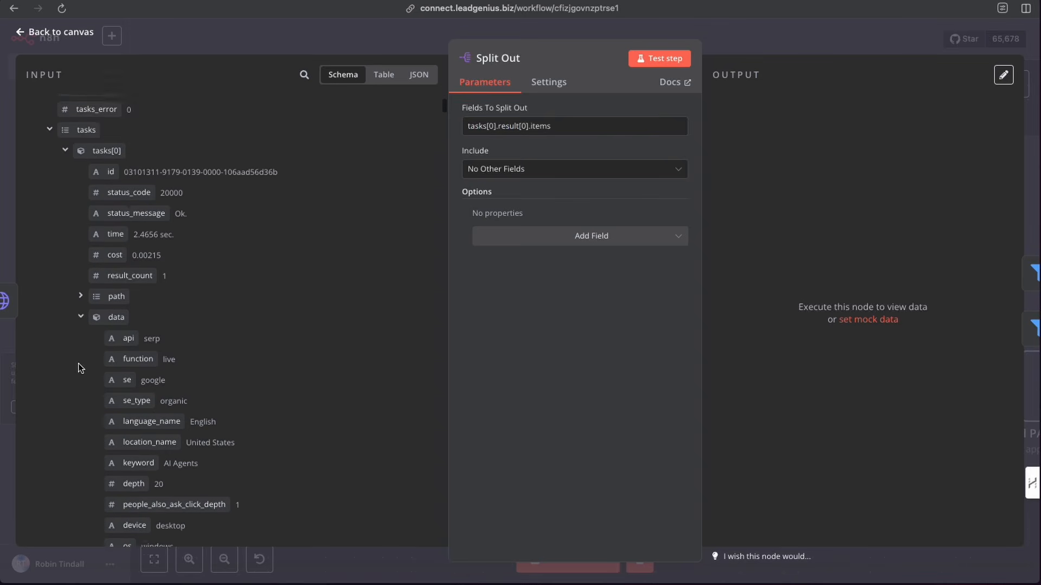
scroll(78, 326, down, 2)
scroll(84, 301, down, 10)
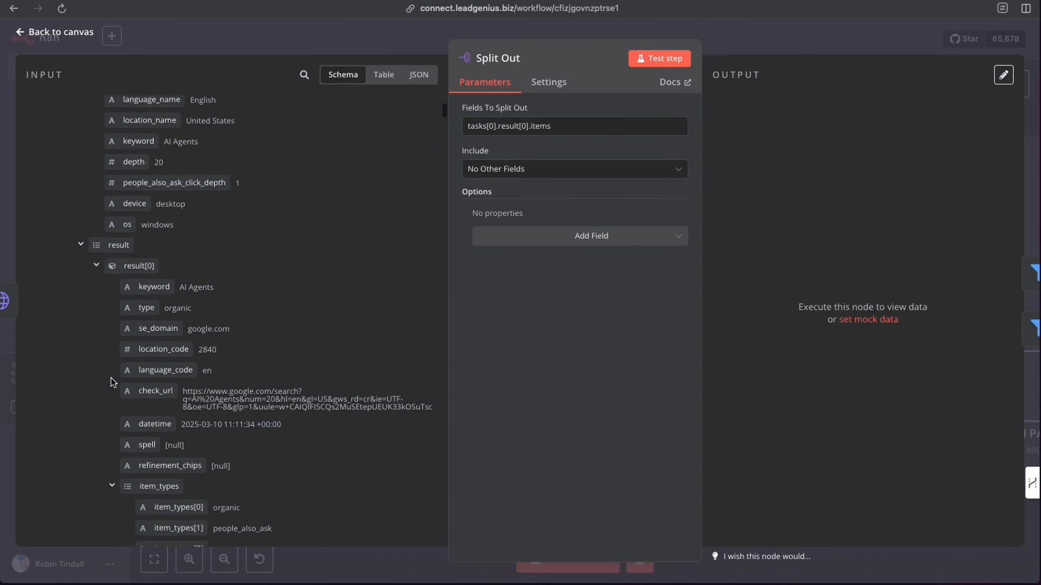
scroll(111, 382, up, 3)
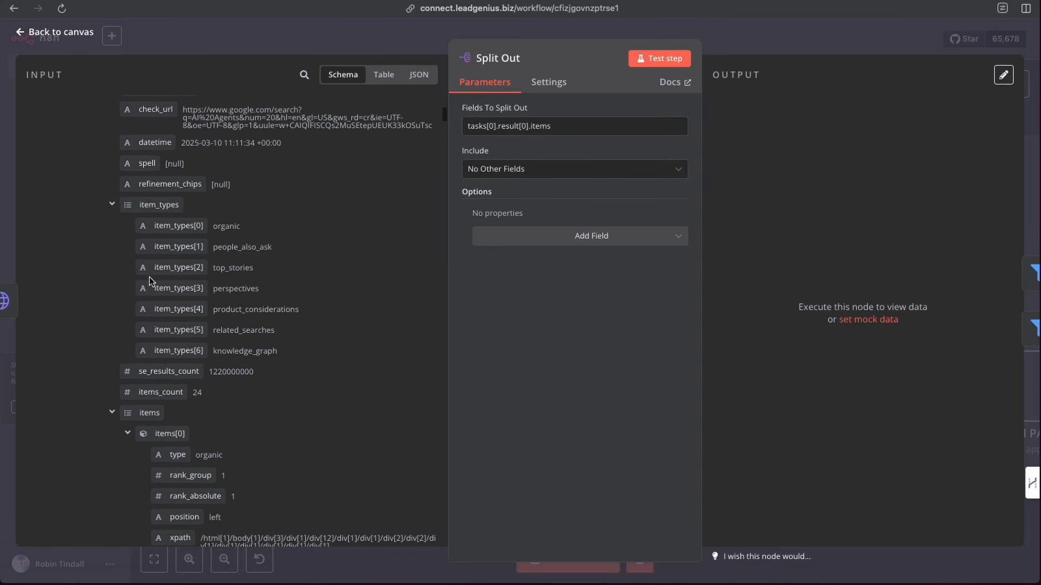
scroll(99, 304, down, 2)
scroll(100, 307, down, 3)
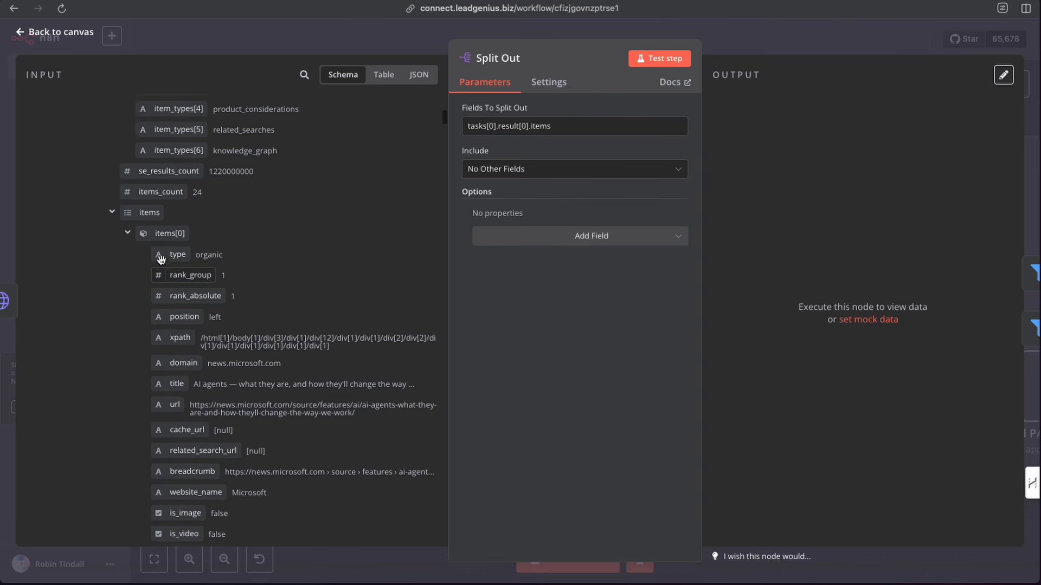
mouse_move(148, 213)
mouse_down()
mouse_move(484, 117)
mouse_move(459, 135)
mouse_move(149, 219)
mouse_move(165, 215)
mouse_up()
scroll(201, 380, down, 2)
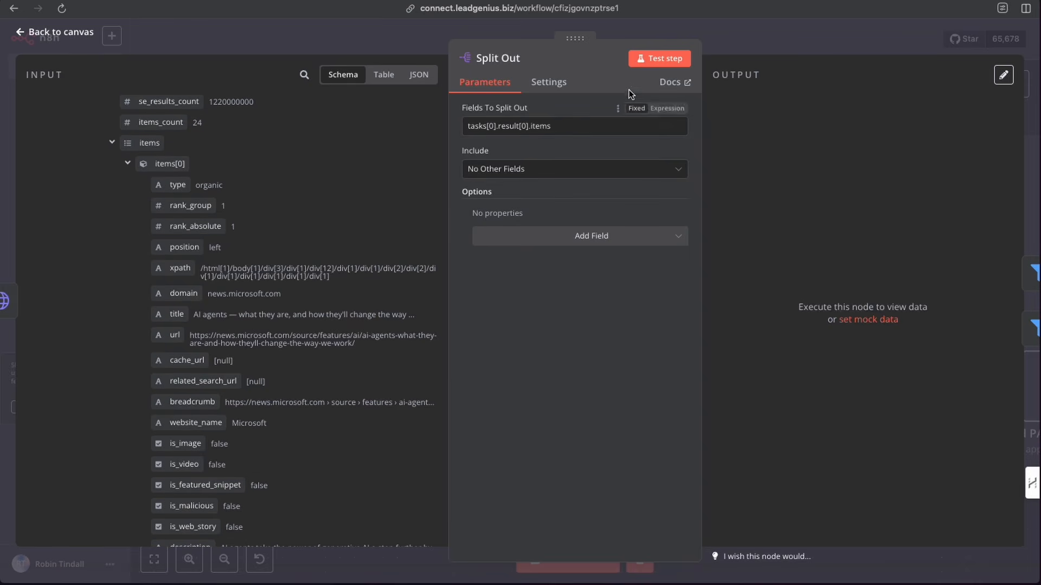
click(656, 65)
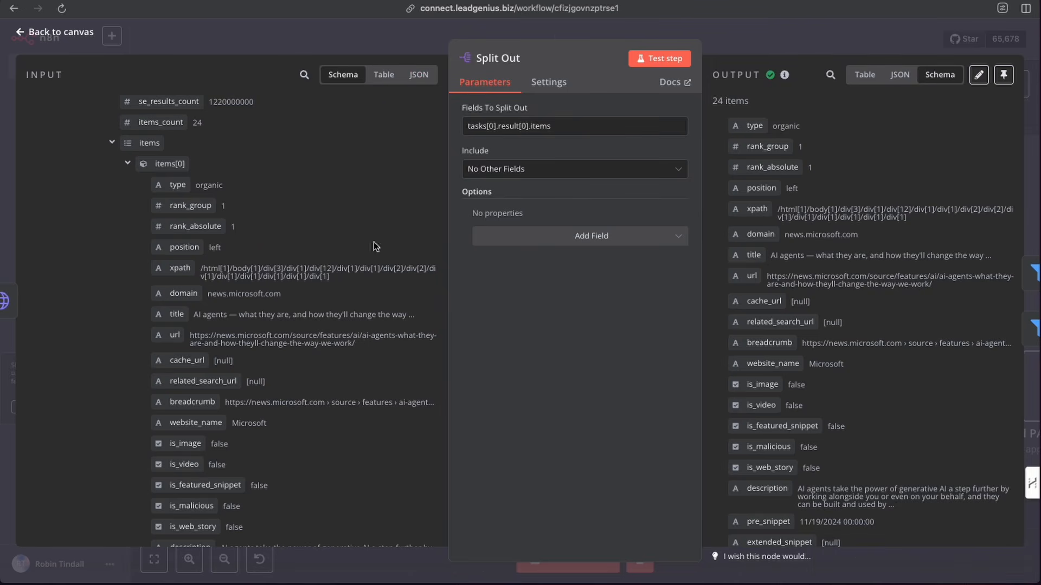
click(740, 50)
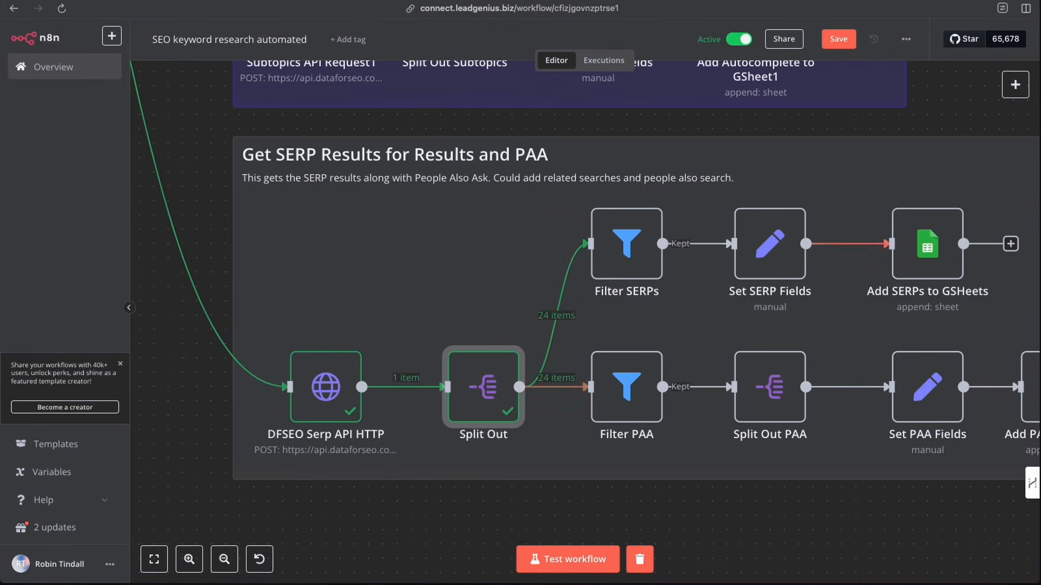
click(1014, 85)
text(f)
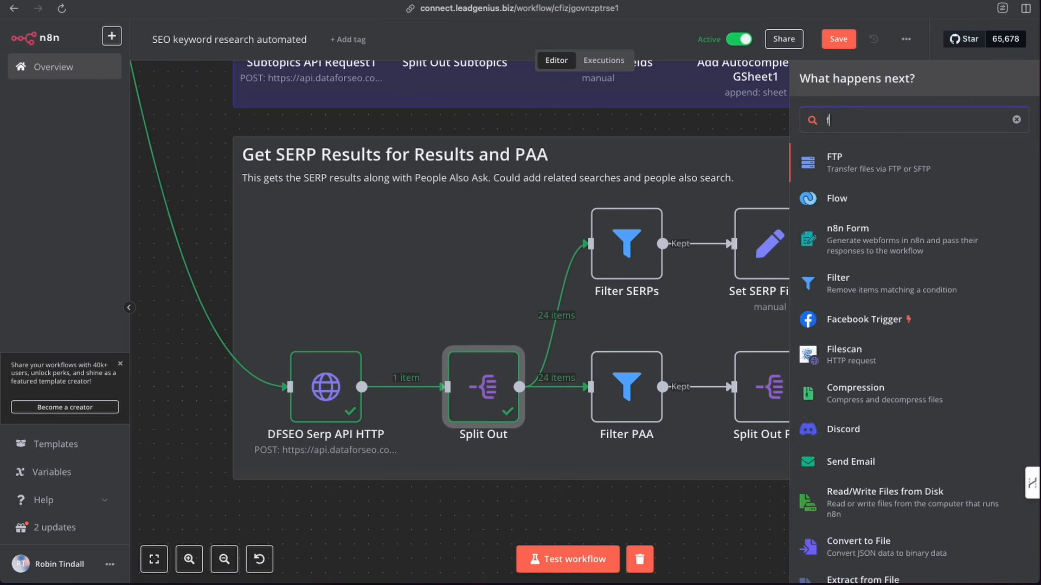
text(ikter)
key(BackSpace)
key(BackSpace)
key(BackSpace)
key(BackSpace)
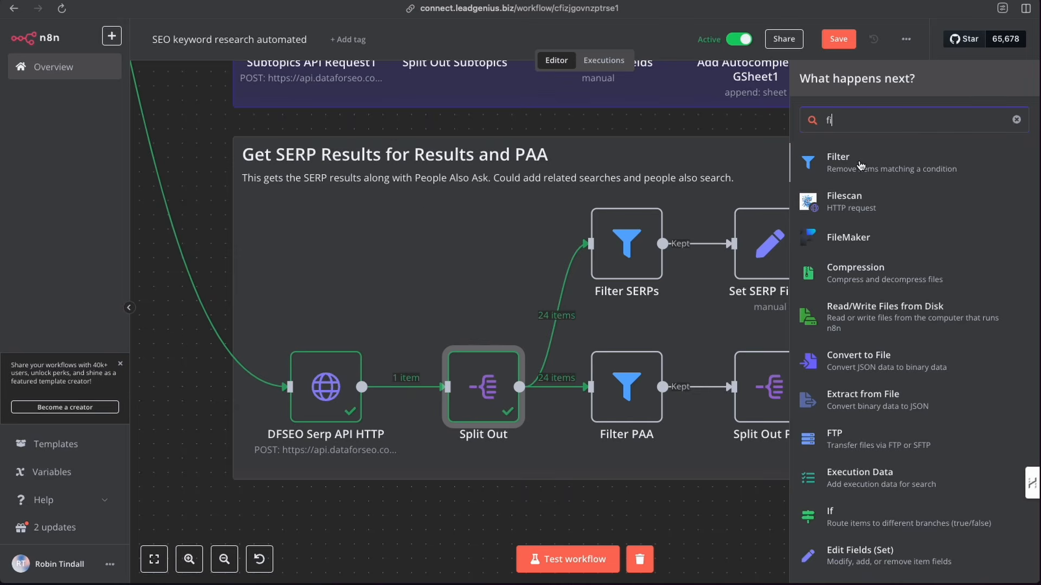
click(656, 161)
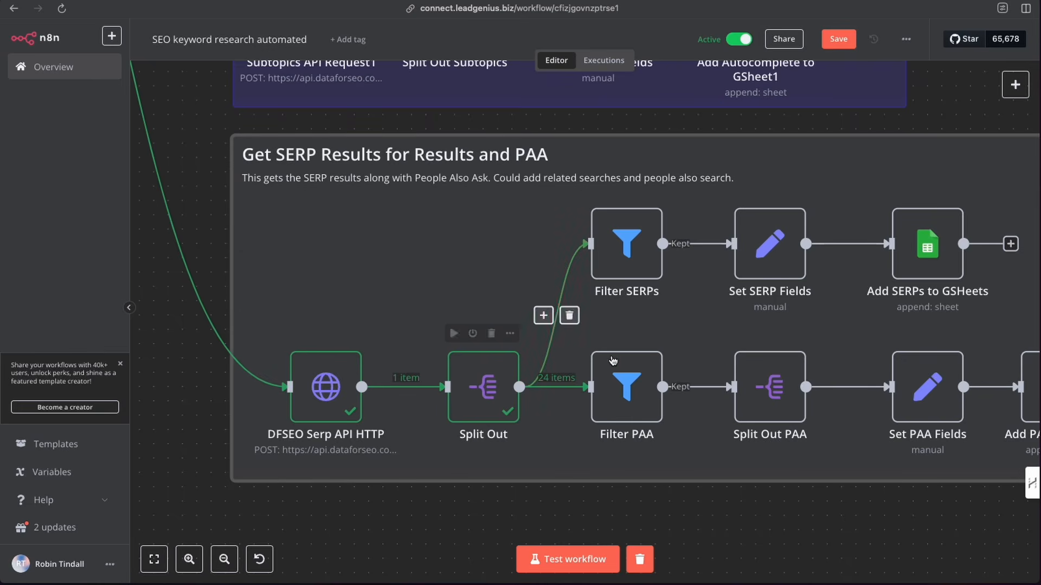
- Inspect the Filter PAA node's people_also_ask condition against the Split Out items in table view
double_click(625, 392)
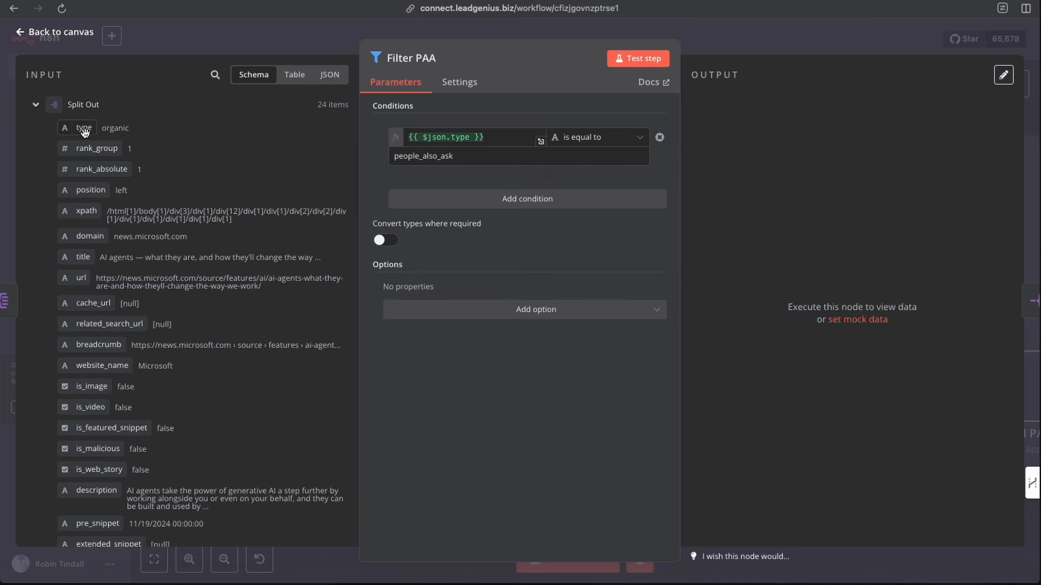
click(295, 75)
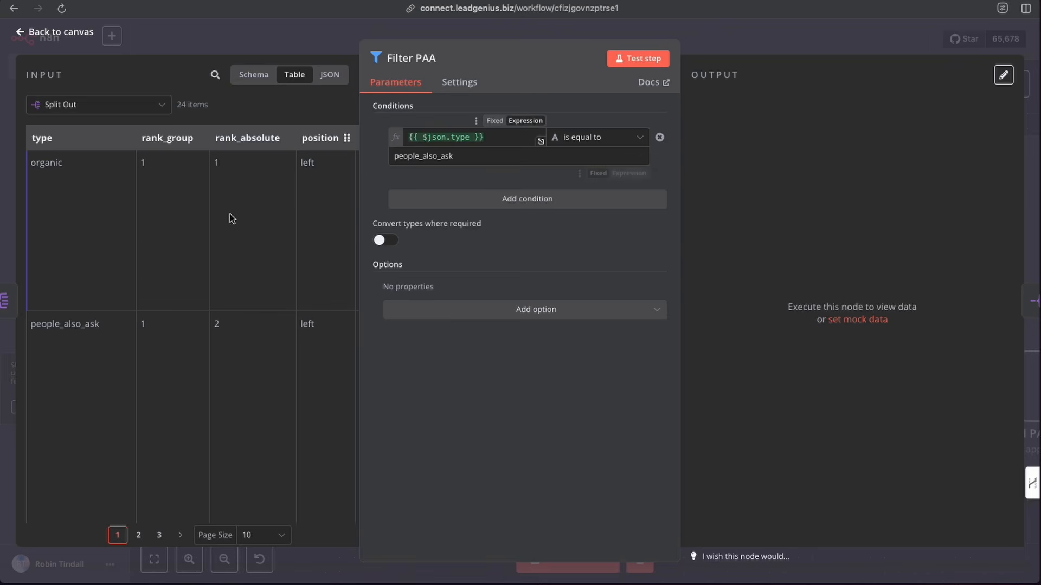
drag(31, 324, 103, 329)
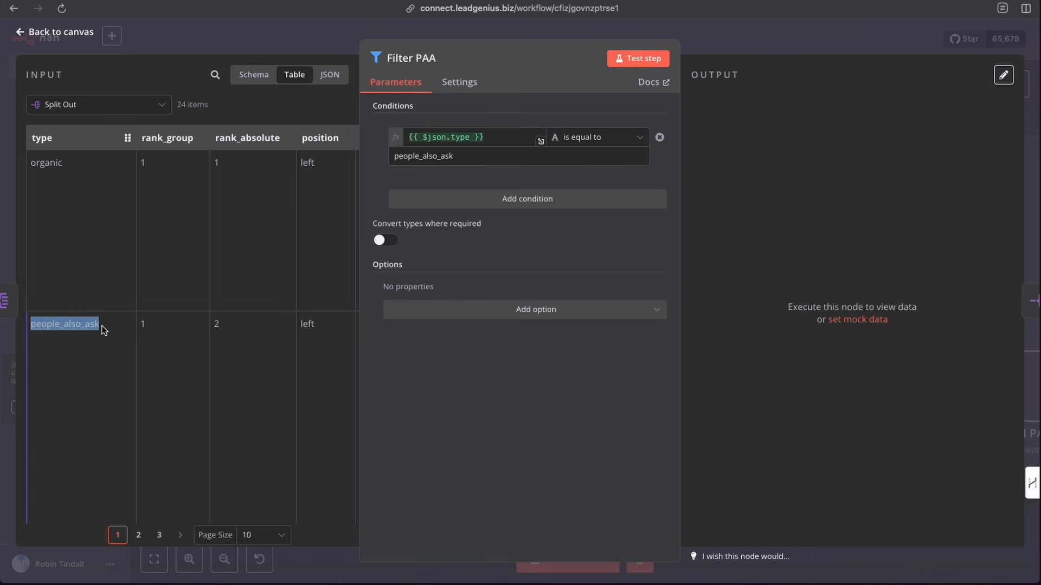
click(335, 35)
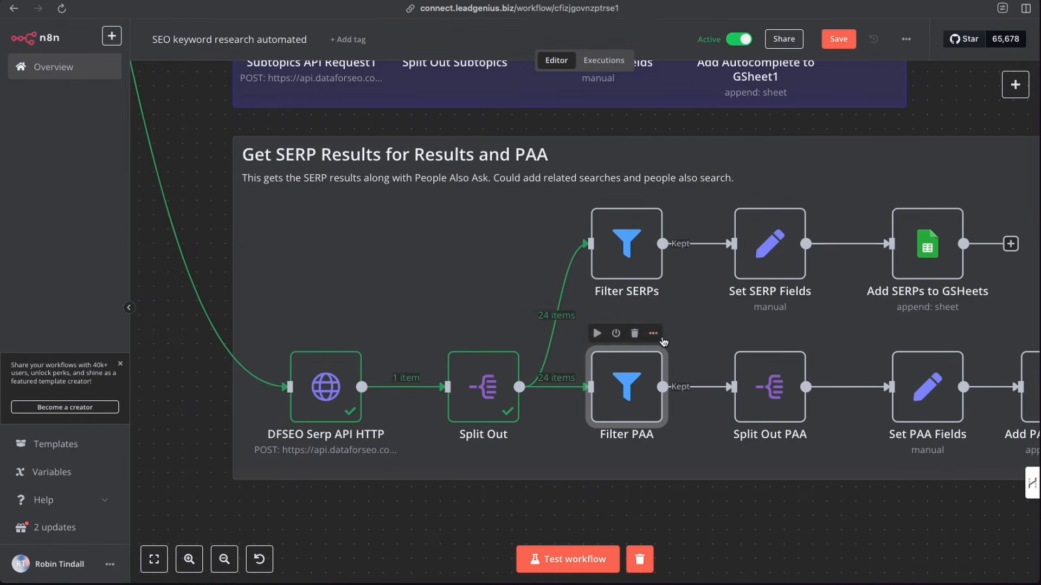
- Inspect the Filter SERPs node's organic type condition against the Split Out items in table view
scroll(768, 383, right, 3)
scroll(767, 384, right, 2)
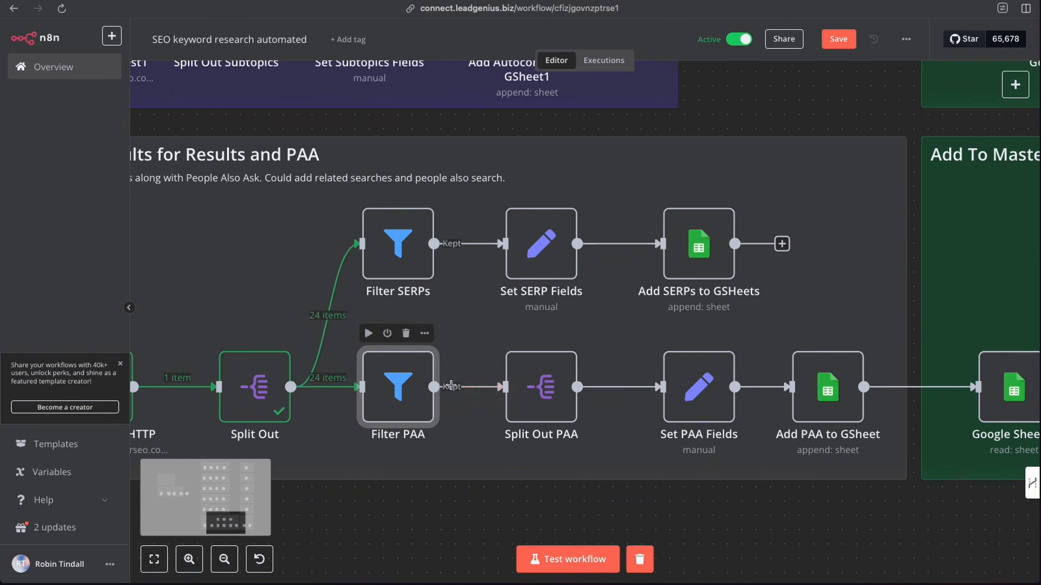
scroll(678, 391, right, 5)
scroll(679, 391, left, 7)
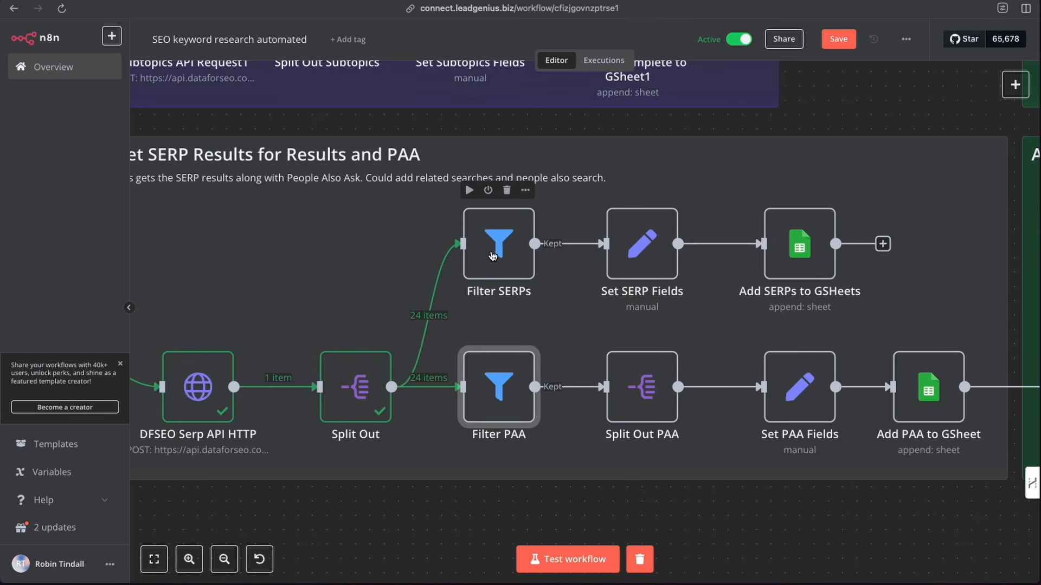
double_click(493, 256)
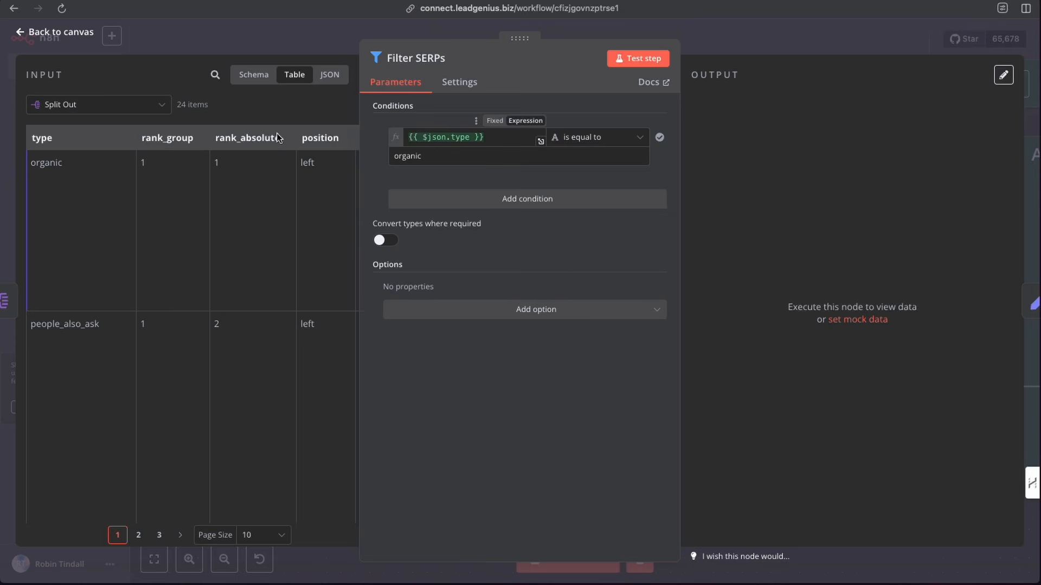
mouse_move(44, 139)
mouse_down()
mouse_move(421, 139)
mouse_move(28, 134)
mouse_move(36, 145)
mouse_up()
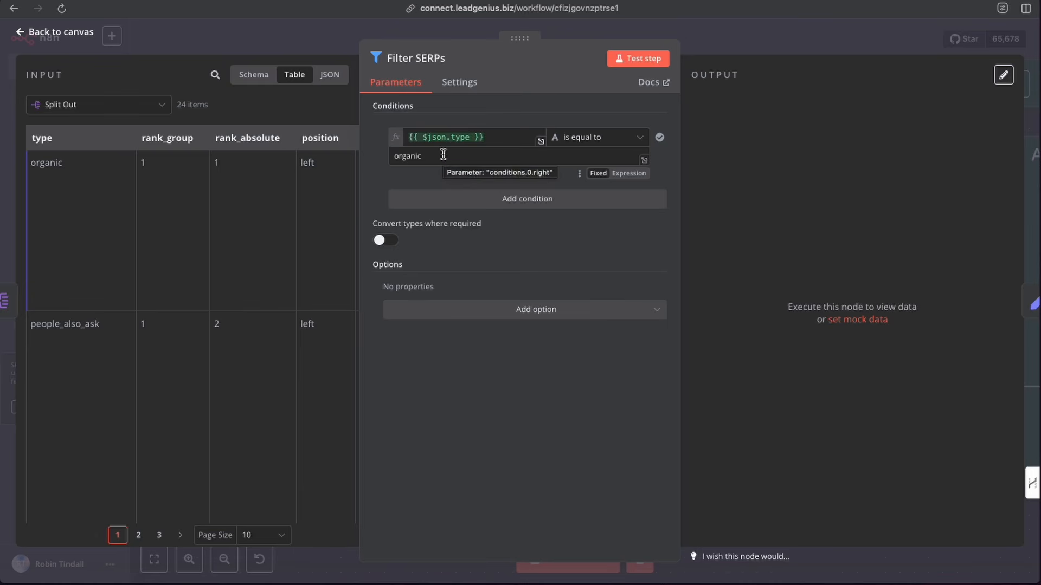
scroll(107, 308, down, 5)
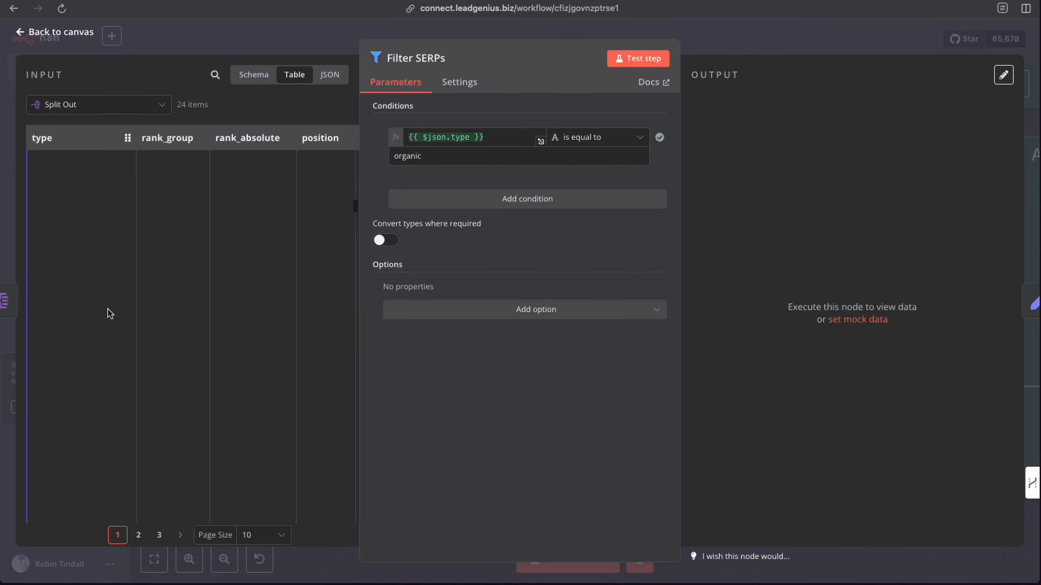
scroll(108, 308, down, 5)
scroll(81, 271, down, 2)
scroll(80, 270, up, 2)
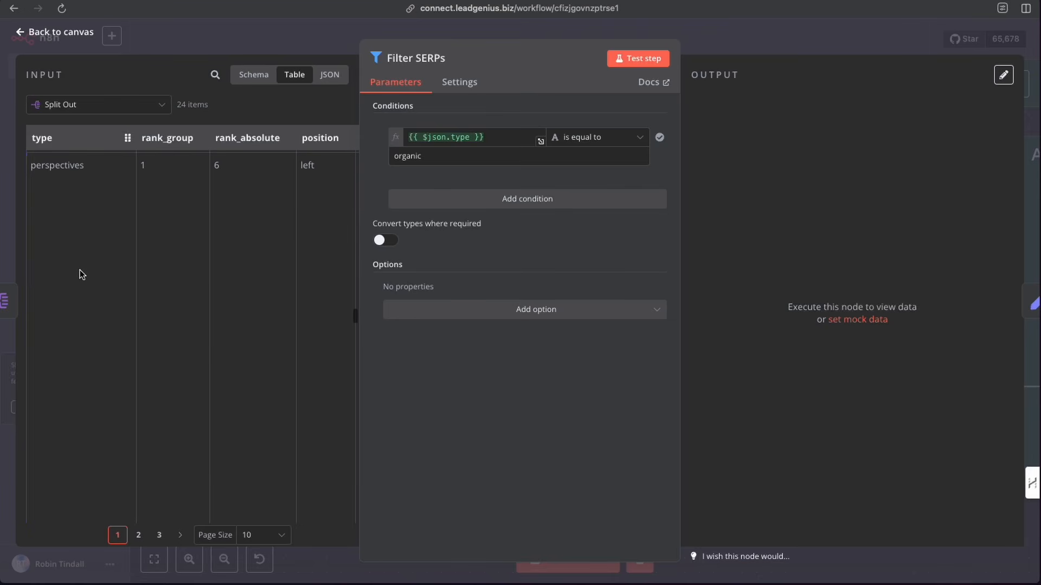
scroll(67, 296, up, 4)
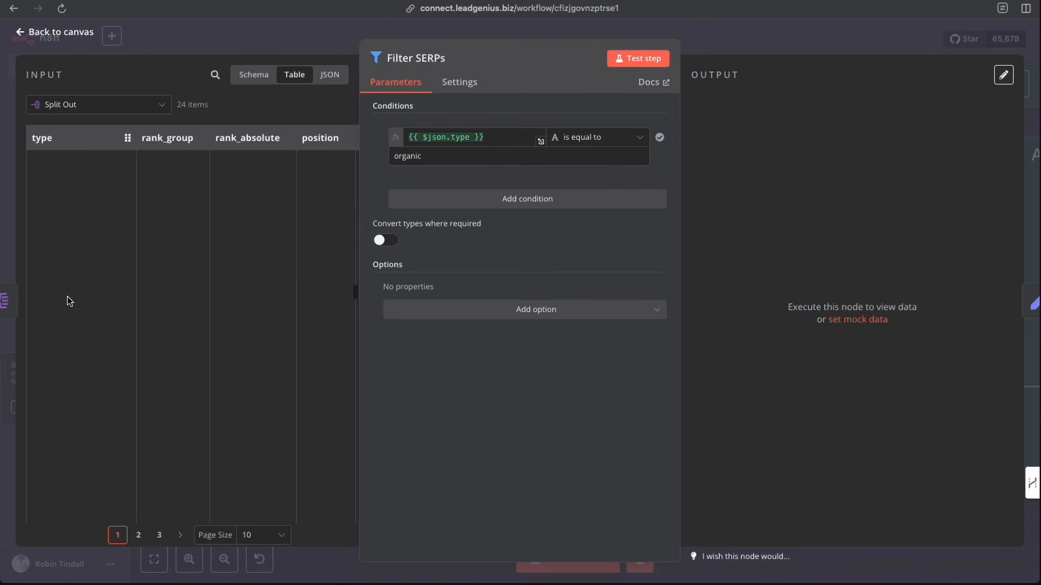
click(715, 43)
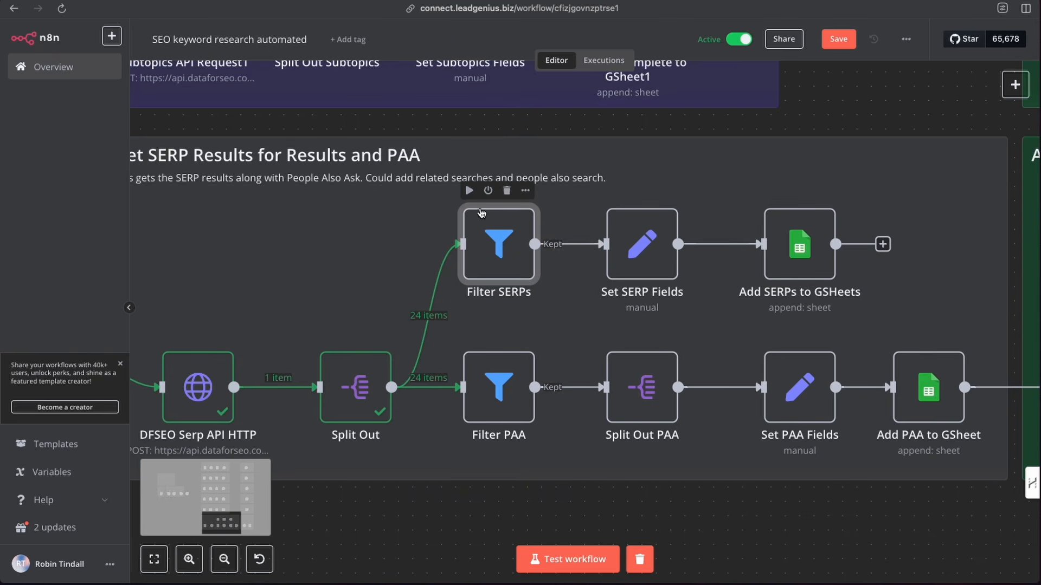
- Pin the output data of the DFSEO Serp API HTTP and Split Out nodes, and test the Filter SERPs node
right_click(198, 379)
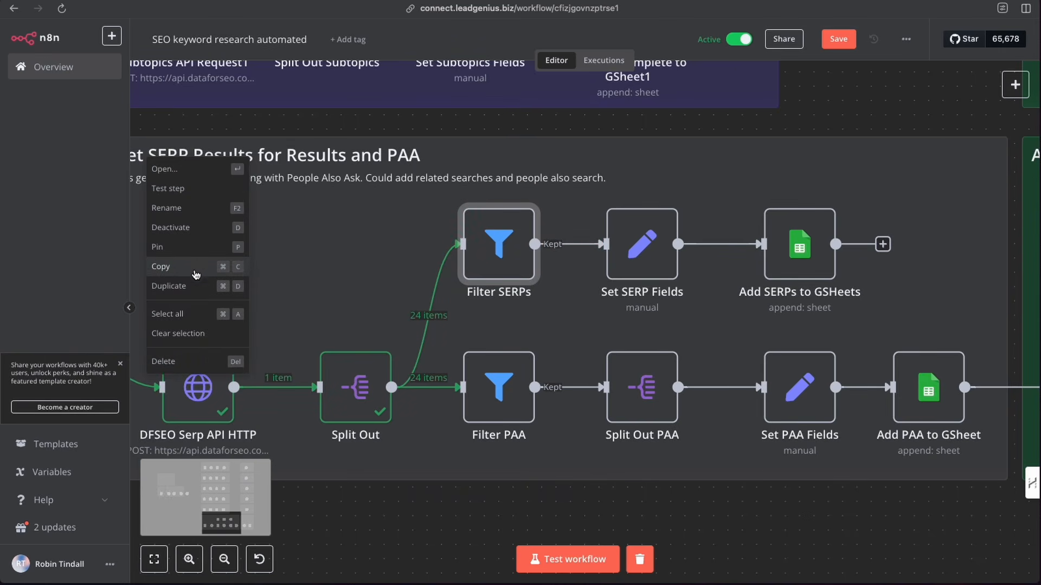
click(183, 248)
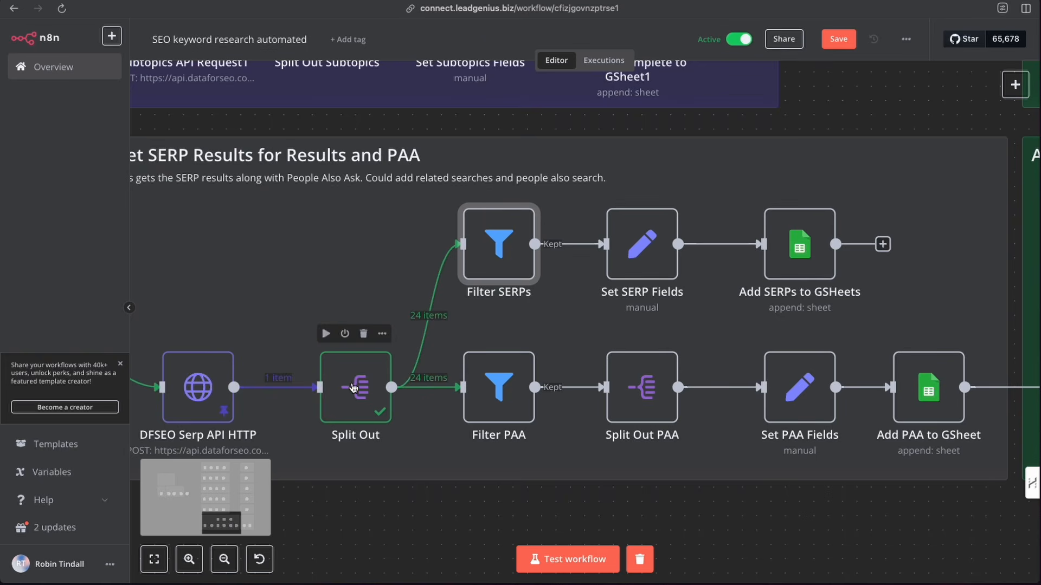
right_click(363, 332)
click(345, 253)
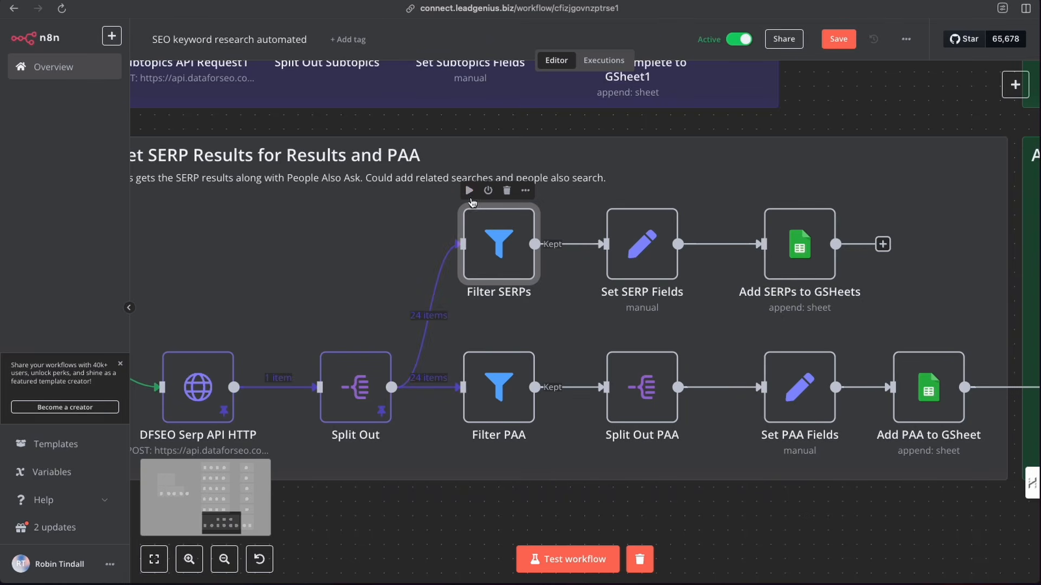
click(469, 191)
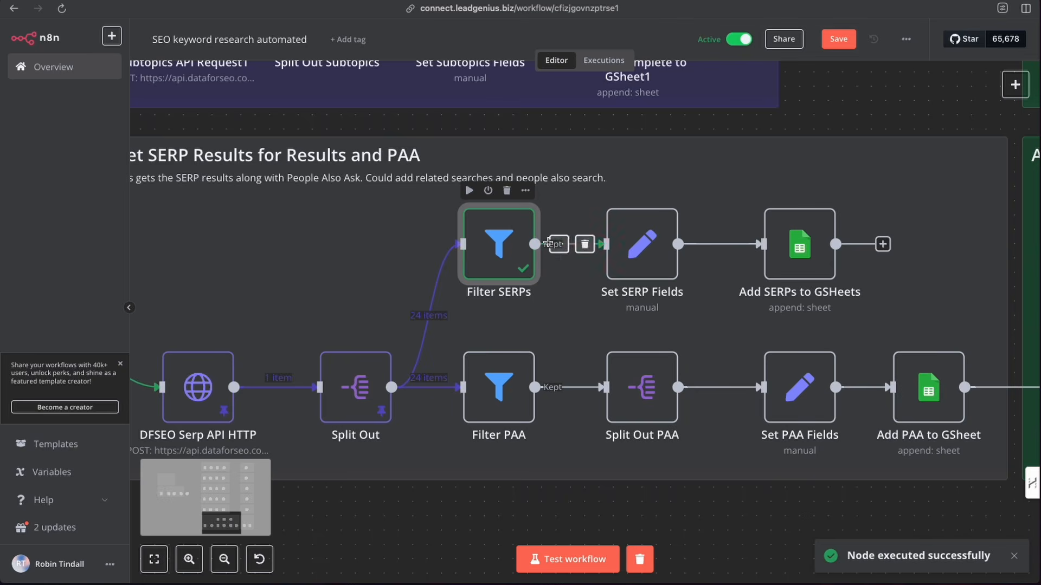
- Open the Set SERP Fields node and review its field expressions against the Filter SERPs input in schema view
double_click(644, 253)
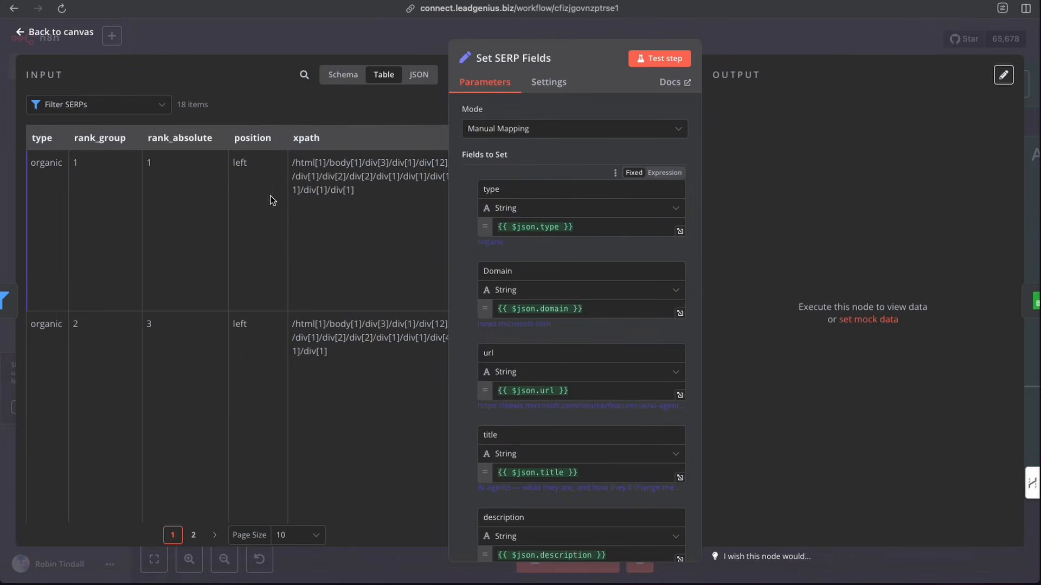
click(341, 76)
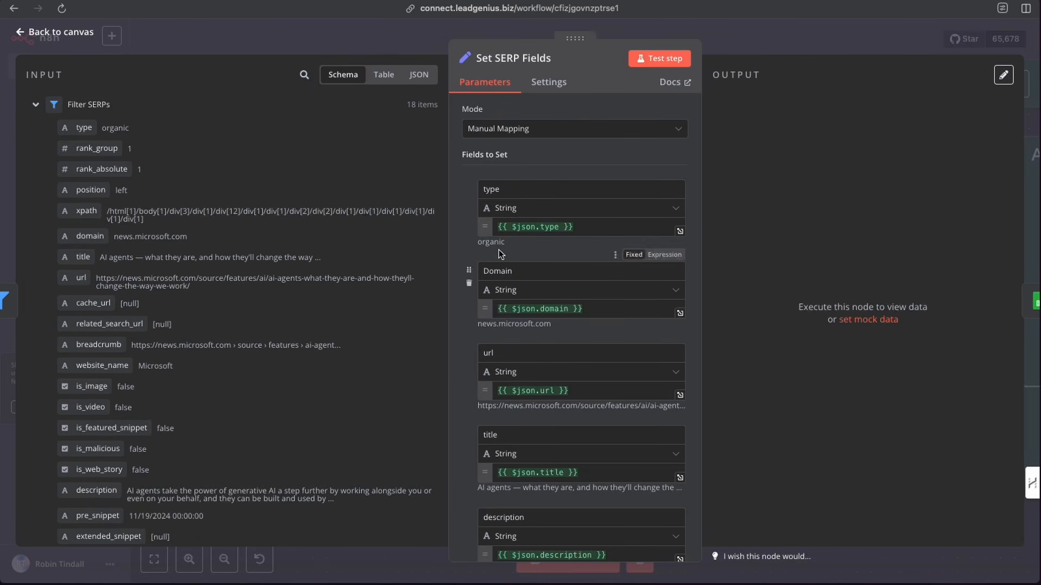
mouse_move(76, 128)
mouse_down()
mouse_move(249, 163)
mouse_move(270, 178)
mouse_move(76, 136)
mouse_up()
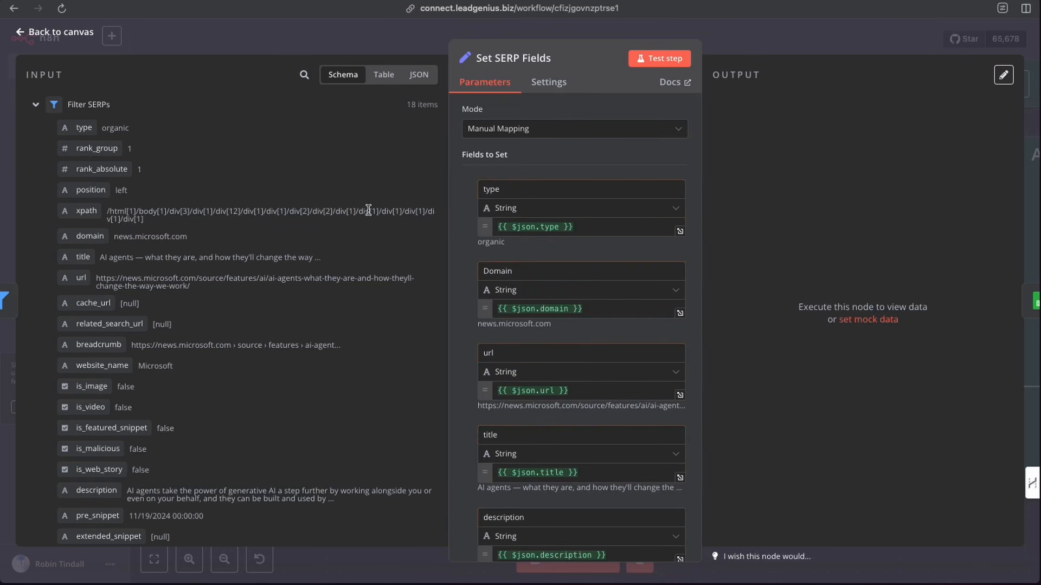
scroll(551, 264, down, 1)
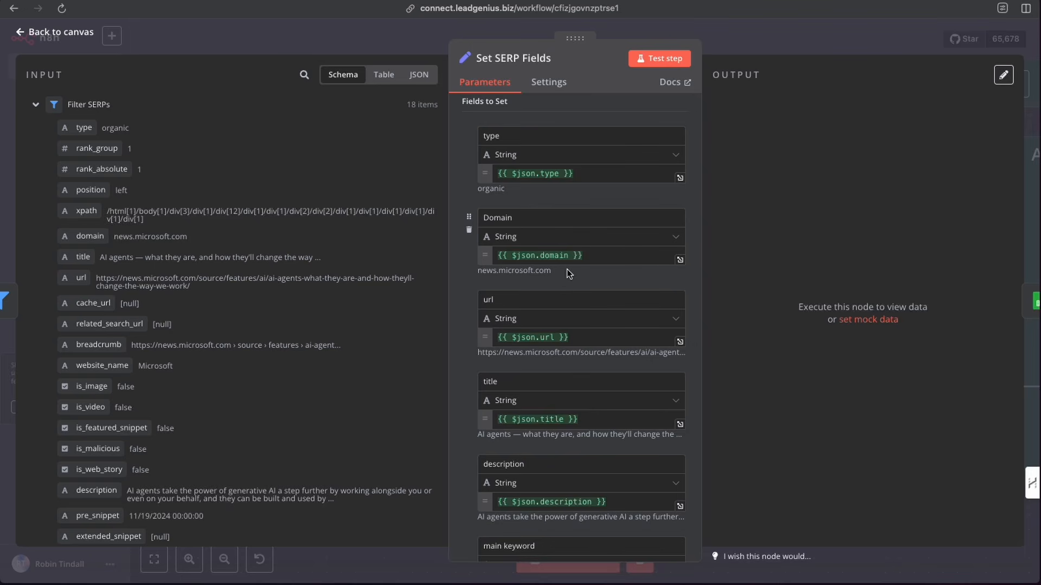
scroll(570, 274, up, 1)
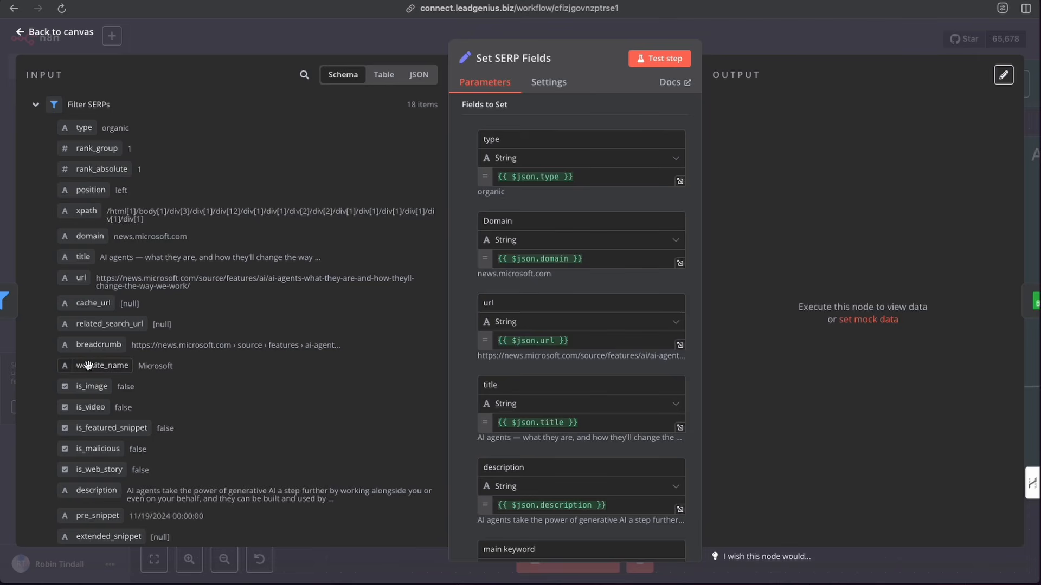
scroll(86, 364, down, 1)
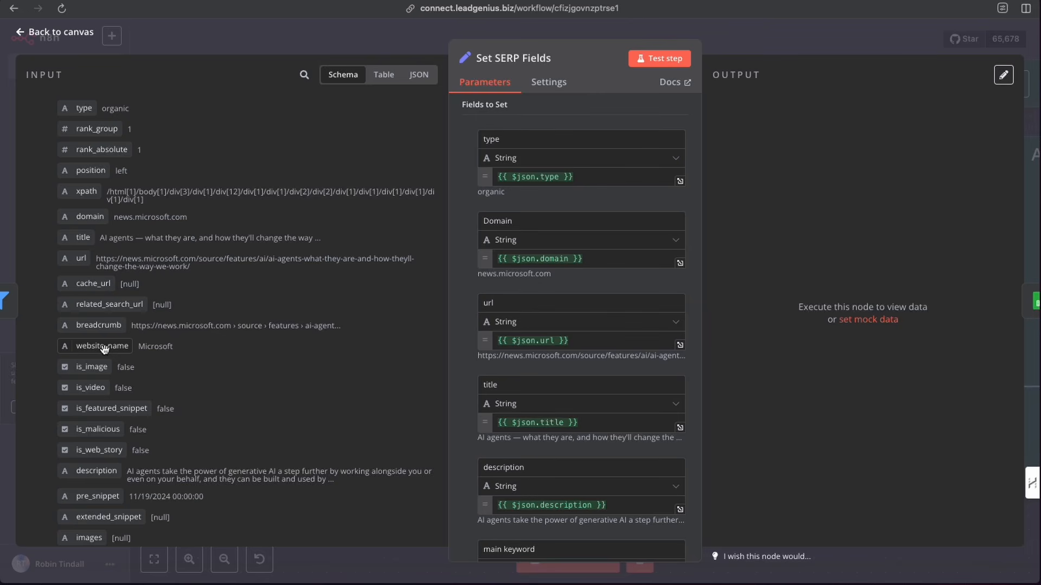
scroll(91, 271, up, 1)
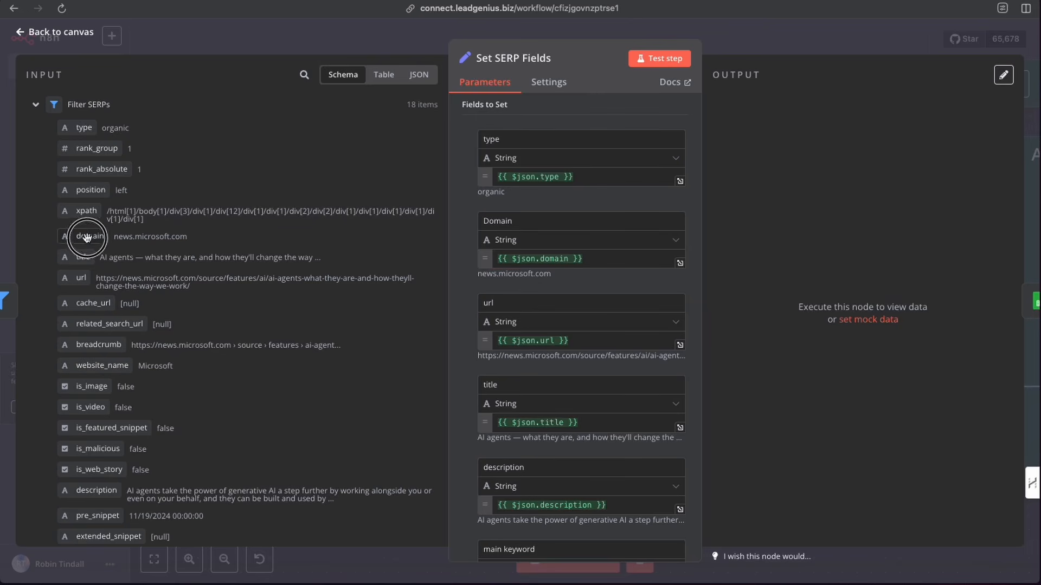
scroll(622, 323, down, 1)
scroll(621, 322, down, 5)
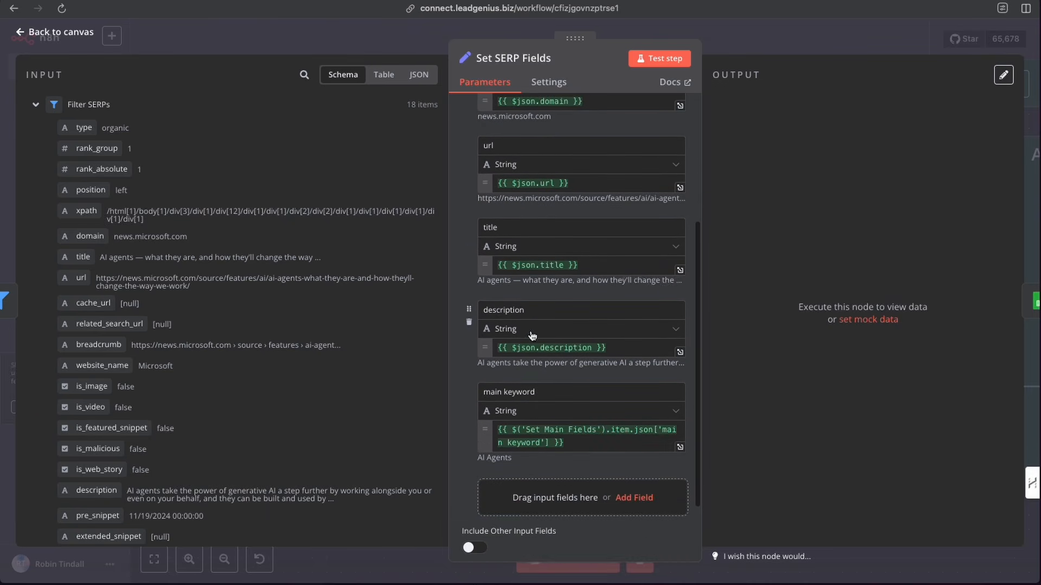
scroll(532, 336, down, 1)
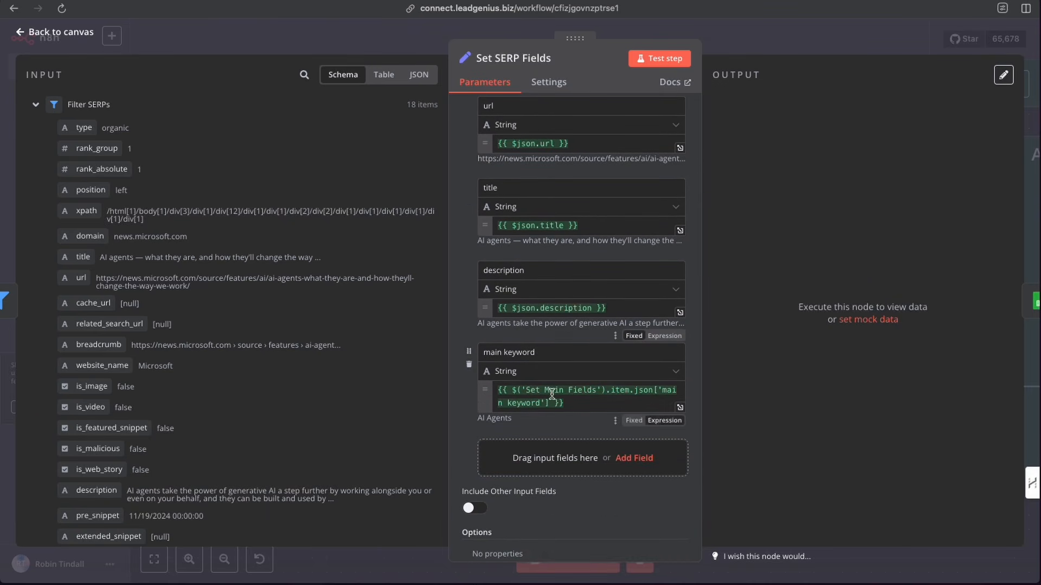
- Expand the Set Main Fields input data and test the Set SERP Fields node, then return to the canvas
click(36, 106)
click(36, 129)
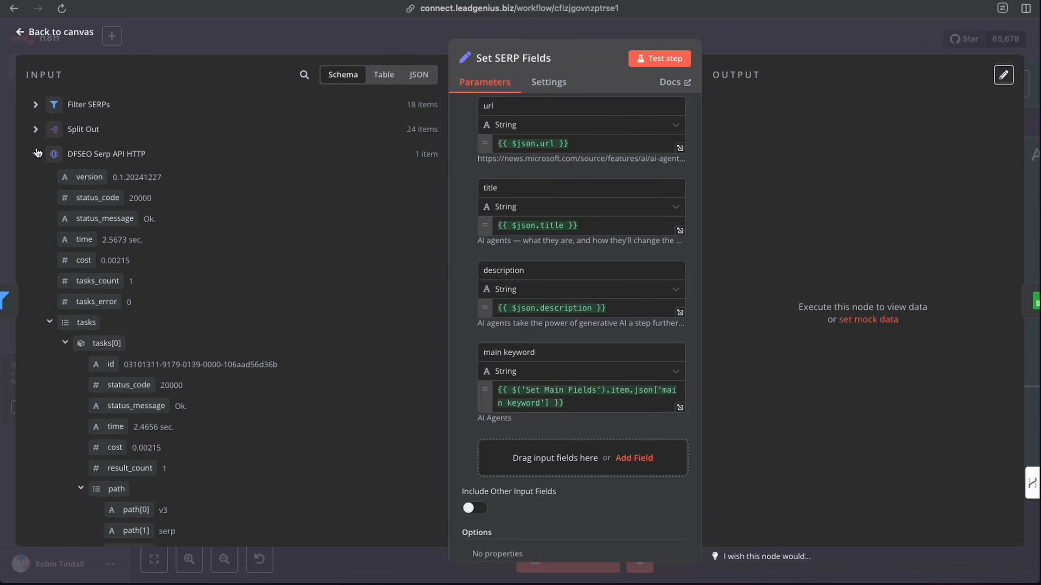
click(37, 153)
mouse_move(82, 201)
mouse_down()
mouse_move(390, 365)
mouse_move(88, 227)
mouse_move(84, 205)
mouse_up()
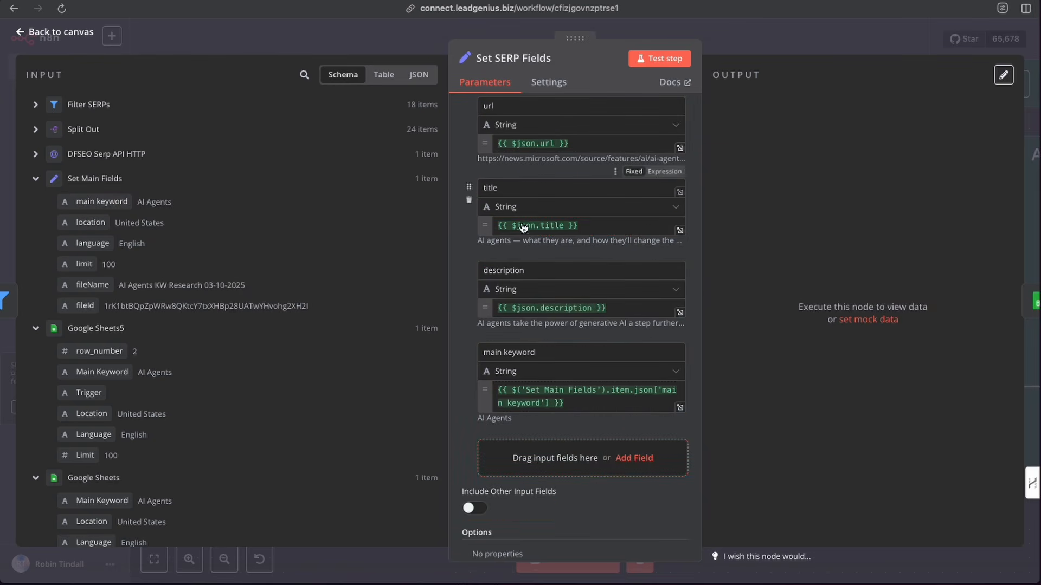
click(662, 60)
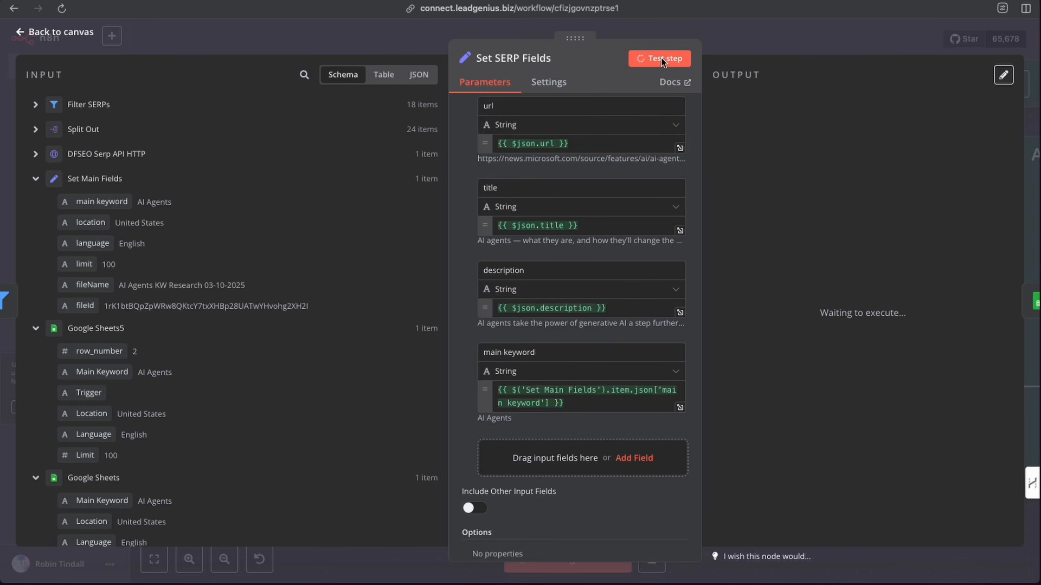
click(718, 49)
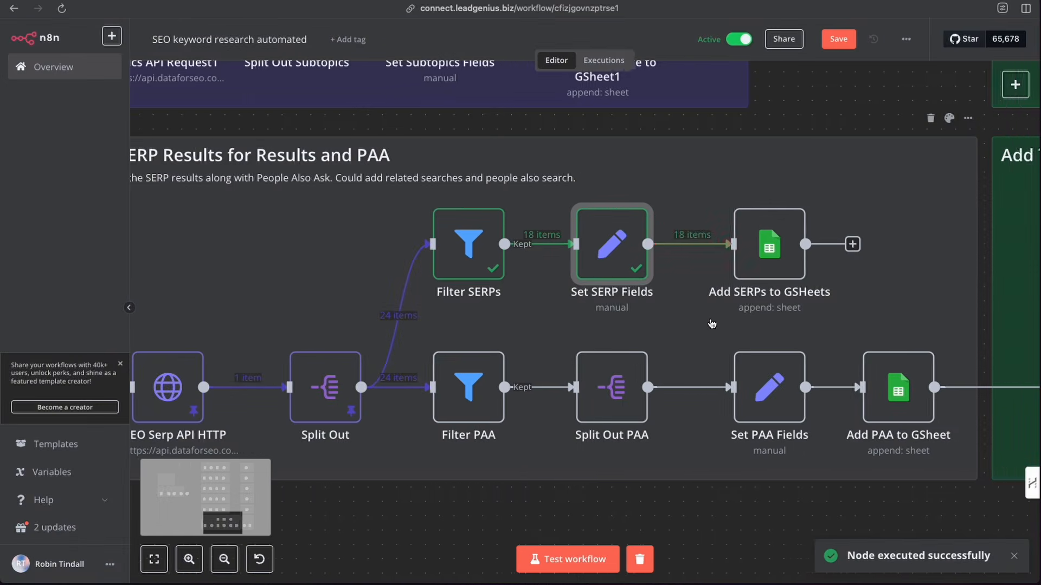
- Open the Add SERPs to GSHeets node and compare its column mapping with the headers of the SERP sheet in the spreadsheet
scroll(712, 324, right, 5)
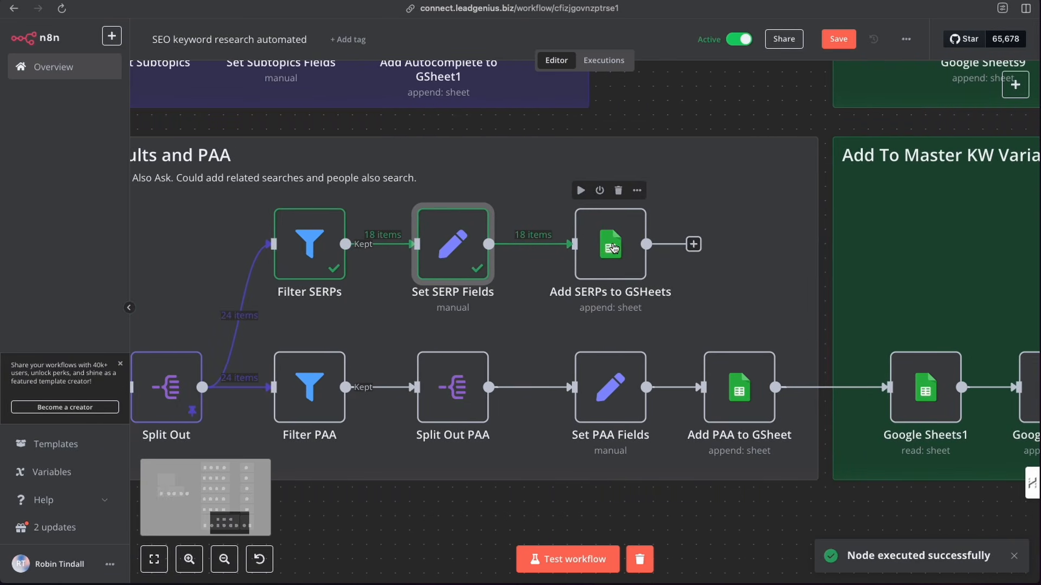
double_click(614, 248)
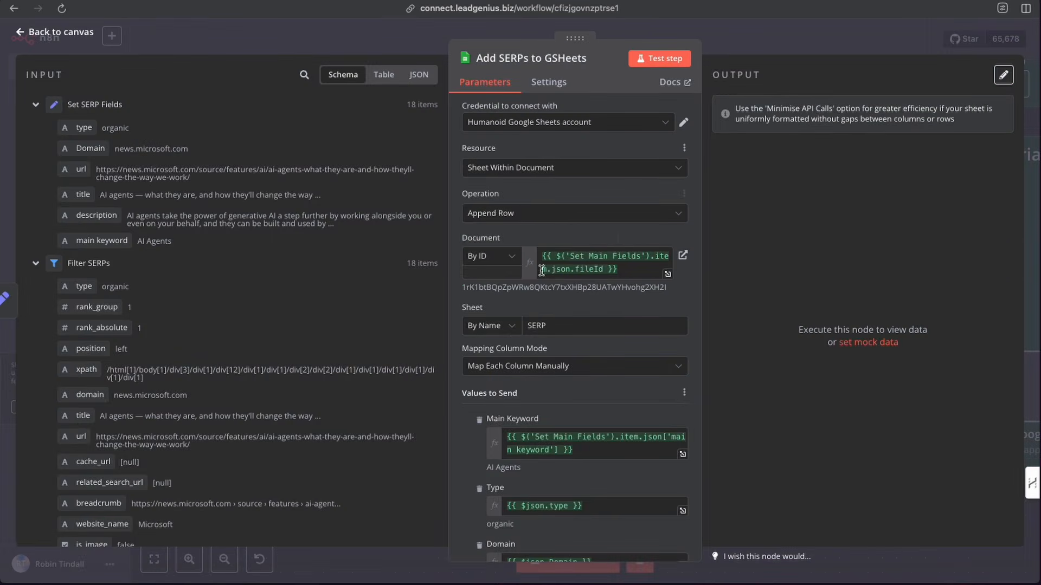
scroll(566, 244, down, 5)
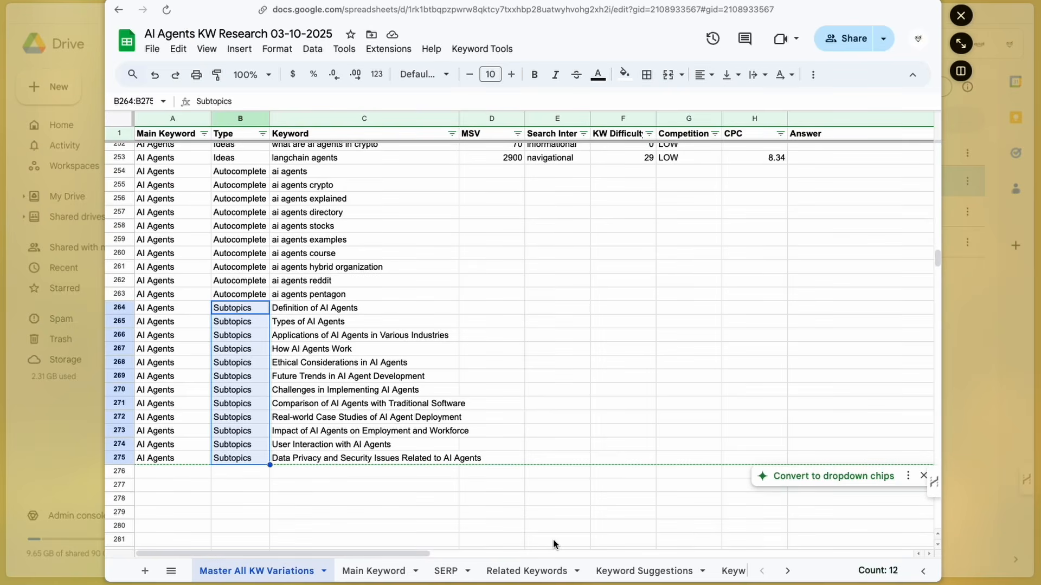
scroll(674, 574, right, 6)
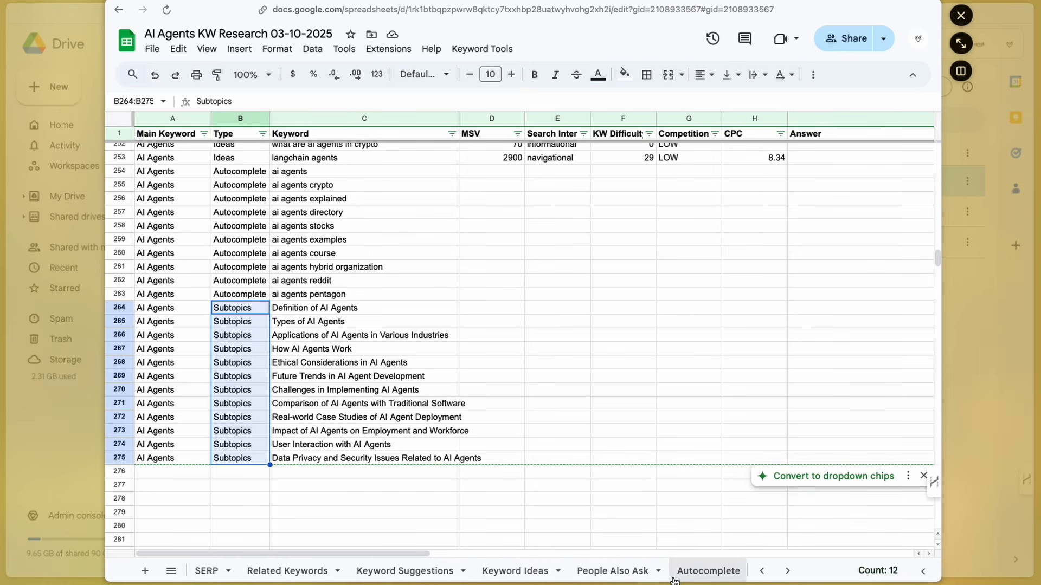
scroll(650, 572, left, 6)
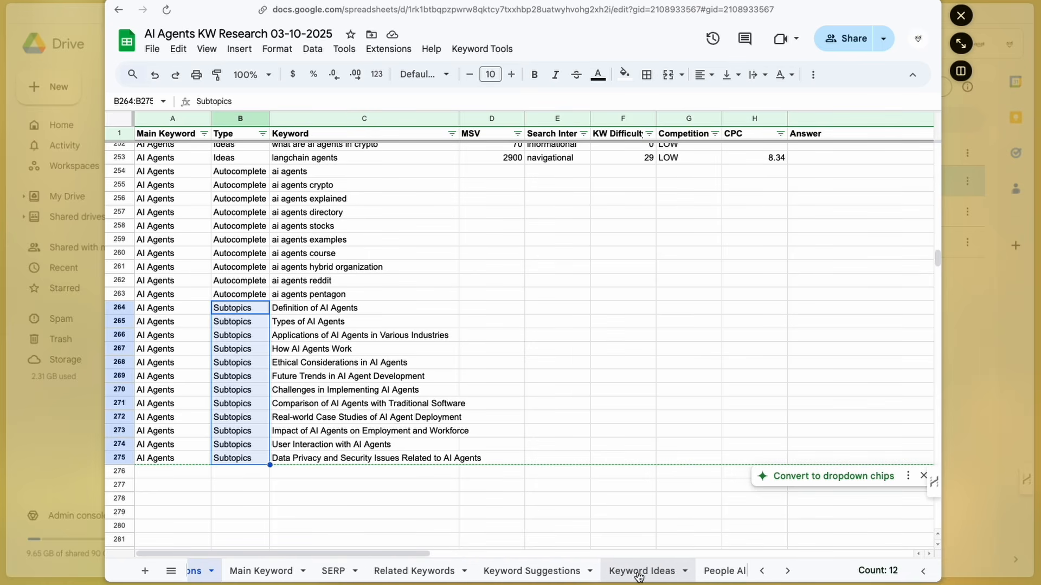
click(446, 572)
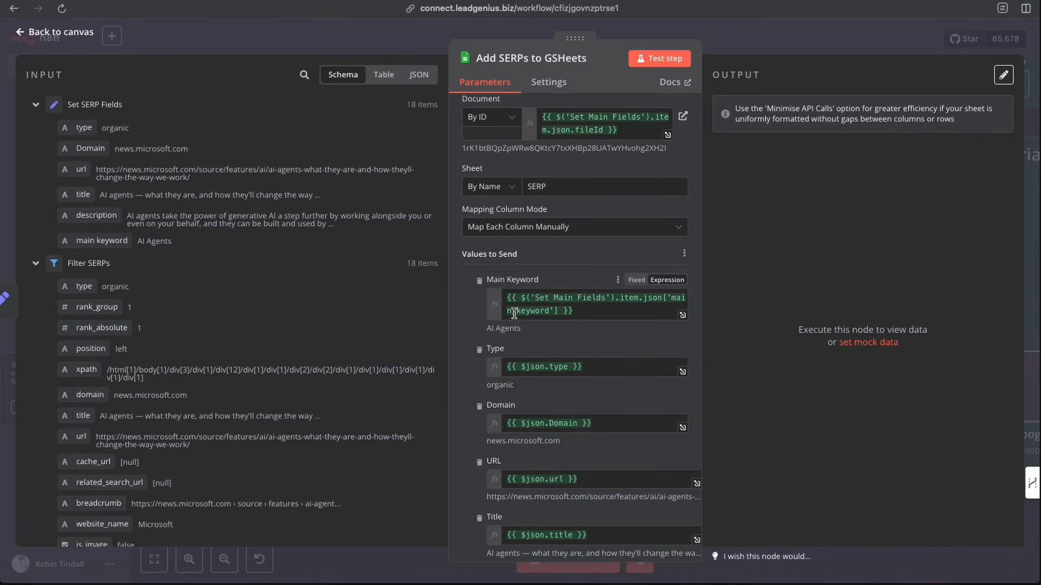
scroll(514, 314, down, 2)
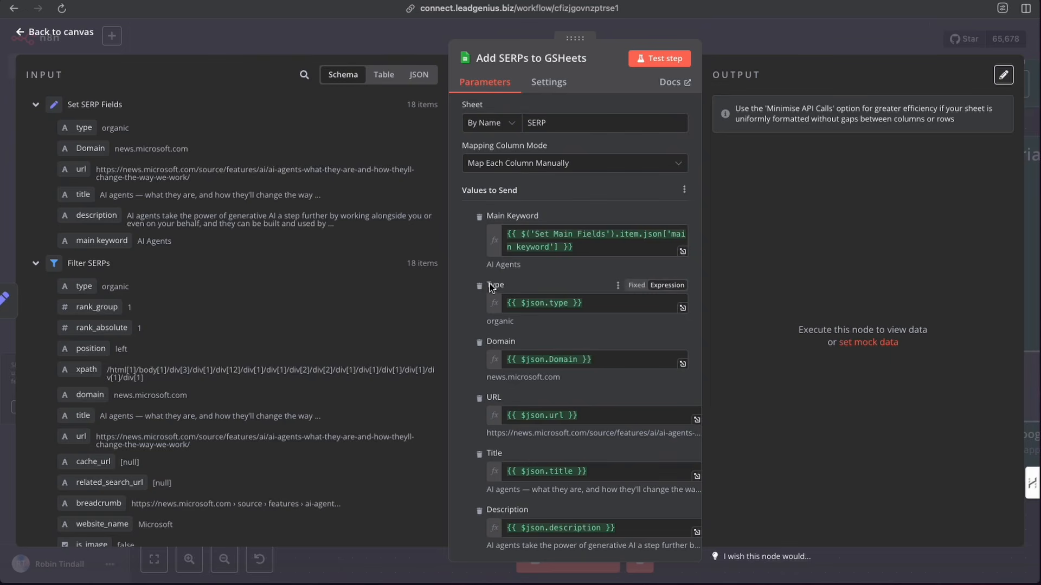
scroll(513, 416, down, 3)
scroll(513, 412, down, 1)
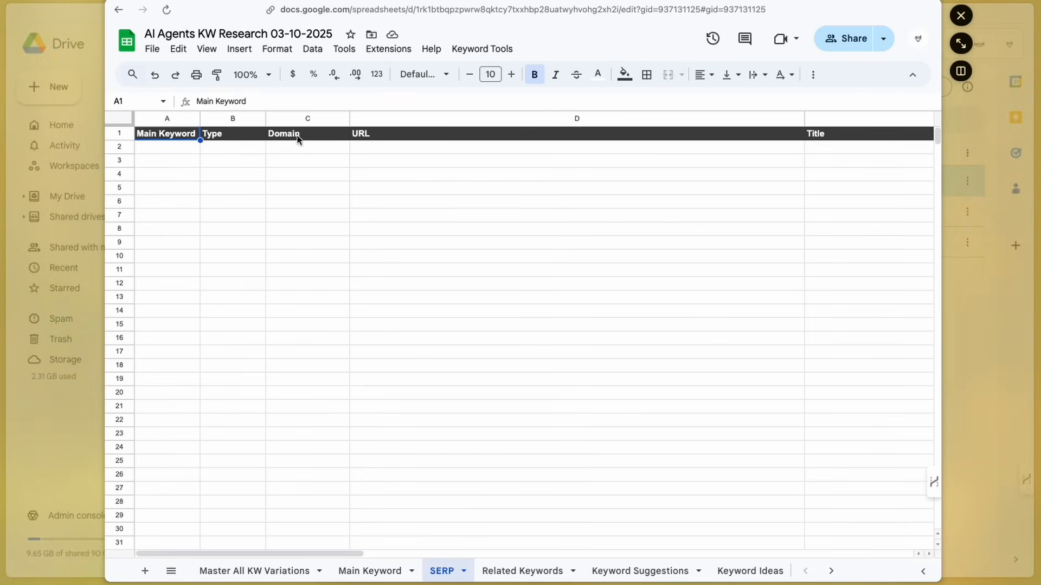
scroll(743, 187, right, 10)
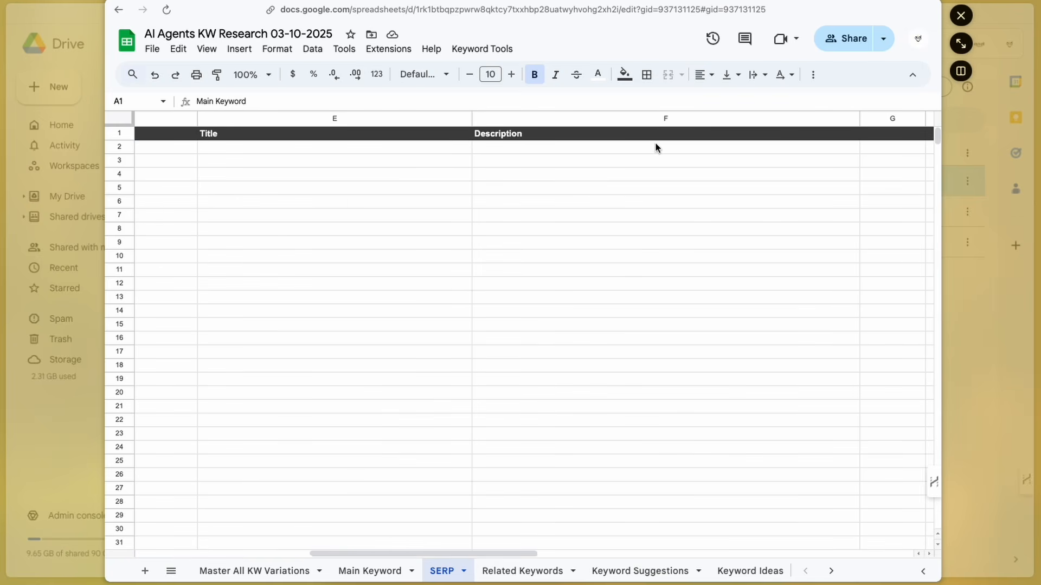
scroll(656, 147, left, 10)
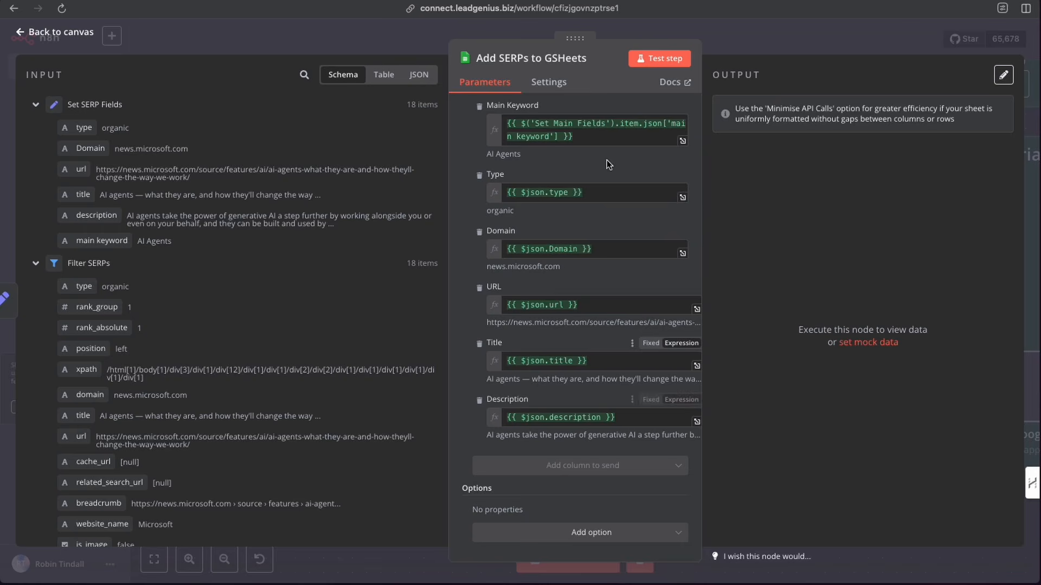
- Test the Add SERPs to GSHeets node to append the SERP results to the SERP sheet, then close it
click(662, 64)
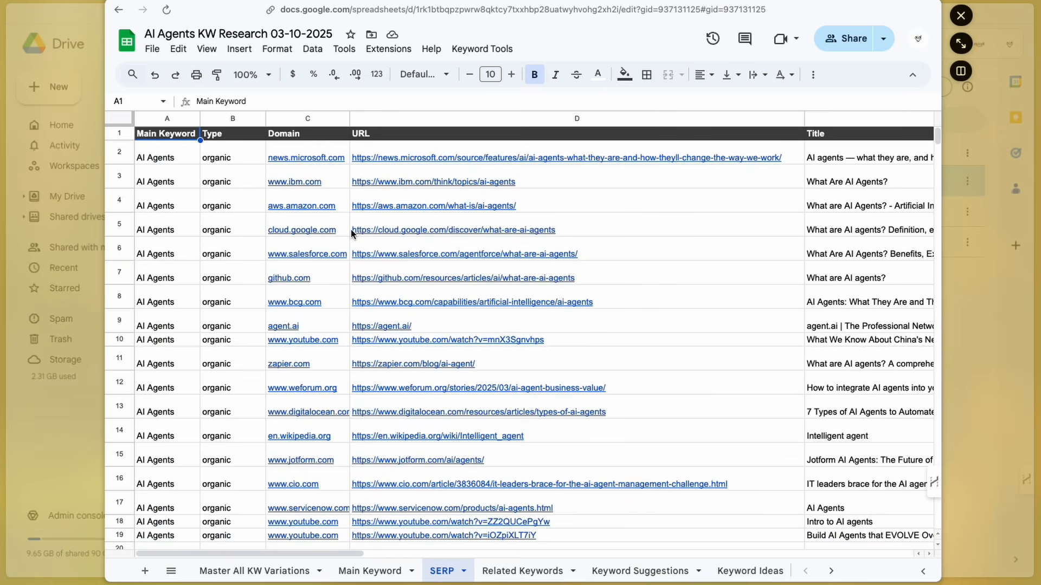
mouse_move(507, 465)
mouse_move(485, 280)
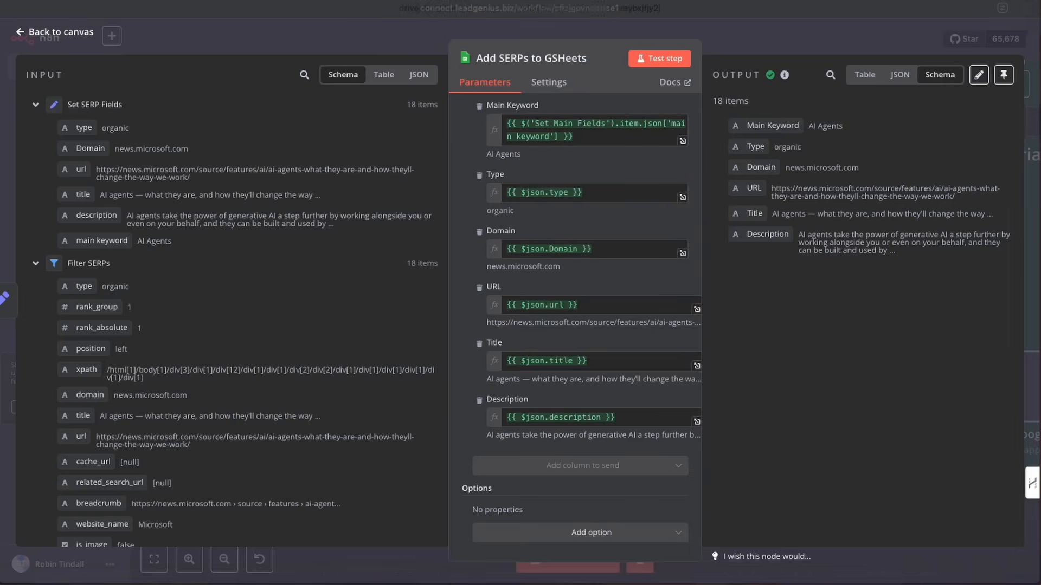
click(735, 45)
- Test the Filter PAA node on the workflow canvas
mouse_move(312, 409)
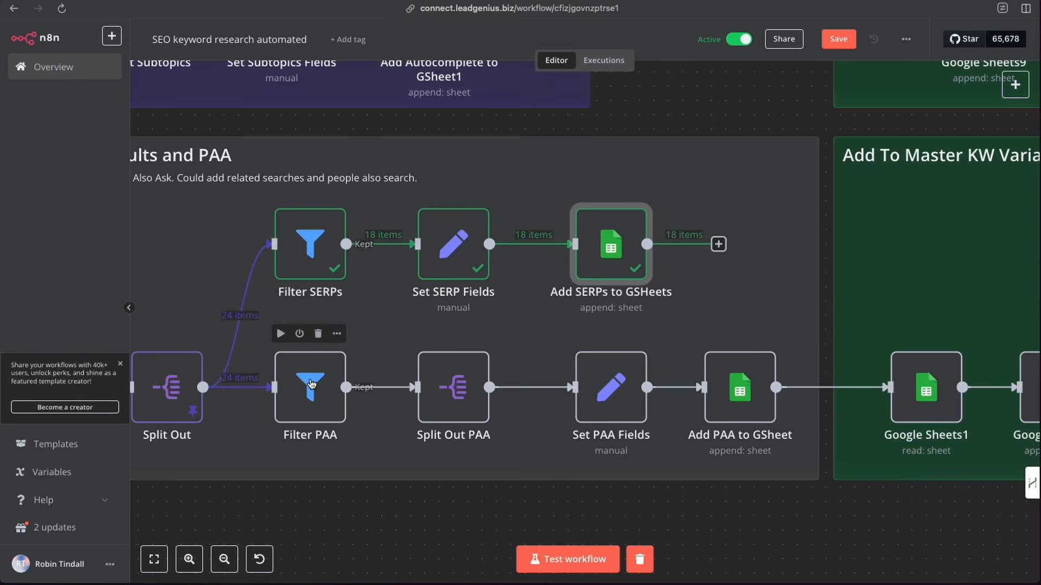
click(280, 334)
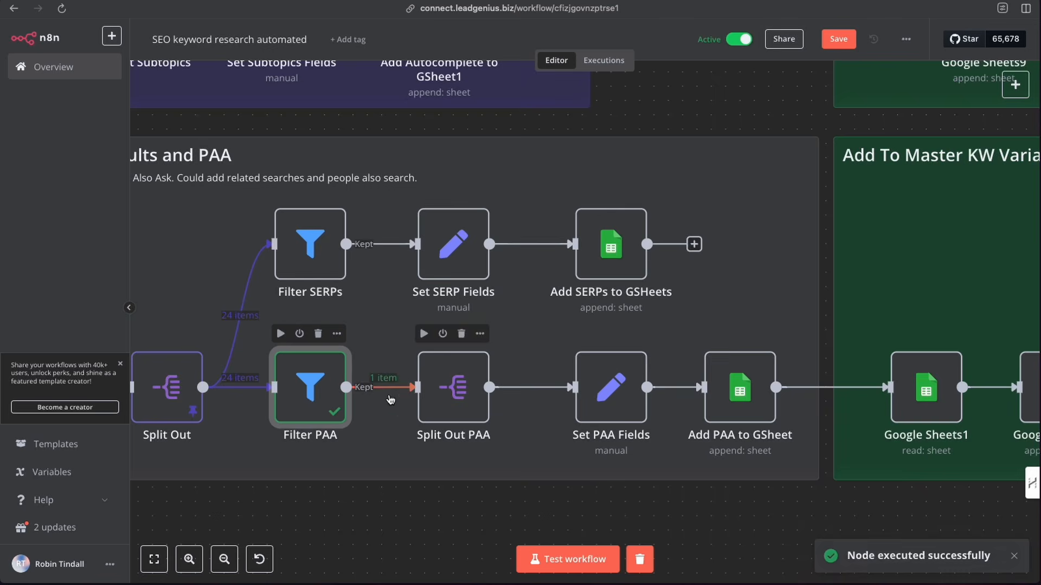
- Open Split Out PAA, review the nested items input, map the items array as the field to split out, and test the step
double_click(455, 386)
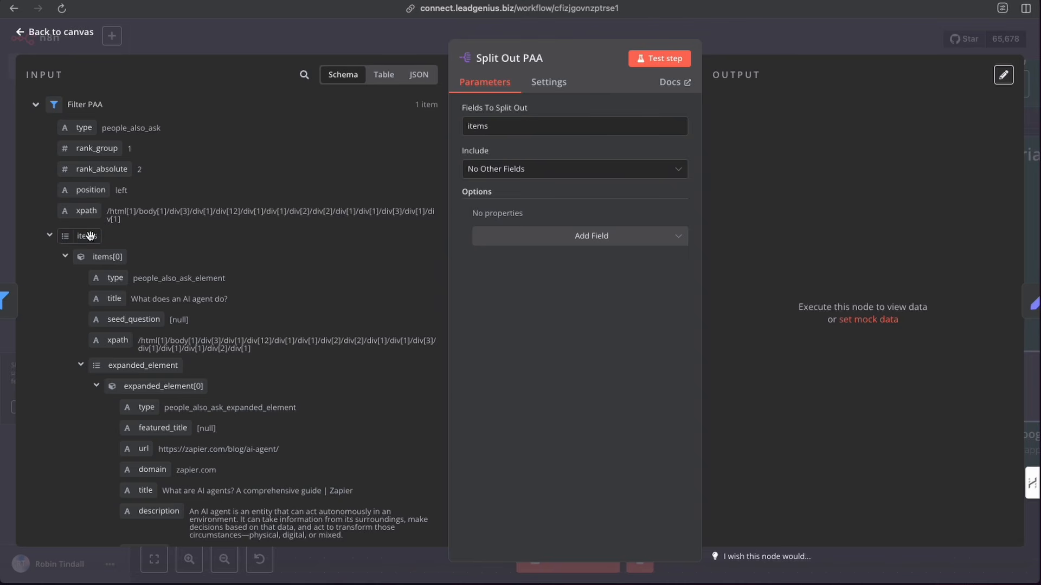
scroll(166, 340, down, 4)
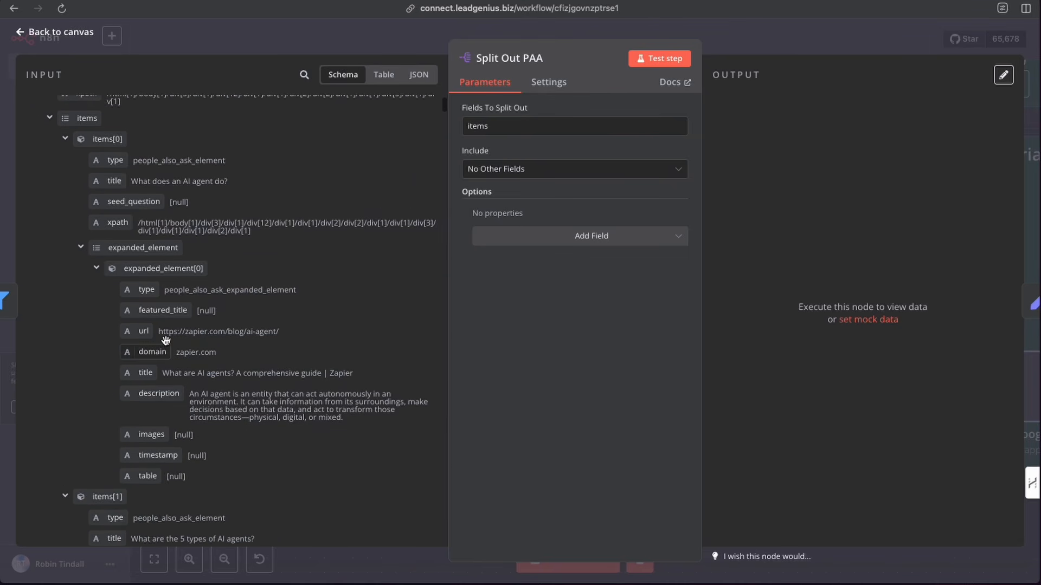
scroll(174, 395, down, 4)
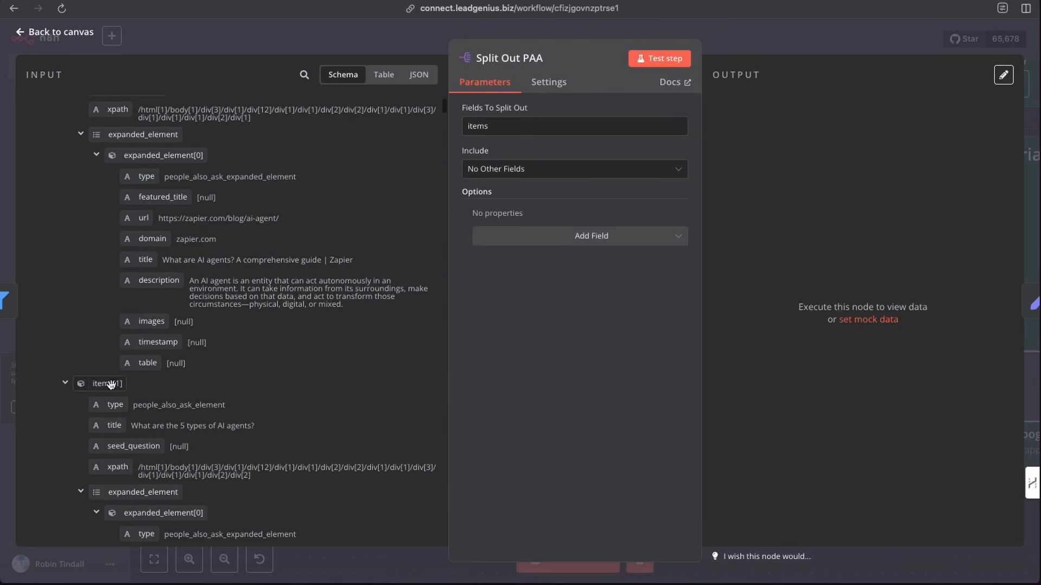
scroll(173, 395, down, 10)
scroll(174, 394, down, 3)
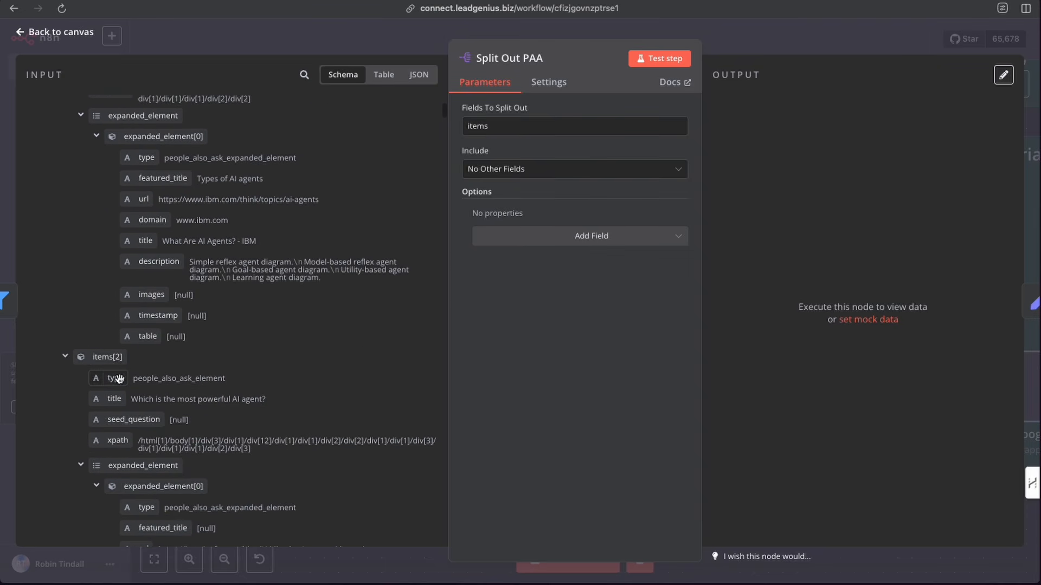
scroll(120, 367, down, 2)
scroll(121, 367, up, 4)
scroll(121, 366, up, 12)
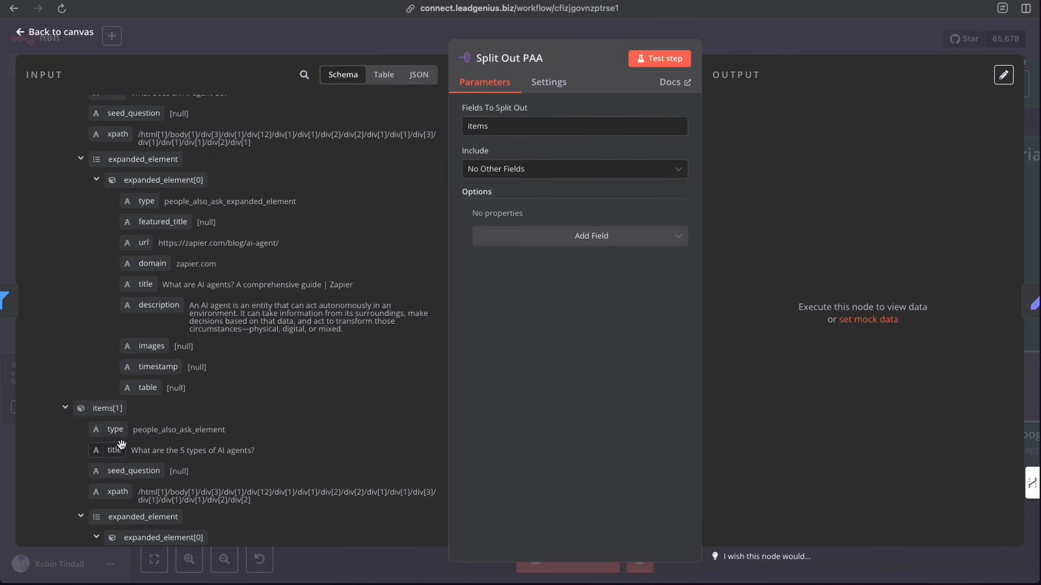
scroll(108, 374, up, 7)
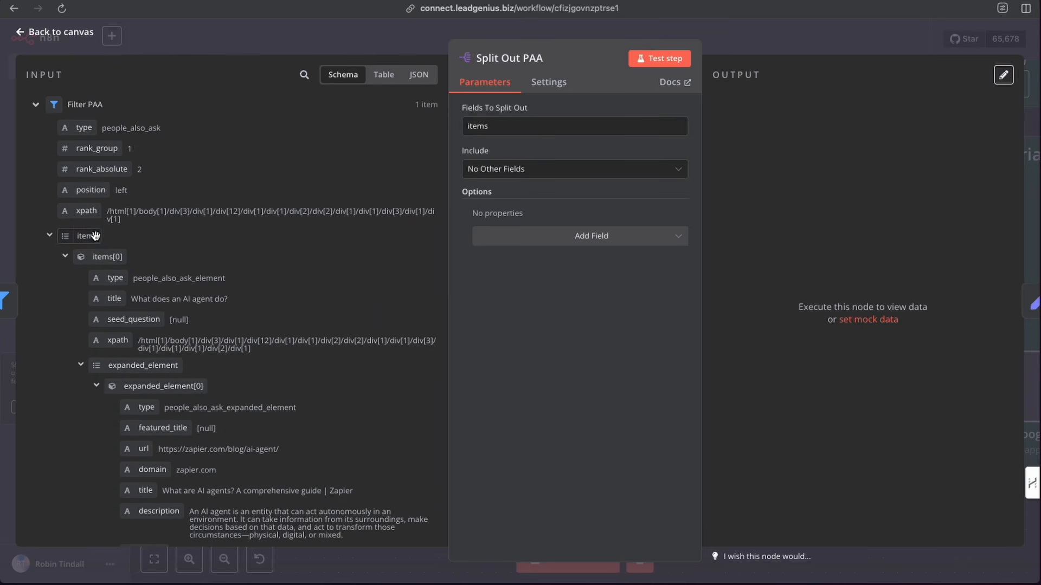
drag(84, 236, 492, 128)
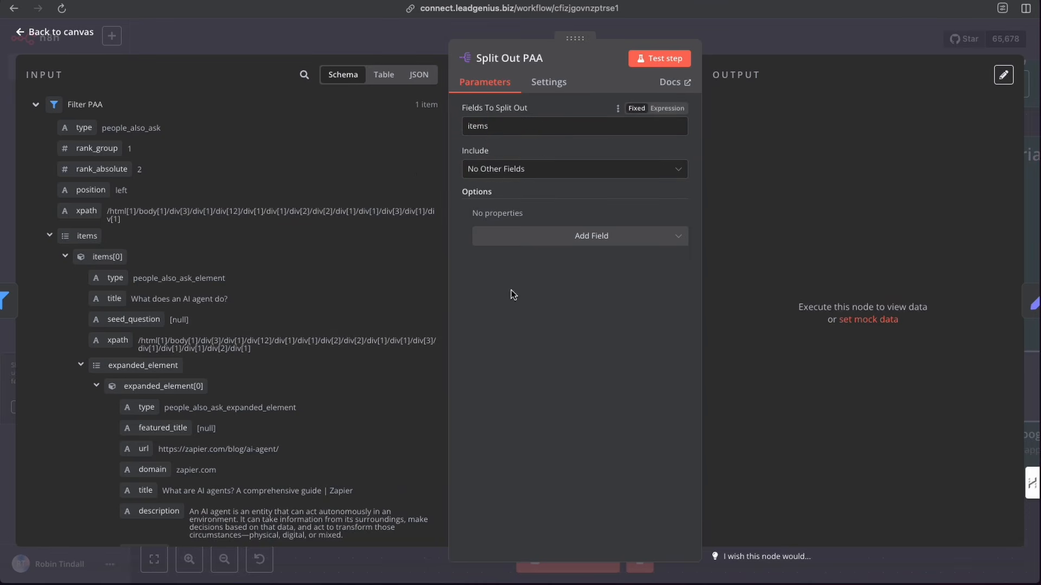
click(657, 61)
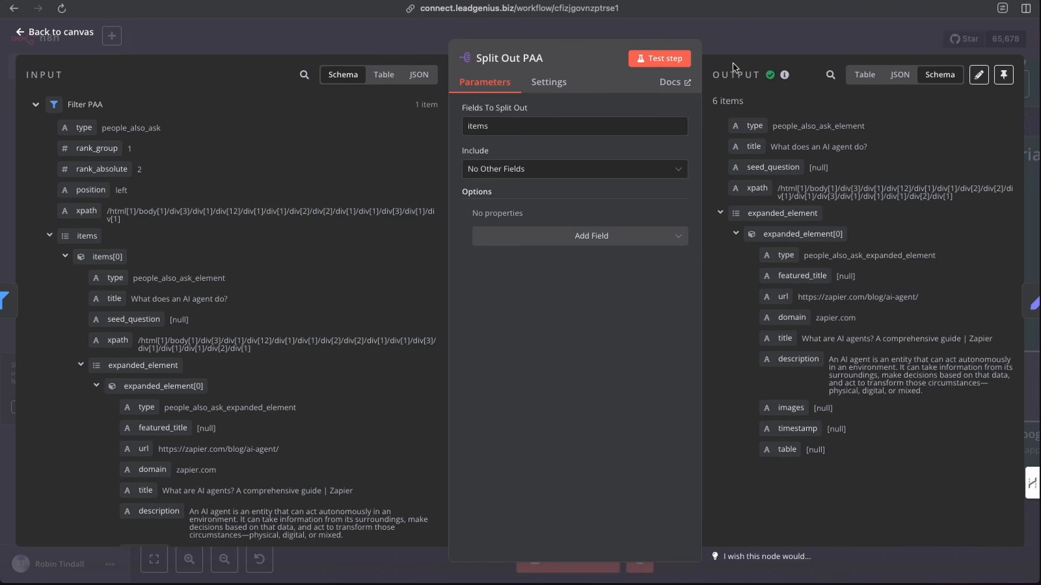
- Open the Set PAA Fields node, review its type, title, description and main keyword expressions, and test it
click(732, 36)
click(615, 386)
click(614, 386)
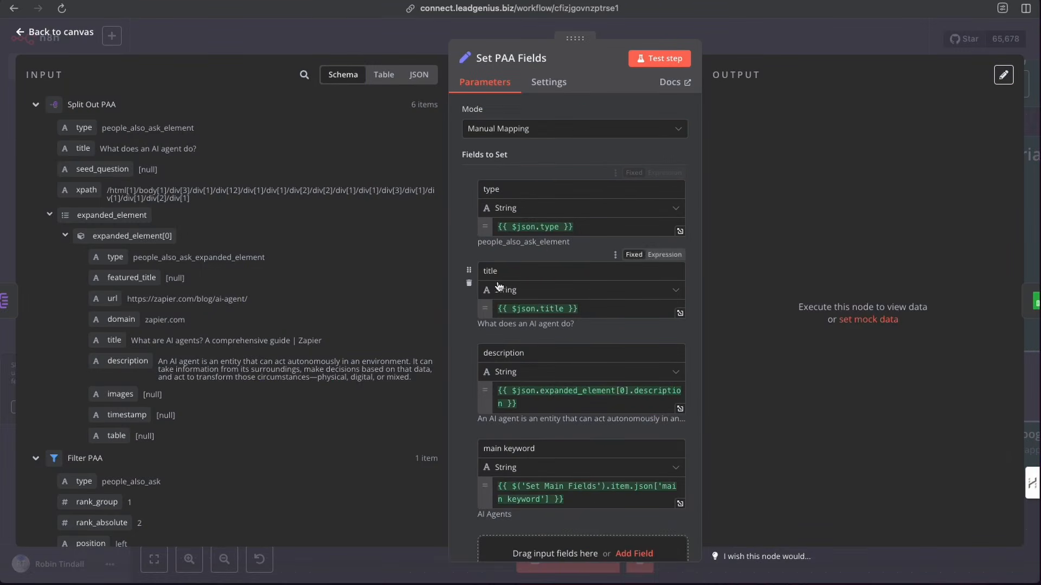
scroll(512, 301, down, 1)
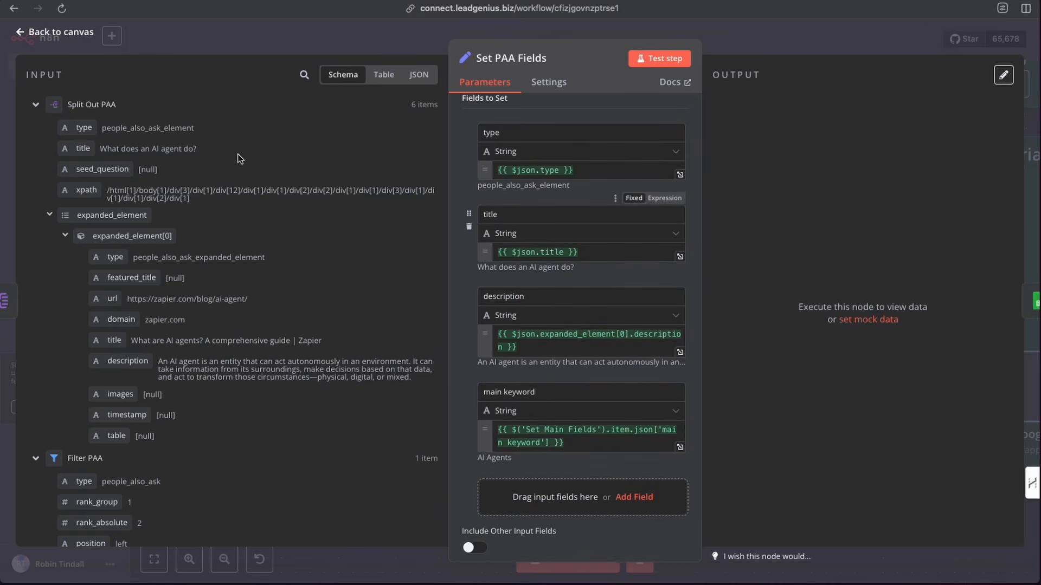
scroll(562, 327, down, 2)
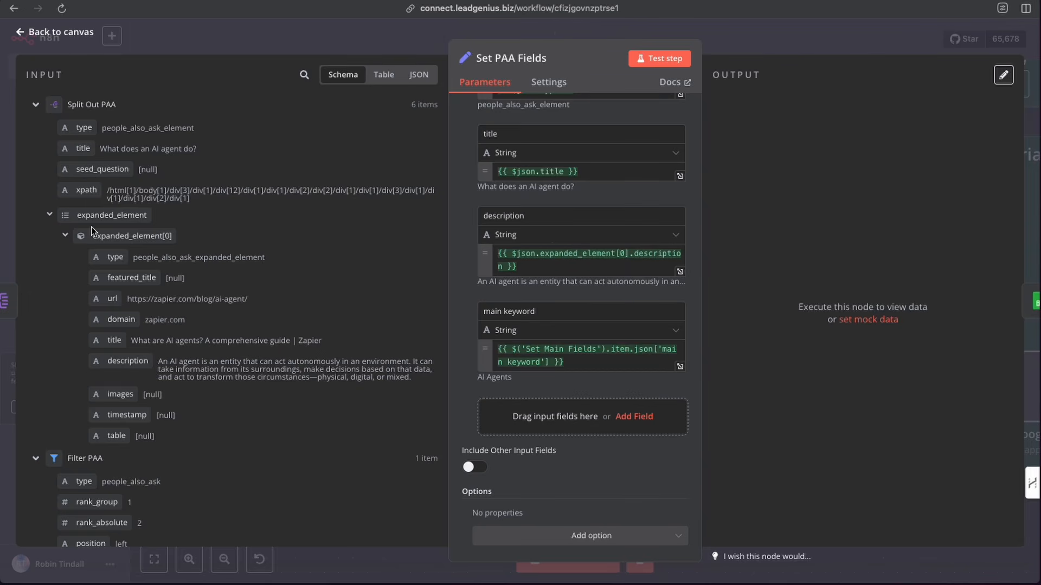
mouse_move(118, 362)
mouse_down()
mouse_move(156, 360)
mouse_move(119, 367)
mouse_up()
click(657, 60)
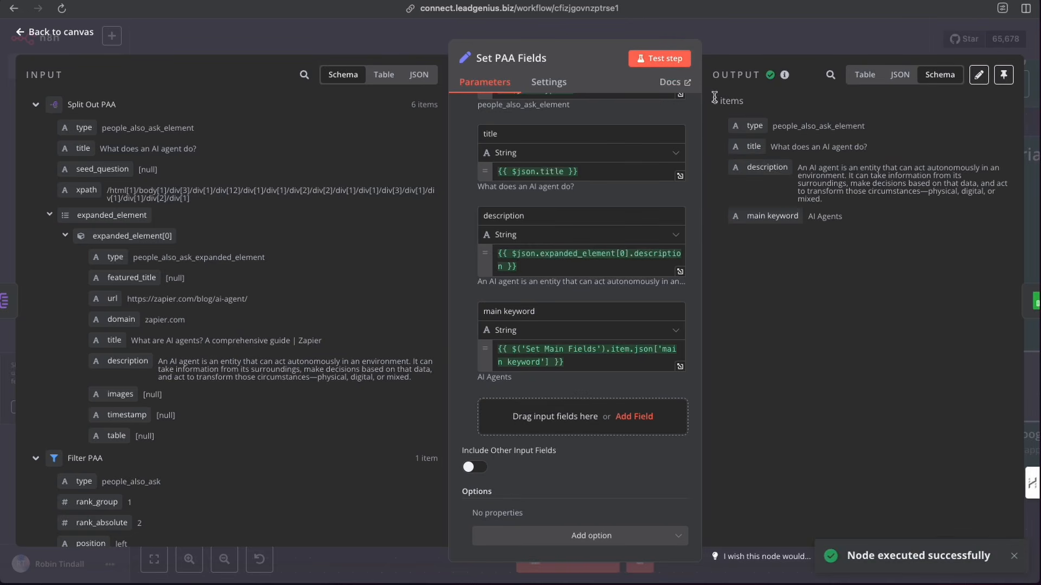
- Test the Add PAA to GSheet node to append the People Also Ask results
click(753, 40)
scroll(618, 352, right, 5)
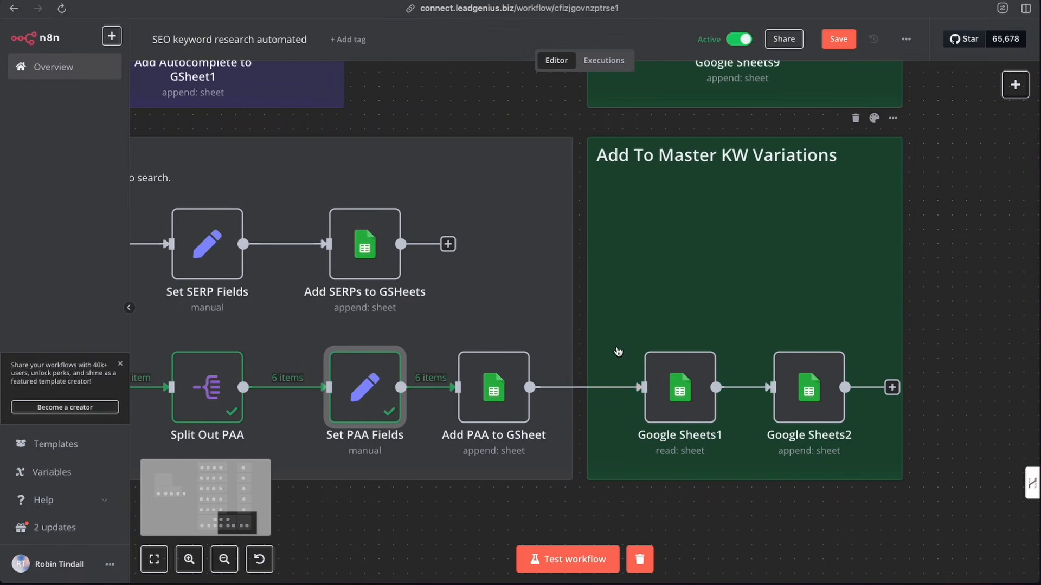
mouse_move(480, 355)
click(465, 335)
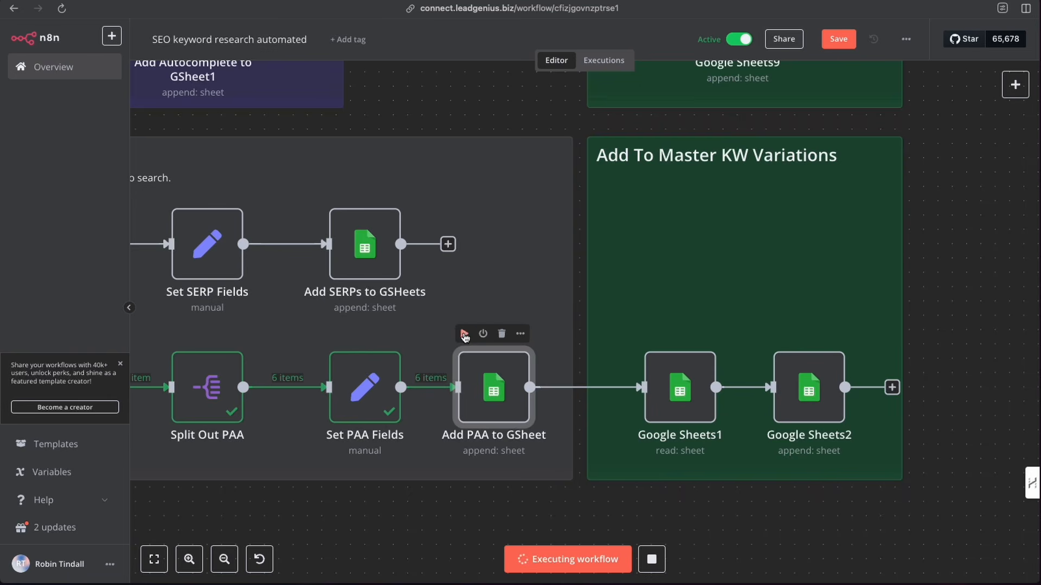
scroll(465, 337, left, 1)
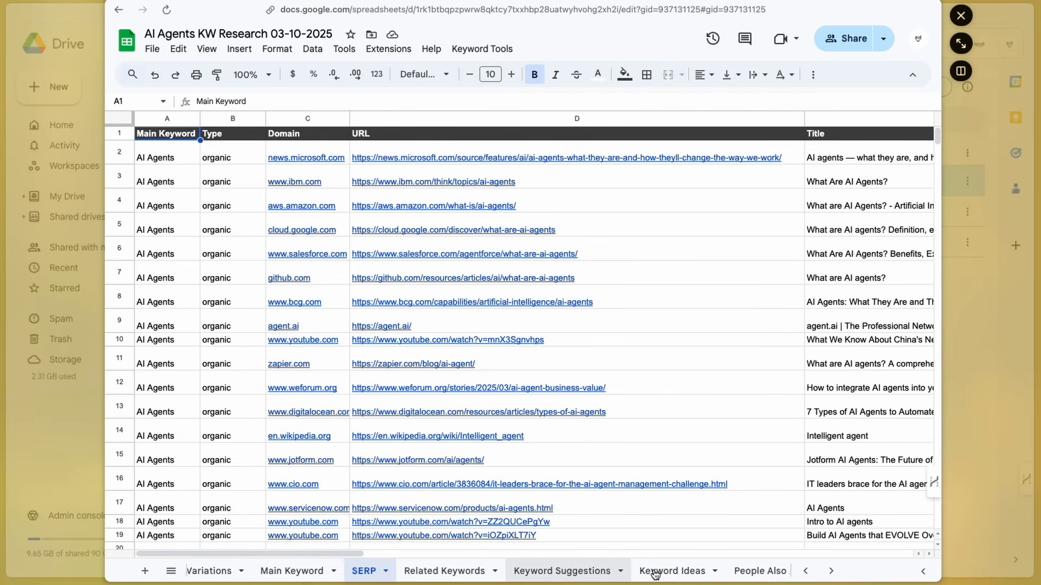
scroll(655, 574, right, 5)
click(572, 575)
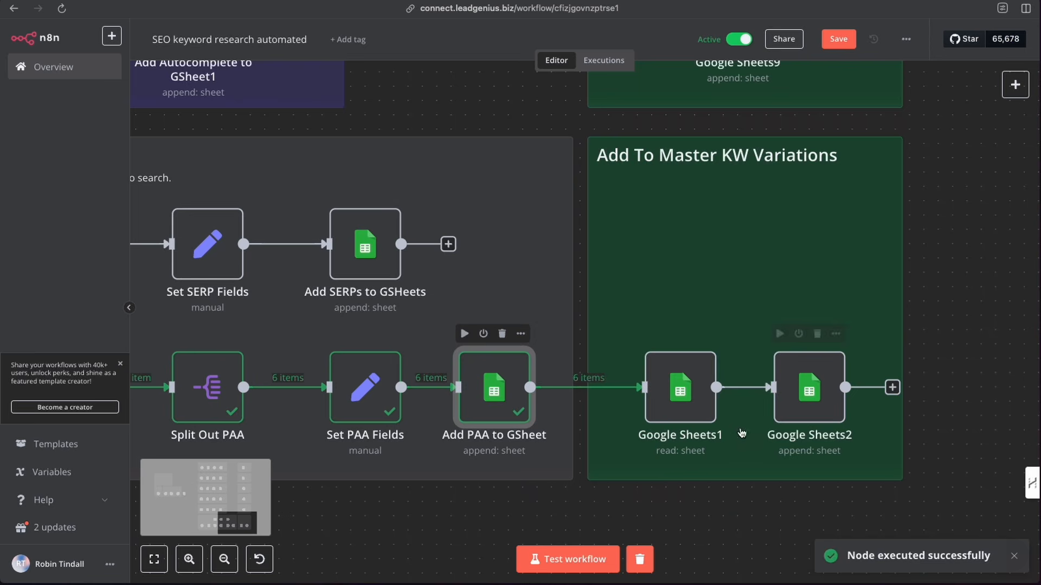
- Open Google Sheets1, test its Get Row(s) read of the People Also Ask sheet, and close it
double_click(692, 394)
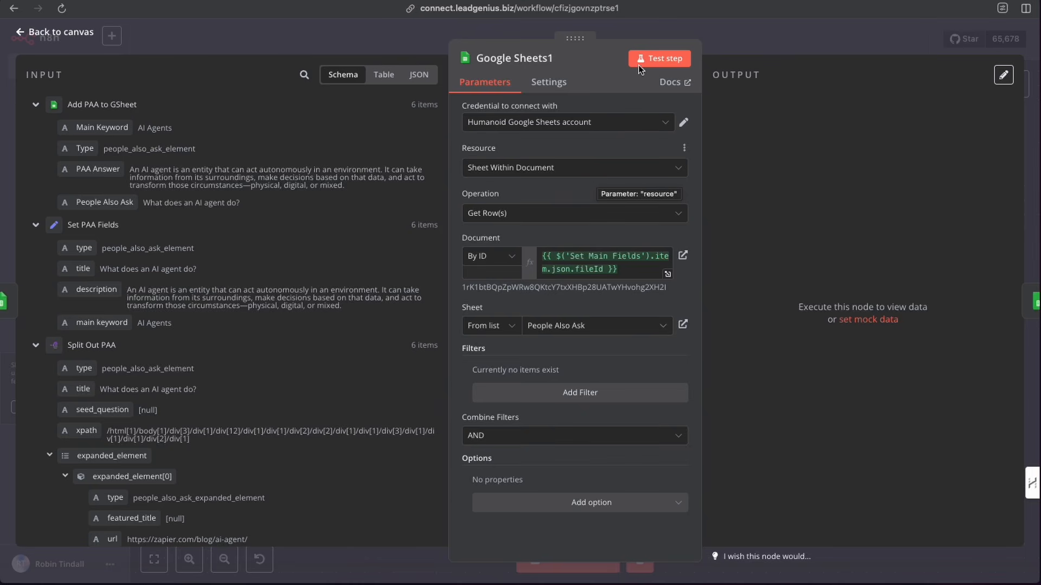
click(651, 57)
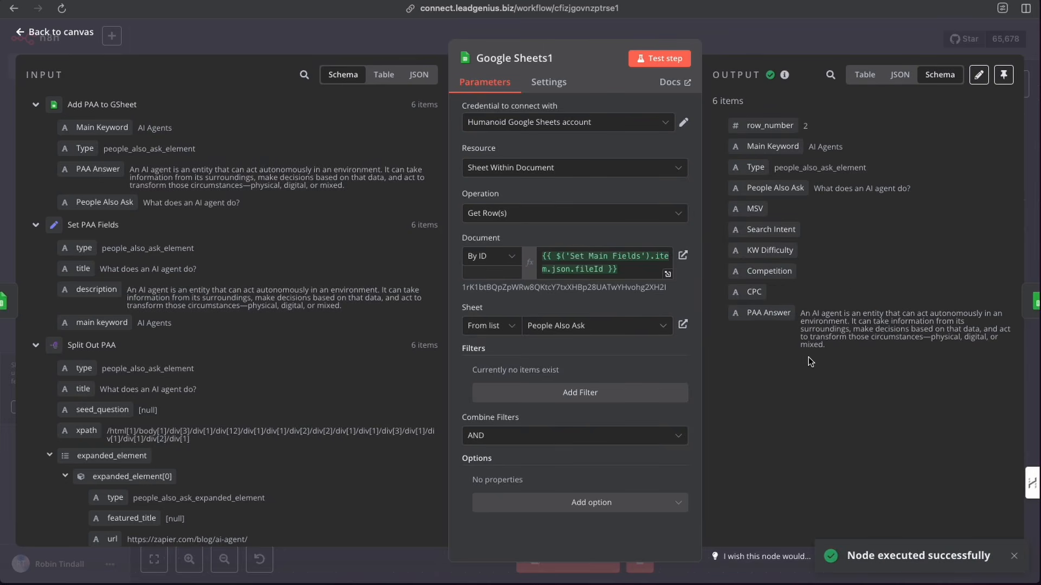
click(743, 49)
- Open Google Sheets2, review its column mapping to Master All KW Variations, and test the append
click(805, 386)
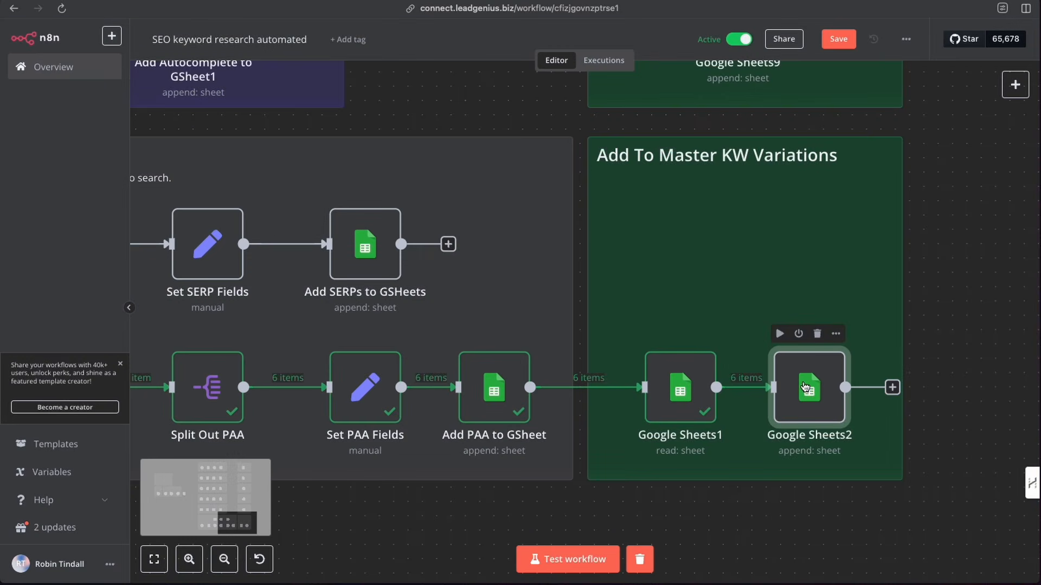
double_click(805, 387)
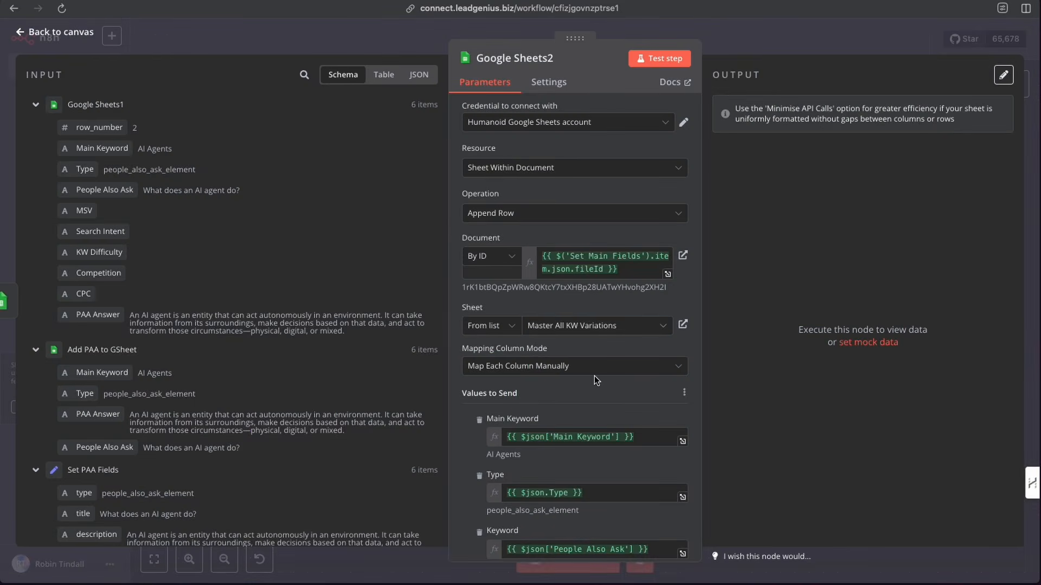
scroll(585, 464, down, 5)
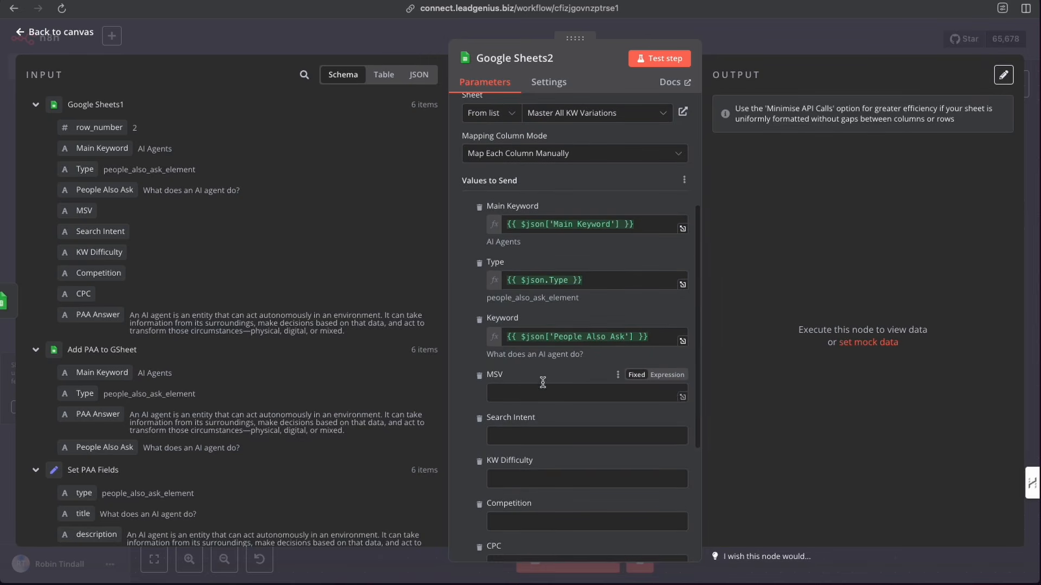
click(653, 64)
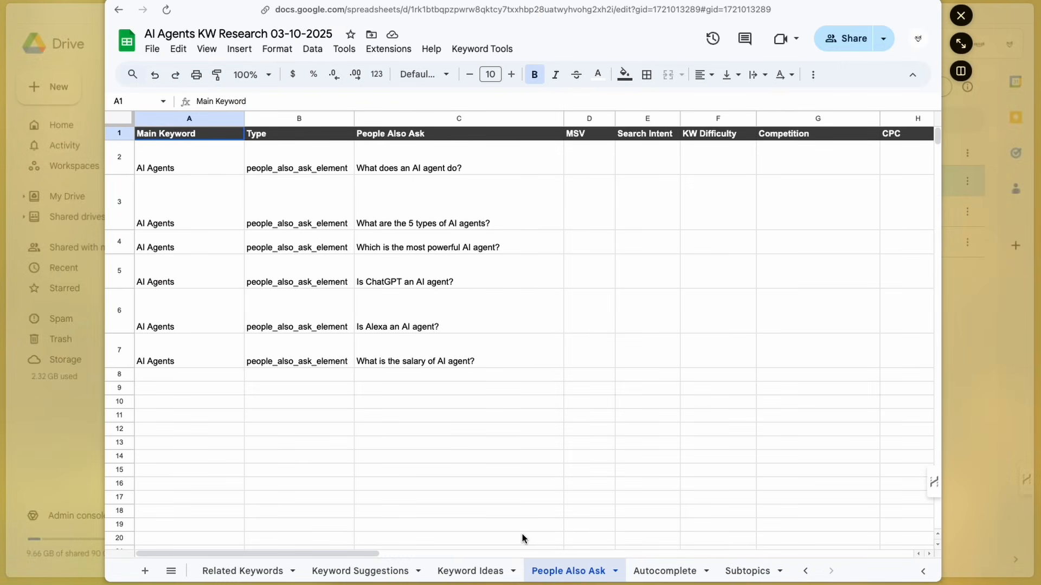
- Examine the Master All KW Variations sheet in the spreadsheet, scrolling through its keyword rows
scroll(221, 572, up, 5)
click(228, 573)
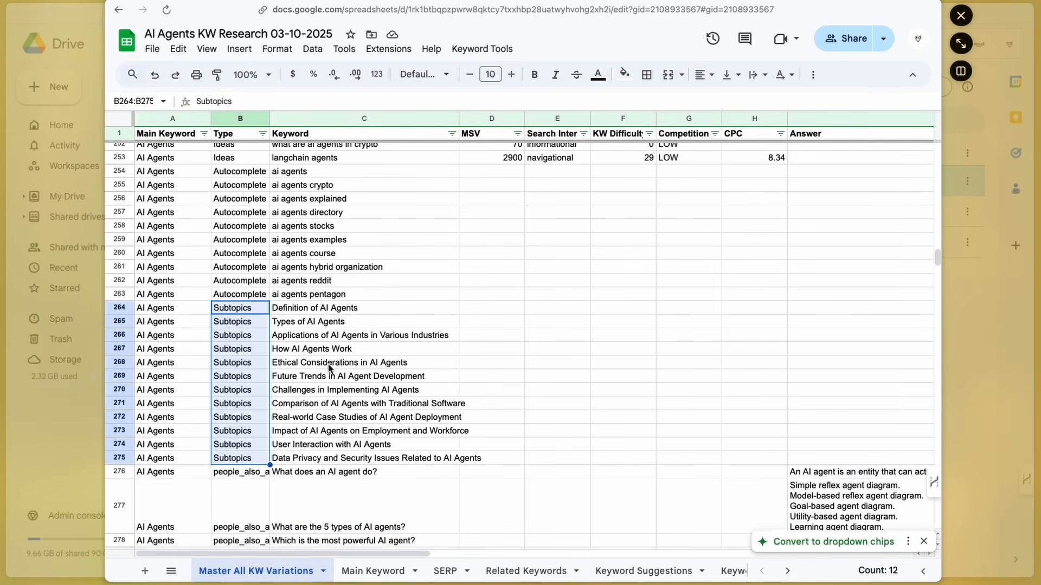
scroll(329, 368, up, 20)
scroll(323, 372, up, 20)
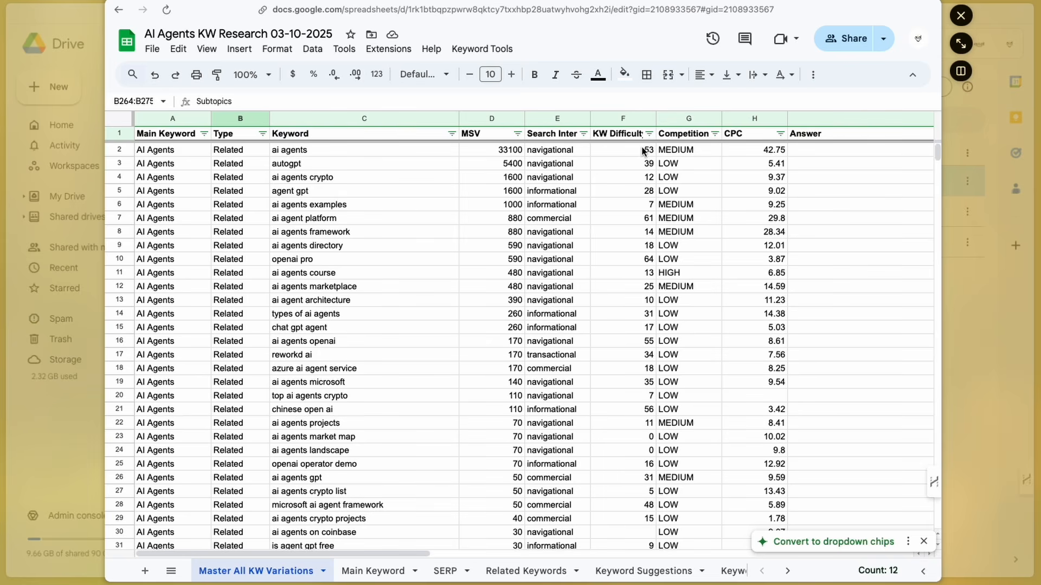
scroll(363, 368, down, 7)
scroll(364, 370, down, 2)
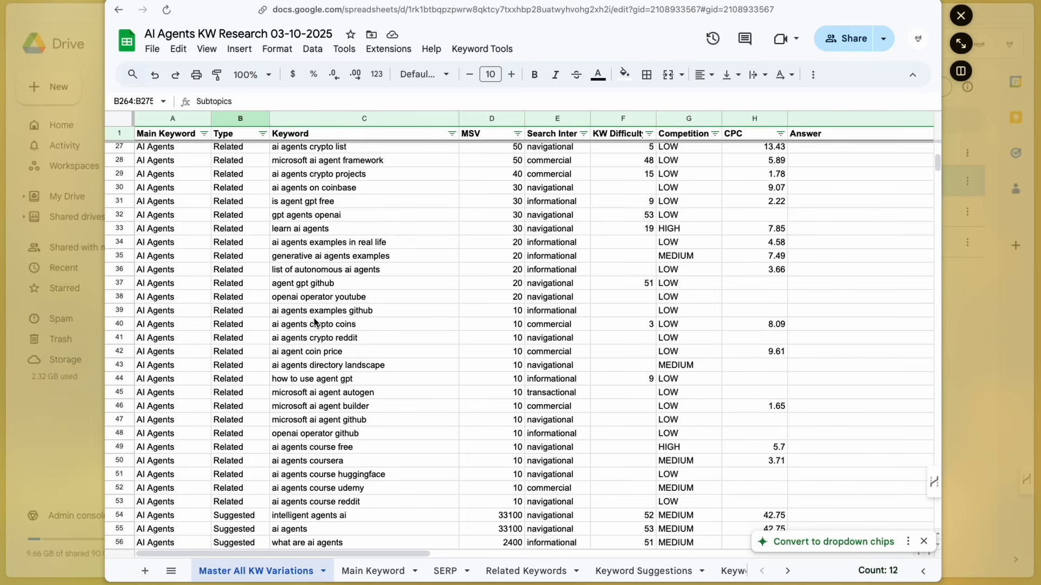
scroll(314, 322, down, 2)
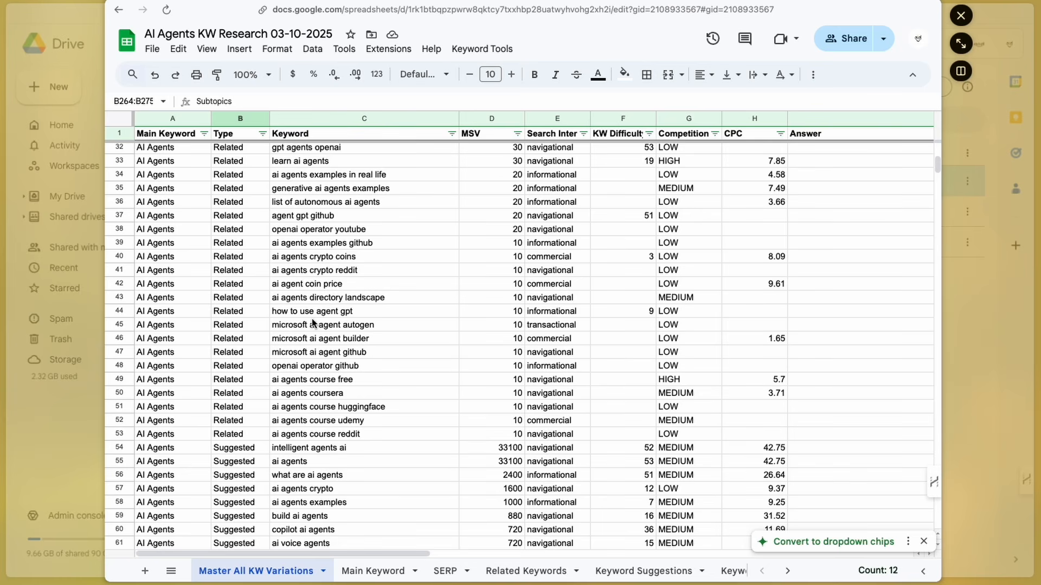
scroll(383, 284, up, 10)
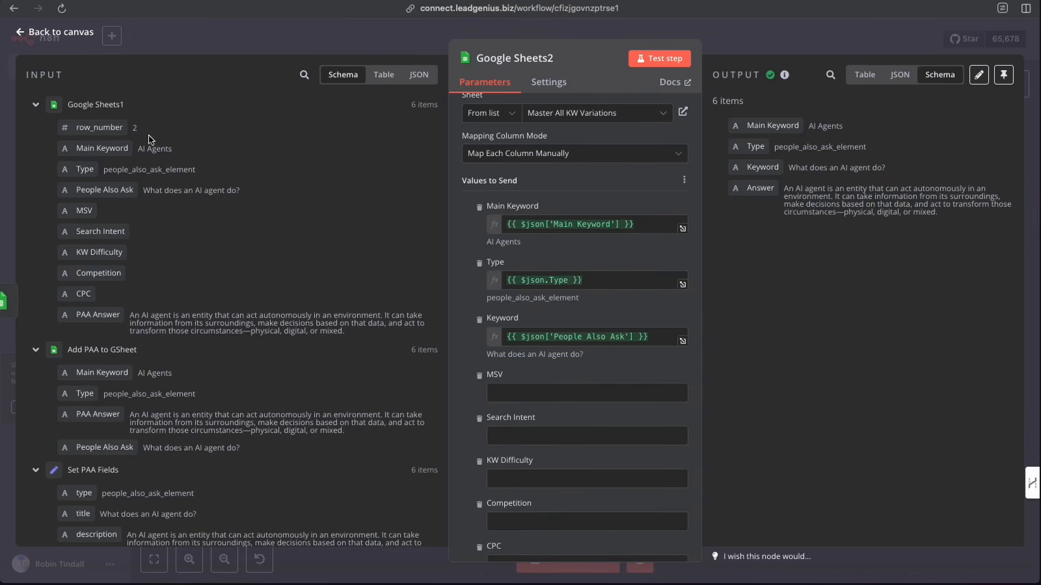
- Return to the canvas and zoom out to review the whole workflow with all its branches
click(47, 33)
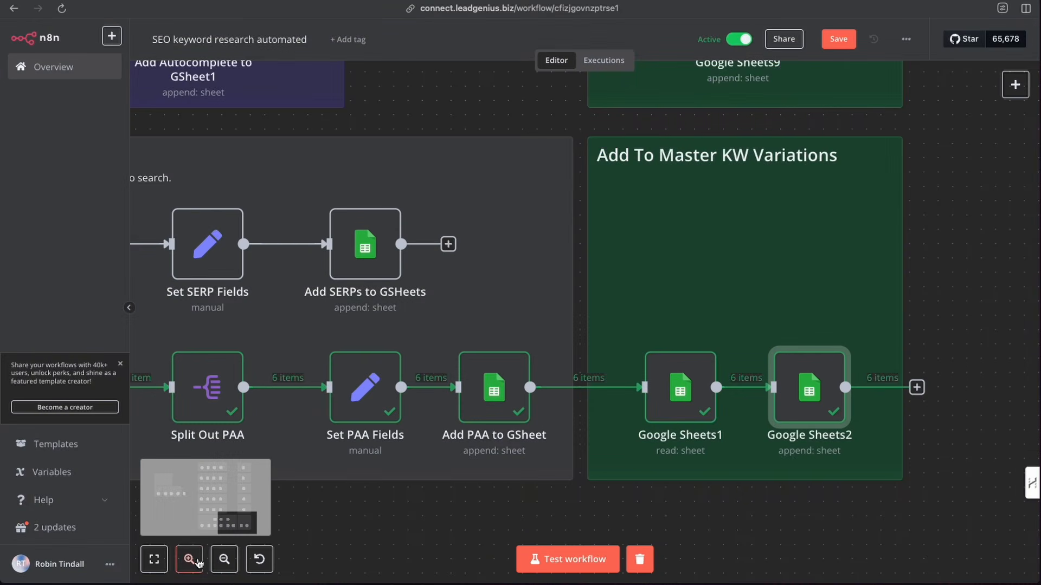
click(223, 559)
click(223, 559)
click(223, 560)
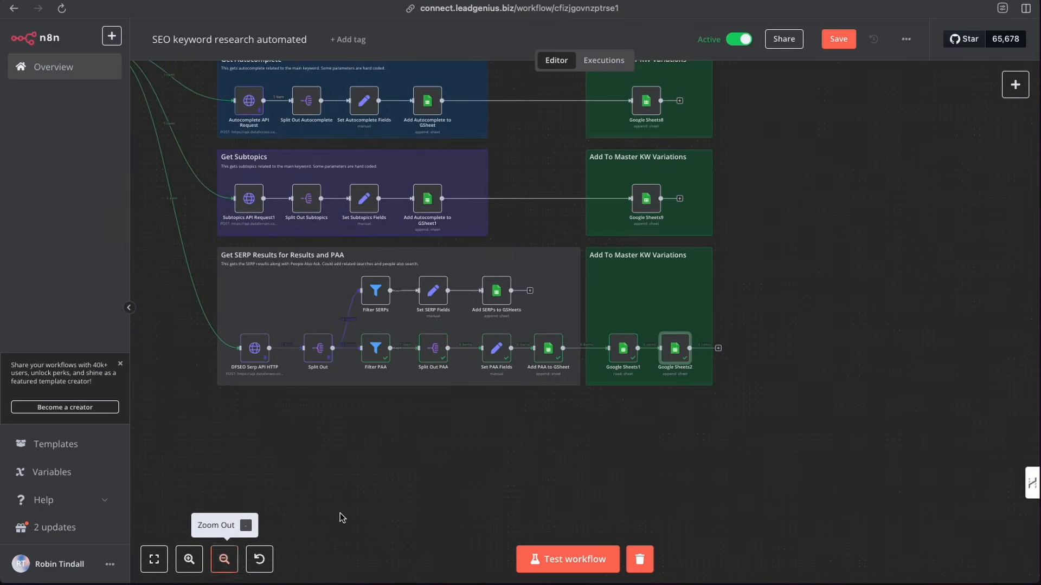
scroll(340, 513, up, 5)
scroll(317, 500, left, 8)
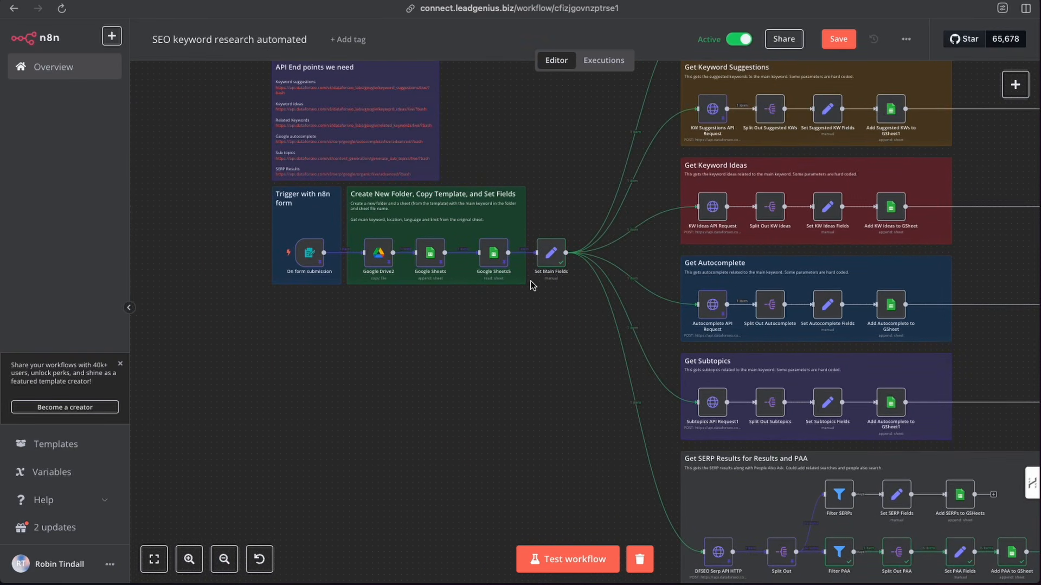
scroll(509, 360, right, 10)
scroll(436, 135, up, 5)
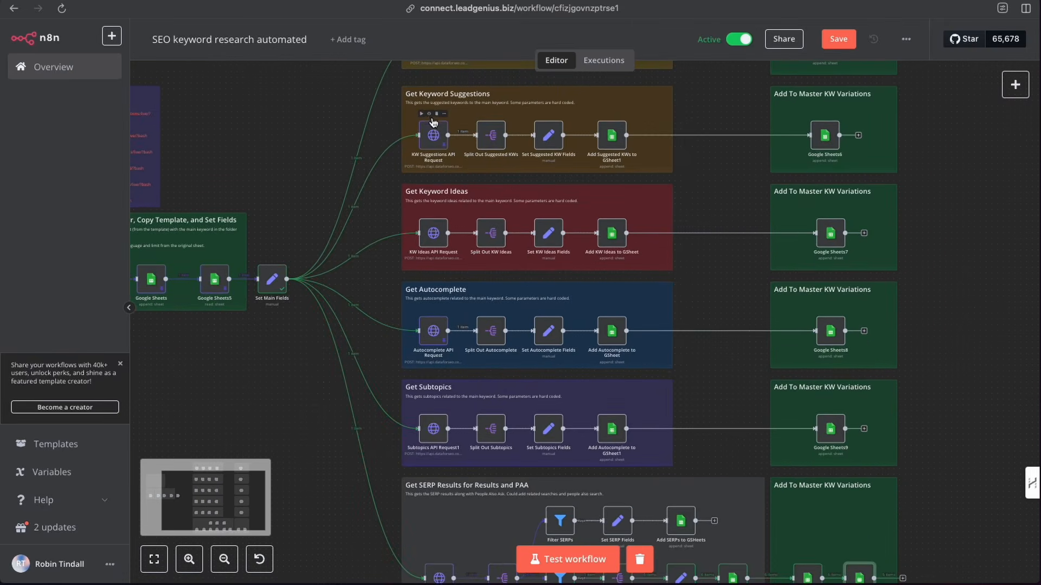
scroll(436, 136, up, 1)
scroll(435, 138, down, 1)
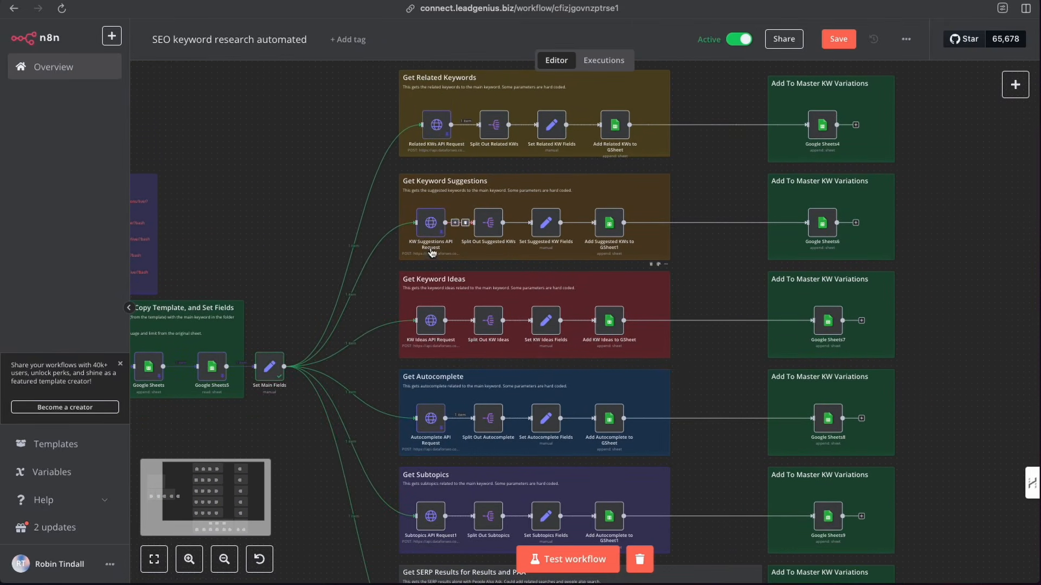
scroll(447, 393, down, 3)
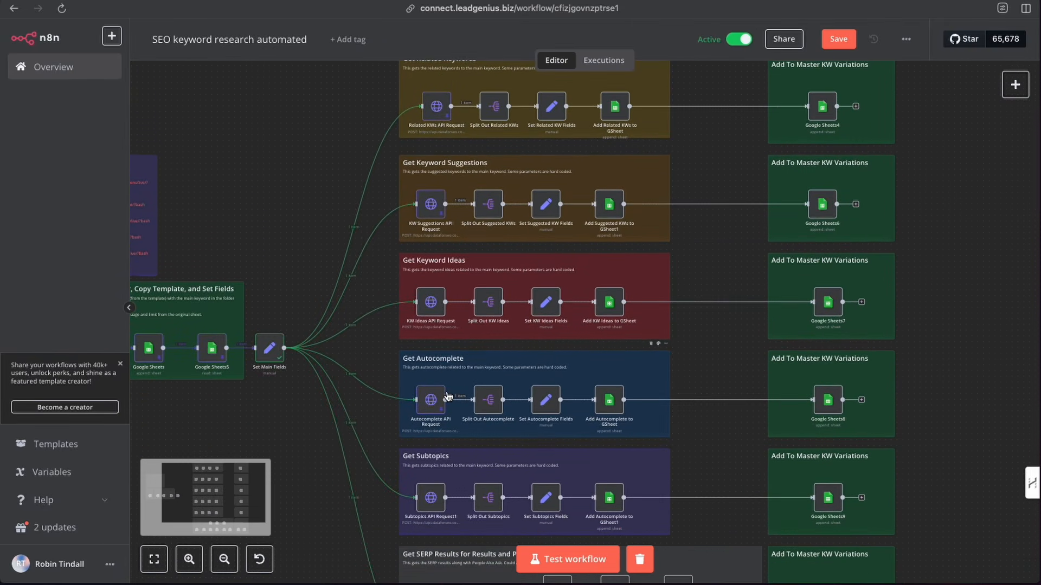
- Examine the Related Keywords, Keyword Suggestions, Keyword Ideas, Autocomplete and Subtopics branches and their sheet nodes
scroll(448, 395, up, 3)
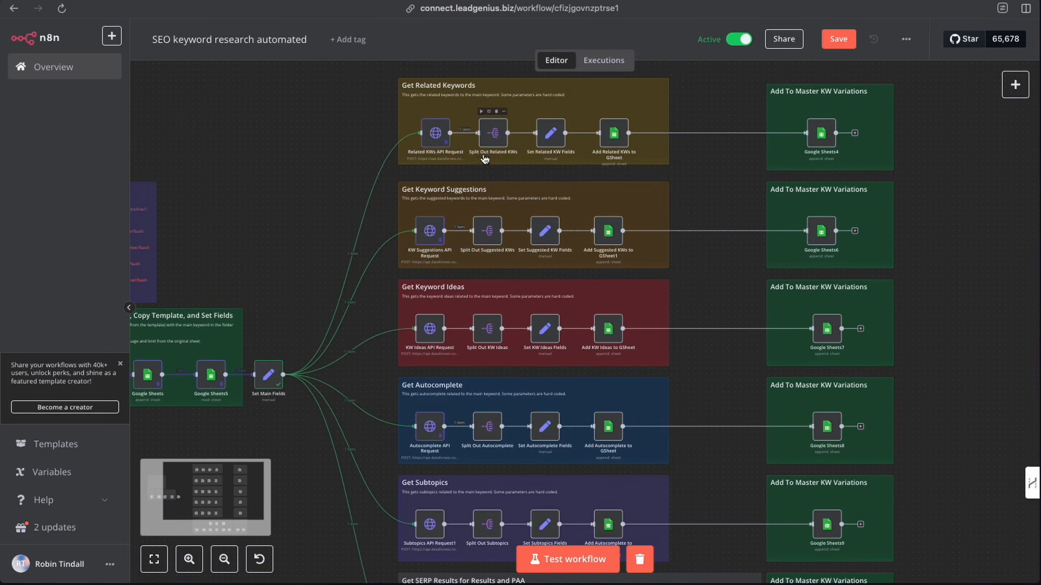
scroll(478, 472, down, 3)
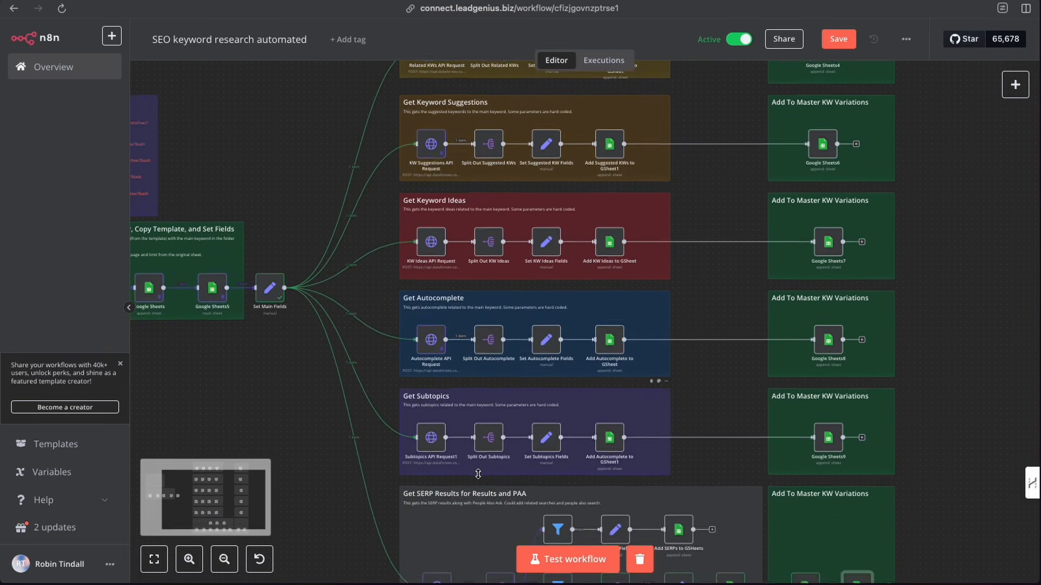
scroll(478, 475, up, 5)
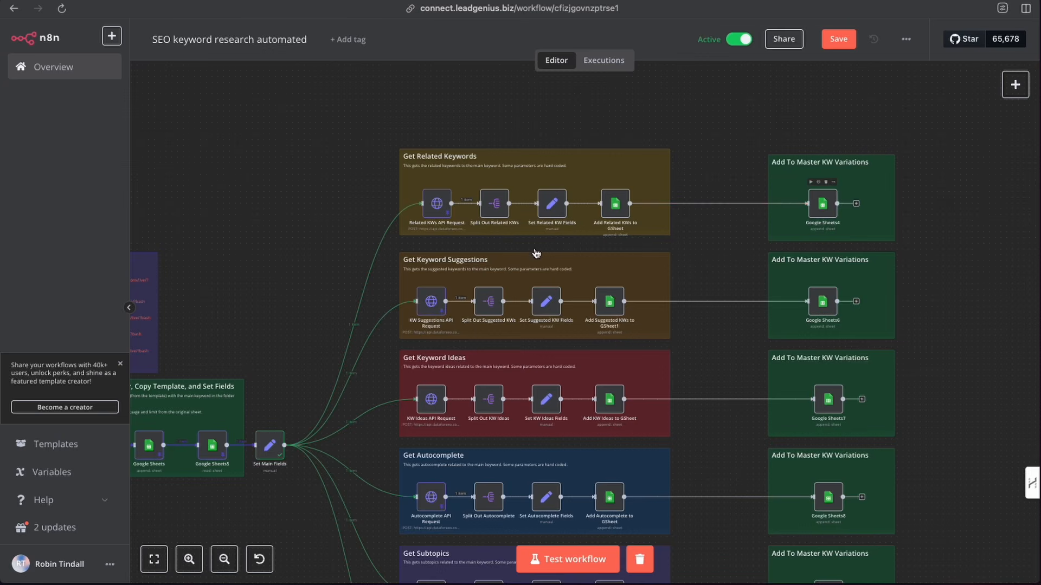
scroll(326, 313, down, 2)
scroll(325, 314, down, 1)
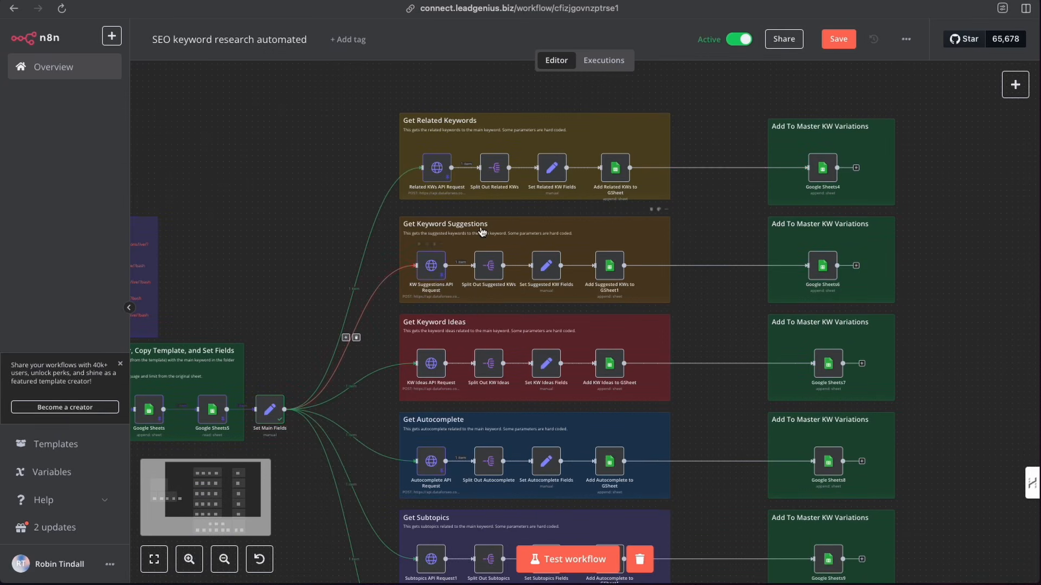
scroll(562, 385, down, 10)
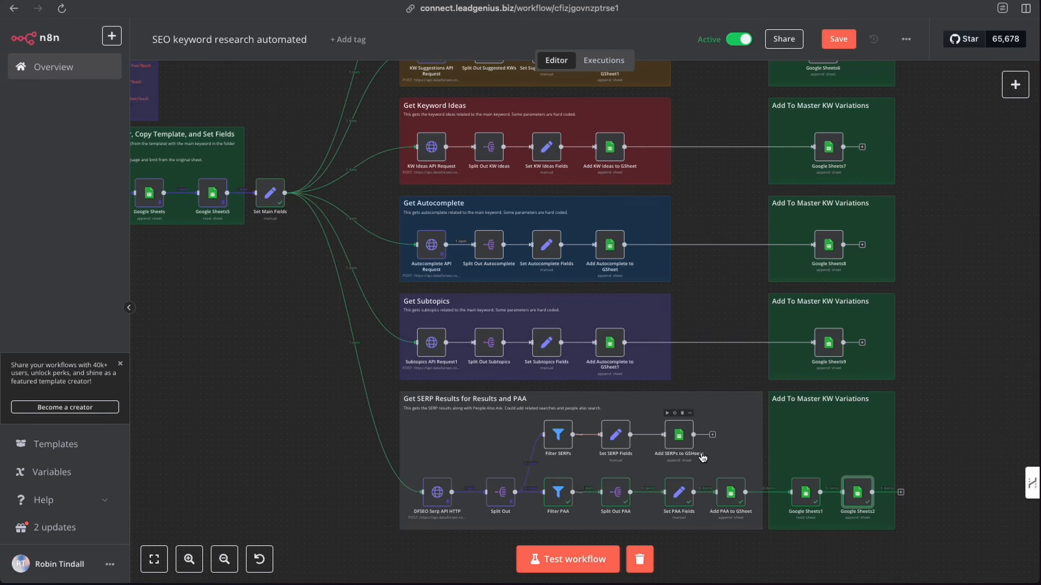
- Examine the form trigger, the folder and template setup group and the API End points note beside all branches
click(222, 566)
click(222, 566)
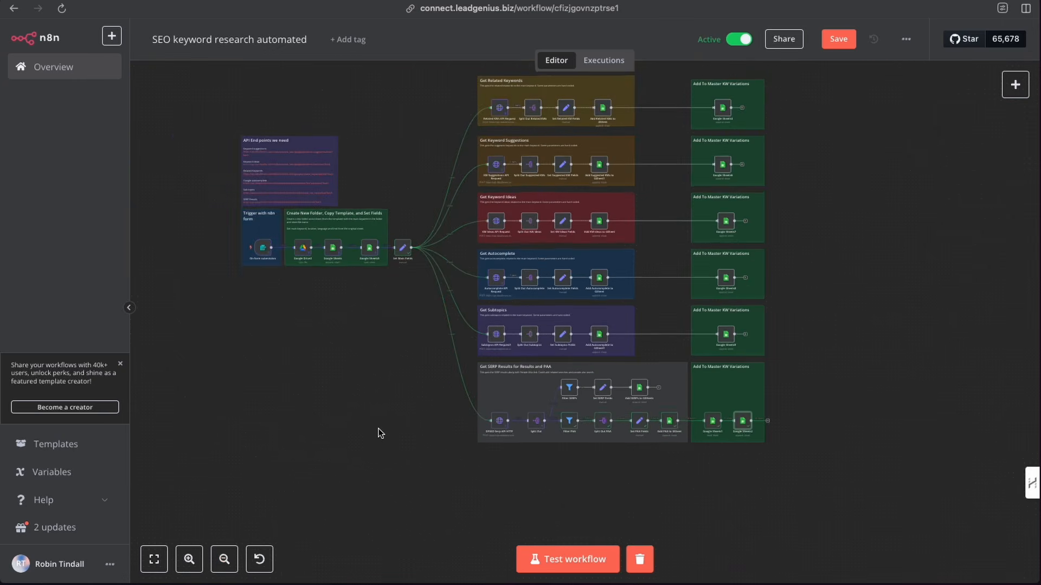
click(189, 559)
click(189, 559)
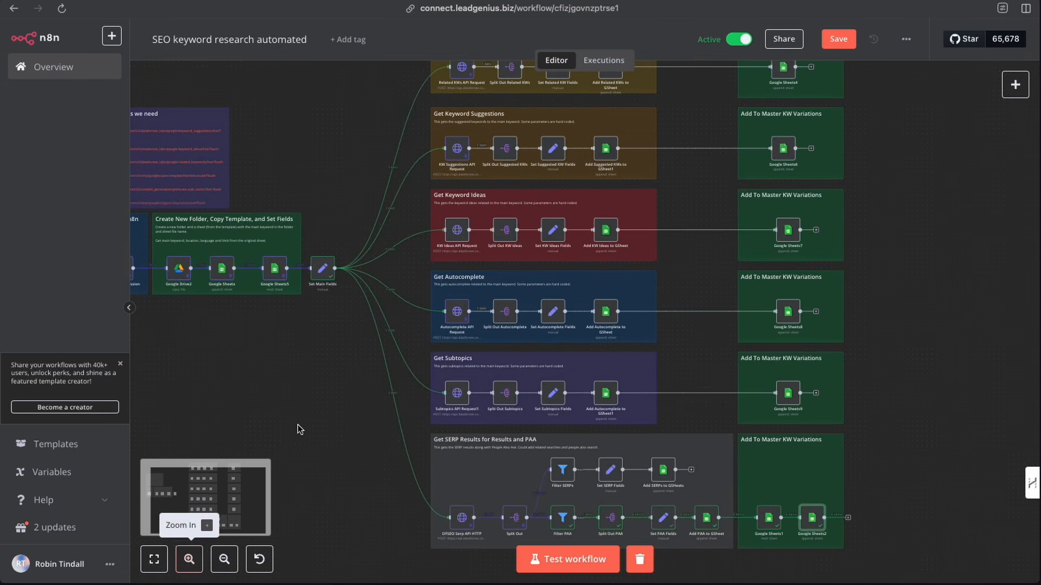
scroll(347, 418, left, 3)
scroll(347, 418, up, 2)
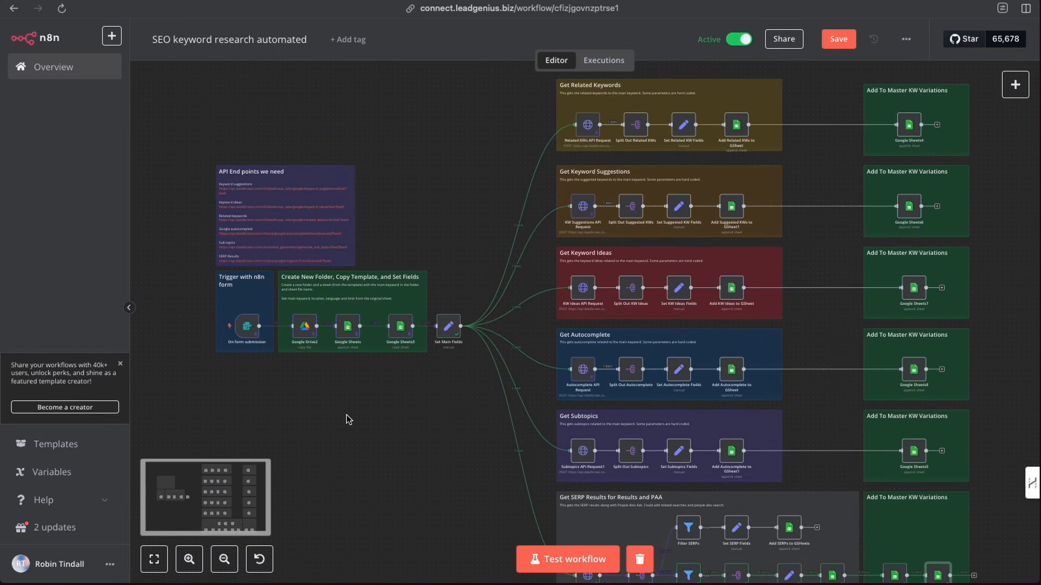
scroll(346, 416, down, 1)
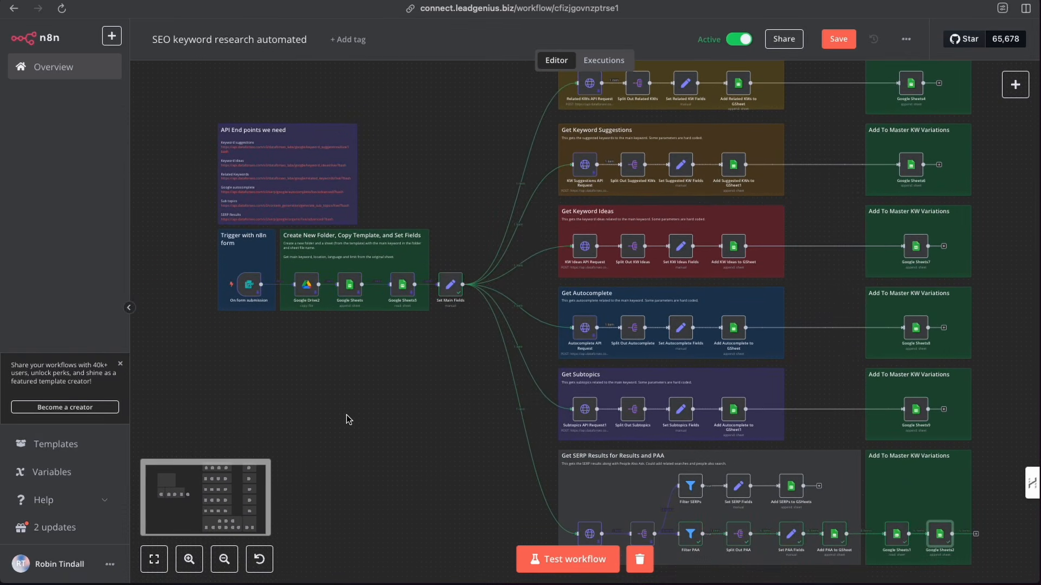